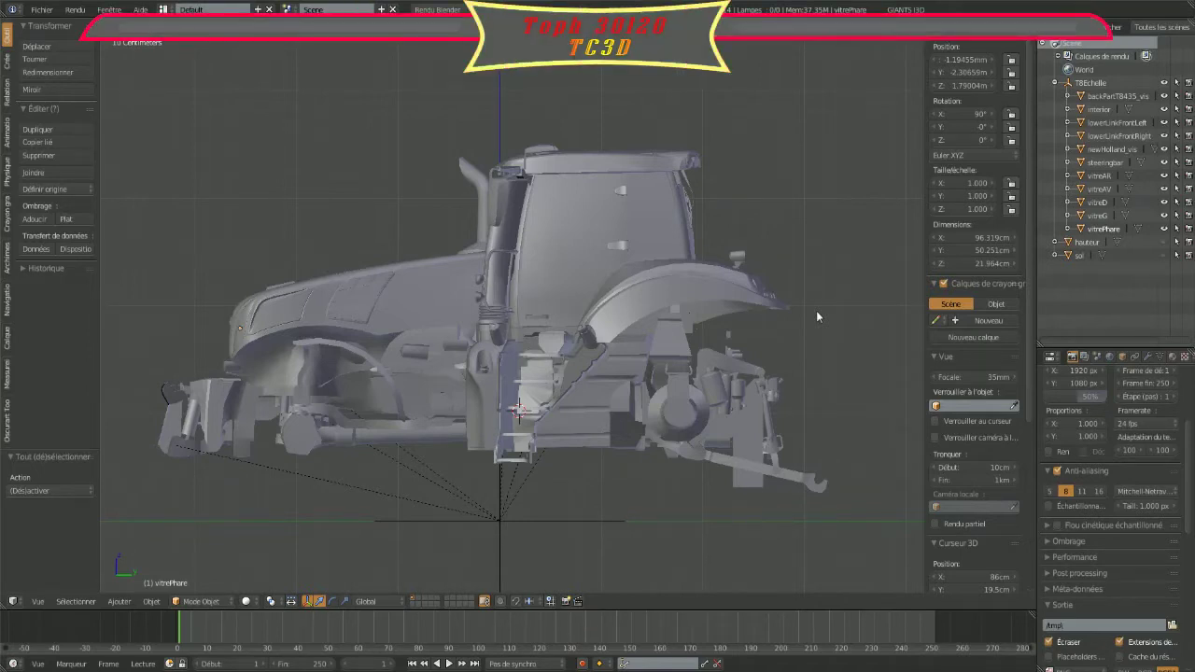
Step: Switch to an orthographic view and unhide the 'sol' reference plane behind the tractor
{"action": "mouse_move", "coordinate": [816, 310]}
{"action": "middle_mouse_down"}
{"action": "mouse_move", "coordinate": [797, 218]}
{"action": "mouse_move", "coordinate": [818, 240]}
{"action": "mouse_move", "coordinate": [832, 231]}
{"action": "mouse_move", "coordinate": [748, 224]}
{"action": "middle_mouse_up"}
{"action": "key", "text": "KP_5"}
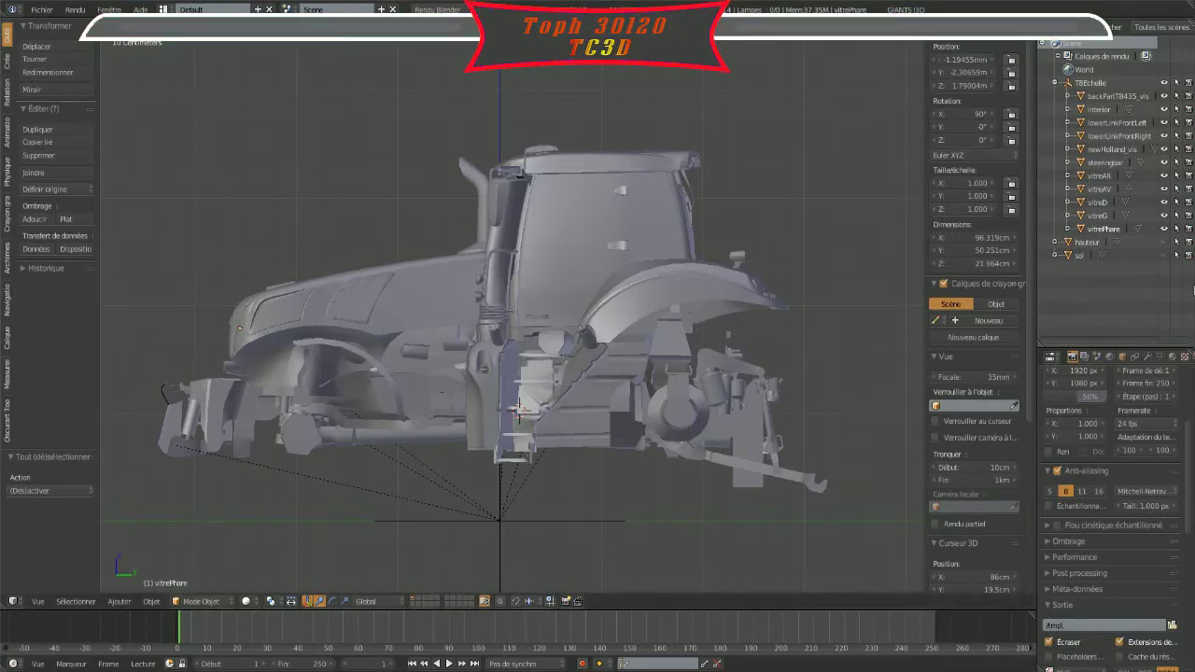
{"action": "left_click", "coordinate": [1165, 244]}
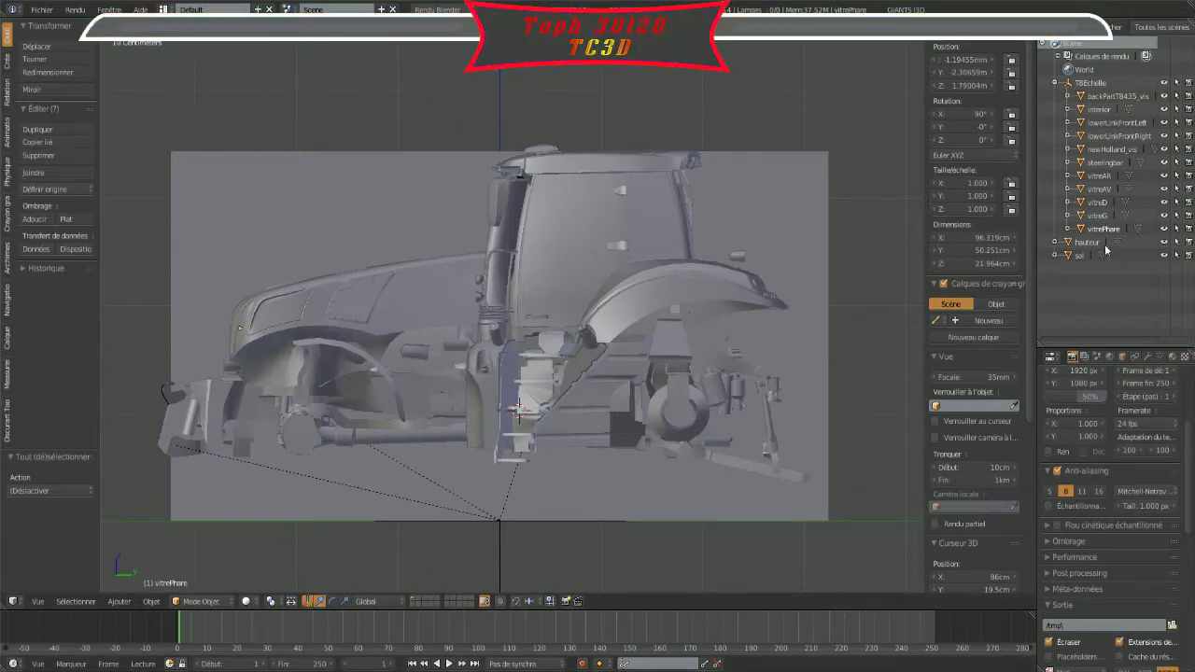
Step: Select the sol object, then make TBEchelle the active object in the Outliner
{"action": "left_click", "coordinate": [1075, 256]}
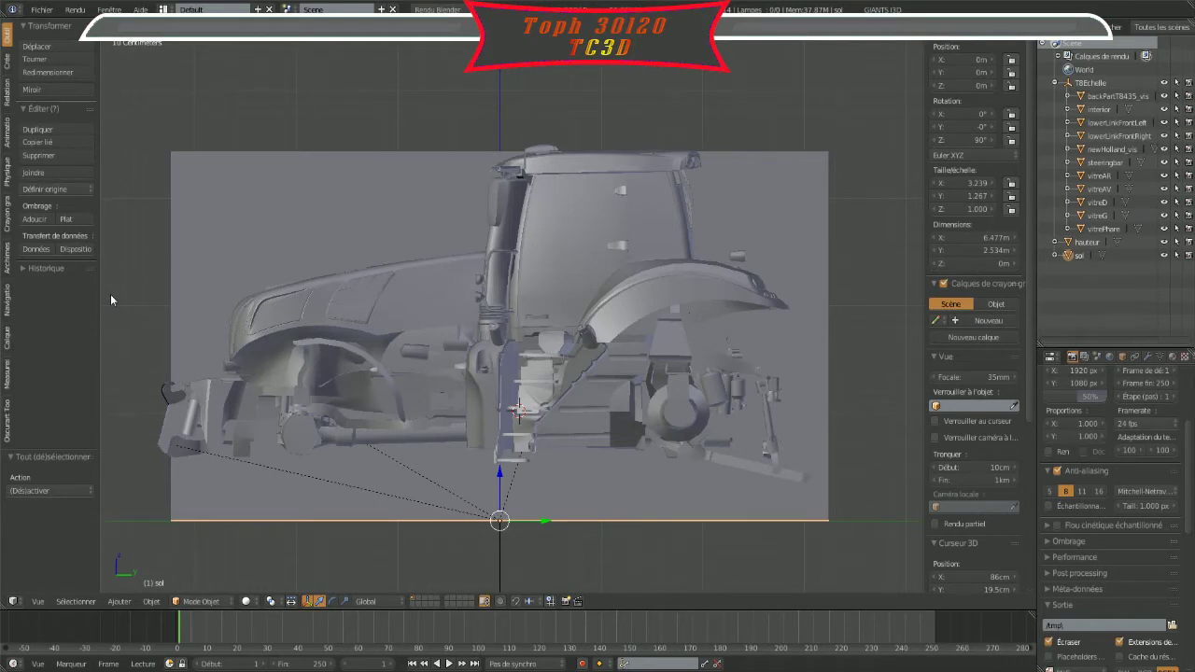
{"action": "left_click", "coordinate": [1095, 84]}
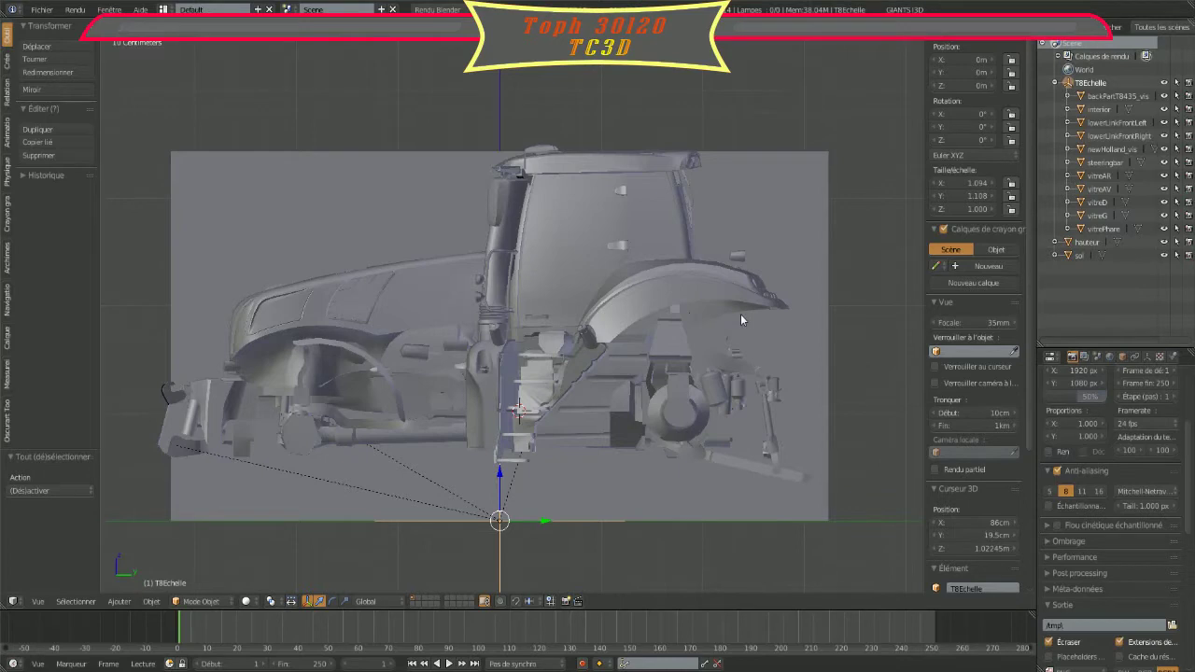
Step: Scale TBEchelle along Y to 1.133
{"action": "key", "text": "s"}
{"action": "key", "text": "y"}
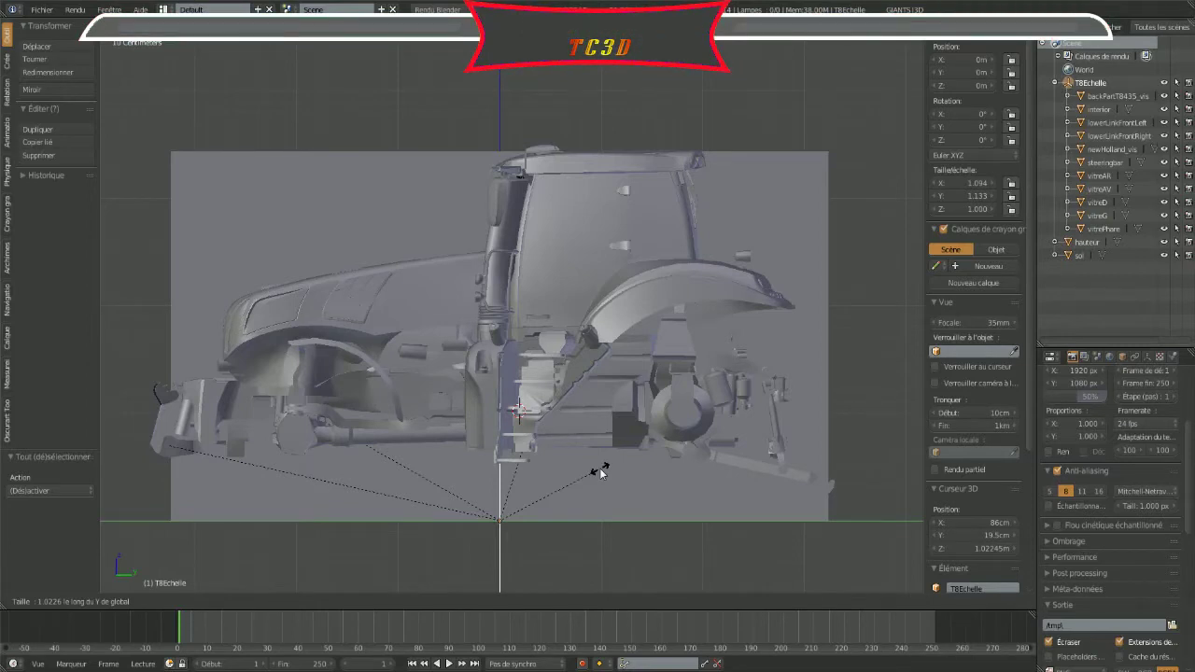
{"action": "left_click", "coordinate": [600, 467]}
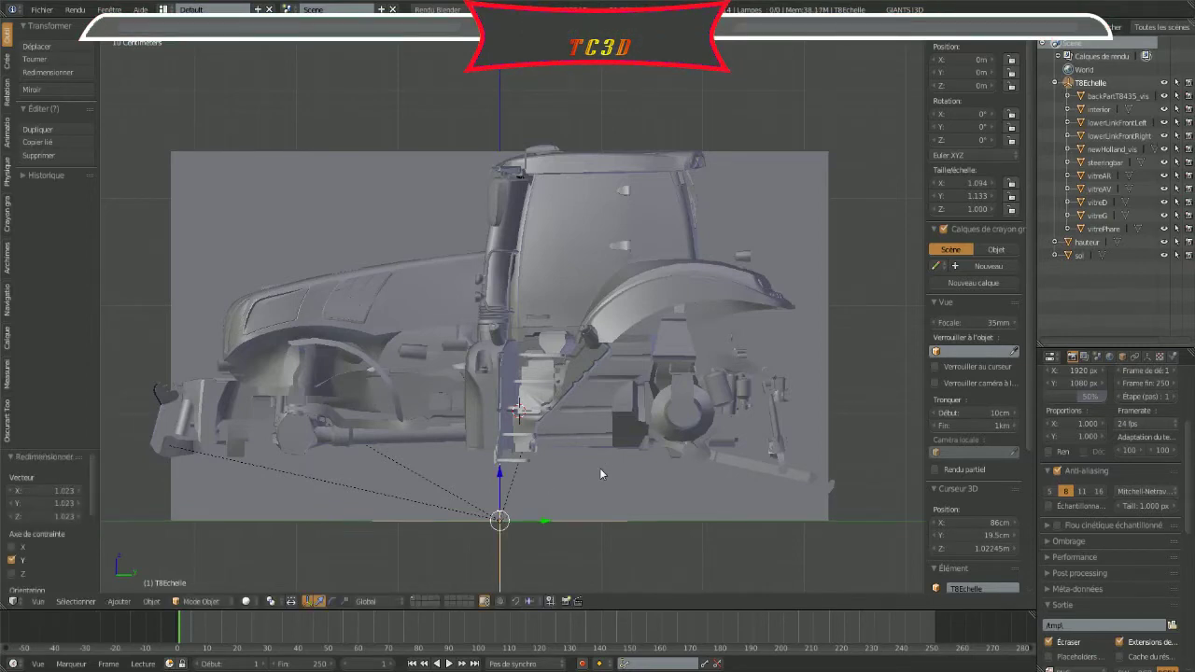
Step: Scale TBEchelle along X to 1.124 in top view, then hide the reference plane and deselect
{"action": "key", "text": "KP_7"}
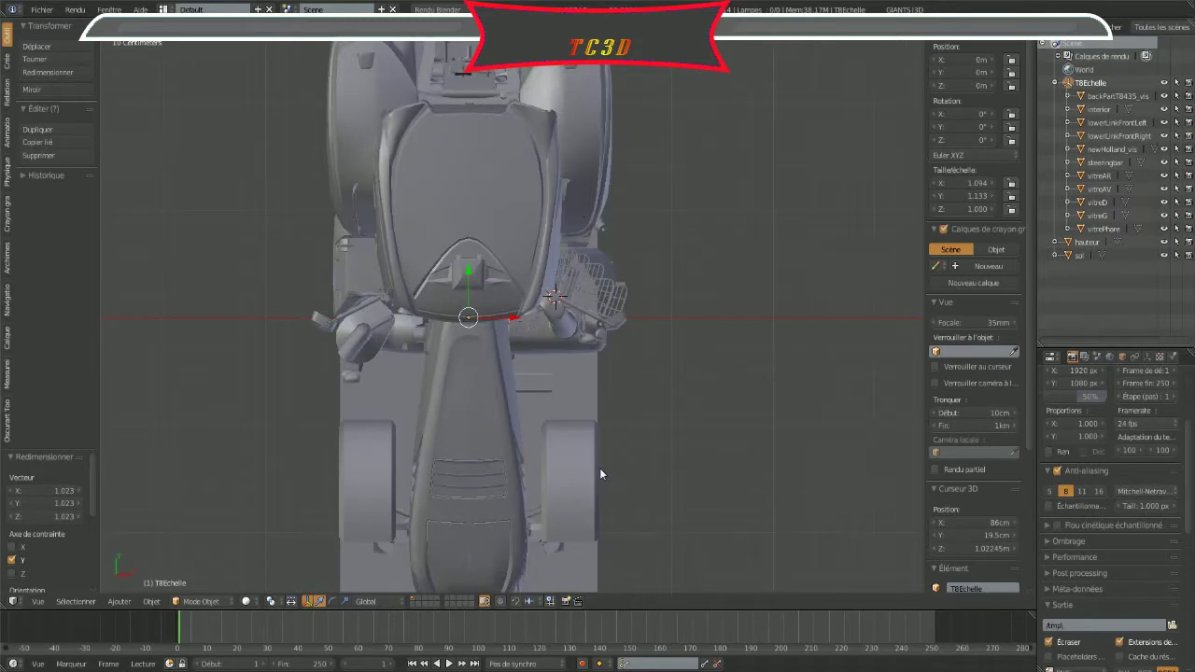
{"action": "scroll", "coordinate": [611, 430], "scroll_direction": "down", "scroll_amount": 2}
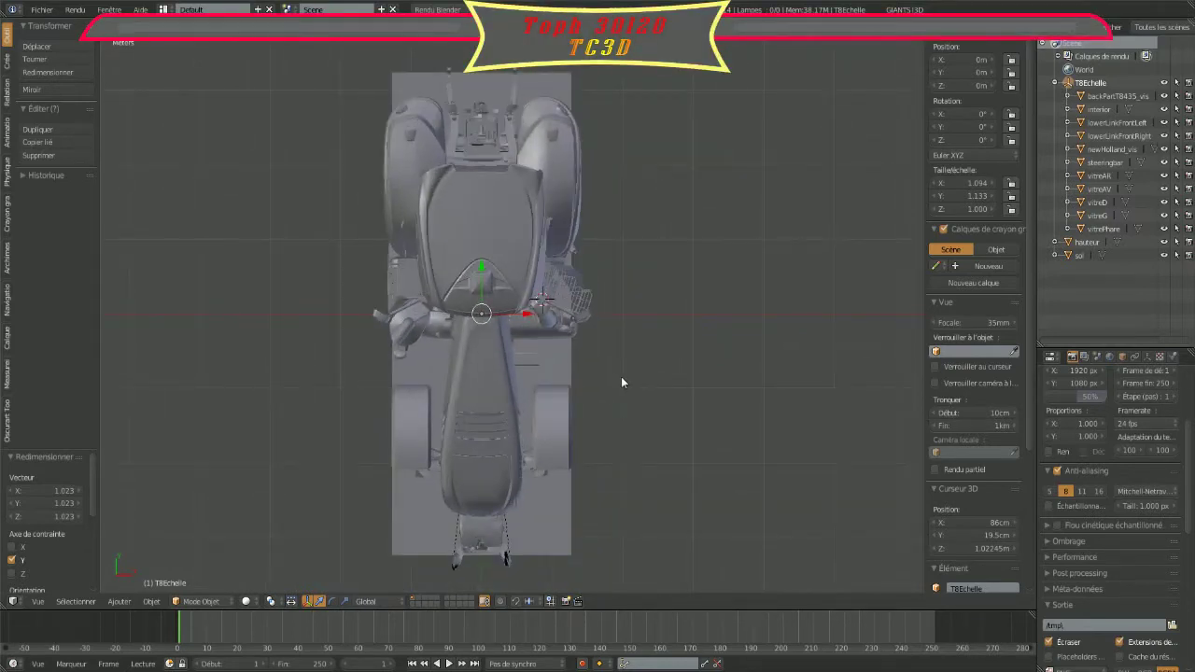
{"action": "key", "text": "s"}
{"action": "key", "text": "x"}
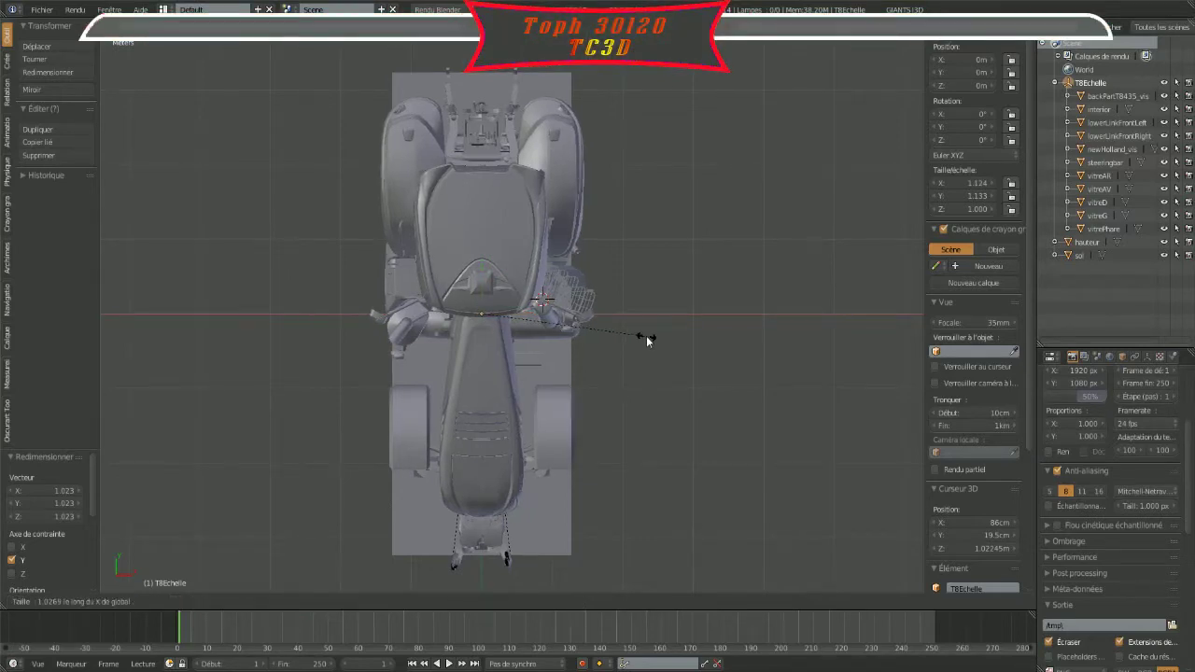
{"action": "left_click", "coordinate": [646, 338]}
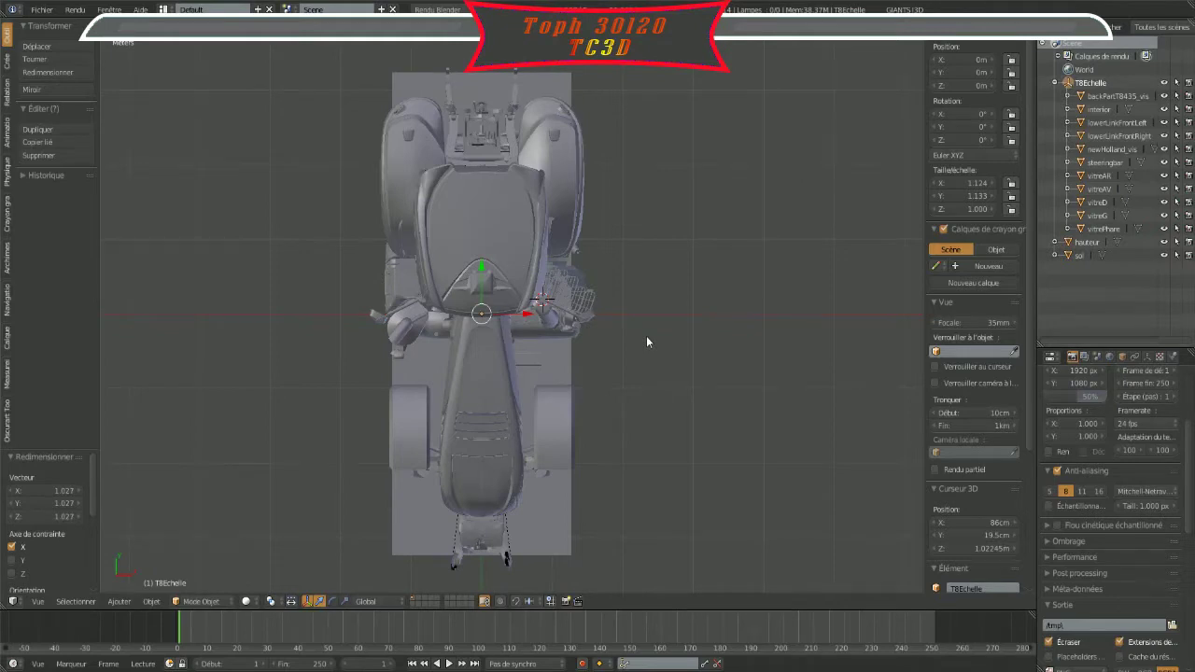
{"action": "key", "text": "KP_3"}
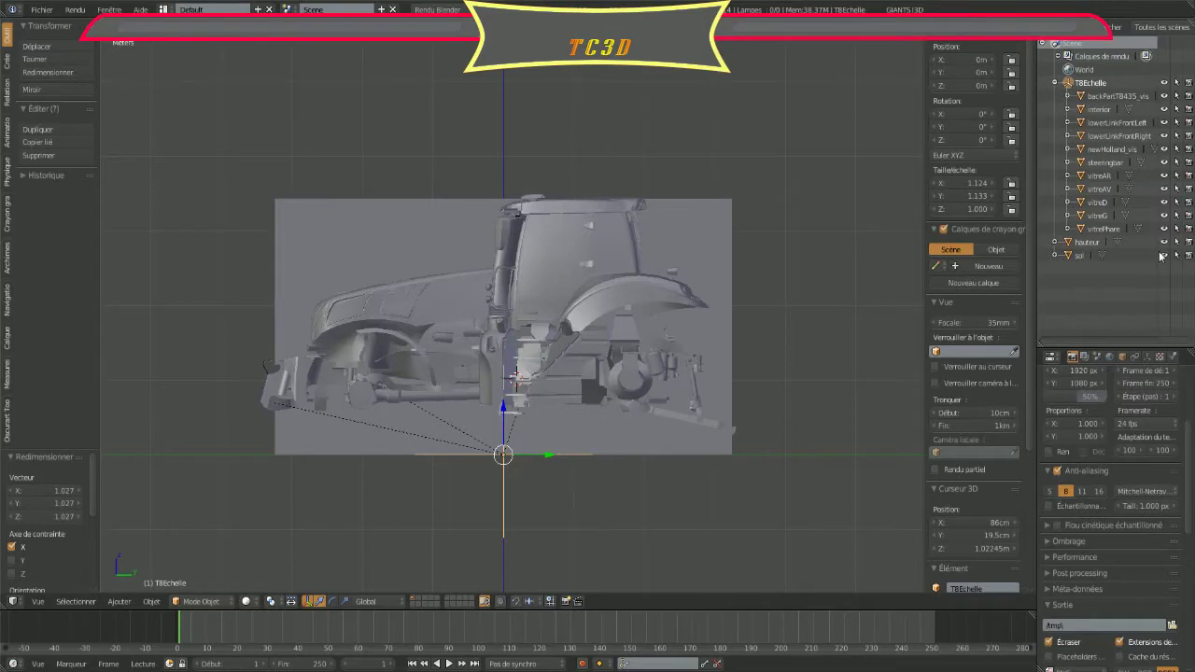
{"action": "left_click", "coordinate": [1164, 241]}
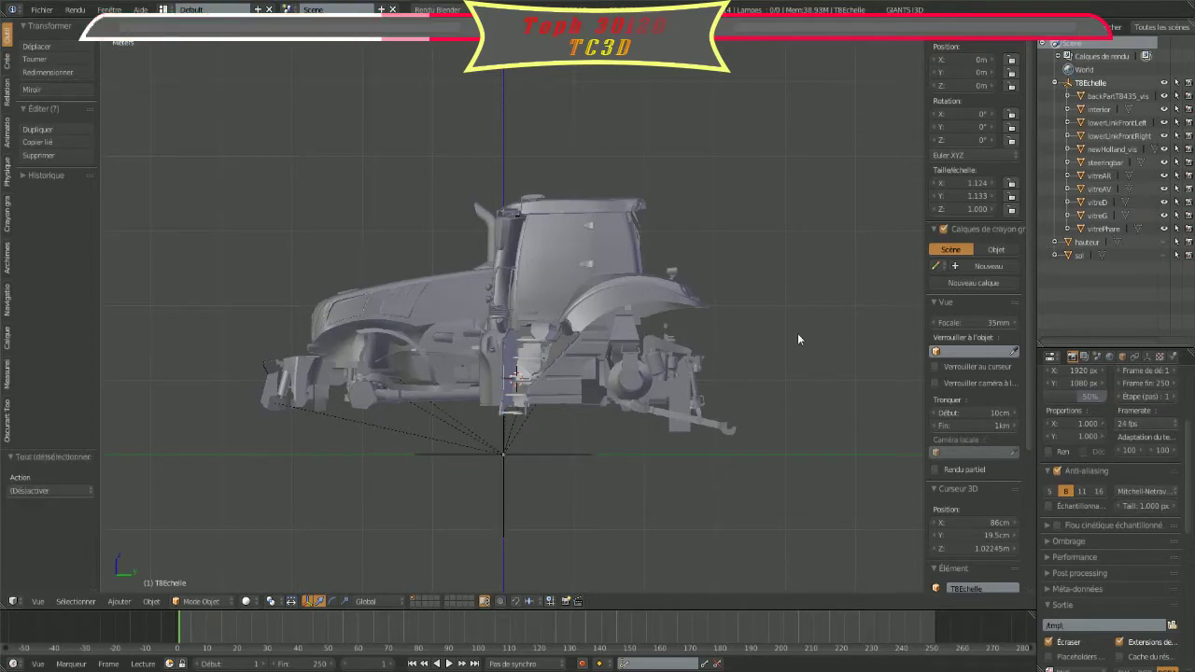
{"action": "key", "text": "a"}
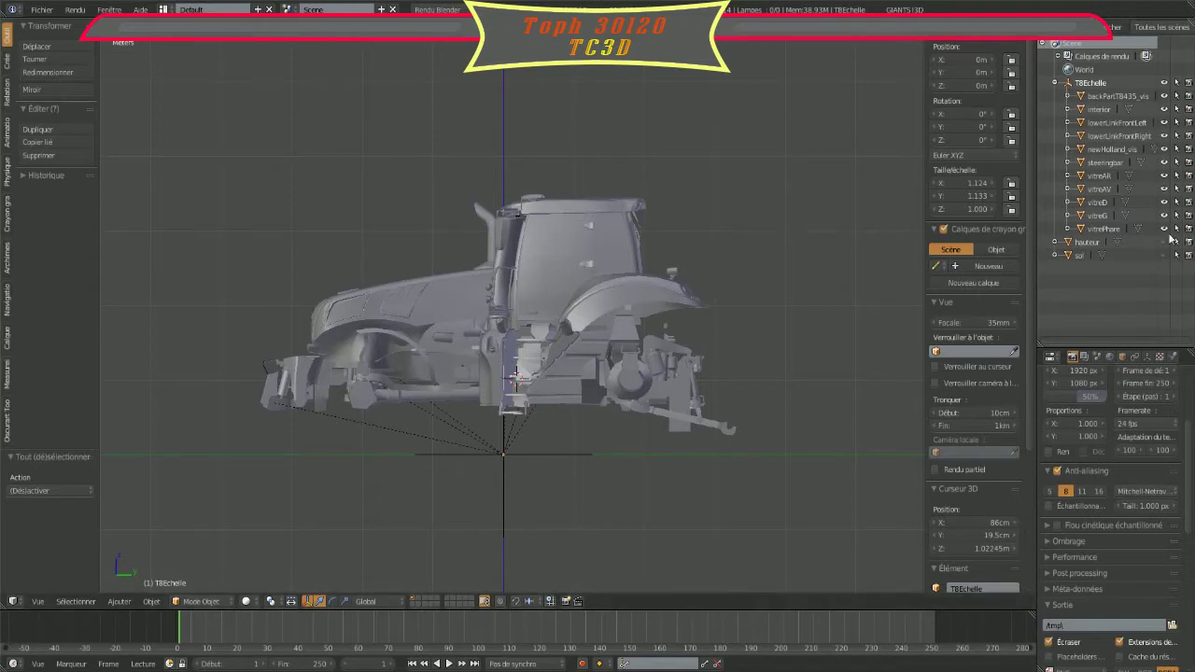
Step: Select the vitrePhare, vitreG and vitreD glass objects in the Outliner
{"action": "left_click", "coordinate": [1097, 229]}
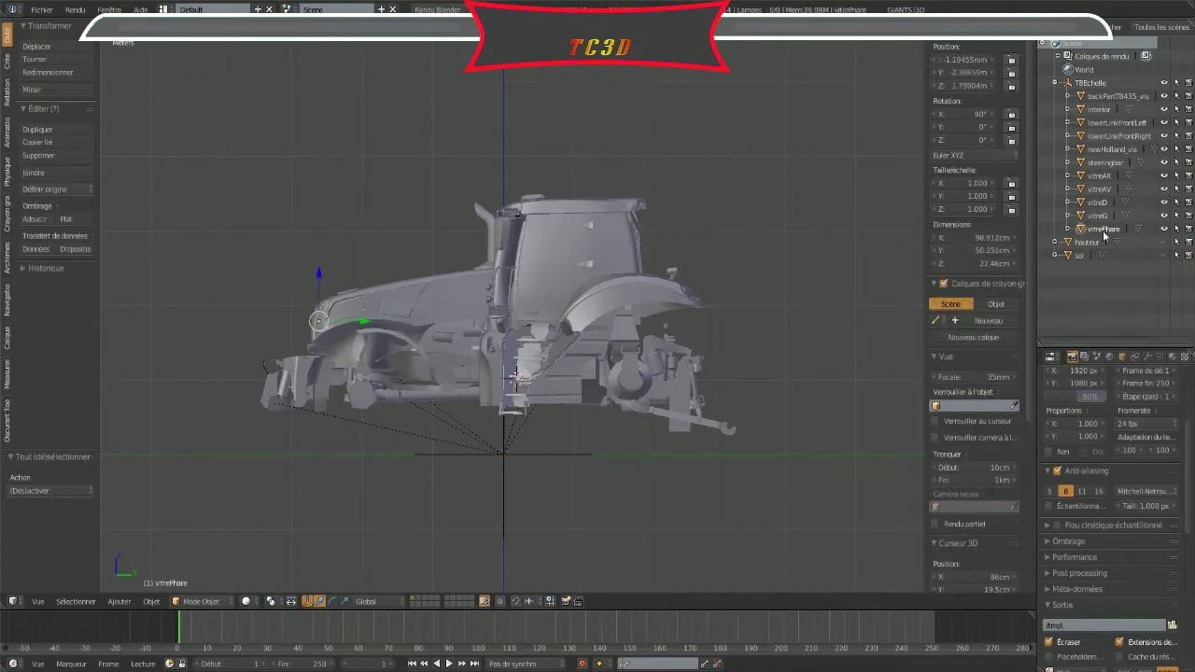
{"action": "left_click", "coordinate": [1100, 215]}
{"action": "left_click", "coordinate": [1099, 202]}
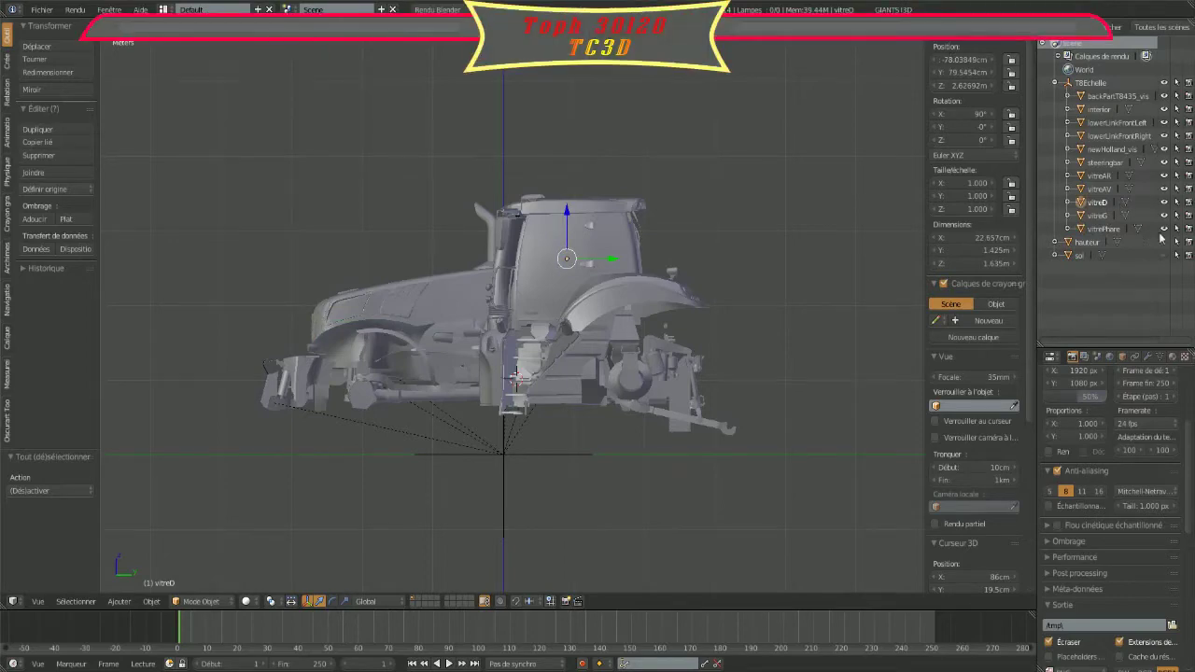
{"action": "mouse_move", "coordinate": [704, 395]}
{"action": "middle_mouse_down"}
{"action": "mouse_move", "coordinate": [629, 378]}
{"action": "mouse_move", "coordinate": [495, 387]}
{"action": "mouse_move", "coordinate": [552, 382]}
{"action": "mouse_move", "coordinate": [500, 401]}
{"action": "middle_mouse_up"}
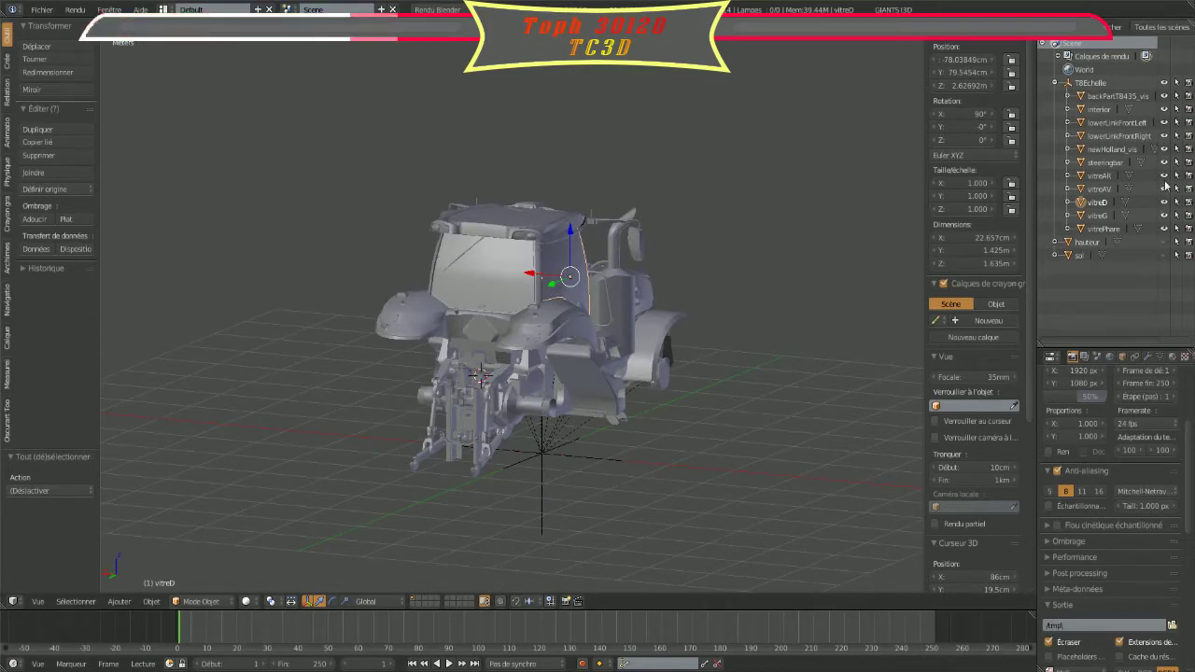
Step: Hide the vitreAR, vitreAV, vitreD and vitreG glass panes and the cab interior
{"action": "left_click", "coordinate": [1167, 175]}
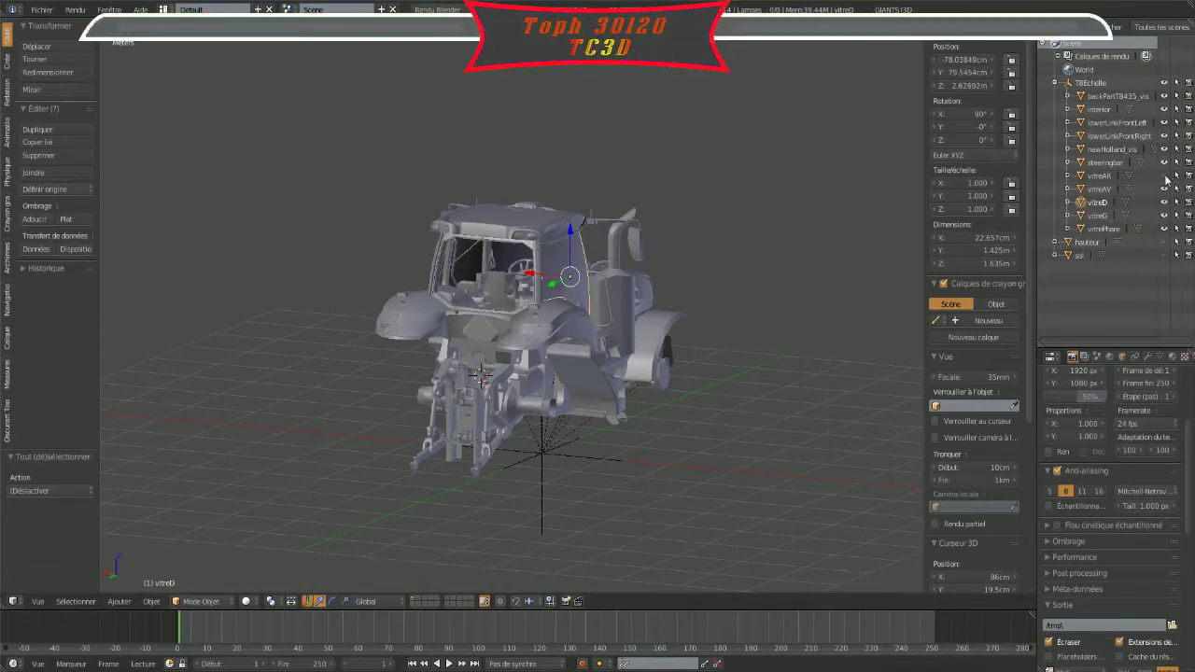
{"action": "left_click", "coordinate": [1166, 189]}
{"action": "left_click", "coordinate": [1163, 201]}
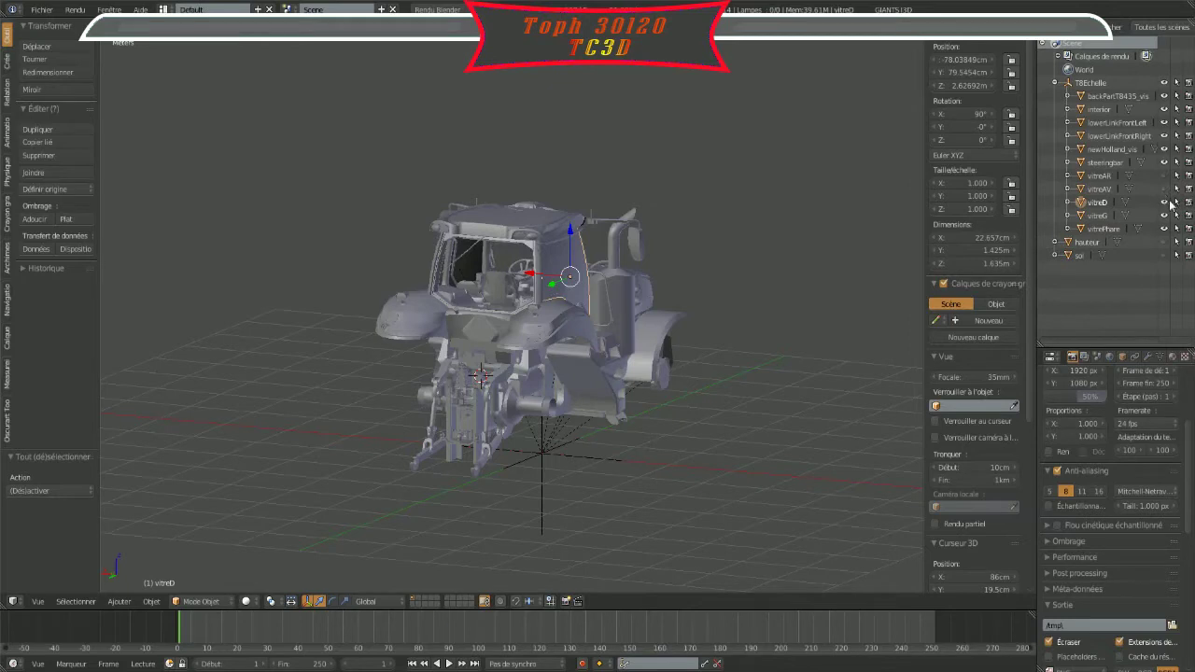
{"action": "left_click", "coordinate": [1165, 201]}
{"action": "left_click", "coordinate": [1164, 214]}
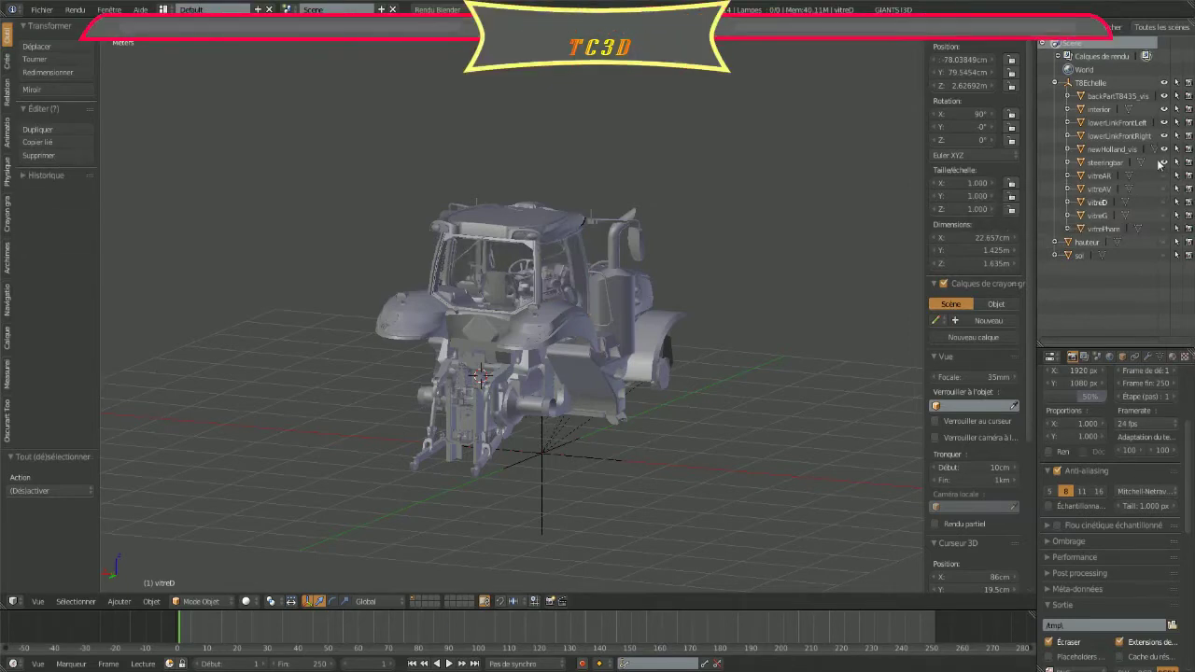
{"action": "left_click", "coordinate": [1164, 109]}
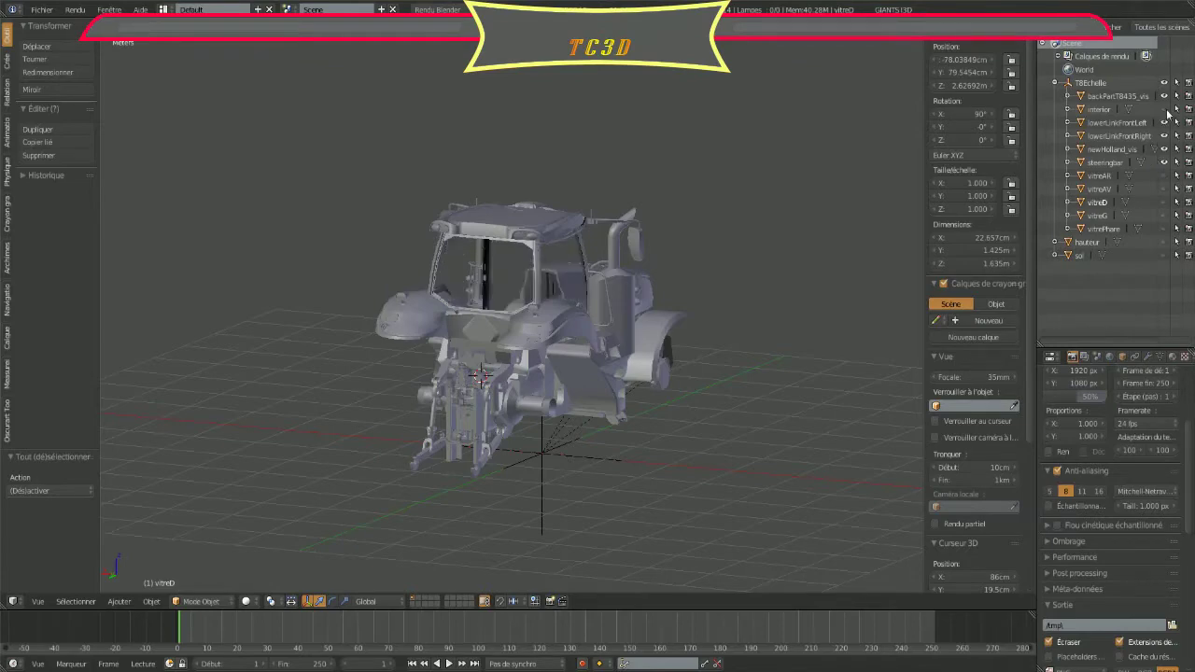
Step: Select the newHolland_vis body mesh from a side view
{"action": "mouse_move", "coordinate": [878, 213]}
{"action": "middle_mouse_down"}
{"action": "mouse_move", "coordinate": [782, 448]}
{"action": "mouse_move", "coordinate": [738, 397]}
{"action": "middle_mouse_up"}
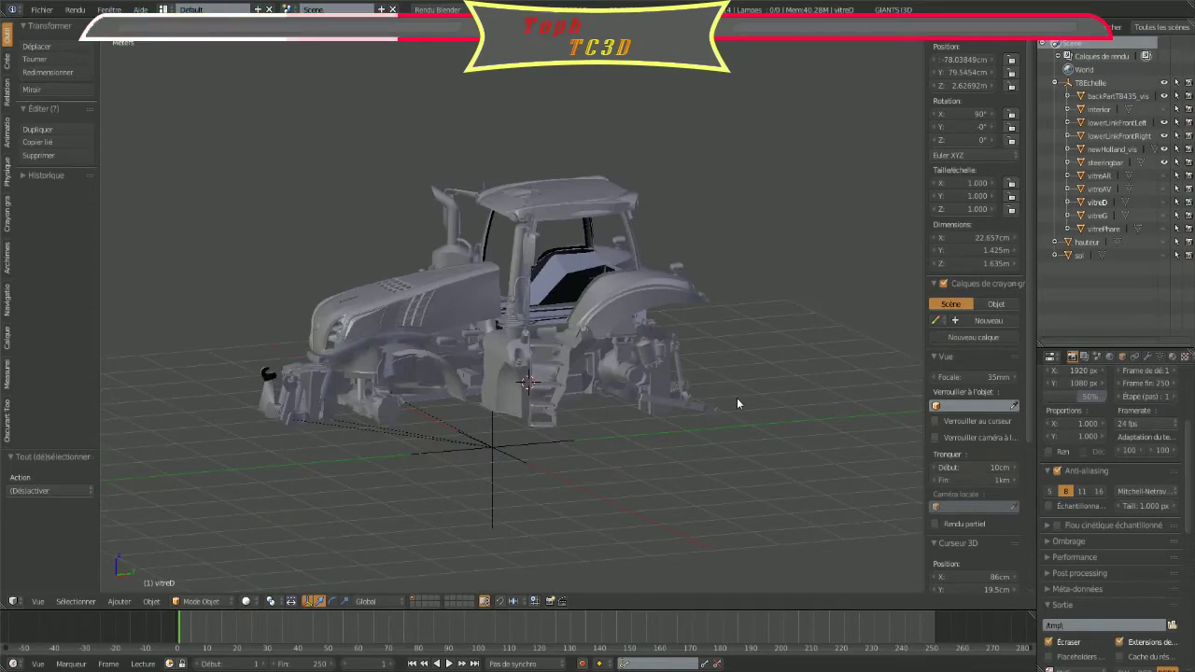
{"action": "scroll", "coordinate": [494, 393], "scroll_direction": "up", "scroll_amount": 2}
{"action": "mouse_move", "coordinate": [495, 393]}
{"action": "middle_mouse_down"}
{"action": "mouse_move", "coordinate": [405, 431]}
{"action": "mouse_move", "coordinate": [513, 445]}
{"action": "mouse_move", "coordinate": [384, 445]}
{"action": "middle_mouse_up"}
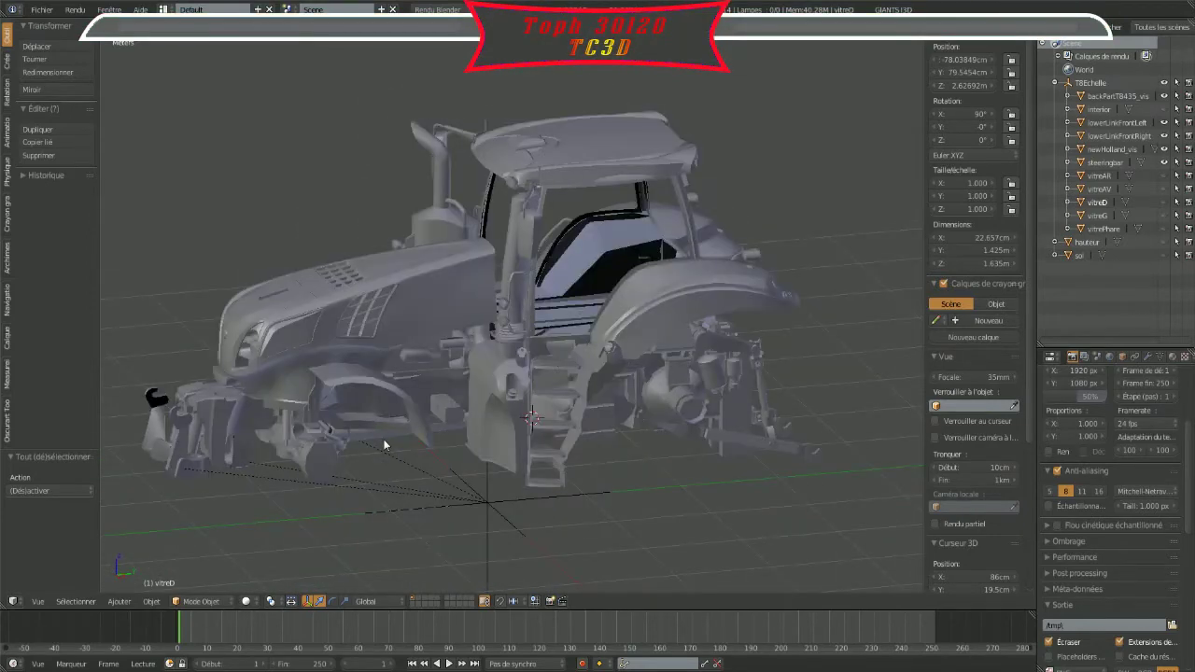
{"action": "middle_click_drag", "start_coordinate": [384, 445], "coordinate": [475, 418]}
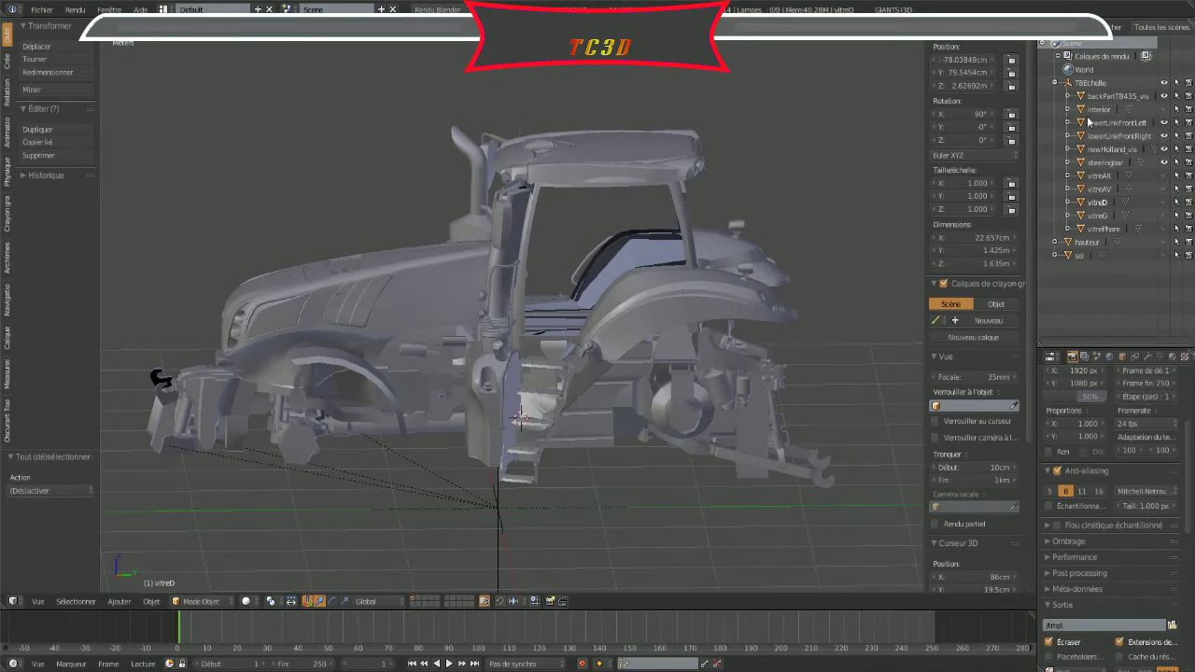
{"action": "left_click", "coordinate": [1111, 148]}
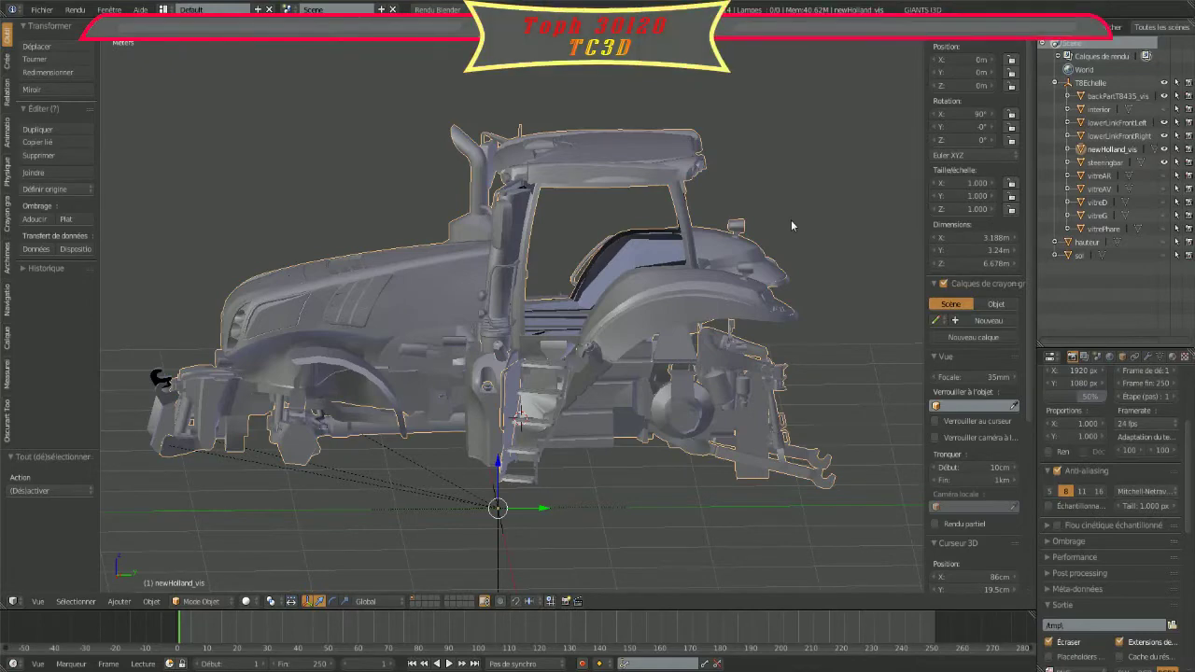
Step: Enter Edit Mode on newHolland_vis, deselect everything, and zoom in under the front fender
{"action": "key", "text": "Tab"}
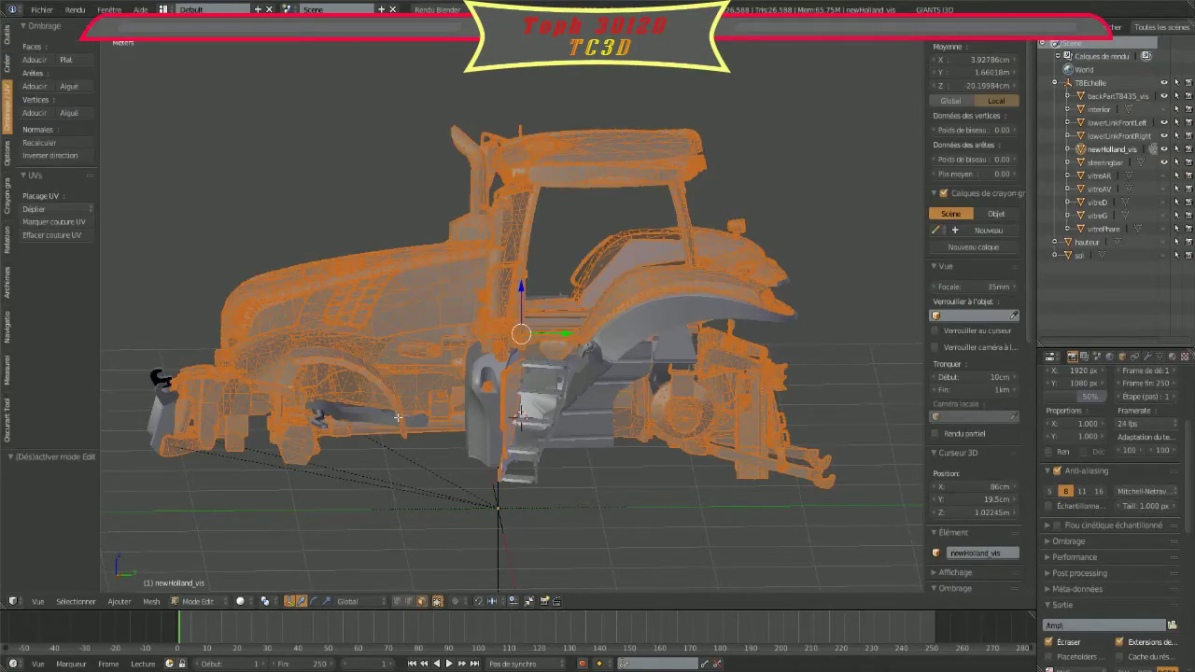
{"action": "mouse_move", "coordinate": [397, 418]}
{"action": "middle_mouse_down"}
{"action": "mouse_move", "coordinate": [454, 419]}
{"action": "mouse_move", "coordinate": [491, 403]}
{"action": "mouse_move", "coordinate": [448, 409]}
{"action": "middle_mouse_up"}
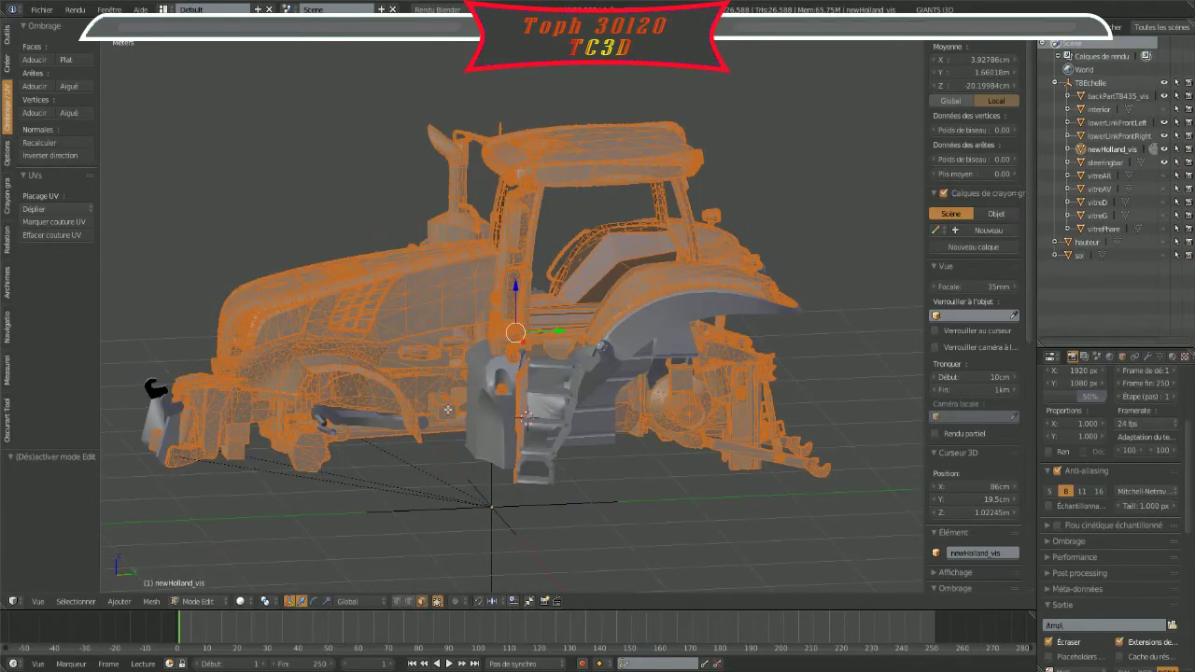
{"action": "key", "text": "a"}
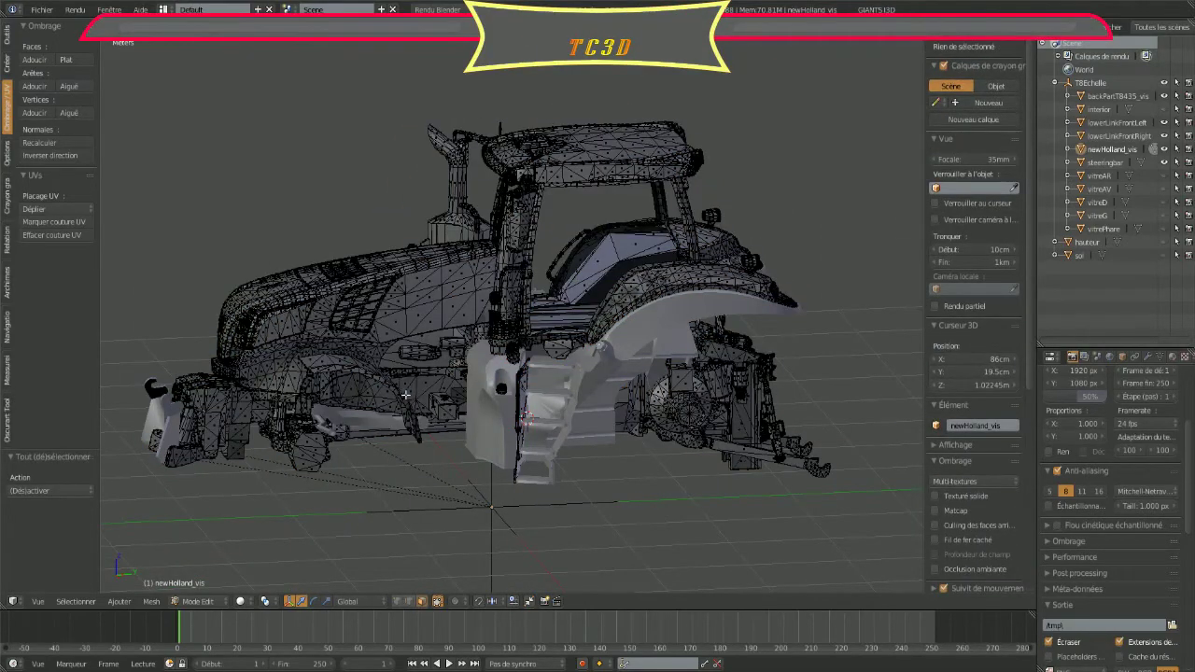
{"action": "scroll", "coordinate": [371, 412], "scroll_direction": "up", "scroll_amount": 5}
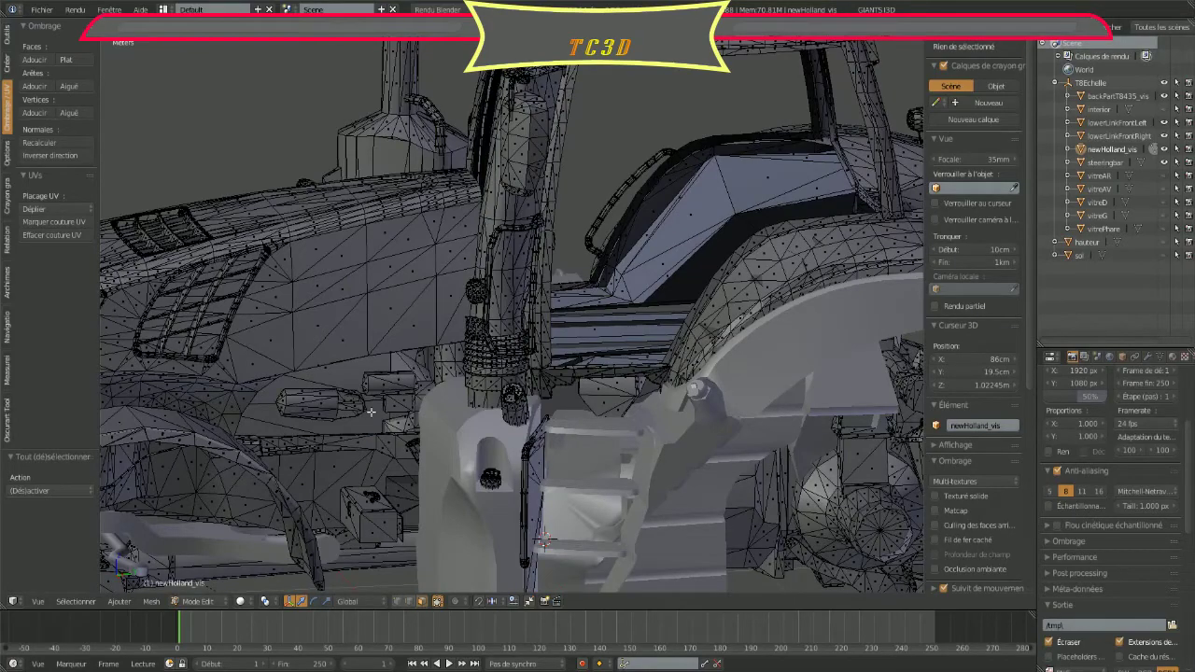
{"action": "mouse_move", "coordinate": [371, 412]}
{"action": "middle_mouse_down"}
{"action": "mouse_move", "coordinate": [470, 383]}
{"action": "mouse_move", "coordinate": [589, 400]}
{"action": "middle_mouse_up"}
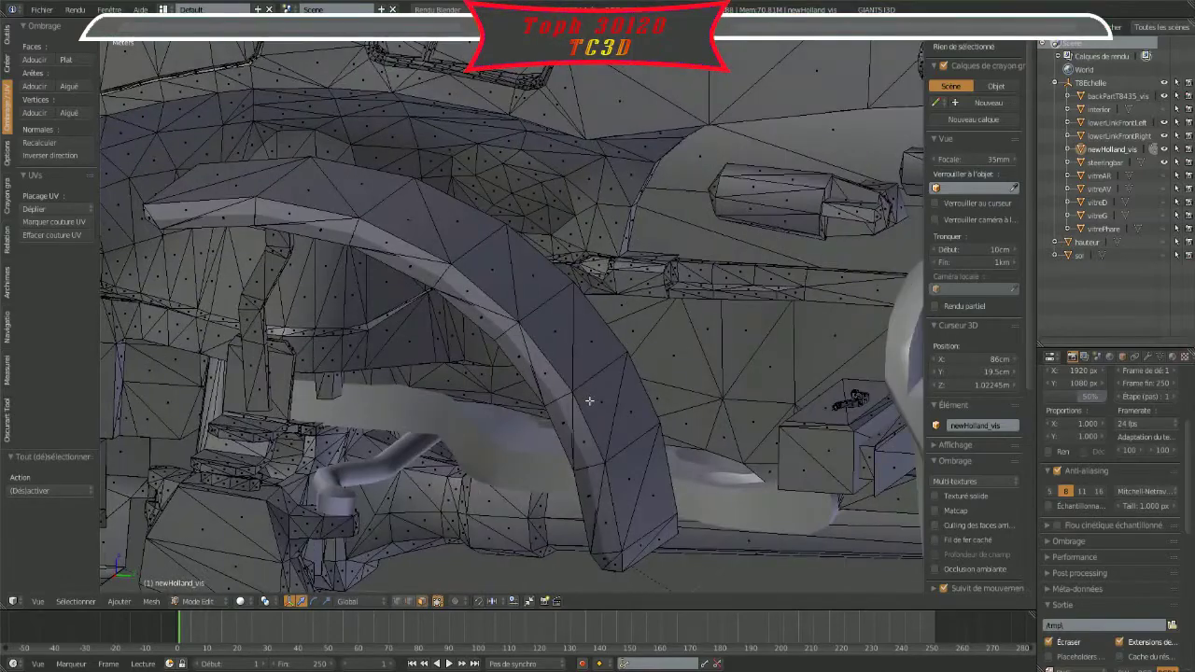
{"action": "mouse_move", "coordinate": [589, 400]}
{"action": "middle_mouse_down"}
{"action": "mouse_move", "coordinate": [583, 413]}
{"action": "mouse_move", "coordinate": [602, 416]}
{"action": "mouse_move", "coordinate": [574, 372]}
{"action": "middle_mouse_up"}
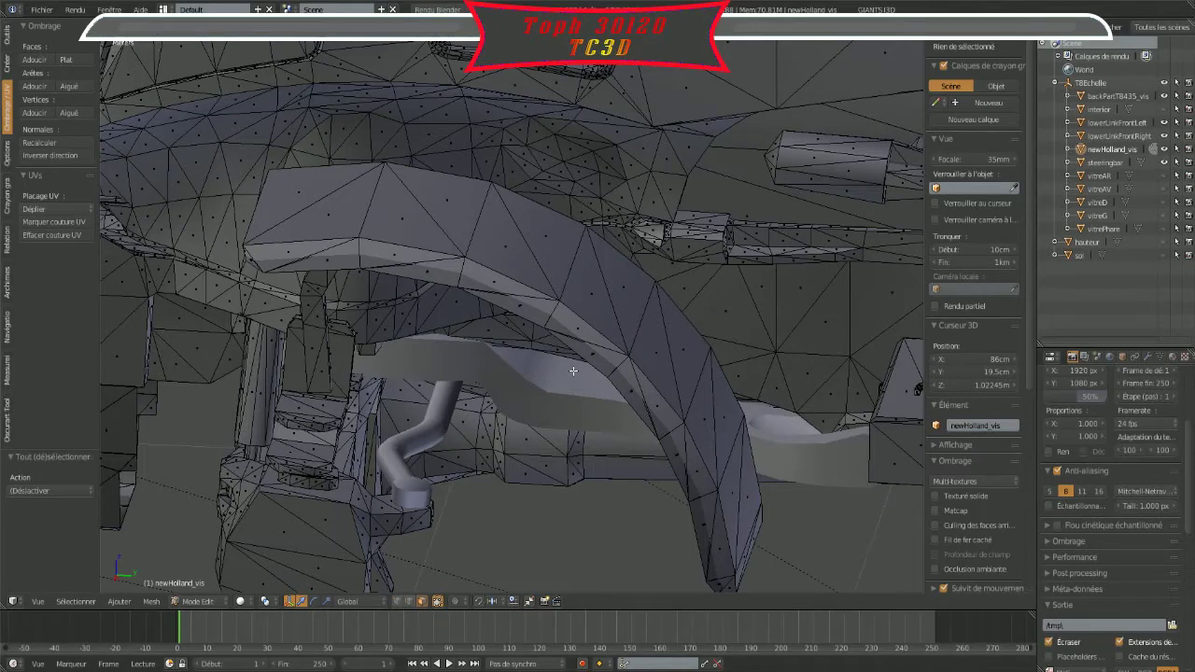
Step: Select the arched fender panel, diagonal piece and large arch piece as seam-bounded regions
{"action": "right_click", "coordinate": [341, 217]}
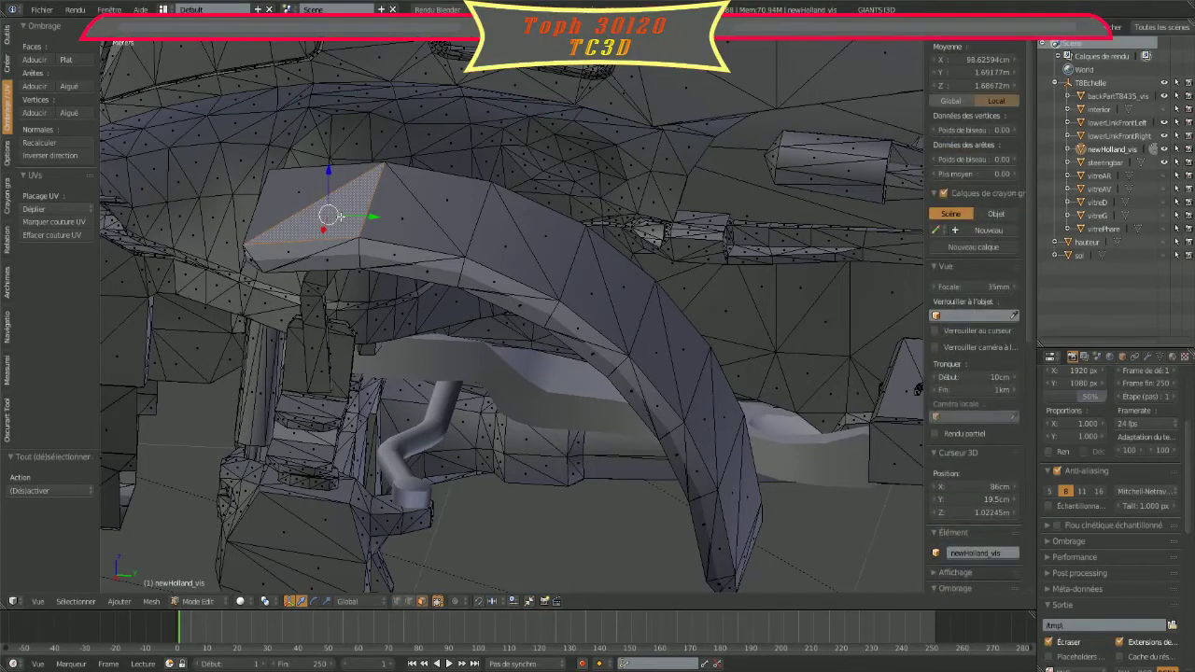
{"action": "key", "text": "l"}
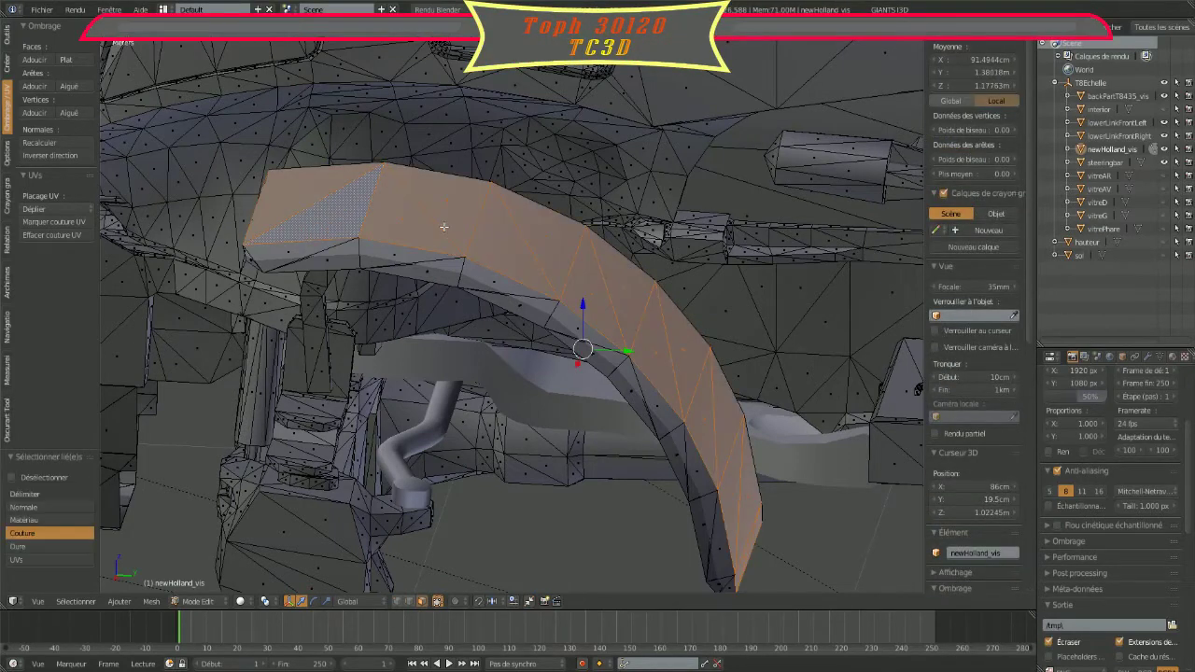
{"action": "key", "text": "l"}
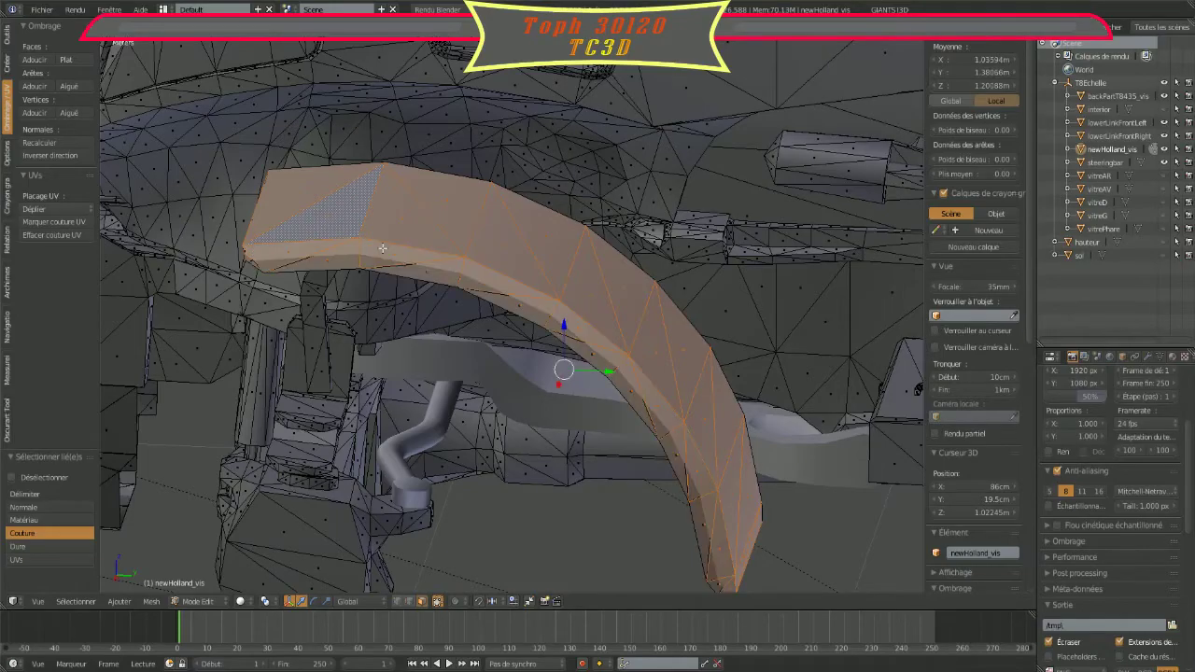
{"action": "mouse_move", "coordinate": [383, 249]}
{"action": "middle_mouse_down"}
{"action": "mouse_move", "coordinate": [605, 297]}
{"action": "mouse_move", "coordinate": [627, 237]}
{"action": "middle_mouse_up"}
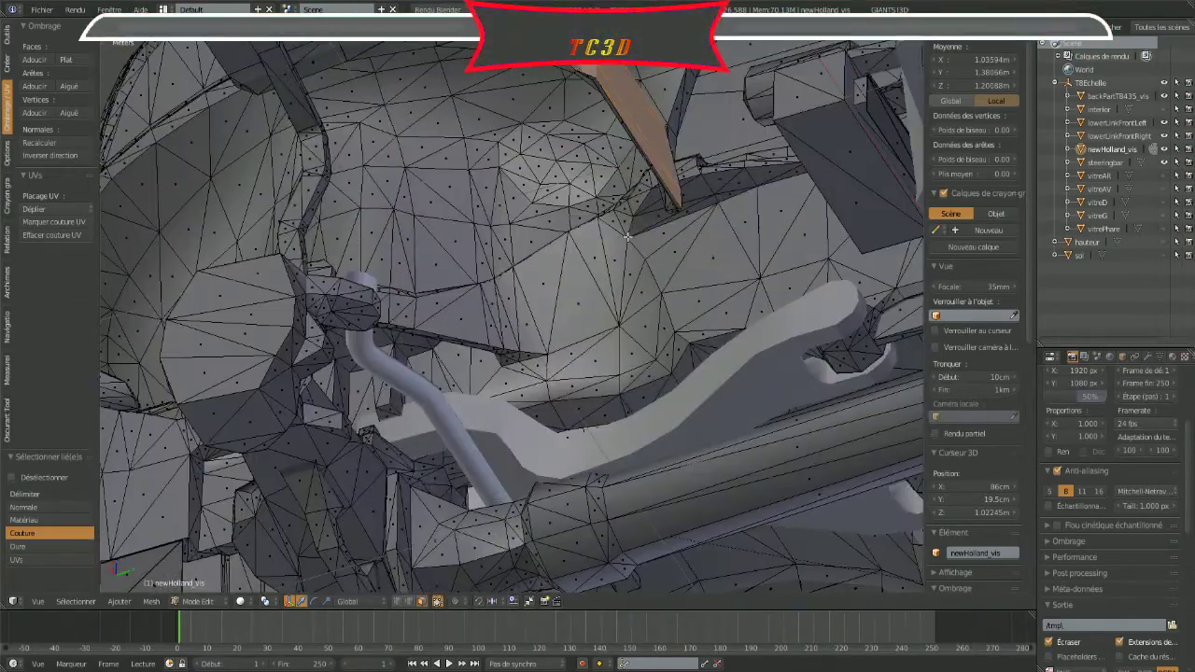
{"action": "middle_click_drag", "start_coordinate": [627, 237], "coordinate": [495, 306]}
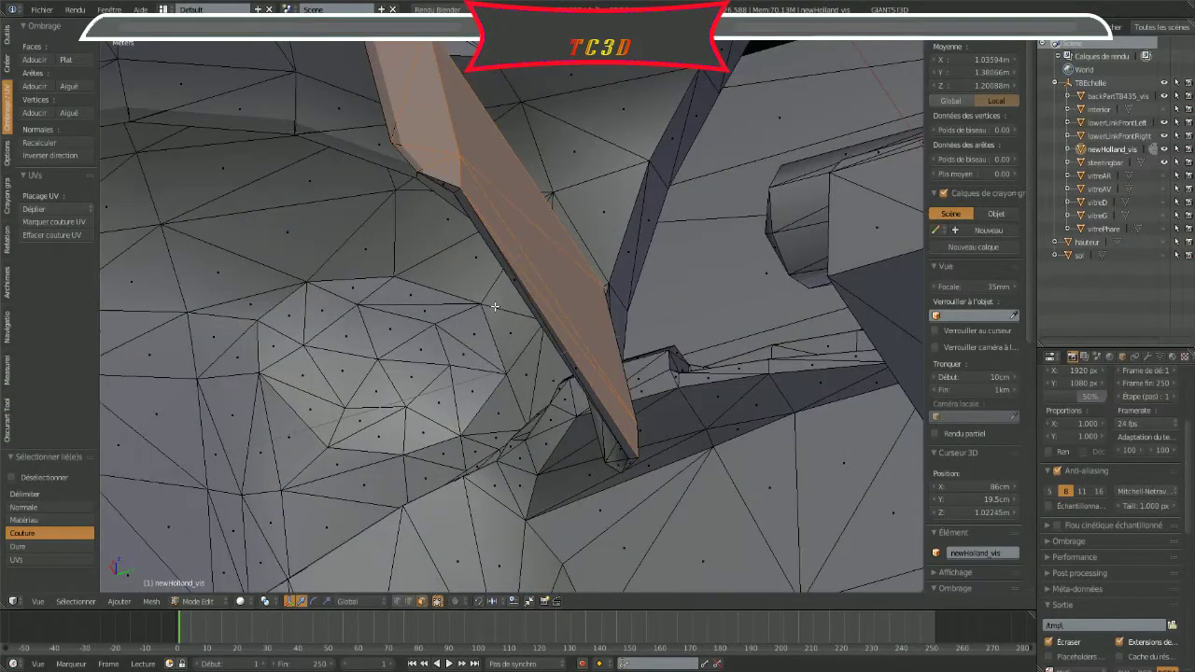
{"action": "key", "text": "l"}
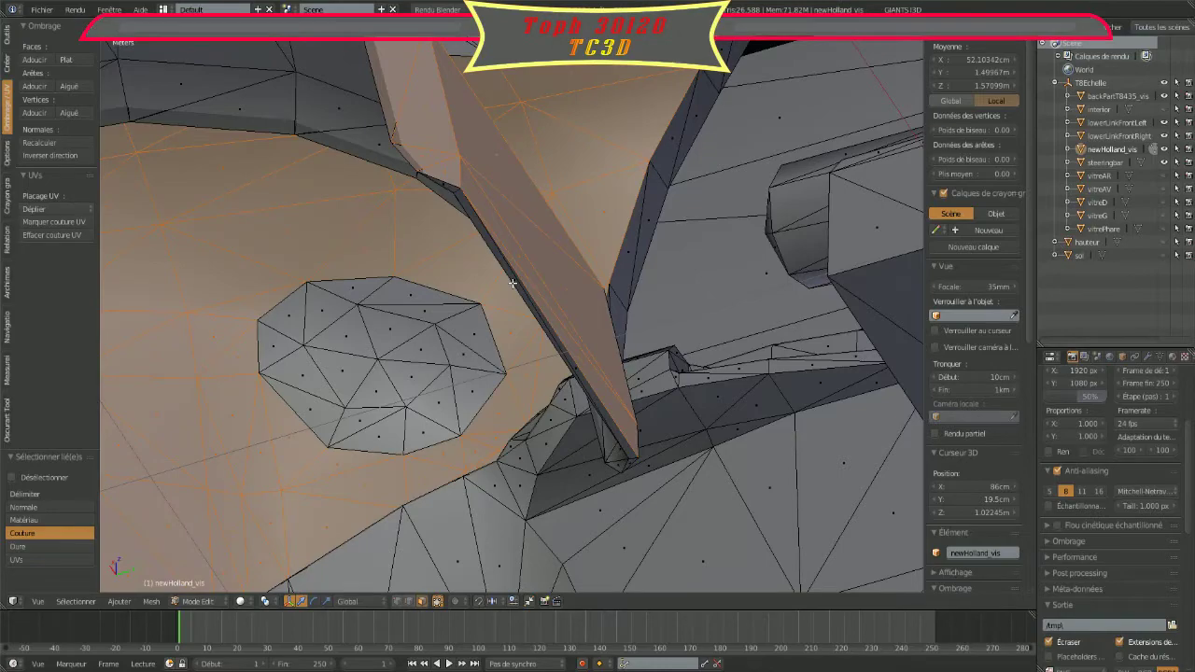
{"action": "key", "text": "ctrl+z"}
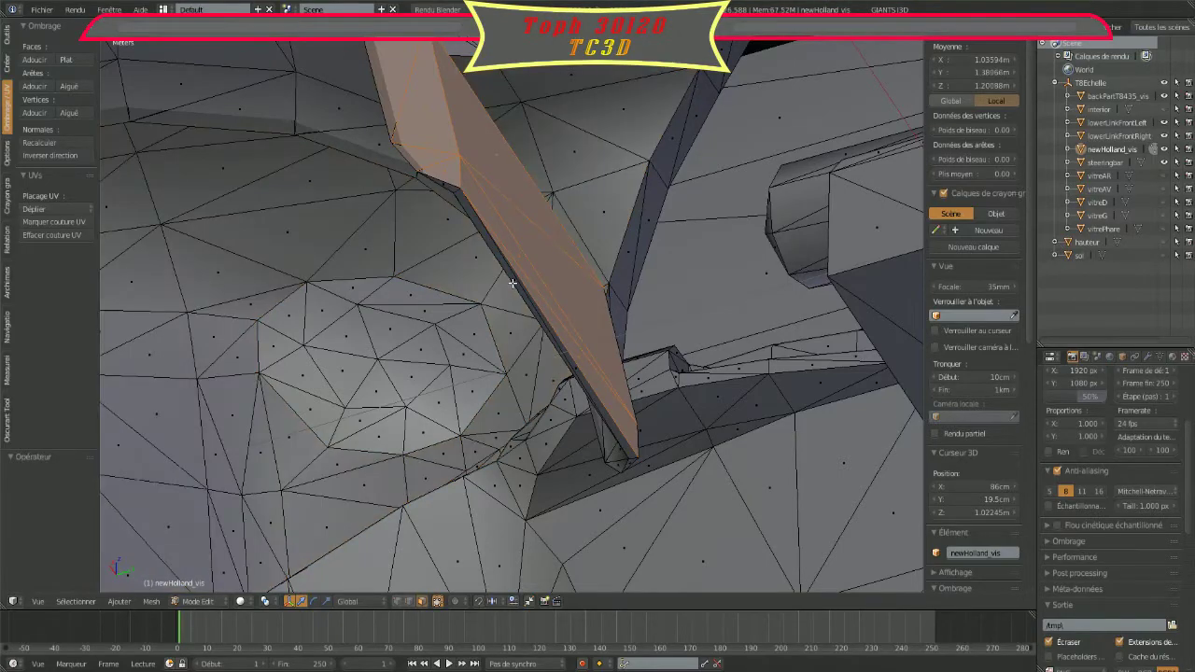
{"action": "key", "text": "l"}
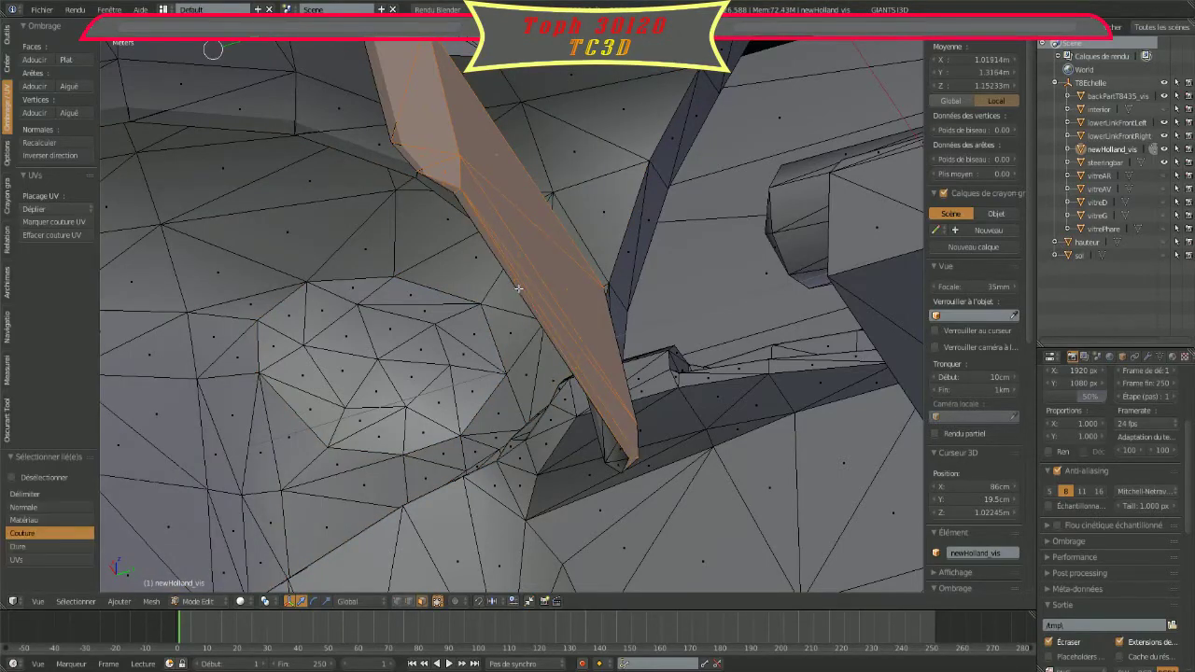
{"action": "middle_click_drag", "start_coordinate": [518, 289], "coordinate": [434, 314]}
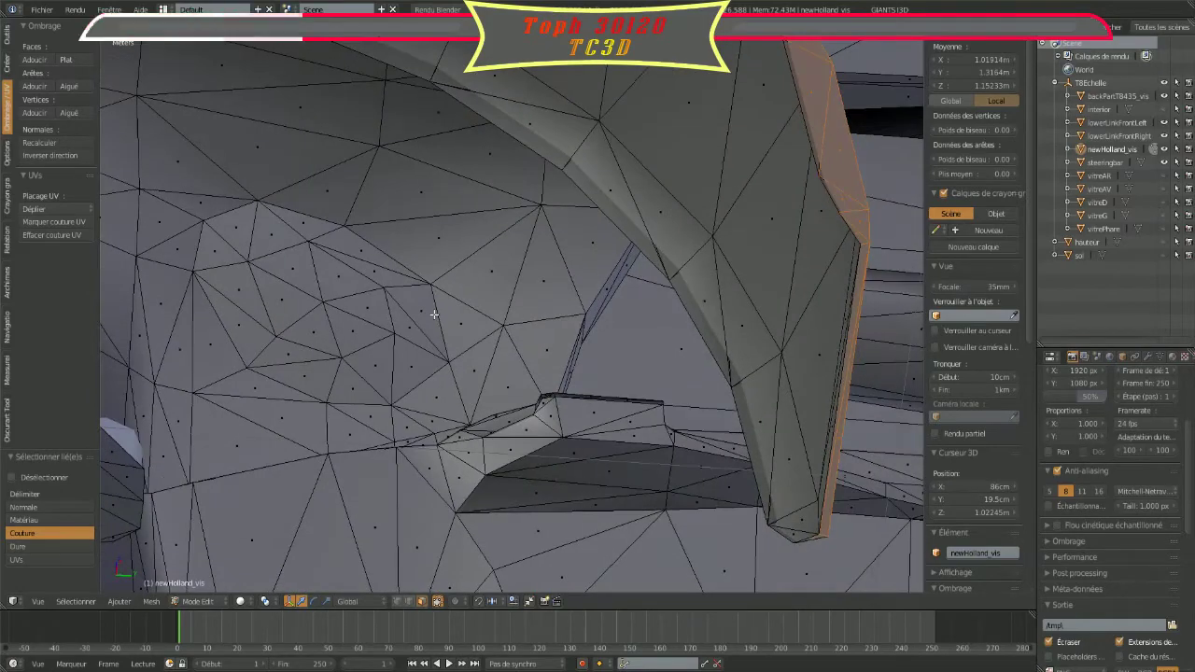
{"action": "key", "text": "l"}
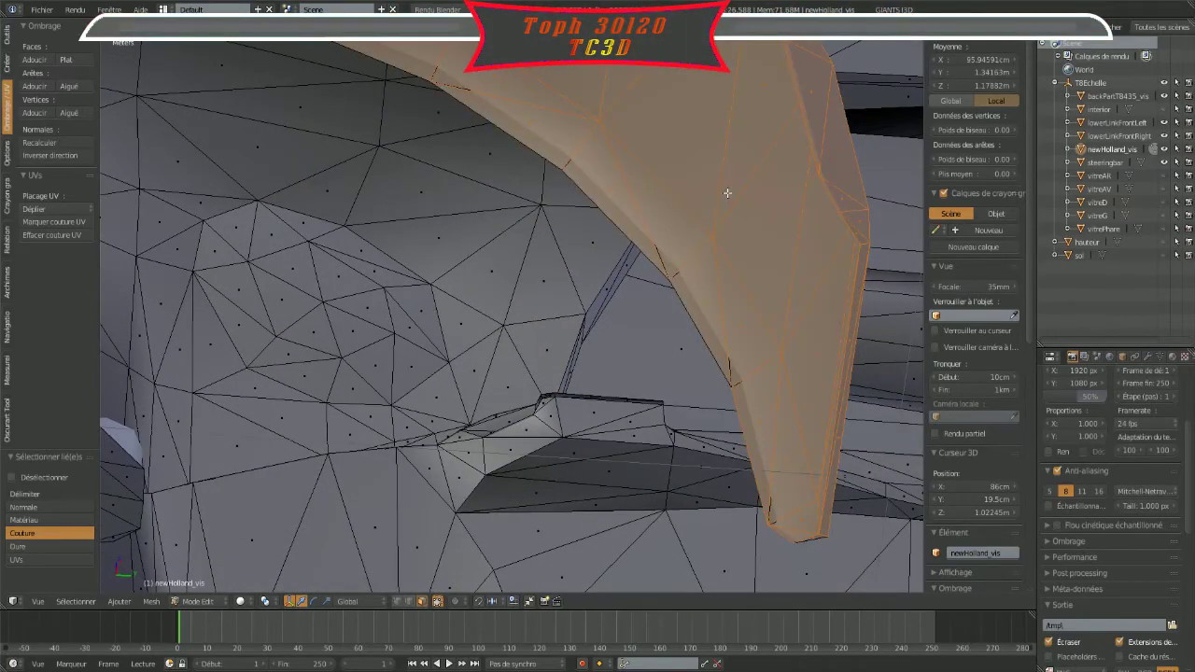
{"action": "mouse_move", "coordinate": [727, 193]}
{"action": "middle_mouse_down"}
{"action": "mouse_move", "coordinate": [534, 305]}
{"action": "mouse_move", "coordinate": [572, 346]}
{"action": "middle_mouse_up"}
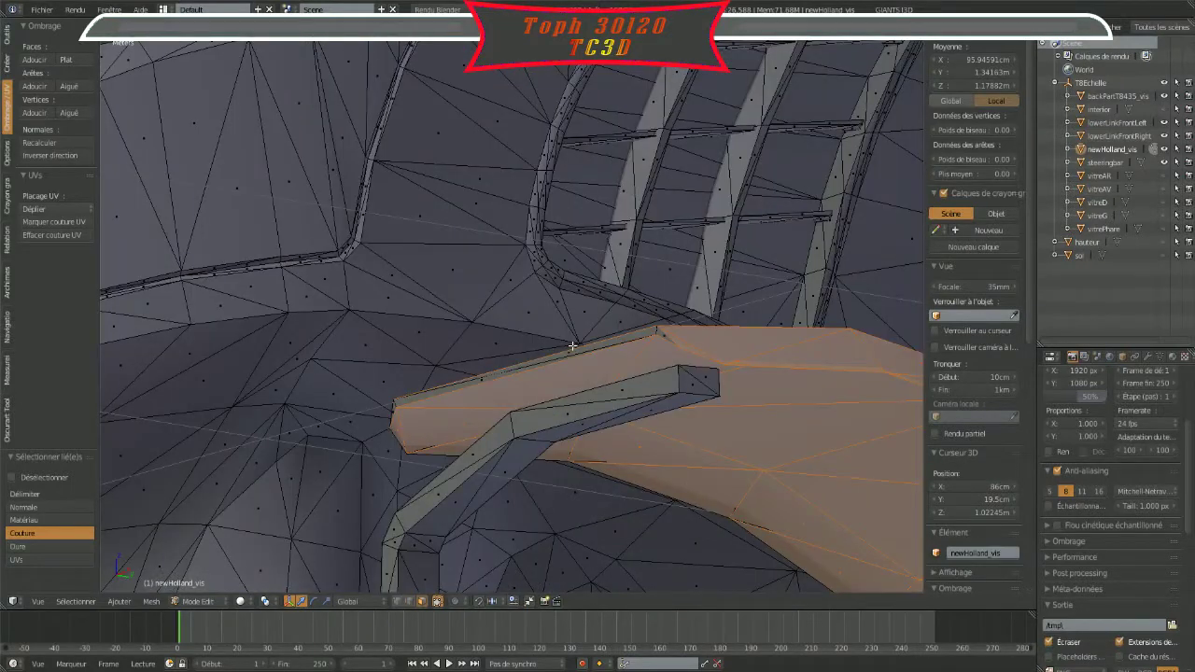
Step: Add the armrest's top strip, bar faces, end cap, diagonal strut and underside
{"action": "key", "text": "l"}
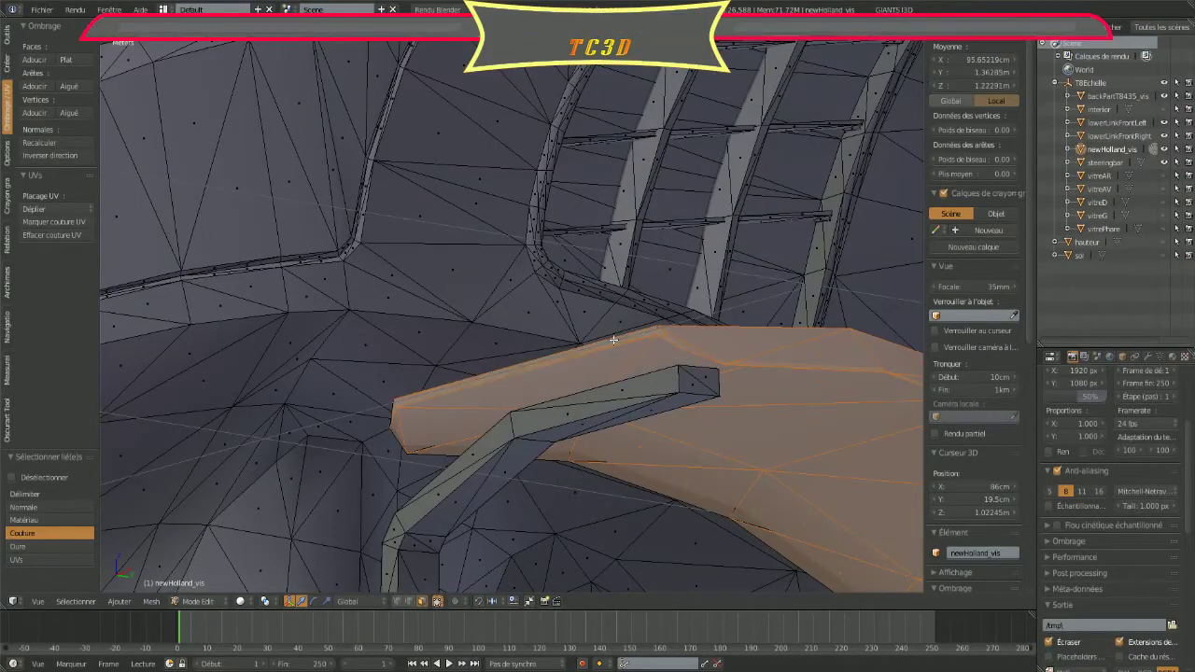
{"action": "key", "text": "l"}
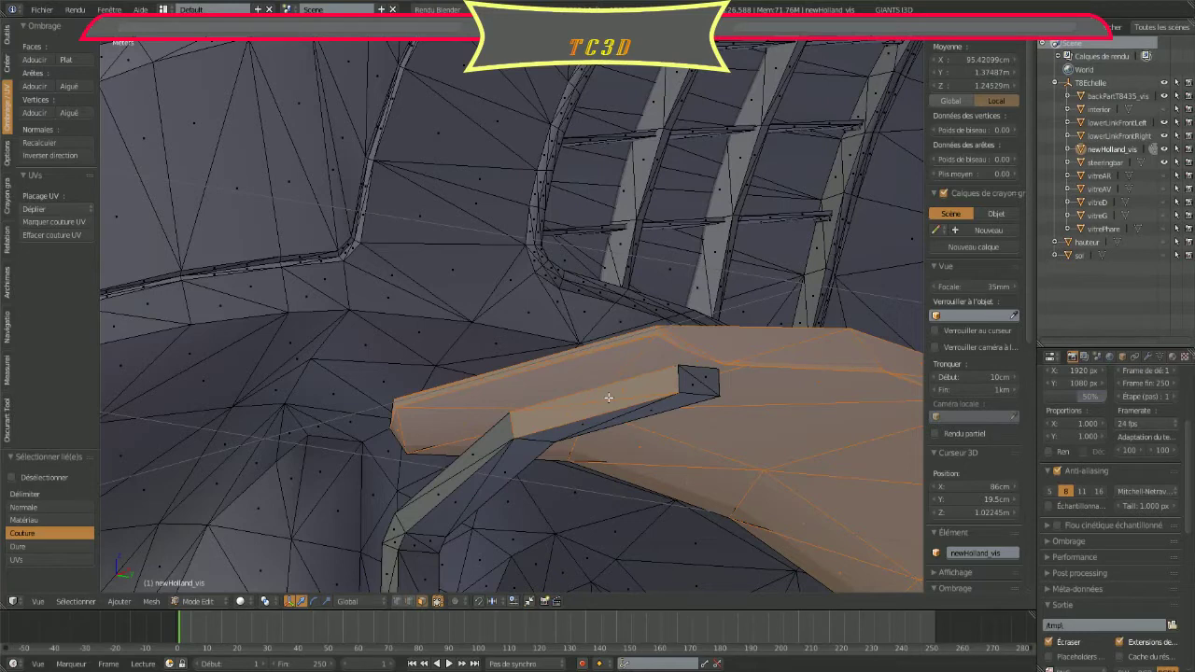
{"action": "key", "text": "l"}
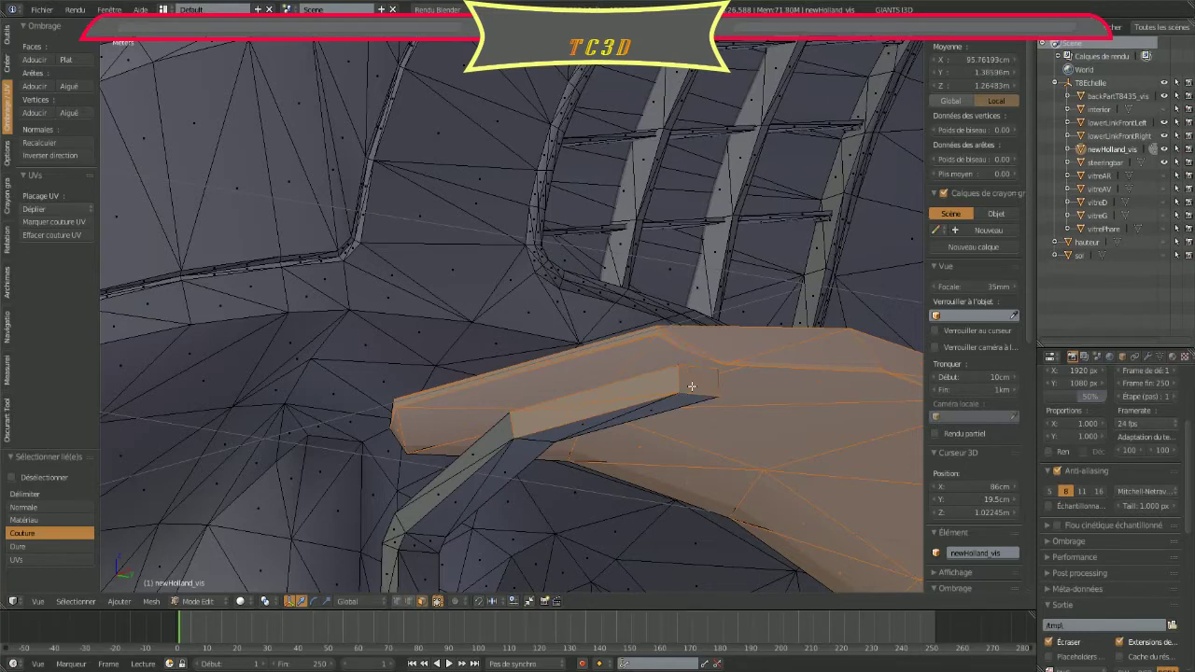
{"action": "key", "text": "l"}
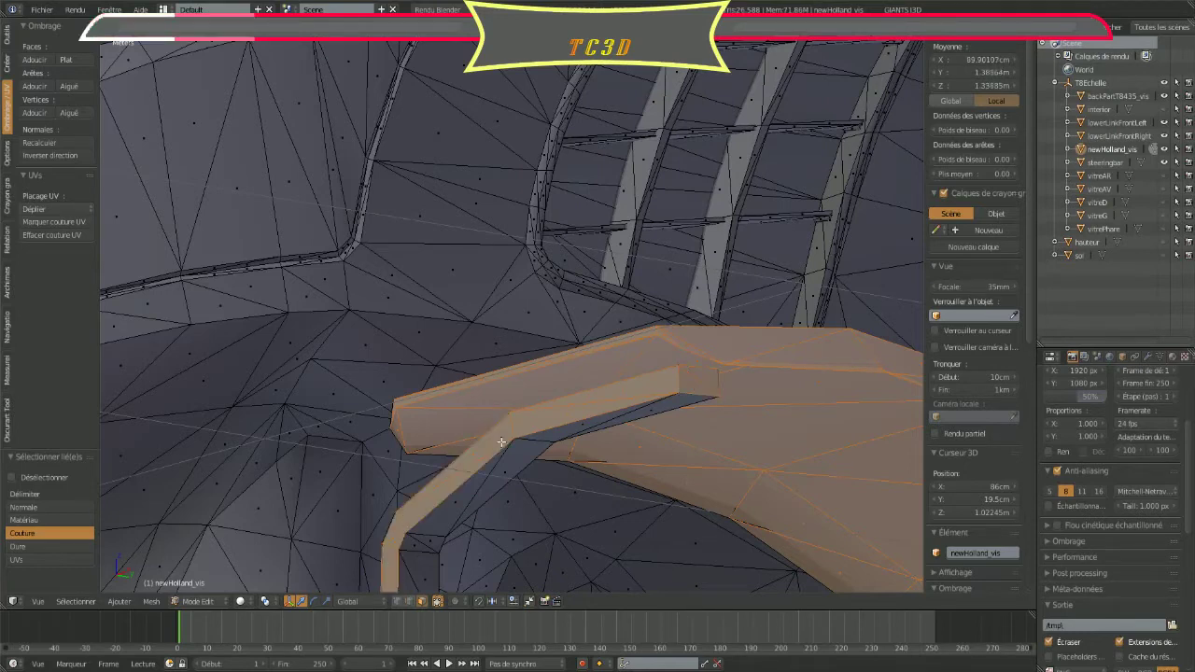
{"action": "key", "text": "l"}
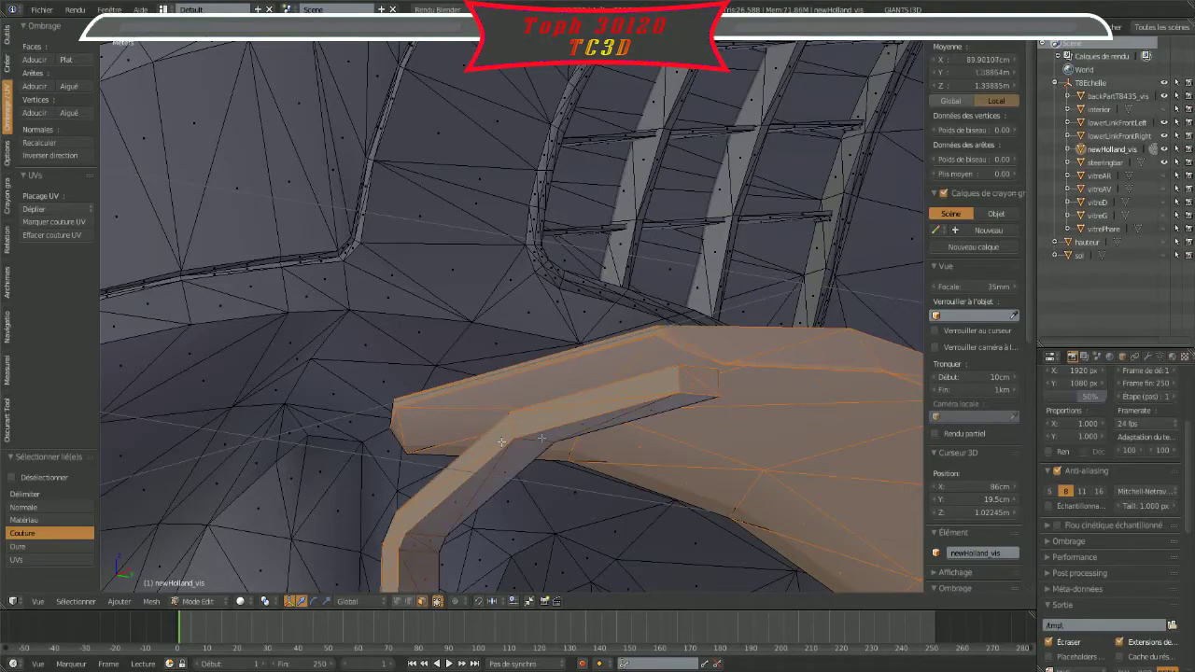
{"action": "middle_click_drag", "start_coordinate": [542, 438], "coordinate": [522, 486]}
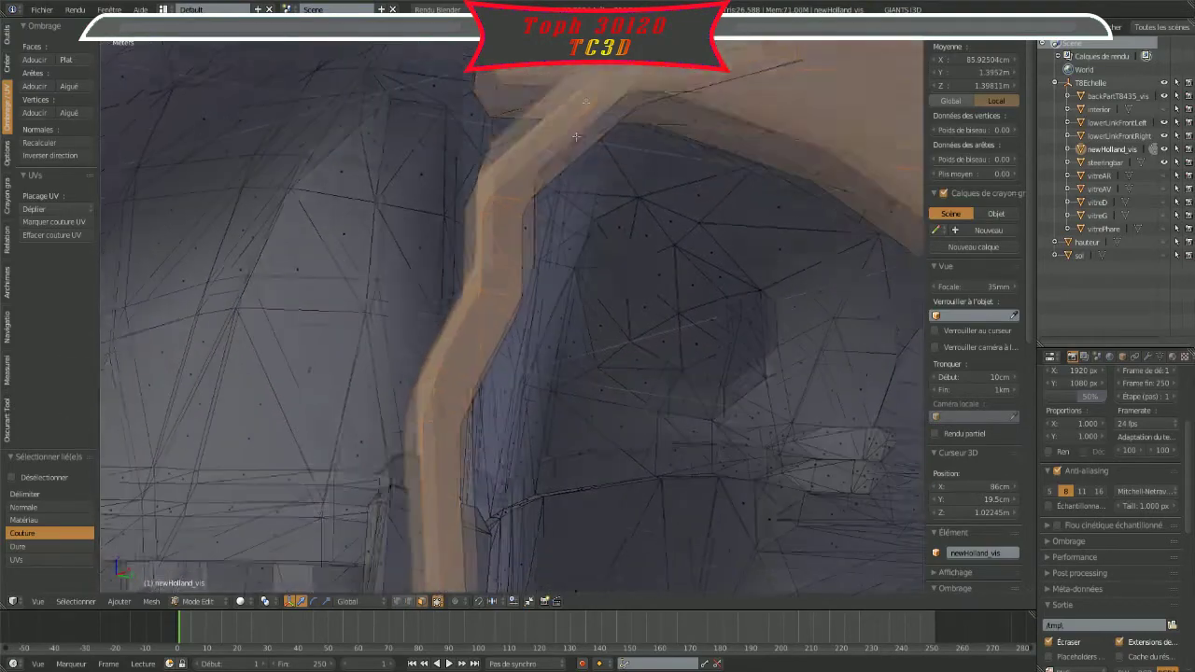
{"action": "middle_click_drag", "start_coordinate": [523, 299], "coordinate": [511, 257]}
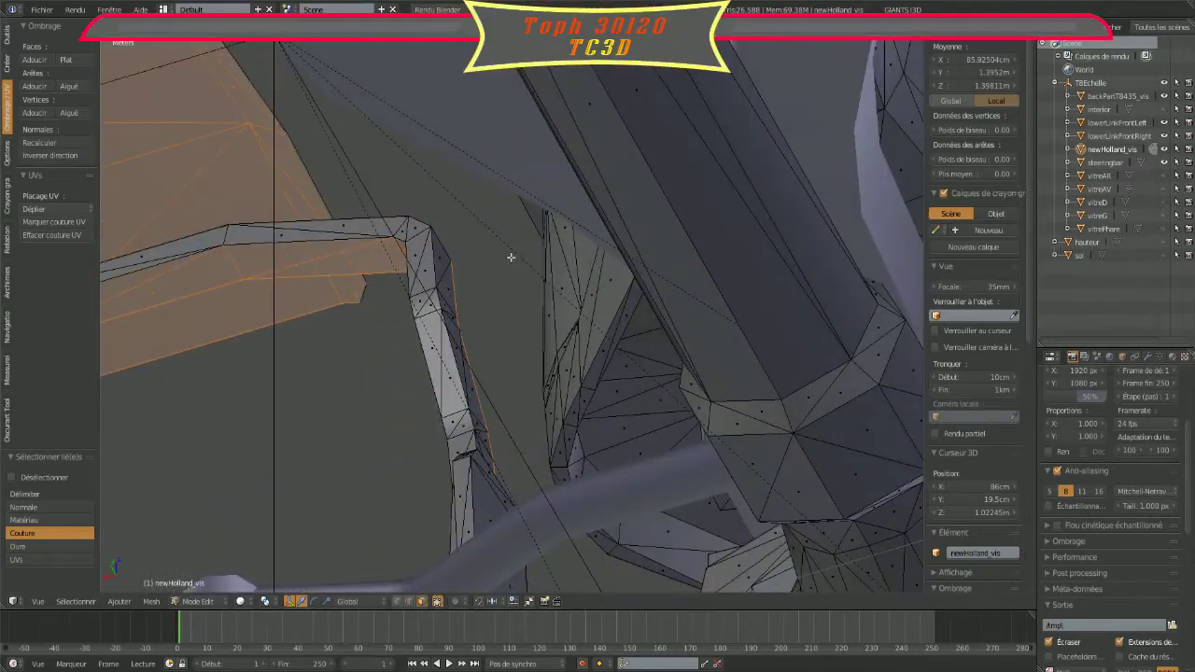
Step: Add the grey strut piece with its right-side and lower faces
{"action": "key", "text": "l"}
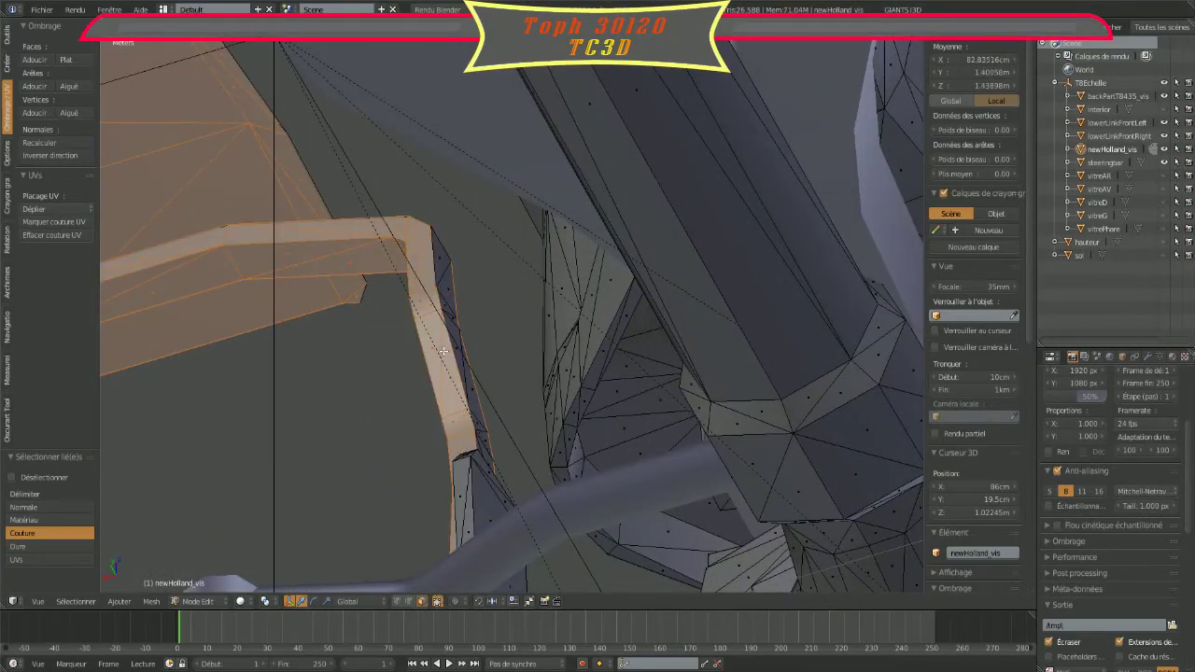
{"action": "key", "text": "l"}
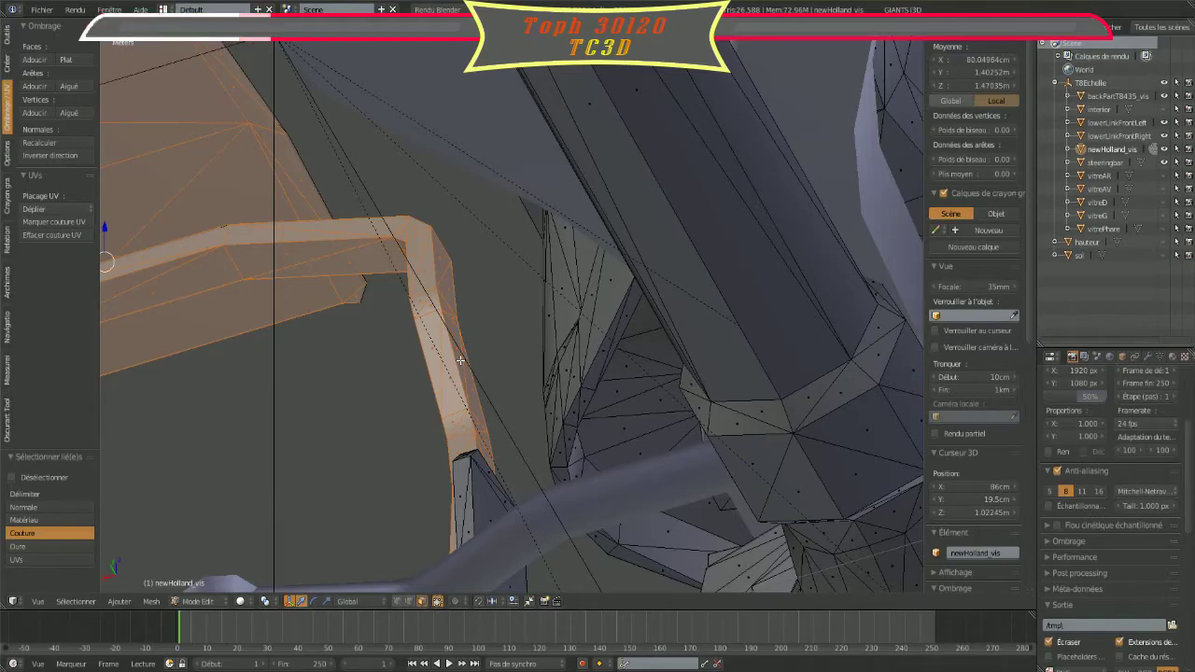
{"action": "key", "text": "l"}
{"action": "key", "text": "l"}
{"action": "mouse_move", "coordinate": [489, 498]}
{"action": "middle_mouse_down"}
{"action": "mouse_move", "coordinate": [666, 488]}
{"action": "mouse_move", "coordinate": [774, 514]}
{"action": "mouse_move", "coordinate": [788, 470]}
{"action": "mouse_move", "coordinate": [774, 433]}
{"action": "middle_mouse_up"}
Step: Add the faces of the two box pieces to the selection
{"action": "key", "text": "l"}
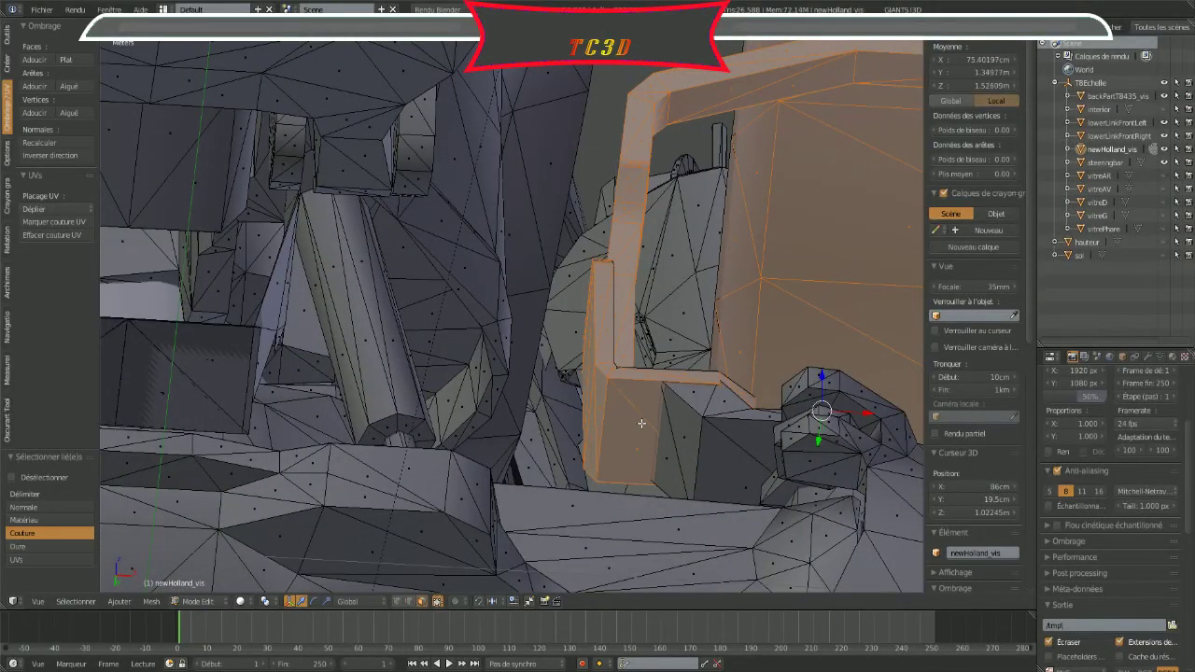
{"action": "key", "text": "l"}
{"action": "key", "text": "l"}
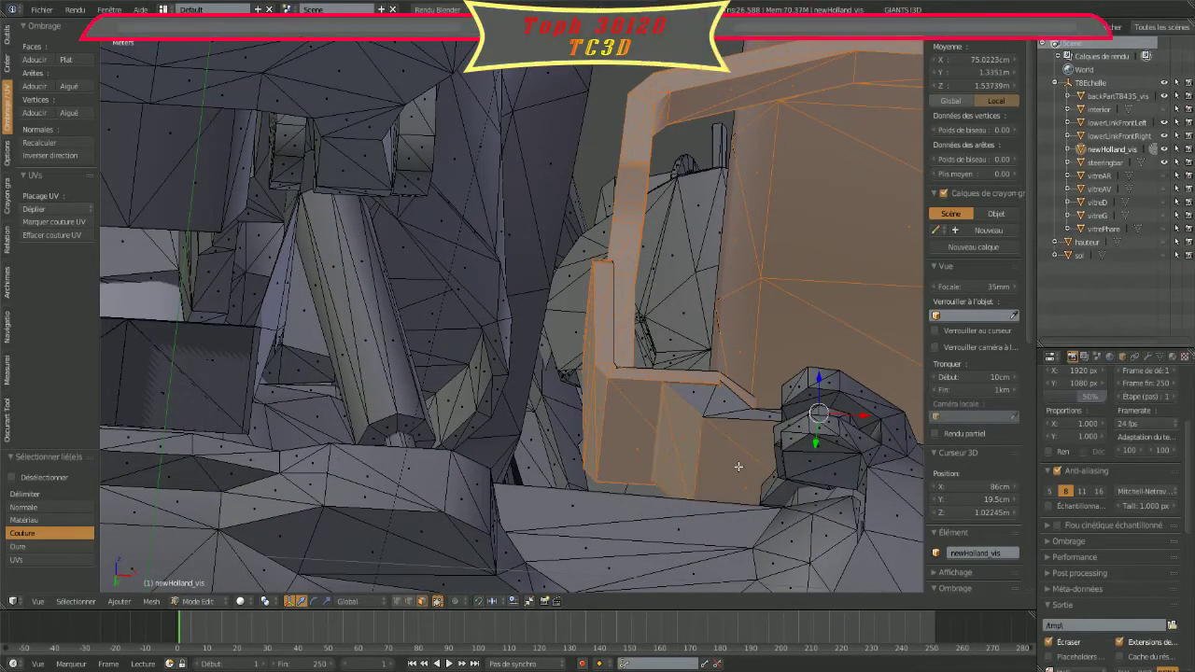
{"action": "key", "text": "l"}
{"action": "mouse_move", "coordinate": [720, 407]}
{"action": "middle_mouse_down"}
{"action": "mouse_move", "coordinate": [530, 478]}
{"action": "mouse_move", "coordinate": [529, 498]}
{"action": "middle_mouse_up"}
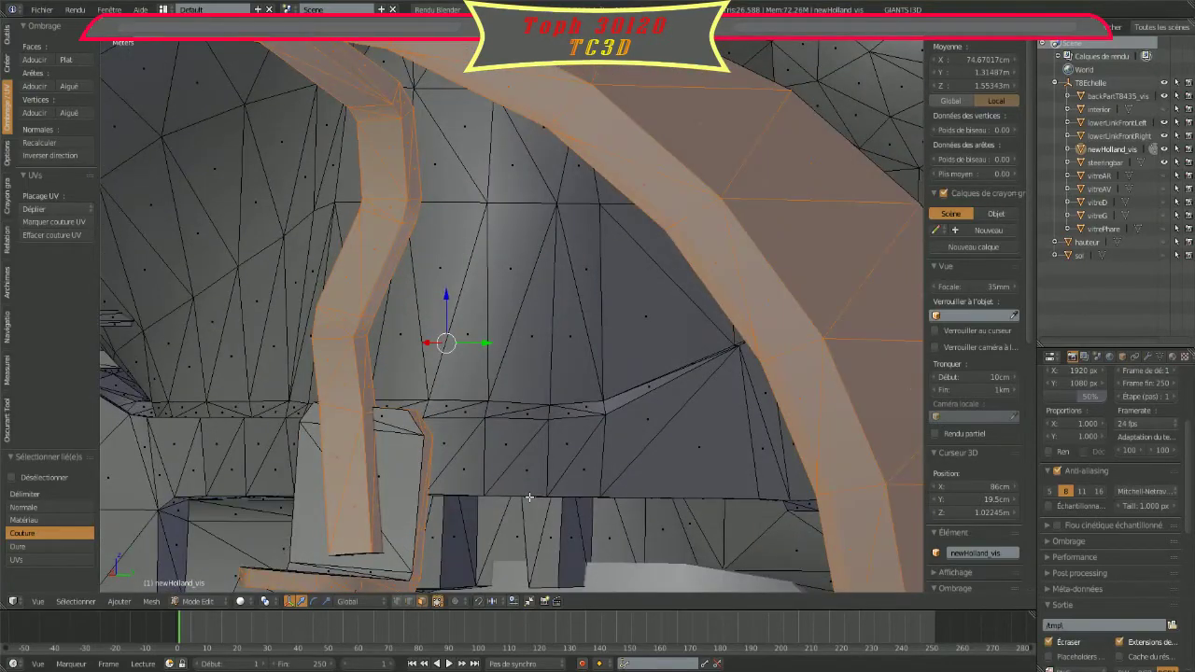
{"action": "key", "text": "l"}
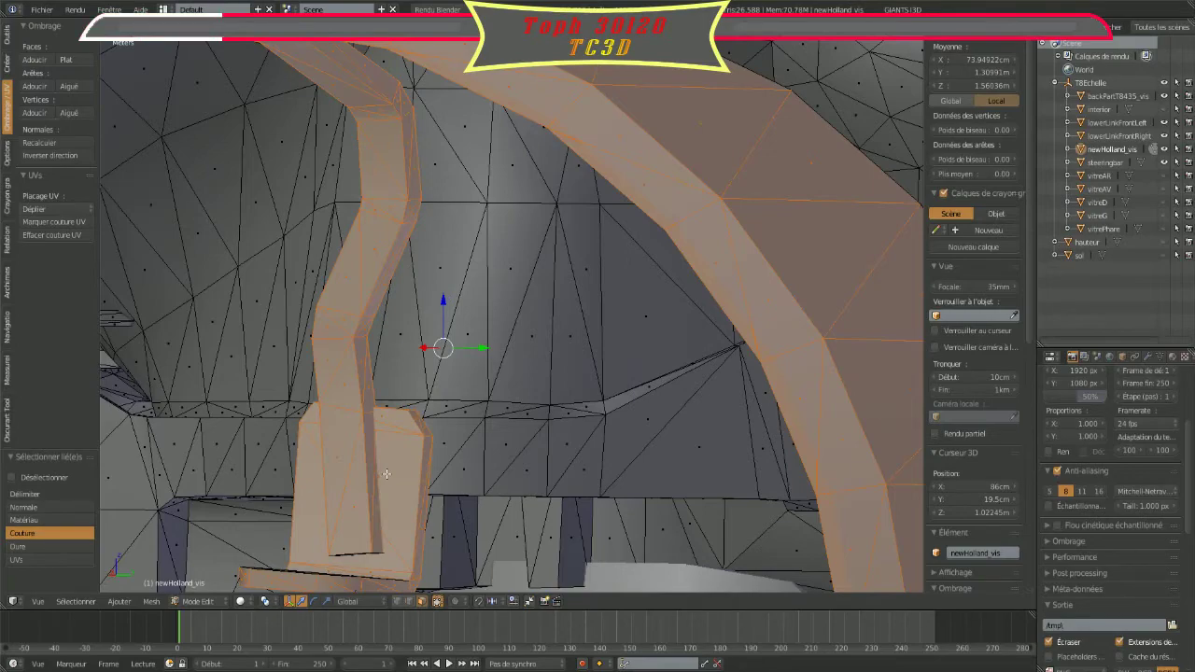
{"action": "middle_click_drag", "start_coordinate": [387, 474], "coordinate": [592, 283]}
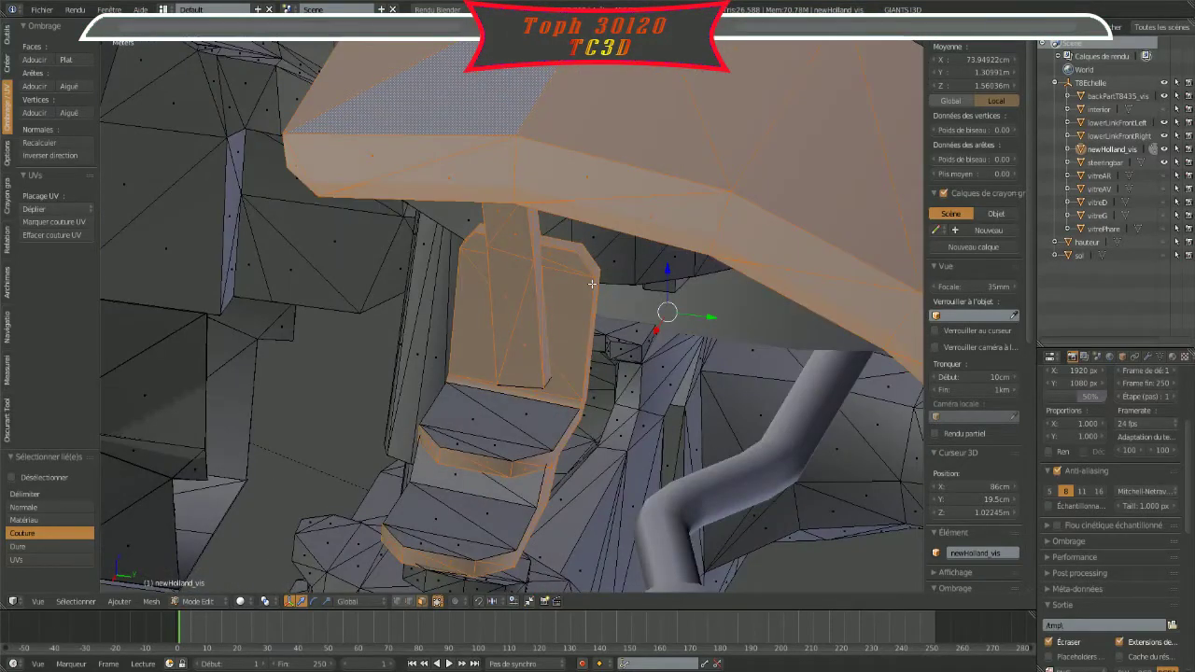
Step: Add the seat bracket and cabin panel faces, shifting the selection −17.614 cm along Y
{"action": "key", "text": "l"}
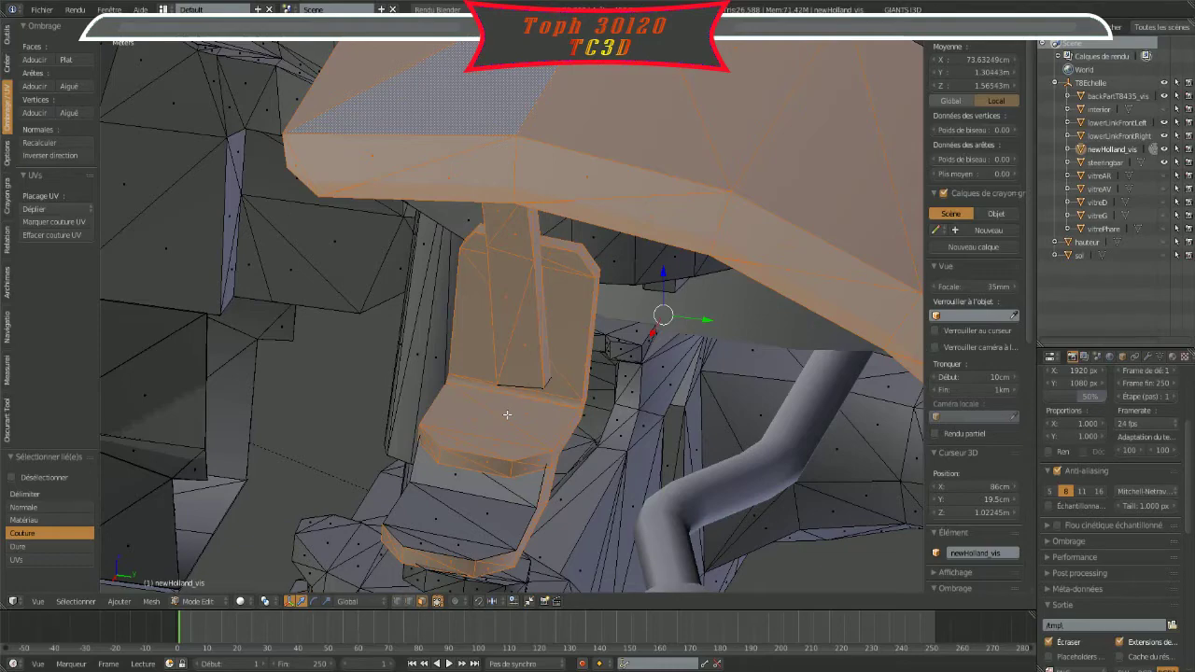
{"action": "key", "text": "l"}
{"action": "key", "text": "l"}
{"action": "middle_click_drag", "start_coordinate": [488, 489], "coordinate": [438, 423]}
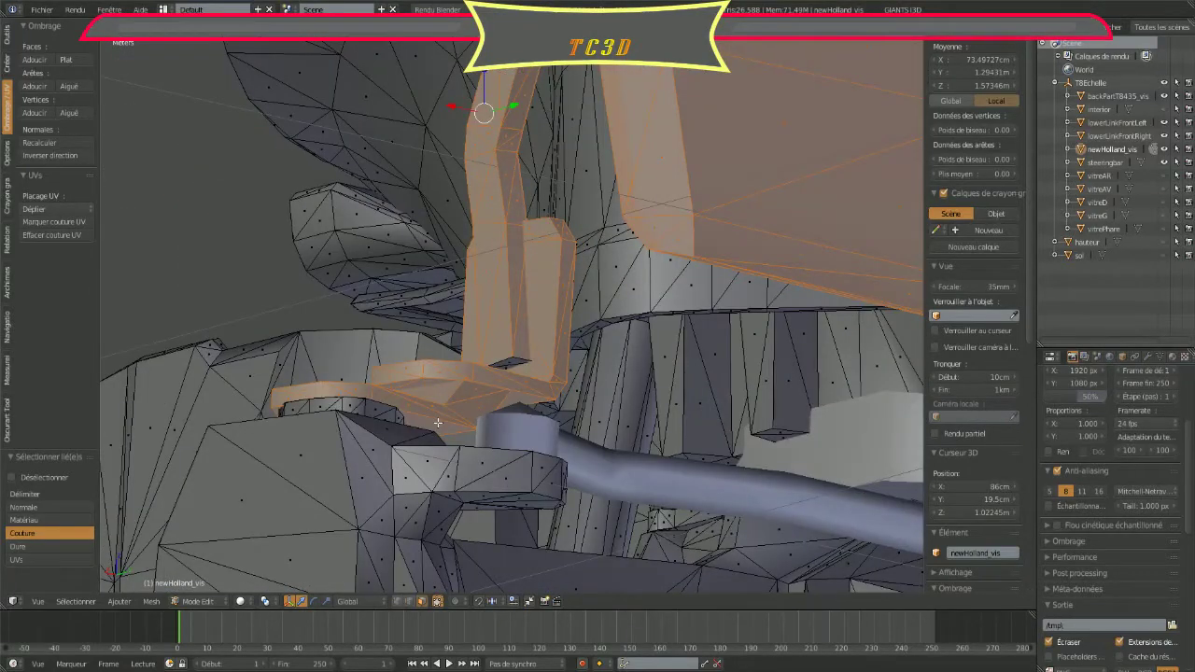
{"action": "mouse_move", "coordinate": [438, 423]}
{"action": "middle_mouse_down"}
{"action": "mouse_move", "coordinate": [678, 378]}
{"action": "mouse_move", "coordinate": [722, 346]}
{"action": "middle_mouse_up"}
{"action": "mouse_move", "coordinate": [558, 310]}
{"action": "middle_mouse_down"}
{"action": "mouse_move", "coordinate": [541, 445]}
{"action": "mouse_move", "coordinate": [557, 430]}
{"action": "middle_mouse_up"}
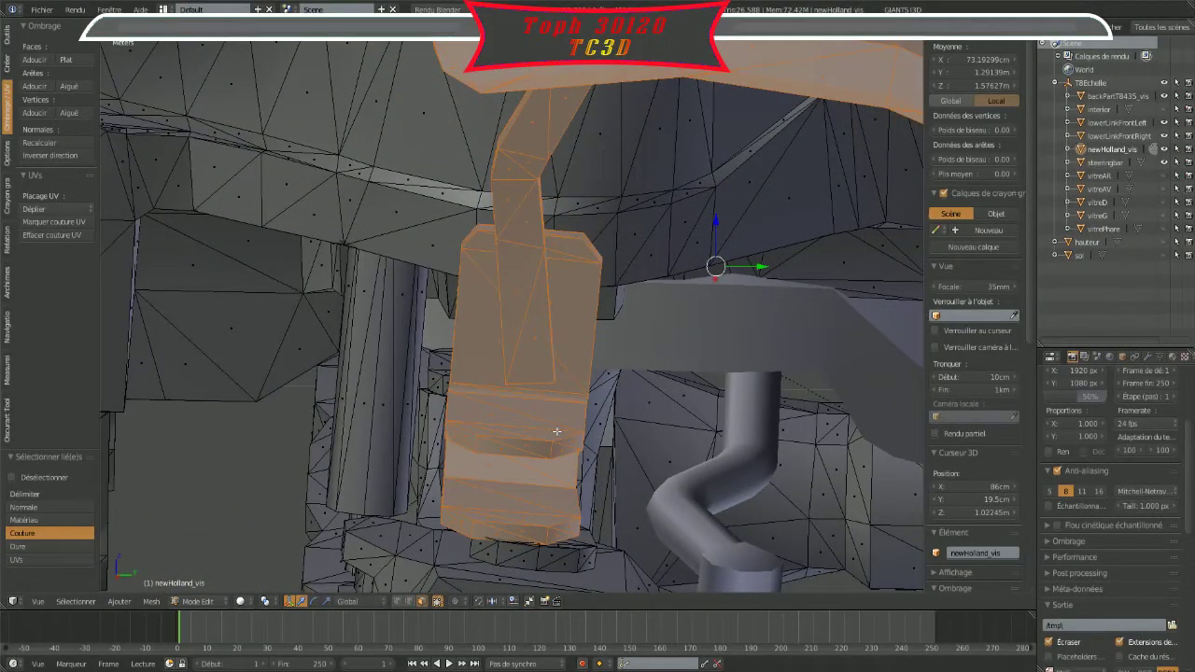
{"action": "left_click_drag", "start_coordinate": [762, 267], "coordinate": [634, 259]}
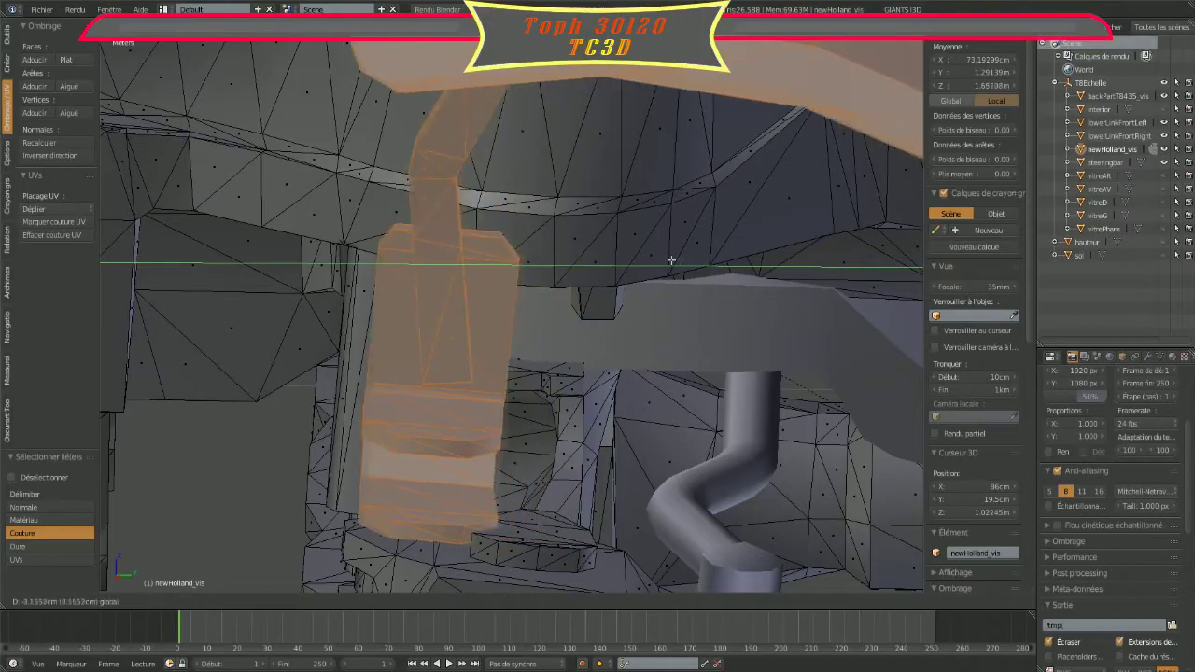
{"action": "left_click_drag", "start_coordinate": [634, 259], "coordinate": [607, 258]}
{"action": "mouse_move", "coordinate": [607, 259]}
{"action": "middle_mouse_down"}
{"action": "mouse_move", "coordinate": [629, 290]}
{"action": "mouse_move", "coordinate": [609, 264]}
{"action": "mouse_move", "coordinate": [488, 319]}
{"action": "middle_mouse_up"}
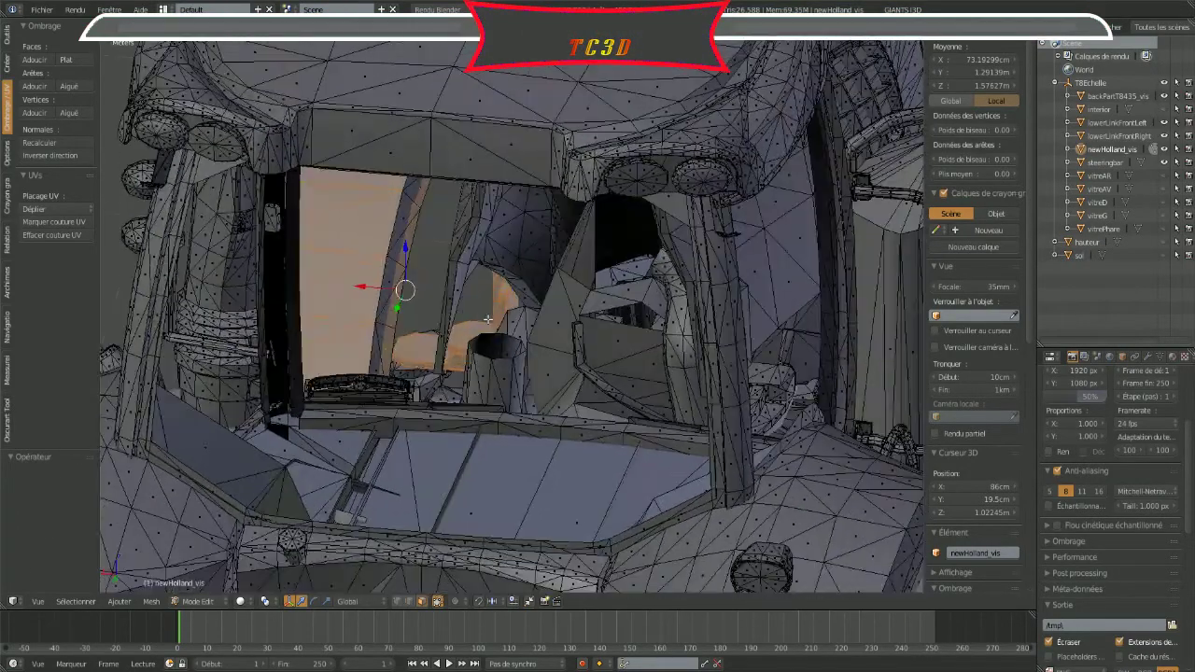
{"action": "key", "text": "l"}
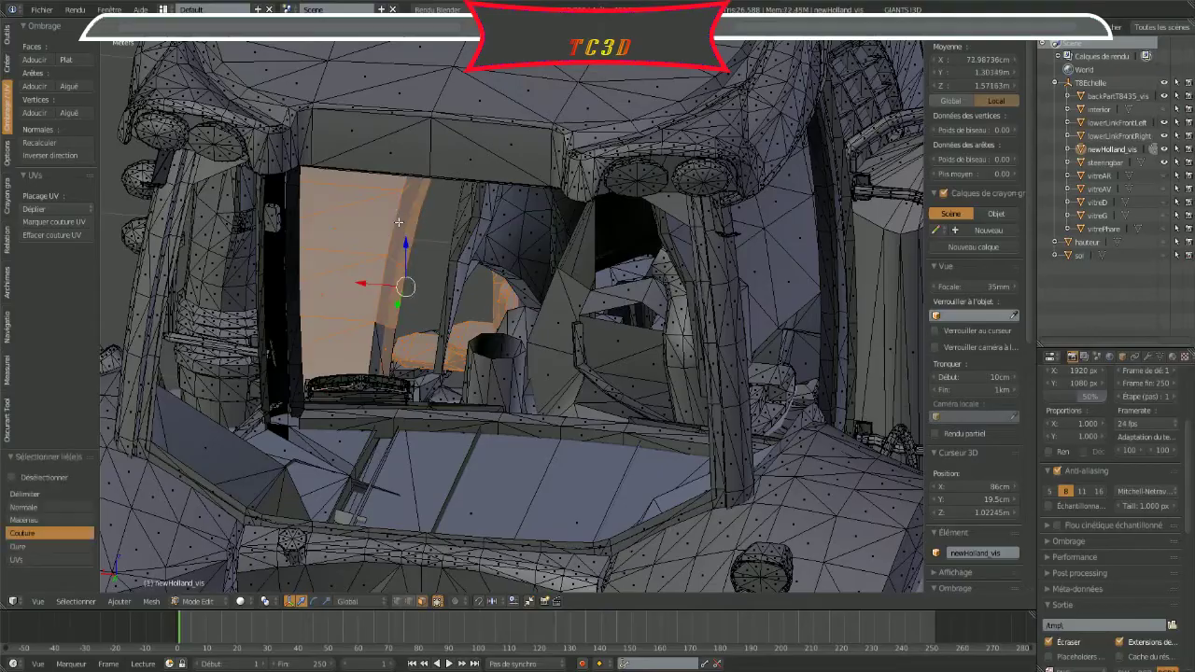
{"action": "mouse_move", "coordinate": [399, 222]}
{"action": "middle_mouse_down"}
{"action": "mouse_move", "coordinate": [727, 371]}
{"action": "mouse_move", "coordinate": [709, 315]}
{"action": "mouse_move", "coordinate": [688, 301]}
{"action": "mouse_move", "coordinate": [699, 312]}
{"action": "mouse_move", "coordinate": [571, 315]}
{"action": "middle_mouse_up"}
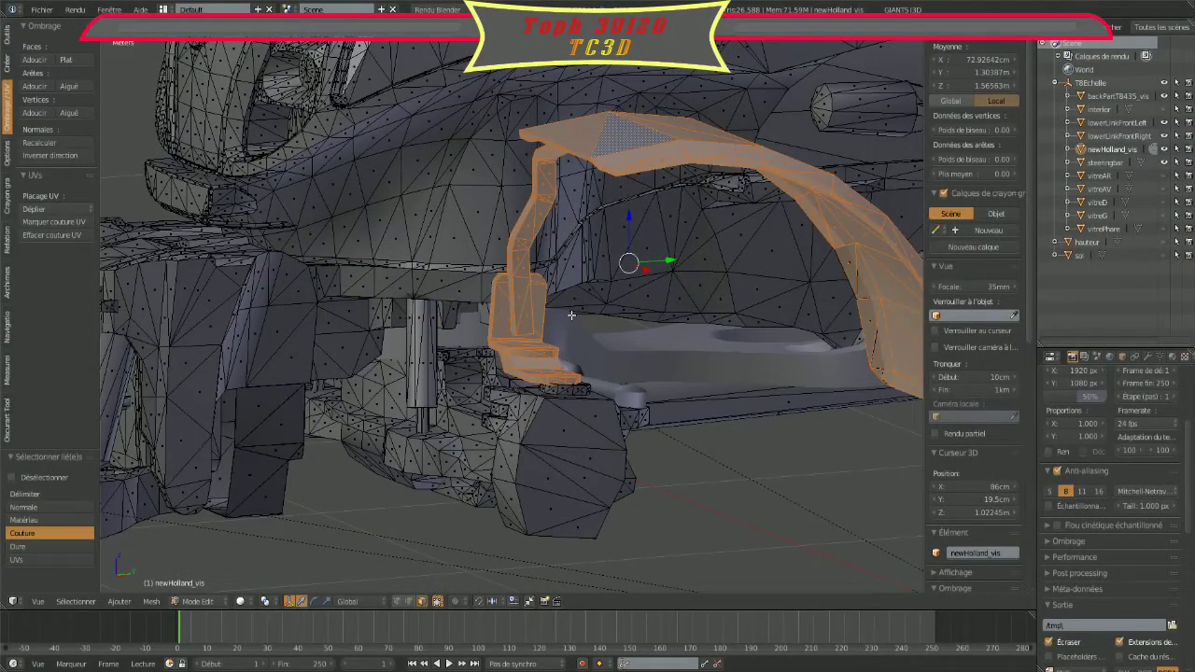
Step: Test-move the mudguard along Y, undo, and add a missing linked piece
{"action": "key", "text": "g"}
{"action": "key", "text": "y"}
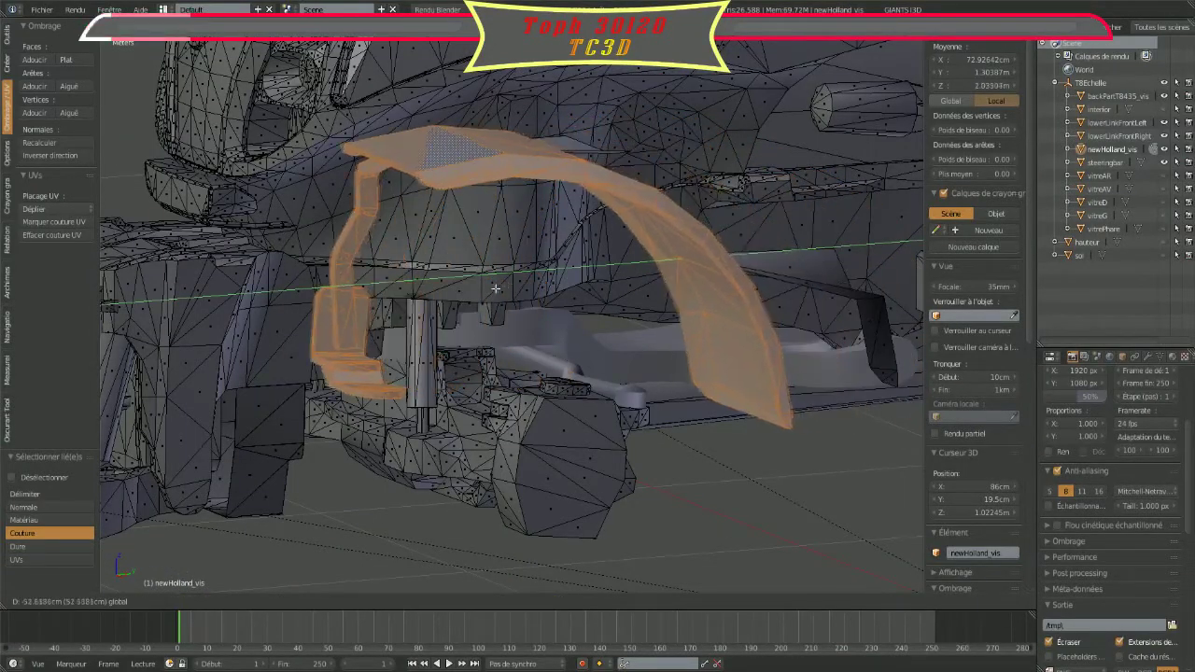
{"action": "left_click", "coordinate": [551, 291]}
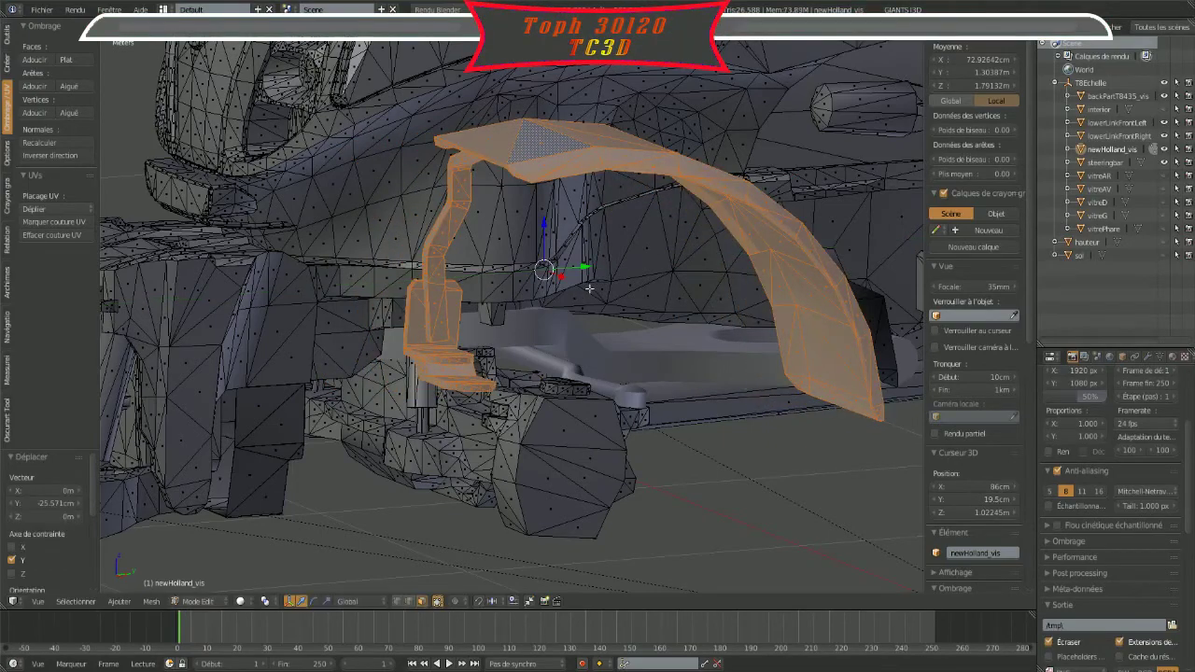
{"action": "key", "text": "ctrl+z"}
{"action": "middle_click_drag", "start_coordinate": [579, 296], "coordinate": [476, 332]}
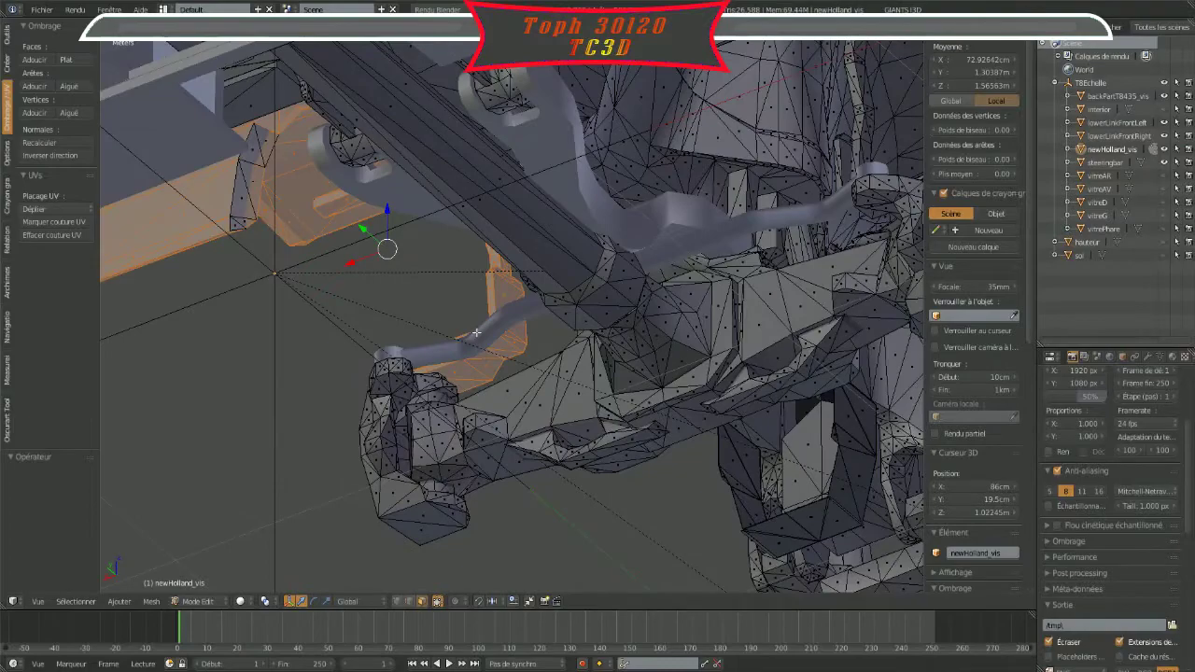
{"action": "key", "text": "l"}
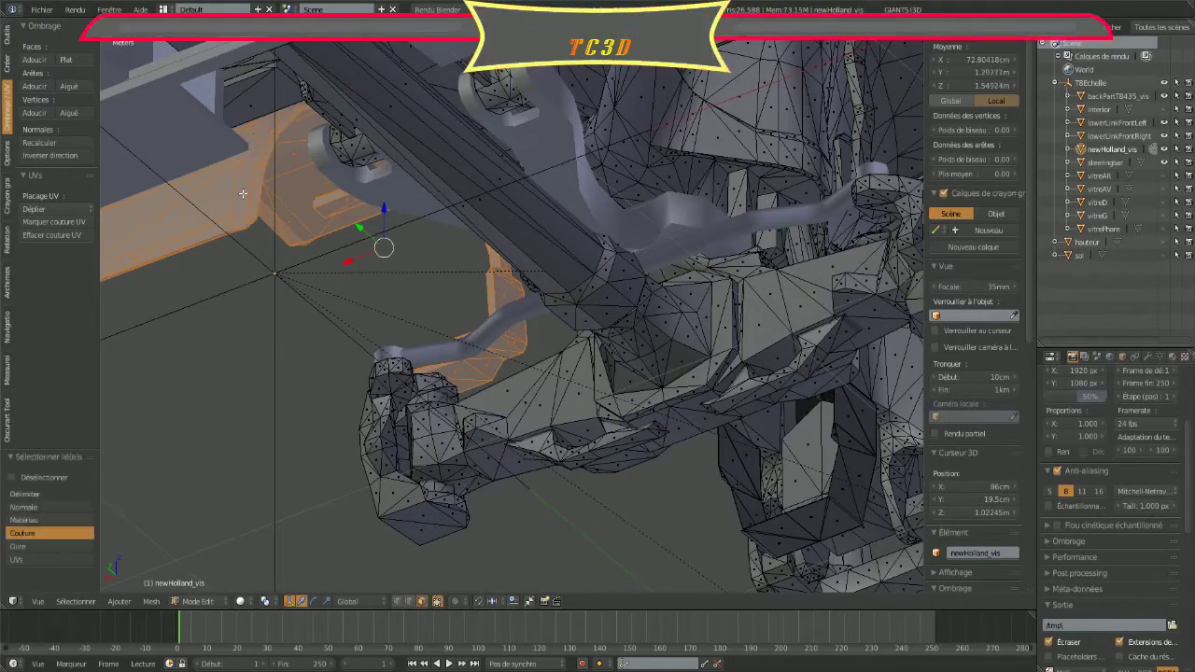
{"action": "middle_click_drag", "start_coordinate": [243, 194], "coordinate": [487, 447]}
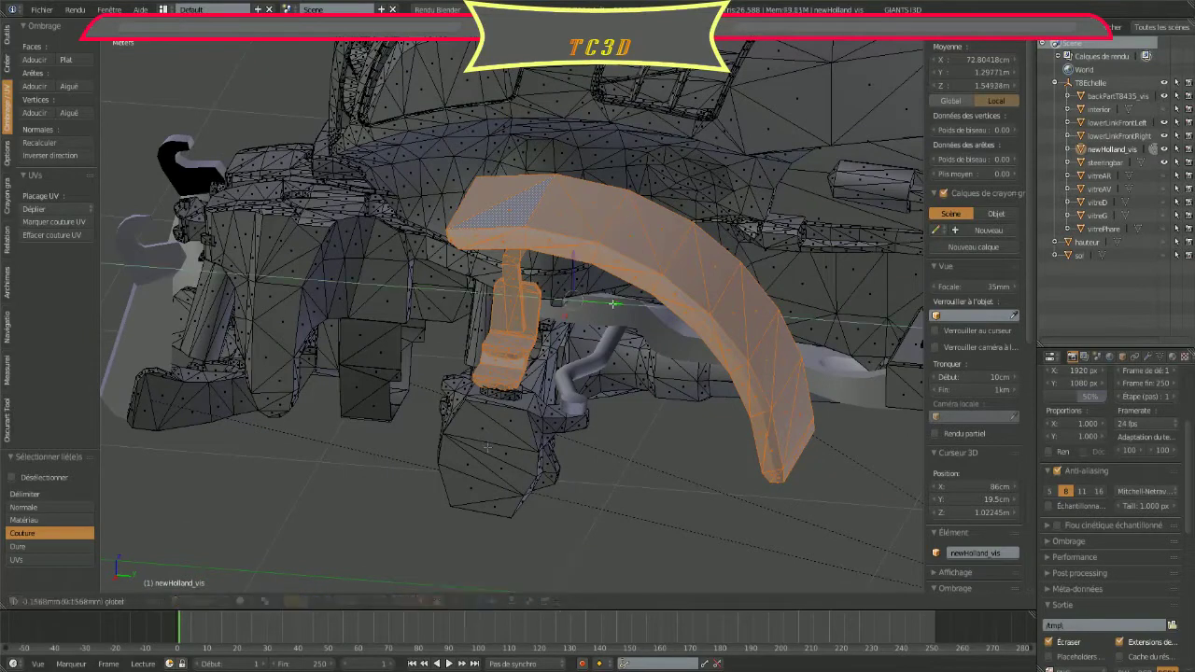
Step: Repeat Y test moves of the mudguard, leaving it shifted a further −3.797 cm
{"action": "key", "text": "g"}
{"action": "key", "text": "y"}
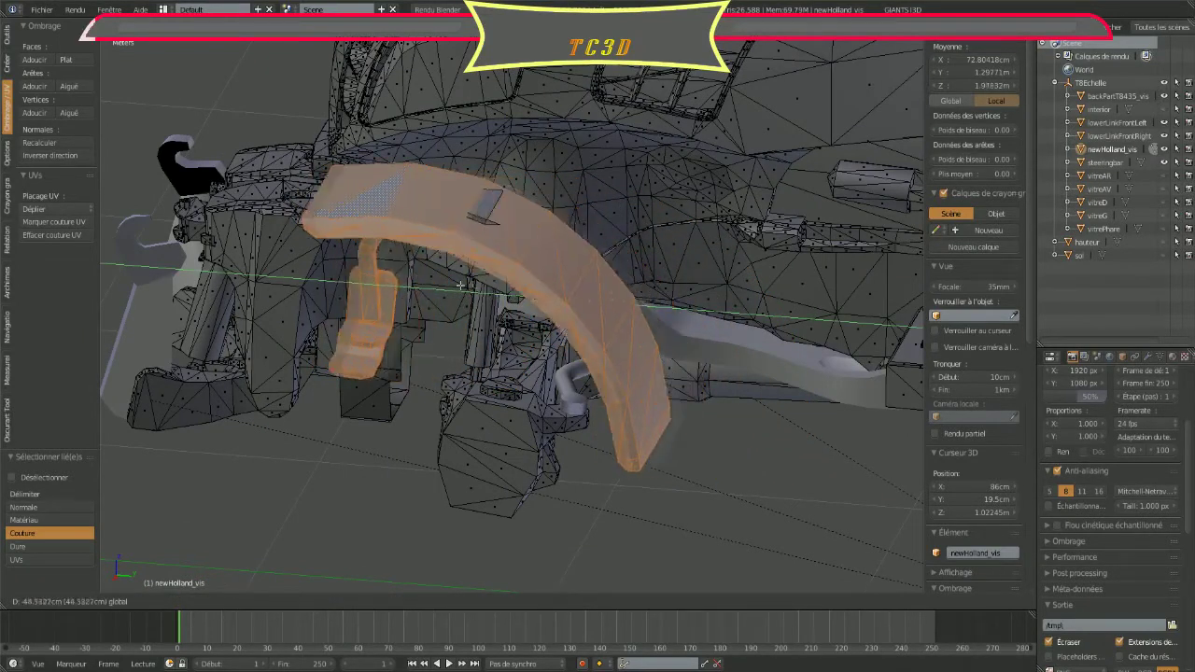
{"action": "left_click", "coordinate": [546, 287]}
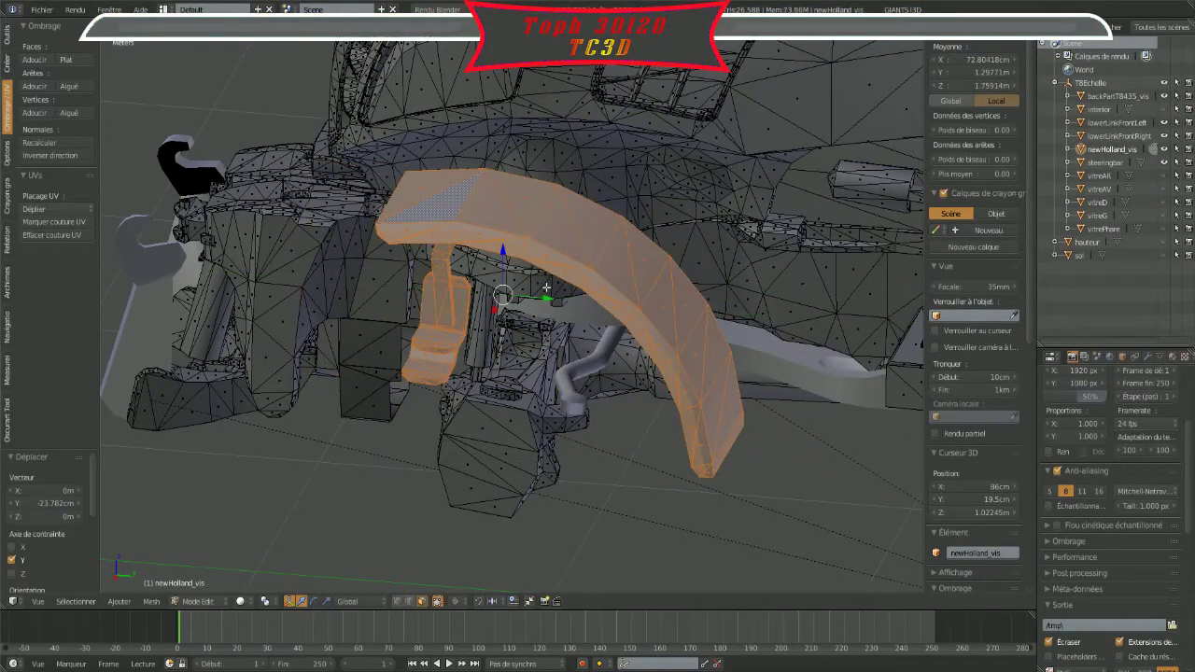
{"action": "key", "text": "g"}
{"action": "mouse_move", "coordinate": [491, 334]}
{"action": "middle_mouse_down"}
{"action": "mouse_move", "coordinate": [670, 362]}
{"action": "mouse_move", "coordinate": [688, 386]}
{"action": "mouse_move", "coordinate": [706, 376]}
{"action": "mouse_move", "coordinate": [654, 308]}
{"action": "mouse_move", "coordinate": [609, 296]}
{"action": "mouse_move", "coordinate": [597, 192]}
{"action": "mouse_move", "coordinate": [586, 205]}
{"action": "mouse_move", "coordinate": [648, 205]}
{"action": "mouse_move", "coordinate": [680, 168]}
{"action": "mouse_move", "coordinate": [729, 278]}
{"action": "mouse_move", "coordinate": [800, 320]}
{"action": "mouse_move", "coordinate": [826, 438]}
{"action": "mouse_move", "coordinate": [808, 346]}
{"action": "mouse_move", "coordinate": [835, 290]}
{"action": "mouse_move", "coordinate": [688, 311]}
{"action": "mouse_move", "coordinate": [575, 308]}
{"action": "mouse_move", "coordinate": [569, 267]}
{"action": "mouse_move", "coordinate": [591, 281]}
{"action": "middle_mouse_up"}
{"action": "scroll", "coordinate": [596, 192], "scroll_direction": "up", "scroll_amount": 2}
{"action": "key", "text": "g"}
{"action": "key", "text": "y"}
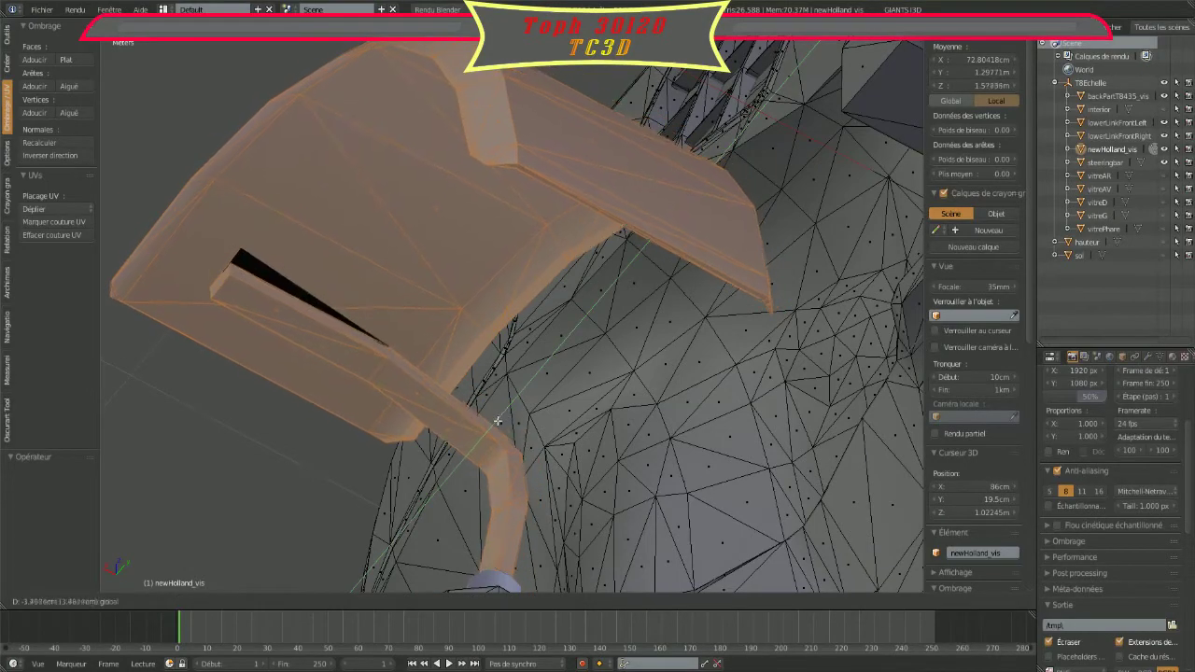
{"action": "left_click", "coordinate": [496, 422]}
{"action": "mouse_move", "coordinate": [496, 422]}
{"action": "middle_mouse_down"}
{"action": "mouse_move", "coordinate": [785, 416]}
{"action": "mouse_move", "coordinate": [739, 414]}
{"action": "mouse_move", "coordinate": [738, 427]}
{"action": "mouse_move", "coordinate": [658, 409]}
{"action": "middle_mouse_up"}
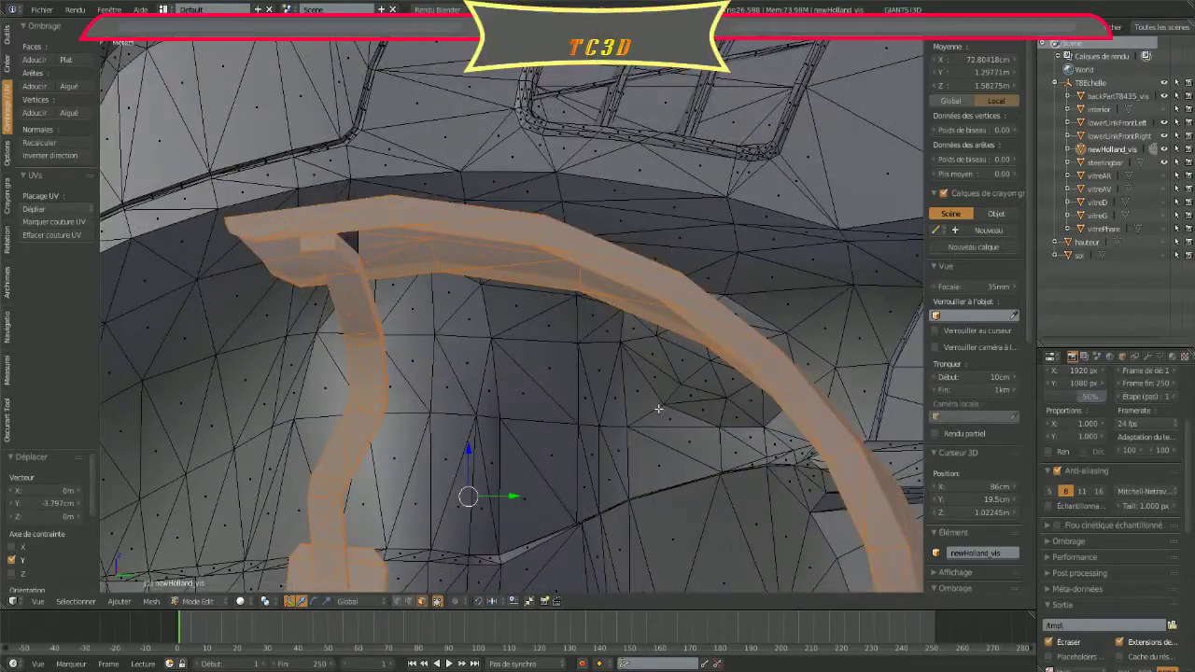
{"action": "key", "text": "g"}
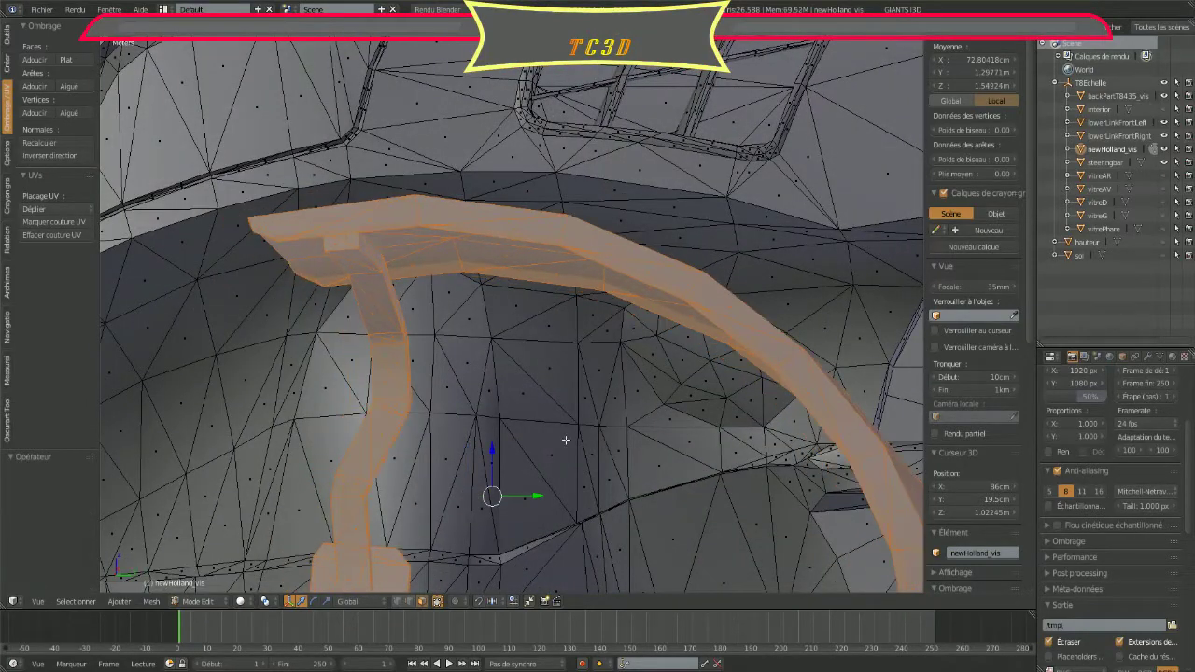
{"action": "middle_click_drag", "start_coordinate": [565, 439], "coordinate": [582, 468]}
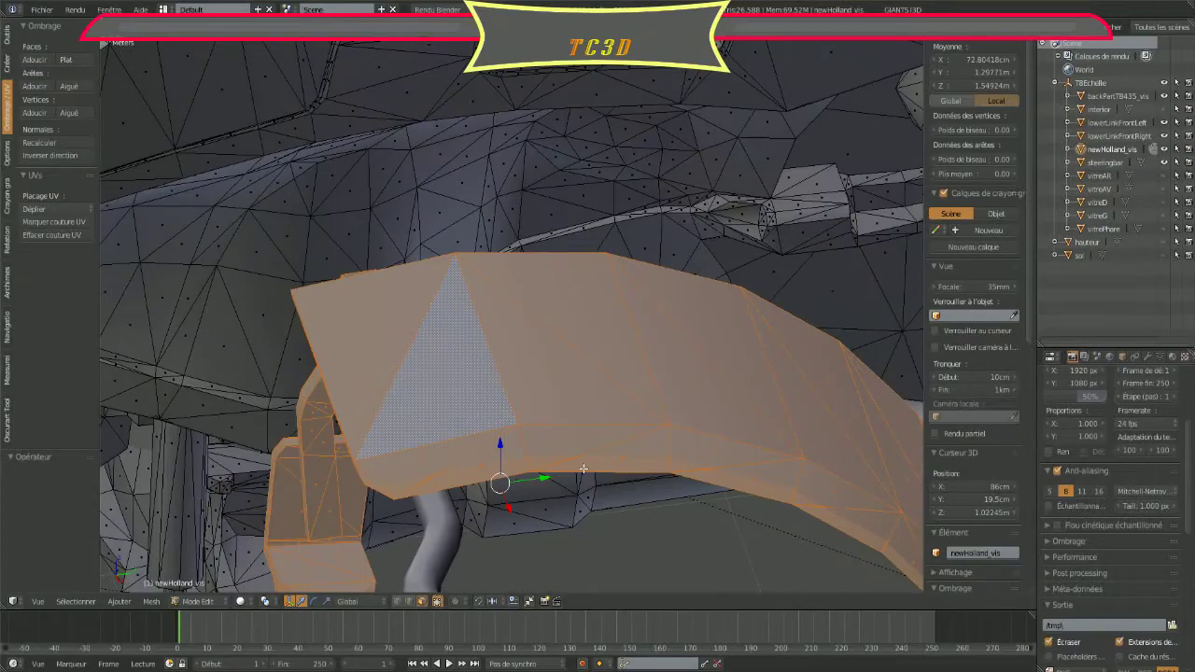
Step: In wireframe, add the remaining hidden mudguard piece, then return to solid shading
{"action": "key", "text": "z"}
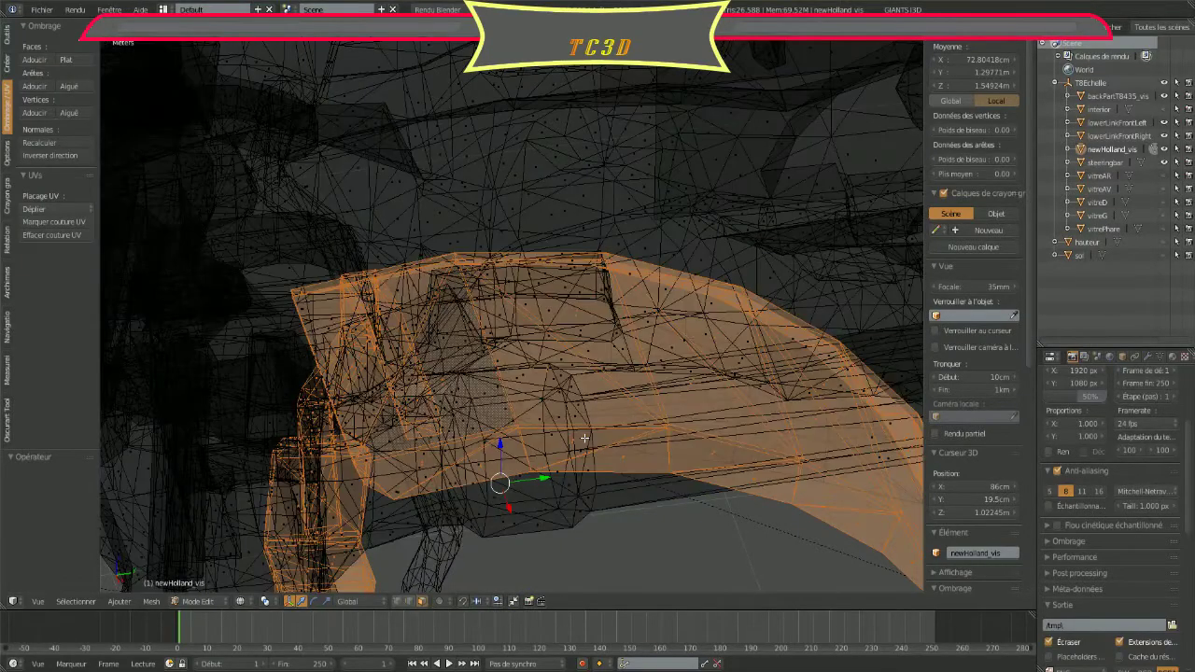
{"action": "scroll", "coordinate": [584, 438], "scroll_direction": "up", "scroll_amount": 3}
{"action": "scroll", "coordinate": [584, 438], "scroll_direction": "up", "scroll_amount": 2}
{"action": "mouse_move", "coordinate": [585, 437]}
{"action": "middle_mouse_down"}
{"action": "mouse_move", "coordinate": [767, 319]}
{"action": "mouse_move", "coordinate": [566, 394]}
{"action": "mouse_move", "coordinate": [655, 393]}
{"action": "mouse_move", "coordinate": [489, 410]}
{"action": "middle_mouse_up"}
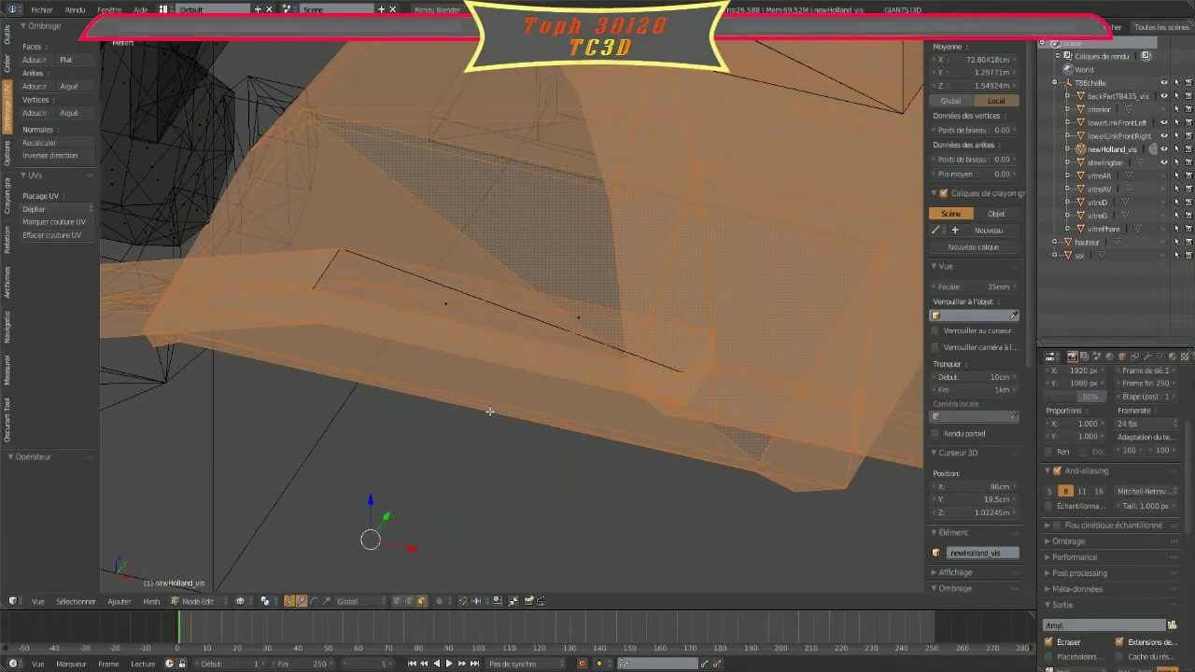
{"action": "key", "text": "l"}
{"action": "middle_click_drag", "start_coordinate": [578, 316], "coordinate": [522, 350]}
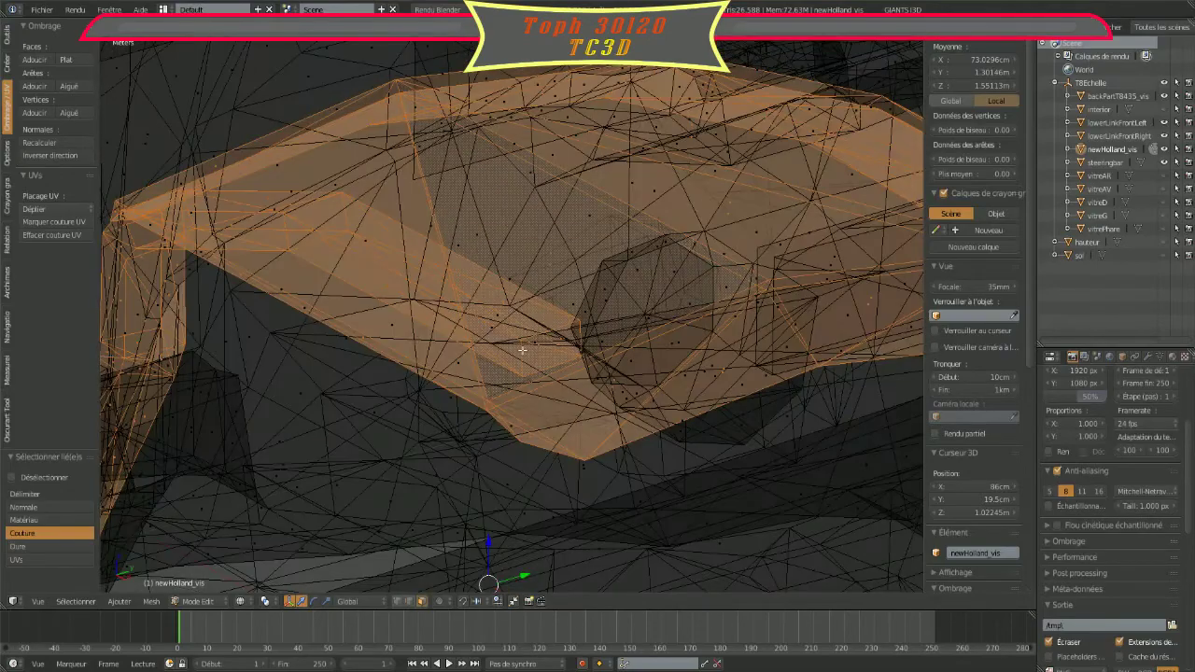
{"action": "scroll", "coordinate": [522, 350], "scroll_direction": "down", "scroll_amount": 3}
{"action": "scroll", "coordinate": [521, 350], "scroll_direction": "down", "scroll_amount": 2}
{"action": "scroll", "coordinate": [522, 350], "scroll_direction": "down", "scroll_amount": 2}
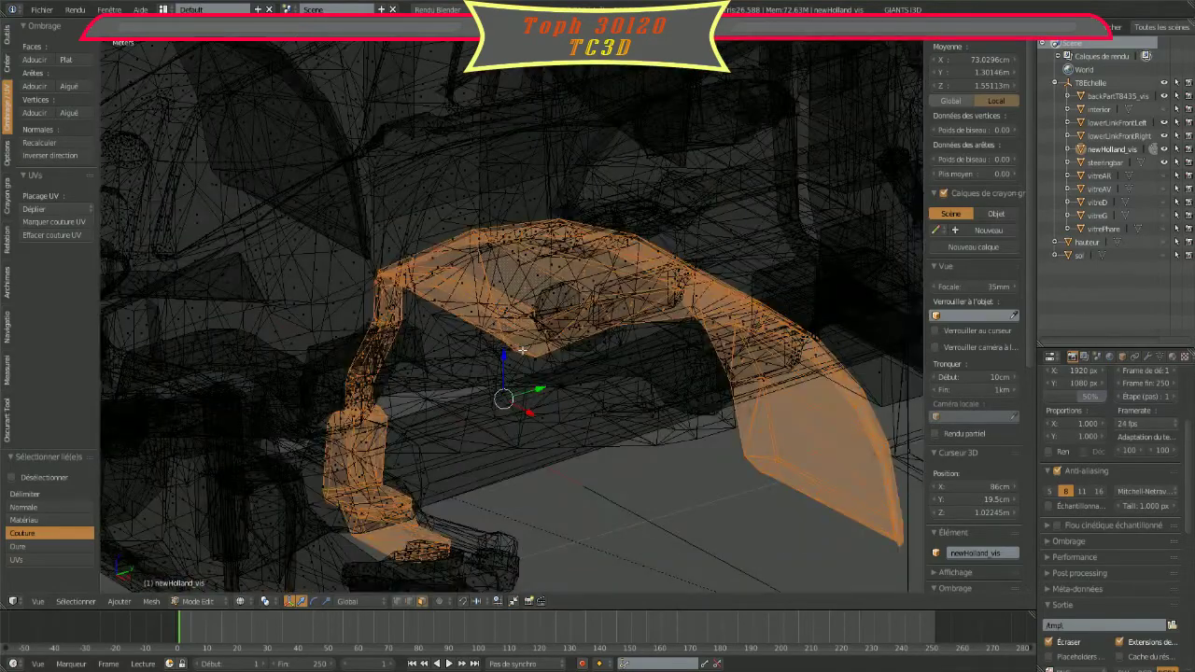
{"action": "key", "text": "z"}
{"action": "middle_click_drag", "start_coordinate": [532, 362], "coordinate": [516, 351]}
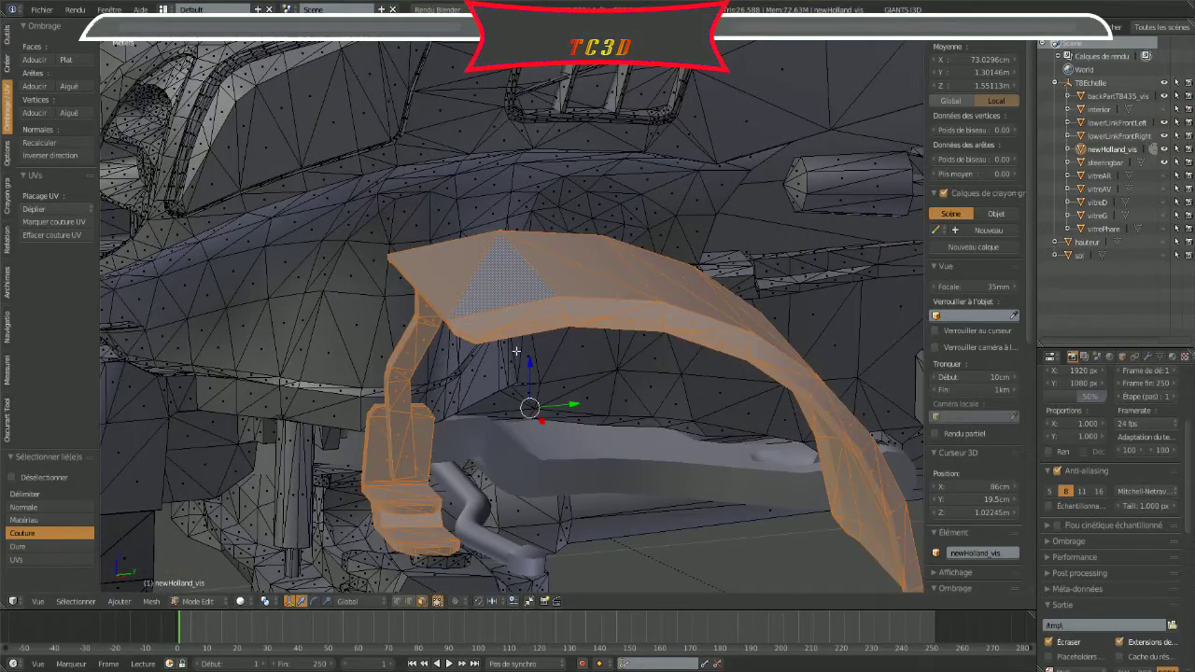
Step: Test the whole mudguard with a +2.388 cm Y move, undo, and bring up Separate options
{"action": "key", "text": "g"}
{"action": "key", "text": "y"}
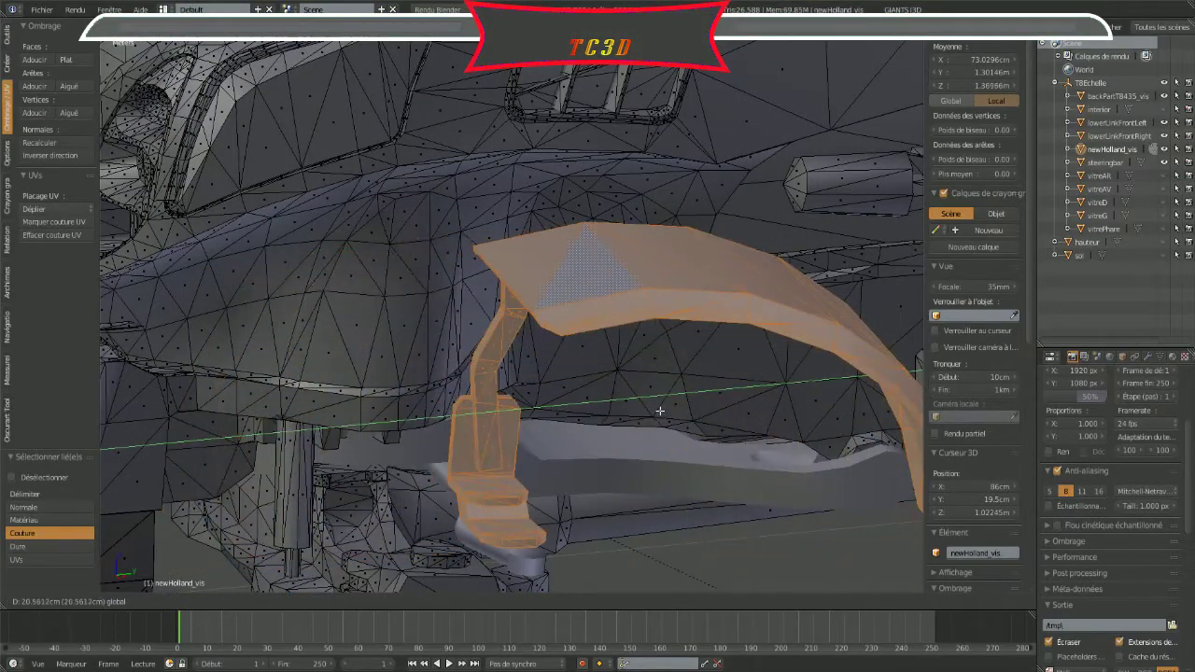
{"action": "left_click", "coordinate": [586, 434]}
{"action": "key", "text": "ctrl+z"}
{"action": "middle_click_drag", "start_coordinate": [585, 434], "coordinate": [539, 502]}
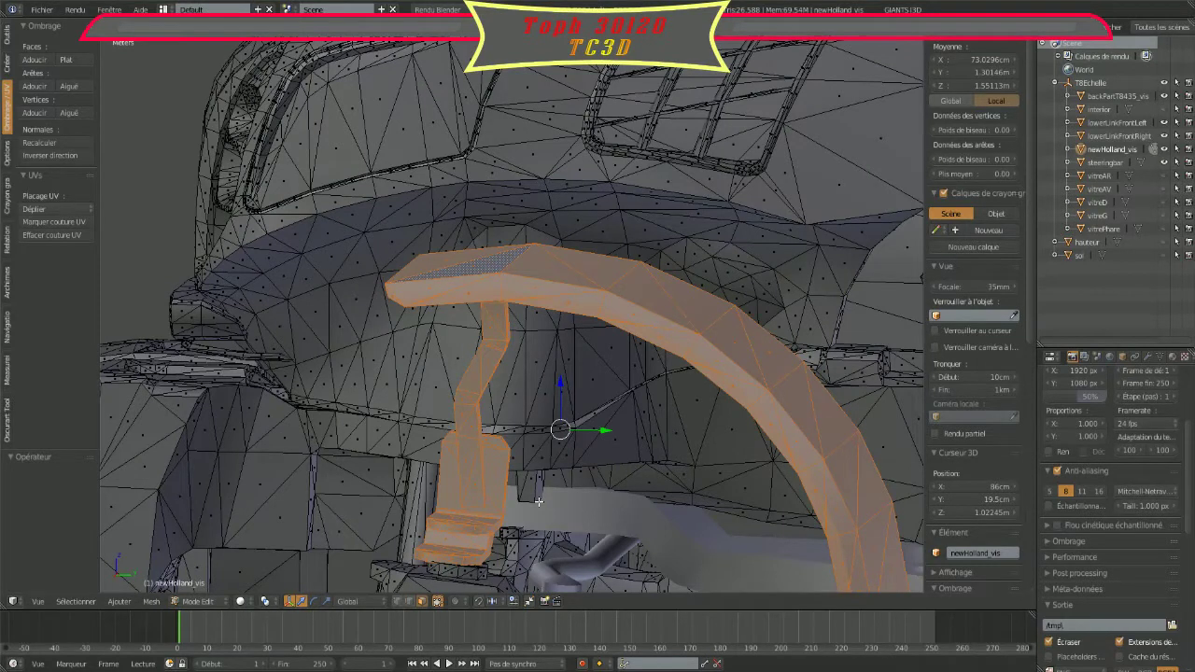
{"action": "key", "text": "p"}
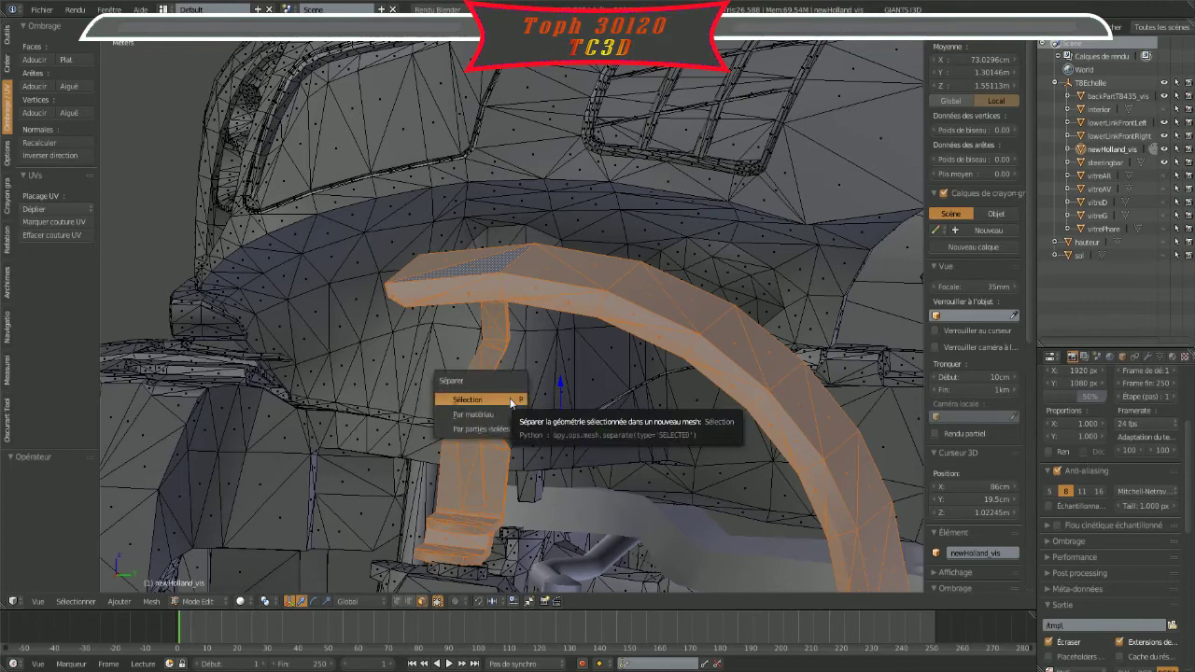
Step: Separate the selection into newHolland_vis.001 and rename that object gardeBoueG
{"action": "left_click", "coordinate": [512, 403]}
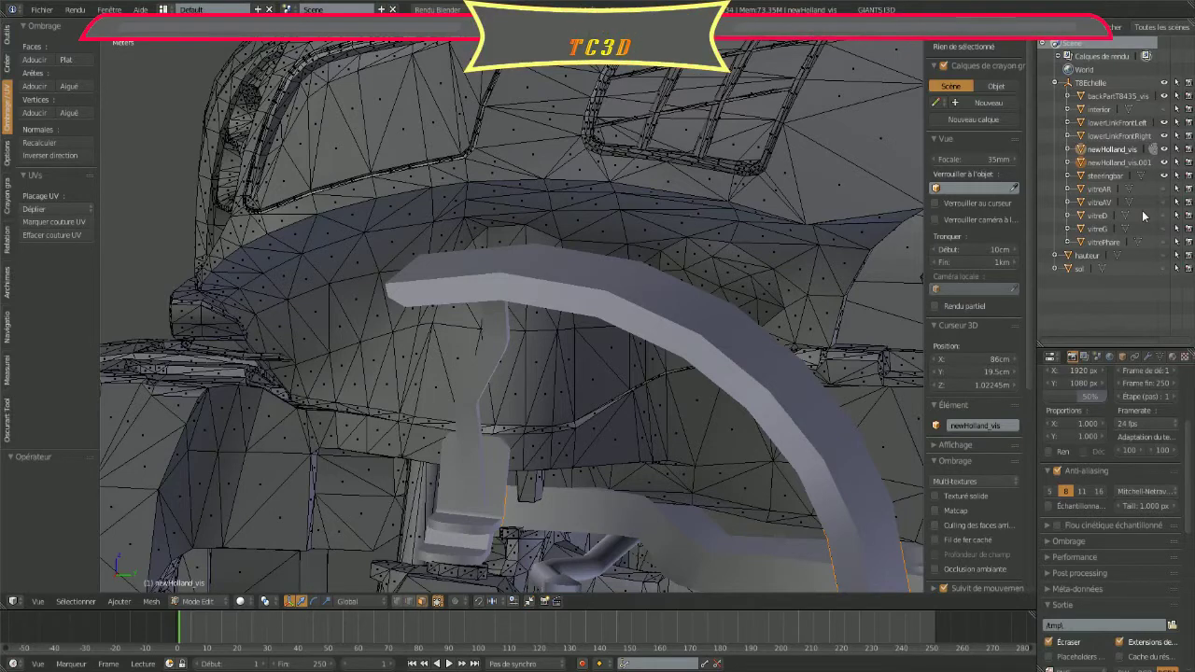
{"action": "left_click", "coordinate": [1112, 164]}
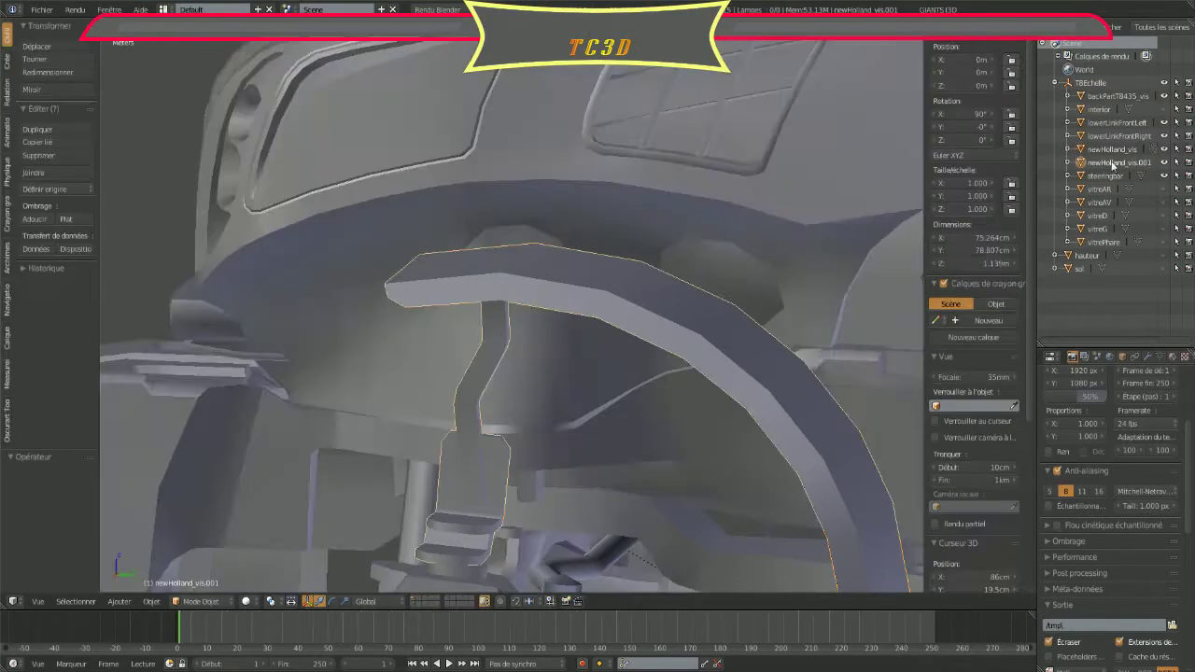
{"action": "double_click", "coordinate": [1112, 163]}
{"action": "type", "text": "gardeBoueD"}
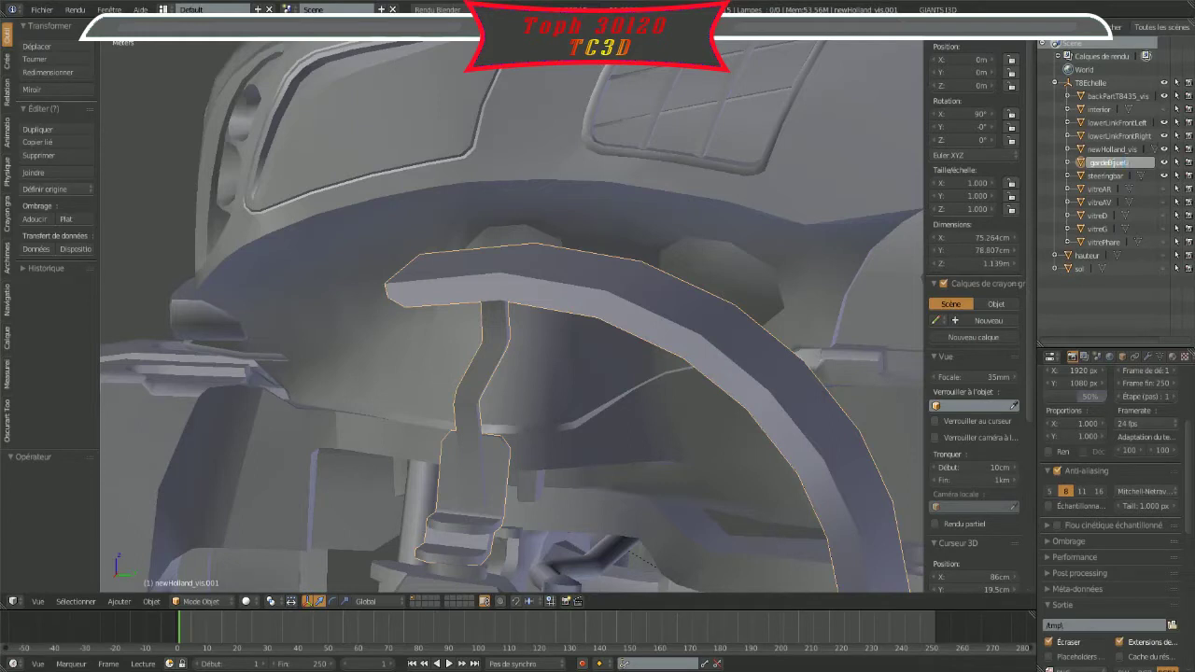
{"action": "key", "text": "Return"}
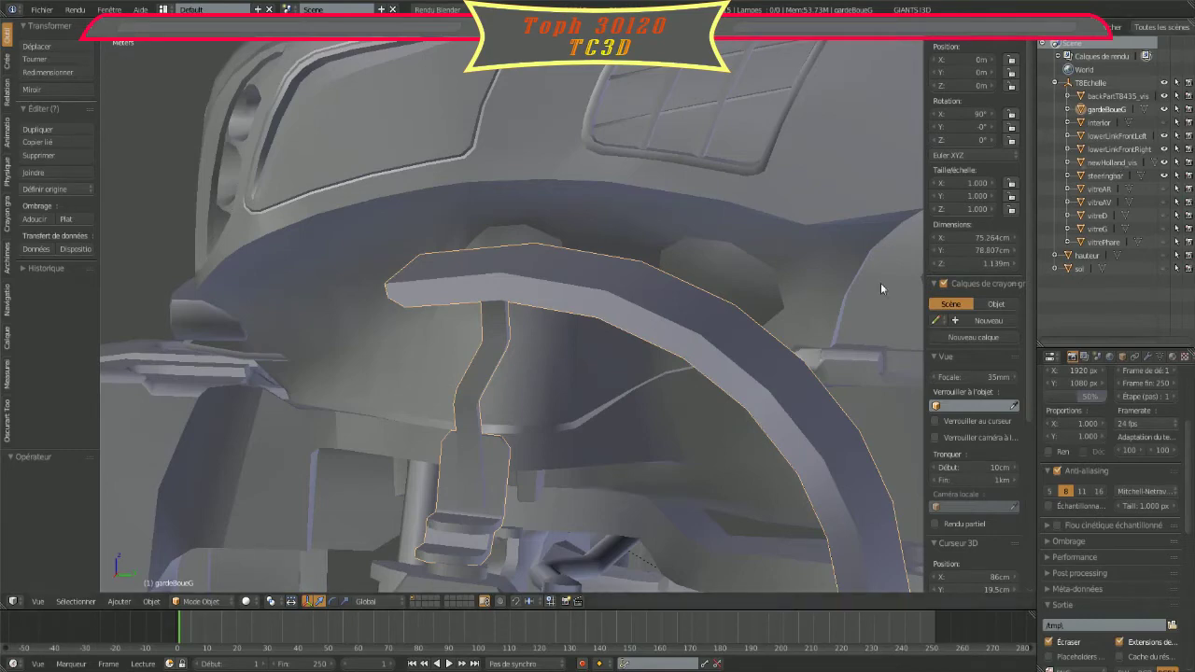
Step: Test-slide the gardeBoueG mudguard along Y, undo it, and zoom in around it
{"action": "middle_click_drag", "start_coordinate": [880, 283], "coordinate": [785, 386]}
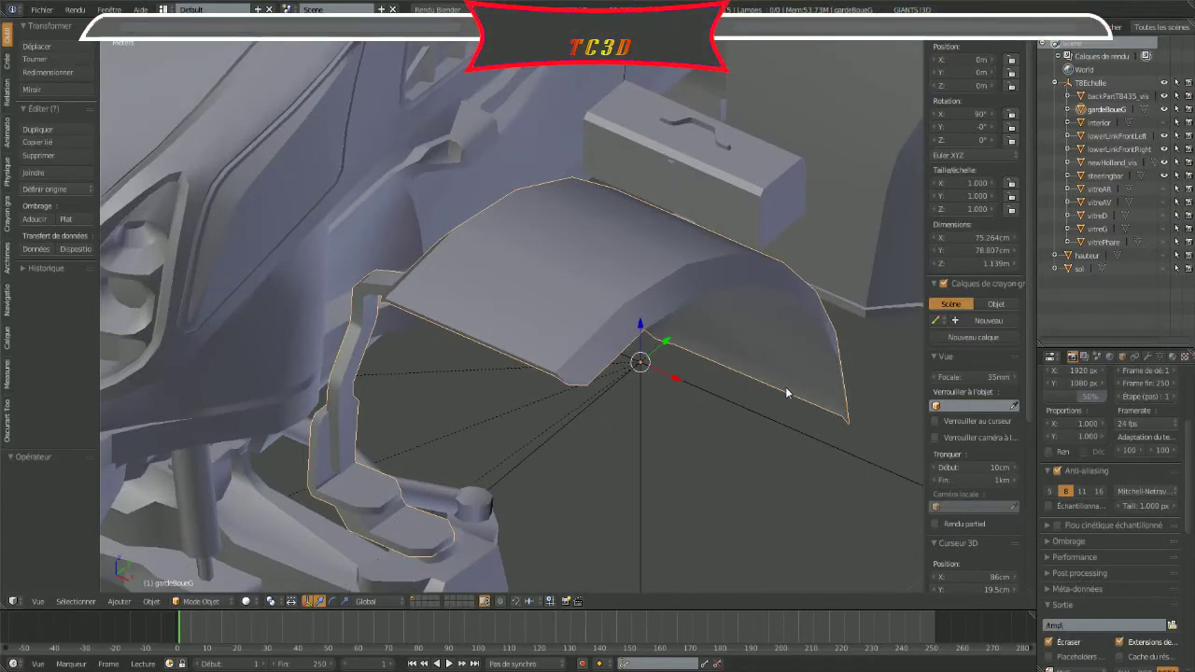
{"action": "left_click_drag", "start_coordinate": [665, 342], "coordinate": [676, 324]}
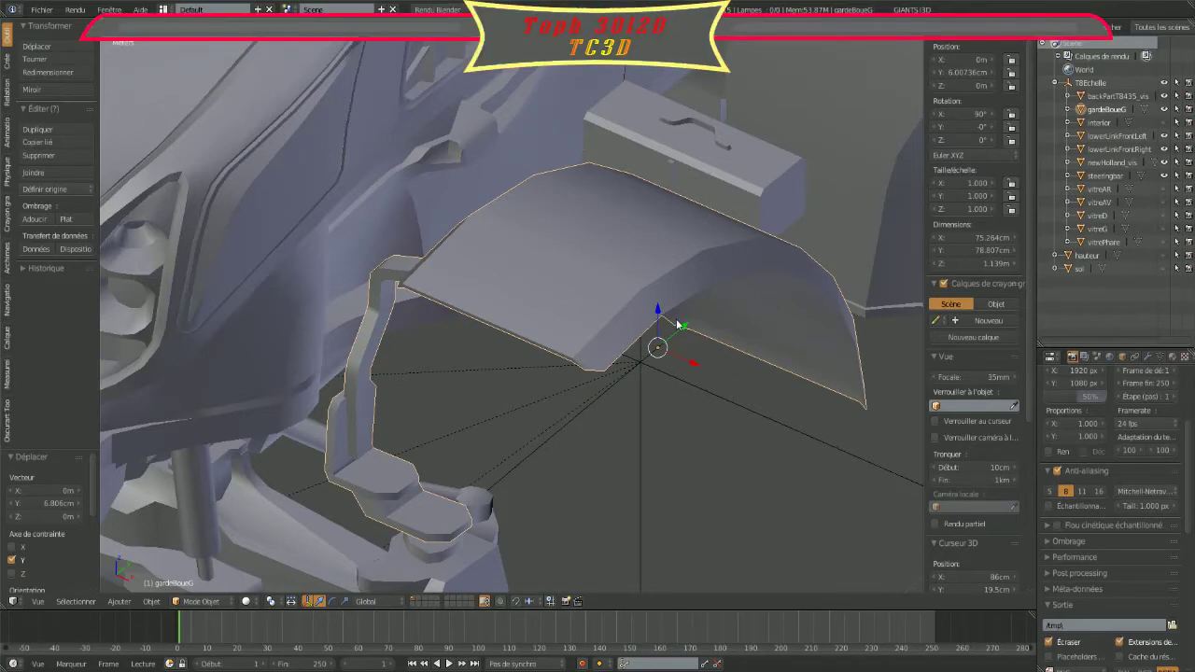
{"action": "key", "text": "ctrl+z"}
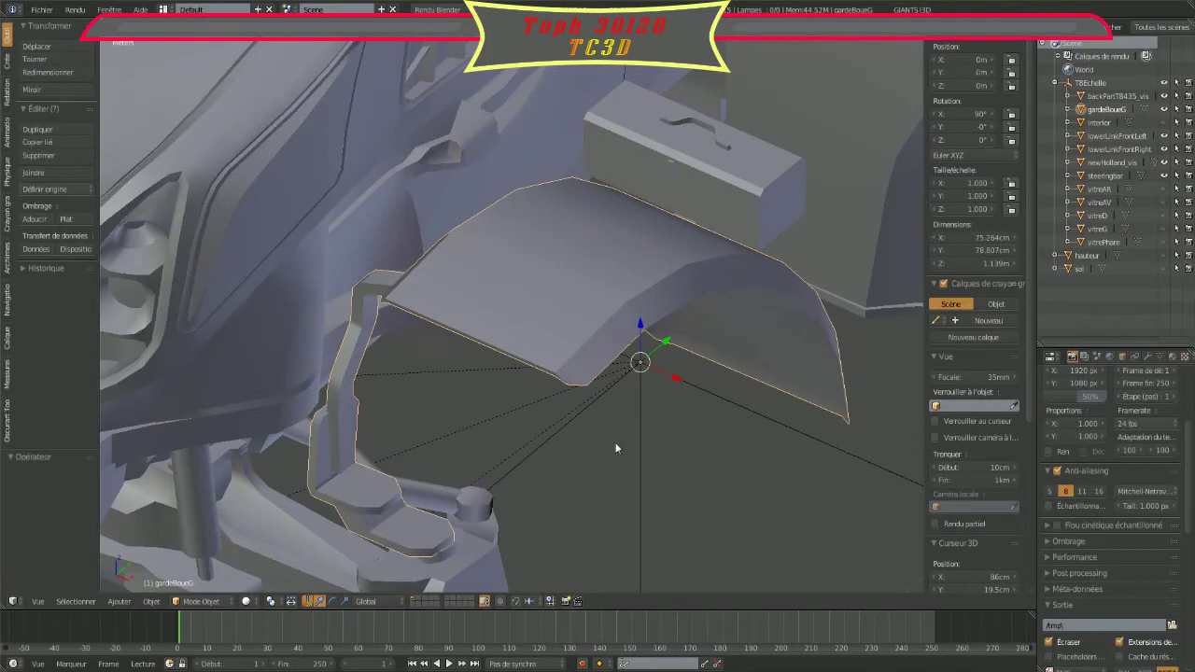
{"action": "mouse_move", "coordinate": [616, 448]}
{"action": "middle_mouse_down"}
{"action": "mouse_move", "coordinate": [634, 438]}
{"action": "mouse_move", "coordinate": [576, 418]}
{"action": "mouse_move", "coordinate": [553, 385]}
{"action": "mouse_move", "coordinate": [531, 414]}
{"action": "mouse_move", "coordinate": [547, 401]}
{"action": "middle_mouse_up"}
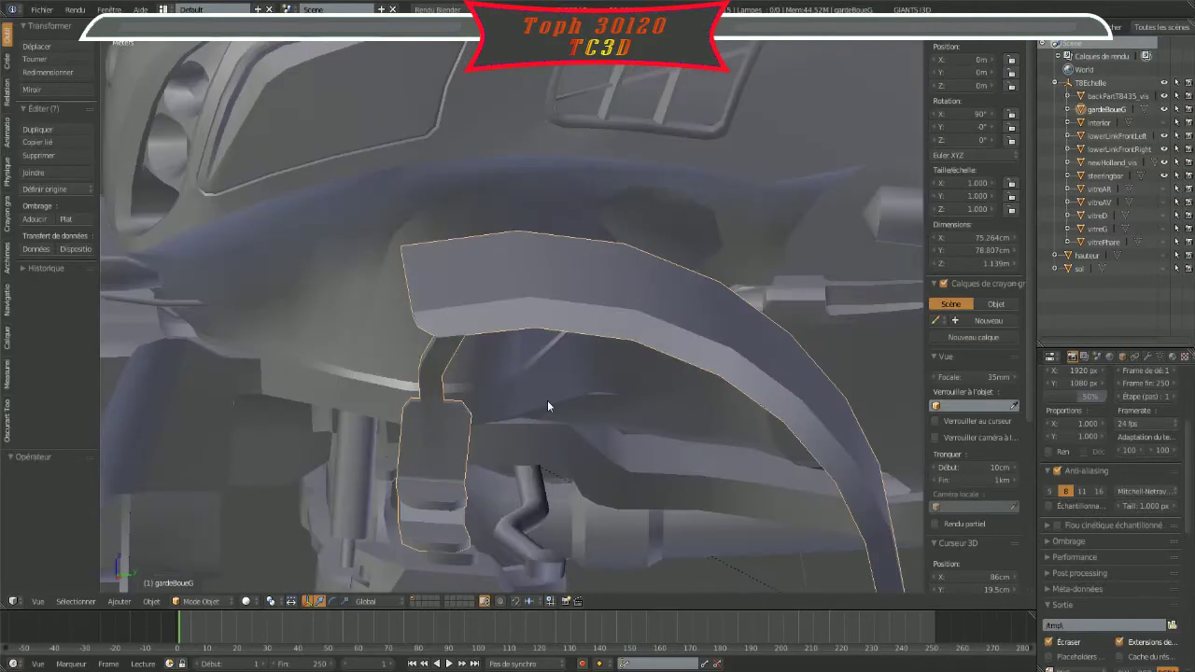
{"action": "scroll", "coordinate": [547, 401], "scroll_direction": "up", "scroll_amount": 3}
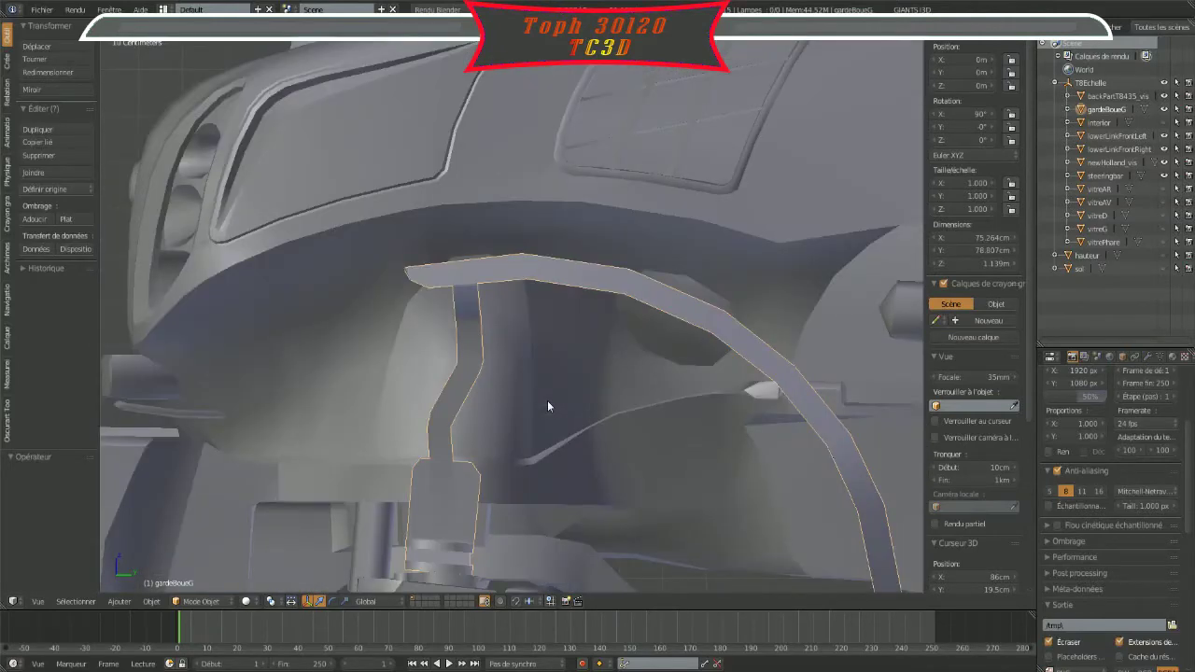
{"action": "middle_click_drag", "start_coordinate": [548, 401], "coordinate": [582, 245], "text": "shift"}
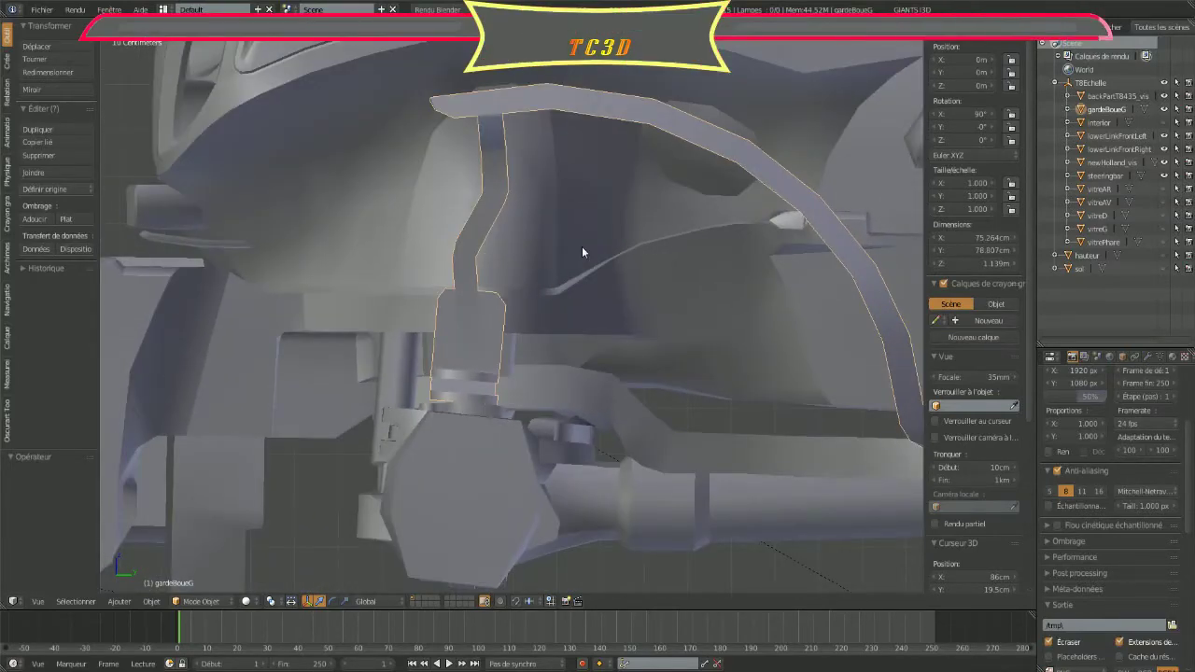
{"action": "mouse_move", "coordinate": [582, 246]}
{"action": "middle_mouse_down"}
{"action": "mouse_move", "coordinate": [486, 416]}
{"action": "mouse_move", "coordinate": [514, 416]}
{"action": "mouse_move", "coordinate": [465, 415]}
{"action": "middle_mouse_up"}
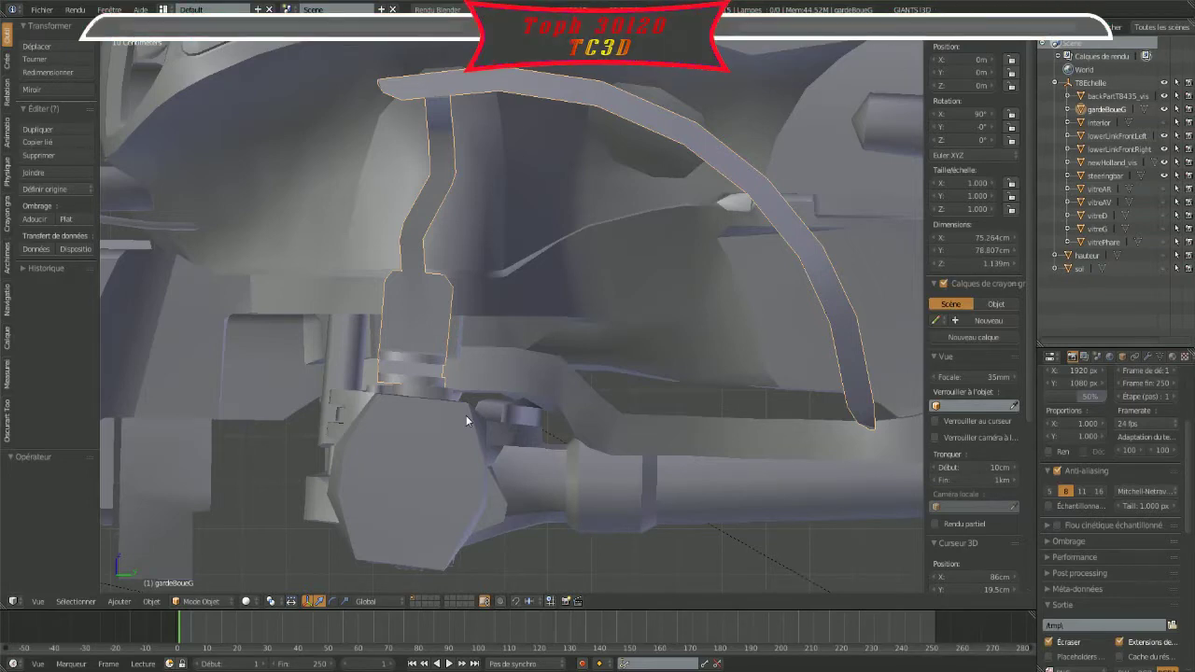
Step: Place the 3D cursor on the mudguard arm at X 89.694 cm, Y −2.00055 m, Z 1.02282 m
{"action": "left_click", "coordinate": [417, 381]}
{"action": "mouse_move", "coordinate": [416, 381]}
{"action": "middle_mouse_down"}
{"action": "mouse_move", "coordinate": [493, 528]}
{"action": "mouse_move", "coordinate": [541, 528]}
{"action": "middle_mouse_up"}
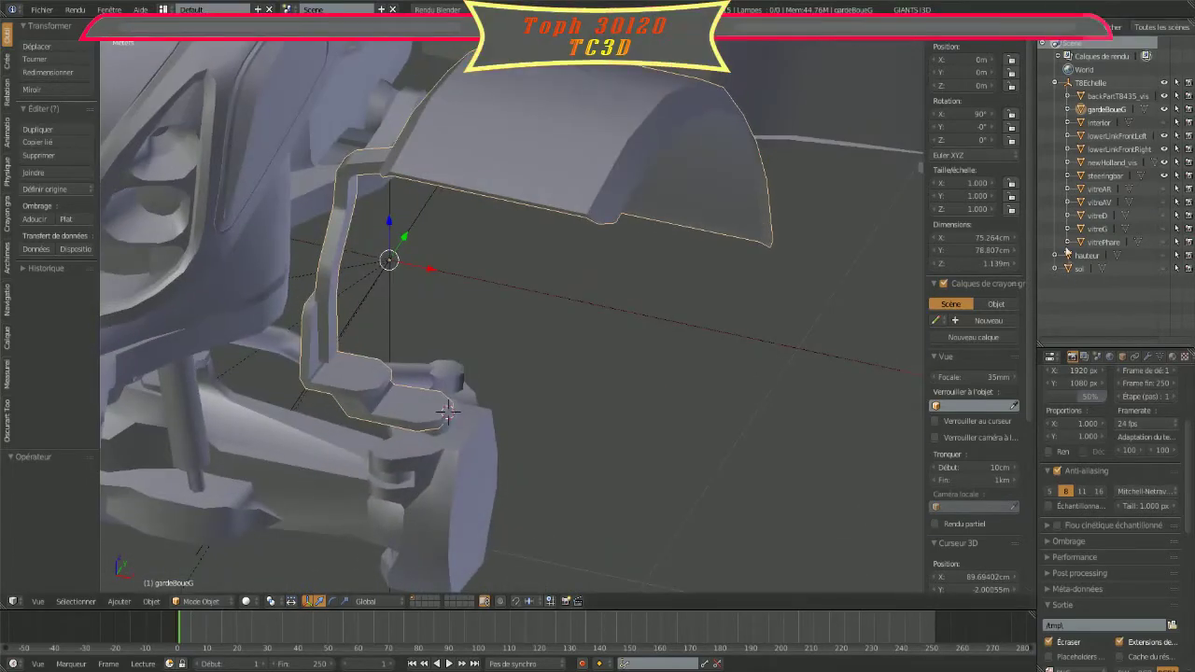
{"action": "scroll", "coordinate": [975, 332], "scroll_direction": "down", "scroll_amount": 2}
{"action": "scroll", "coordinate": [976, 331], "scroll_direction": "down", "scroll_amount": 2}
{"action": "scroll", "coordinate": [975, 331], "scroll_direction": "down", "scroll_amount": 2}
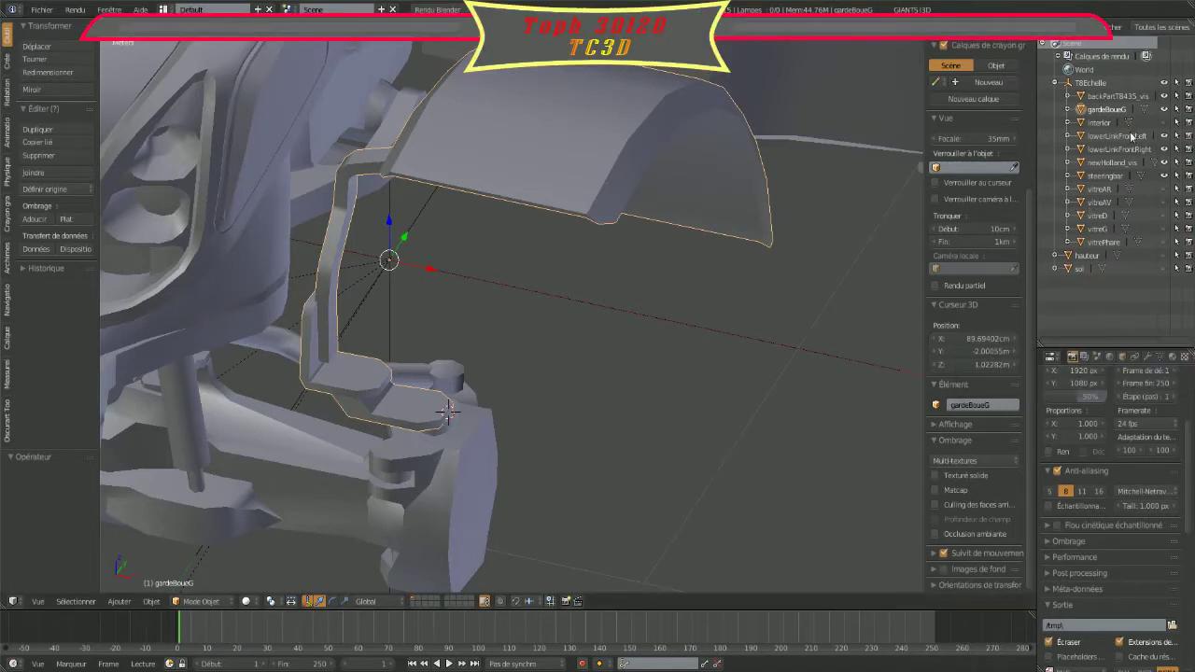
Step: Lower the 3D cursor's X value through 87 cm and 86 cm to 85 cm
{"action": "left_click", "coordinate": [973, 341]}
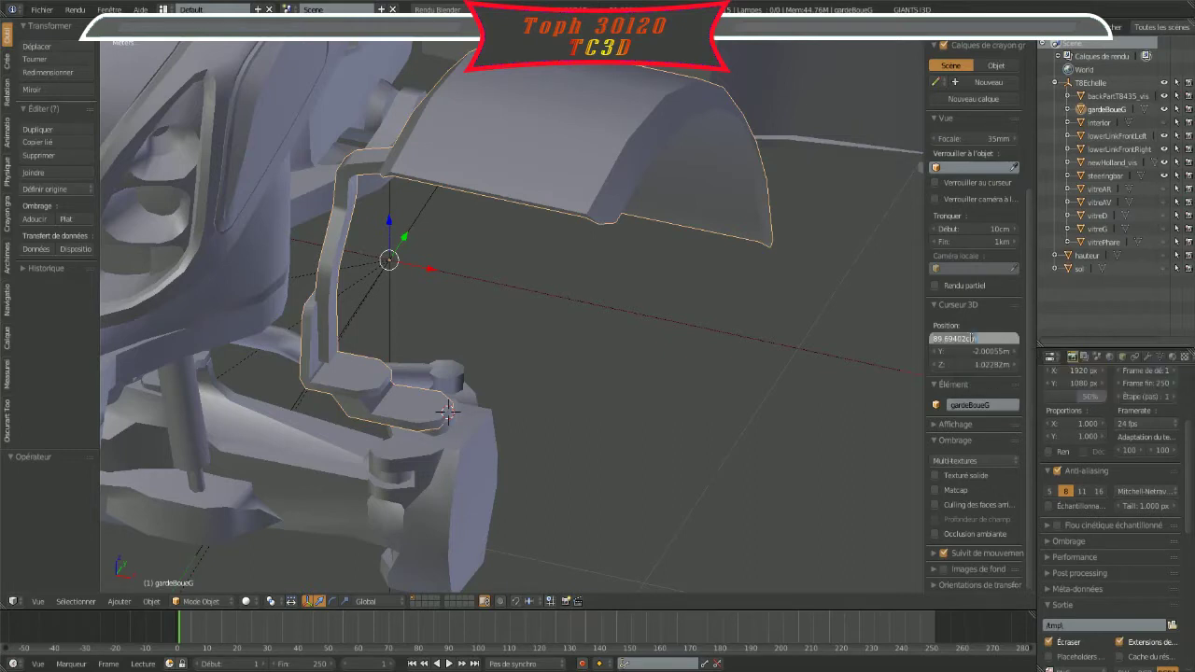
{"action": "type", "text": "0"}
{"action": "key", "text": "Escape"}
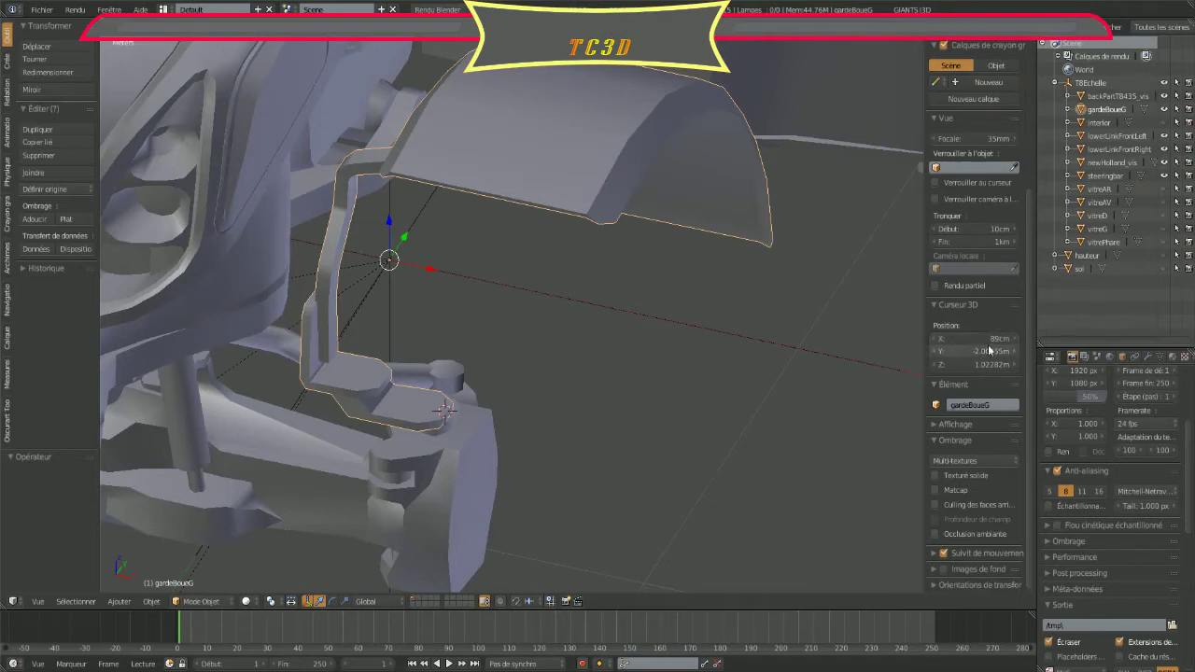
{"action": "left_click", "coordinate": [978, 341]}
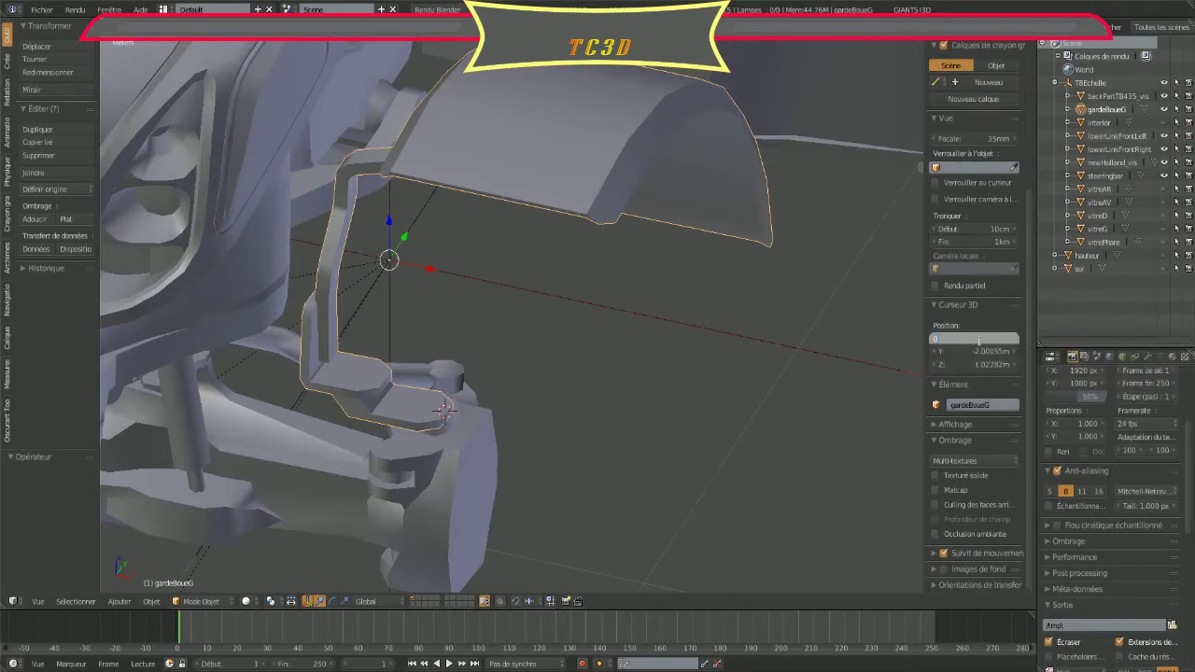
{"action": "type", "text": "0"}
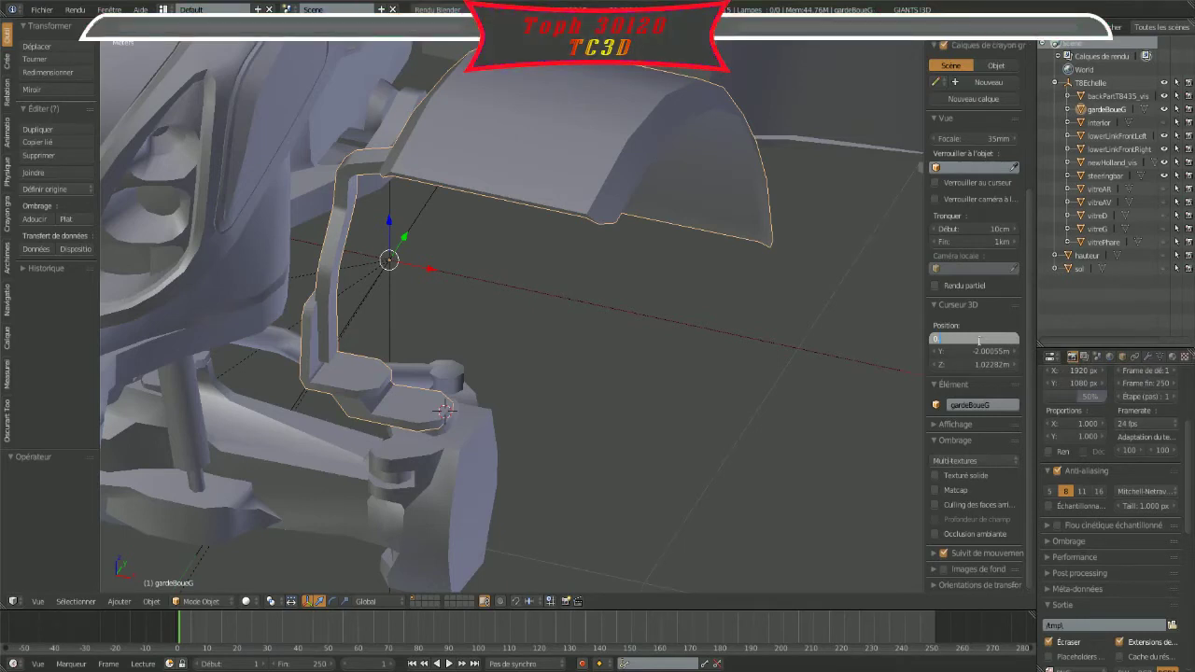
{"action": "type", "text": "87"}
{"action": "key", "text": "Return"}
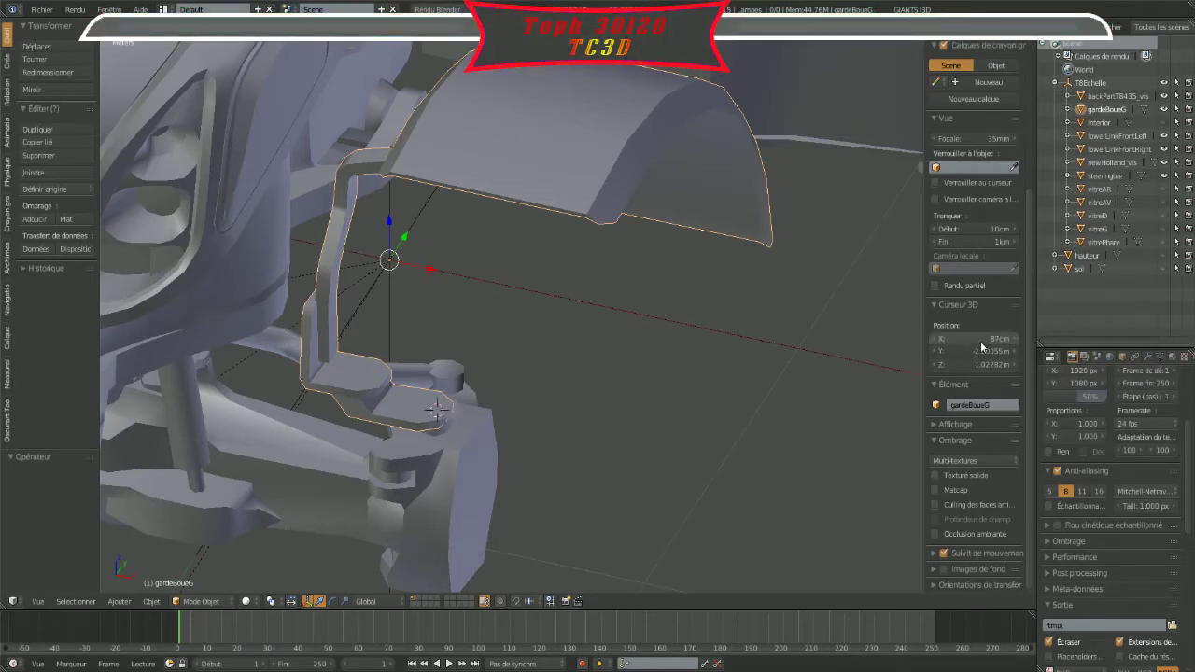
{"action": "left_click", "coordinate": [979, 341]}
{"action": "type", "text": "0"}
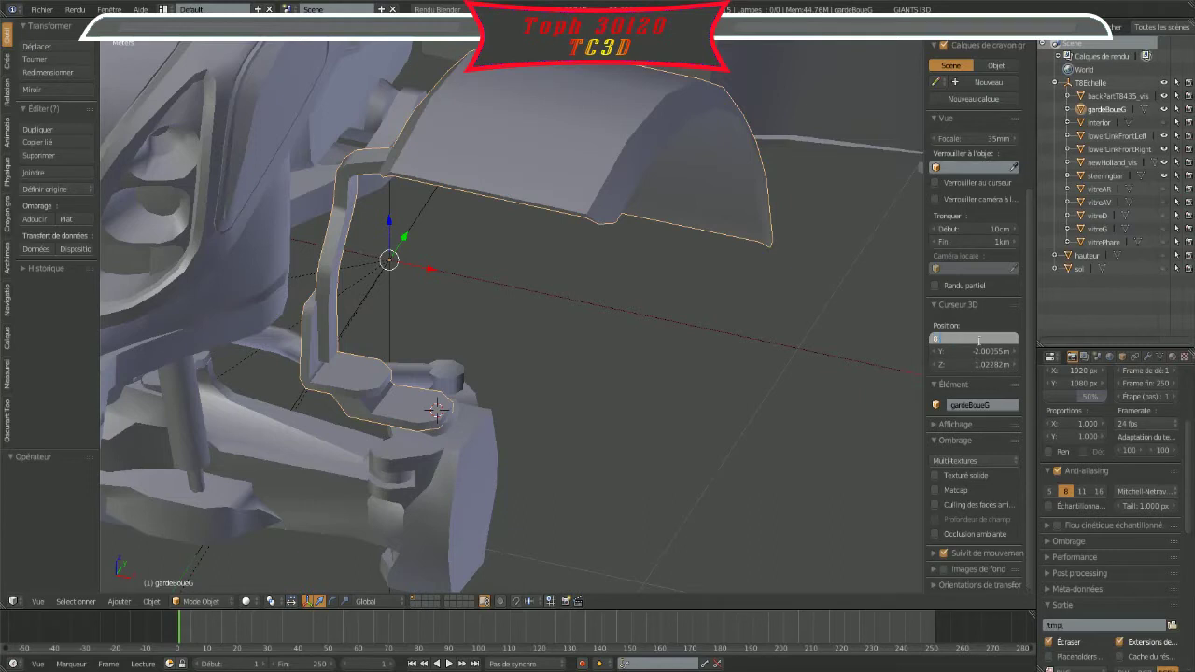
{"action": "type", "text": "6"}
{"action": "key", "text": "Return"}
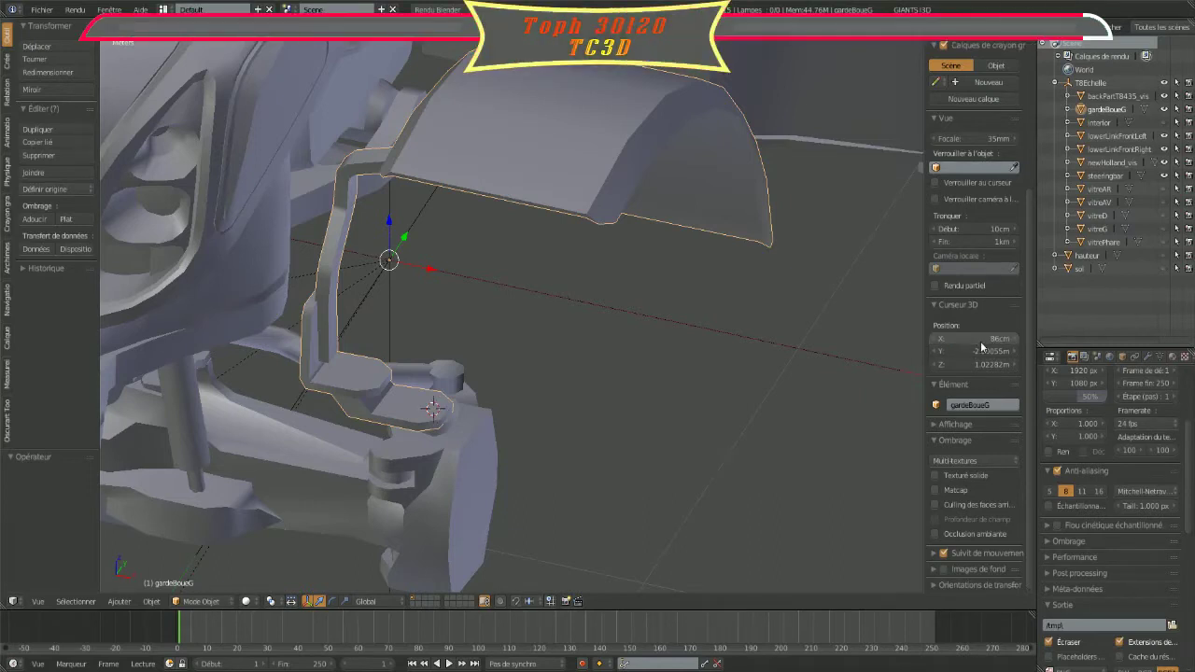
{"action": "left_click", "coordinate": [978, 339]}
{"action": "type", "text": "0.85"}
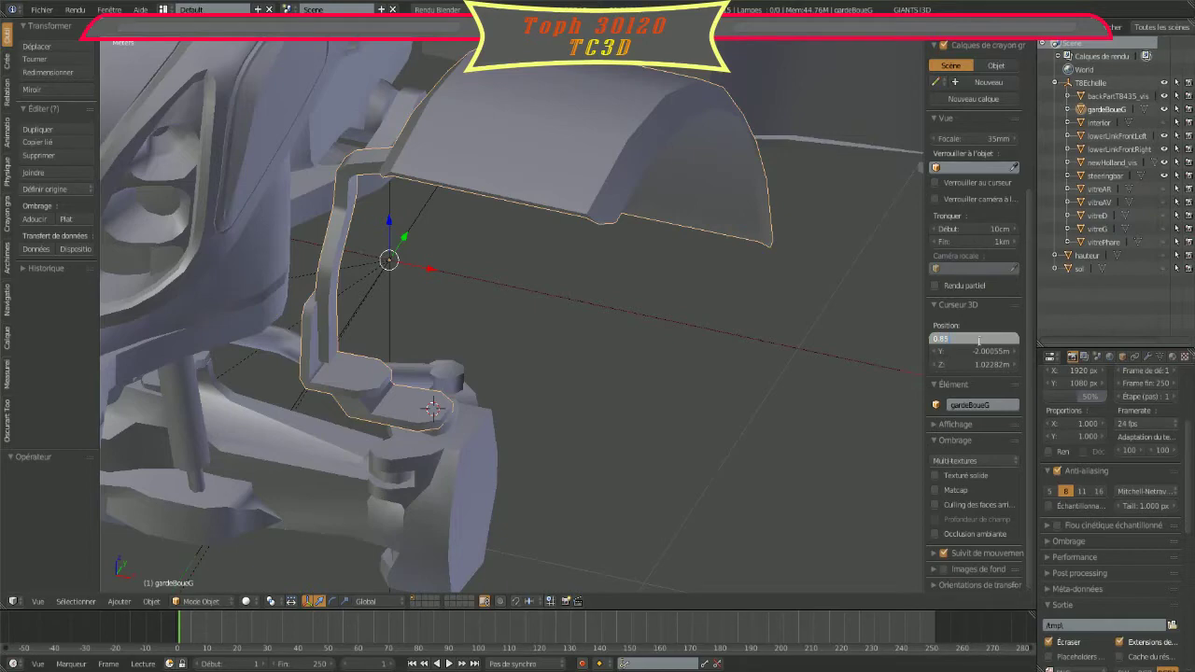
{"action": "key", "text": "Return"}
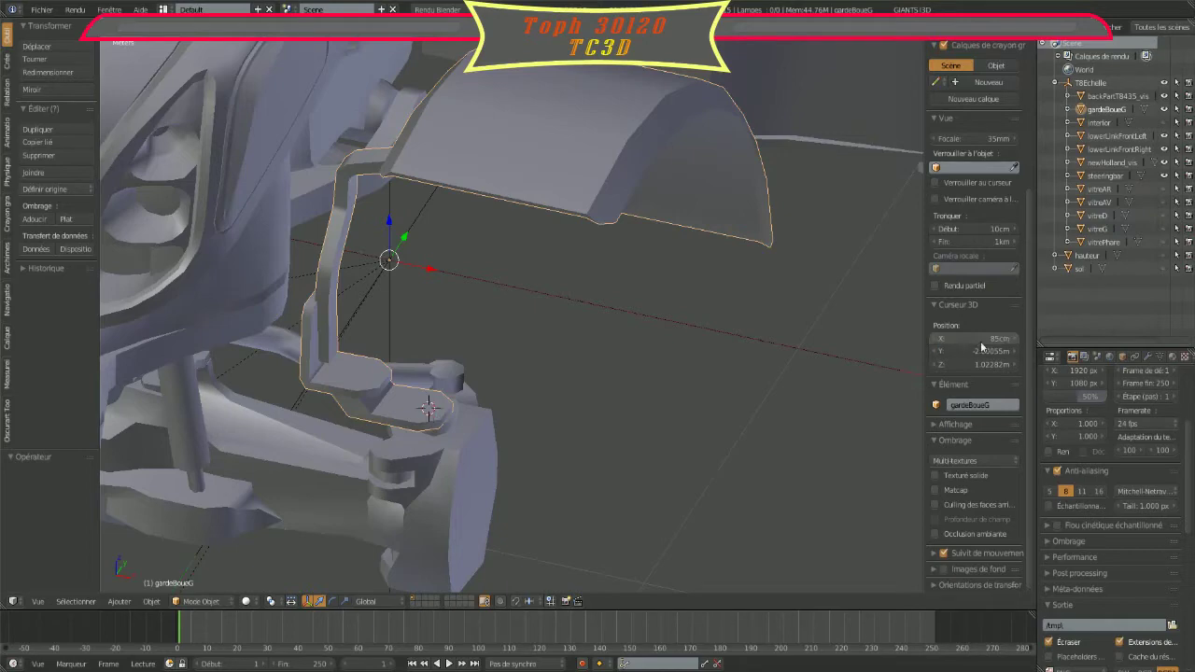
Step: Orbit in on the mudguard to check the cursor, then select the cursor's Y field
{"action": "mouse_move", "coordinate": [653, 457]}
{"action": "middle_mouse_down"}
{"action": "mouse_move", "coordinate": [601, 472]}
{"action": "mouse_move", "coordinate": [532, 445]}
{"action": "mouse_move", "coordinate": [518, 465]}
{"action": "mouse_move", "coordinate": [573, 480]}
{"action": "mouse_move", "coordinate": [655, 470]}
{"action": "middle_mouse_up"}
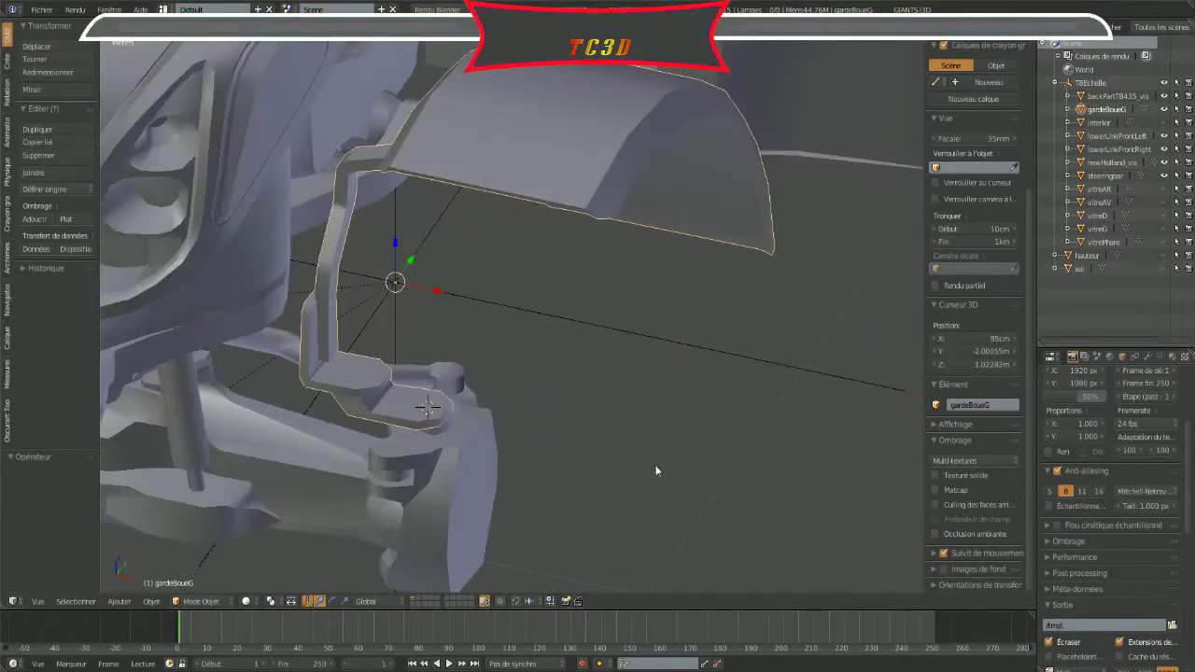
{"action": "mouse_move", "coordinate": [655, 464]}
{"action": "middle_mouse_down"}
{"action": "mouse_move", "coordinate": [659, 322]}
{"action": "mouse_move", "coordinate": [703, 328]}
{"action": "mouse_move", "coordinate": [679, 333]}
{"action": "mouse_move", "coordinate": [699, 307]}
{"action": "mouse_move", "coordinate": [704, 318]}
{"action": "middle_mouse_up"}
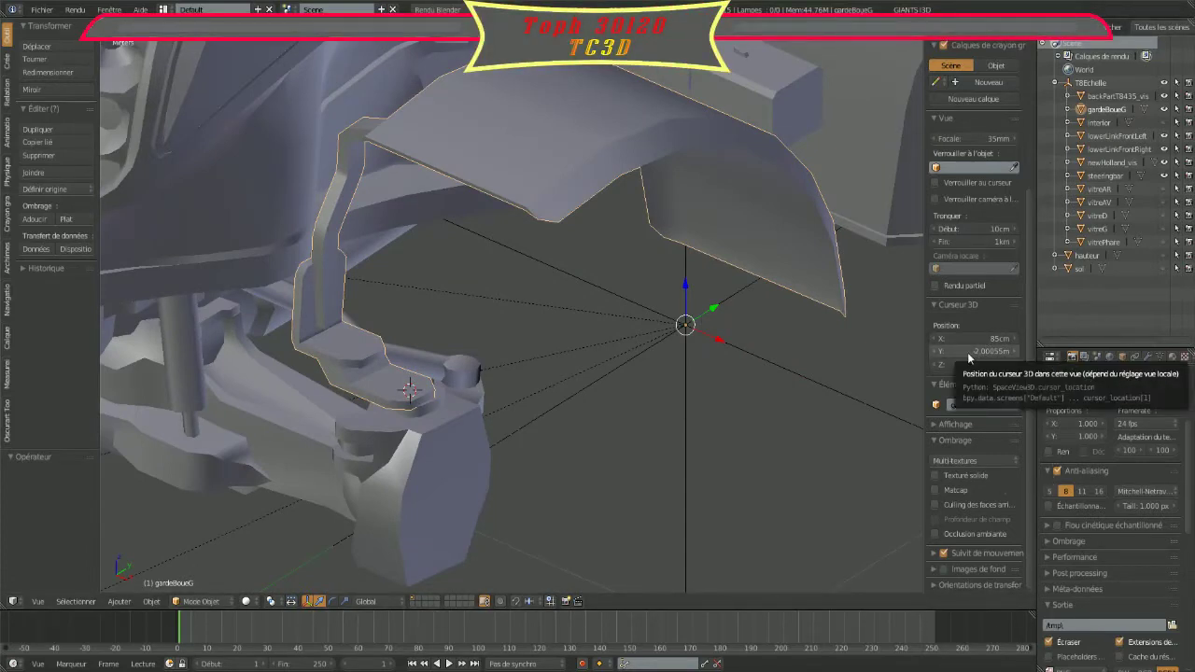
{"action": "mouse_move", "coordinate": [672, 374]}
{"action": "middle_mouse_down"}
{"action": "mouse_move", "coordinate": [628, 401]}
{"action": "mouse_move", "coordinate": [639, 401]}
{"action": "middle_mouse_up"}
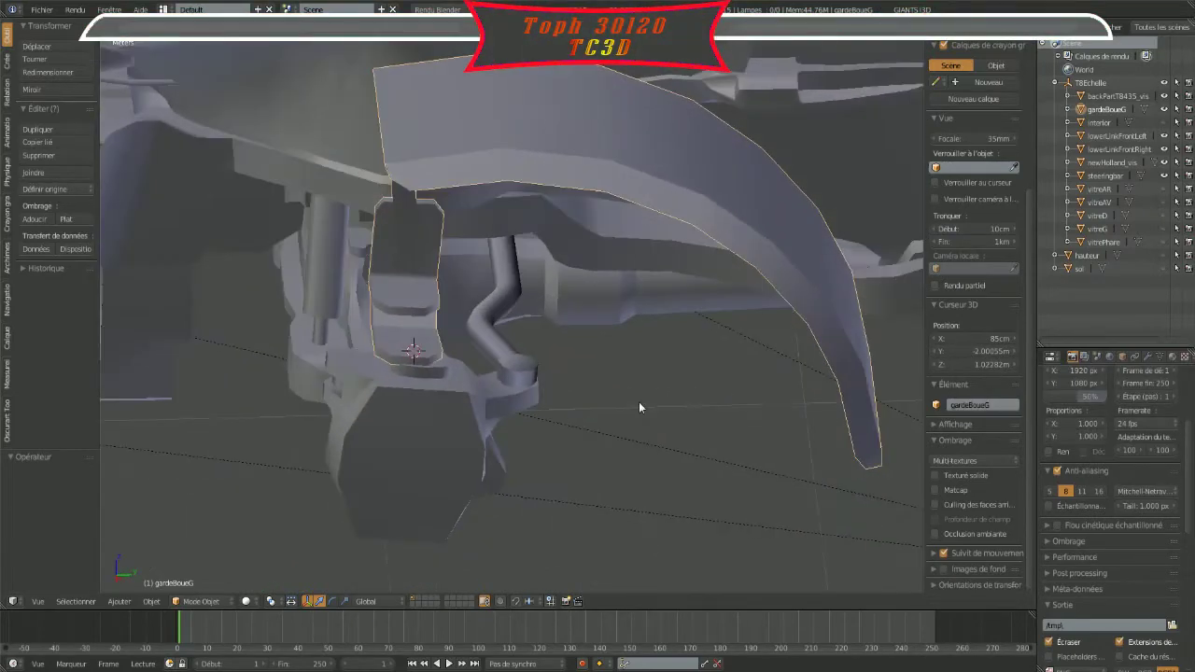
{"action": "left_click", "coordinate": [969, 348]}
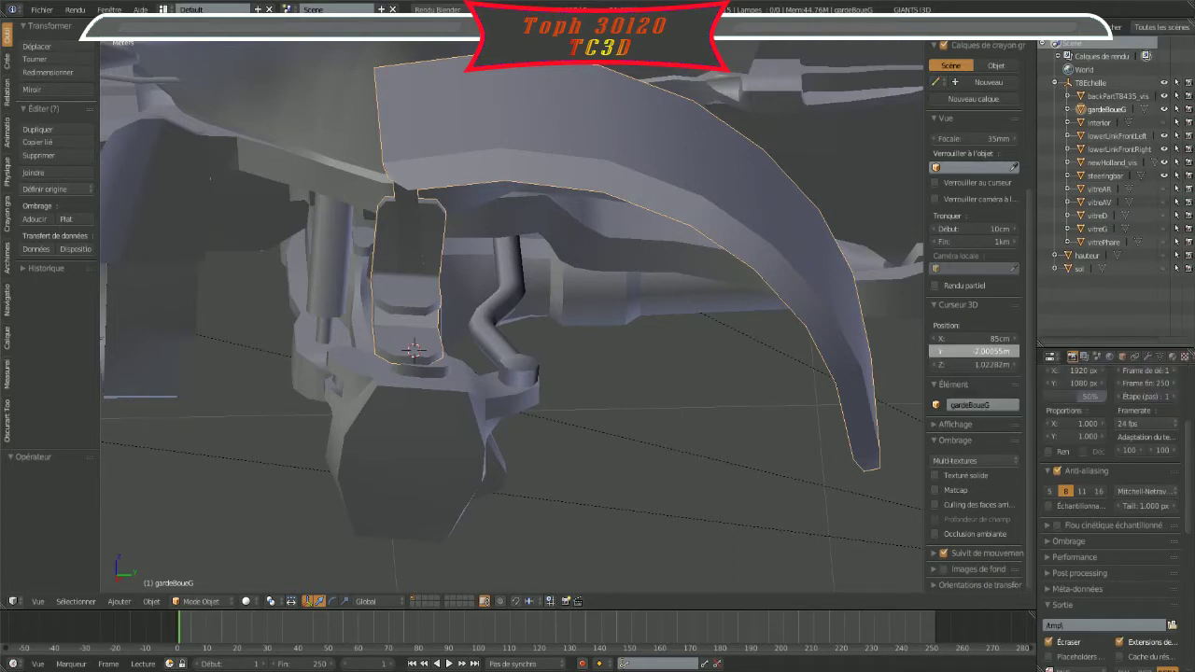
Step: Set the 3D cursor's Y to -2.1 m, then -2.01 m, and inspect it
{"action": "type", "text": "-2"}
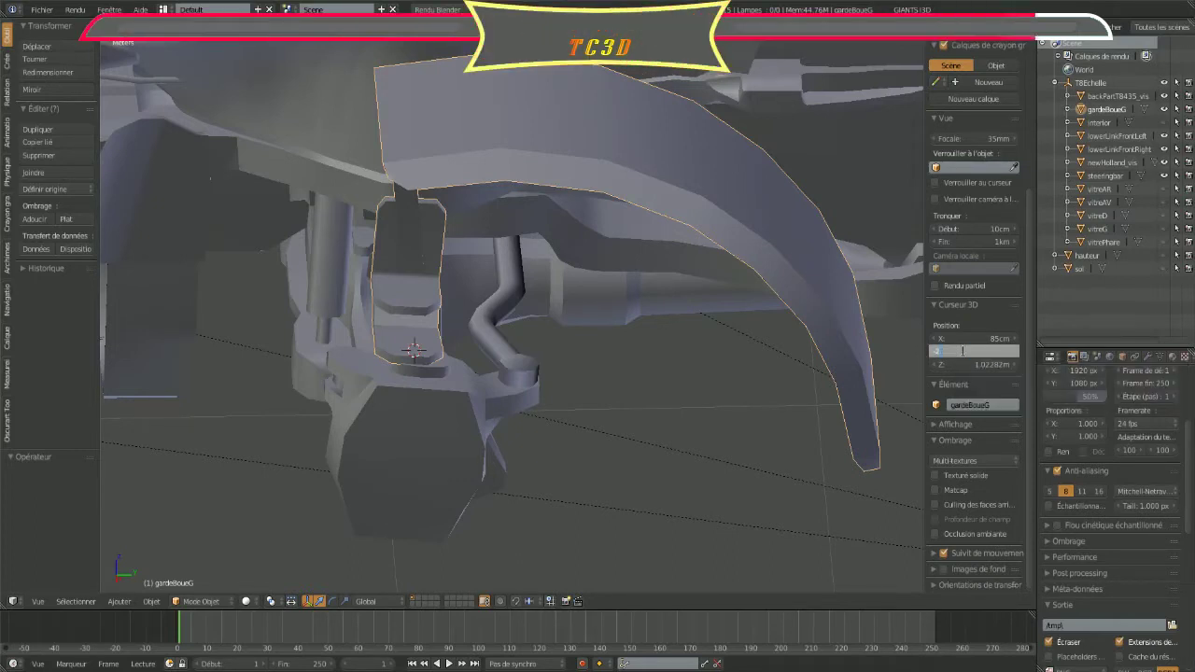
{"action": "key", "text": "Return"}
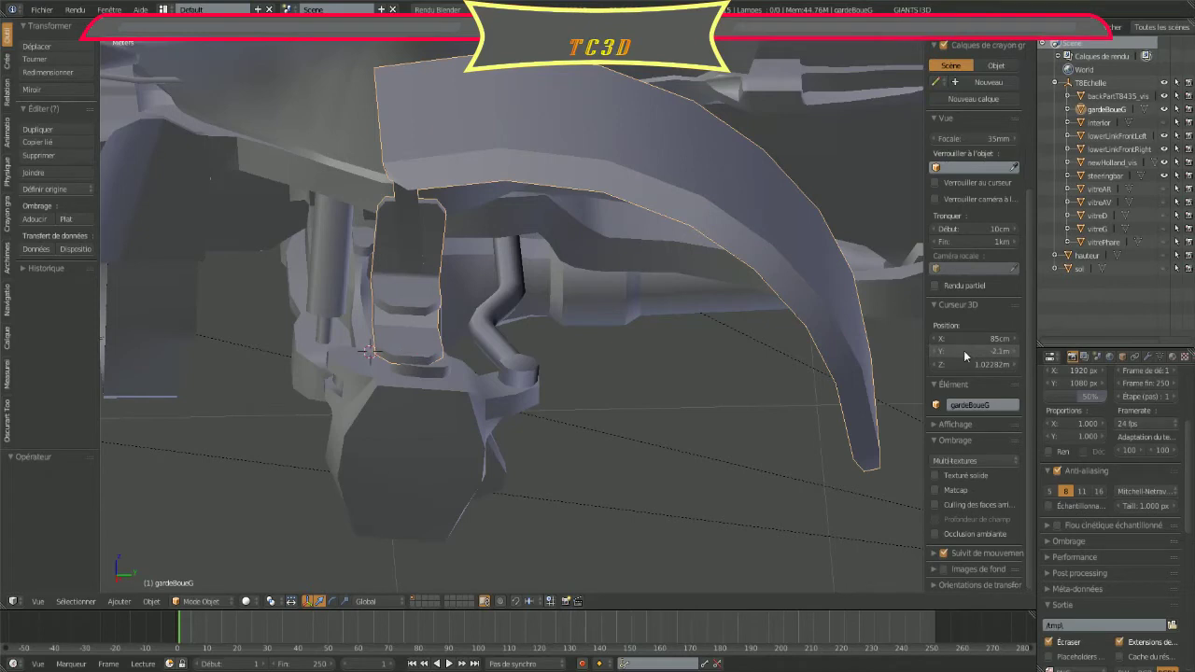
{"action": "left_click", "coordinate": [964, 350]}
{"action": "key", "text": "ctrl+BackSpace"}
{"action": "type", "text": "-"}
{"action": "type", "text": "2"}
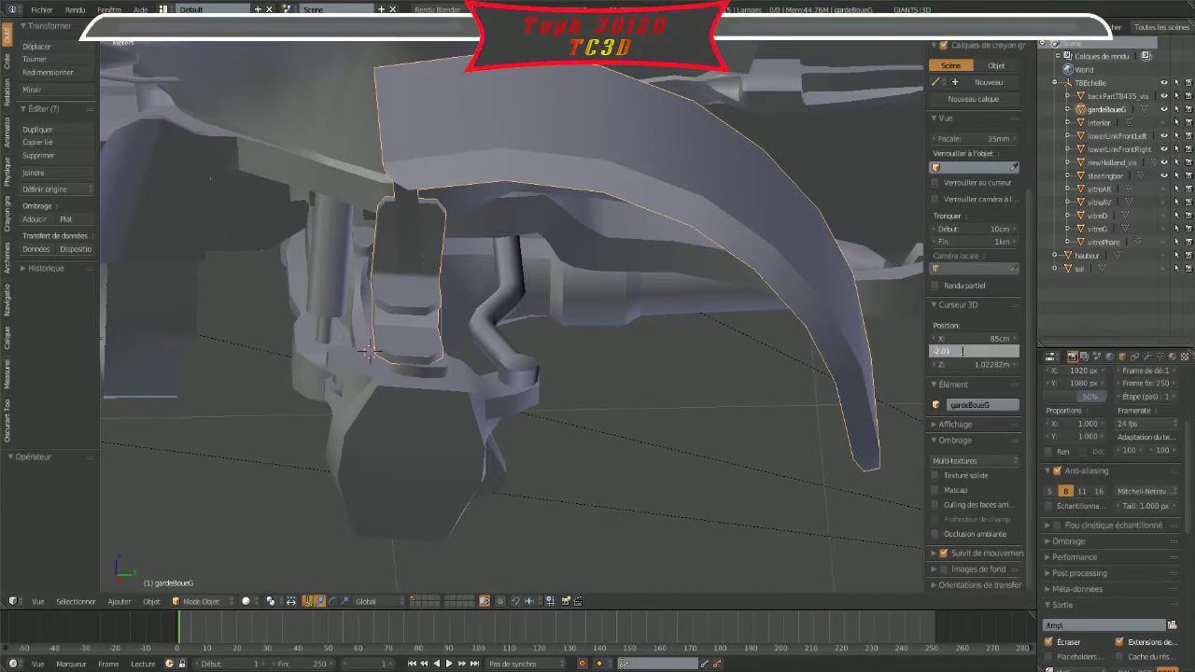
{"action": "key", "text": "Return"}
{"action": "mouse_move", "coordinate": [914, 346]}
{"action": "middle_mouse_down"}
{"action": "mouse_move", "coordinate": [710, 446]}
{"action": "mouse_move", "coordinate": [775, 493]}
{"action": "mouse_move", "coordinate": [756, 487]}
{"action": "mouse_move", "coordinate": [769, 480]}
{"action": "middle_mouse_up"}
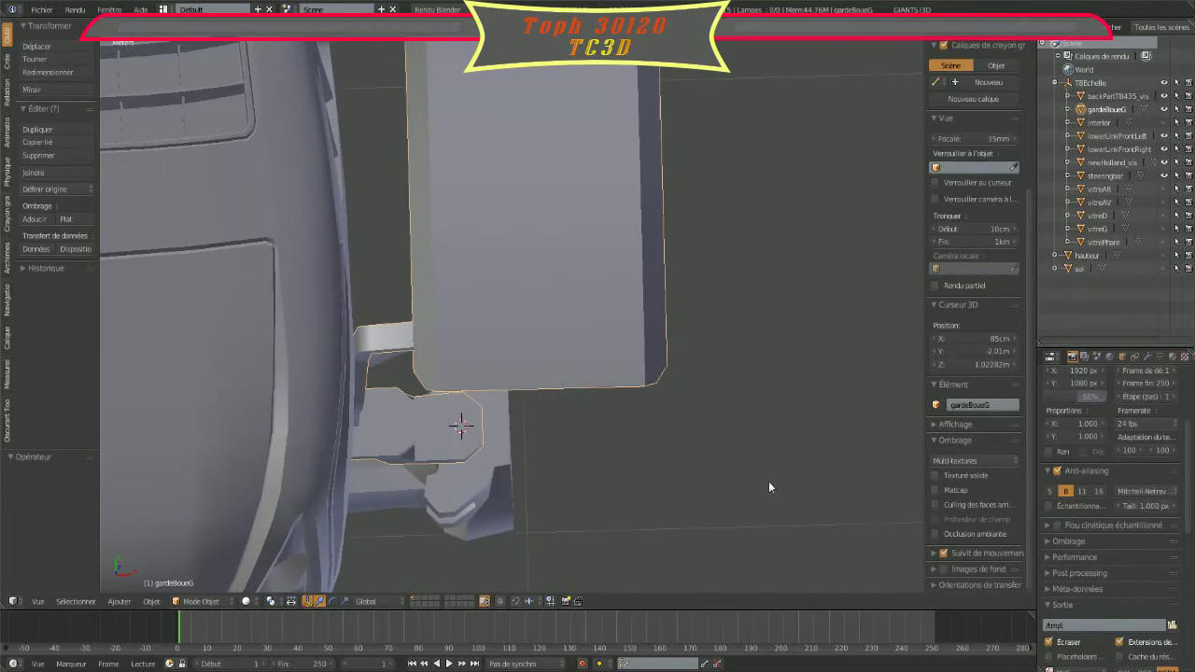
Step: Refine the cursor's Y value through -2.02 m to -2.001 m
{"action": "left_click", "coordinate": [983, 352]}
{"action": "key", "text": "BackSpace"}
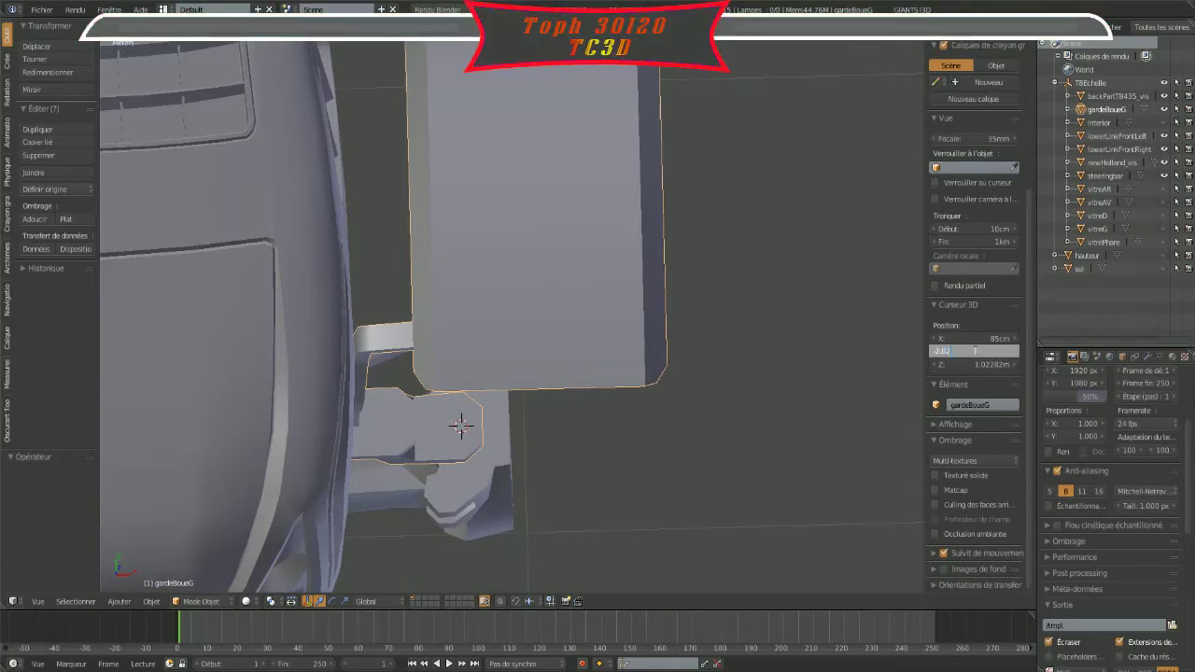
{"action": "key", "text": "Return"}
{"action": "left_click", "coordinate": [977, 351]}
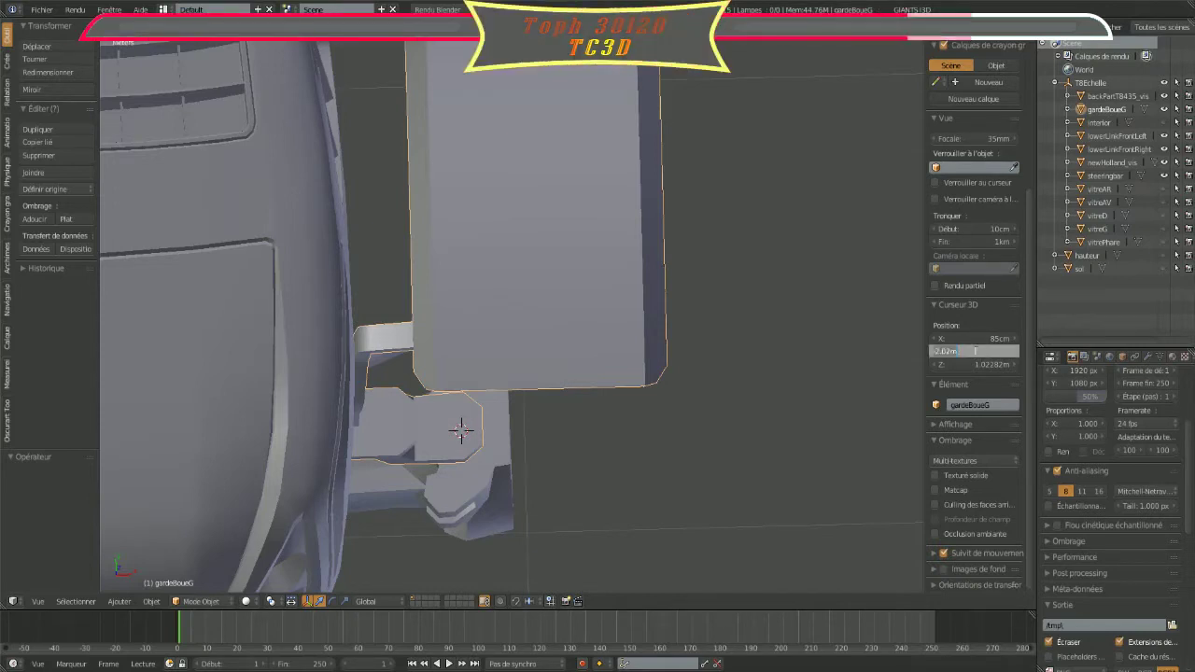
{"action": "type", "text": "2"}
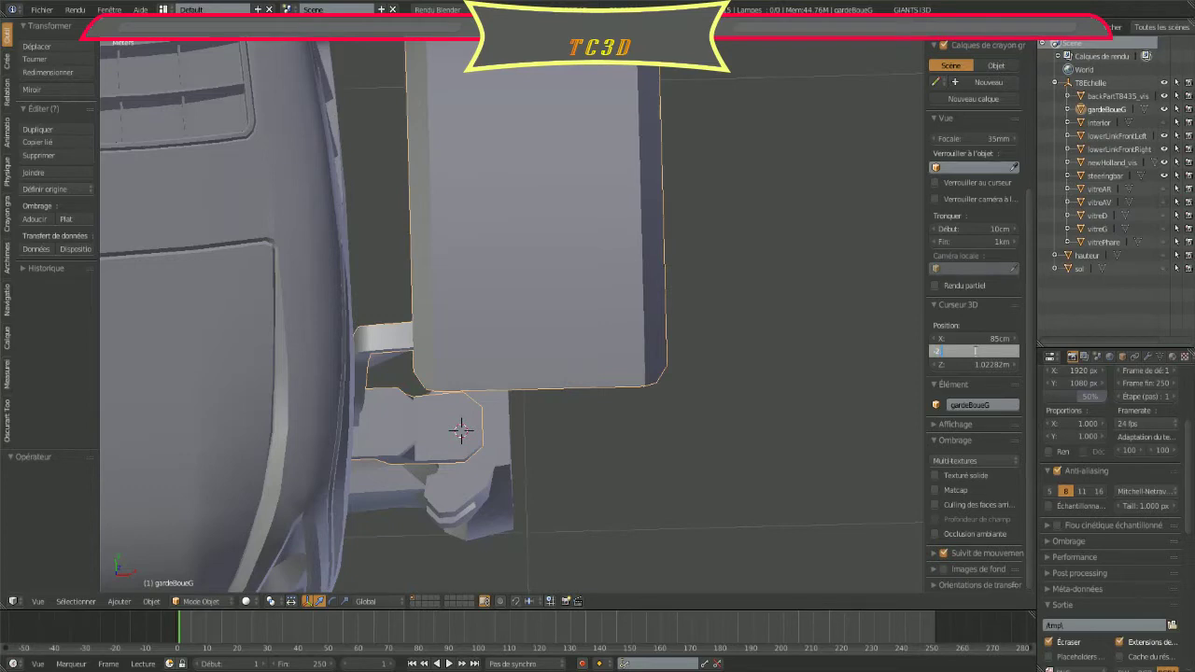
{"action": "type", "text": ".01"}
{"action": "key", "text": "Return"}
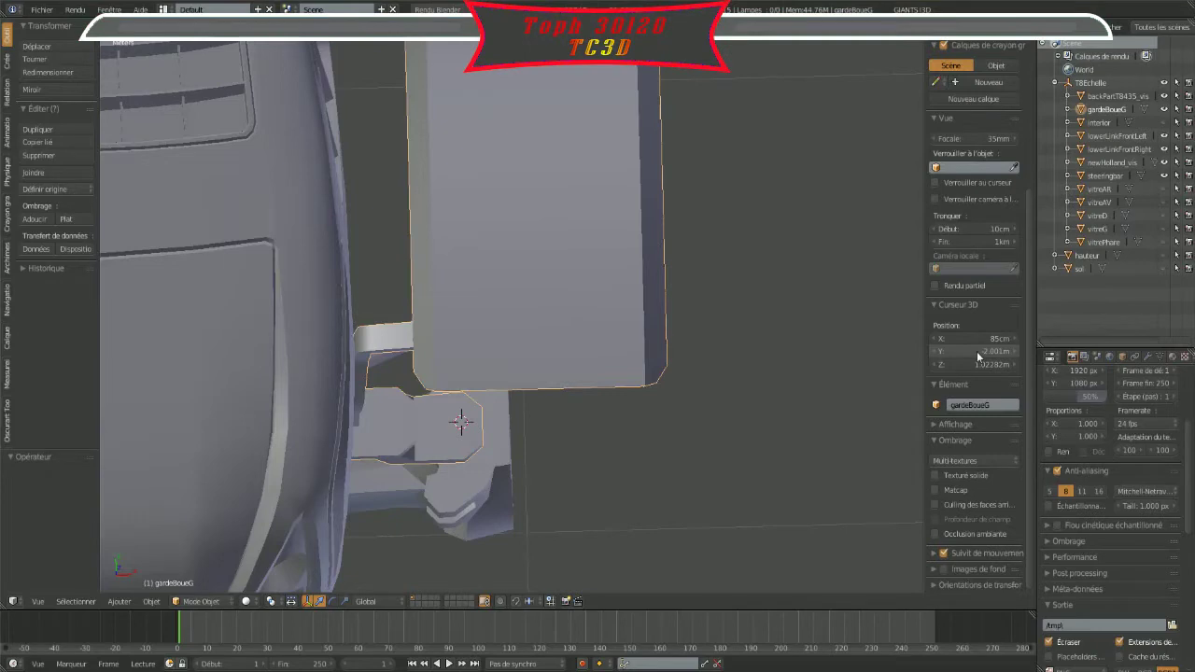
Step: Orbit low onto the mudguard bracket and enter 1.02 in the cursor's Z field
{"action": "mouse_move", "coordinate": [806, 421]}
{"action": "middle_mouse_down"}
{"action": "mouse_move", "coordinate": [629, 339]}
{"action": "mouse_move", "coordinate": [739, 379]}
{"action": "mouse_move", "coordinate": [772, 423]}
{"action": "mouse_move", "coordinate": [814, 425]}
{"action": "mouse_move", "coordinate": [763, 402]}
{"action": "mouse_move", "coordinate": [718, 357]}
{"action": "middle_mouse_up"}
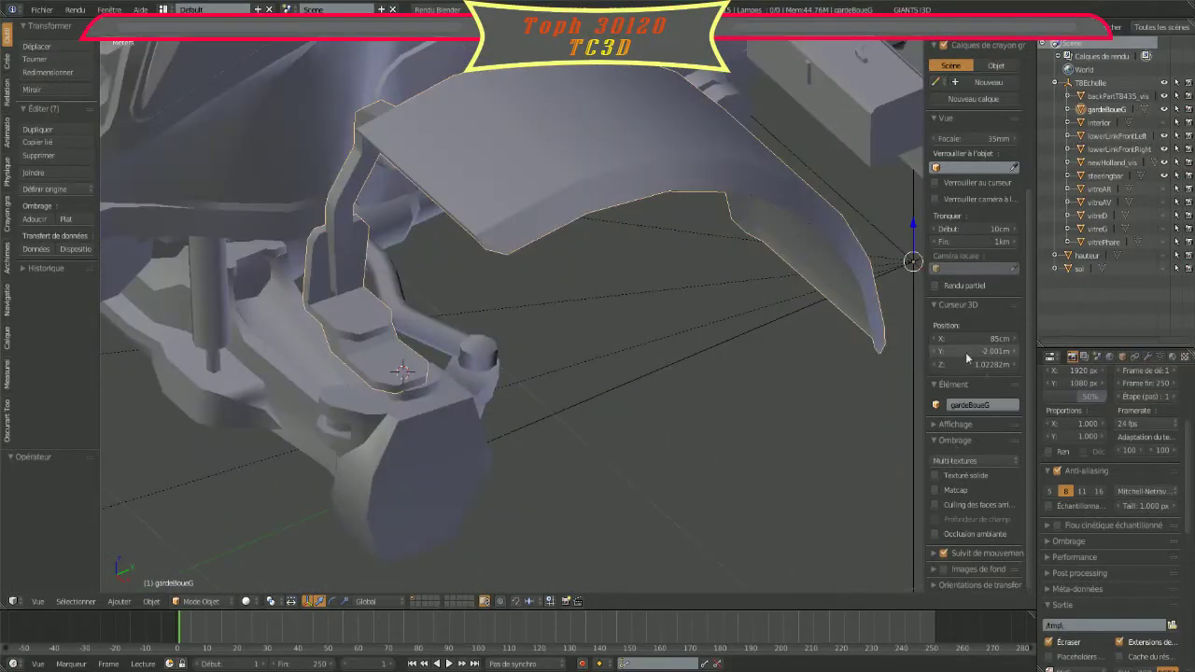
{"action": "mouse_move", "coordinate": [709, 411]}
{"action": "middle_mouse_down"}
{"action": "mouse_move", "coordinate": [675, 420]}
{"action": "mouse_move", "coordinate": [622, 377]}
{"action": "mouse_move", "coordinate": [649, 378]}
{"action": "mouse_move", "coordinate": [653, 391]}
{"action": "mouse_move", "coordinate": [633, 395]}
{"action": "mouse_move", "coordinate": [661, 395]}
{"action": "middle_mouse_up"}
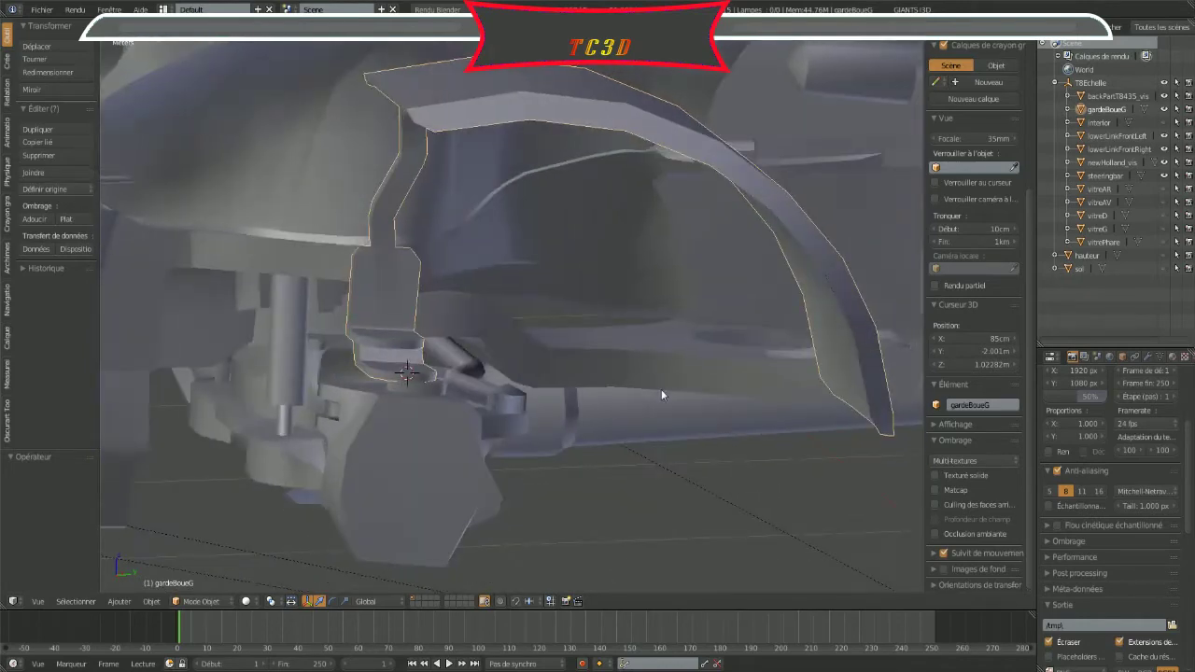
{"action": "left_click", "coordinate": [966, 364]}
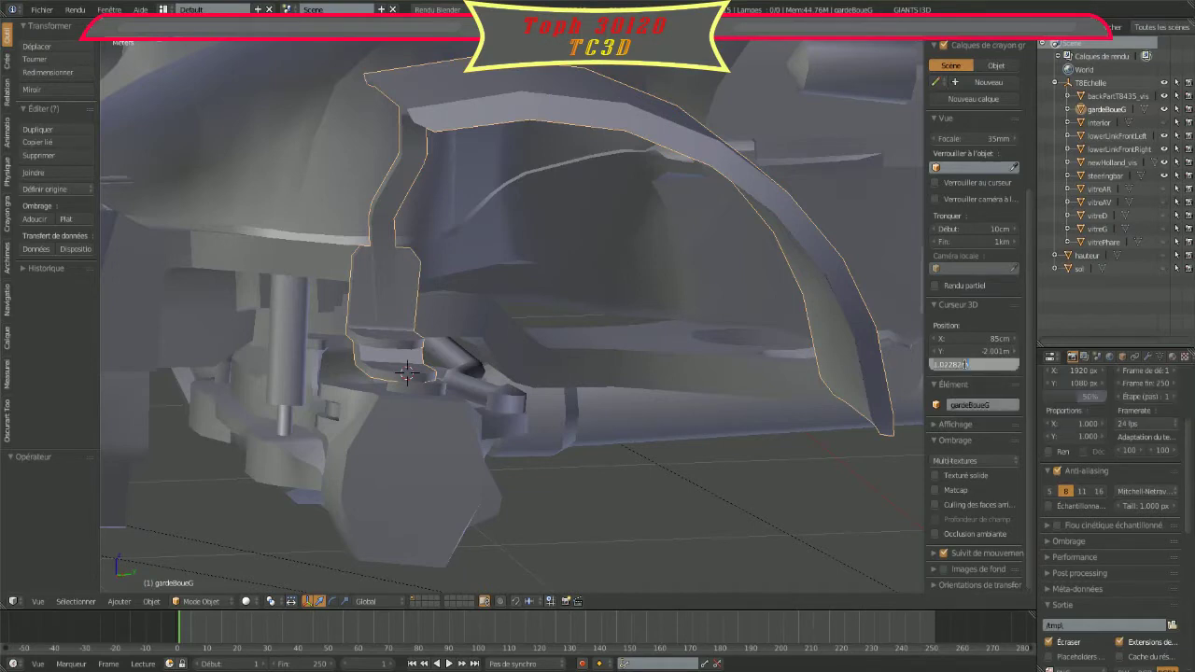
{"action": "left_click", "coordinate": [965, 364]}
{"action": "type", "text": "1.02"}
Step: Confirm cursor Z at 1.02 m and set the mudguard's origin to the 3D cursor
{"action": "key", "text": "Return"}
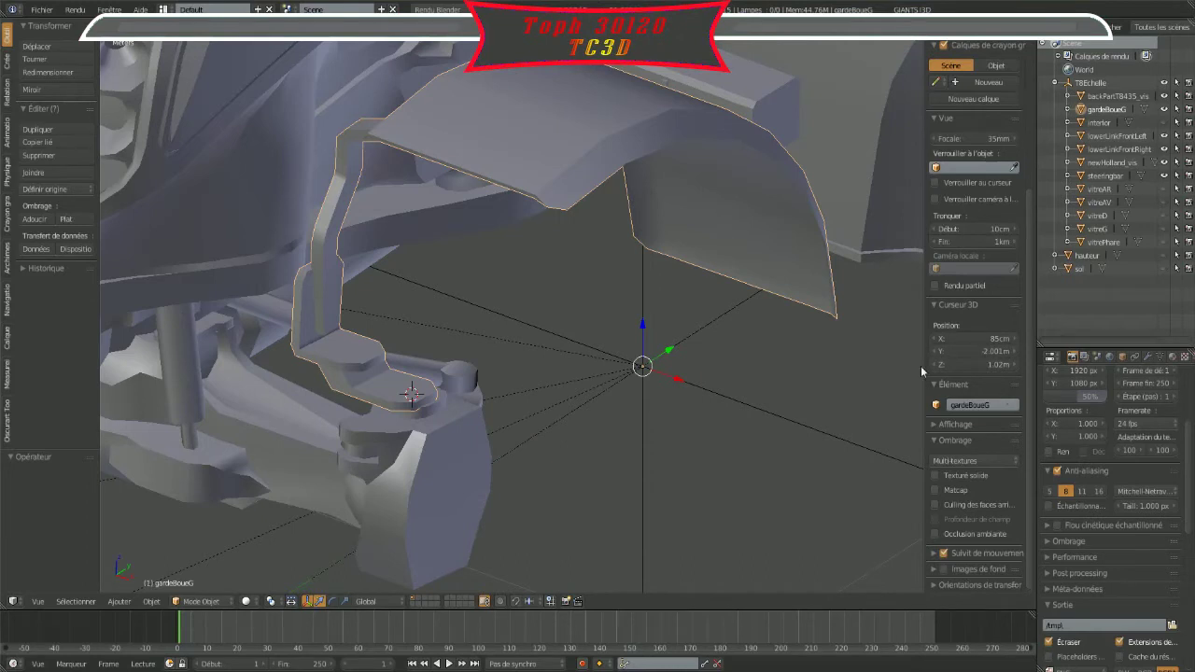
{"action": "left_click", "coordinate": [43, 189]}
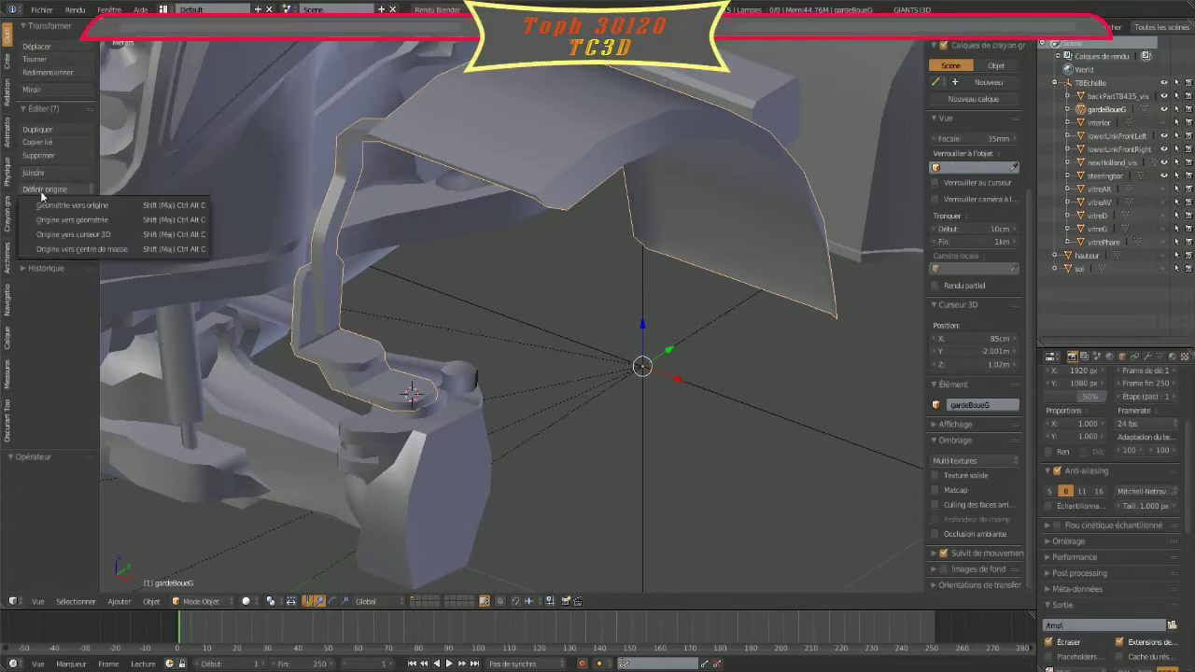
{"action": "left_click", "coordinate": [62, 237]}
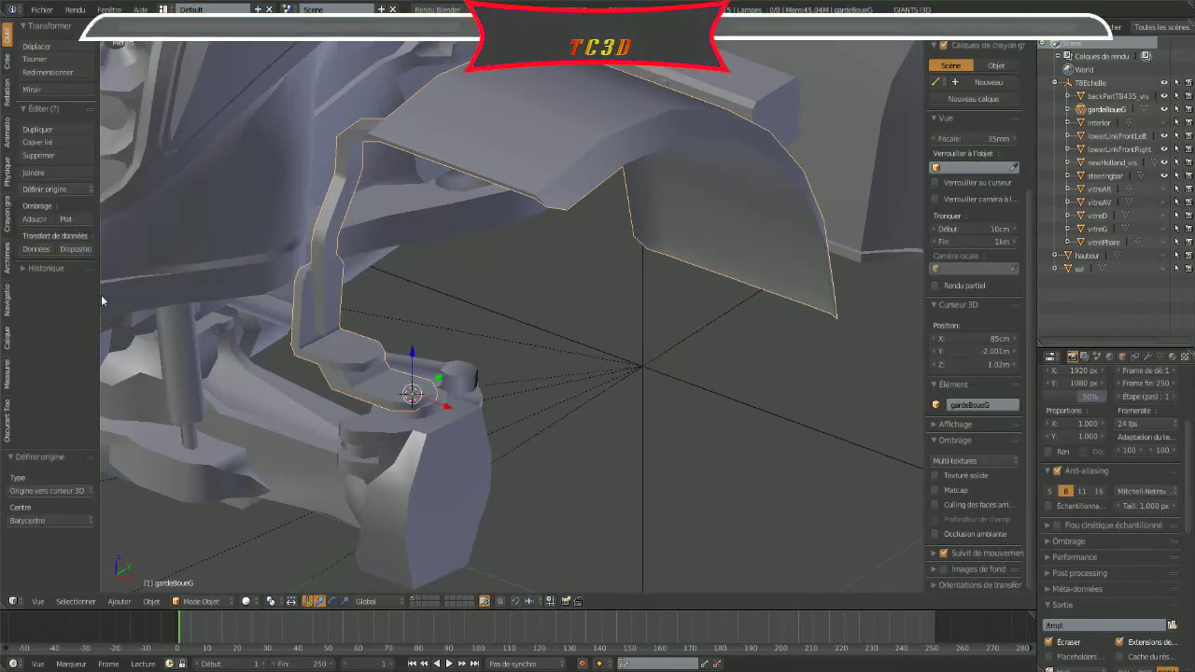
Step: Test-rotate the mudguard about -12.7° around its new origin with the rotate manipulator
{"action": "mouse_move", "coordinate": [100, 294]}
{"action": "middle_mouse_down"}
{"action": "mouse_move", "coordinate": [567, 469]}
{"action": "mouse_move", "coordinate": [543, 458]}
{"action": "mouse_move", "coordinate": [656, 472]}
{"action": "mouse_move", "coordinate": [618, 472]}
{"action": "mouse_move", "coordinate": [637, 468]}
{"action": "middle_mouse_up"}
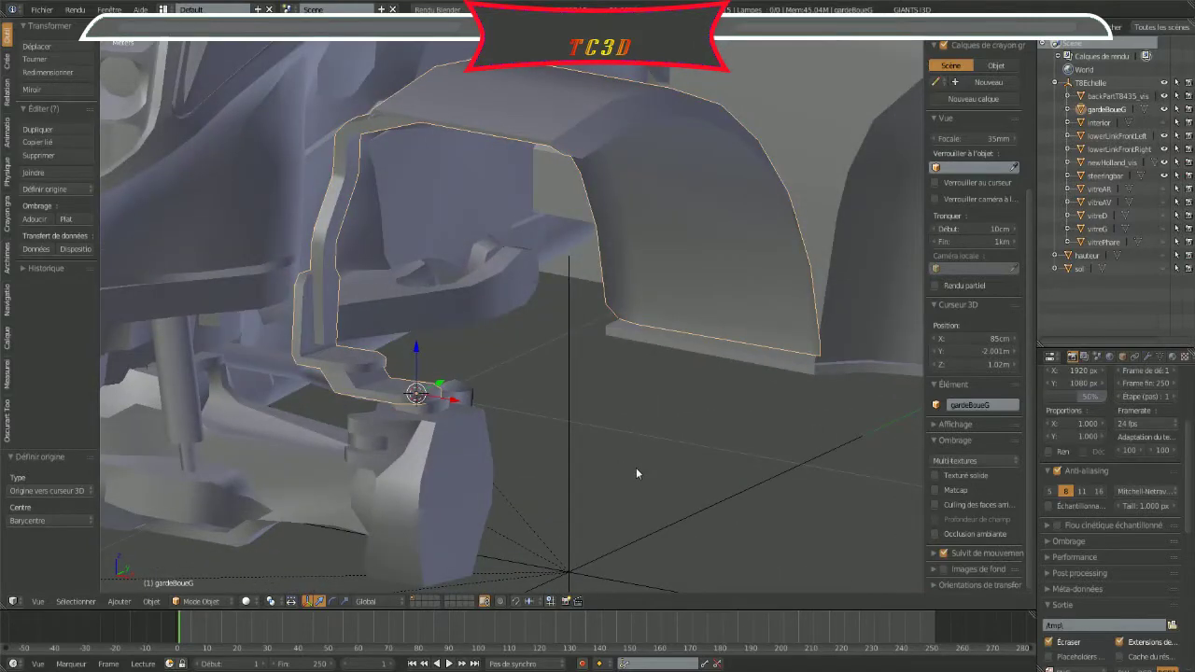
{"action": "left_click", "coordinate": [332, 601]}
{"action": "mouse_move", "coordinate": [424, 404]}
{"action": "left_mouse_down"}
{"action": "mouse_move", "coordinate": [448, 399]}
{"action": "mouse_move", "coordinate": [419, 400]}
{"action": "left_mouse_up"}
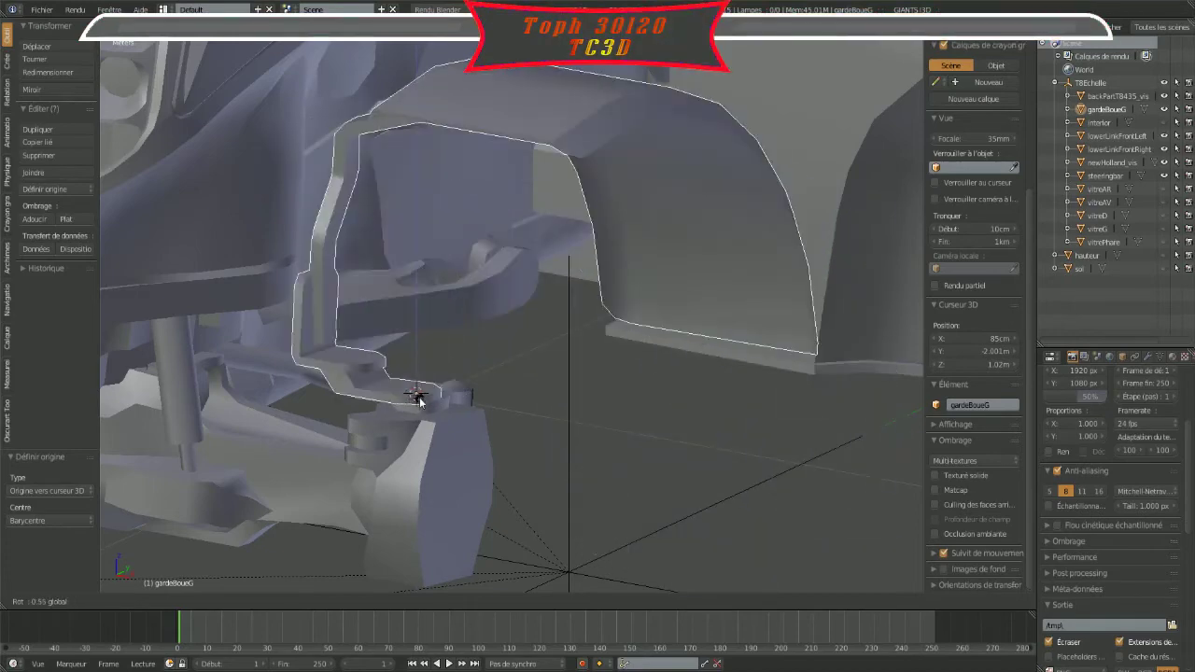
{"action": "left_click_drag", "start_coordinate": [419, 399], "coordinate": [417, 398]}
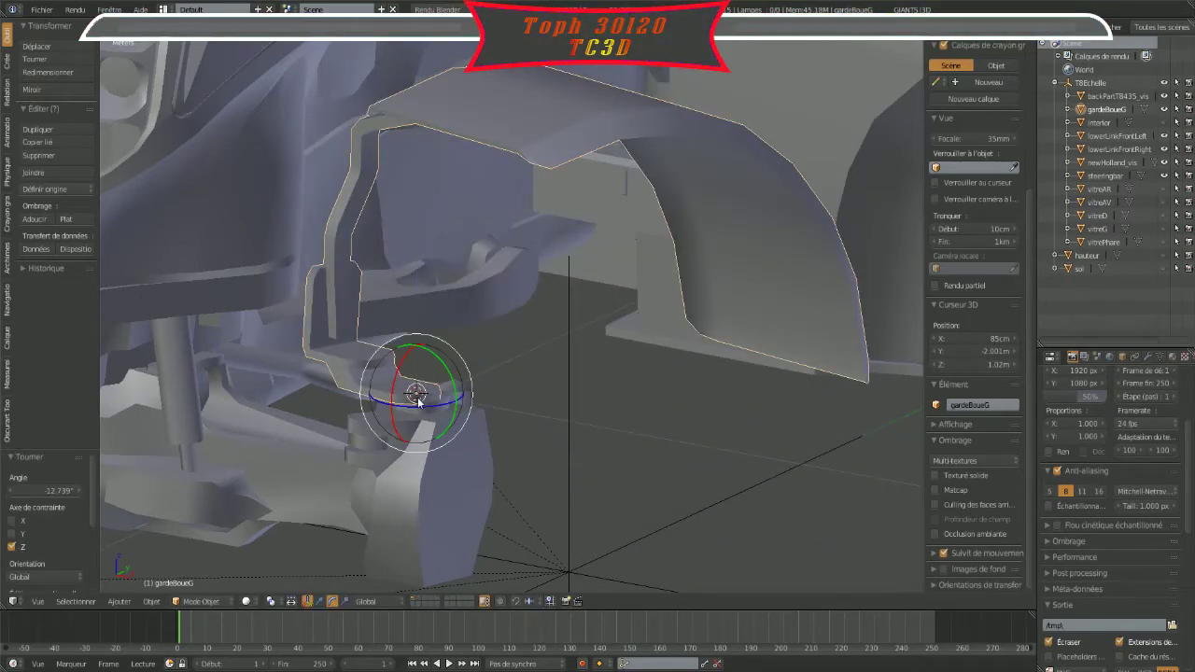
Step: Undo the rotation, return to the translate manipulator, and view the front grille and headlights
{"action": "key", "text": "ctrl+z"}
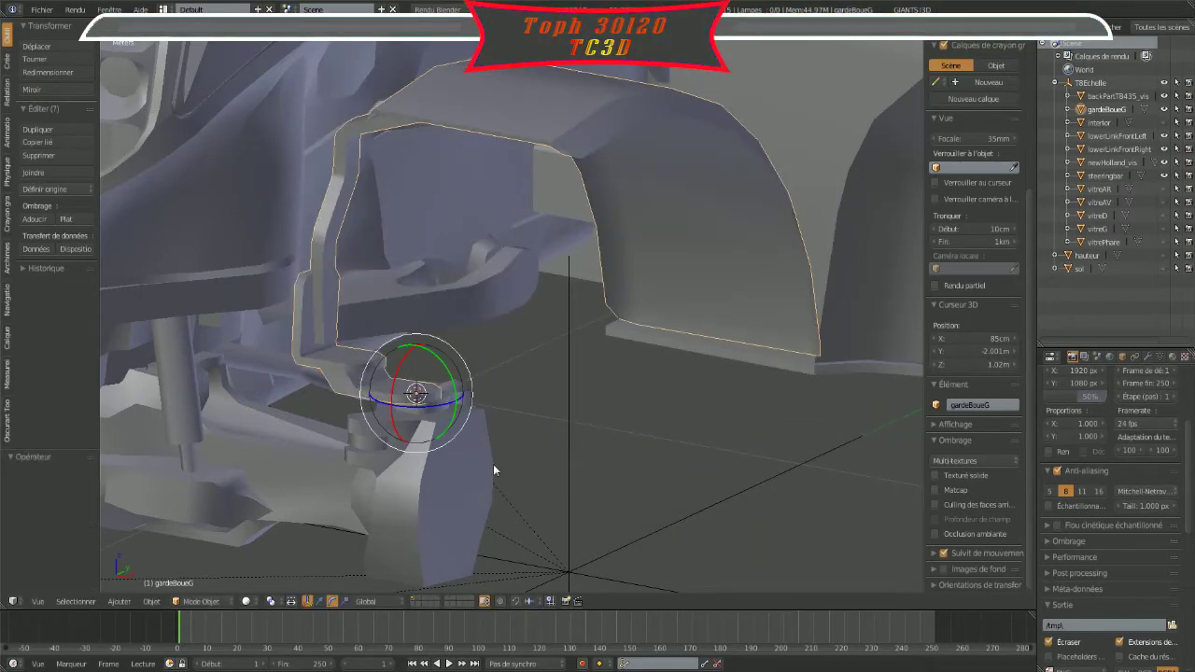
{"action": "left_click", "coordinate": [319, 601]}
{"action": "mouse_move", "coordinate": [442, 538]}
{"action": "middle_mouse_down"}
{"action": "mouse_move", "coordinate": [611, 414]}
{"action": "mouse_move", "coordinate": [541, 435]}
{"action": "mouse_move", "coordinate": [403, 438]}
{"action": "mouse_move", "coordinate": [524, 429]}
{"action": "mouse_move", "coordinate": [507, 427]}
{"action": "middle_mouse_up"}
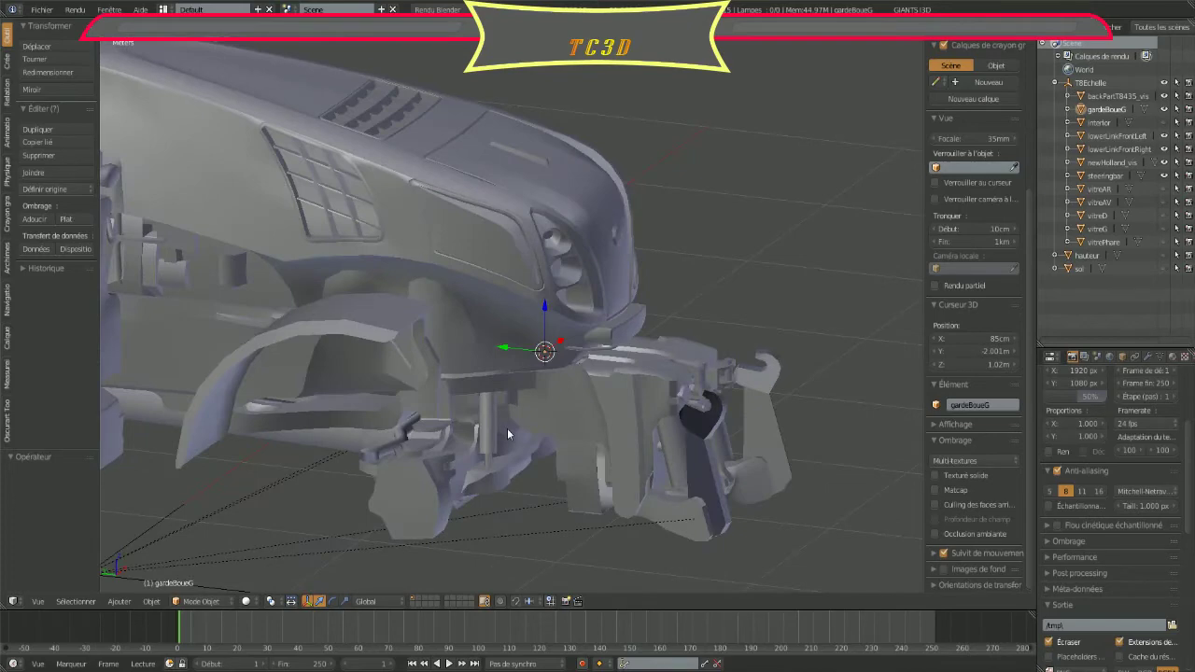
{"action": "middle_click_drag", "start_coordinate": [507, 428], "coordinate": [658, 251]}
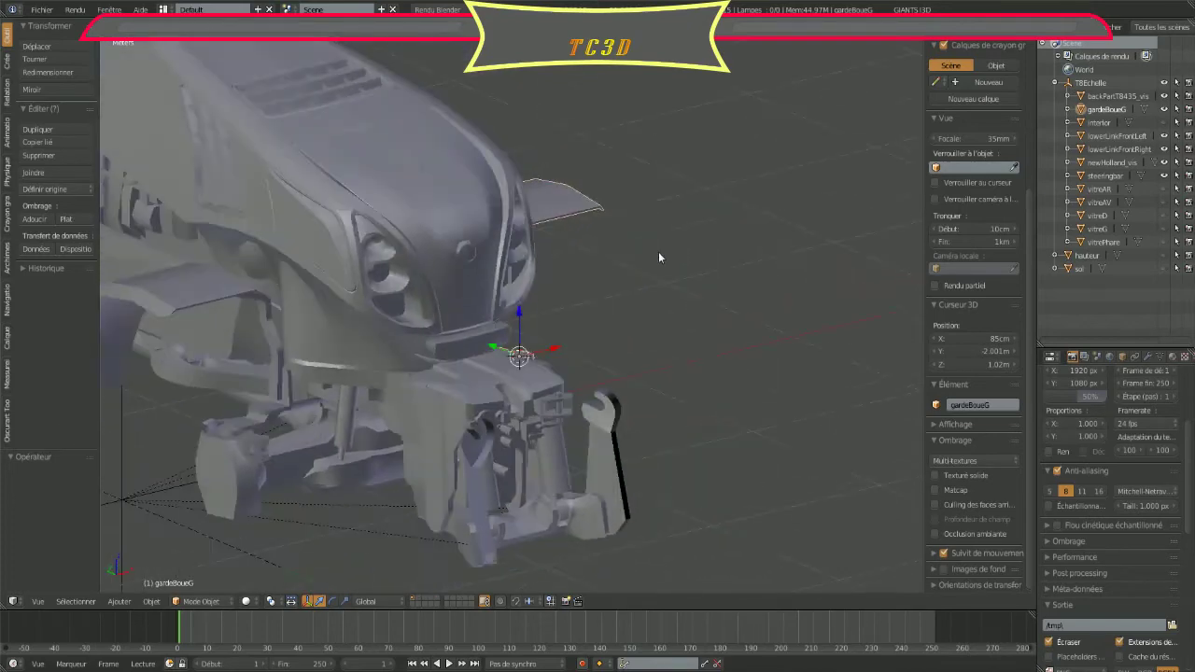
Step: Select newHolland_vis, enter Edit Mode, and zoom in on the tractor front
{"action": "right_click", "coordinate": [402, 202]}
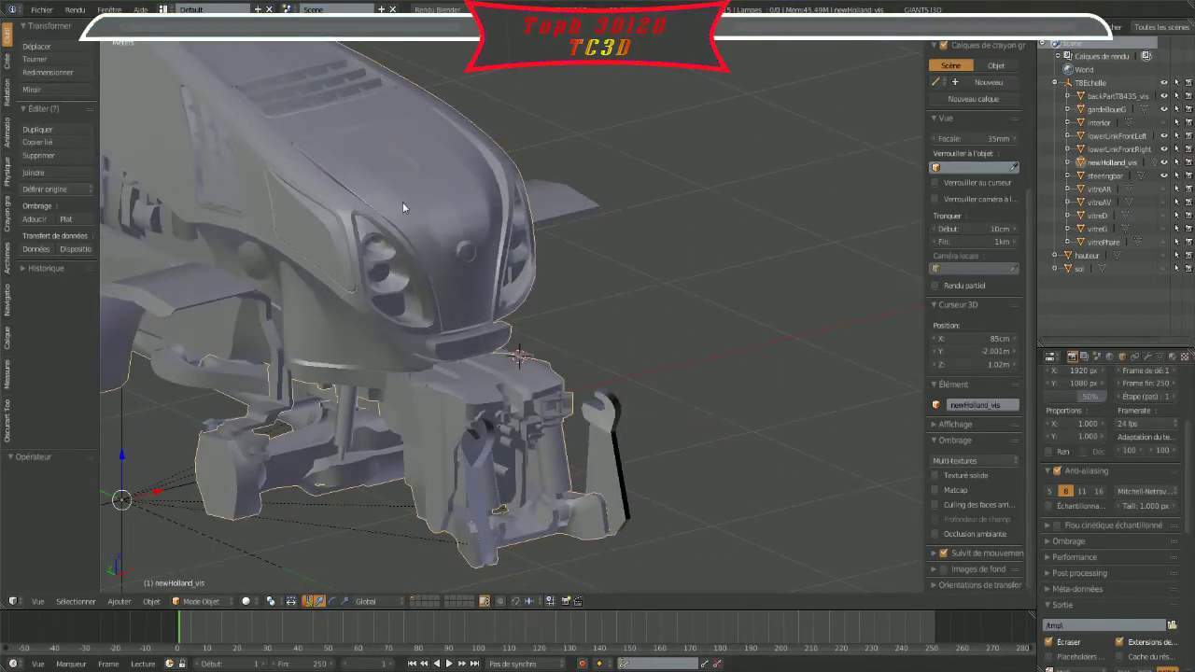
{"action": "middle_click_drag", "start_coordinate": [402, 201], "coordinate": [331, 366]}
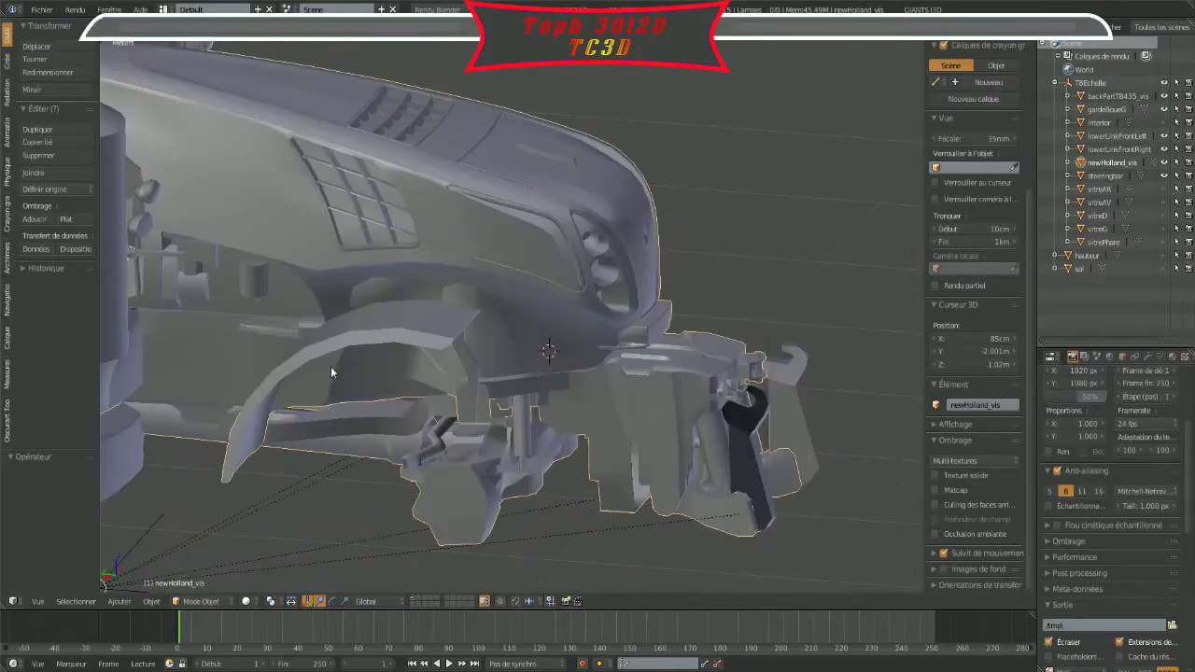
{"action": "key", "text": "Tab"}
{"action": "mouse_move", "coordinate": [331, 366]}
{"action": "middle_mouse_down"}
{"action": "mouse_move", "coordinate": [399, 321]}
{"action": "mouse_move", "coordinate": [314, 392]}
{"action": "middle_mouse_up"}
{"action": "scroll", "coordinate": [315, 392], "scroll_direction": "up", "scroll_amount": 4}
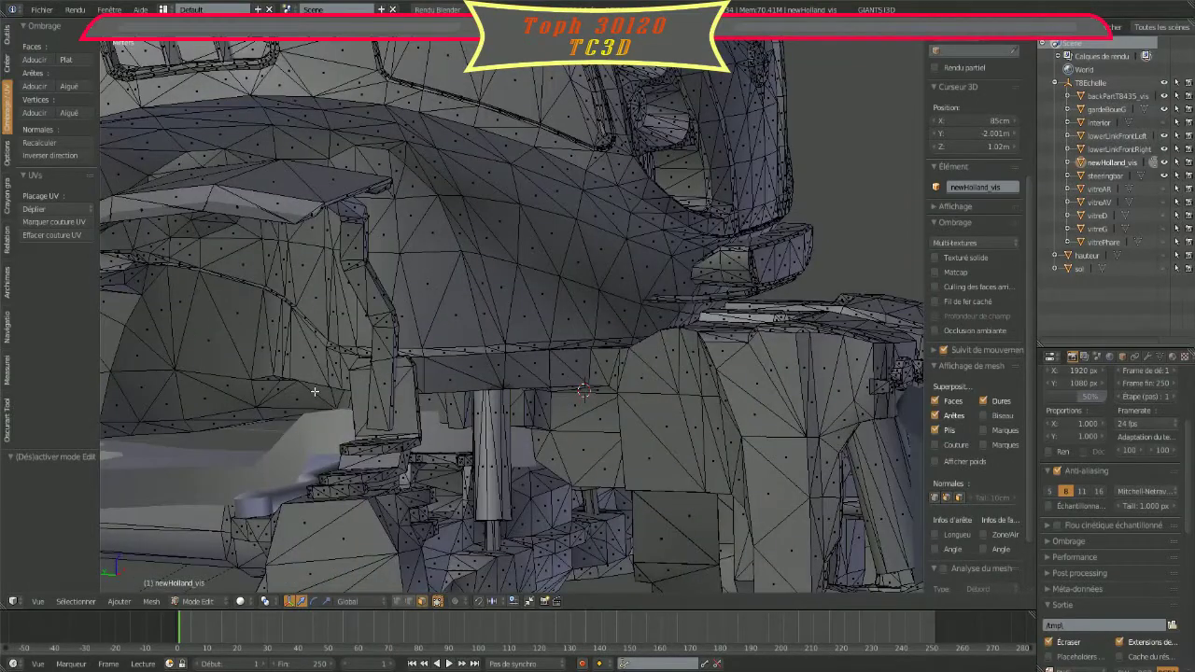
{"action": "scroll", "coordinate": [315, 392], "scroll_direction": "up", "scroll_amount": 2}
{"action": "scroll", "coordinate": [411, 373], "scroll_direction": "up", "scroll_amount": 2}
{"action": "scroll", "coordinate": [509, 351], "scroll_direction": "up", "scroll_amount": 2}
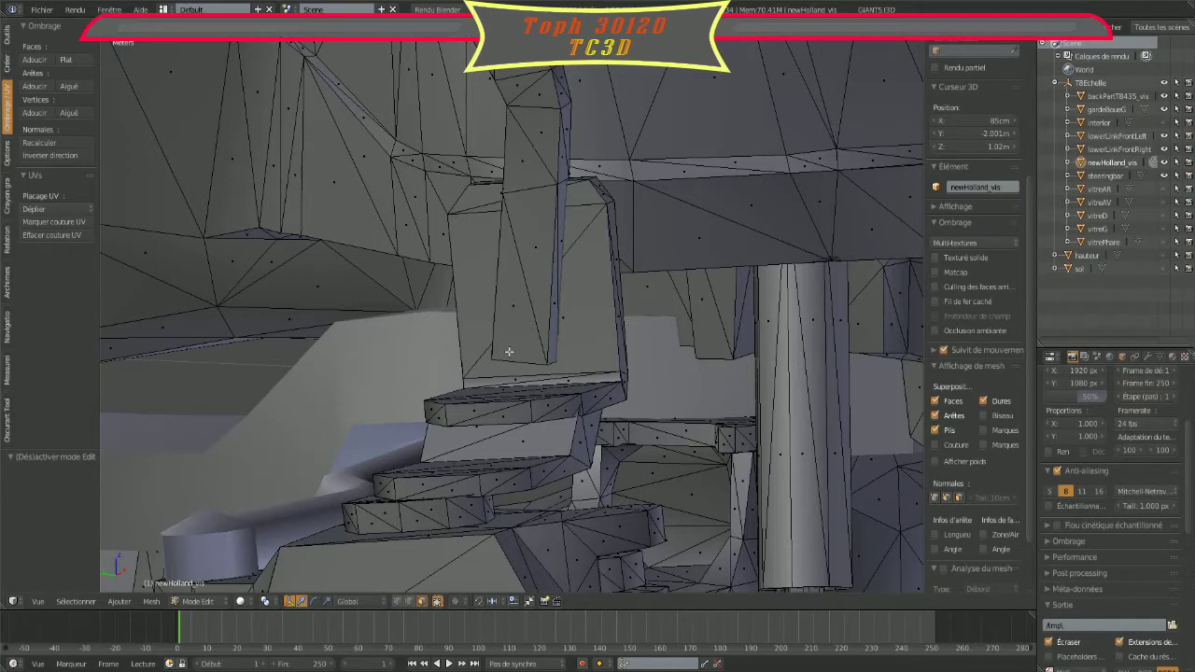
Step: Select the linked column, side strip, box block, seat plank, bottom seat plate and central box
{"action": "right_click", "coordinate": [528, 276]}
{"action": "key", "text": "l"}
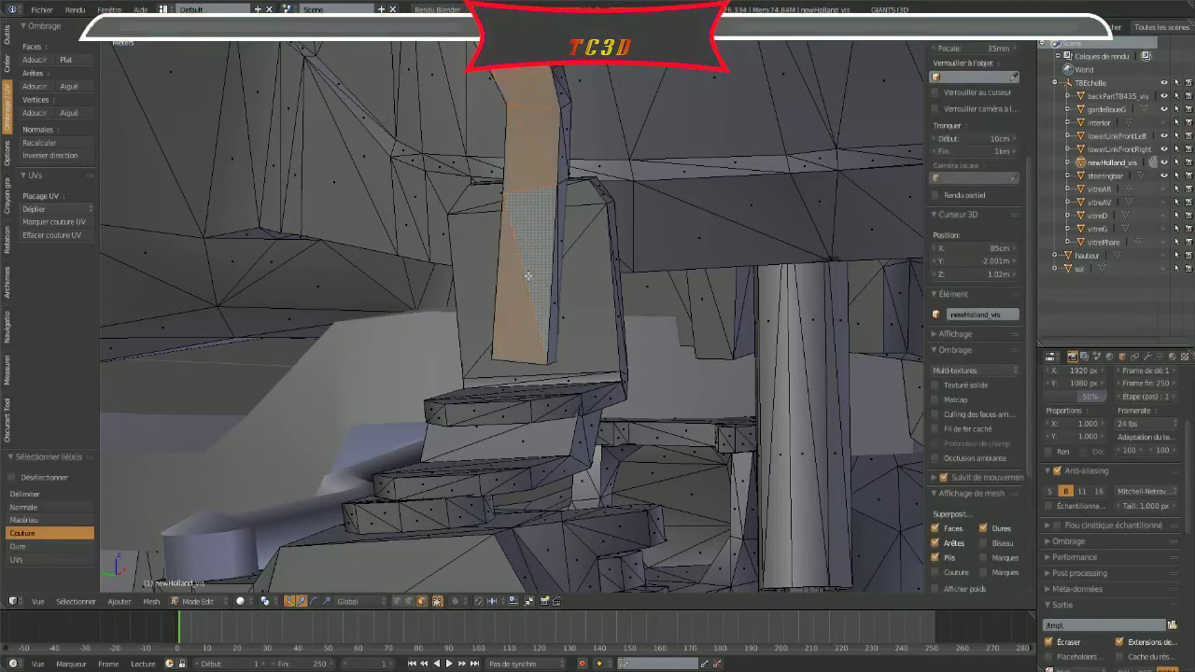
{"action": "key", "text": "l"}
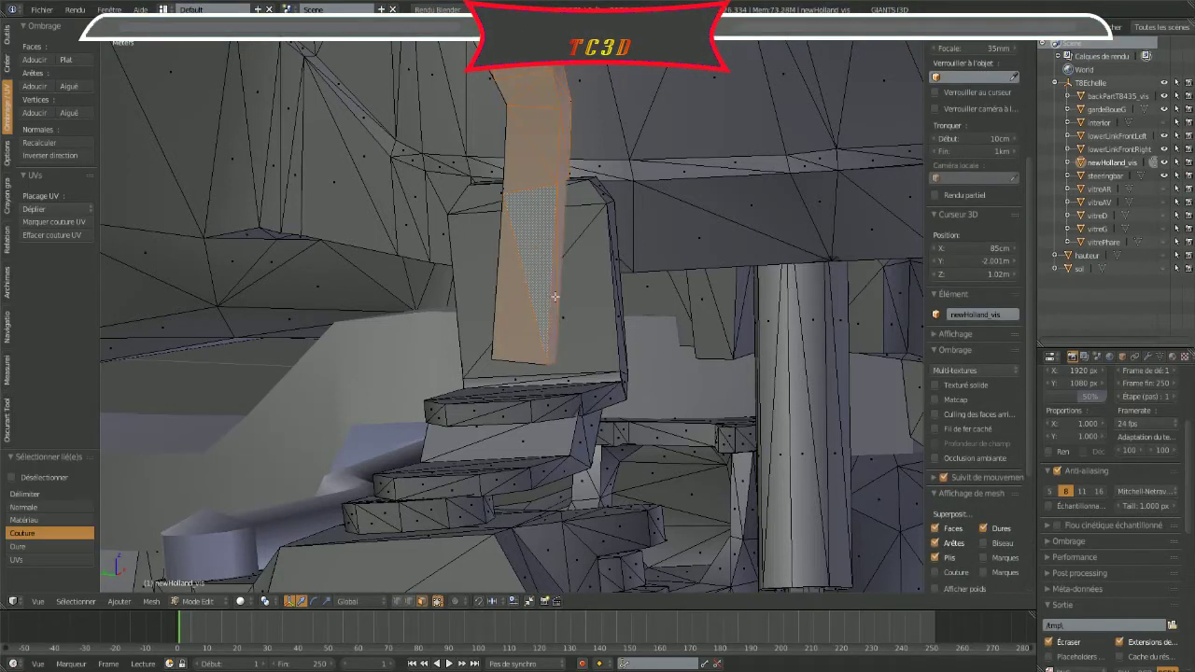
{"action": "key", "text": "l"}
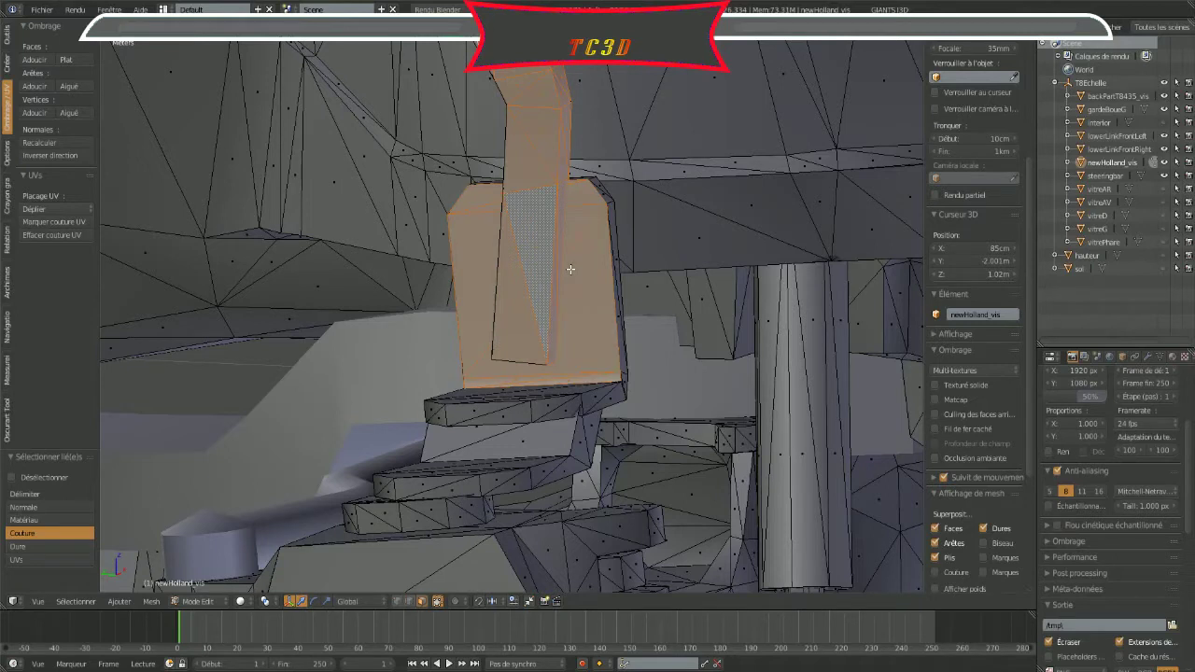
{"action": "key", "text": "l"}
{"action": "key", "text": "l"}
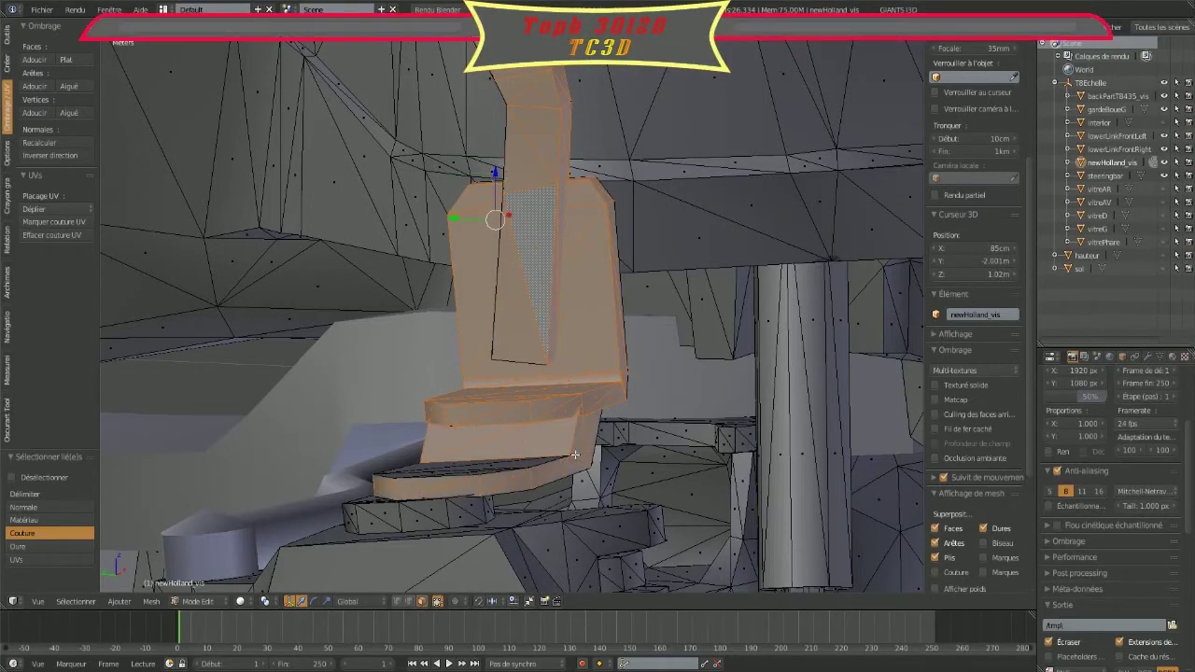
{"action": "right_click", "coordinate": [453, 472], "text": "shift"}
{"action": "scroll", "coordinate": [453, 473], "scroll_direction": "up", "scroll_amount": 1}
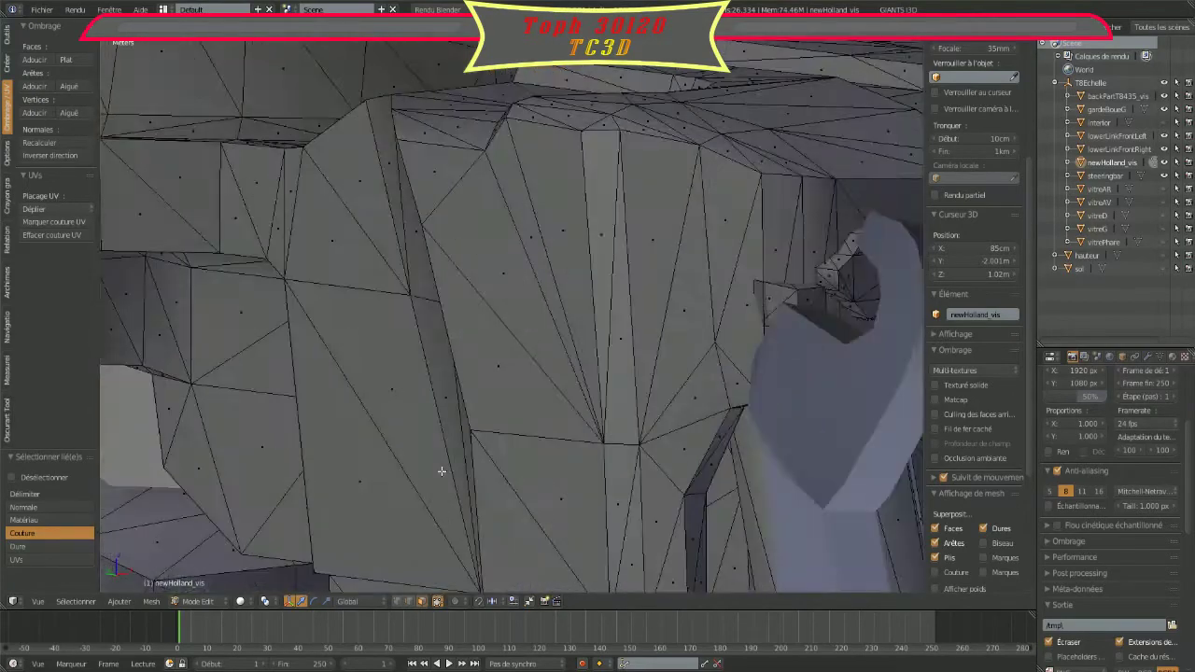
{"action": "mouse_move", "coordinate": [463, 472]}
{"action": "middle_mouse_down"}
{"action": "mouse_move", "coordinate": [260, 138]}
{"action": "mouse_move", "coordinate": [395, 178]}
{"action": "mouse_move", "coordinate": [627, 492]}
{"action": "mouse_move", "coordinate": [469, 232]}
{"action": "mouse_move", "coordinate": [167, 336]}
{"action": "middle_mouse_up"}
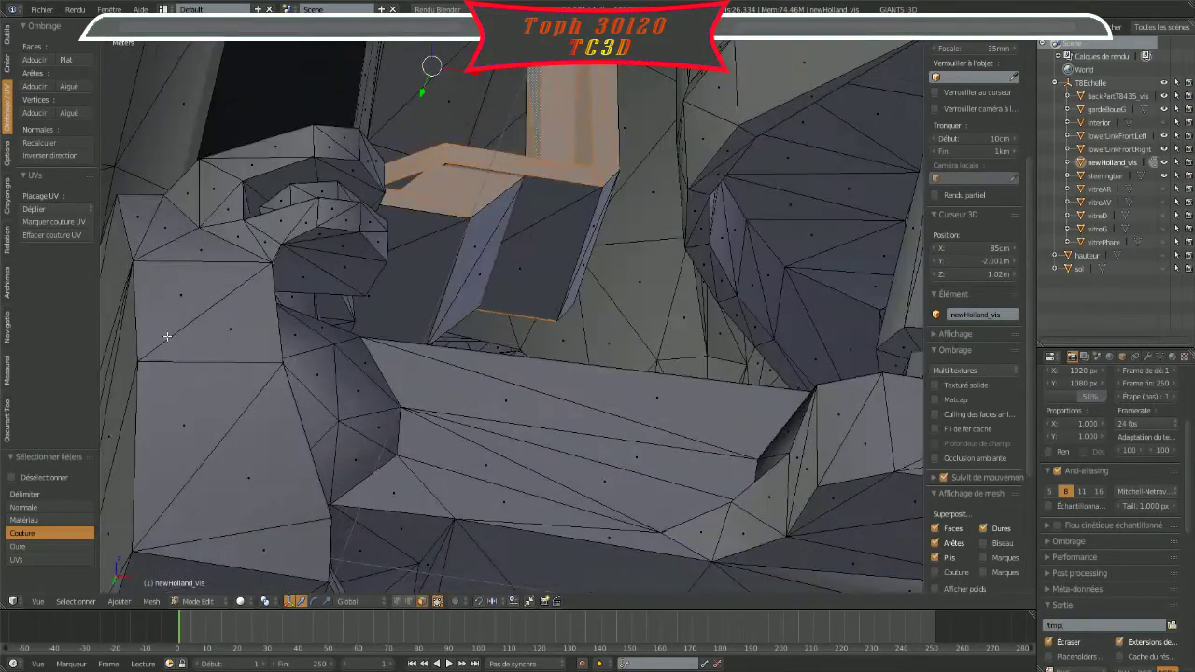
{"action": "key", "text": "l"}
{"action": "key", "text": "l"}
{"action": "key", "text": "l"}
{"action": "key", "text": "l"}
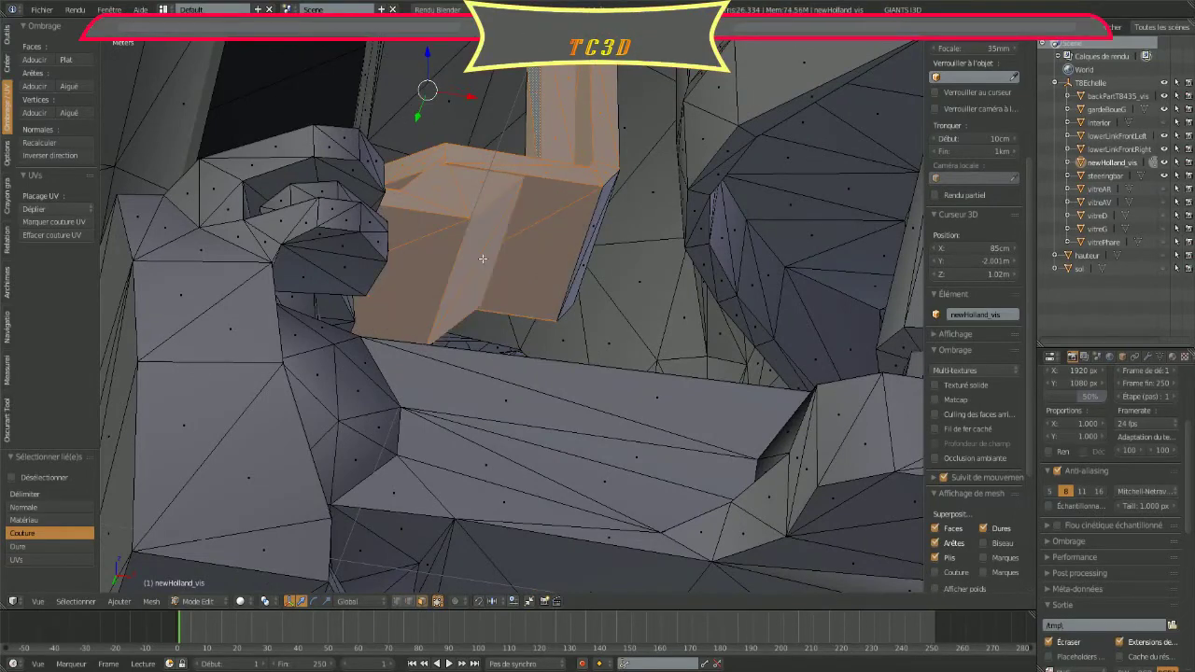
Step: Add the top face, the curved fender surface and its side edge band to the selection
{"action": "mouse_move", "coordinate": [483, 258]}
{"action": "middle_mouse_down"}
{"action": "mouse_move", "coordinate": [608, 288]}
{"action": "mouse_move", "coordinate": [592, 326]}
{"action": "mouse_move", "coordinate": [647, 330]}
{"action": "mouse_move", "coordinate": [638, 305]}
{"action": "middle_mouse_up"}
{"action": "right_click", "coordinate": [650, 75], "text": "shift"}
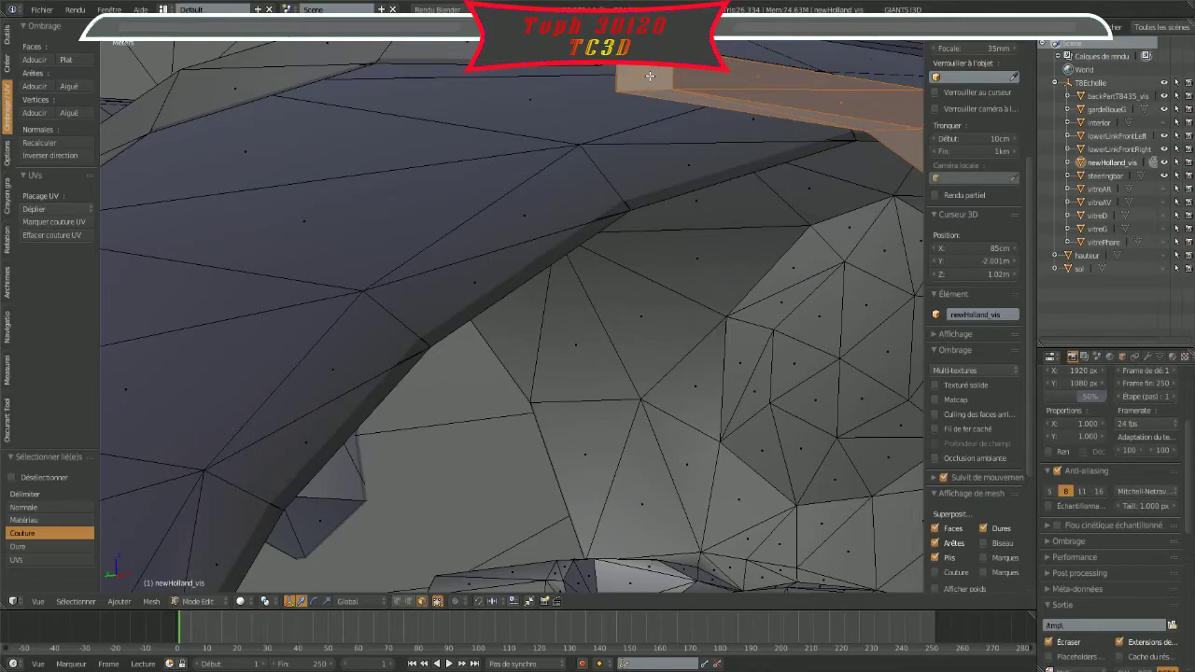
{"action": "scroll", "coordinate": [650, 76], "scroll_direction": "down", "scroll_amount": 5}
{"action": "mouse_move", "coordinate": [650, 76]}
{"action": "middle_mouse_down"}
{"action": "mouse_move", "coordinate": [687, 420]}
{"action": "mouse_move", "coordinate": [649, 395]}
{"action": "middle_mouse_up"}
{"action": "scroll", "coordinate": [687, 420], "scroll_direction": "up", "scroll_amount": 4}
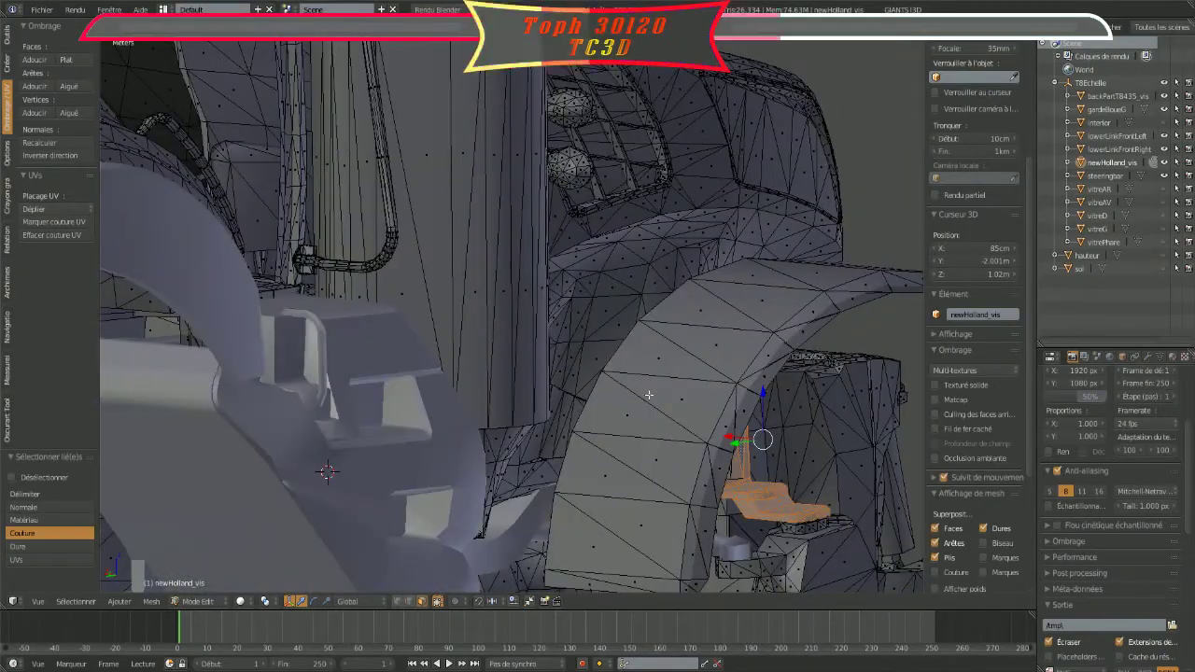
{"action": "key", "text": "l"}
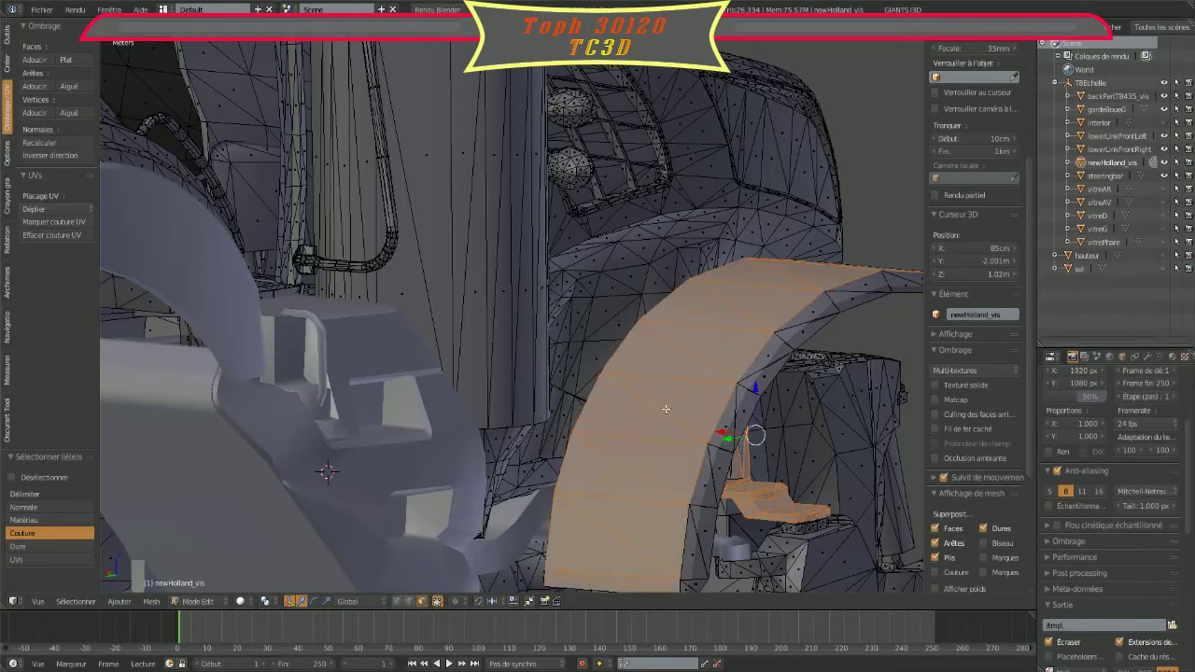
{"action": "key", "text": "l"}
Step: Add the fender's upper lip and inner surface to the selection
{"action": "mouse_move", "coordinate": [735, 406]}
{"action": "middle_mouse_down"}
{"action": "mouse_move", "coordinate": [805, 299]}
{"action": "mouse_move", "coordinate": [826, 296]}
{"action": "middle_mouse_up"}
{"action": "key", "text": "l"}
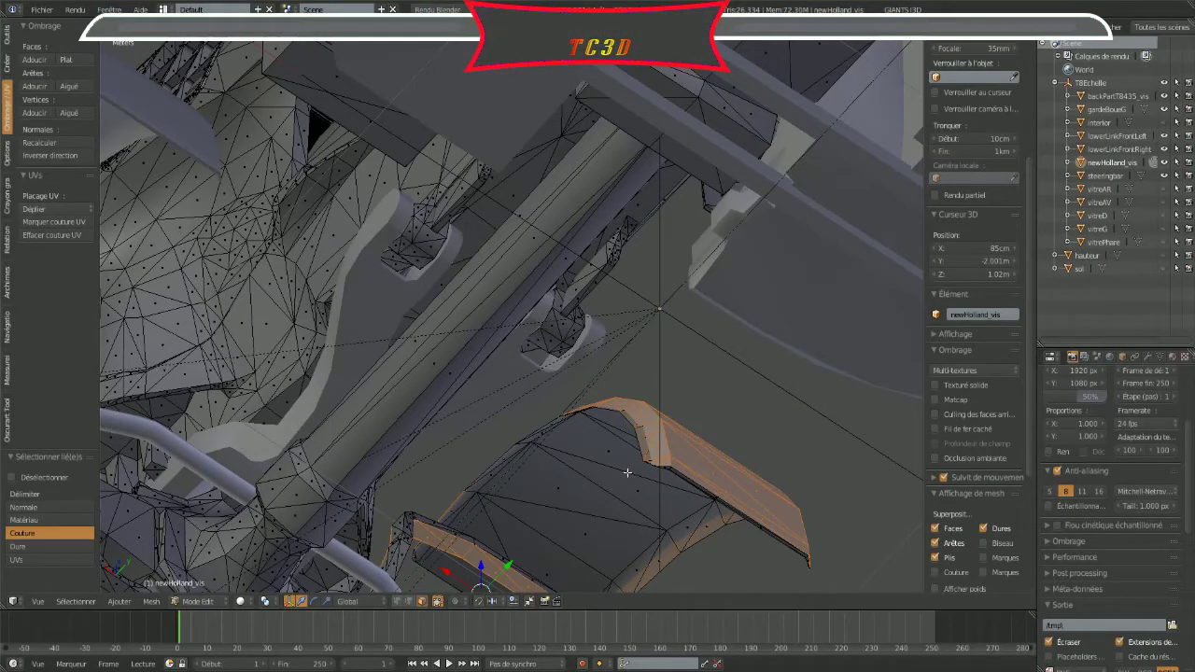
{"action": "key", "text": "l"}
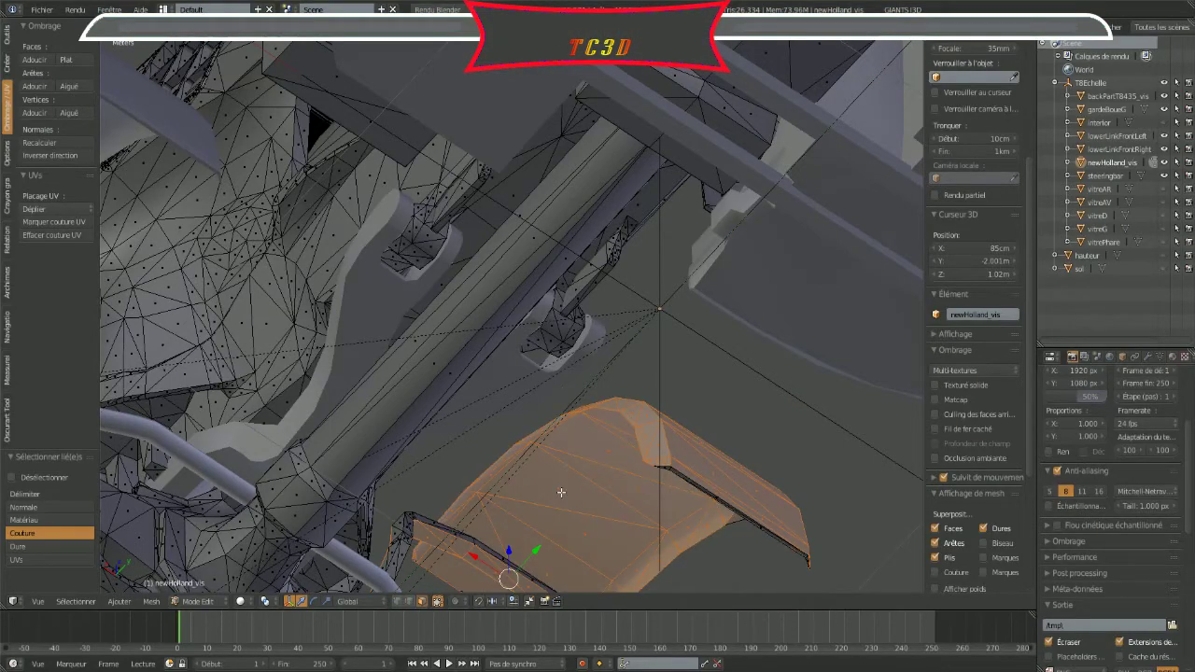
{"action": "middle_click_drag", "start_coordinate": [561, 492], "coordinate": [482, 476]}
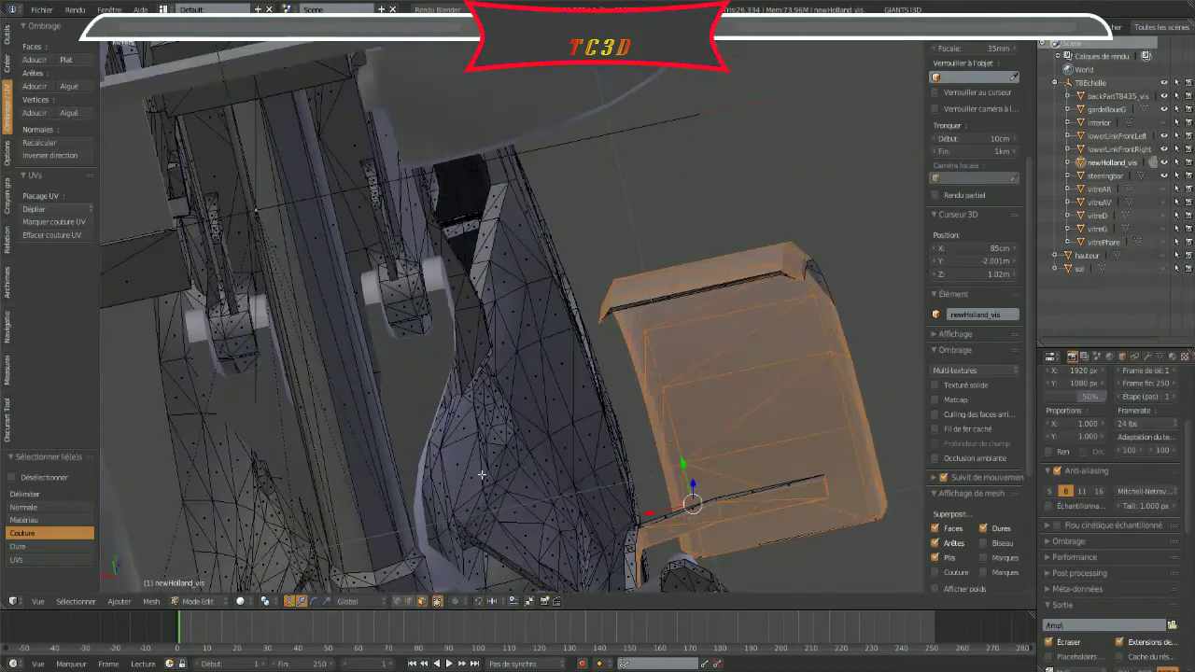
{"action": "scroll", "coordinate": [481, 475], "scroll_direction": "up", "scroll_amount": 3}
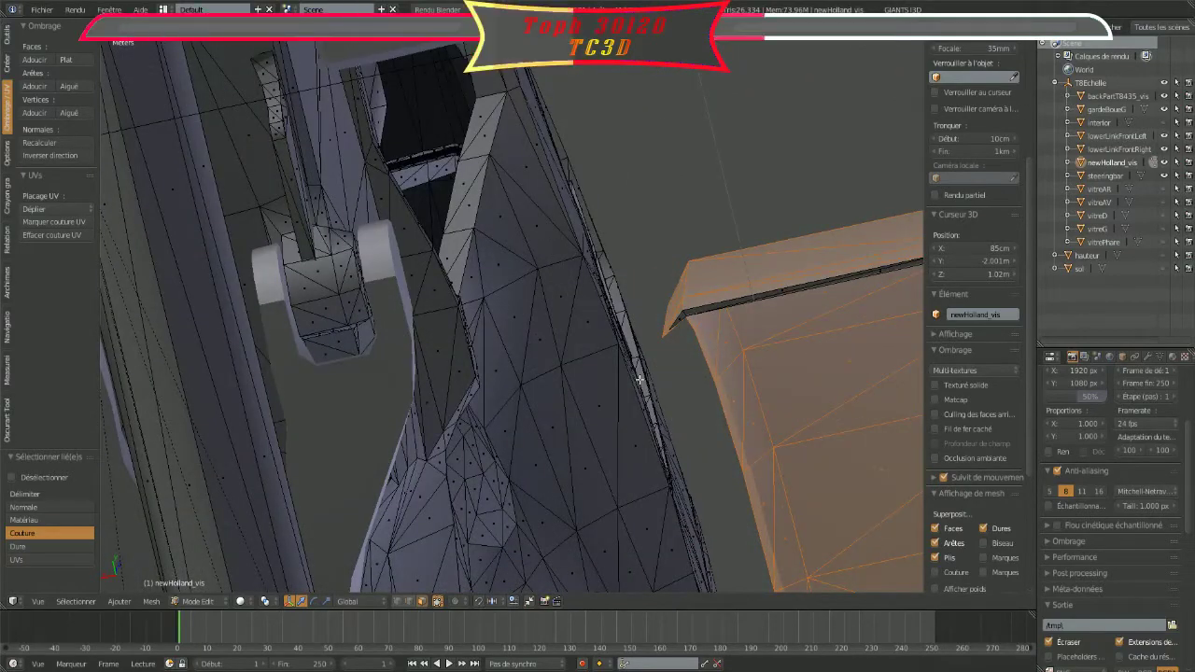
{"action": "mouse_move", "coordinate": [787, 291]}
{"action": "middle_mouse_down"}
{"action": "mouse_move", "coordinate": [699, 346]}
{"action": "mouse_move", "coordinate": [544, 373]}
{"action": "mouse_move", "coordinate": [607, 342]}
{"action": "middle_mouse_up"}
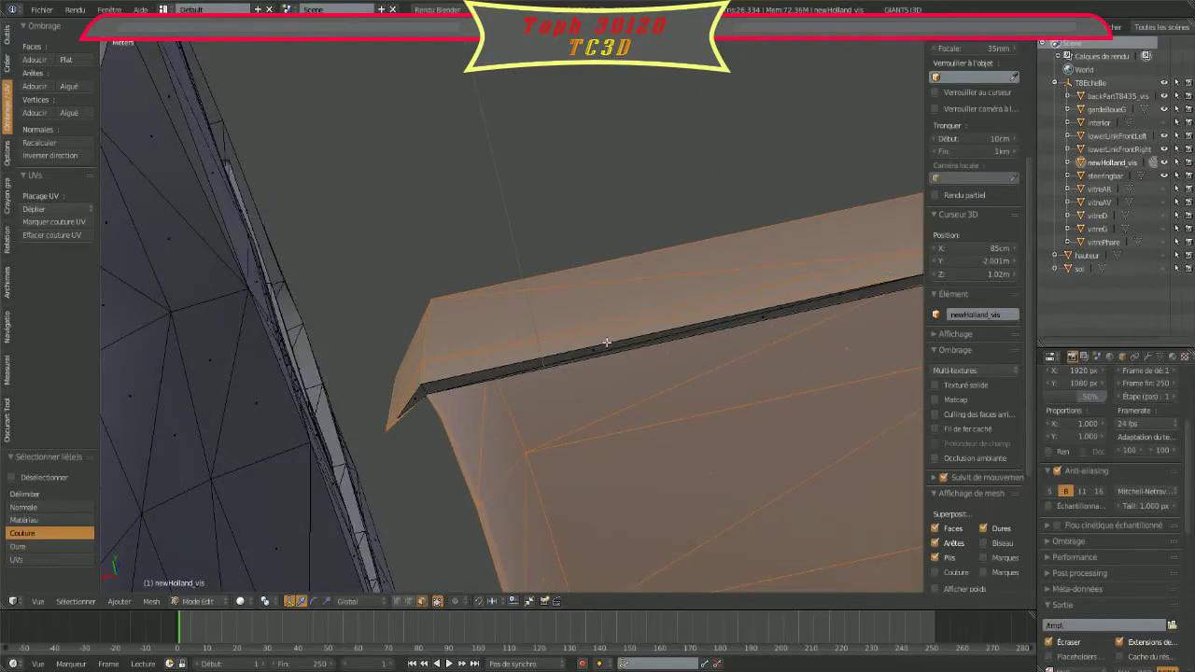
{"action": "mouse_move", "coordinate": [607, 343]}
{"action": "middle_mouse_down"}
{"action": "mouse_move", "coordinate": [498, 405]}
{"action": "mouse_move", "coordinate": [476, 399]}
{"action": "middle_mouse_up"}
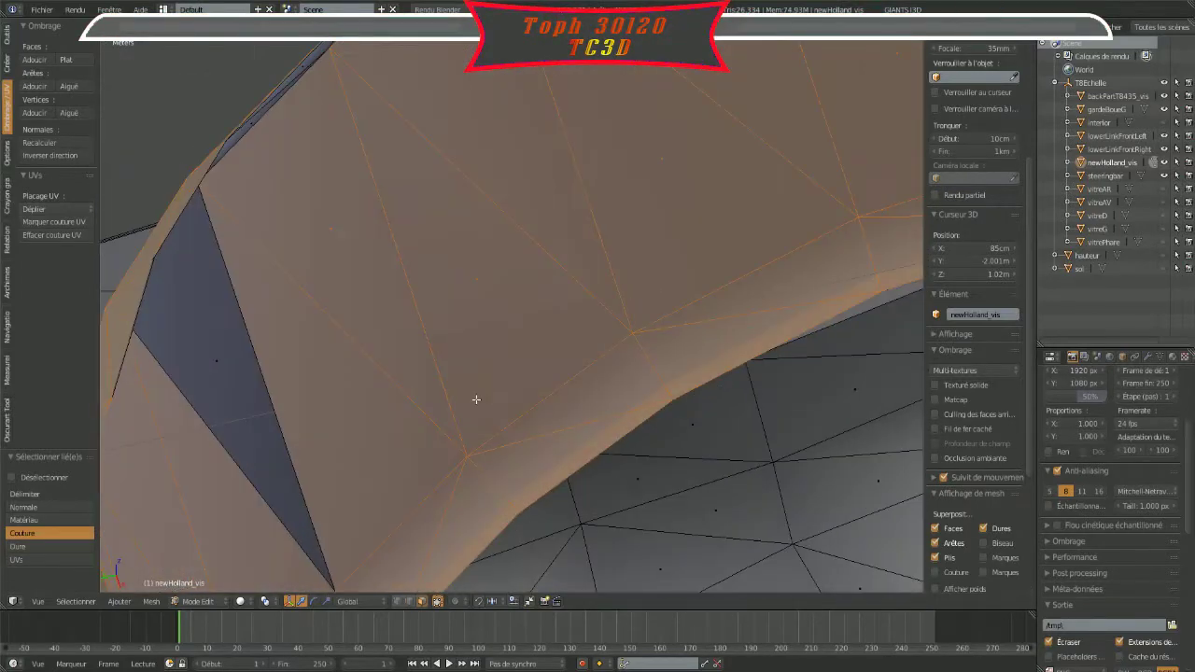
Step: Add the dark triangular faces, the narrow edge face and the lower dark faces
{"action": "right_click", "coordinate": [245, 394], "text": "shift"}
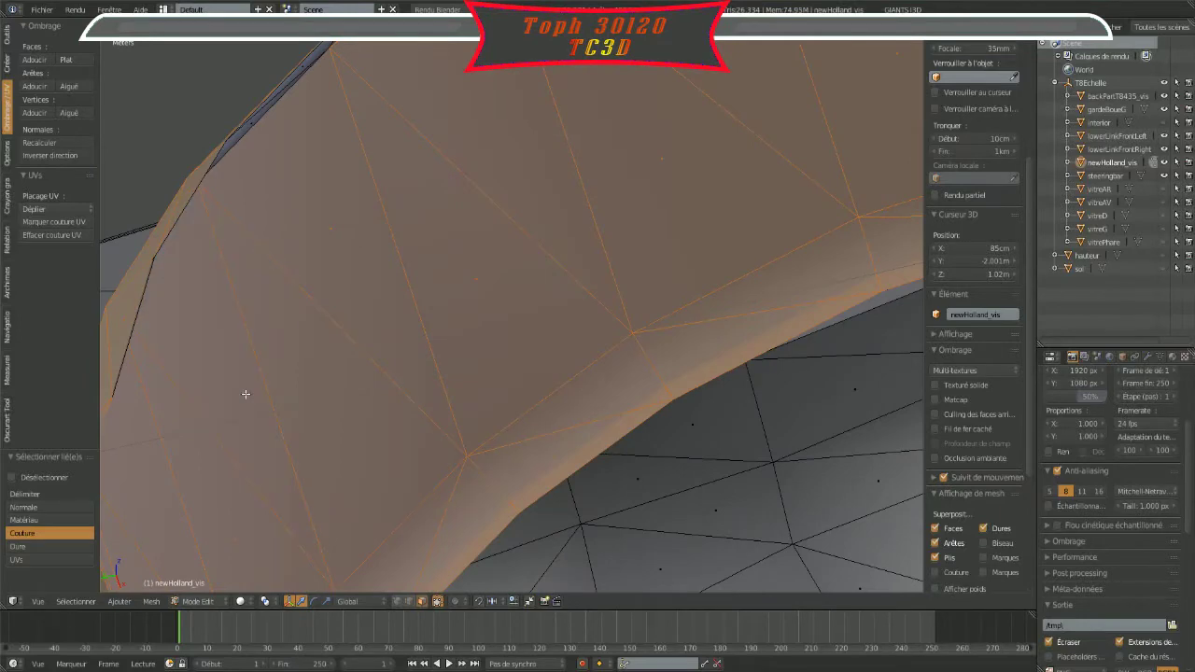
{"action": "mouse_move", "coordinate": [252, 117]}
{"action": "middle_mouse_down"}
{"action": "mouse_move", "coordinate": [355, 174]}
{"action": "mouse_move", "coordinate": [289, 187]}
{"action": "mouse_move", "coordinate": [286, 246]}
{"action": "mouse_move", "coordinate": [285, 221]}
{"action": "mouse_move", "coordinate": [246, 289]}
{"action": "mouse_move", "coordinate": [875, 141]}
{"action": "mouse_move", "coordinate": [876, 195]}
{"action": "middle_mouse_up"}
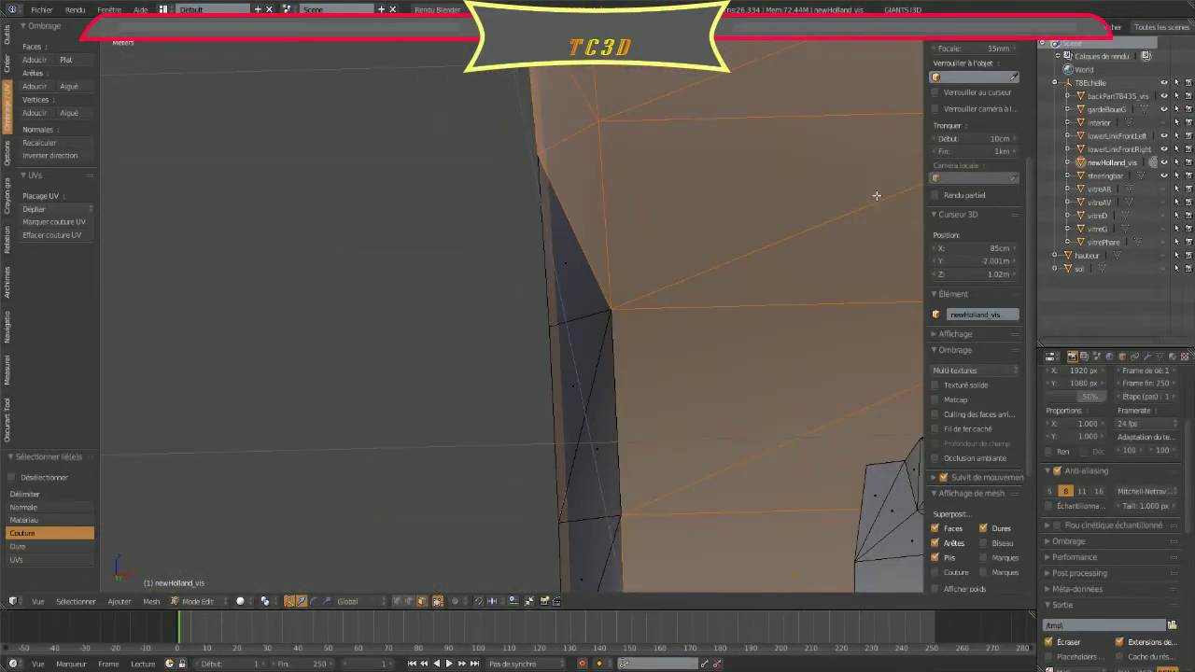
{"action": "right_click", "coordinate": [574, 386], "text": "shift"}
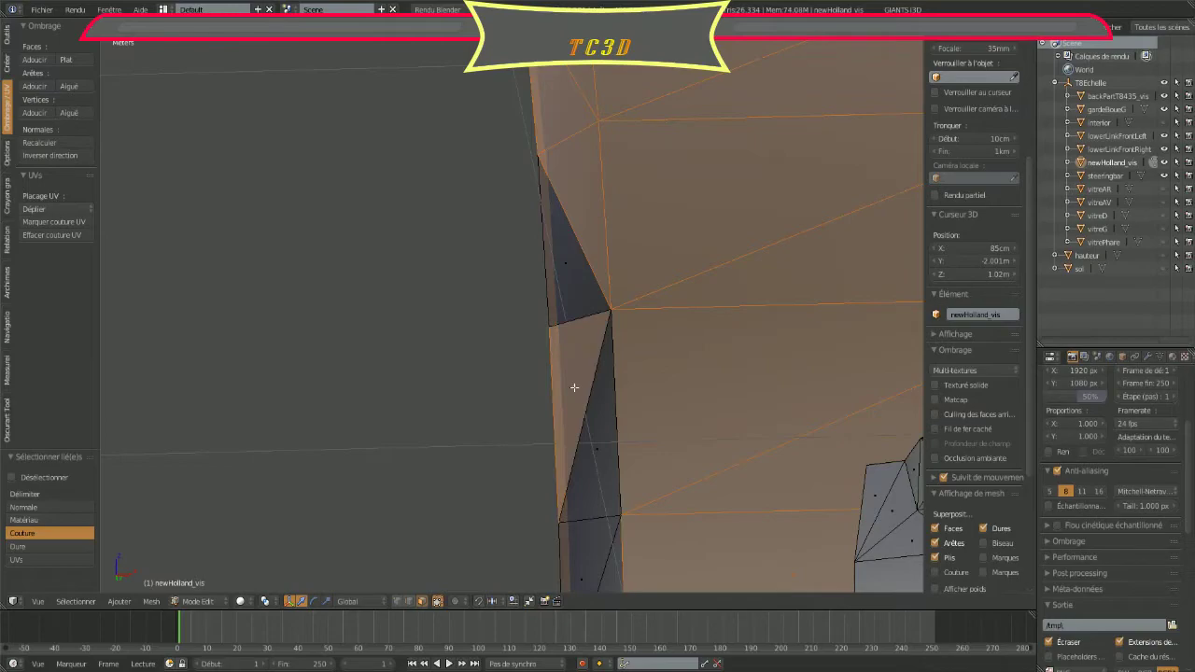
{"action": "right_click", "coordinate": [568, 267], "text": "shift"}
{"action": "right_click", "coordinate": [598, 443], "text": "shift"}
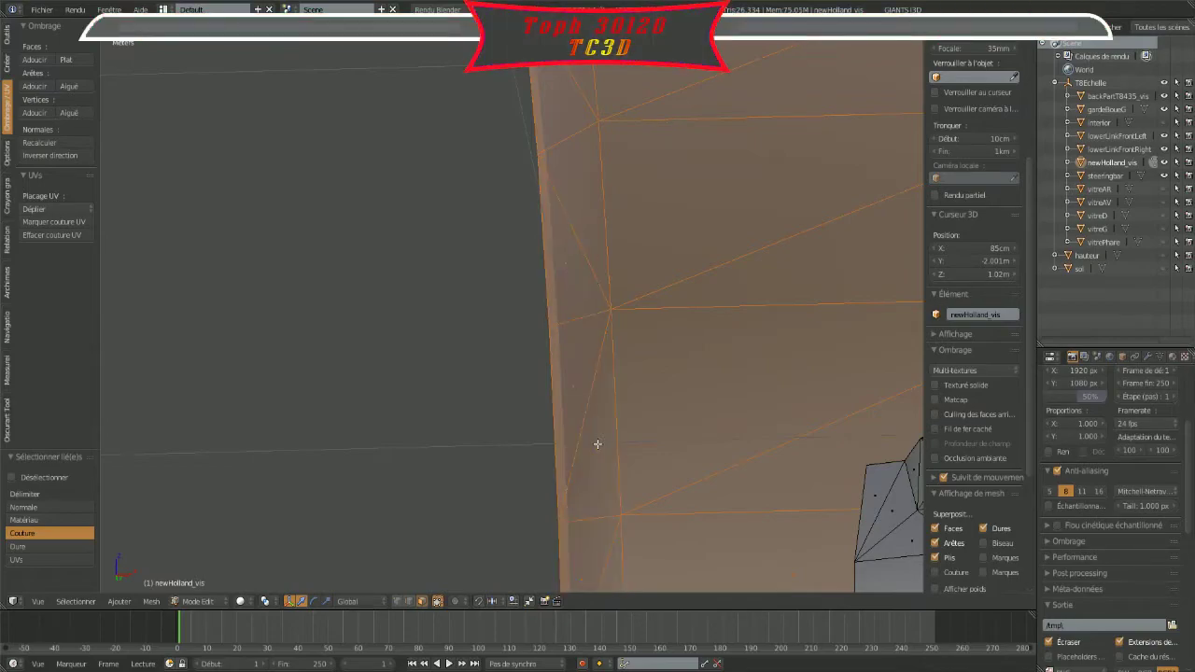
{"action": "scroll", "coordinate": [598, 444], "scroll_direction": "down", "scroll_amount": 6}
{"action": "mouse_move", "coordinate": [597, 444]}
{"action": "middle_mouse_down"}
{"action": "mouse_move", "coordinate": [720, 246]}
{"action": "mouse_move", "coordinate": [787, 259]}
{"action": "mouse_move", "coordinate": [760, 208]}
{"action": "mouse_move", "coordinate": [603, 298]}
{"action": "mouse_move", "coordinate": [620, 342]}
{"action": "middle_mouse_up"}
{"action": "scroll", "coordinate": [620, 342], "scroll_direction": "up", "scroll_amount": 3}
{"action": "scroll", "coordinate": [569, 337], "scroll_direction": "up", "scroll_amount": 2}
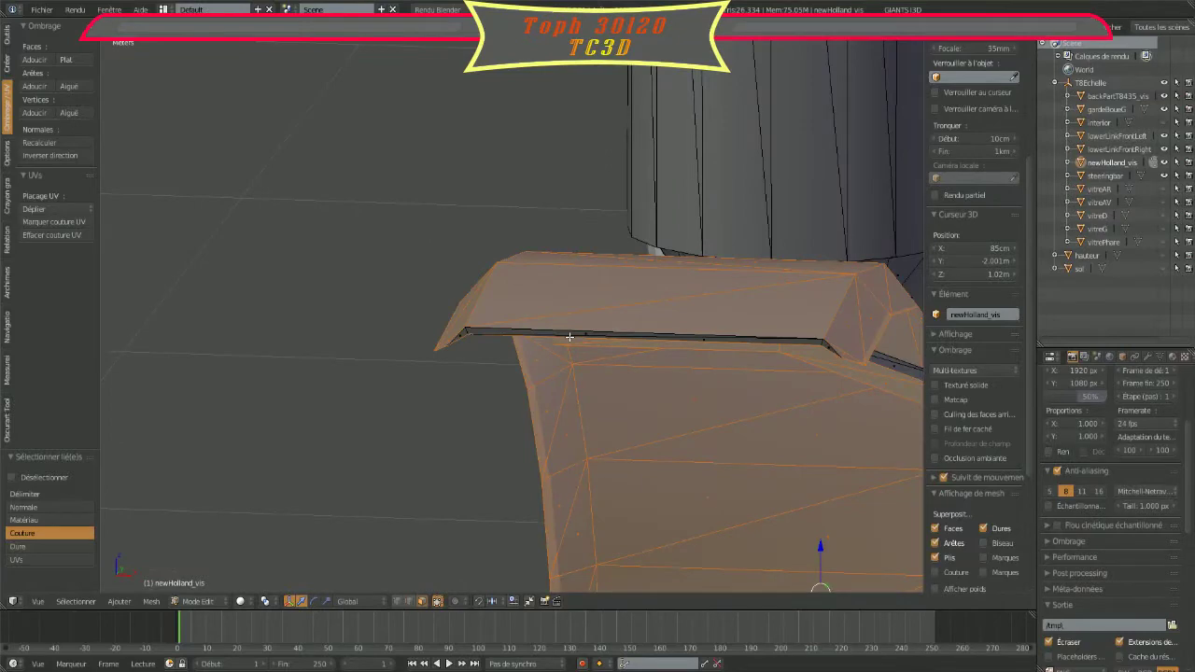
{"action": "mouse_move", "coordinate": [570, 337]}
{"action": "middle_mouse_down"}
{"action": "mouse_move", "coordinate": [513, 408]}
{"action": "mouse_move", "coordinate": [424, 340]}
{"action": "mouse_move", "coordinate": [619, 427]}
{"action": "mouse_move", "coordinate": [402, 213]}
{"action": "middle_mouse_up"}
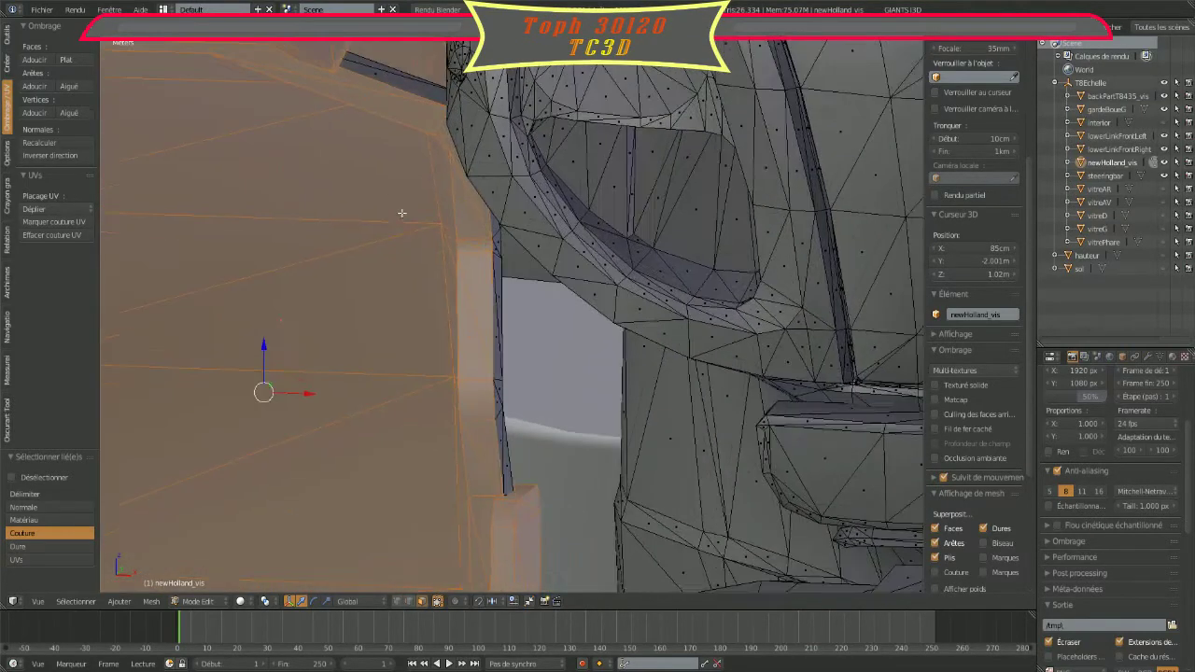
Step: Add the remaining fender edge faces and the connected face strip to the selection
{"action": "right_click", "coordinate": [502, 400], "text": "shift"}
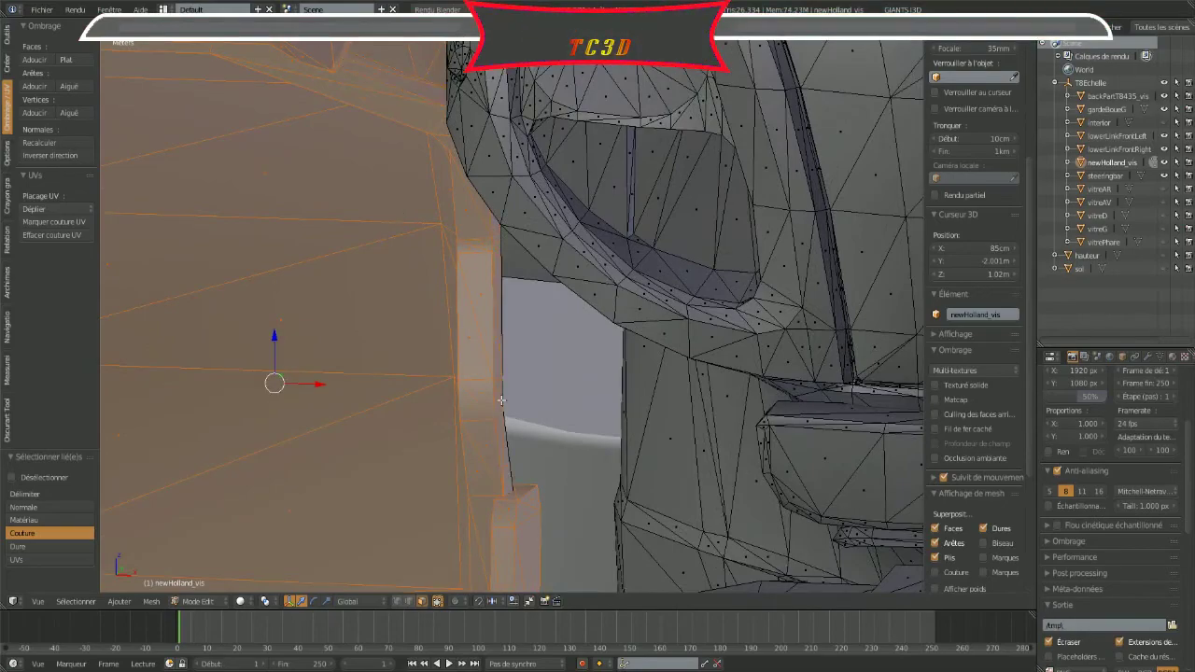
{"action": "middle_click_drag", "start_coordinate": [501, 401], "coordinate": [712, 286]}
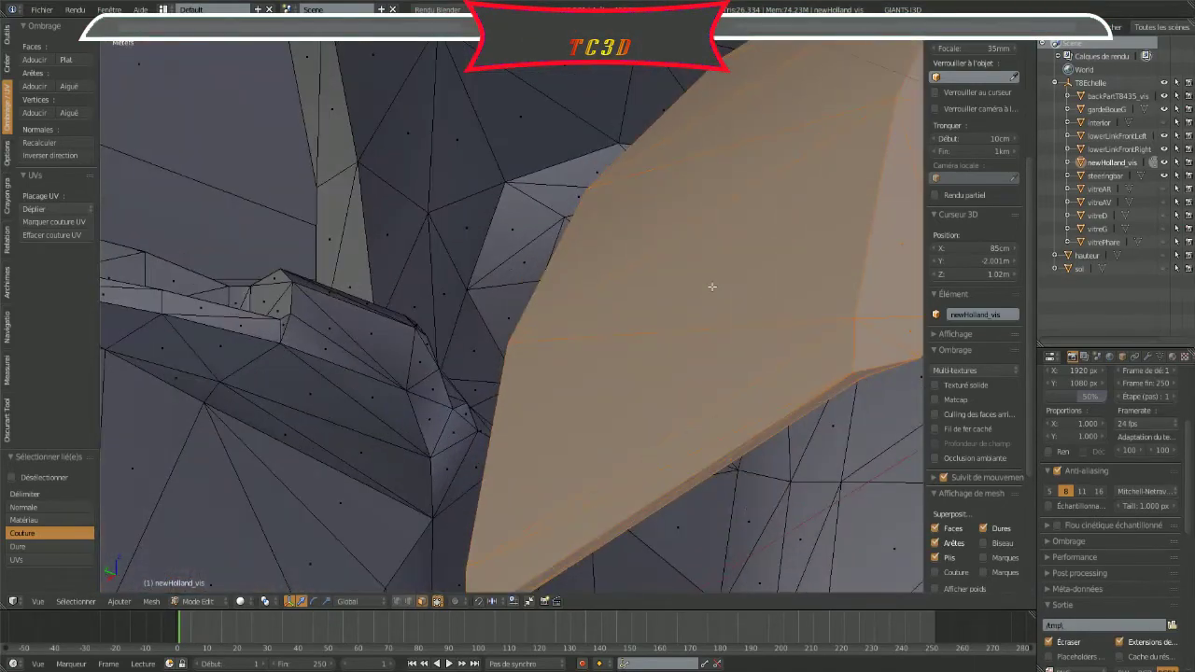
{"action": "middle_click_drag", "start_coordinate": [712, 287], "coordinate": [253, 108]}
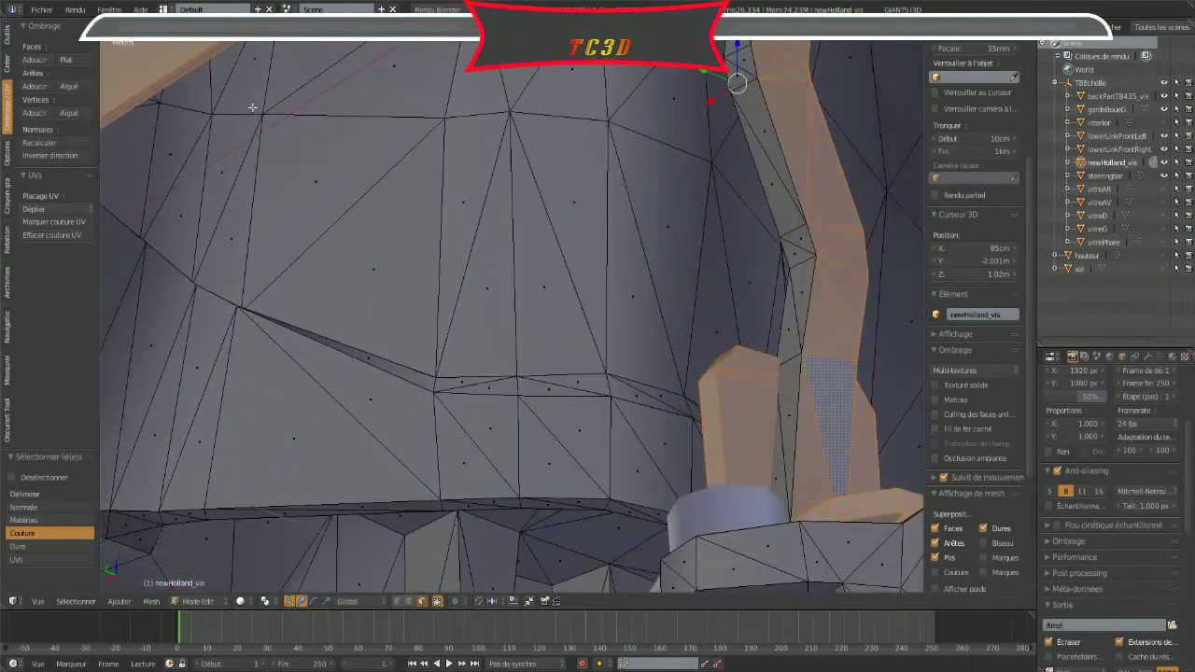
{"action": "key", "text": "l"}
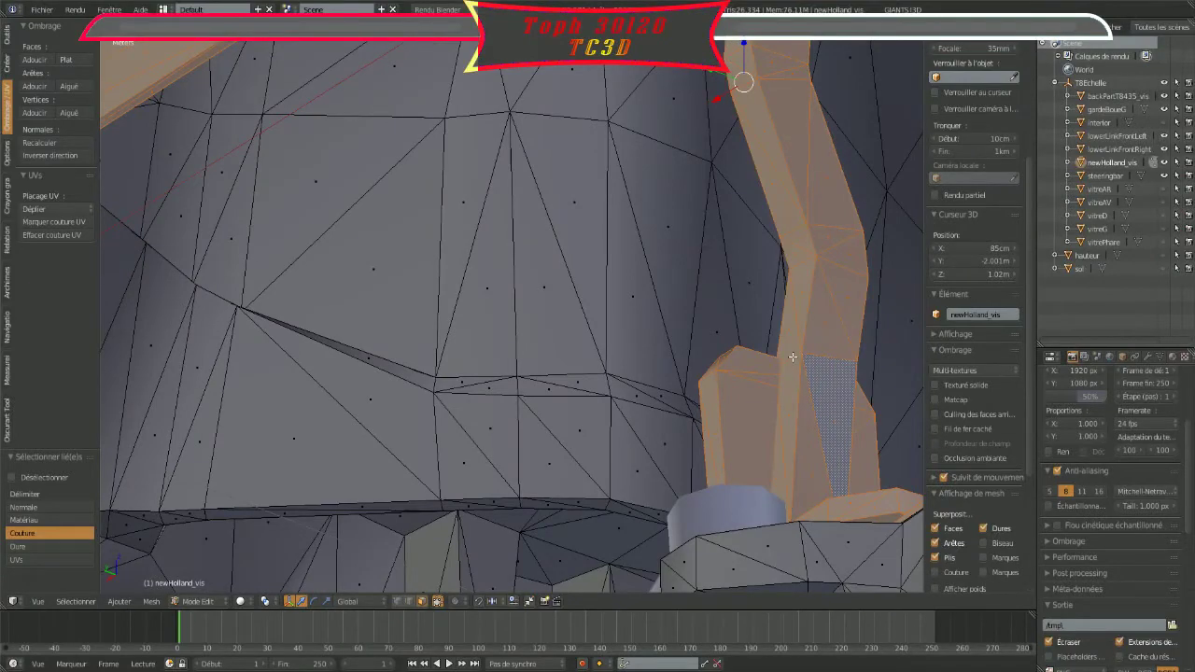
{"action": "mouse_move", "coordinate": [792, 356]}
{"action": "middle_mouse_down"}
{"action": "mouse_move", "coordinate": [787, 469]}
{"action": "mouse_move", "coordinate": [576, 397]}
{"action": "middle_mouse_up"}
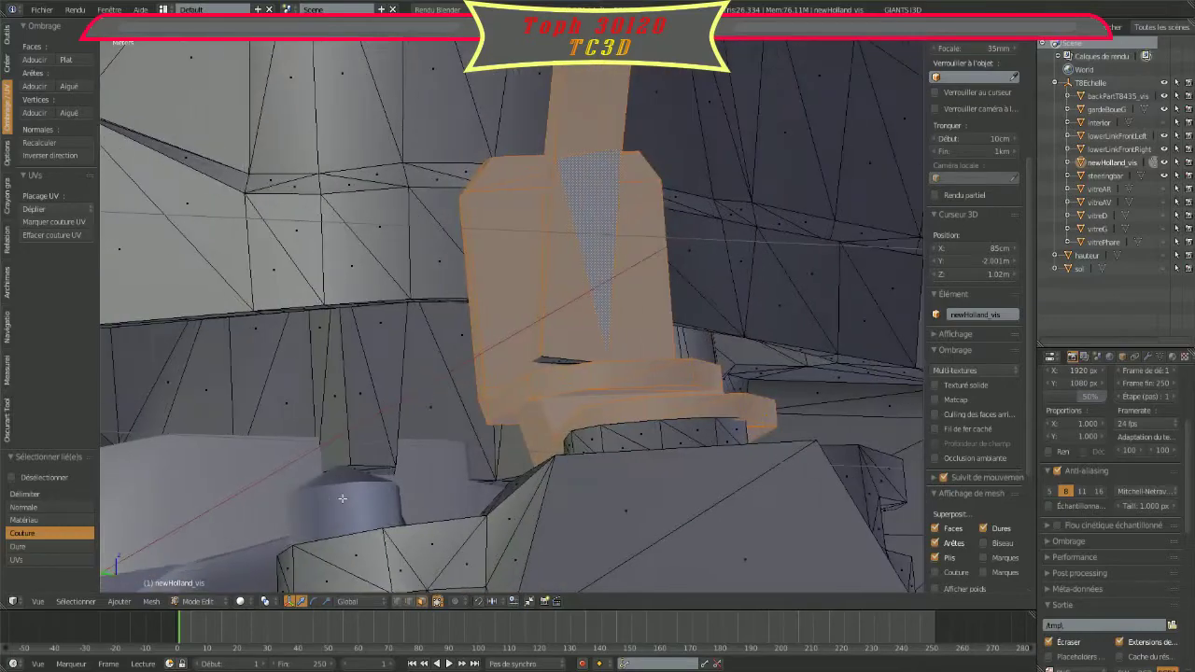
{"action": "scroll", "coordinate": [576, 397], "scroll_direction": "up", "scroll_amount": 2}
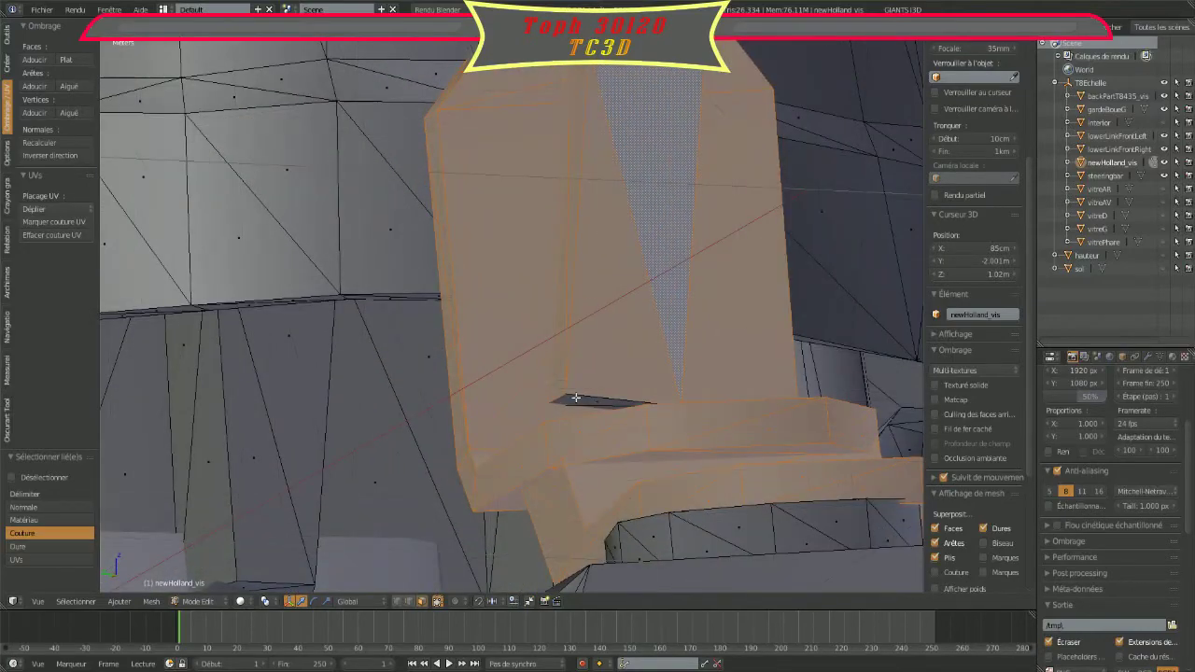
{"action": "scroll", "coordinate": [576, 398], "scroll_direction": "down", "scroll_amount": 3}
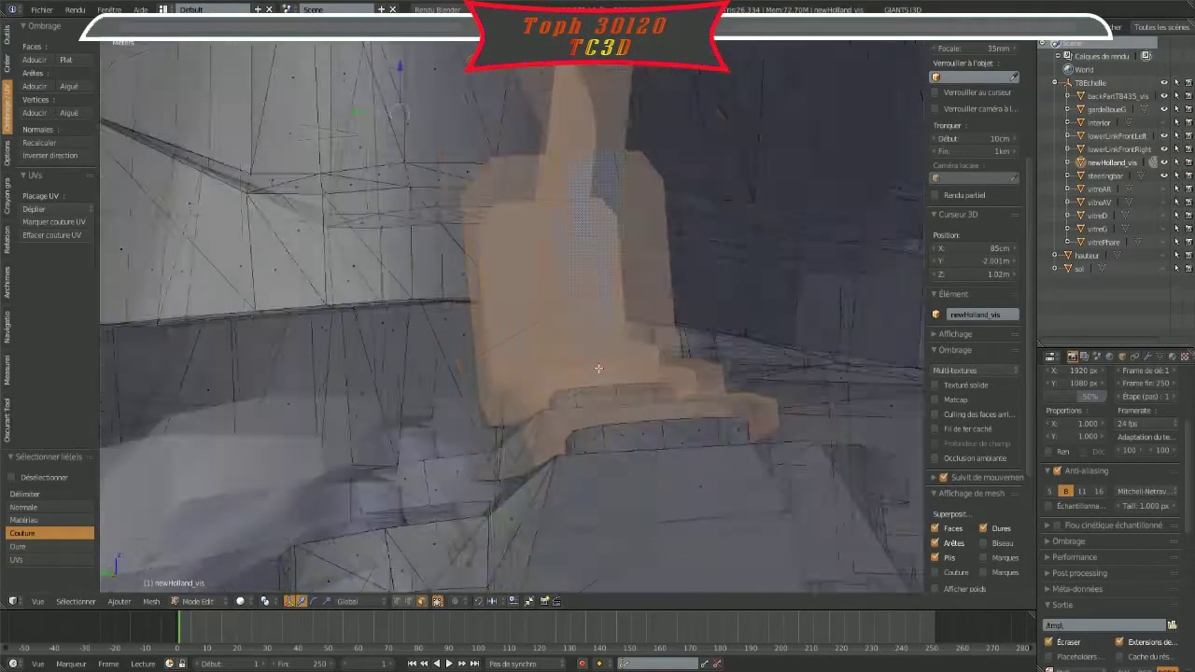
{"action": "mouse_move", "coordinate": [598, 369]}
{"action": "middle_mouse_down"}
{"action": "mouse_move", "coordinate": [712, 278]}
{"action": "mouse_move", "coordinate": [615, 297]}
{"action": "mouse_move", "coordinate": [506, 340]}
{"action": "middle_mouse_up"}
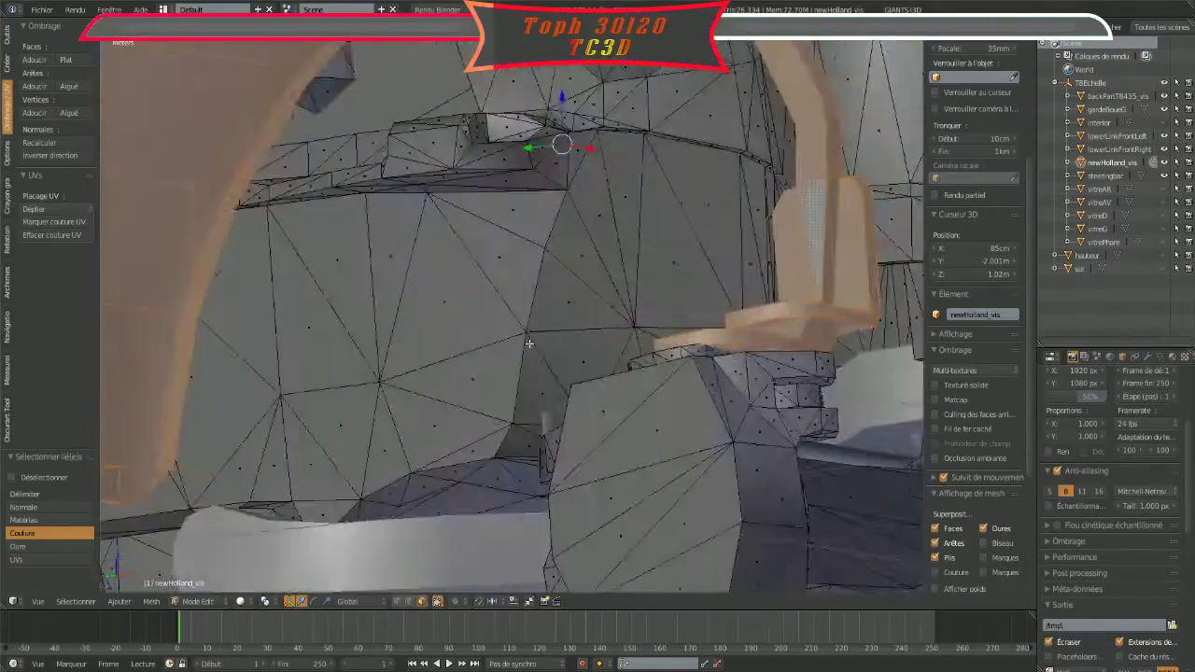
{"action": "middle_click_drag", "start_coordinate": [506, 340], "coordinate": [640, 426]}
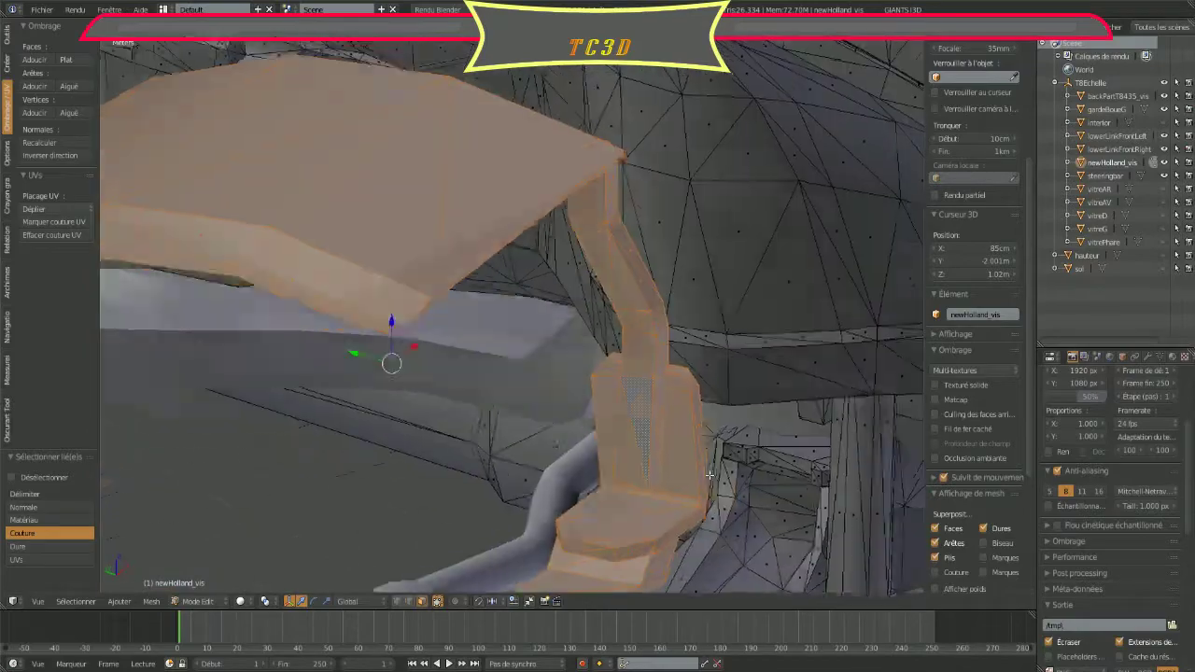
{"action": "middle_click_drag", "start_coordinate": [639, 426], "coordinate": [709, 475]}
Step: Inspect the step and support column in wireframe, then return to solid shading
{"action": "key", "text": "z"}
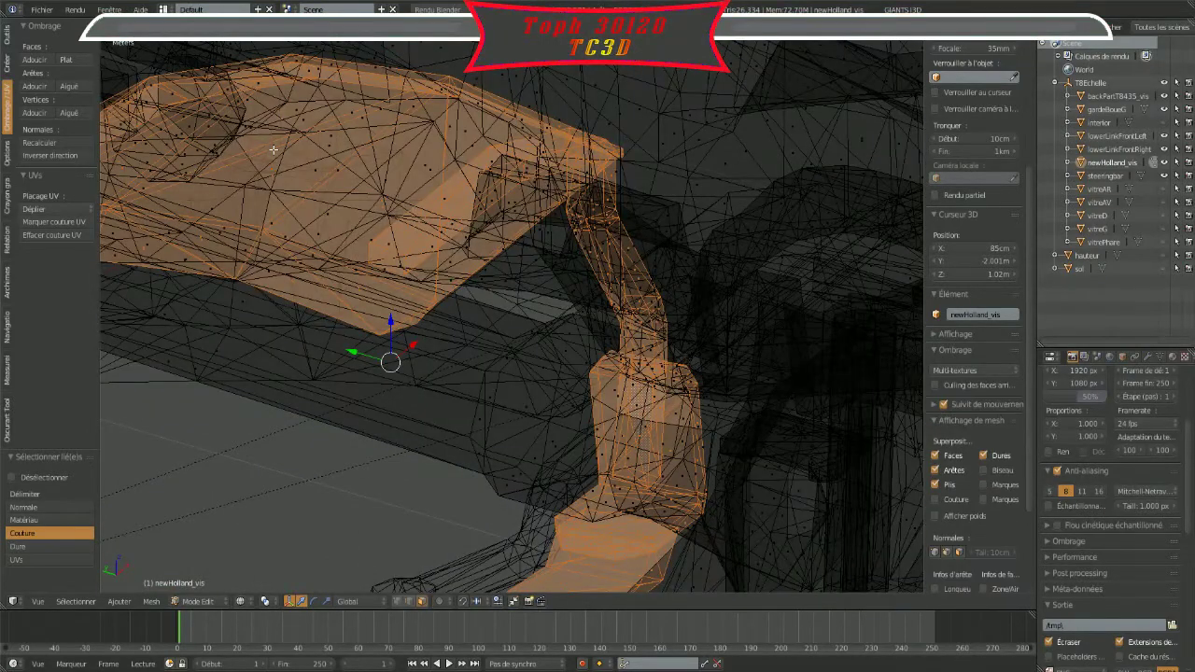
{"action": "scroll", "coordinate": [459, 249], "scroll_direction": "up", "scroll_amount": 2}
{"action": "scroll", "coordinate": [458, 355], "scroll_direction": "up", "scroll_amount": 2}
{"action": "scroll", "coordinate": [435, 342], "scroll_direction": "up", "scroll_amount": 2}
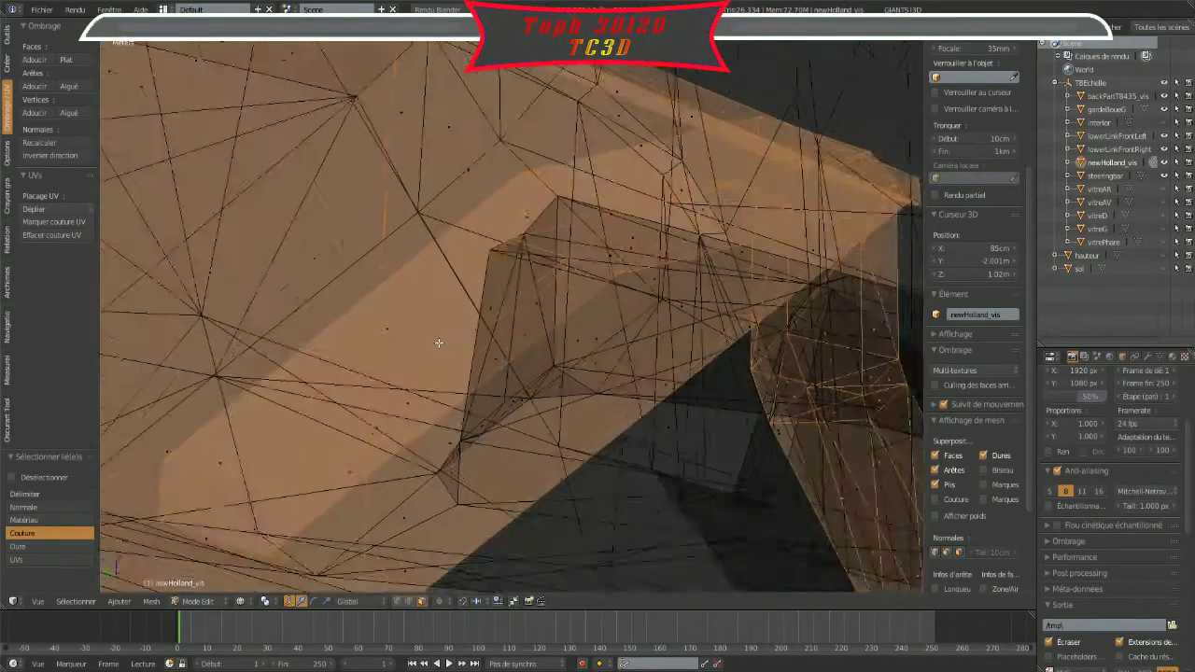
{"action": "scroll", "coordinate": [438, 343], "scroll_direction": "up", "scroll_amount": 1}
{"action": "scroll", "coordinate": [437, 343], "scroll_direction": "down", "scroll_amount": 2}
{"action": "scroll", "coordinate": [438, 342], "scroll_direction": "down", "scroll_amount": 3}
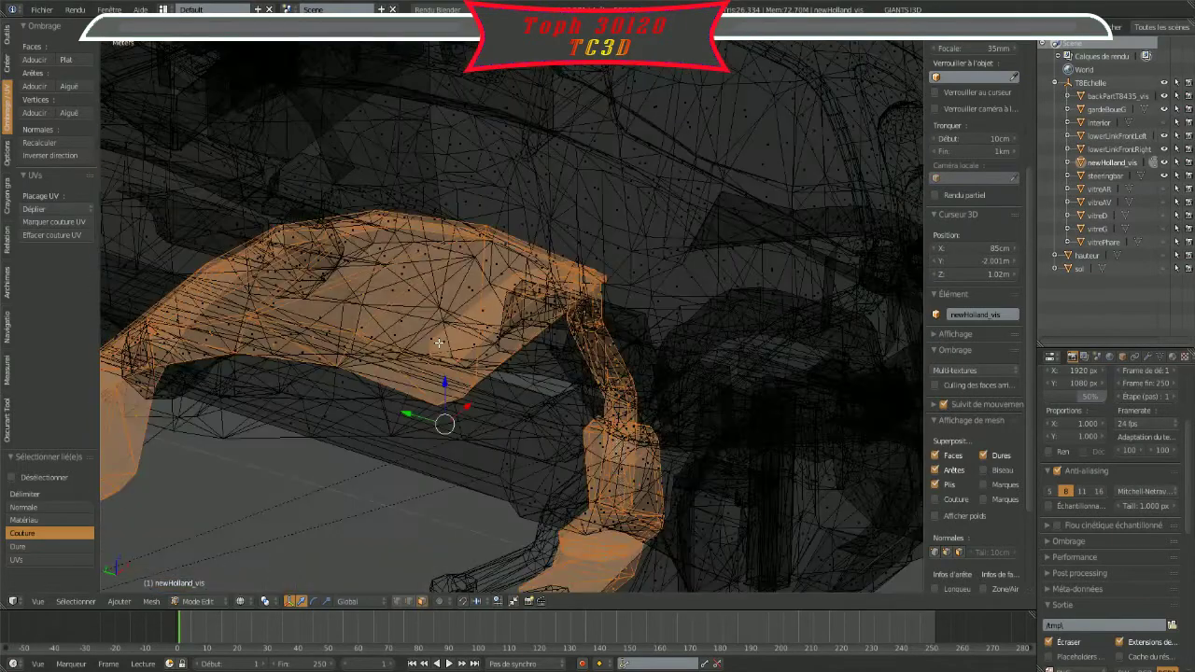
{"action": "key", "text": "z"}
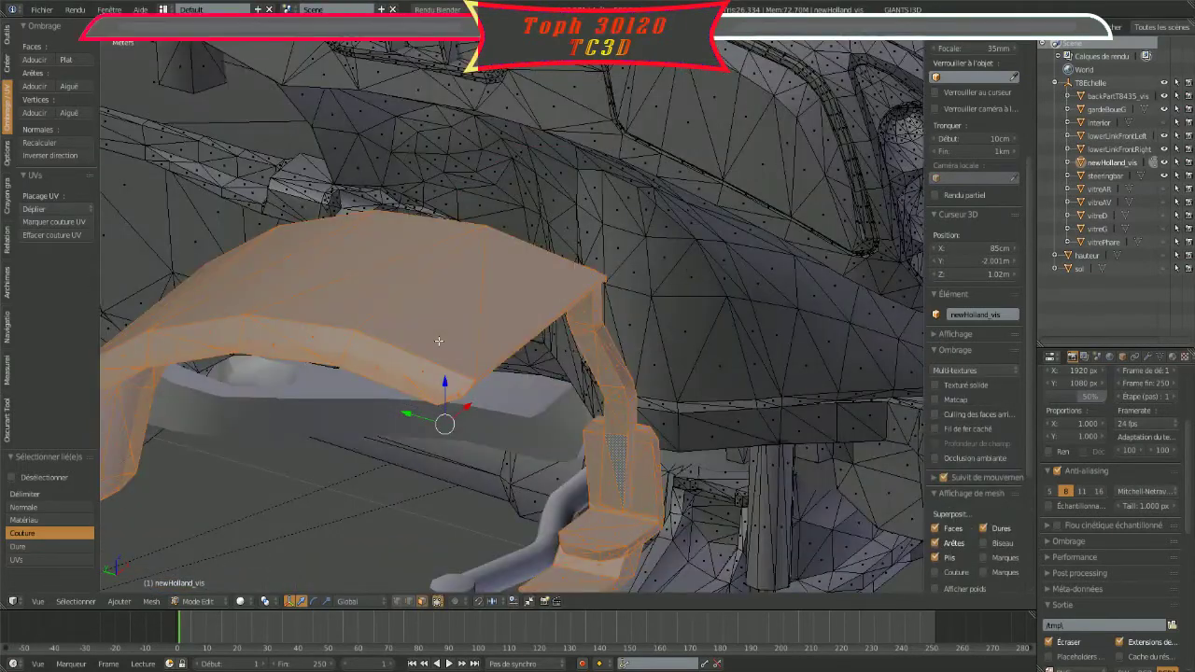
Step: Test-move the selection about -8.949 cm along Y to check it, then undo
{"action": "key", "text": "g"}
{"action": "key", "text": "y"}
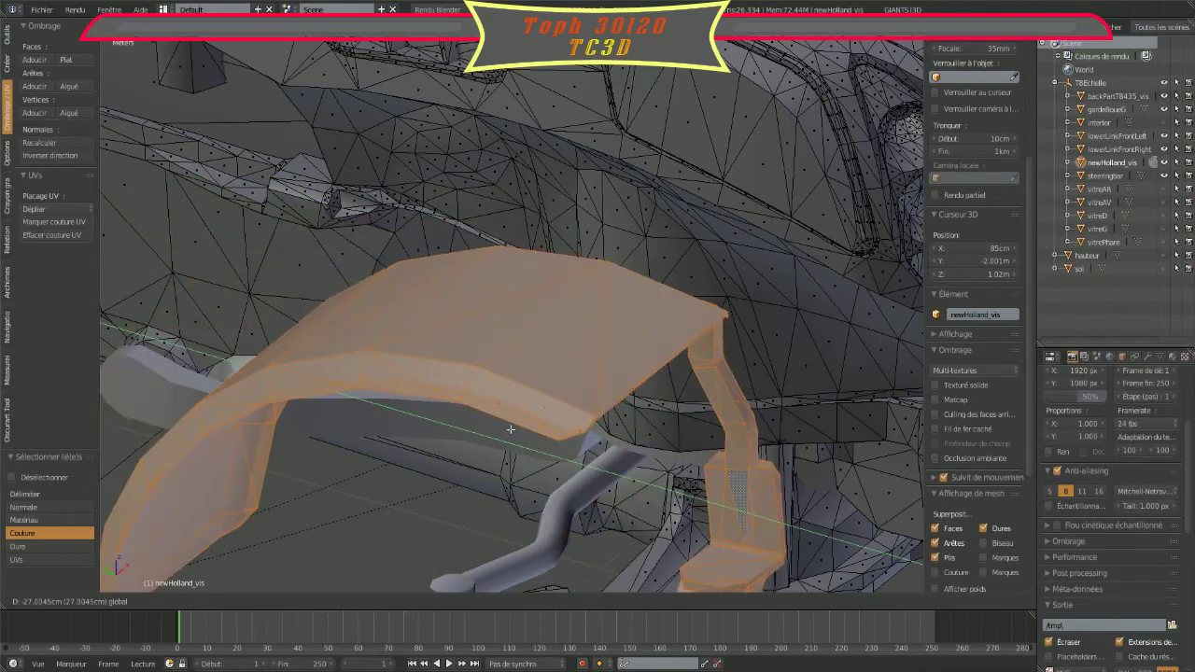
{"action": "left_click", "coordinate": [616, 458]}
{"action": "mouse_move", "coordinate": [616, 458]}
{"action": "middle_mouse_down"}
{"action": "mouse_move", "coordinate": [759, 287]}
{"action": "mouse_move", "coordinate": [822, 327]}
{"action": "mouse_move", "coordinate": [688, 360]}
{"action": "mouse_move", "coordinate": [594, 448]}
{"action": "mouse_move", "coordinate": [639, 481]}
{"action": "middle_mouse_up"}
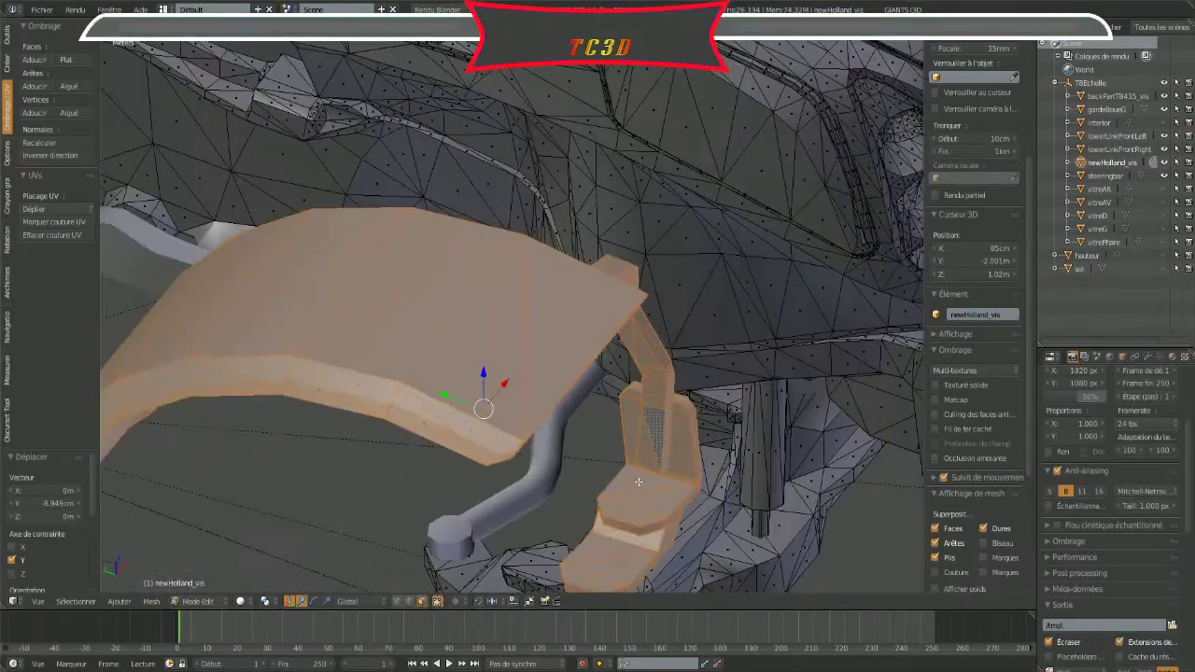
{"action": "key", "text": "ctrl+z"}
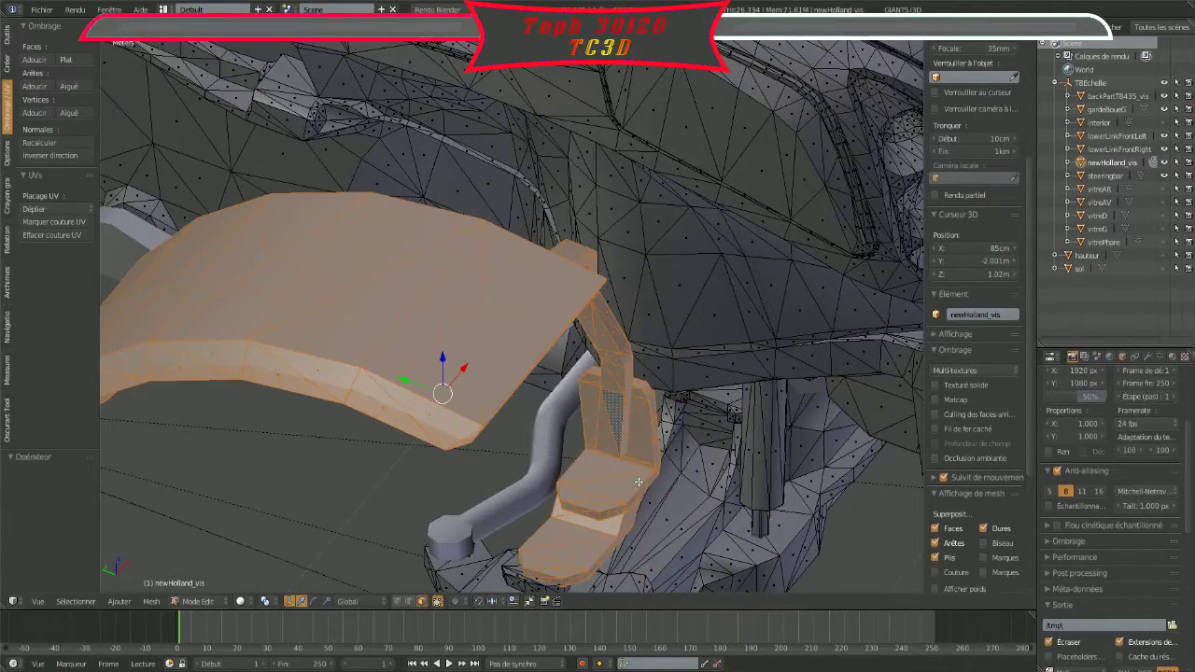
{"action": "middle_click_drag", "start_coordinate": [639, 481], "coordinate": [573, 421]}
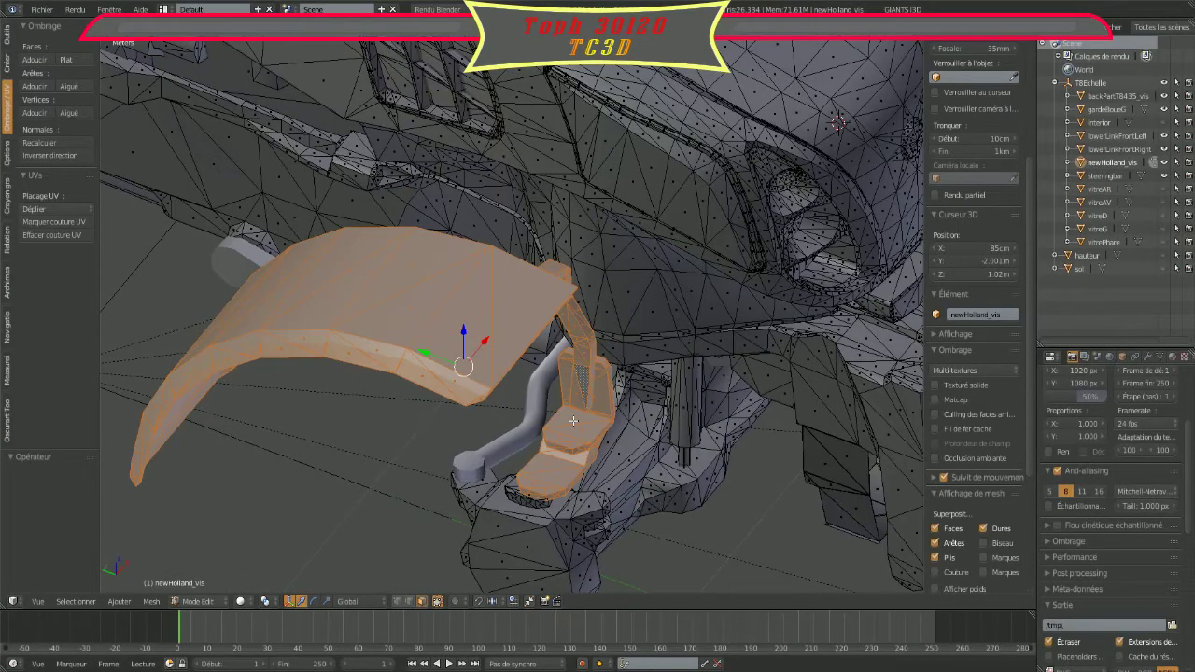
Step: Separate the selected fender faces via P > Selection and rename newHolland_vis.001 to gardeBoueD
{"action": "key", "text": "p"}
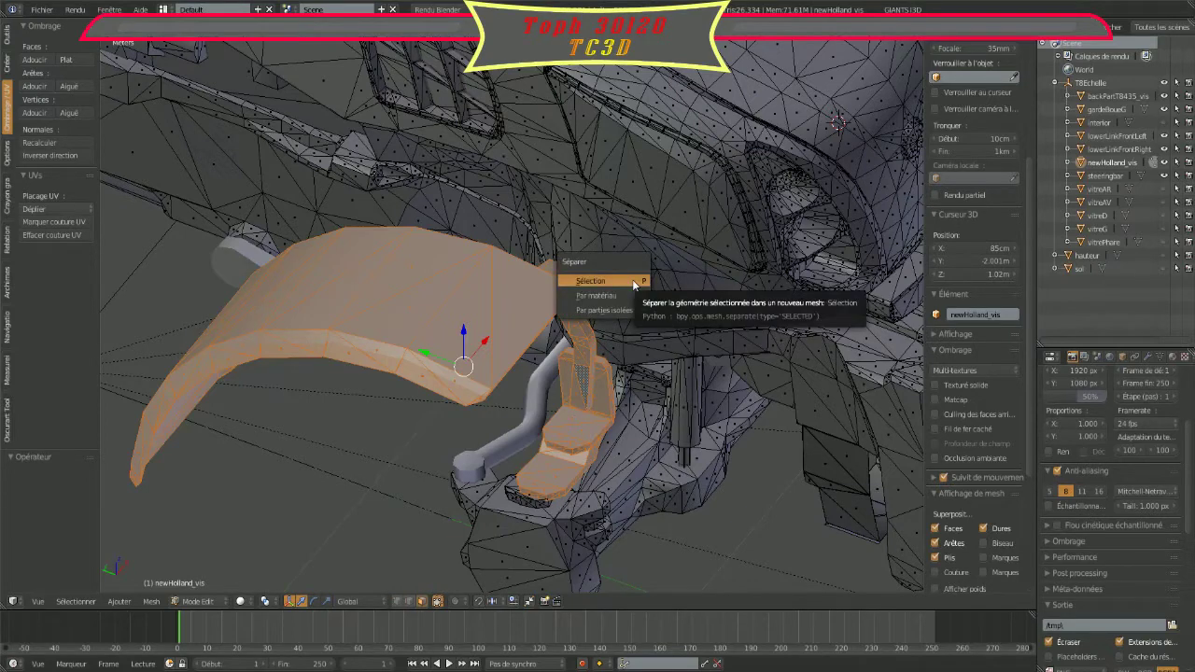
{"action": "left_click", "coordinate": [632, 279]}
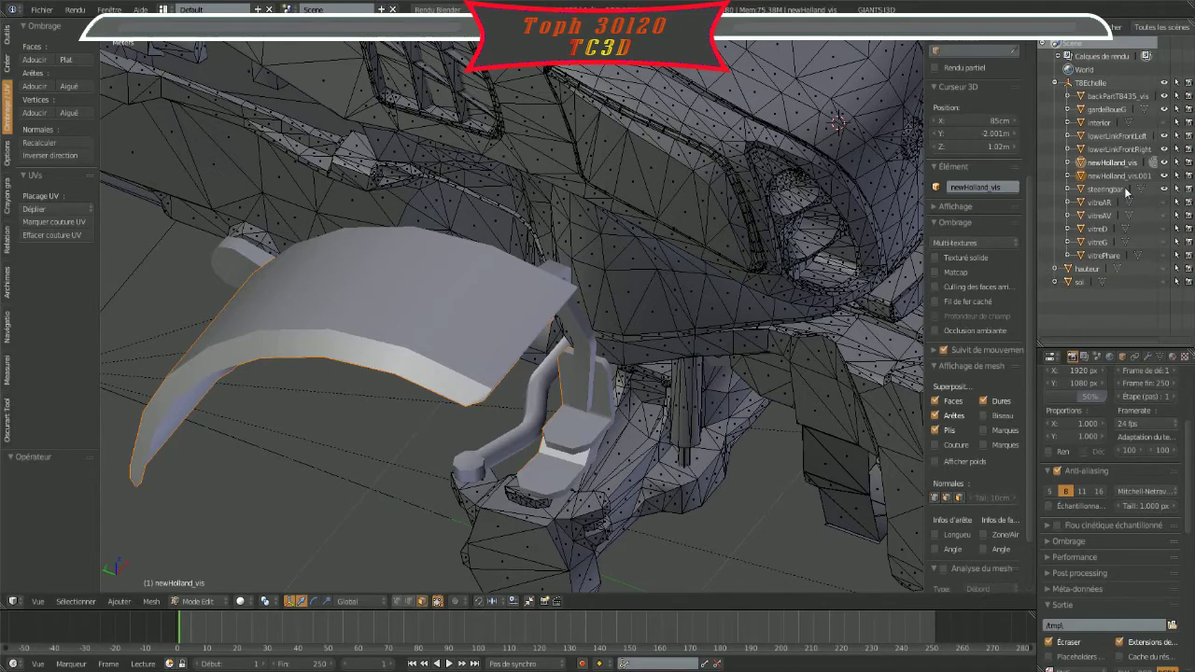
{"action": "left_click", "coordinate": [1114, 178]}
{"action": "double_click", "coordinate": [1114, 178]}
{"action": "type", "text": "gardeBoueD"}
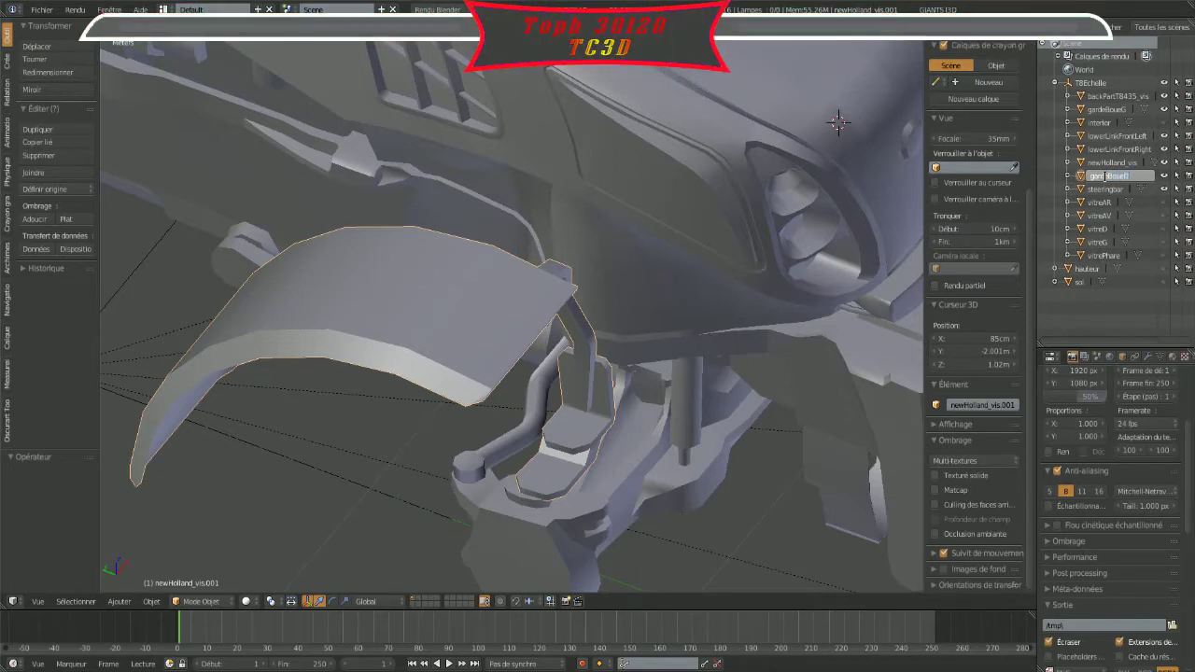
{"action": "key", "text": "Return"}
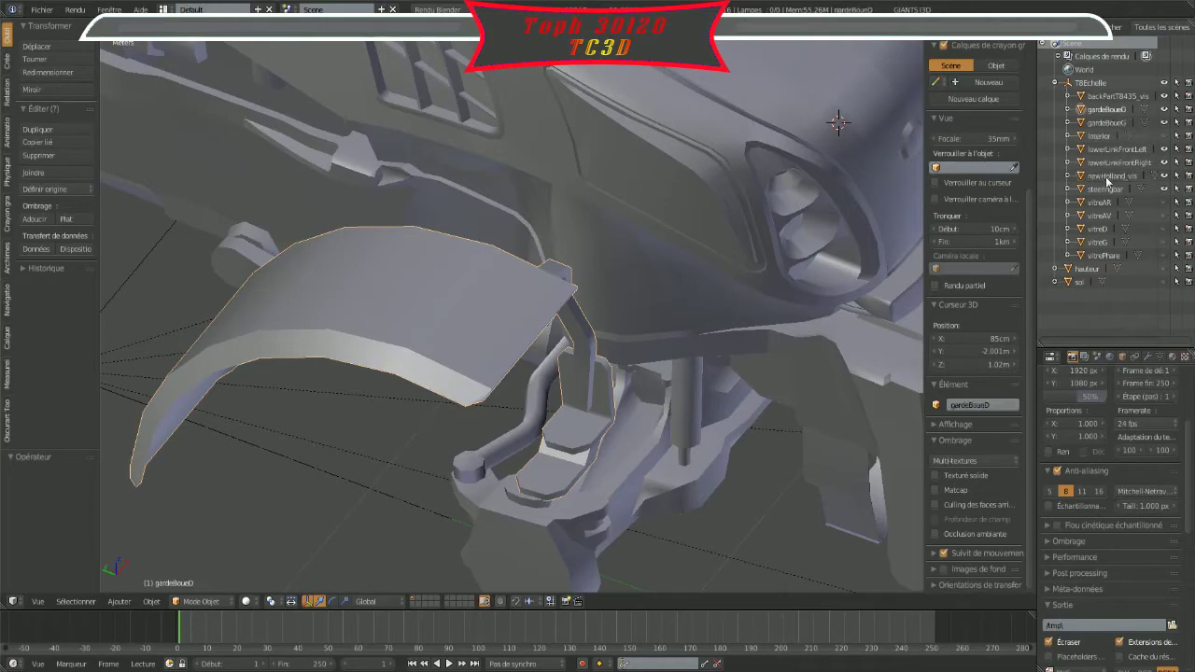
{"action": "mouse_move", "coordinate": [842, 179]}
{"action": "middle_mouse_down"}
{"action": "mouse_move", "coordinate": [570, 405]}
{"action": "mouse_move", "coordinate": [561, 443]}
{"action": "mouse_move", "coordinate": [595, 459]}
{"action": "mouse_move", "coordinate": [466, 435]}
{"action": "mouse_move", "coordinate": [475, 421]}
{"action": "mouse_move", "coordinate": [461, 418]}
{"action": "mouse_move", "coordinate": [487, 429]}
{"action": "middle_mouse_up"}
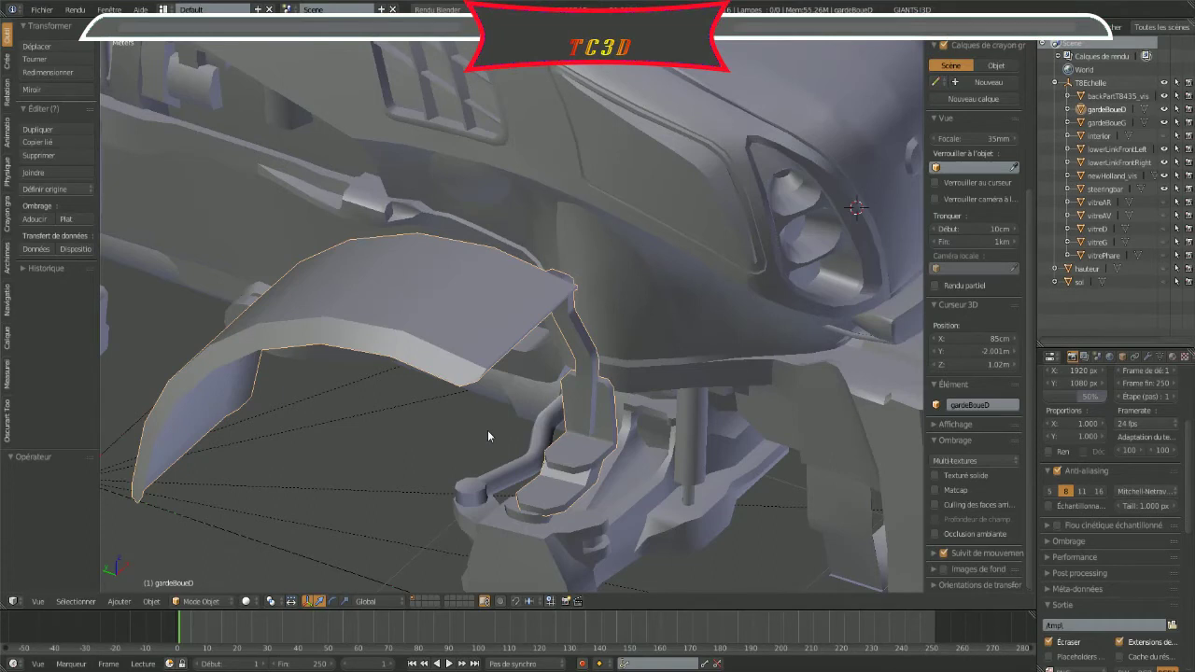
Step: Negate the 3D cursor's X value to place it at -85 cm
{"action": "left_click_drag", "start_coordinate": [1034, 428], "coordinate": [1030, 451]}
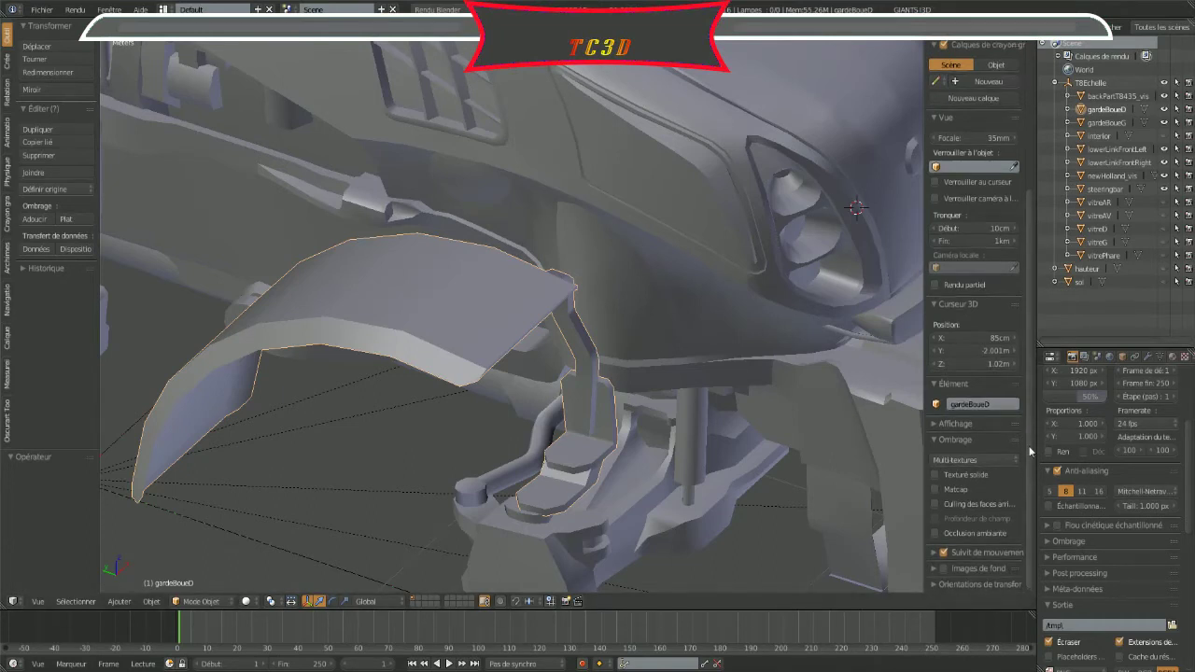
{"action": "left_click", "coordinate": [976, 338]}
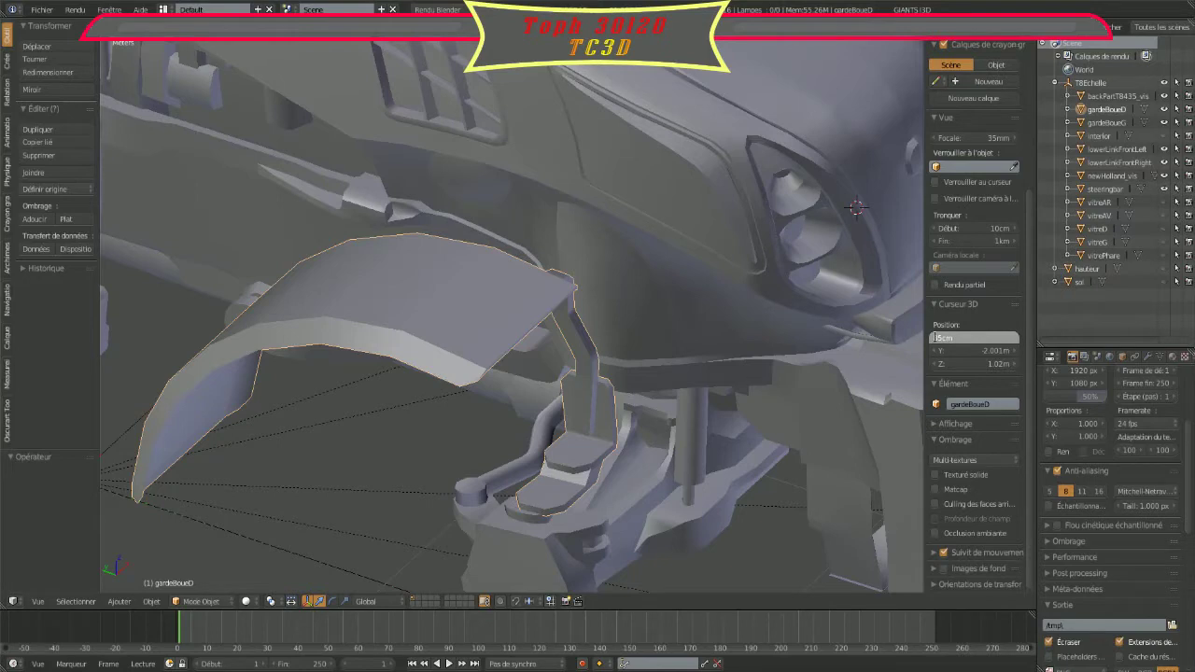
{"action": "key", "text": "Home"}
{"action": "type", "text": "-"}
{"action": "key", "text": "Return"}
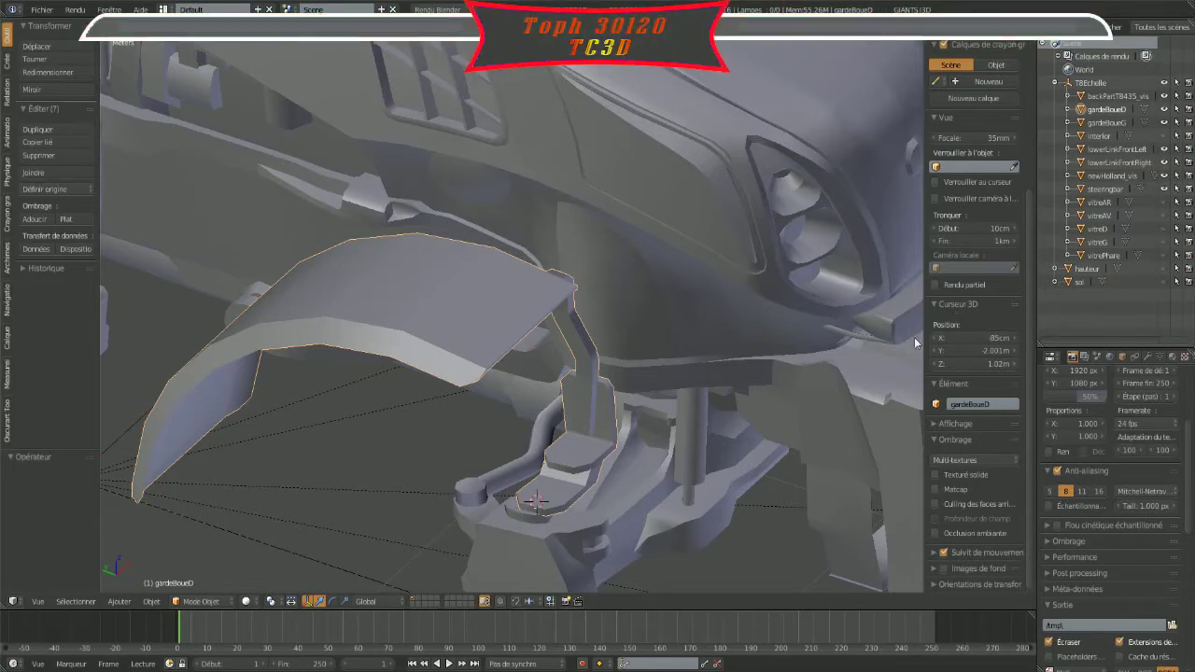
Step: Set gardeBoueD's origin to the 3D cursor at its bracket and check it
{"action": "left_click", "coordinate": [42, 190]}
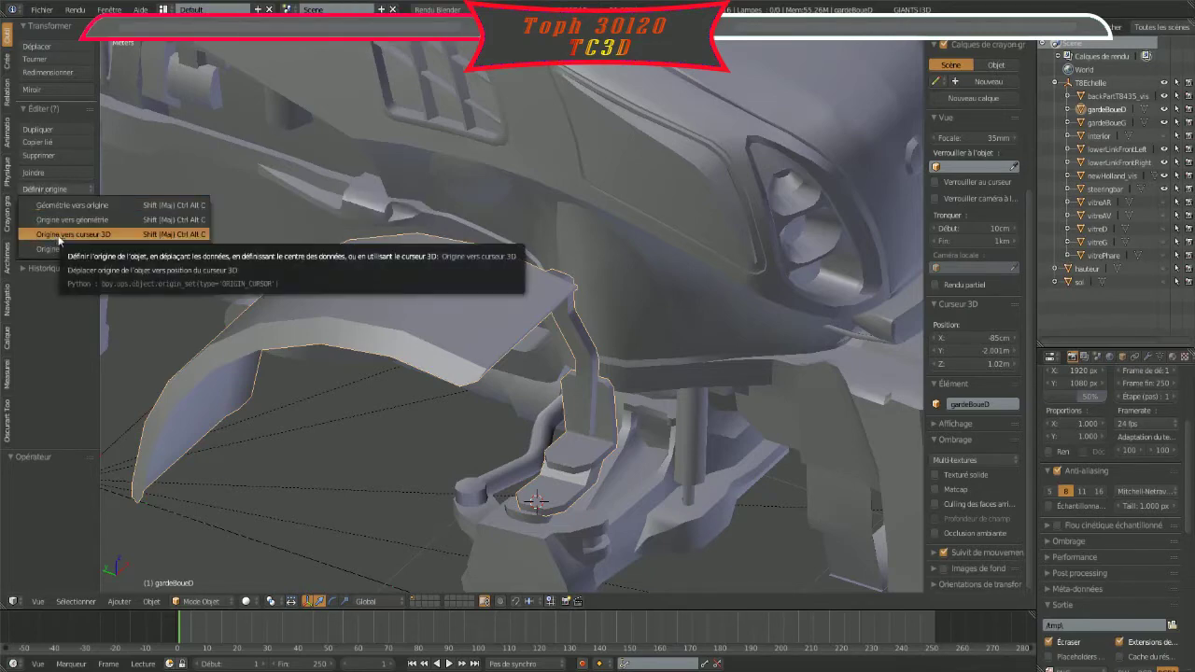
{"action": "left_click", "coordinate": [57, 237]}
{"action": "mouse_move", "coordinate": [104, 326]}
{"action": "middle_mouse_down"}
{"action": "mouse_move", "coordinate": [389, 416]}
{"action": "mouse_move", "coordinate": [490, 438]}
{"action": "mouse_move", "coordinate": [624, 441]}
{"action": "middle_mouse_up"}
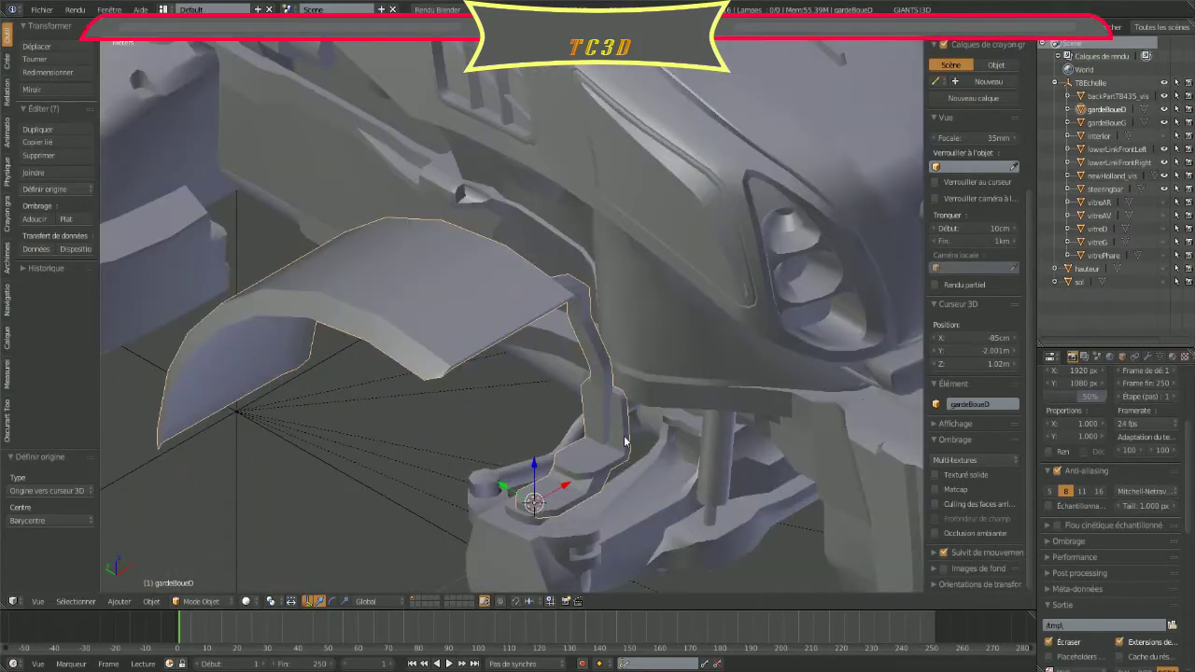
{"action": "middle_click_drag", "start_coordinate": [625, 442], "coordinate": [448, 447]}
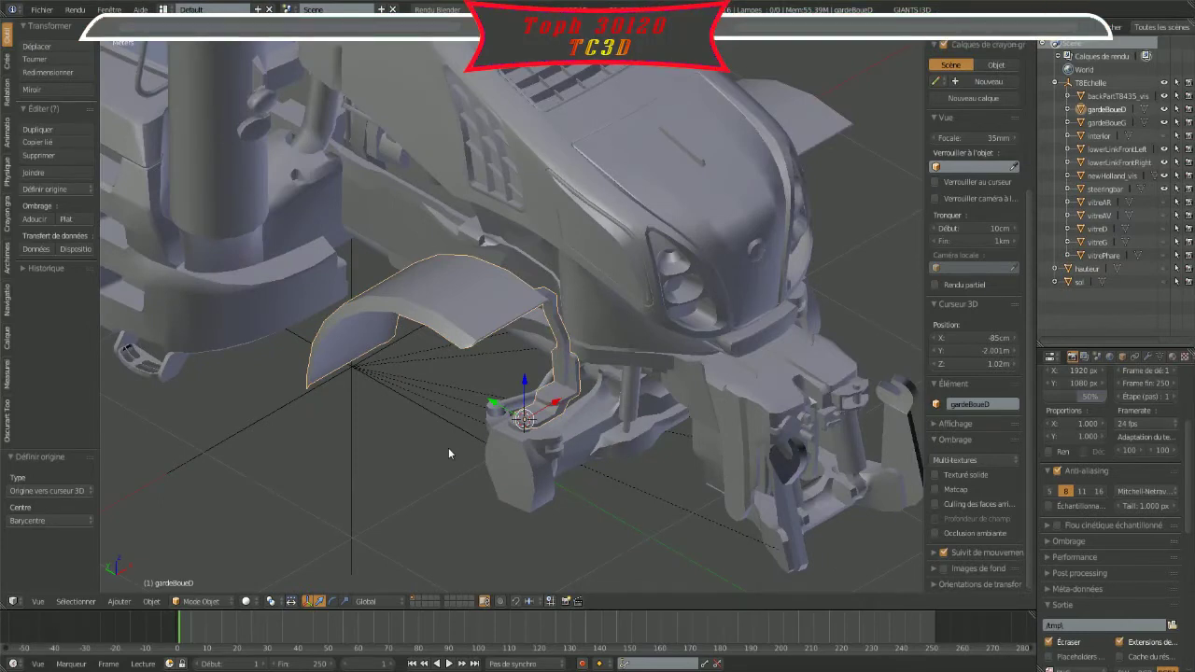
{"action": "key", "text": "shift+ctrl+alt+c"}
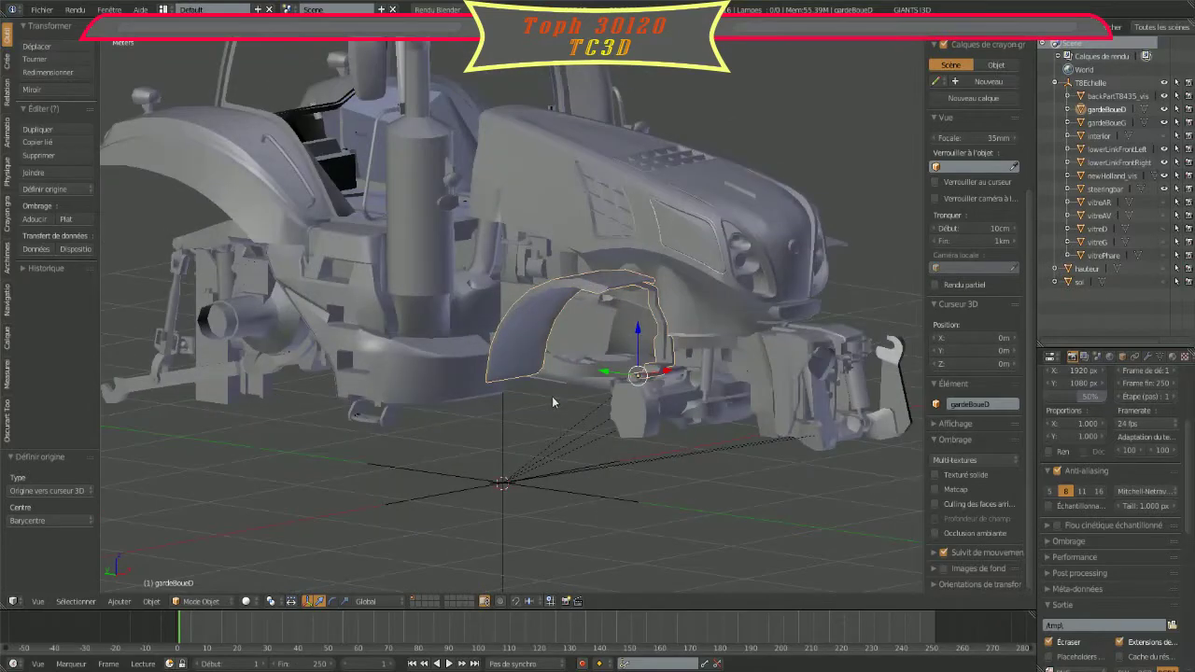
Step: Frame the tractor front and select the newHolland_vis body
{"action": "middle_click_drag", "start_coordinate": [552, 396], "coordinate": [787, 444]}
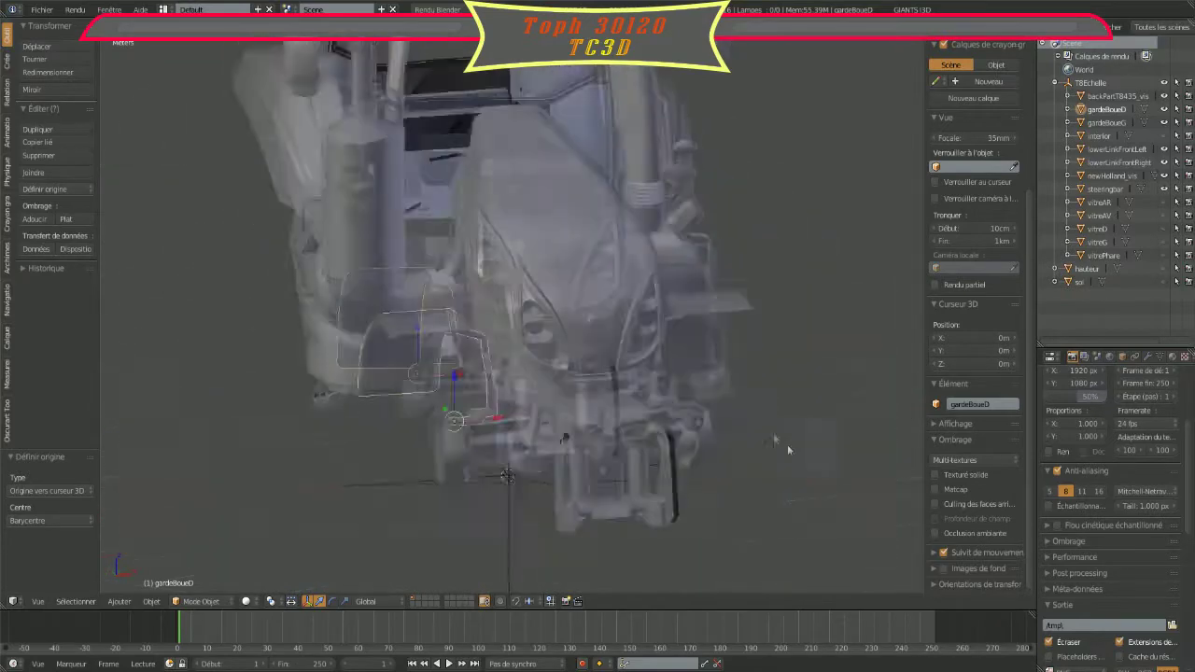
{"action": "scroll", "coordinate": [791, 442], "scroll_direction": "up", "scroll_amount": 3}
{"action": "scroll", "coordinate": [611, 426], "scroll_direction": "up", "scroll_amount": 3}
{"action": "scroll", "coordinate": [616, 434], "scroll_direction": "down", "scroll_amount": 2}
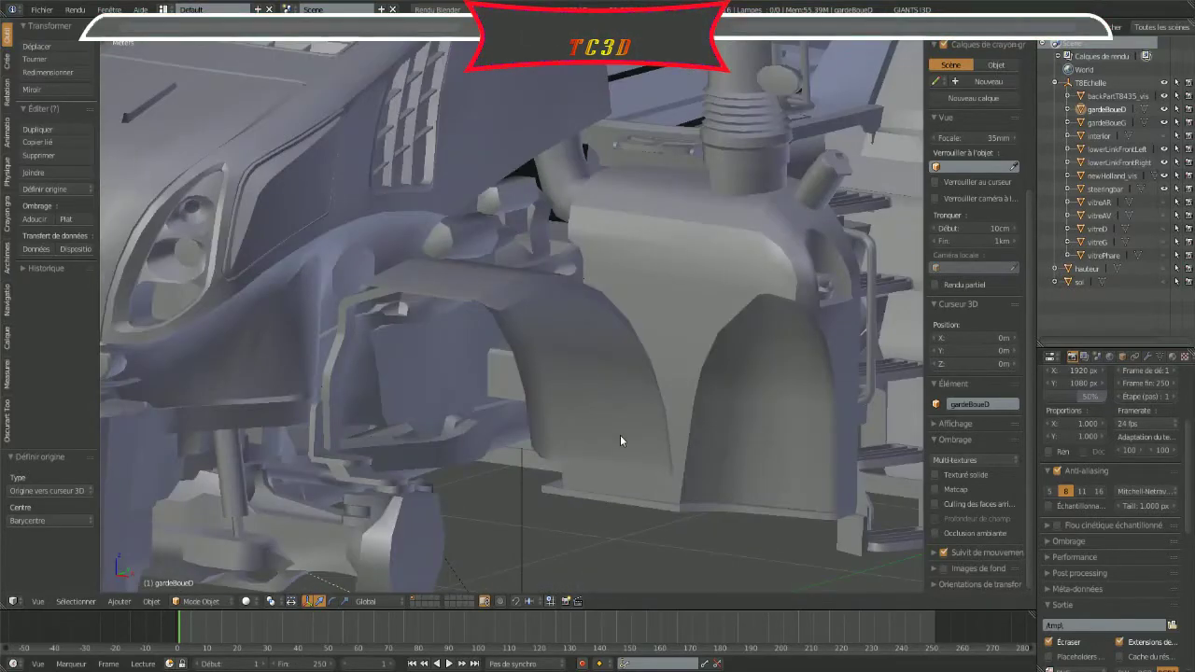
{"action": "middle_click_drag", "start_coordinate": [619, 435], "coordinate": [740, 445]}
{"action": "key", "text": "Home"}
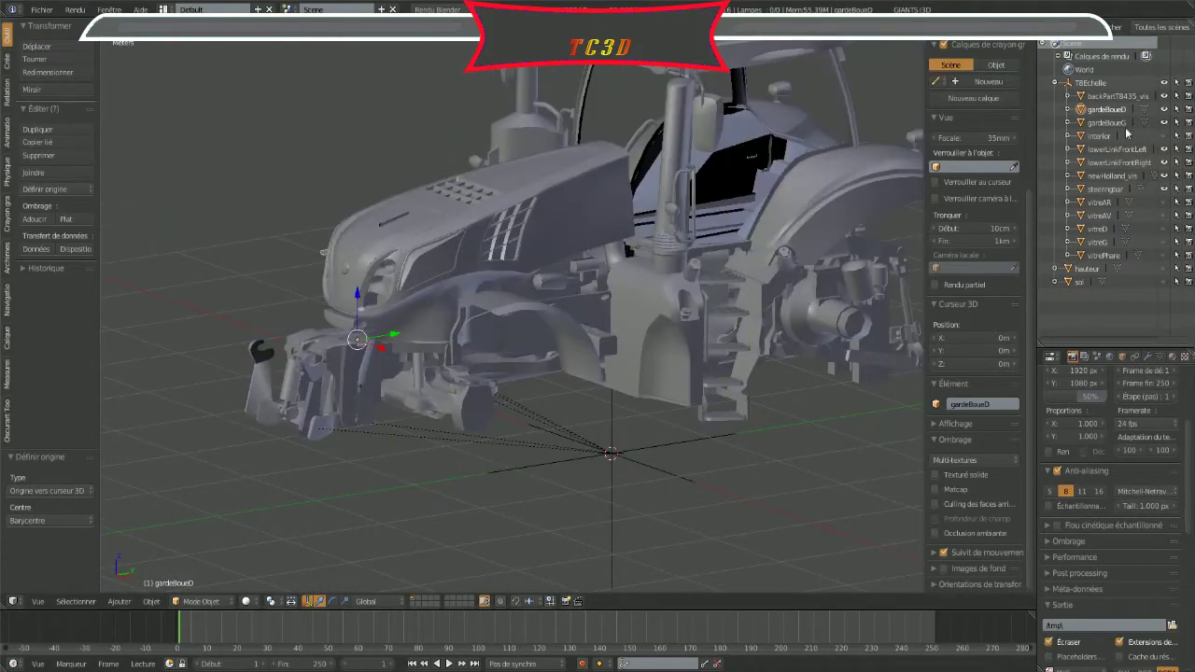
{"action": "right_click", "coordinate": [745, 241]}
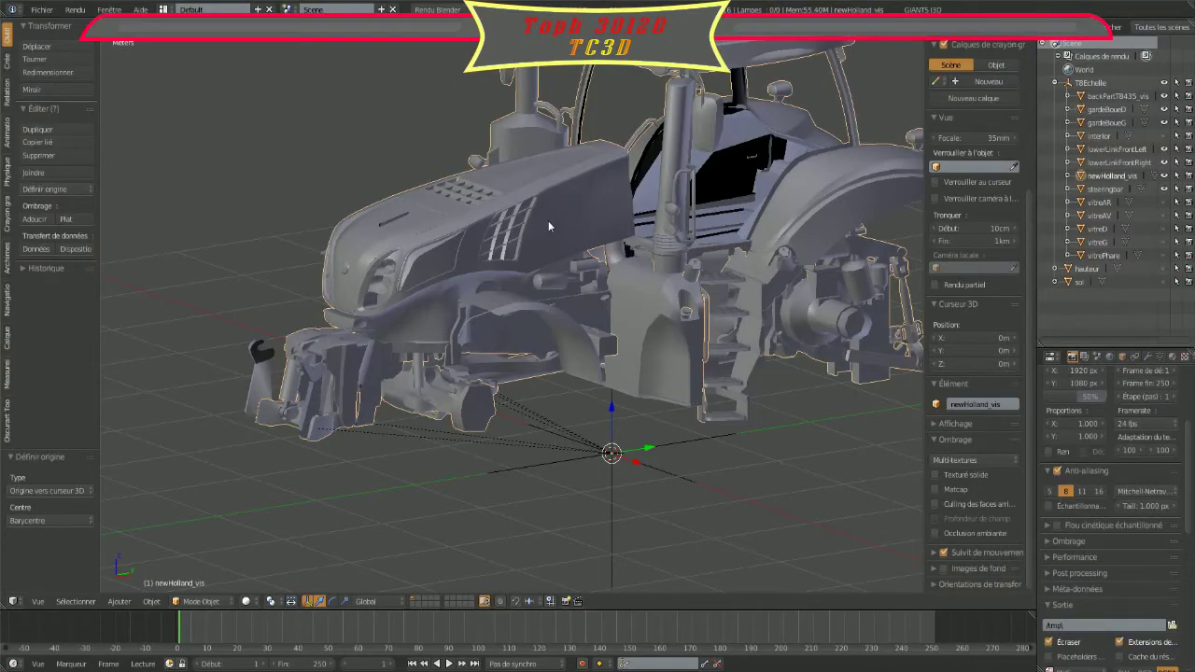
Step: Enter Edit Mode on newHolland_vis and select a side hood panel face with its linked faces
{"action": "key", "text": "Tab"}
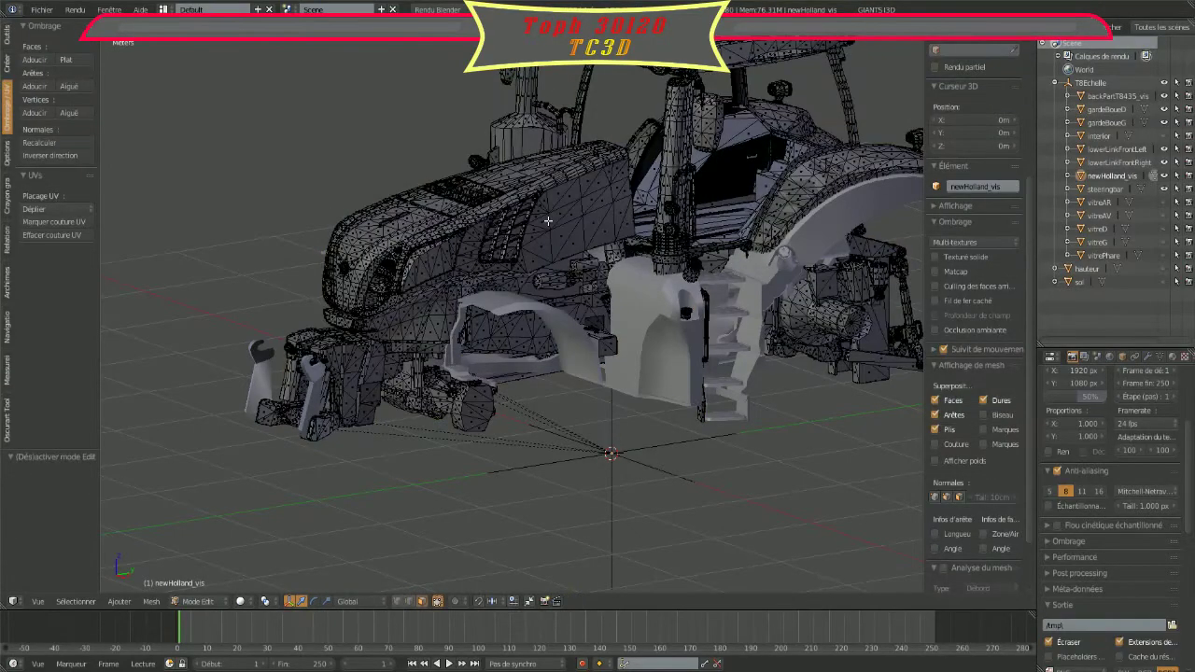
{"action": "scroll", "coordinate": [548, 221], "scroll_direction": "up", "scroll_amount": 5}
{"action": "scroll", "coordinate": [460, 379], "scroll_direction": "up", "scroll_amount": 5}
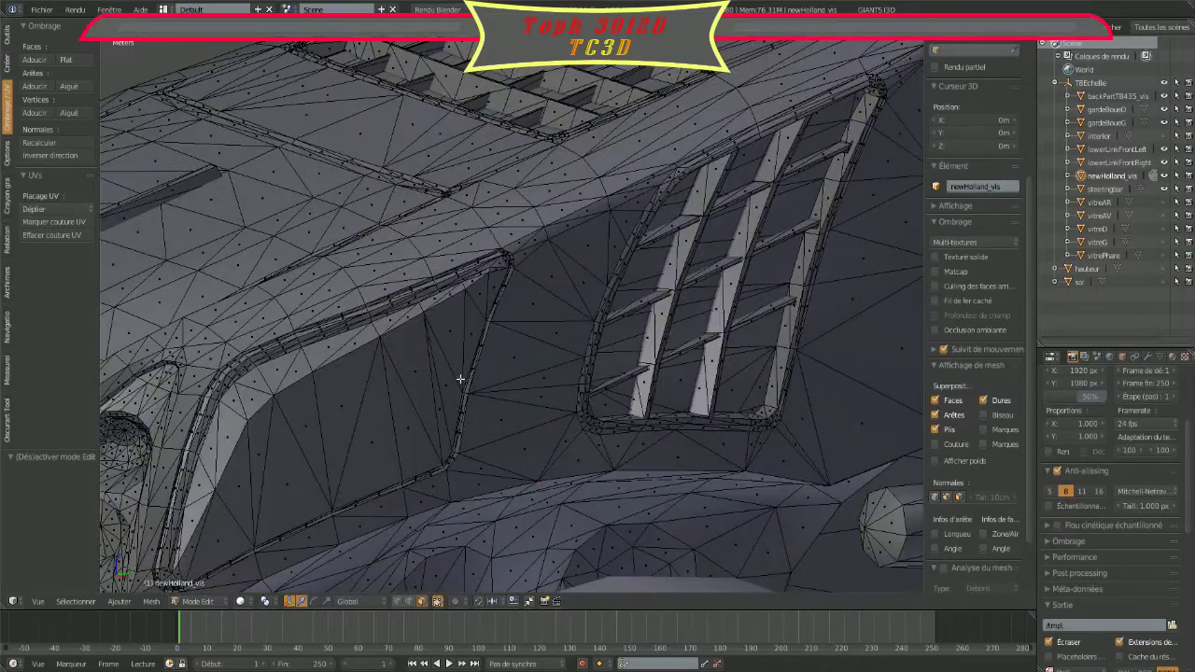
{"action": "mouse_move", "coordinate": [460, 379]}
{"action": "middle_mouse_down"}
{"action": "mouse_move", "coordinate": [606, 320]}
{"action": "mouse_move", "coordinate": [563, 313]}
{"action": "middle_mouse_up"}
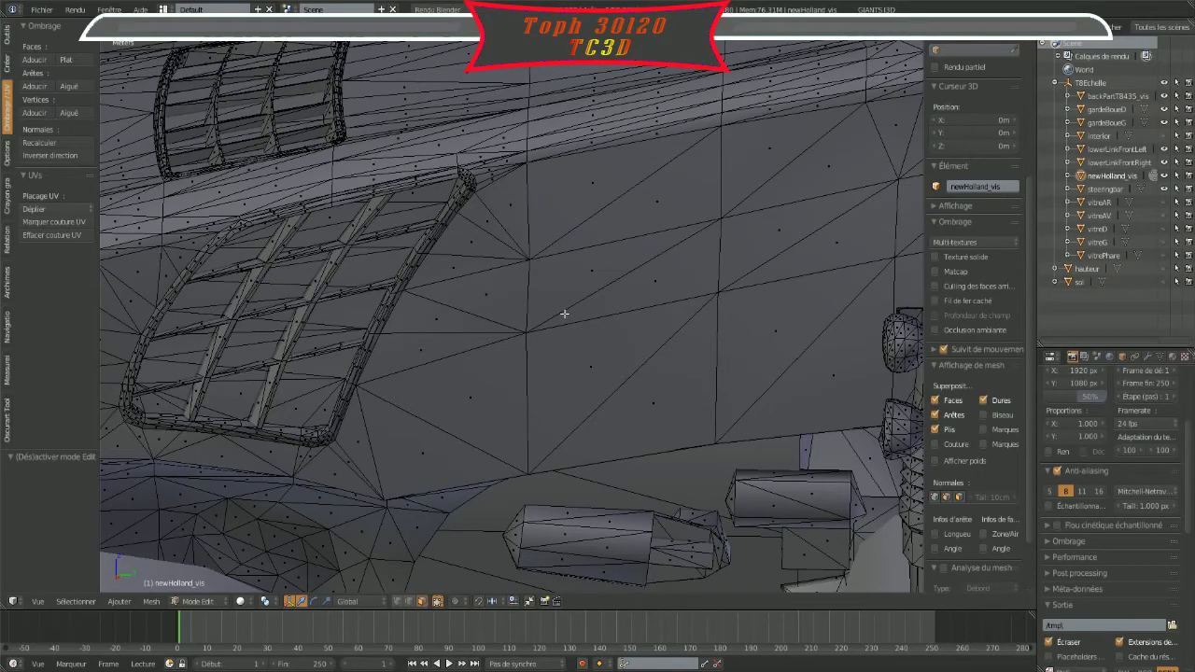
{"action": "right_click", "coordinate": [543, 304]}
{"action": "key", "text": "ctrl+l"}
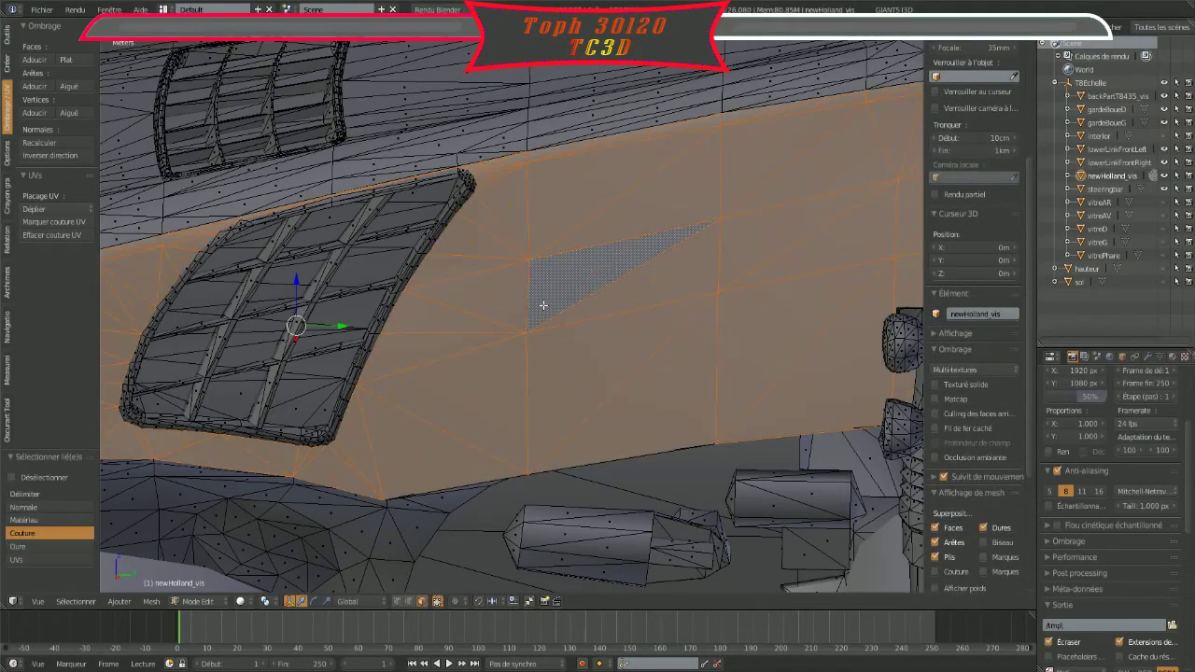
Step: Hide the vent's dark inner faces and add the crossbar and the bands above and beside the vent
{"action": "mouse_move", "coordinate": [544, 307]}
{"action": "middle_mouse_down"}
{"action": "mouse_move", "coordinate": [735, 285]}
{"action": "mouse_move", "coordinate": [871, 288]}
{"action": "mouse_move", "coordinate": [500, 344]}
{"action": "middle_mouse_up"}
{"action": "scroll", "coordinate": [870, 287], "scroll_direction": "up", "scroll_amount": 2}
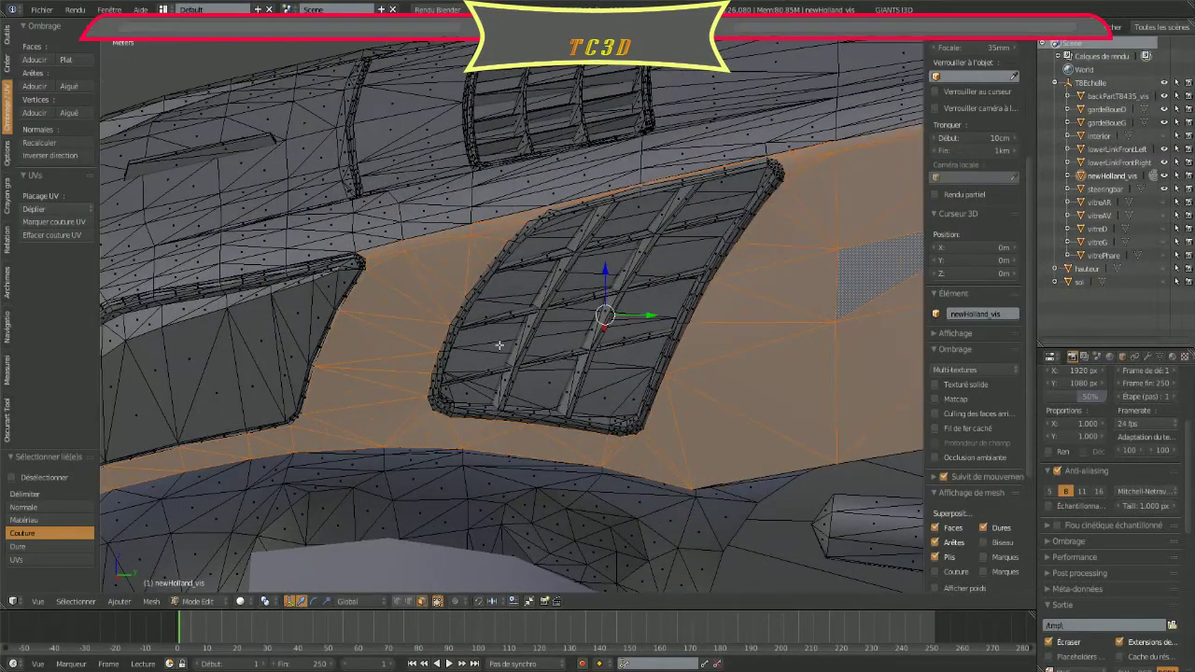
{"action": "key", "text": "shift+h"}
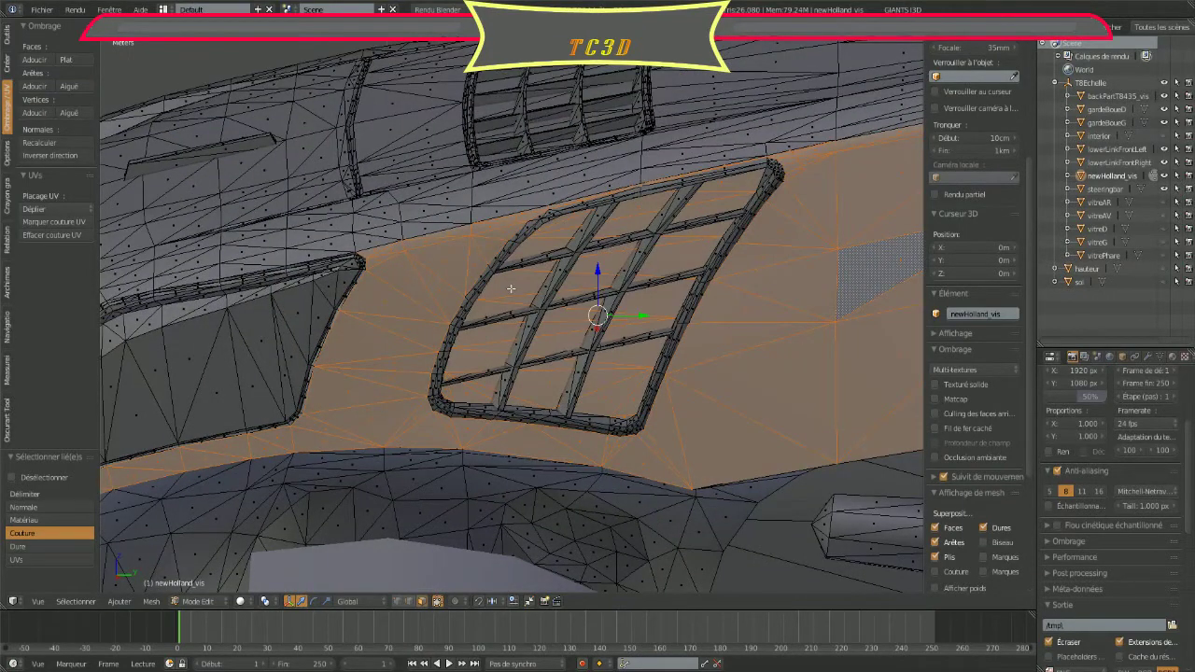
{"action": "right_click", "coordinate": [548, 298], "text": "alt+shift"}
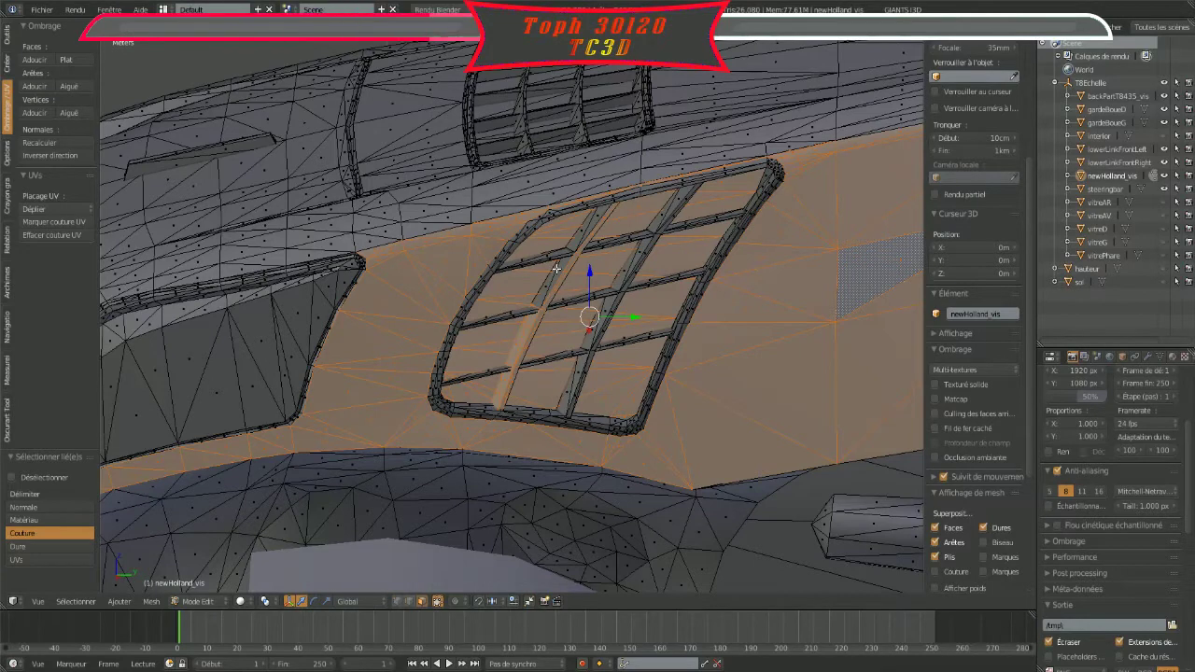
{"action": "right_click", "coordinate": [497, 200], "text": "alt+shift"}
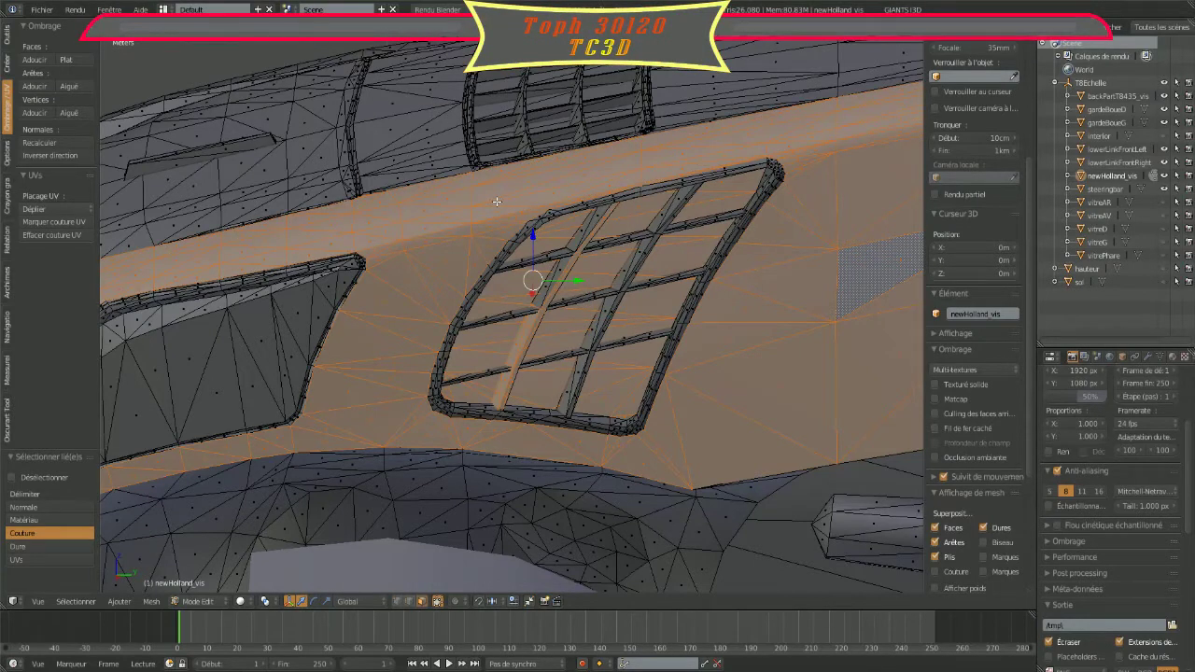
{"action": "right_click", "coordinate": [739, 98], "text": "alt+shift"}
{"action": "right_click", "coordinate": [750, 49], "text": "alt+shift"}
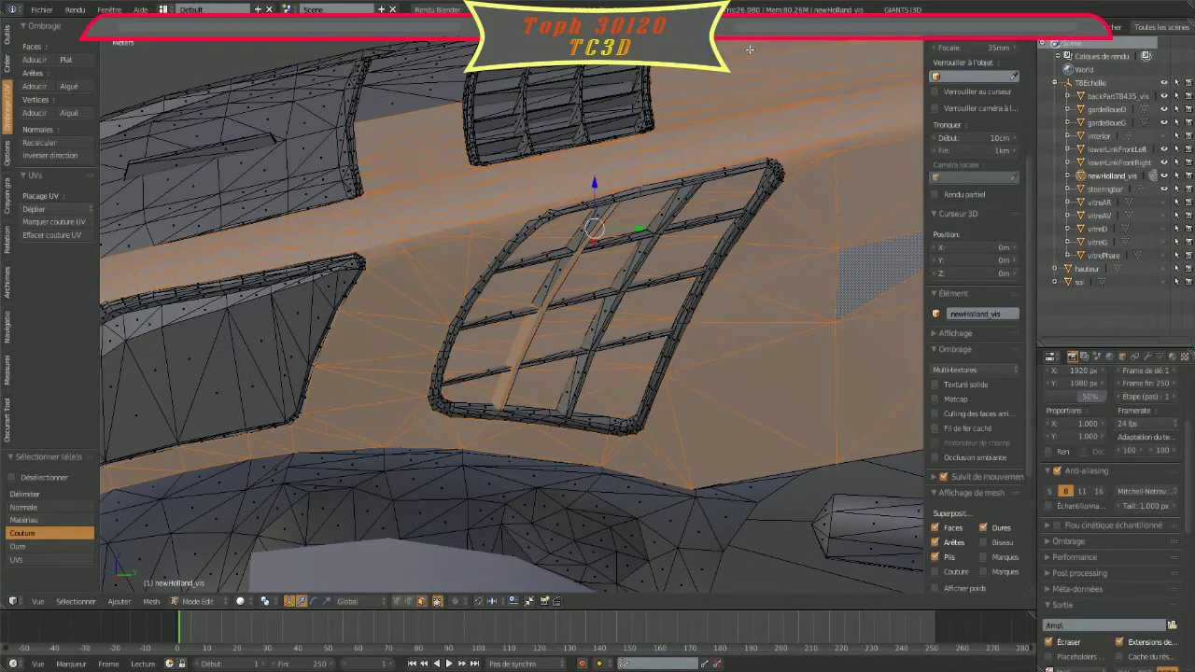
{"action": "right_click", "coordinate": [422, 83], "text": "alt+shift"}
{"action": "scroll", "coordinate": [422, 83], "scroll_direction": "down", "scroll_amount": 5}
{"action": "mouse_move", "coordinate": [422, 83]}
{"action": "middle_mouse_down"}
{"action": "mouse_move", "coordinate": [536, 282]}
{"action": "mouse_move", "coordinate": [552, 203]}
{"action": "mouse_move", "coordinate": [599, 364]}
{"action": "middle_mouse_up"}
Step: Add the inner and outer headlight rim bands to the selection
{"action": "scroll", "coordinate": [552, 204], "scroll_direction": "up", "scroll_amount": 4}
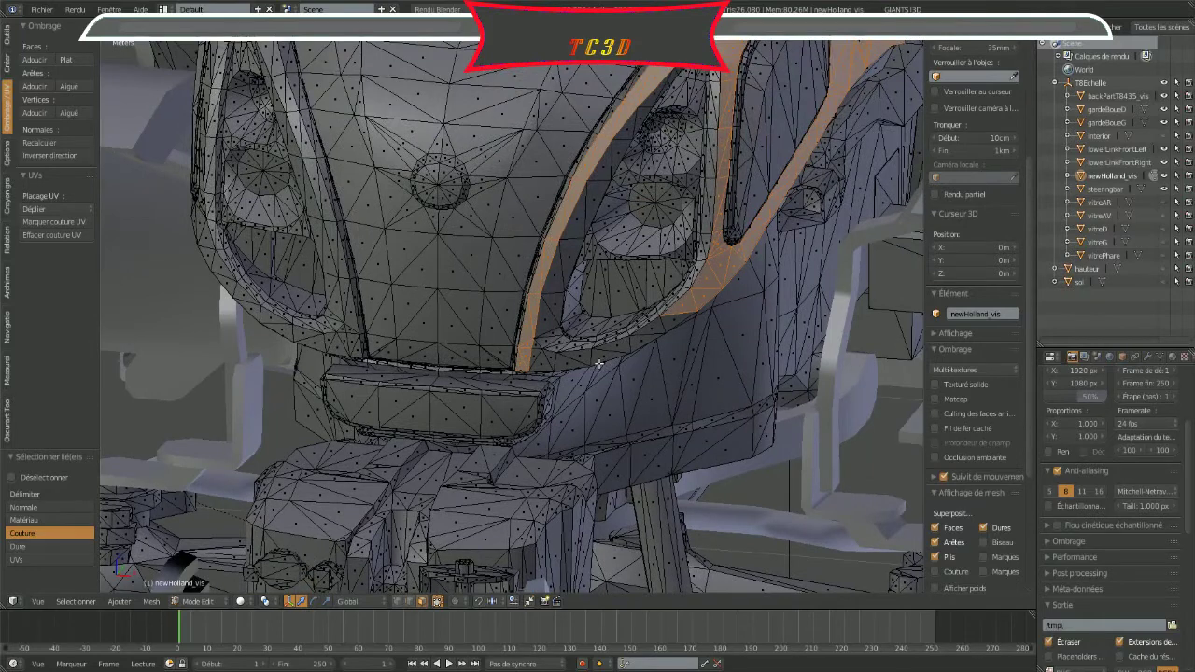
{"action": "right_click", "coordinate": [606, 354], "text": "alt+shift"}
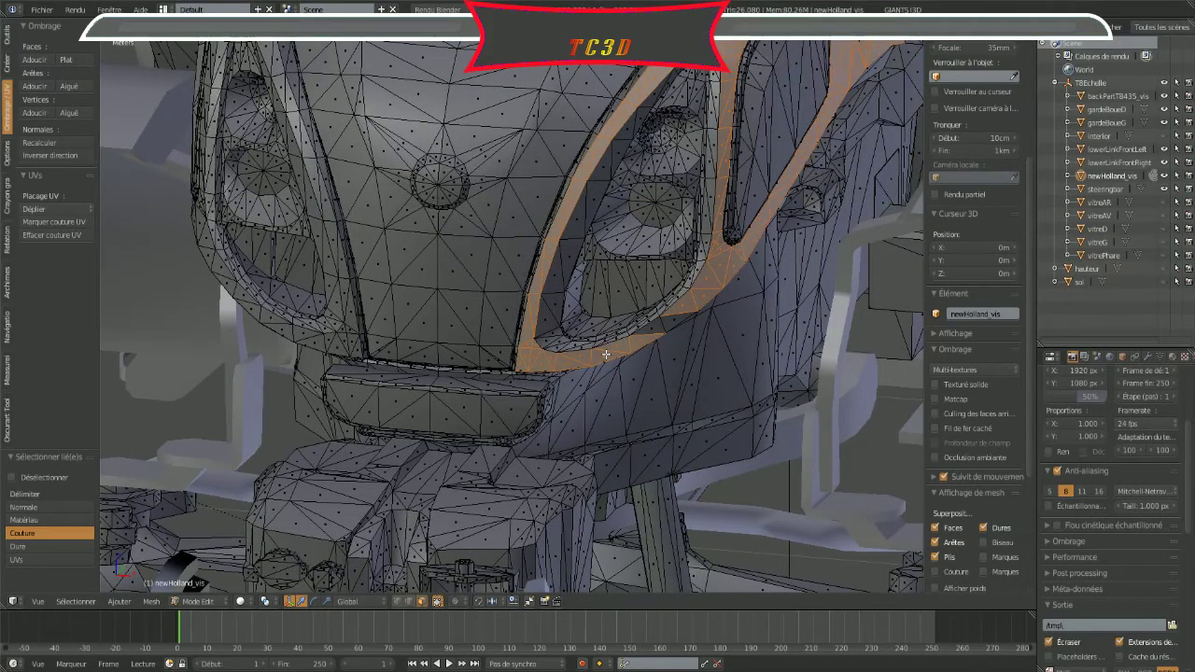
{"action": "right_click", "coordinate": [664, 320], "text": "alt+shift"}
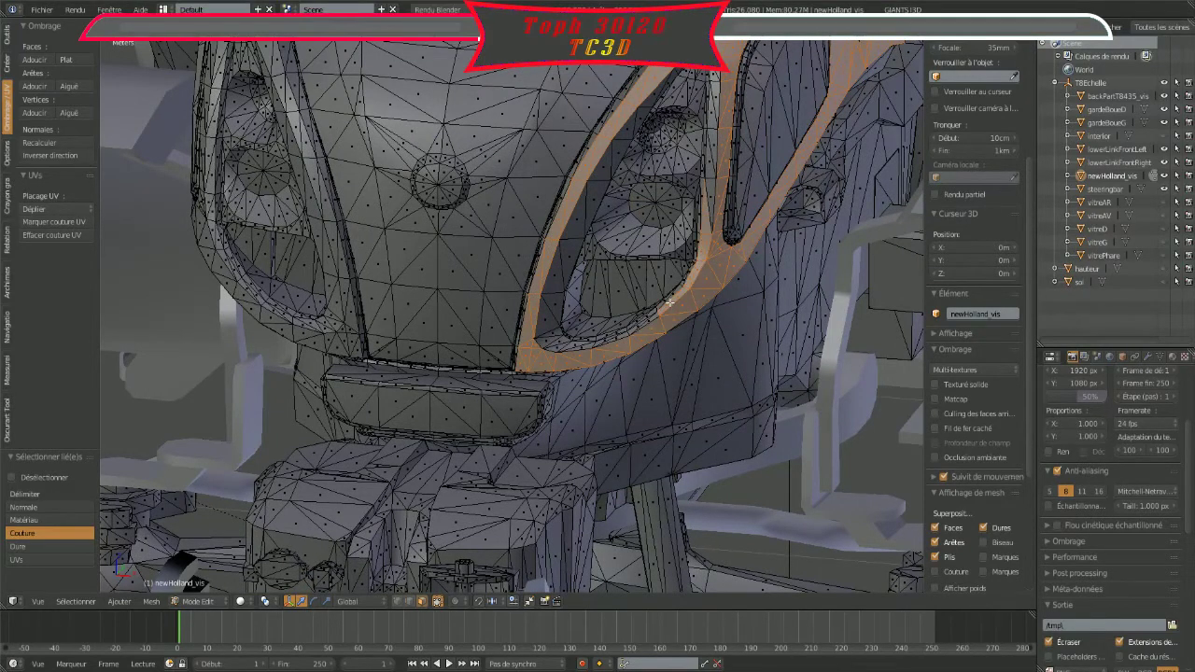
{"action": "right_click", "coordinate": [616, 312], "text": "alt+shift"}
{"action": "right_click", "coordinate": [622, 300], "text": "alt+shift"}
{"action": "right_click", "coordinate": [588, 316], "text": "alt+shift"}
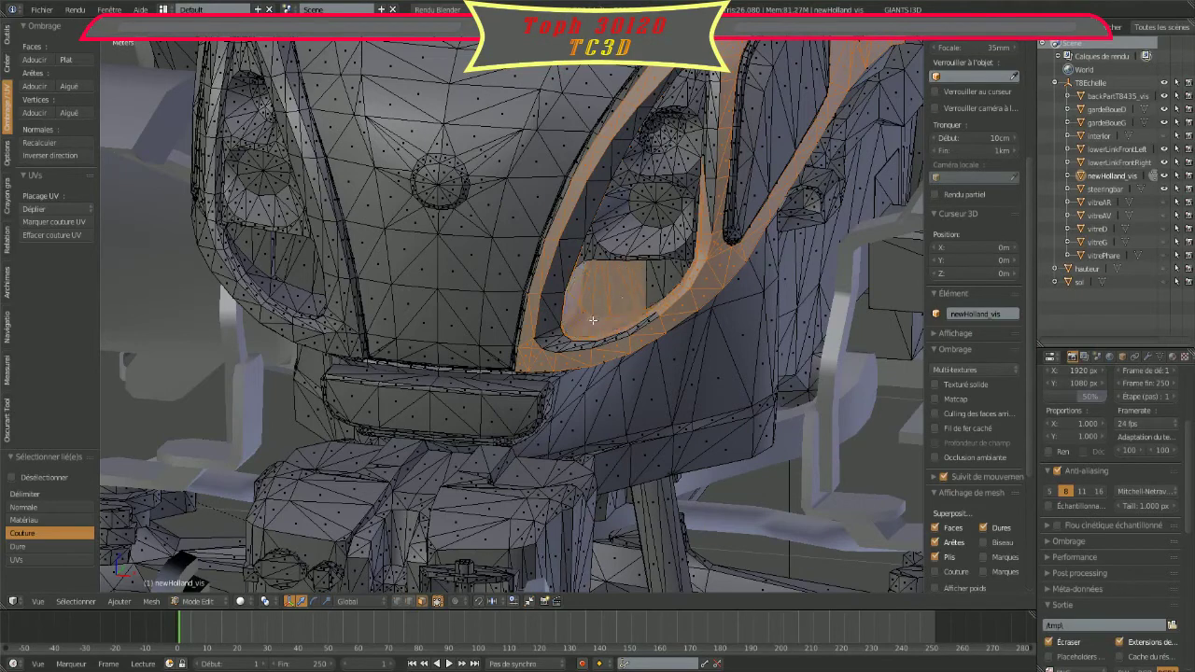
{"action": "right_click", "coordinate": [568, 323], "text": "alt+shift"}
{"action": "right_click", "coordinate": [538, 340], "text": "alt+shift"}
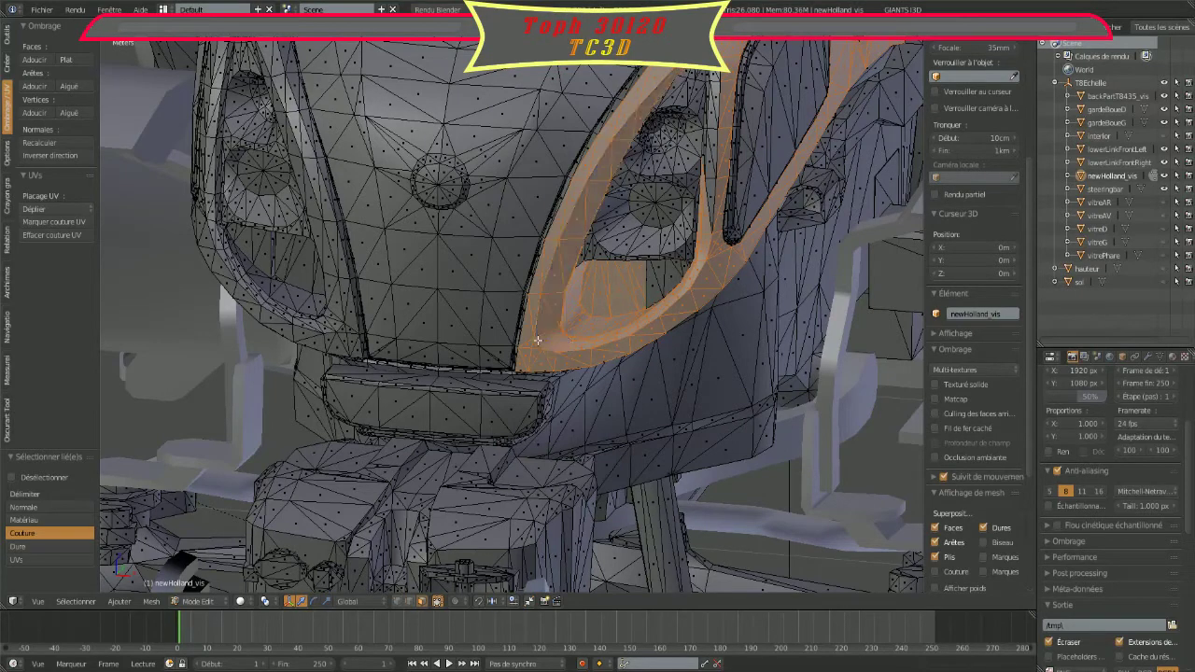
Step: Add the inner headlight recess and lens faces, both lower and upper
{"action": "right_click", "coordinate": [607, 248], "text": "alt+shift"}
{"action": "right_click", "coordinate": [600, 255], "text": "alt+shift"}
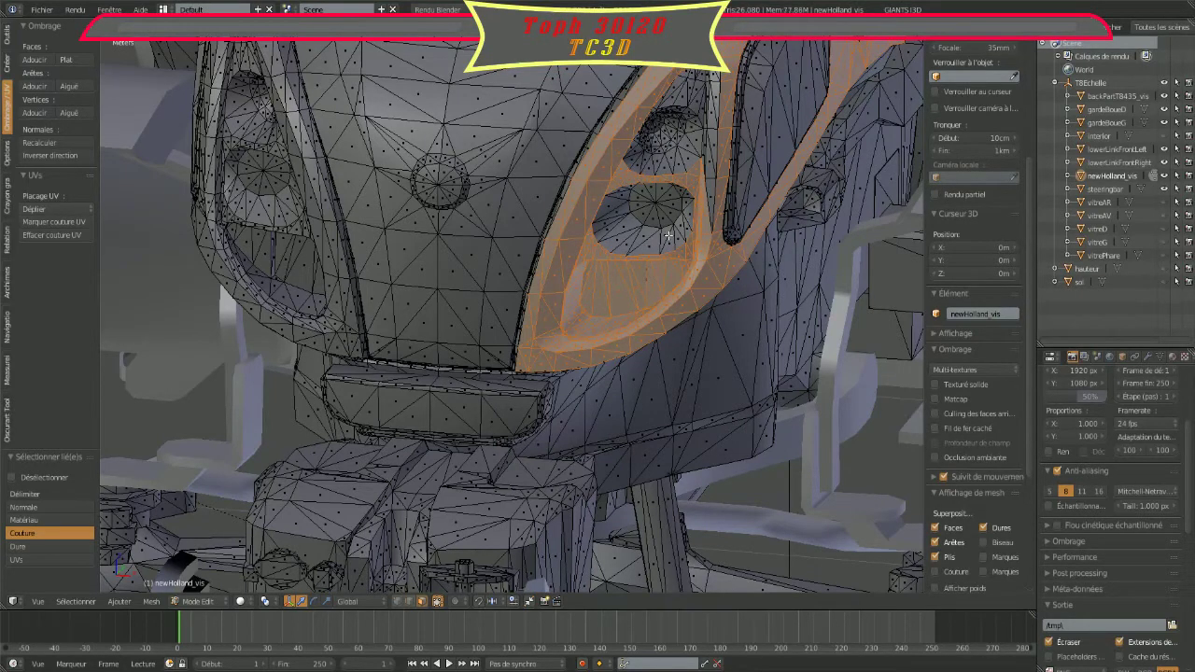
{"action": "right_click", "coordinate": [655, 207], "text": "alt+shift"}
{"action": "right_click", "coordinate": [651, 244], "text": "alt+shift"}
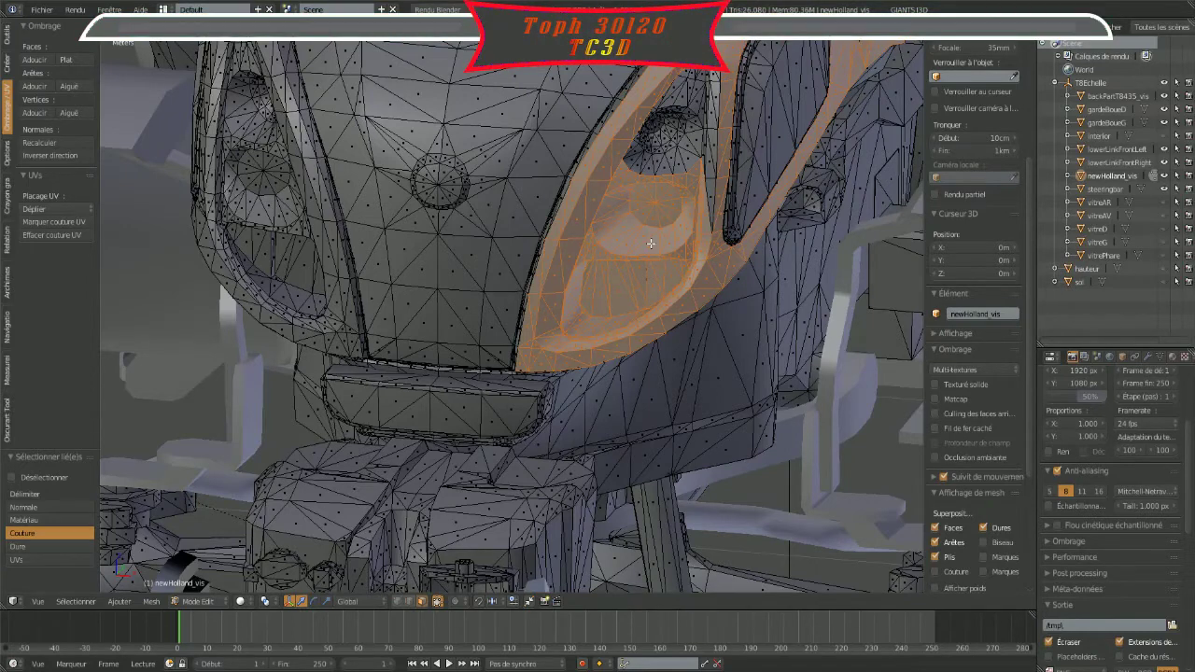
{"action": "right_click", "coordinate": [654, 126], "text": "alt+shift"}
{"action": "right_click", "coordinate": [663, 140], "text": "alt+shift"}
{"action": "right_click", "coordinate": [669, 161], "text": "alt+shift"}
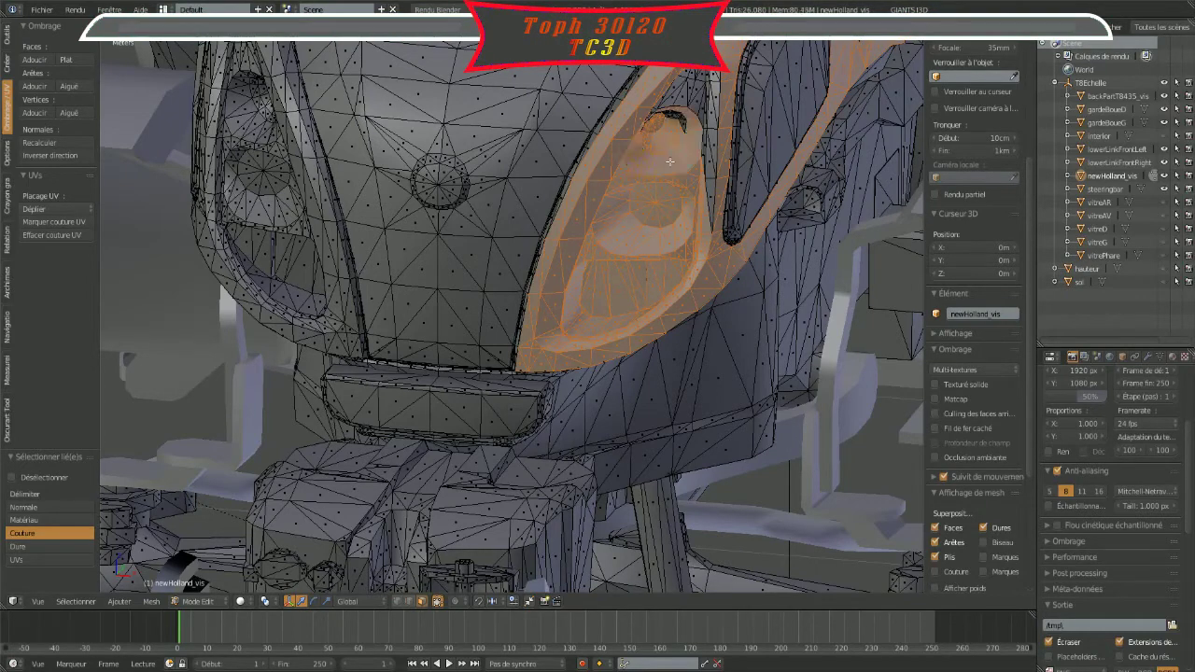
Step: Add the faces above the headlight's top ring and the thin edge strips beside it
{"action": "right_click", "coordinate": [677, 100], "text": "alt+shift"}
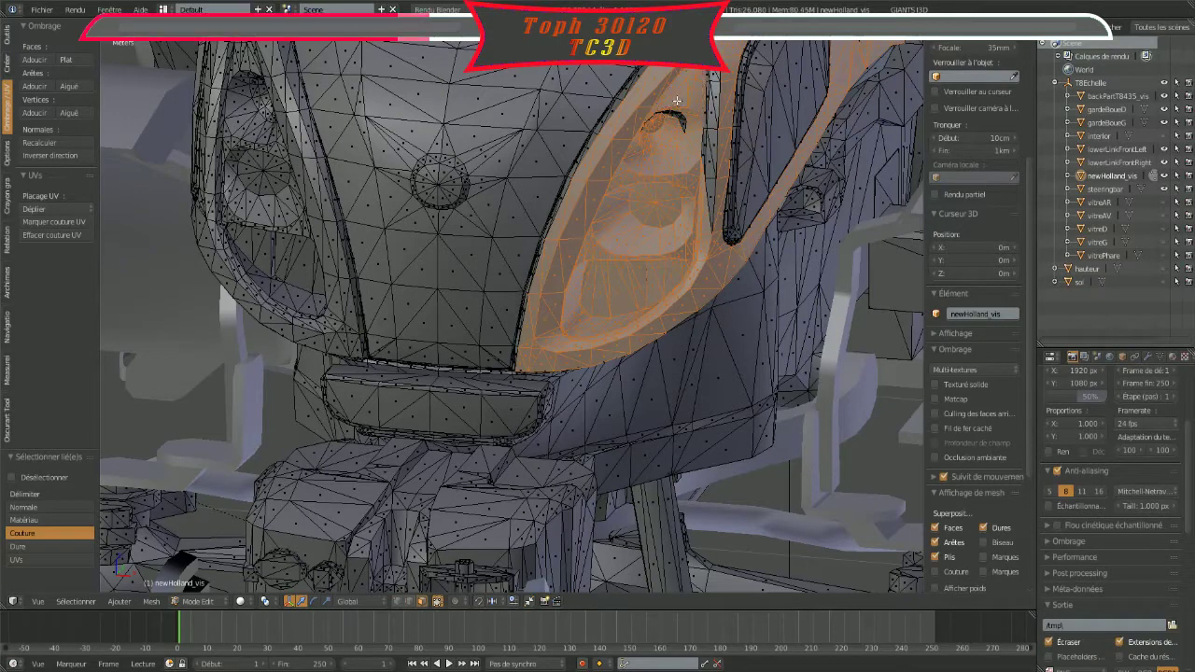
{"action": "right_click", "coordinate": [713, 105], "text": "alt+shift"}
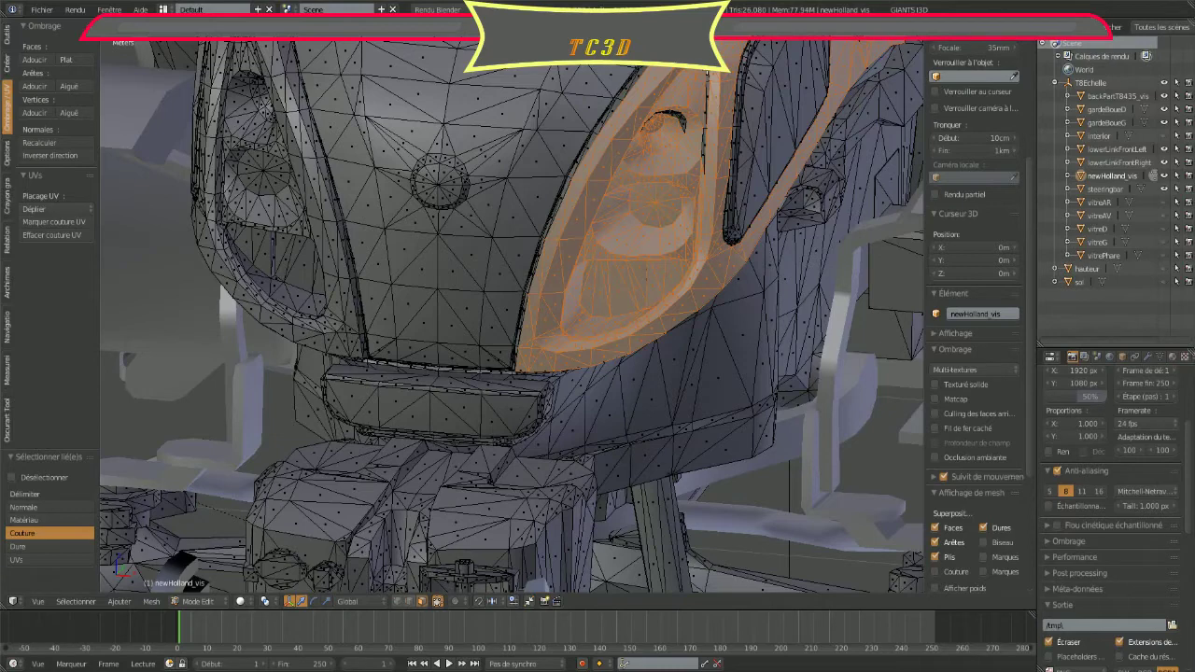
{"action": "right_click", "coordinate": [773, 99], "text": "alt+shift"}
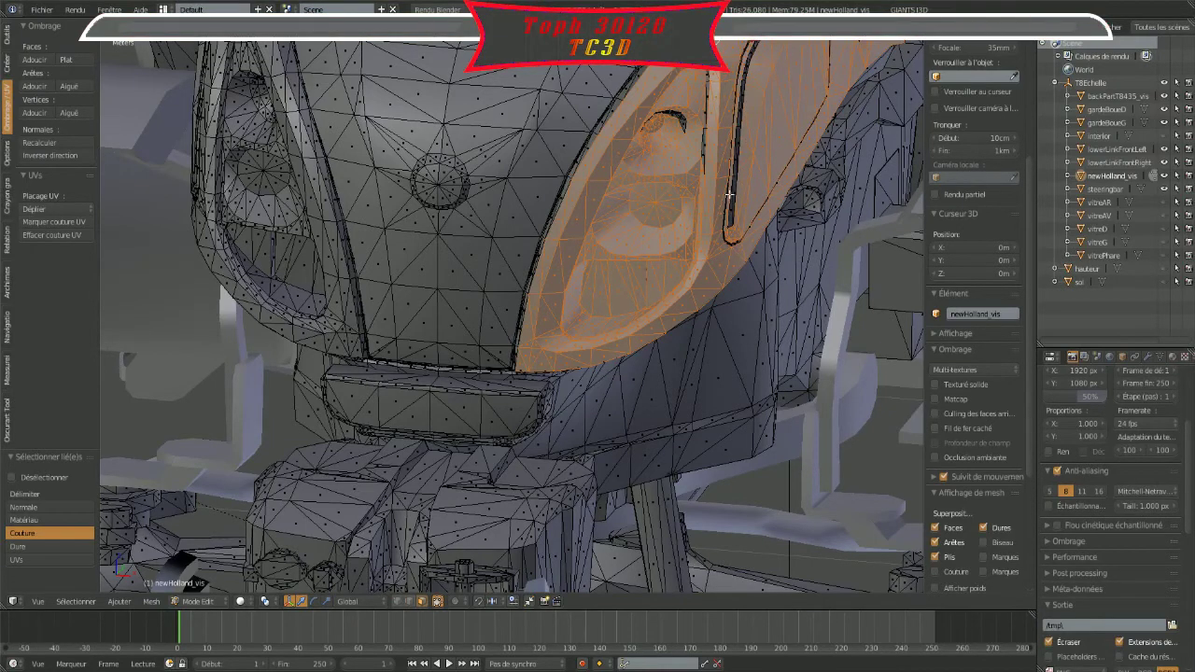
{"action": "right_click", "coordinate": [209, 140], "text": "alt+shift"}
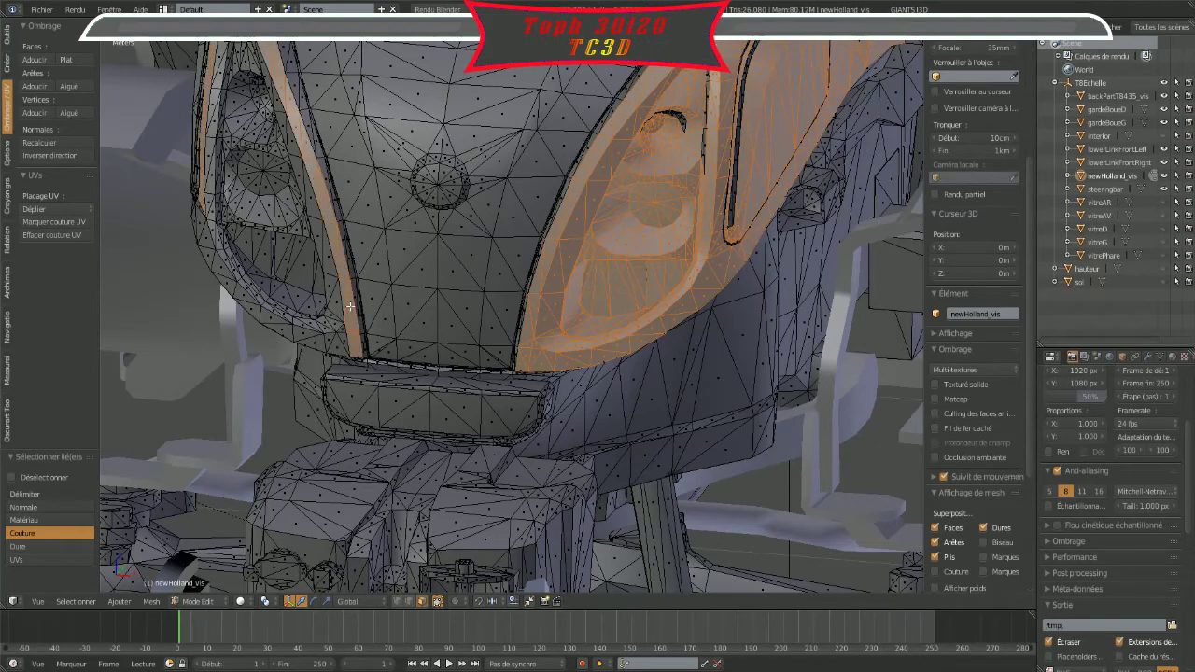
Step: Add the grey central hood strips and the round badge with its ring
{"action": "right_click", "coordinate": [408, 290], "text": "alt+shift"}
{"action": "right_click", "coordinate": [490, 314], "text": "alt+shift"}
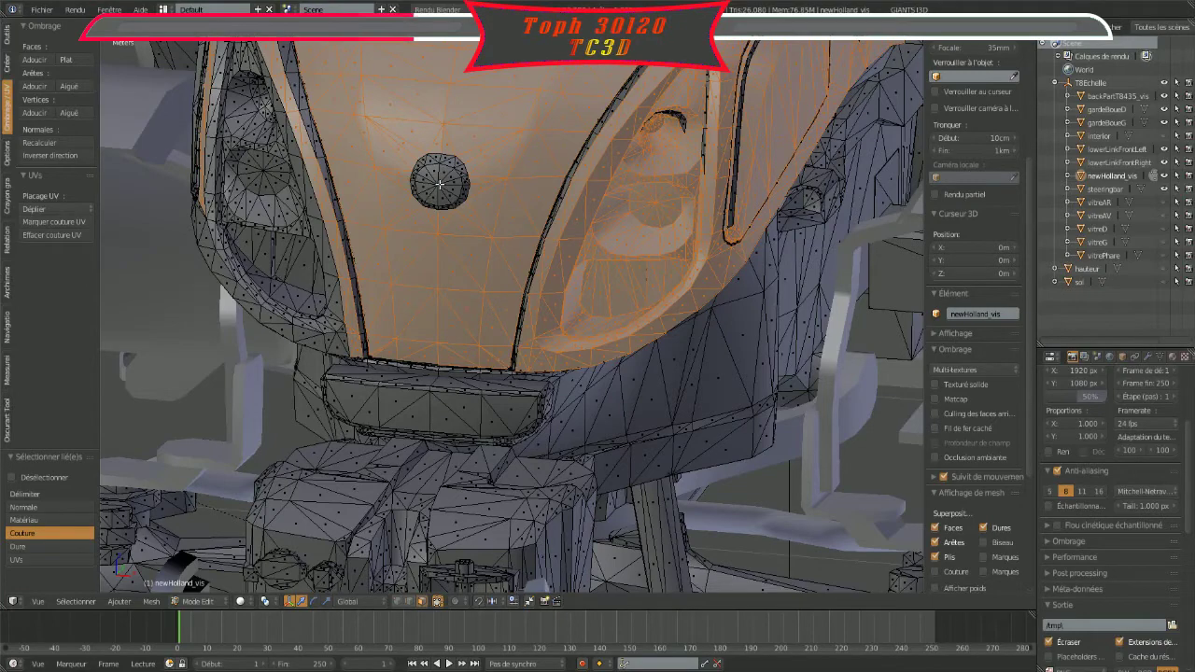
{"action": "right_click", "coordinate": [449, 177], "text": "alt+shift"}
{"action": "right_click", "coordinate": [450, 159], "text": "alt+shift"}
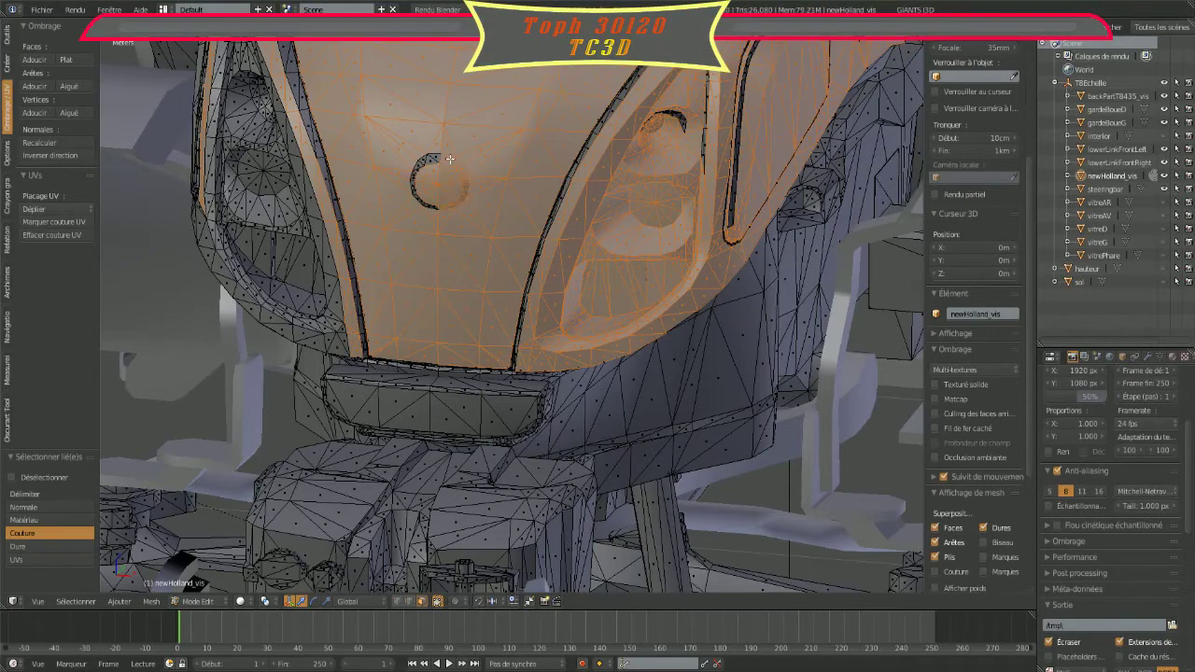
{"action": "right_click", "coordinate": [432, 161], "text": "alt+shift"}
{"action": "mouse_move", "coordinate": [433, 161]}
{"action": "middle_mouse_down"}
{"action": "mouse_move", "coordinate": [520, 244]}
{"action": "mouse_move", "coordinate": [318, 404]}
{"action": "middle_mouse_up"}
Step: Add the dark sliver faces along the headlight edge and the grey strip's upper and lower faces
{"action": "scroll", "coordinate": [438, 308], "scroll_direction": "up", "scroll_amount": 3}
{"action": "scroll", "coordinate": [424, 323], "scroll_direction": "up", "scroll_amount": 2}
{"action": "scroll", "coordinate": [417, 327], "scroll_direction": "up", "scroll_amount": 2}
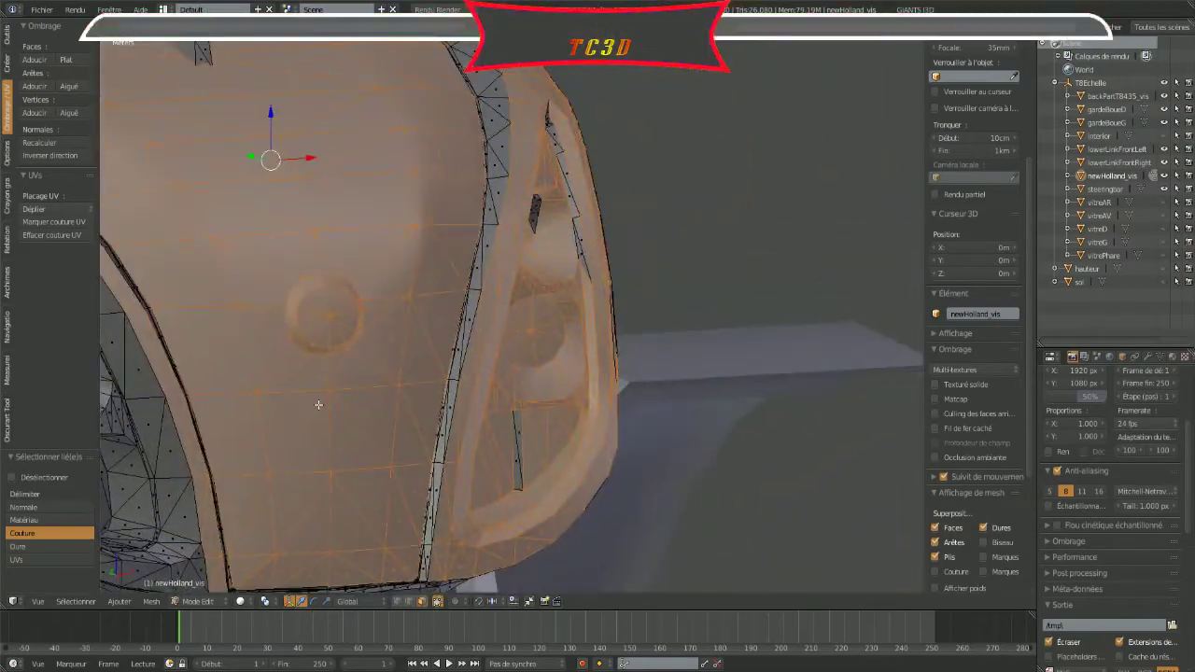
{"action": "right_click", "coordinate": [521, 462], "text": "shift"}
{"action": "right_click", "coordinate": [582, 248], "text": "shift"}
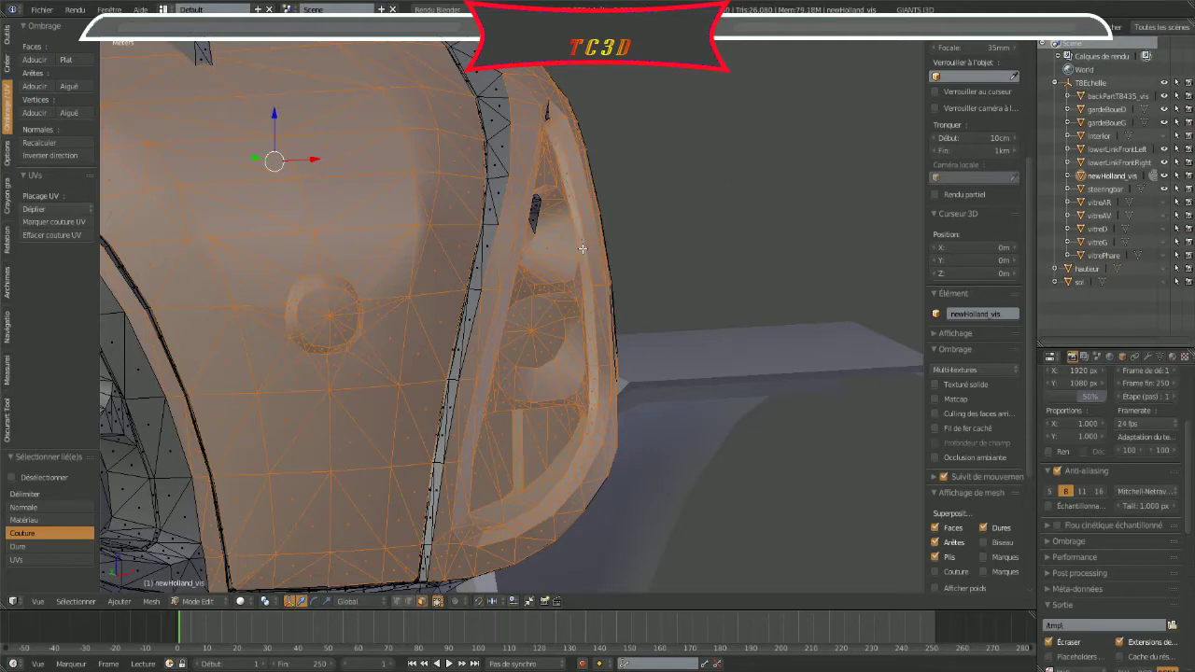
{"action": "right_click", "coordinate": [535, 221], "text": "shift"}
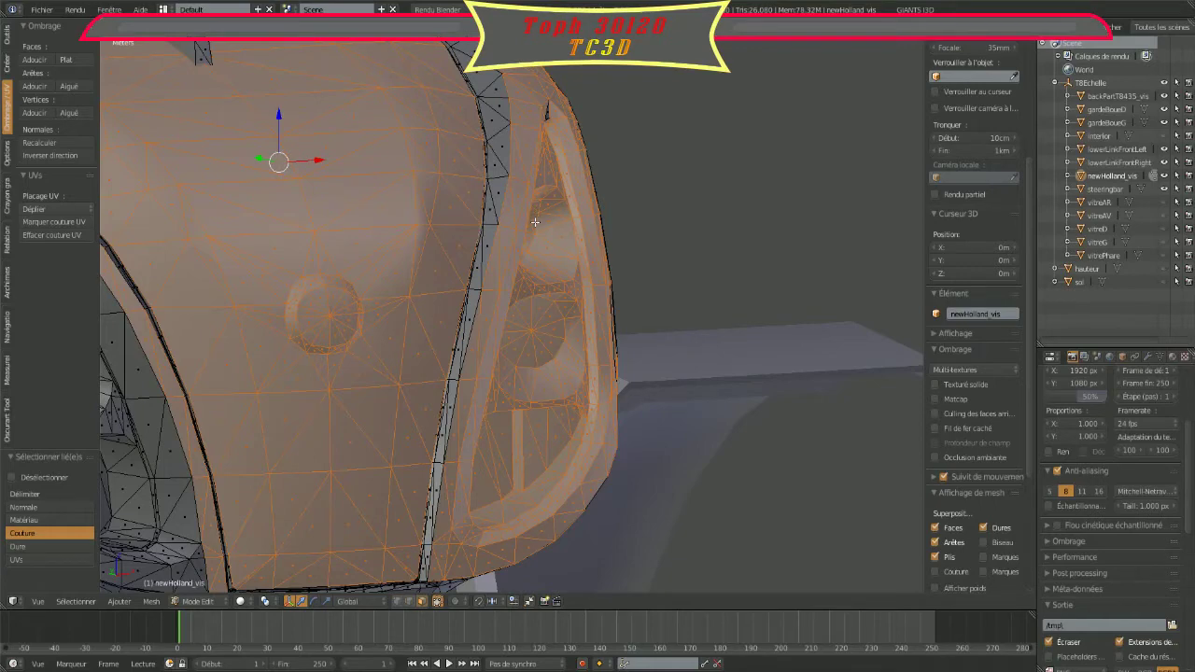
{"action": "right_click", "coordinate": [492, 233], "text": "shift"}
{"action": "right_click", "coordinate": [470, 307], "text": "shift"}
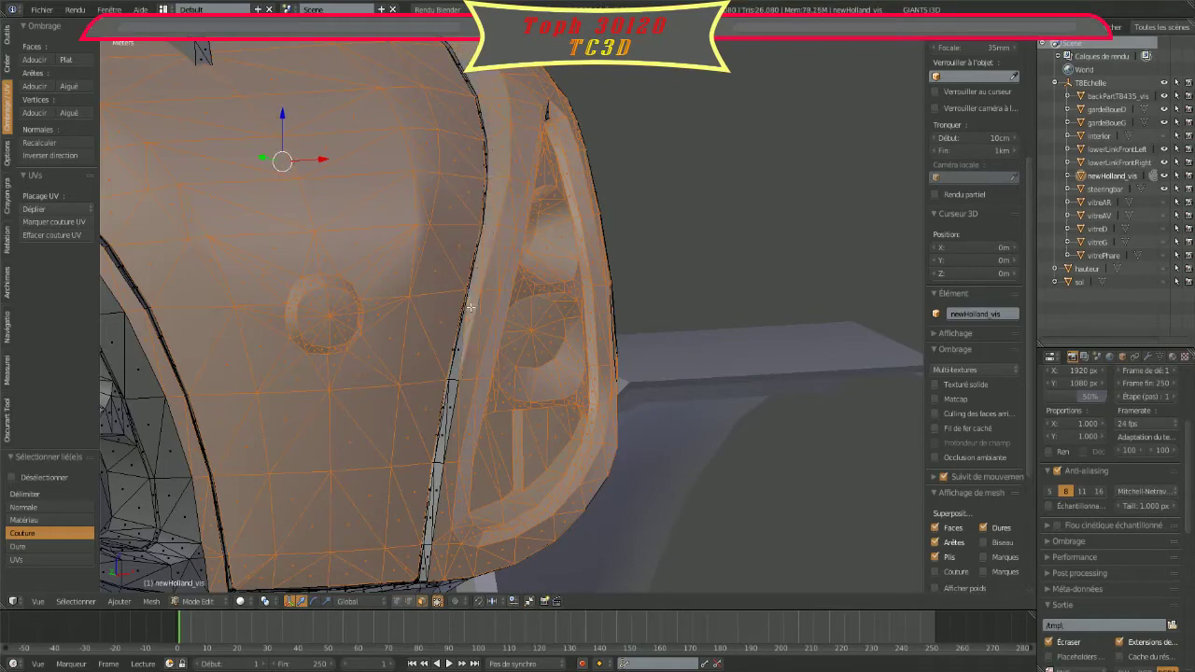
{"action": "right_click", "coordinate": [456, 350], "text": "shift"}
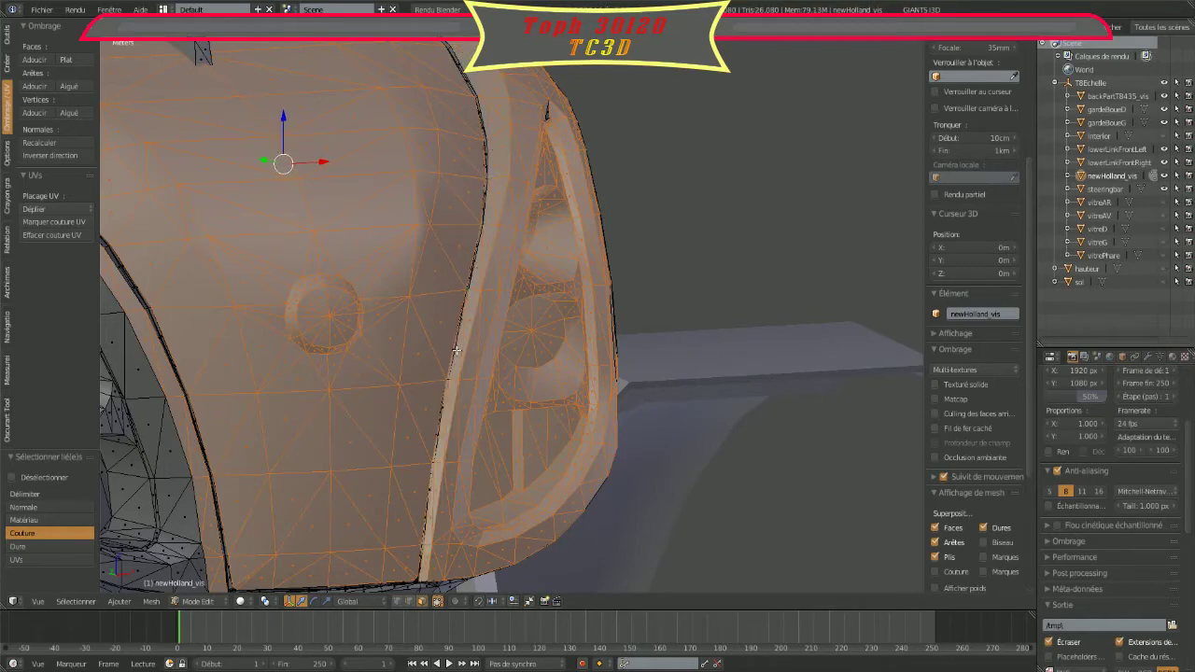
{"action": "mouse_move", "coordinate": [456, 350]}
{"action": "middle_mouse_down"}
{"action": "mouse_move", "coordinate": [587, 197]}
{"action": "mouse_move", "coordinate": [592, 428]}
{"action": "mouse_move", "coordinate": [568, 462]}
{"action": "mouse_move", "coordinate": [373, 392]}
{"action": "mouse_move", "coordinate": [341, 320]}
{"action": "middle_mouse_up"}
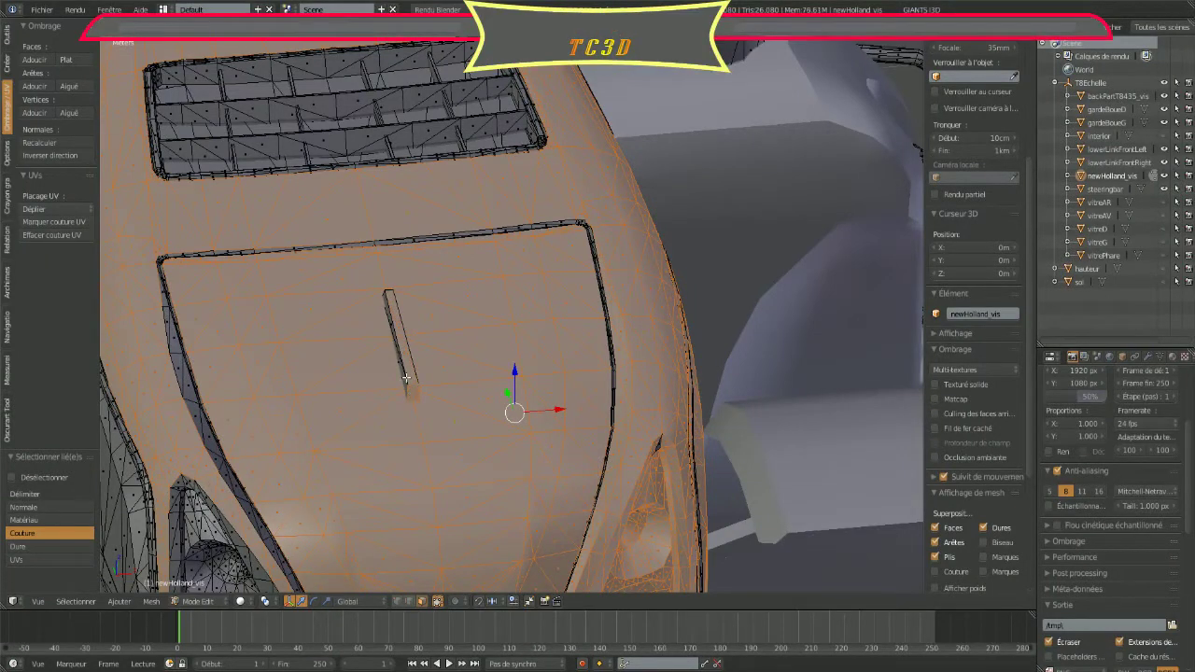
Step: Use L to add the narrow hood slot, bonnet panel, its top-left outline and left side strip
{"action": "key", "text": "l"}
{"action": "key", "text": "l"}
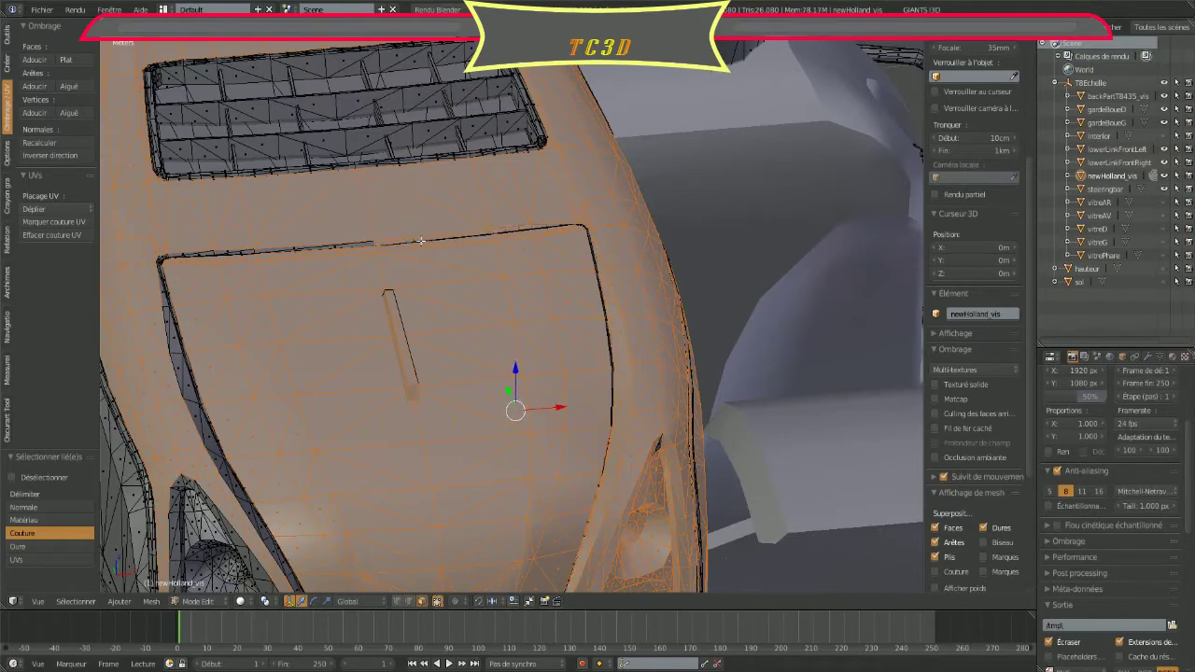
{"action": "key", "text": "l"}
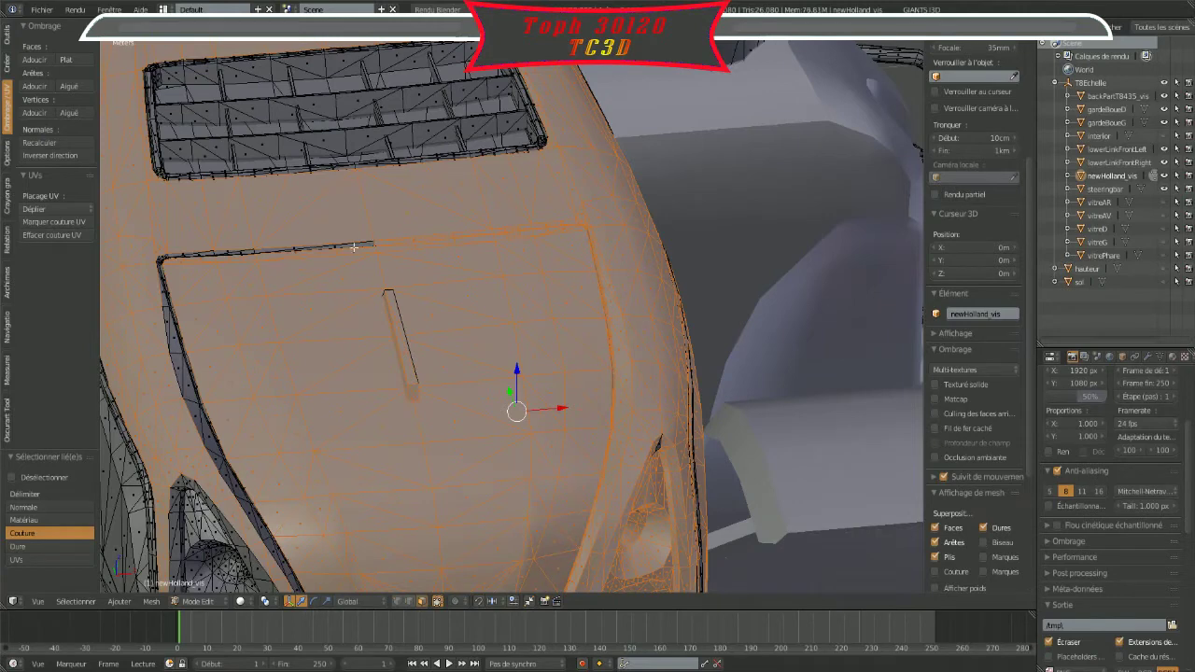
{"action": "key", "text": "l"}
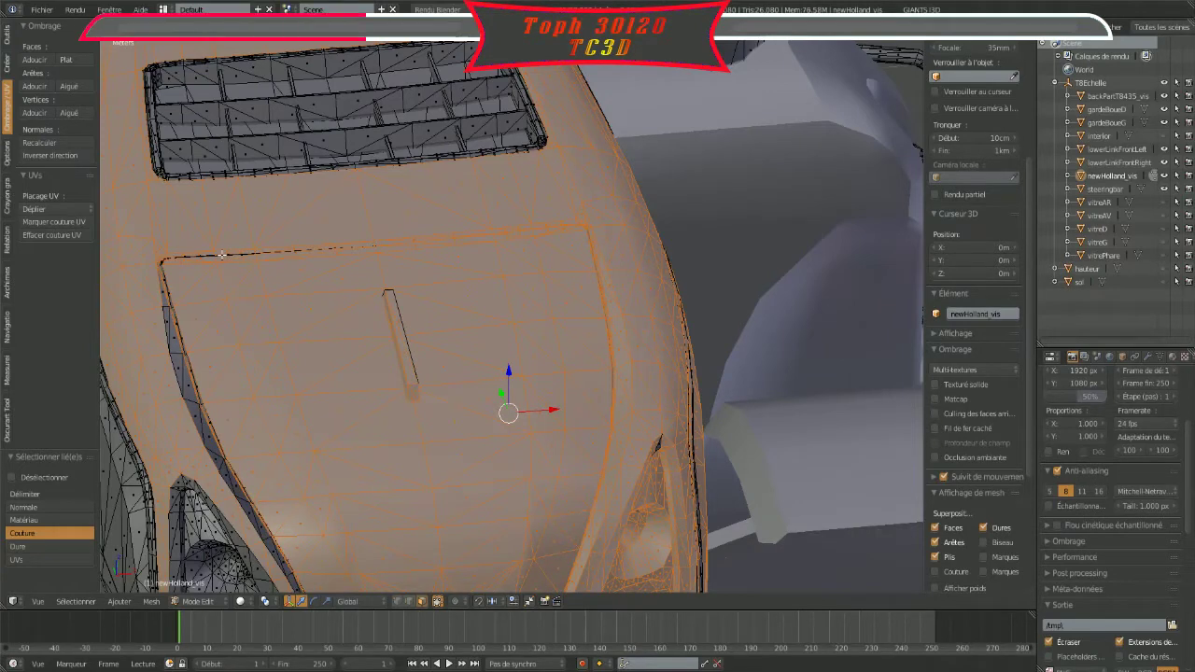
{"action": "key", "text": "l"}
Step: Add the vent's dark seam strips, inner band, lower seam and the small apex triangle
{"action": "mouse_move", "coordinate": [182, 381]}
{"action": "middle_mouse_down"}
{"action": "mouse_move", "coordinate": [588, 293]}
{"action": "mouse_move", "coordinate": [516, 229]}
{"action": "mouse_move", "coordinate": [495, 174]}
{"action": "middle_mouse_up"}
{"action": "scroll", "coordinate": [516, 229], "scroll_direction": "up", "scroll_amount": 3}
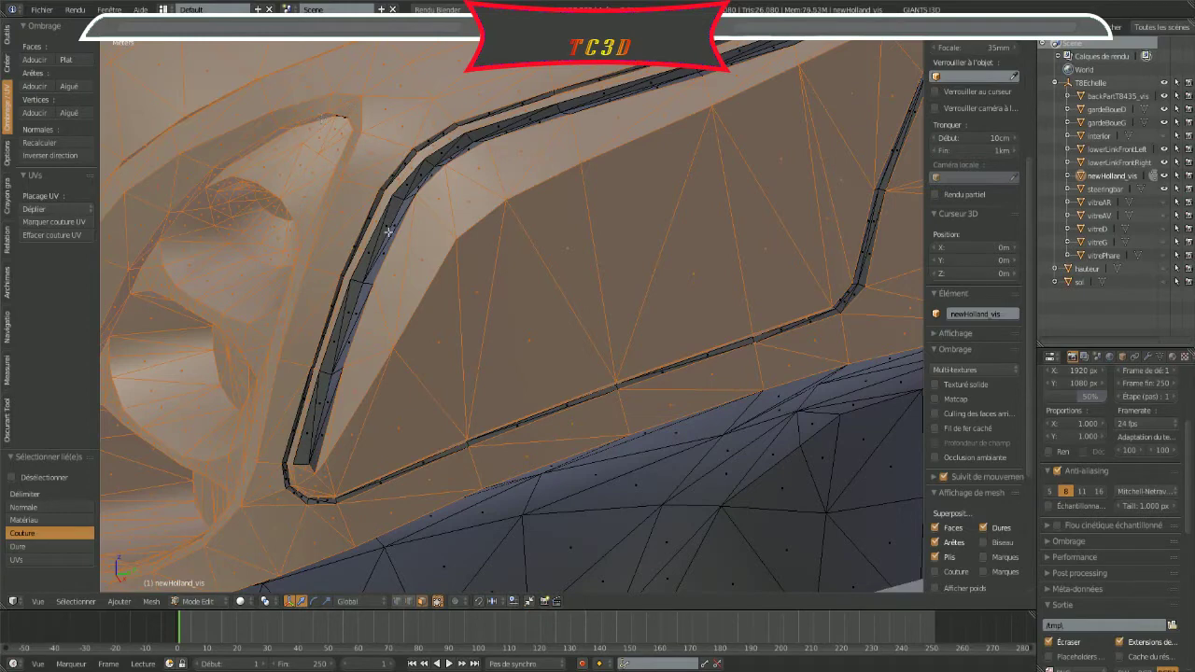
{"action": "key", "text": "l"}
{"action": "key", "text": "l"}
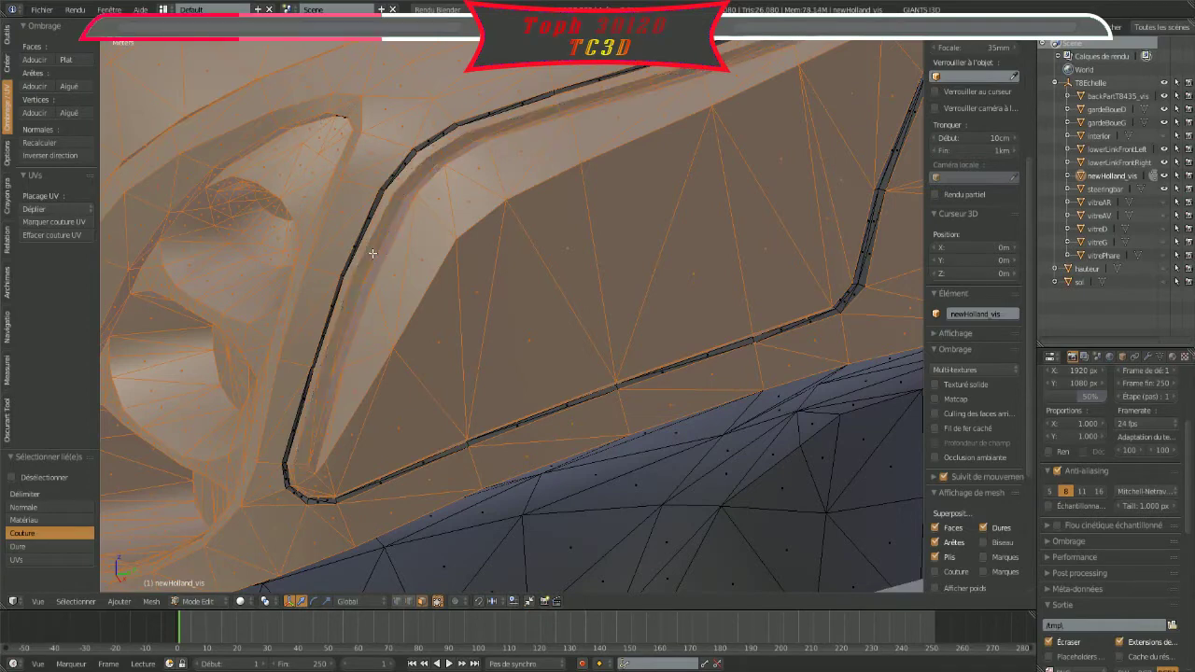
{"action": "key", "text": "l"}
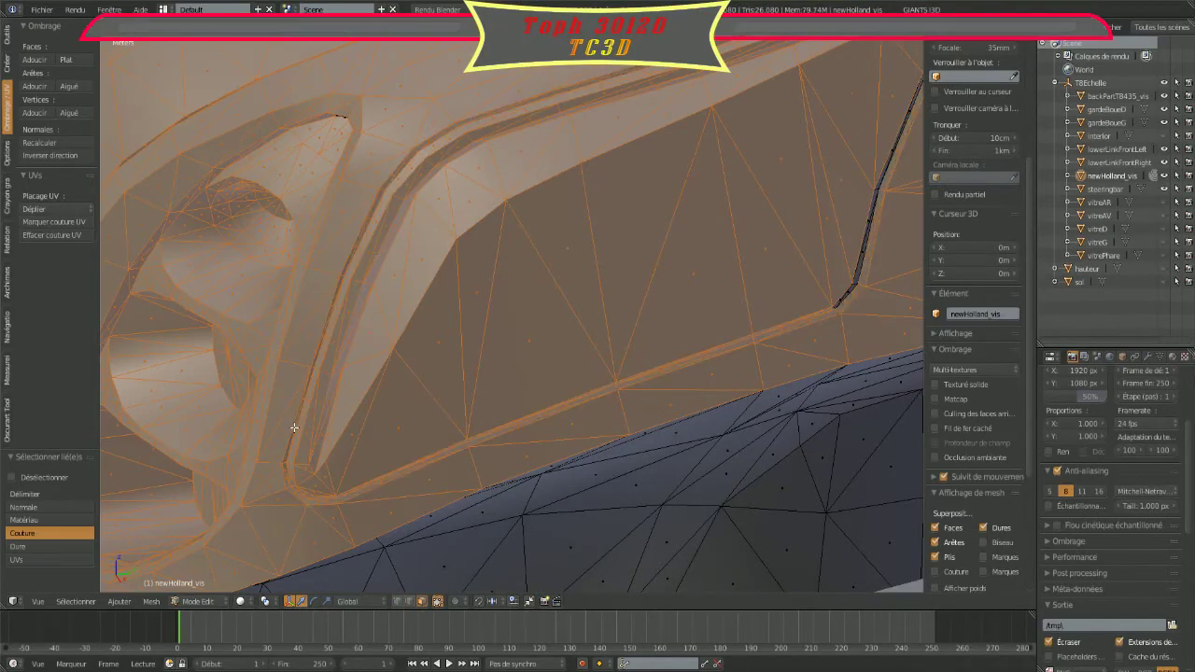
{"action": "key", "text": "l"}
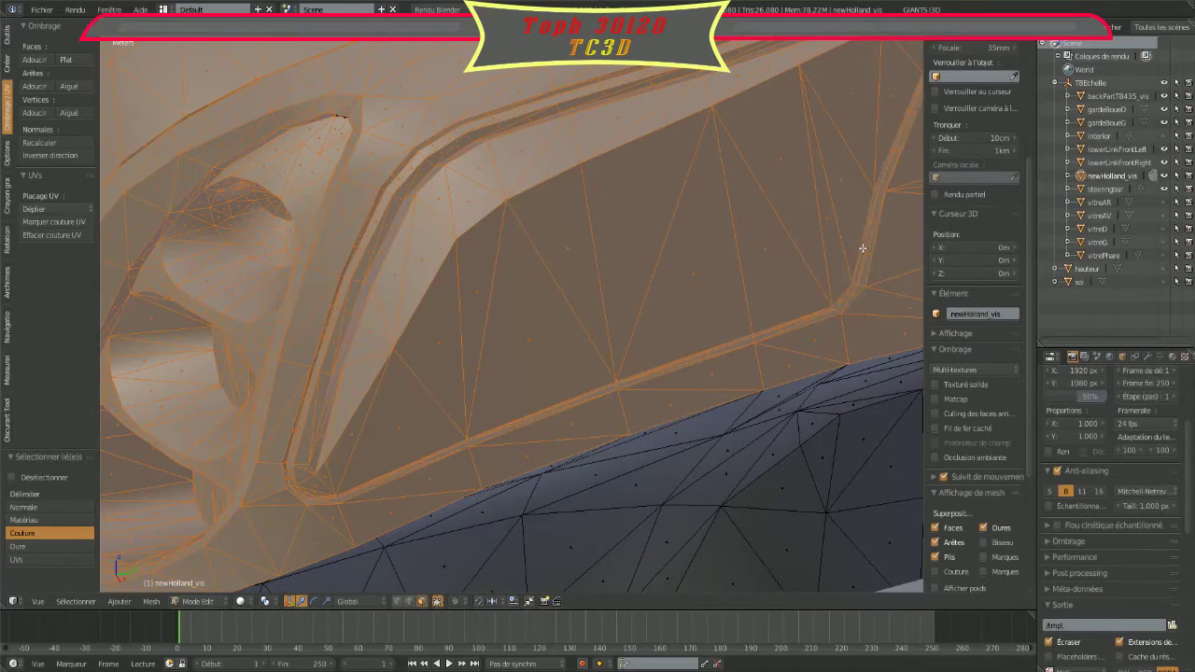
{"action": "mouse_move", "coordinate": [863, 248]}
{"action": "middle_mouse_down"}
{"action": "mouse_move", "coordinate": [720, 315]}
{"action": "mouse_move", "coordinate": [597, 432]}
{"action": "mouse_move", "coordinate": [467, 498]}
{"action": "mouse_move", "coordinate": [536, 392]}
{"action": "mouse_move", "coordinate": [720, 283]}
{"action": "middle_mouse_up"}
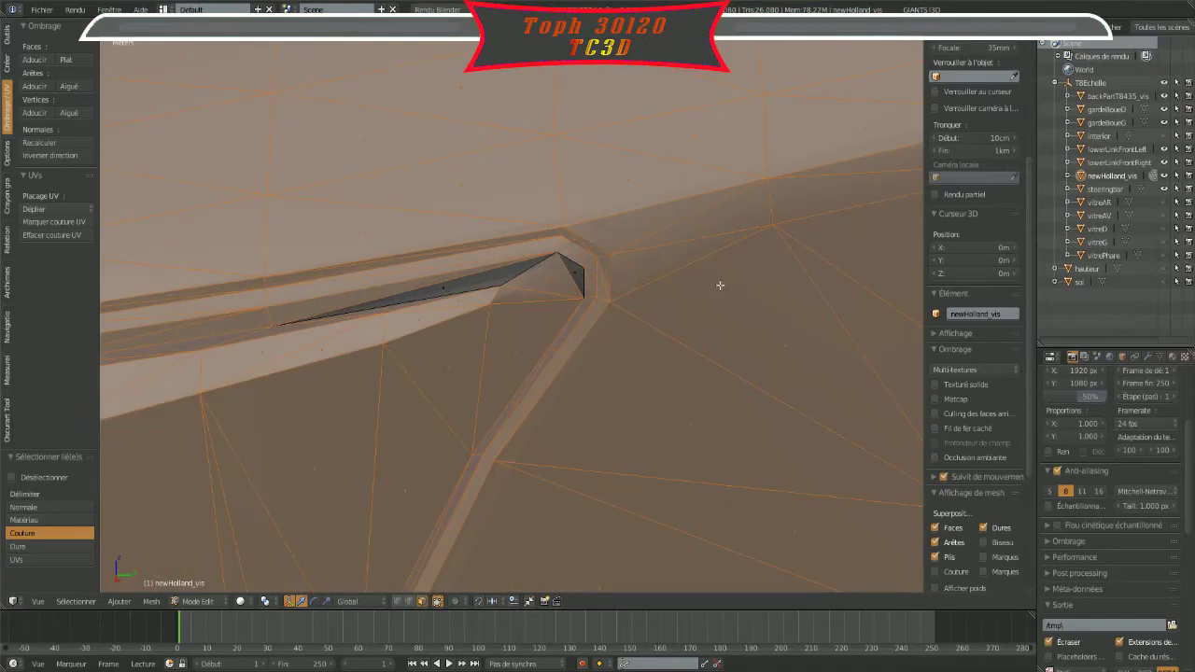
{"action": "key", "text": "l"}
{"action": "key", "text": "l"}
Step: Add both ends of the bonnet slot to the selection
{"action": "scroll", "coordinate": [512, 346], "scroll_direction": "down", "scroll_amount": 2}
{"action": "scroll", "coordinate": [513, 347], "scroll_direction": "down", "scroll_amount": 2}
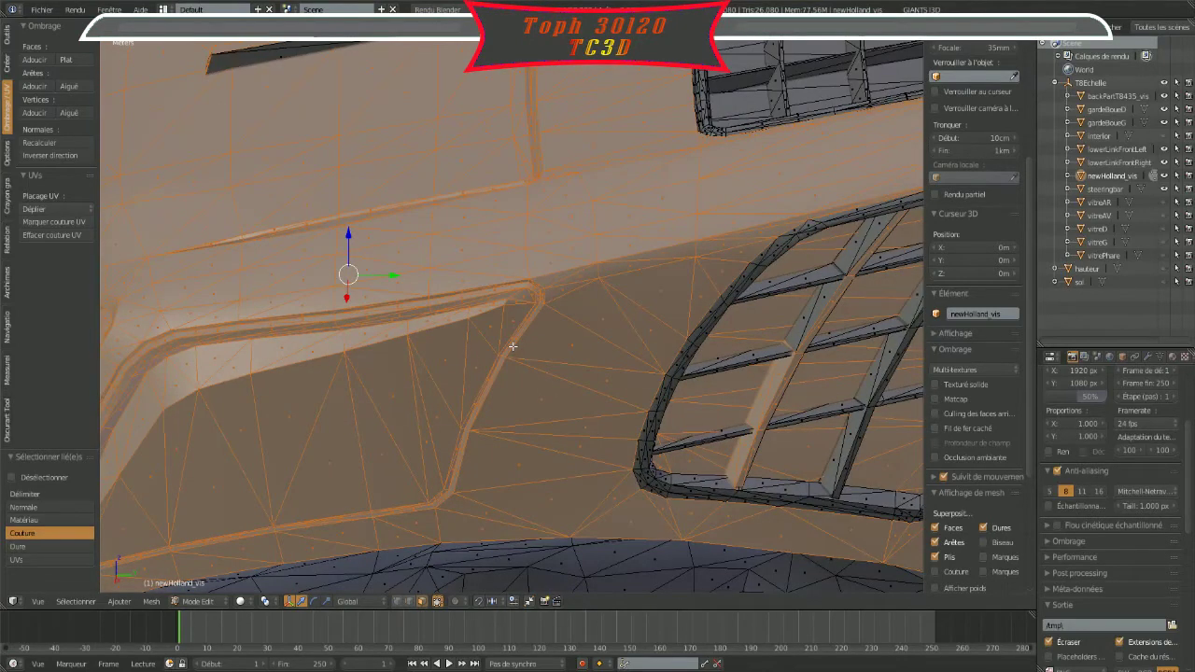
{"action": "middle_click_drag", "start_coordinate": [512, 346], "coordinate": [675, 518]}
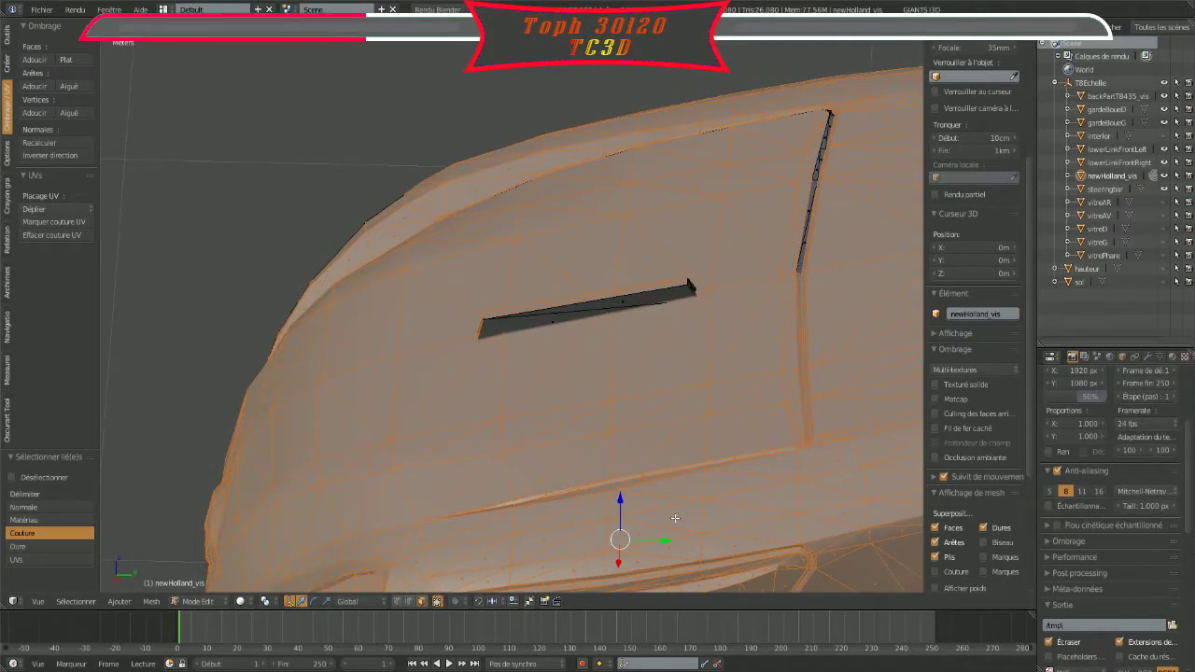
{"action": "key", "text": "l"}
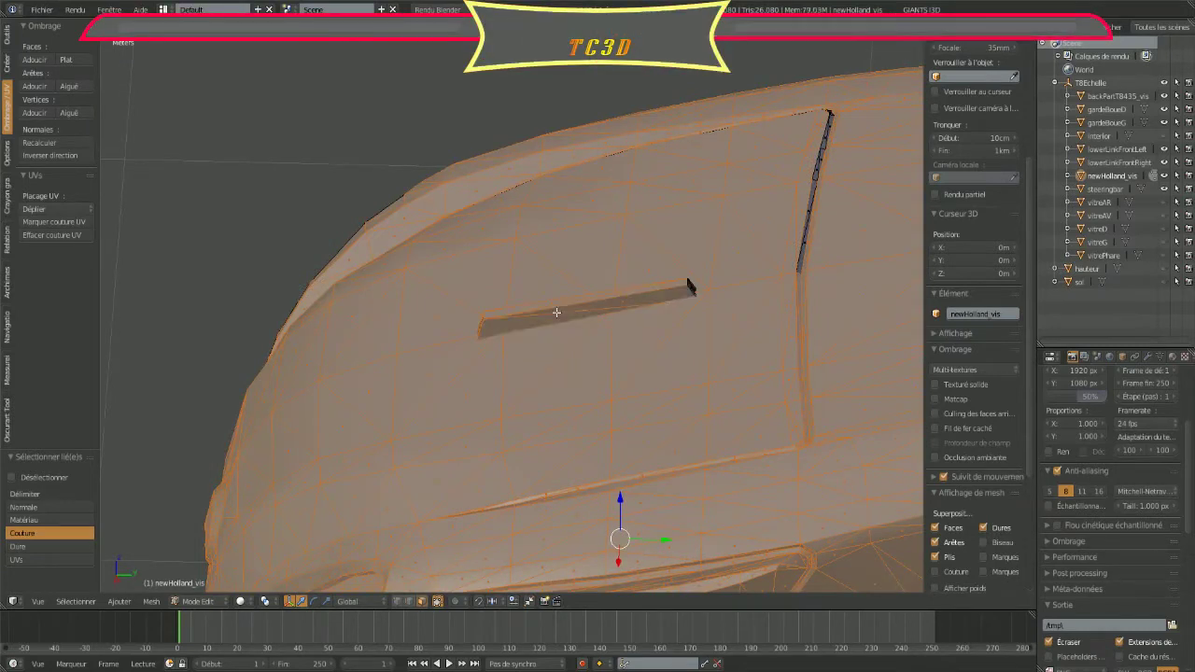
{"action": "key", "text": "l"}
{"action": "key", "text": "l"}
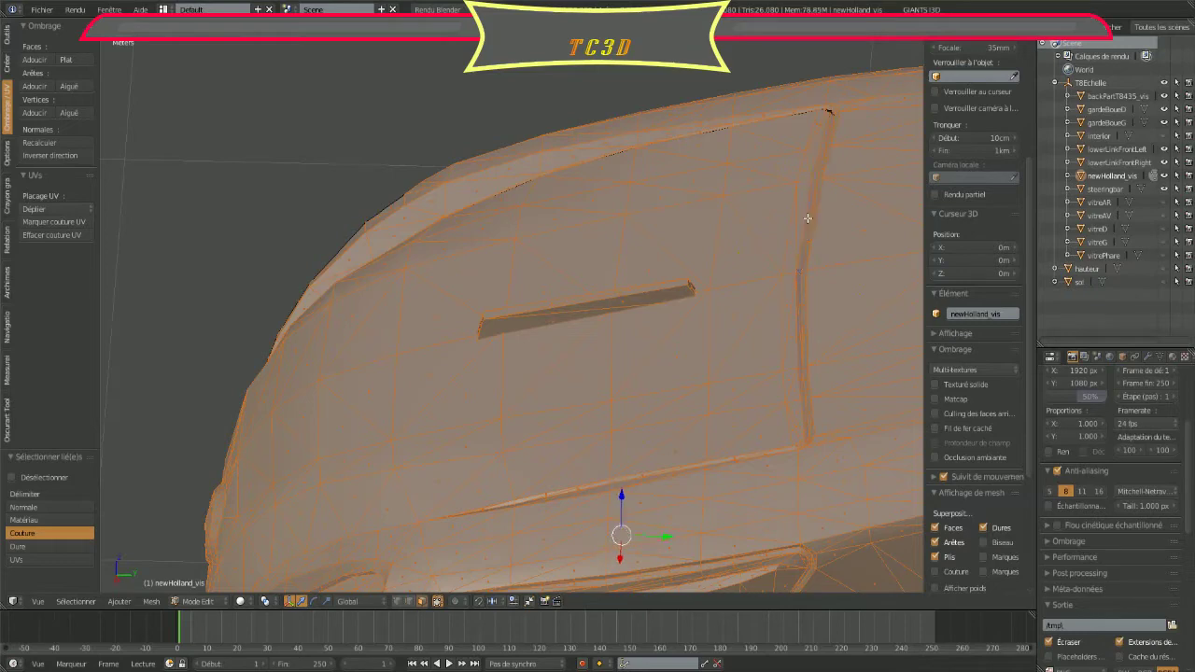
{"action": "mouse_move", "coordinate": [807, 217]}
{"action": "middle_mouse_down"}
{"action": "mouse_move", "coordinate": [800, 349]}
{"action": "mouse_move", "coordinate": [778, 363]}
{"action": "mouse_move", "coordinate": [811, 342]}
{"action": "mouse_move", "coordinate": [665, 336]}
{"action": "middle_mouse_up"}
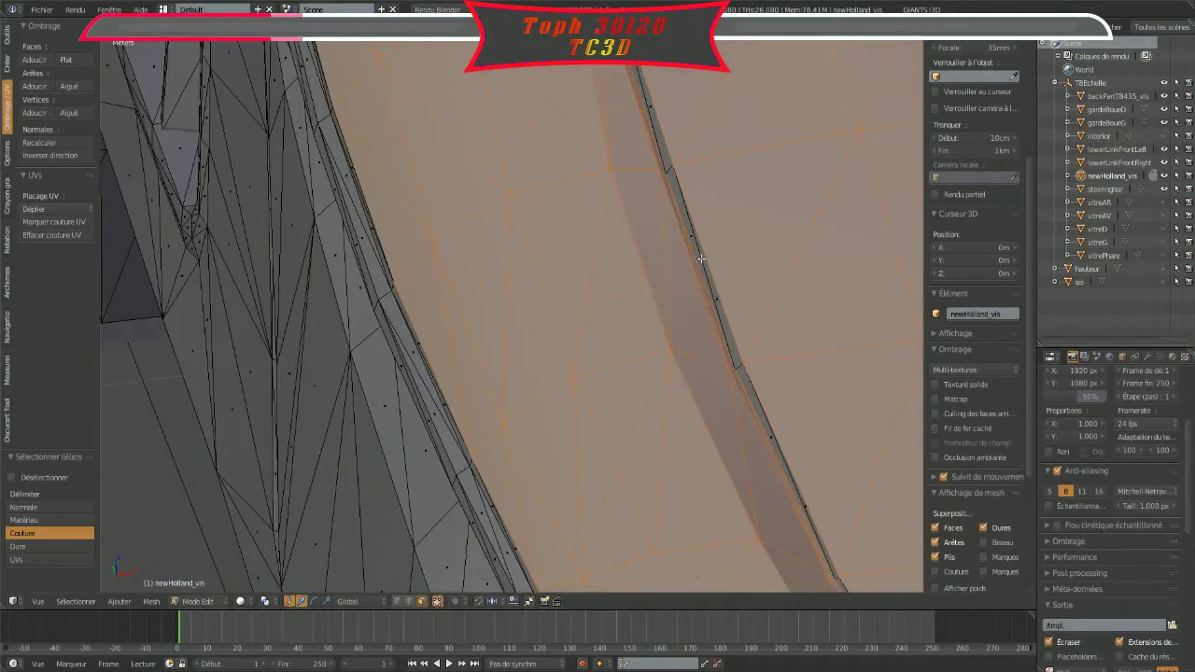
{"action": "mouse_move", "coordinate": [666, 336]}
{"action": "middle_mouse_down"}
{"action": "mouse_move", "coordinate": [693, 283]}
{"action": "mouse_move", "coordinate": [640, 293]}
{"action": "mouse_move", "coordinate": [693, 285]}
{"action": "mouse_move", "coordinate": [689, 263]}
{"action": "mouse_move", "coordinate": [478, 137]}
{"action": "middle_mouse_up"}
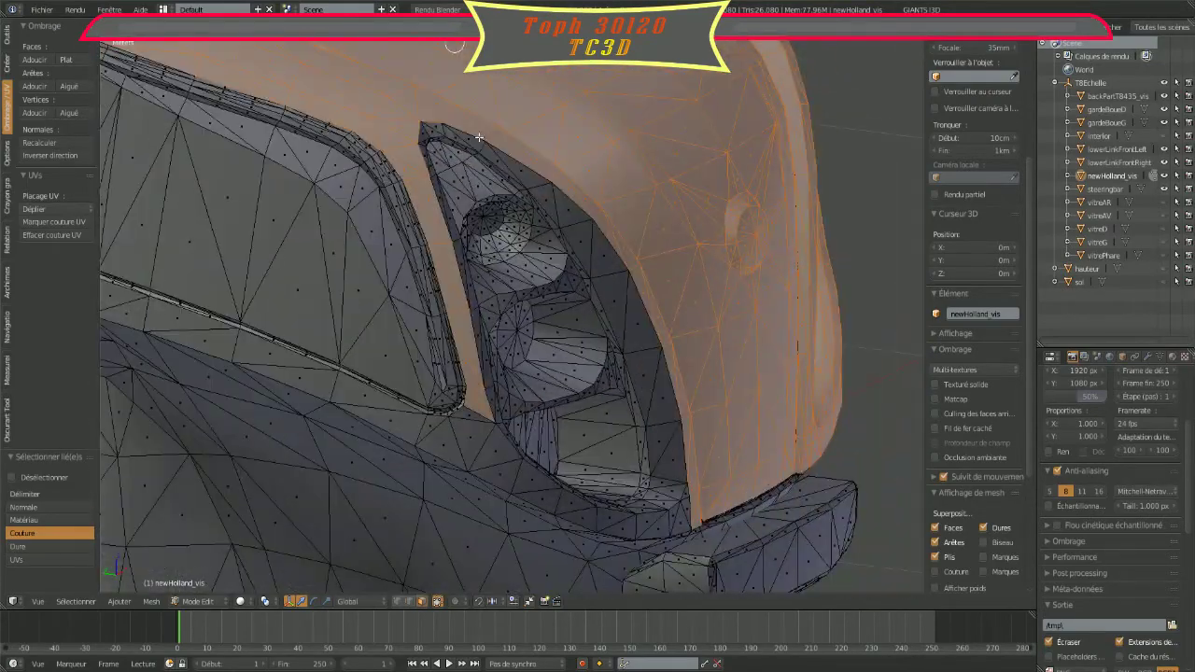
Step: Add the strips along the headlight's edges, its top cap, recess strip and the patch below
{"action": "key", "text": "l"}
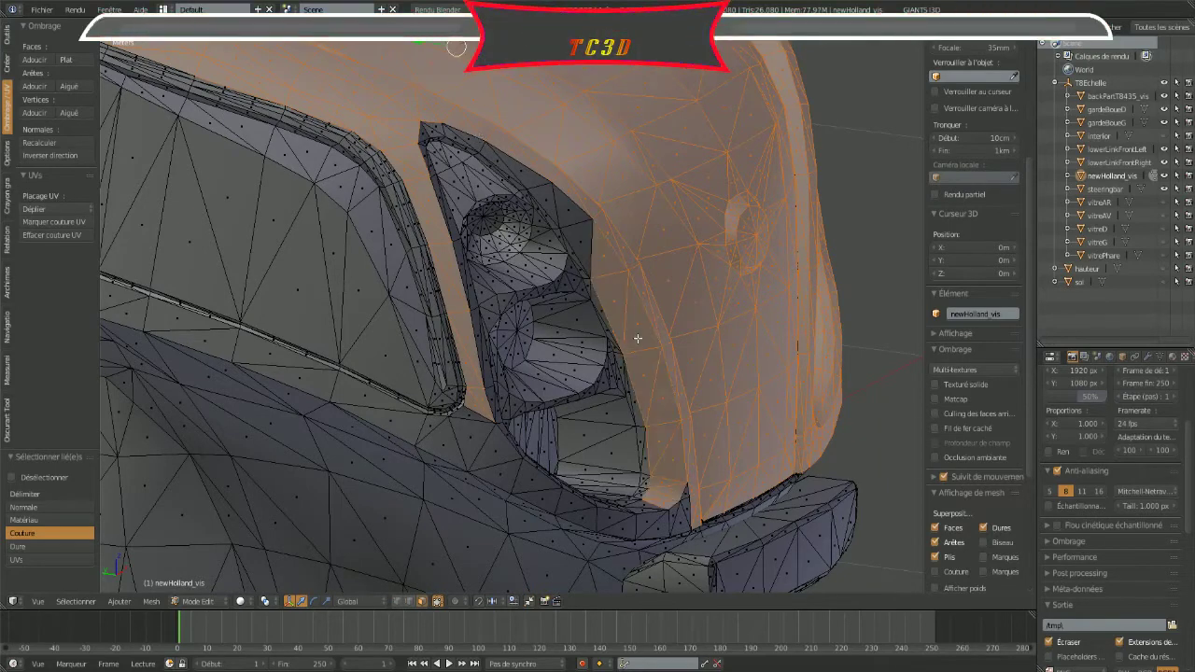
{"action": "key", "text": "l"}
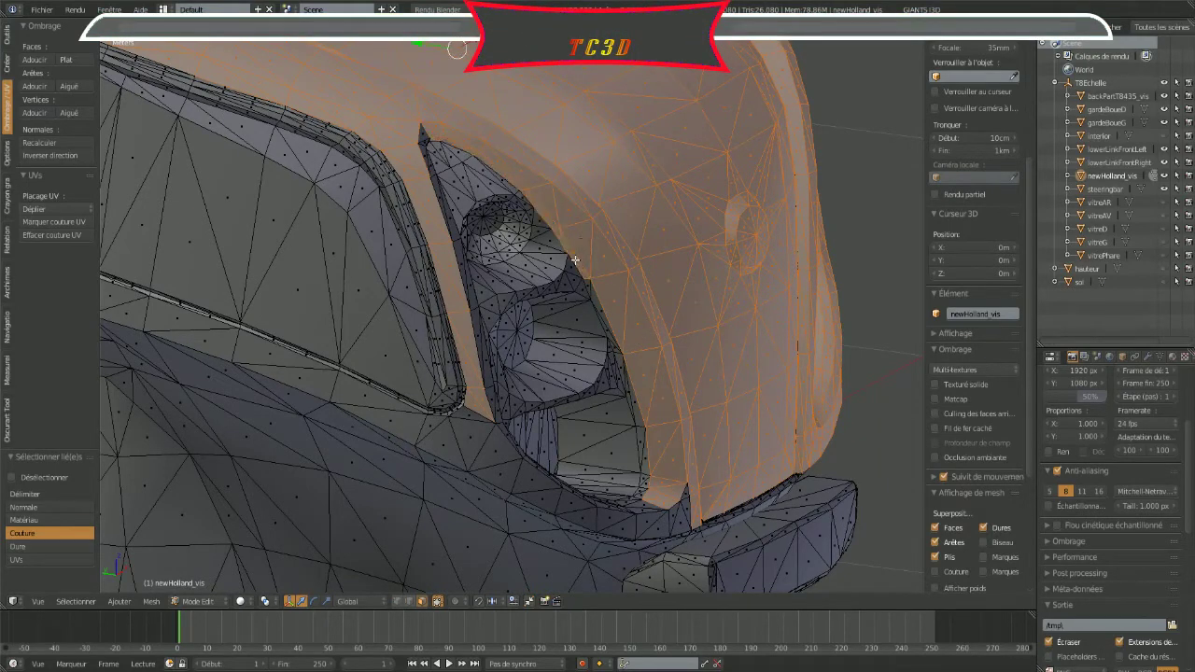
{"action": "key", "text": "l"}
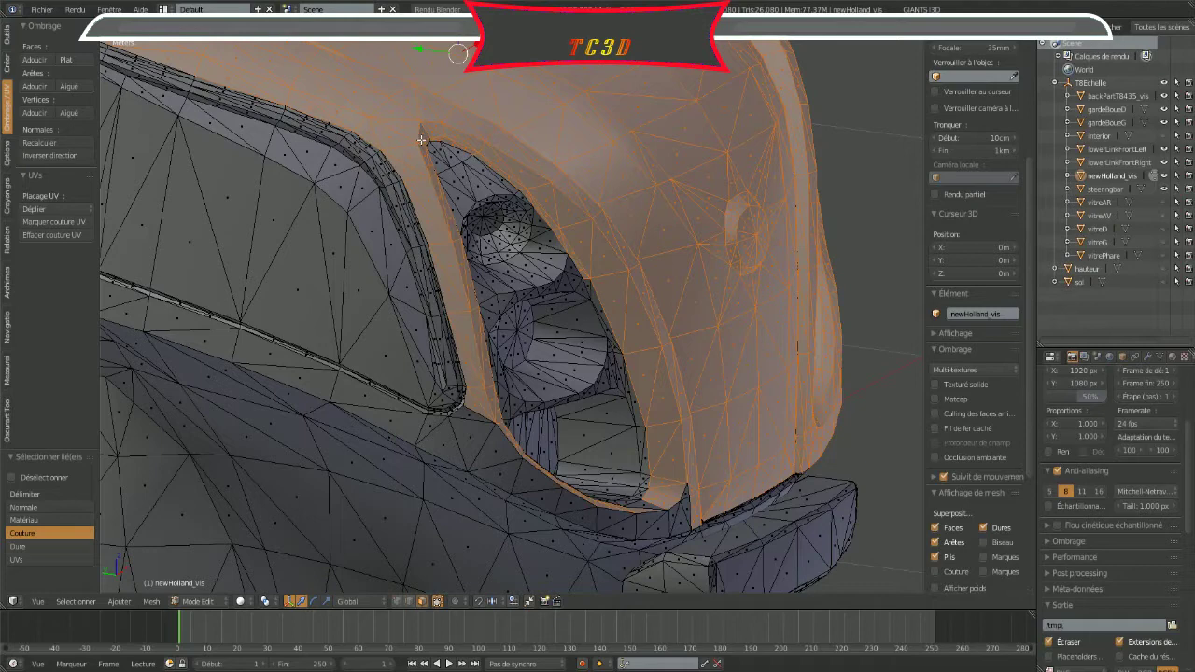
{"action": "key", "text": "l"}
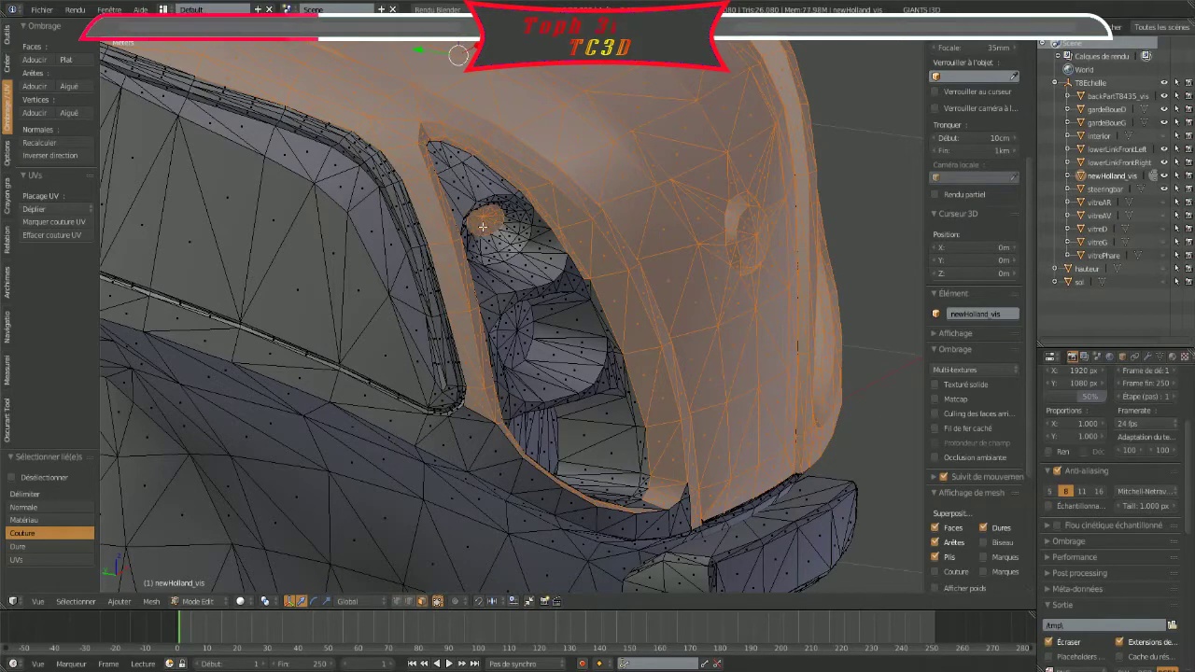
{"action": "key", "text": "l"}
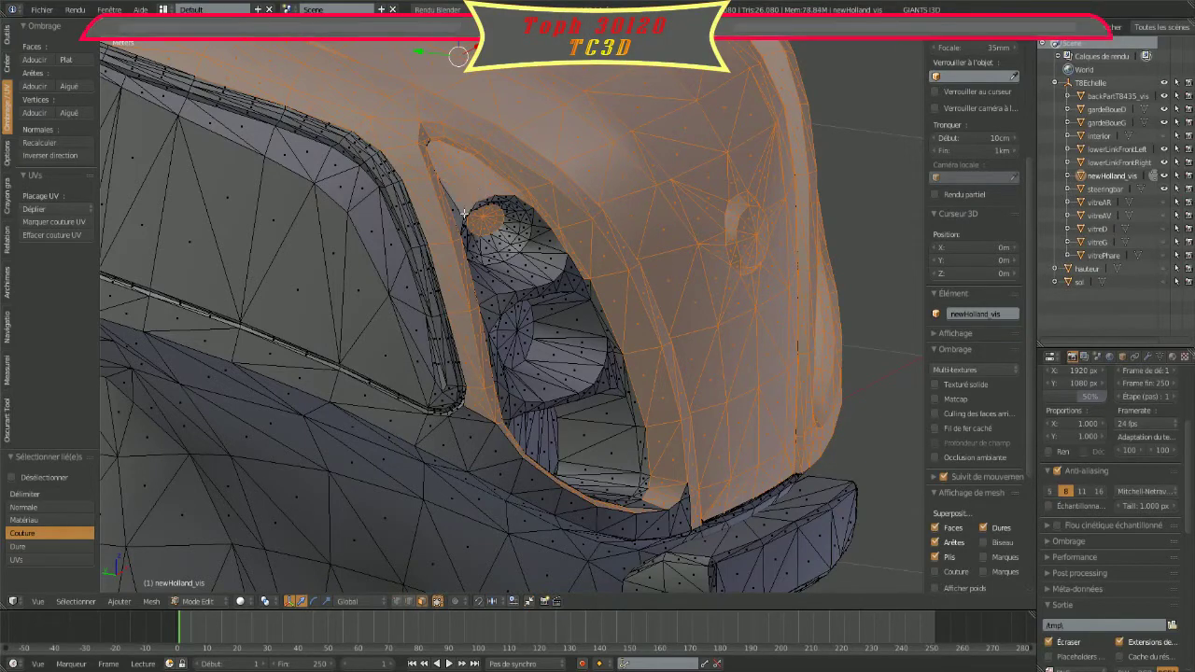
{"action": "key", "text": "l"}
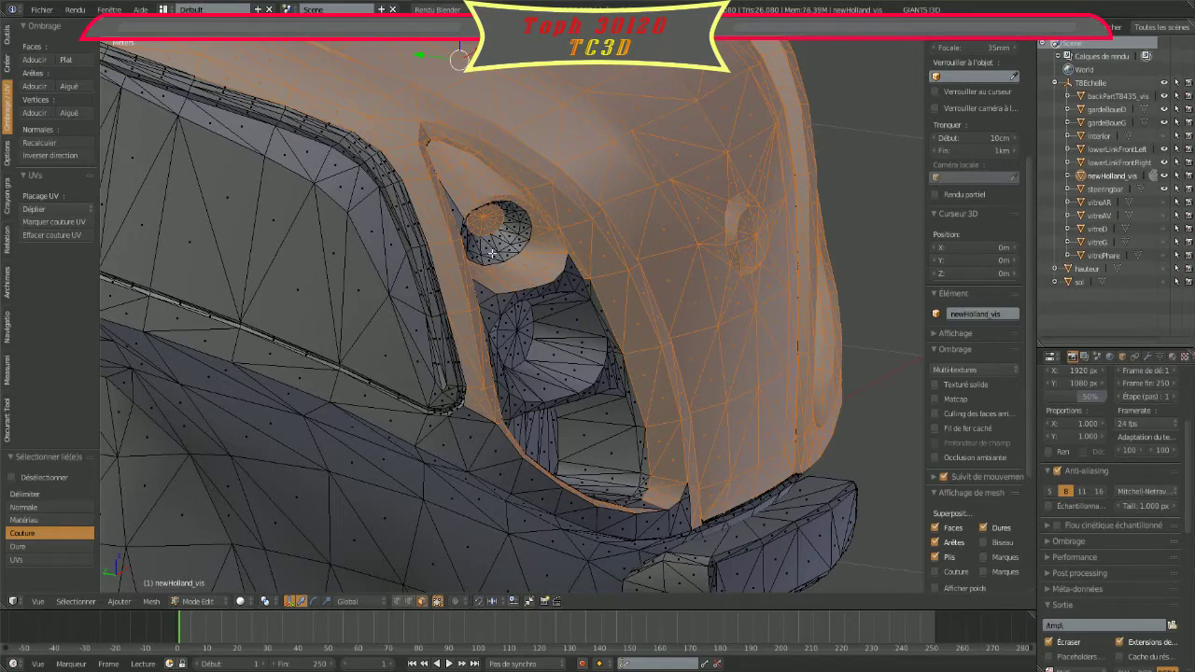
Step: Add the headlight dome, the thin strip to its left and the pieces inside the socket
{"action": "key", "text": "l"}
{"action": "key", "text": "l"}
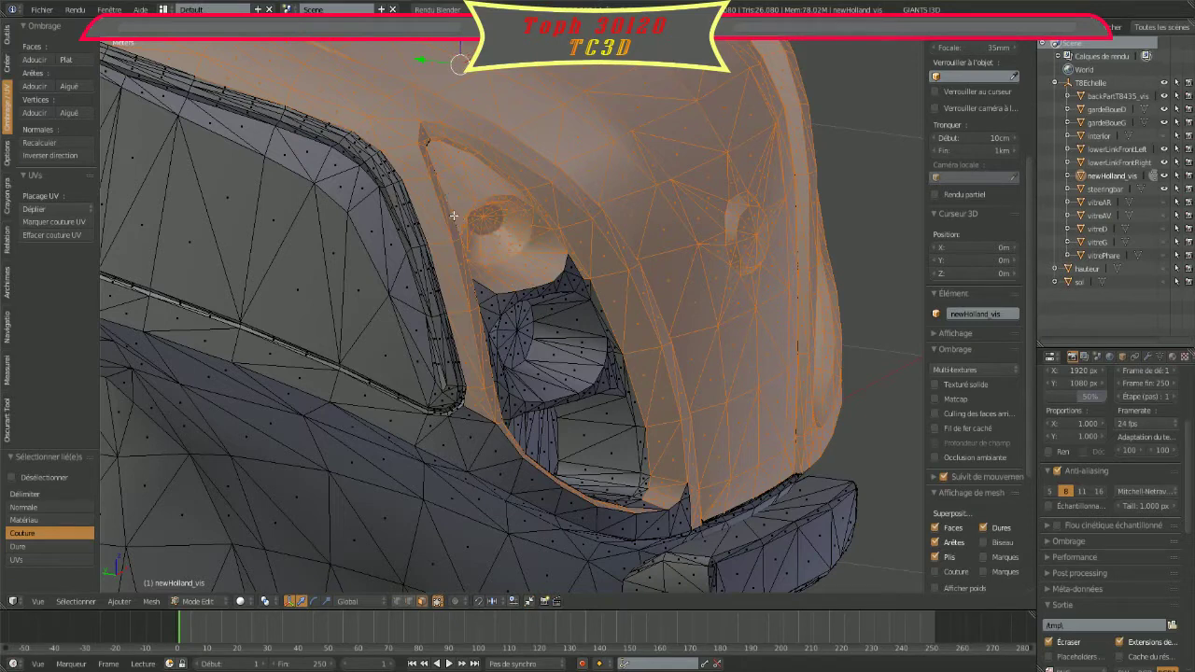
{"action": "key", "text": "l"}
{"action": "key", "text": "l"}
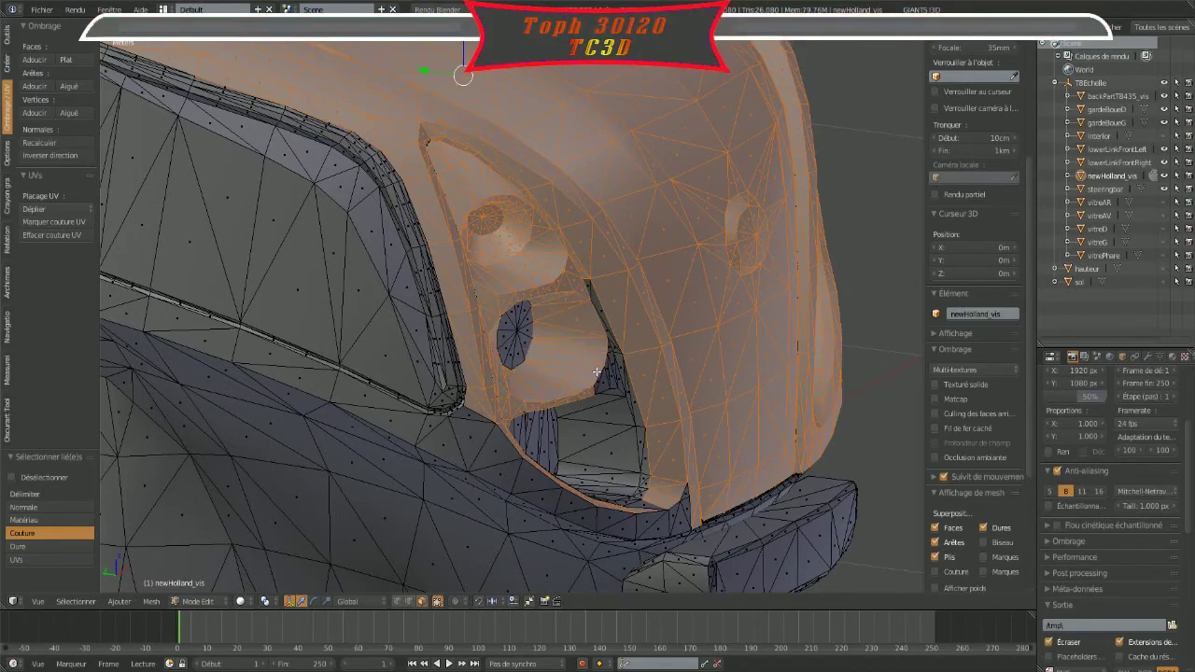
{"action": "key", "text": "l"}
{"action": "key", "text": "l"}
{"action": "key", "text": "l"}
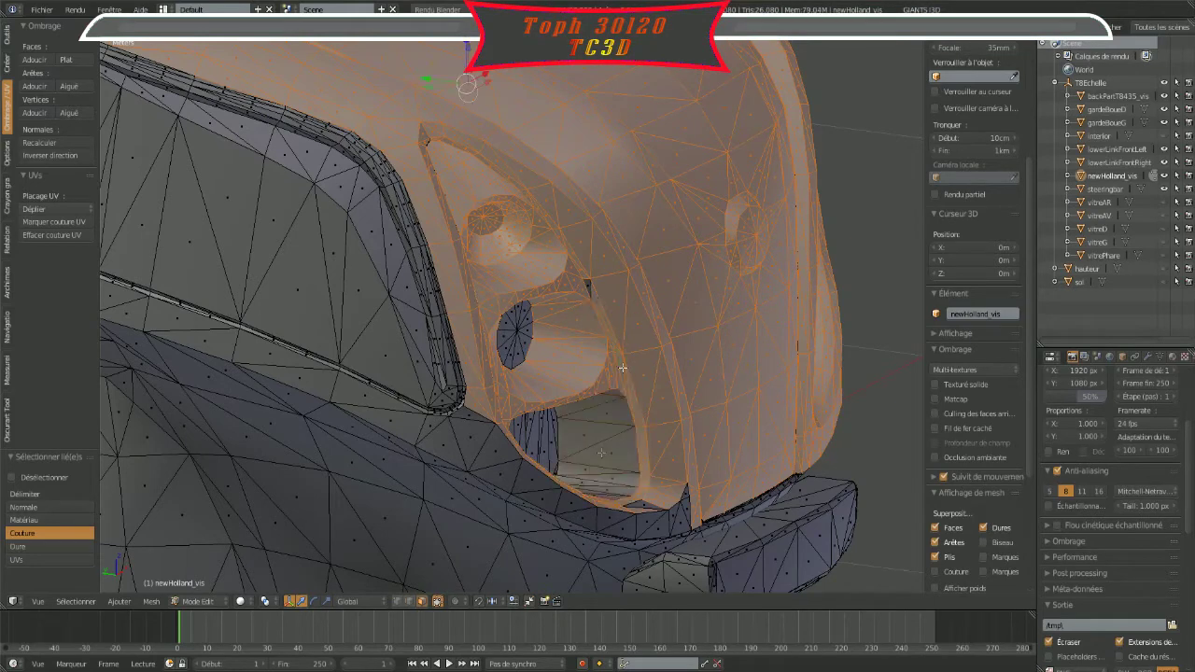
{"action": "key", "text": "l"}
{"action": "key", "text": "l"}
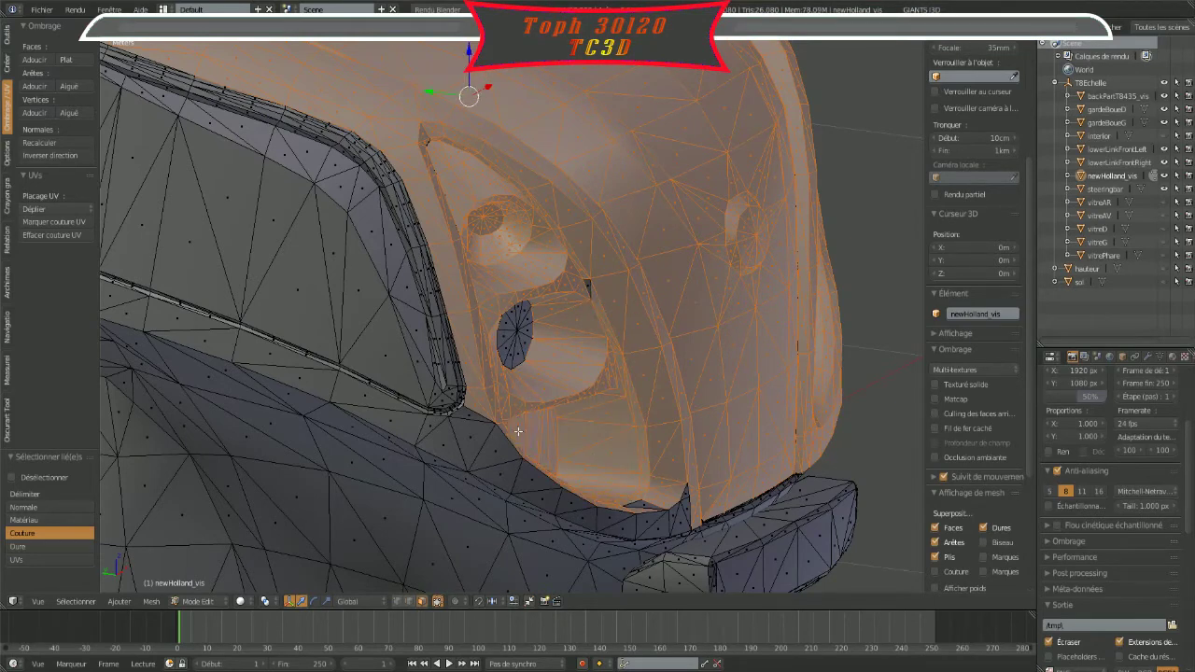
{"action": "key", "text": "l"}
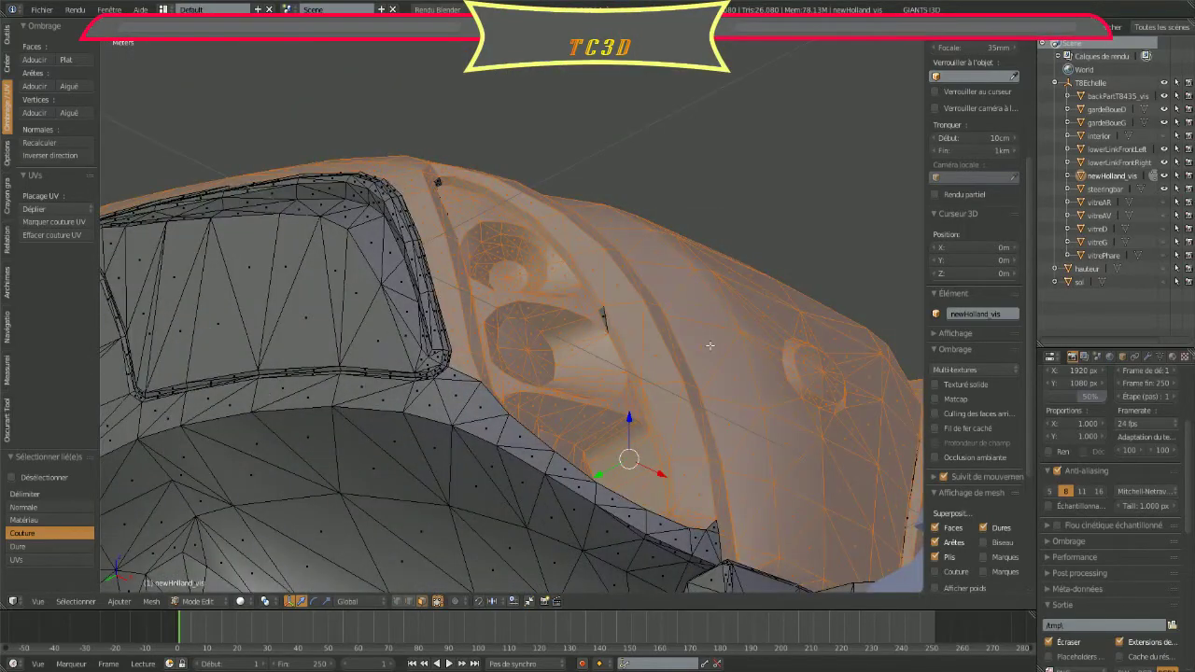
Step: Add the last socket strip and the triangulated strip along the lower-left edge
{"action": "key", "text": "l"}
{"action": "key", "text": "l"}
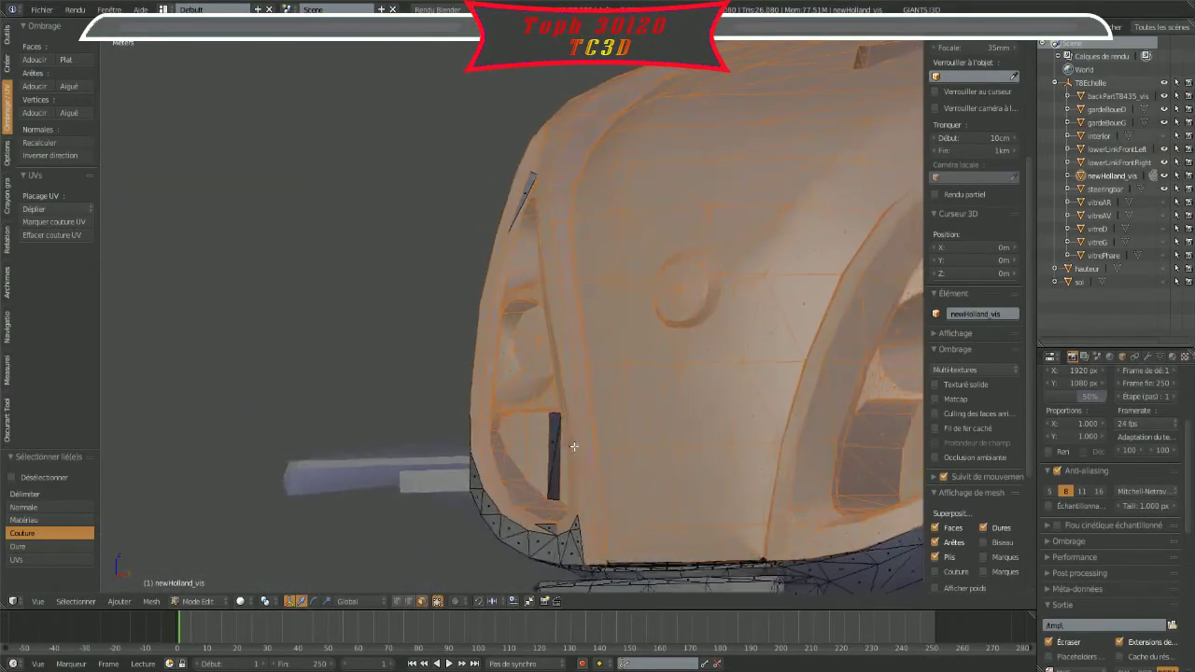
{"action": "middle_click_drag", "start_coordinate": [574, 446], "coordinate": [590, 455]}
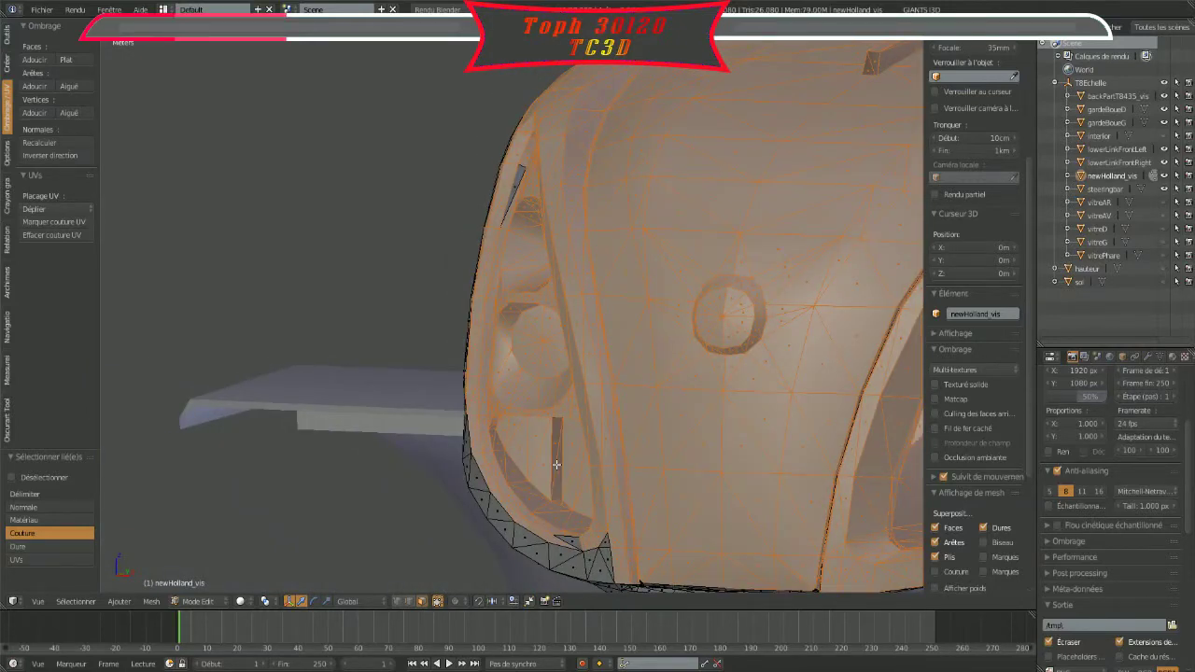
{"action": "middle_click_drag", "start_coordinate": [589, 456], "coordinate": [586, 458]}
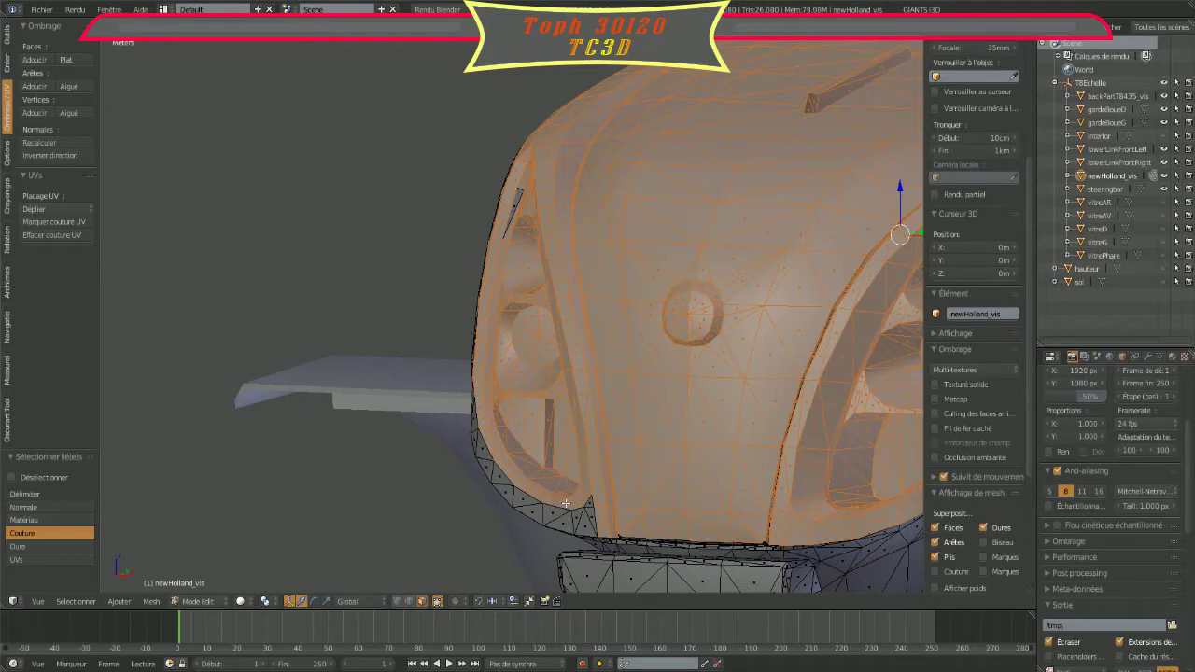
{"action": "key", "text": "l"}
Step: Add the side window recess, then view the cab's lower edge from below
{"action": "mouse_move", "coordinate": [576, 525]}
{"action": "middle_mouse_down"}
{"action": "mouse_move", "coordinate": [790, 435]}
{"action": "mouse_move", "coordinate": [821, 438]}
{"action": "mouse_move", "coordinate": [702, 365]}
{"action": "mouse_move", "coordinate": [399, 350]}
{"action": "middle_mouse_up"}
{"action": "scroll", "coordinate": [702, 365], "scroll_direction": "up", "scroll_amount": 3}
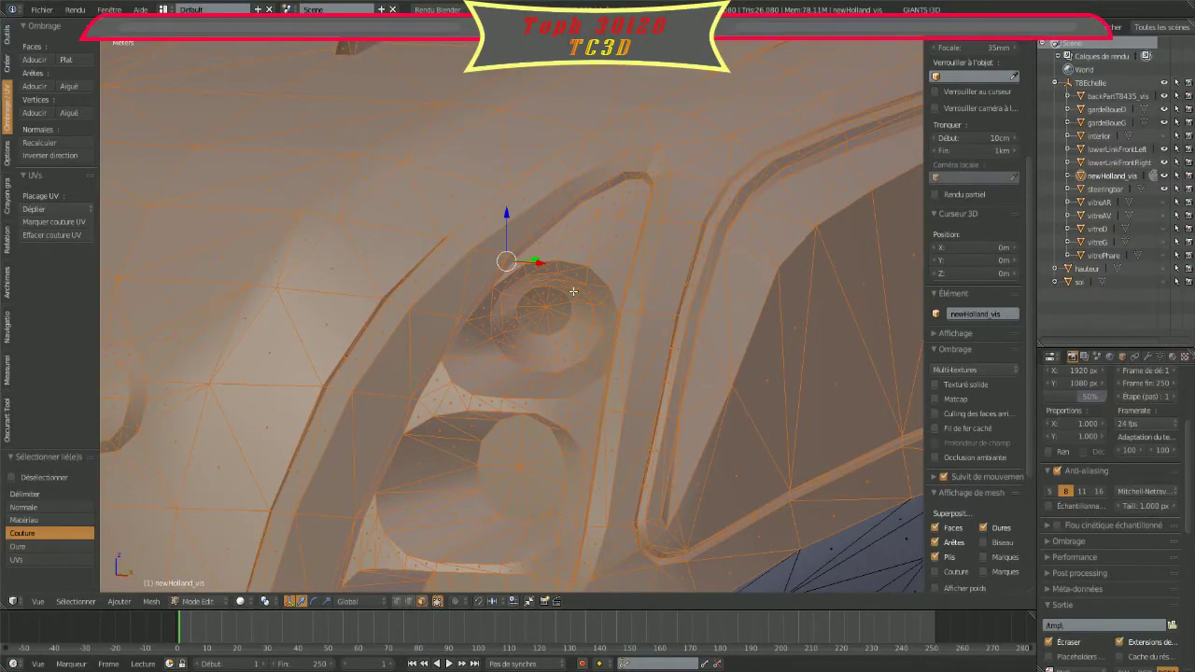
{"action": "scroll", "coordinate": [573, 291], "scroll_direction": "down", "scroll_amount": 5}
{"action": "middle_click_drag", "start_coordinate": [573, 291], "coordinate": [694, 252]}
{"action": "scroll", "coordinate": [684, 263], "scroll_direction": "up", "scroll_amount": 2}
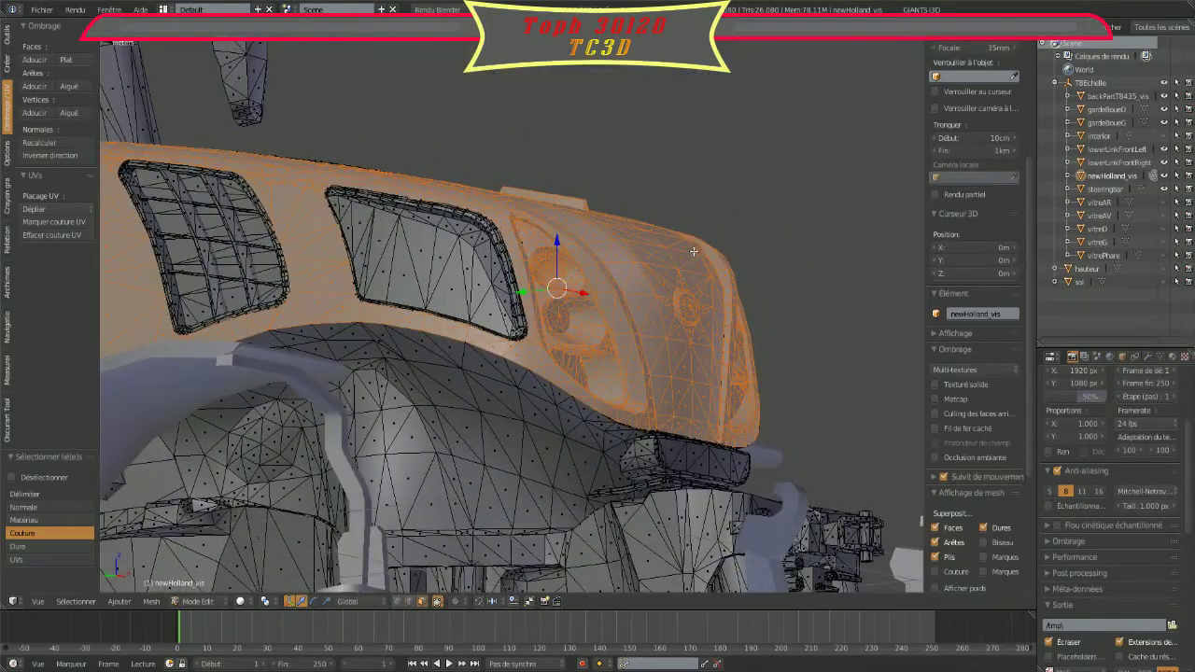
{"action": "key", "text": "l"}
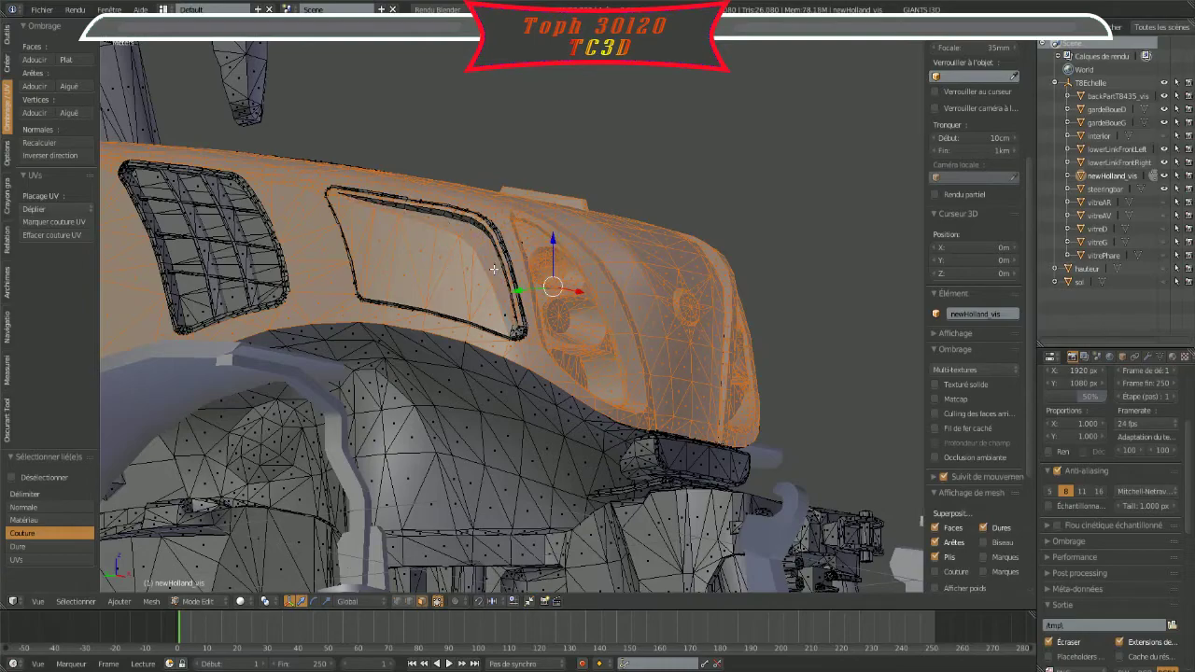
{"action": "middle_click_drag", "start_coordinate": [494, 270], "coordinate": [542, 334]}
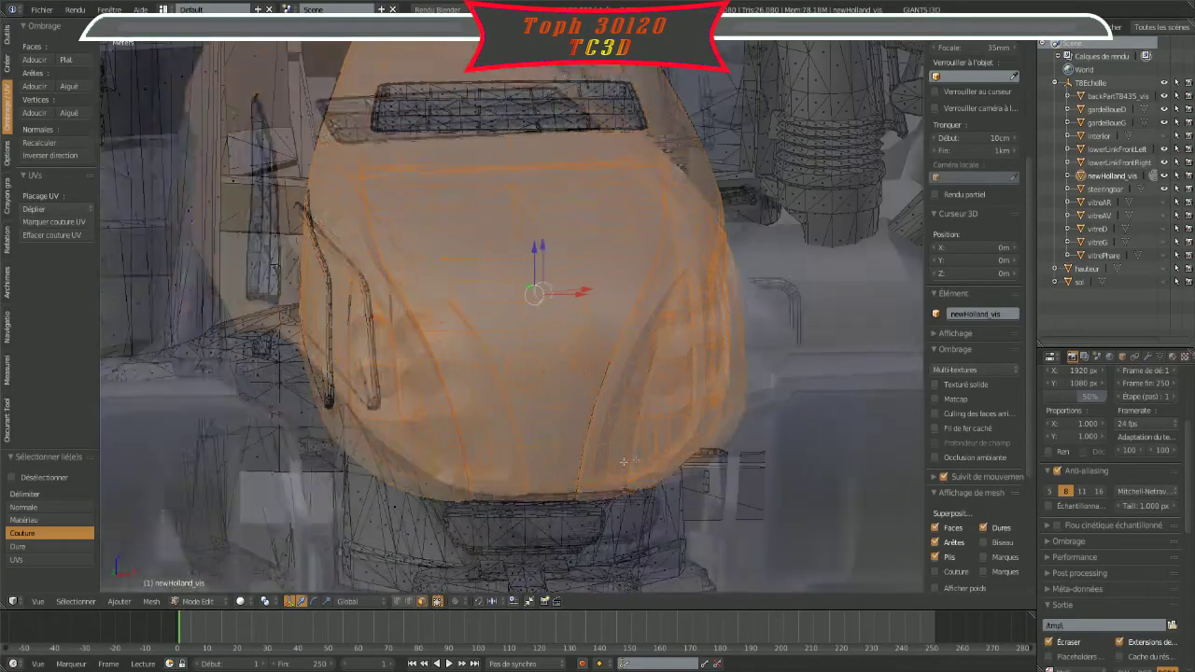
{"action": "scroll", "coordinate": [542, 334], "scroll_direction": "up", "scroll_amount": 5}
{"action": "scroll", "coordinate": [514, 347], "scroll_direction": "up", "scroll_amount": 4}
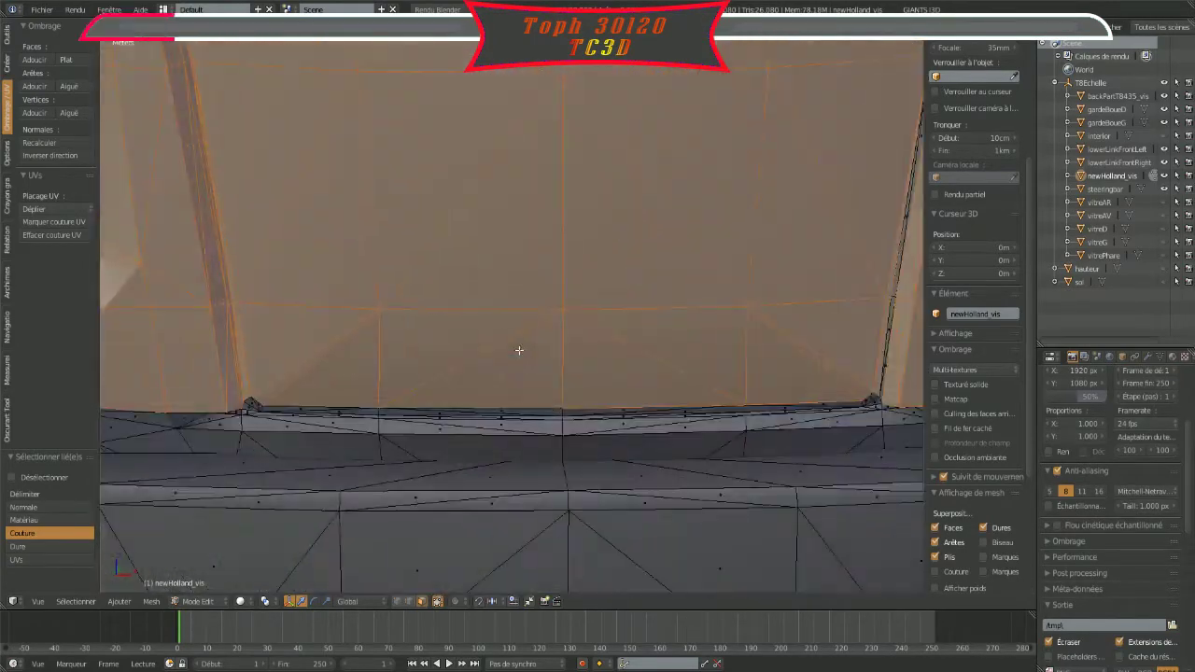
{"action": "mouse_move", "coordinate": [575, 258]}
{"action": "middle_mouse_down"}
{"action": "mouse_move", "coordinate": [560, 315]}
{"action": "mouse_move", "coordinate": [604, 316]}
{"action": "mouse_move", "coordinate": [551, 392]}
{"action": "mouse_move", "coordinate": [577, 324]}
{"action": "mouse_move", "coordinate": [435, 295]}
{"action": "mouse_move", "coordinate": [499, 232]}
{"action": "mouse_move", "coordinate": [496, 251]}
{"action": "mouse_move", "coordinate": [505, 162]}
{"action": "middle_mouse_up"}
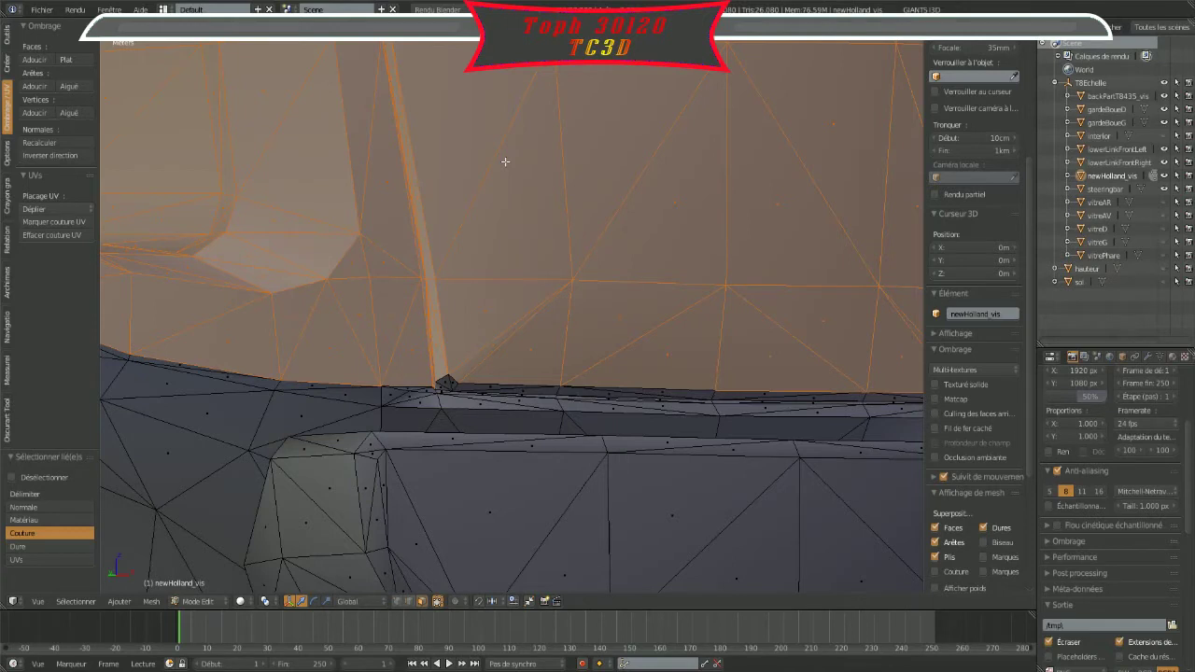
Step: Add the seam-bounded lower strips and the dark right strip, undoing one wrong linked pick
{"action": "key", "text": "l"}
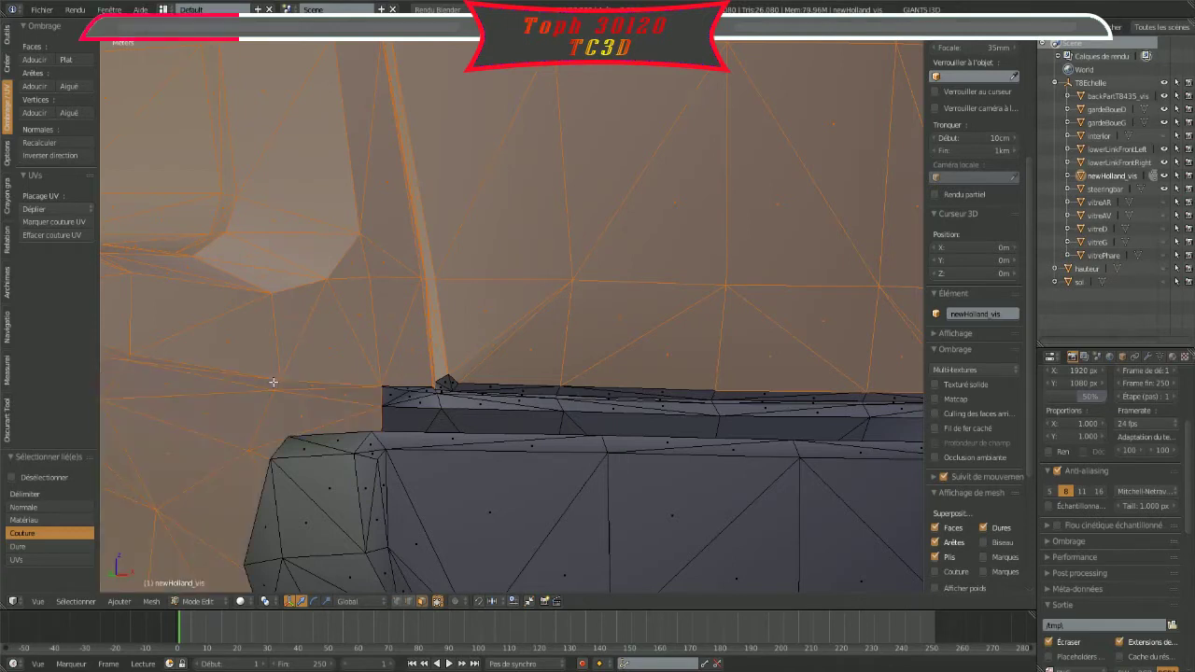
{"action": "key", "text": "ctrl+z"}
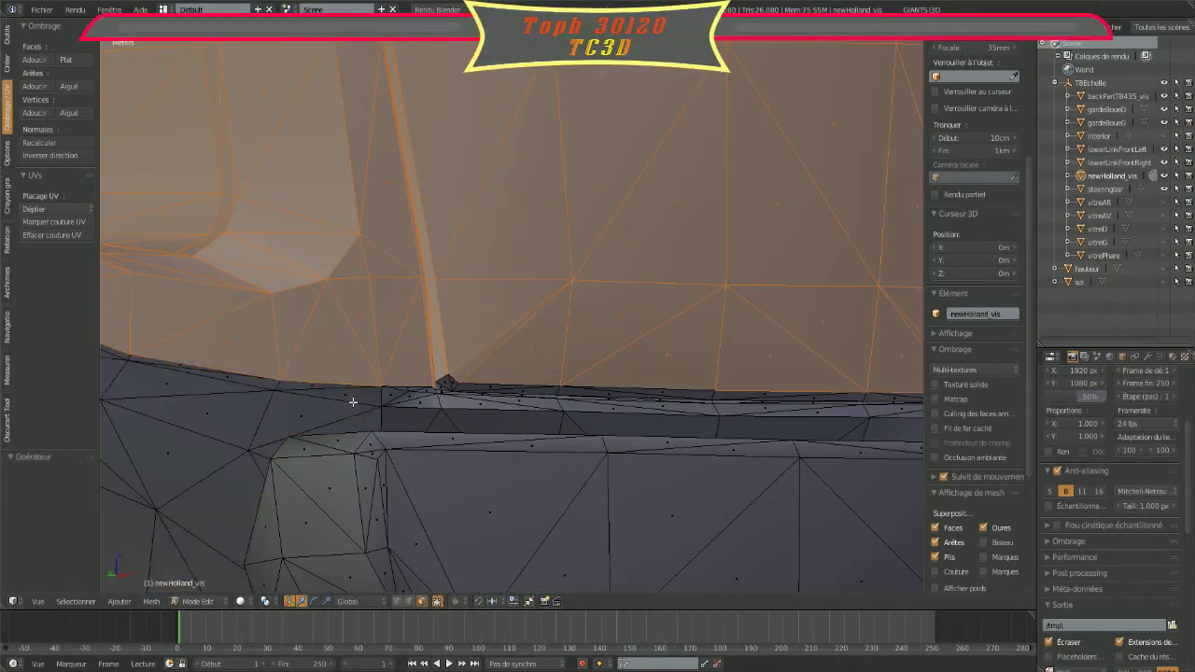
{"action": "key", "text": "l"}
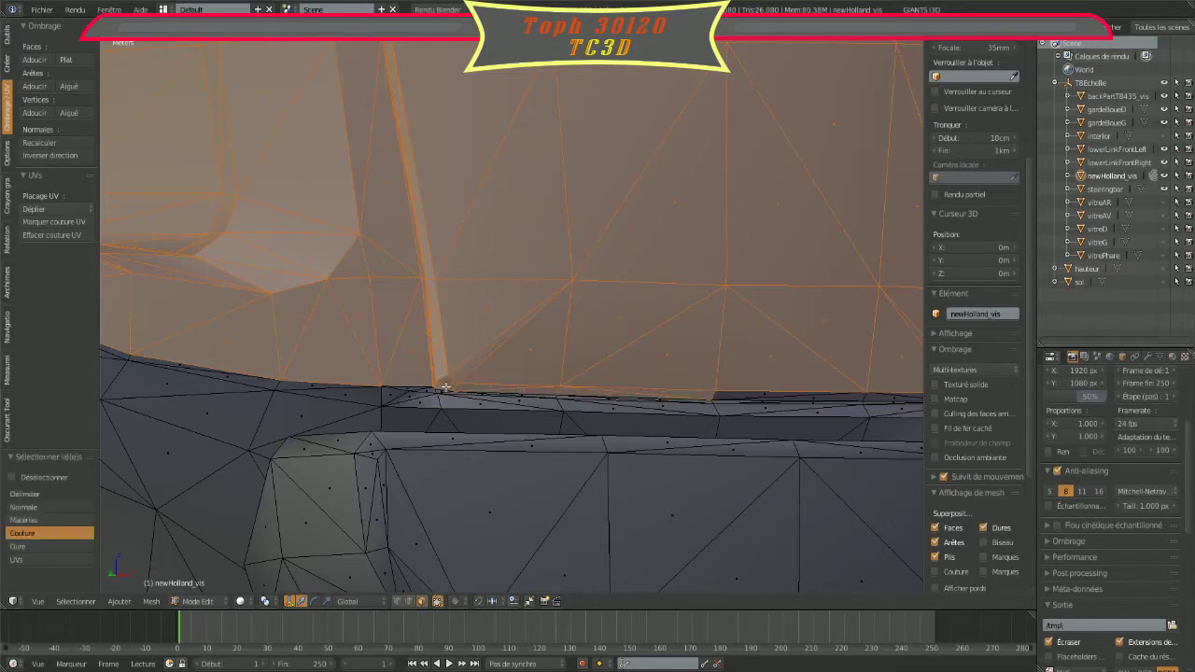
{"action": "key", "text": "l"}
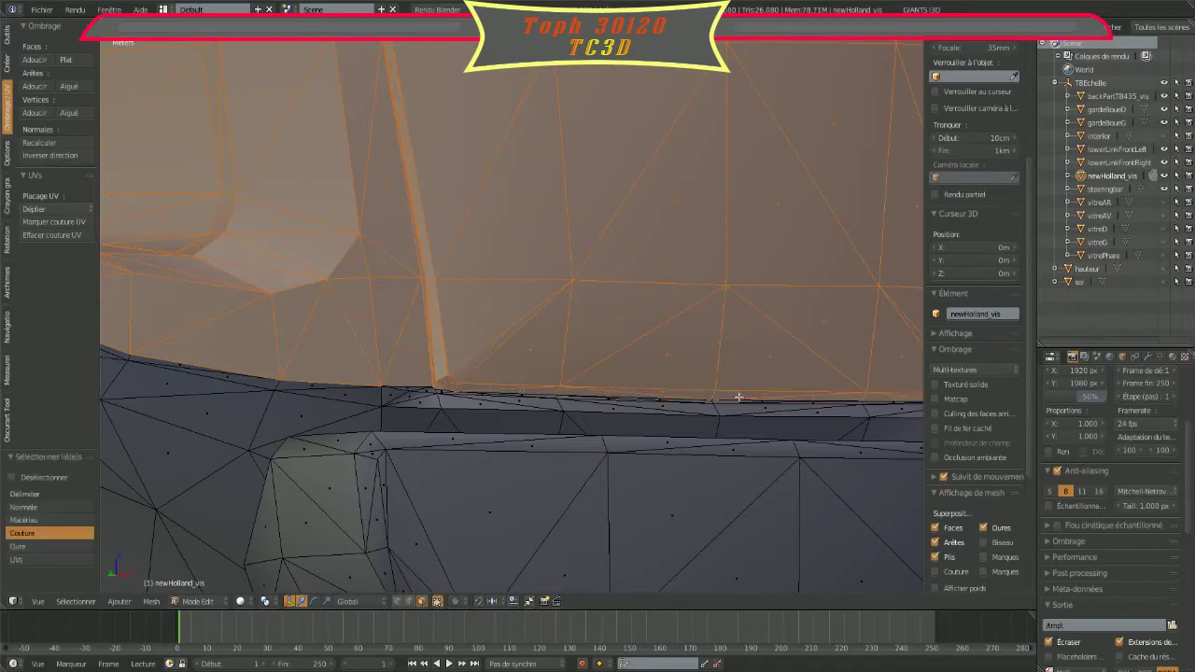
{"action": "mouse_move", "coordinate": [738, 397]}
{"action": "middle_mouse_down"}
{"action": "mouse_move", "coordinate": [336, 267]}
{"action": "mouse_move", "coordinate": [661, 255]}
{"action": "mouse_move", "coordinate": [432, 295]}
{"action": "middle_mouse_up"}
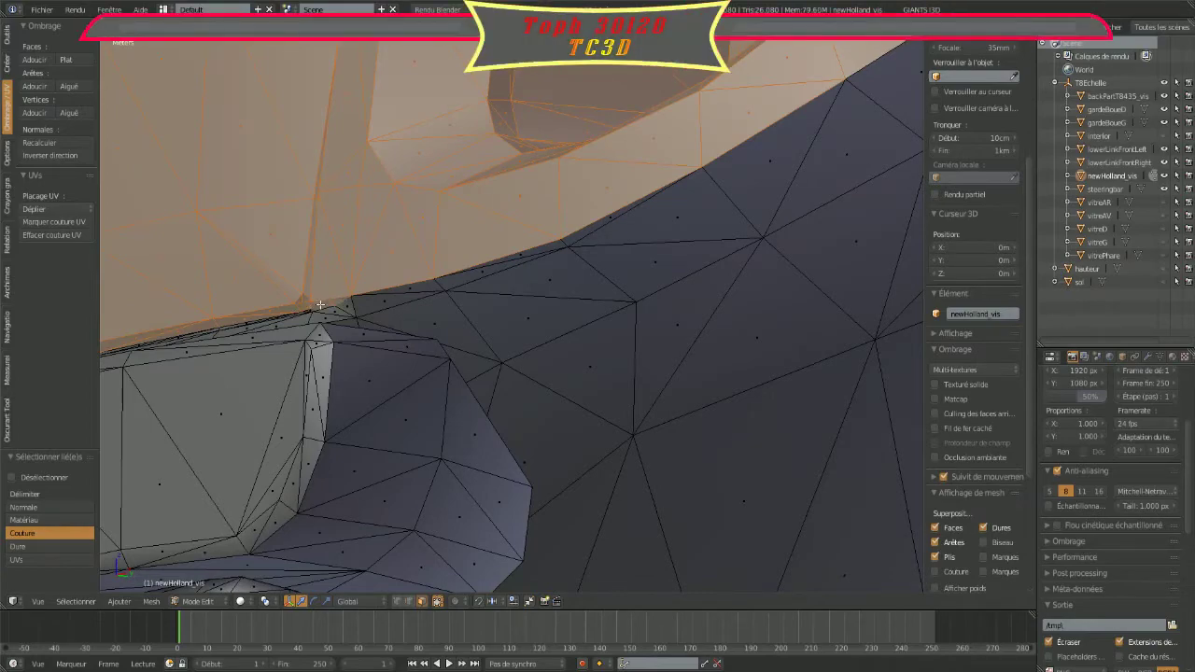
Step: Add the narrow vertical strip along the hood's bottom edge
{"action": "mouse_move", "coordinate": [320, 306]}
{"action": "middle_mouse_down"}
{"action": "mouse_move", "coordinate": [593, 323]}
{"action": "mouse_move", "coordinate": [560, 326]}
{"action": "mouse_move", "coordinate": [573, 336]}
{"action": "middle_mouse_up"}
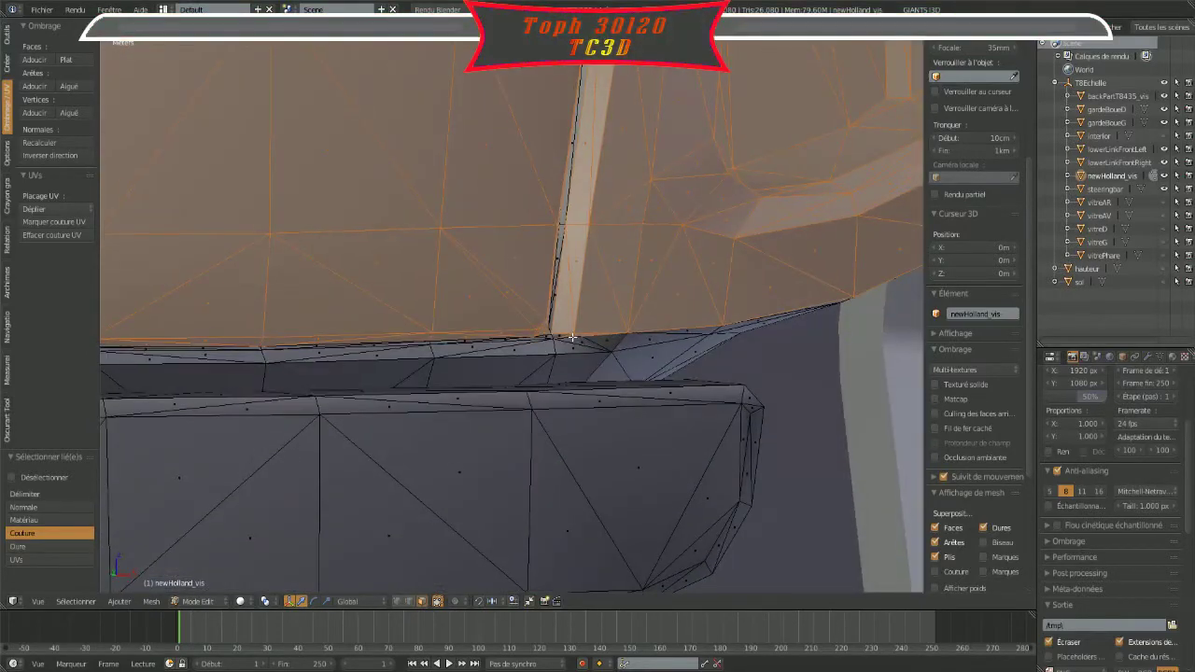
{"action": "right_click", "coordinate": [559, 256], "text": "shift"}
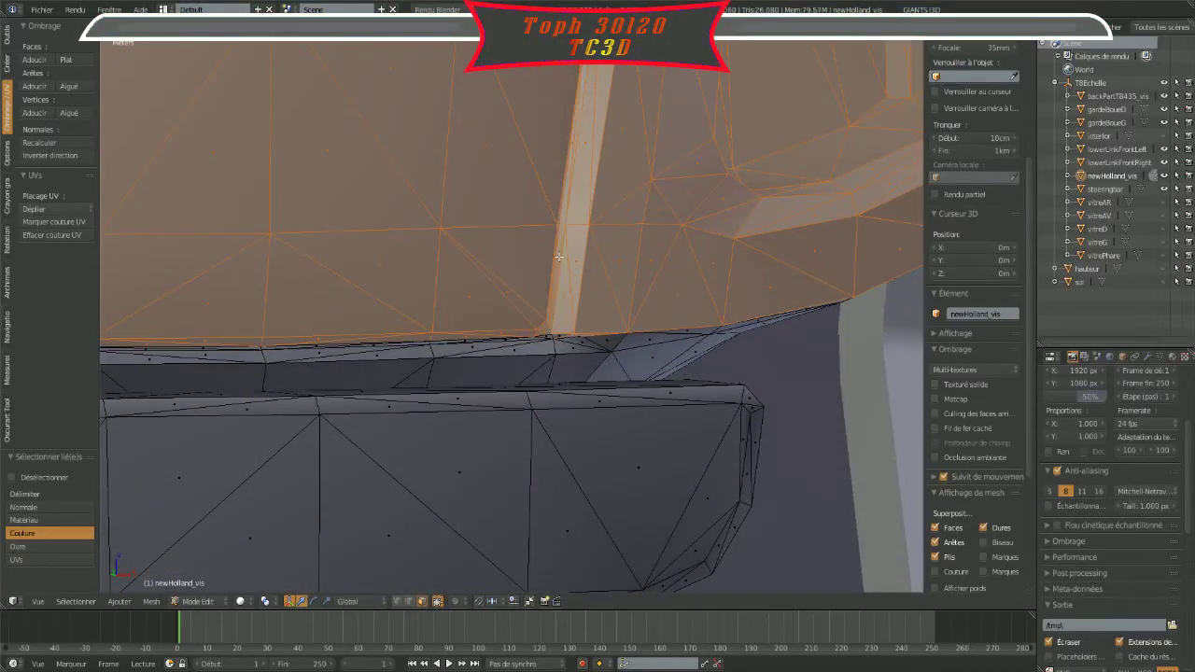
{"action": "scroll", "coordinate": [558, 256], "scroll_direction": "down", "scroll_amount": 2}
{"action": "mouse_move", "coordinate": [568, 232]}
{"action": "middle_mouse_down"}
{"action": "mouse_move", "coordinate": [460, 197]}
{"action": "mouse_move", "coordinate": [513, 192]}
{"action": "mouse_move", "coordinate": [460, 171]}
{"action": "mouse_move", "coordinate": [389, 187]}
{"action": "mouse_move", "coordinate": [345, 275]}
{"action": "mouse_move", "coordinate": [561, 205]}
{"action": "mouse_move", "coordinate": [641, 193]}
{"action": "mouse_move", "coordinate": [597, 273]}
{"action": "middle_mouse_up"}
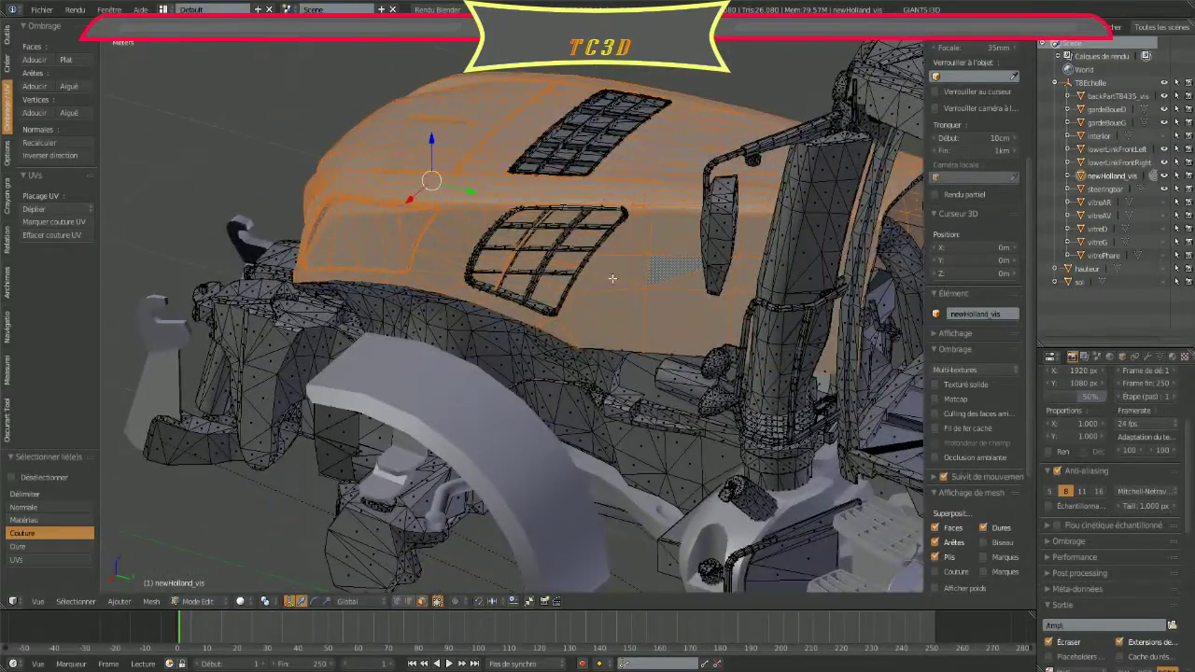
Step: Hide the diagonal grille bar's top strip and the horizontal grille bar's faces
{"action": "scroll", "coordinate": [571, 278], "scroll_direction": "up", "scroll_amount": 4}
{"action": "scroll", "coordinate": [577, 282], "scroll_direction": "up", "scroll_amount": 2}
{"action": "scroll", "coordinate": [578, 282], "scroll_direction": "up", "scroll_amount": 3}
{"action": "scroll", "coordinate": [598, 308], "scroll_direction": "up", "scroll_amount": 2}
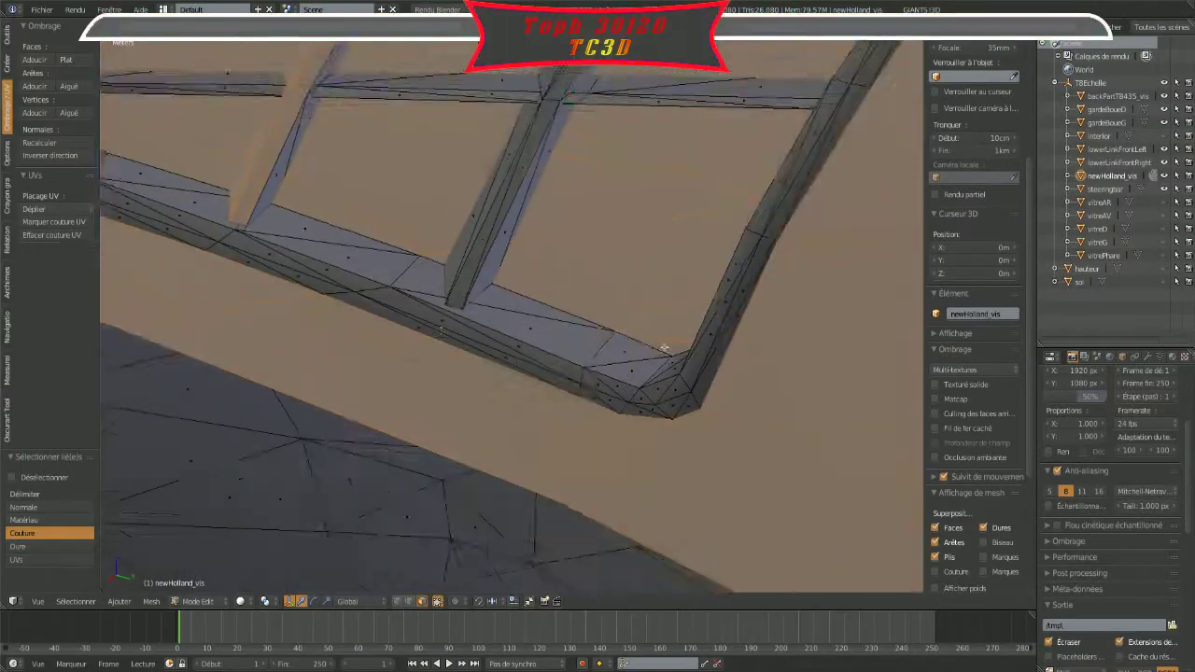
{"action": "scroll", "coordinate": [569, 373], "scroll_direction": "up", "scroll_amount": 1}
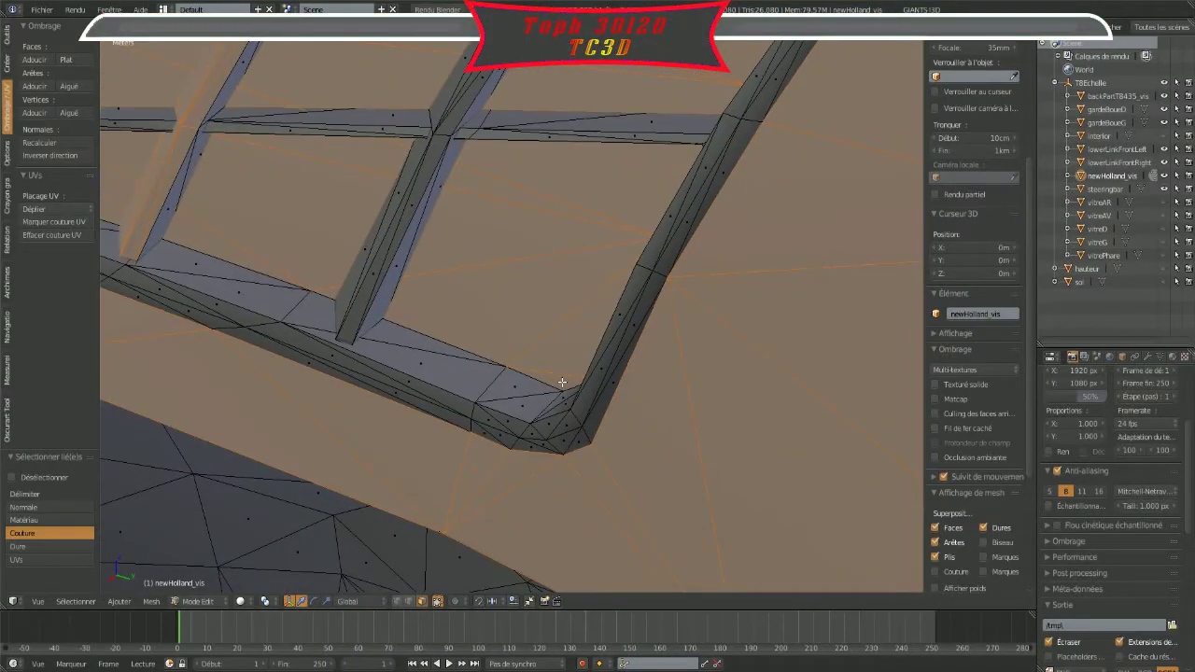
{"action": "right_click", "coordinate": [378, 264], "text": "alt"}
{"action": "key", "text": "h"}
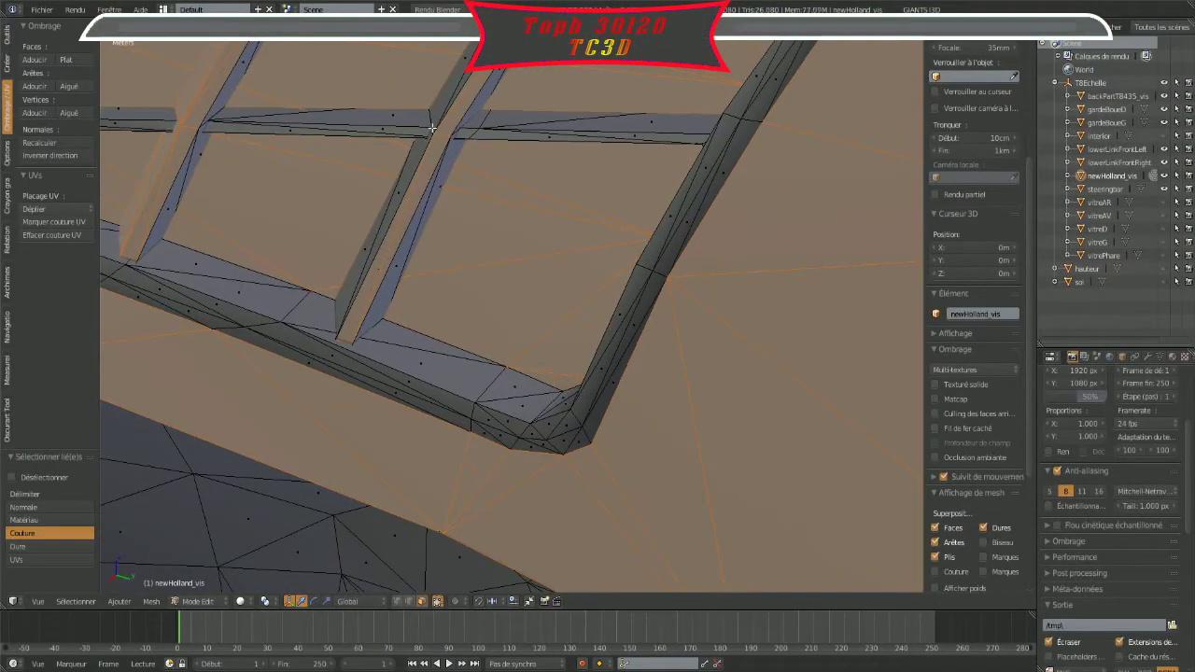
{"action": "right_click", "coordinate": [383, 131], "text": "alt"}
{"action": "key", "text": "h"}
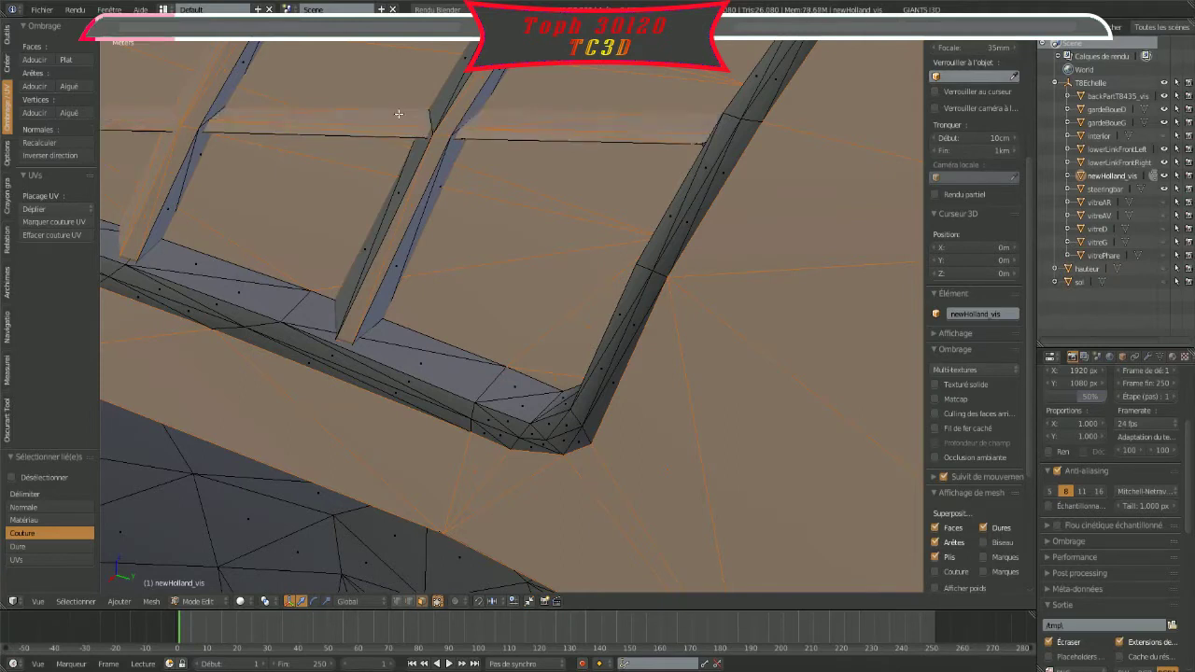
Step: Hide the remaining diagonal grille bars, including the left one
{"action": "right_click", "coordinate": [429, 210], "text": "alt"}
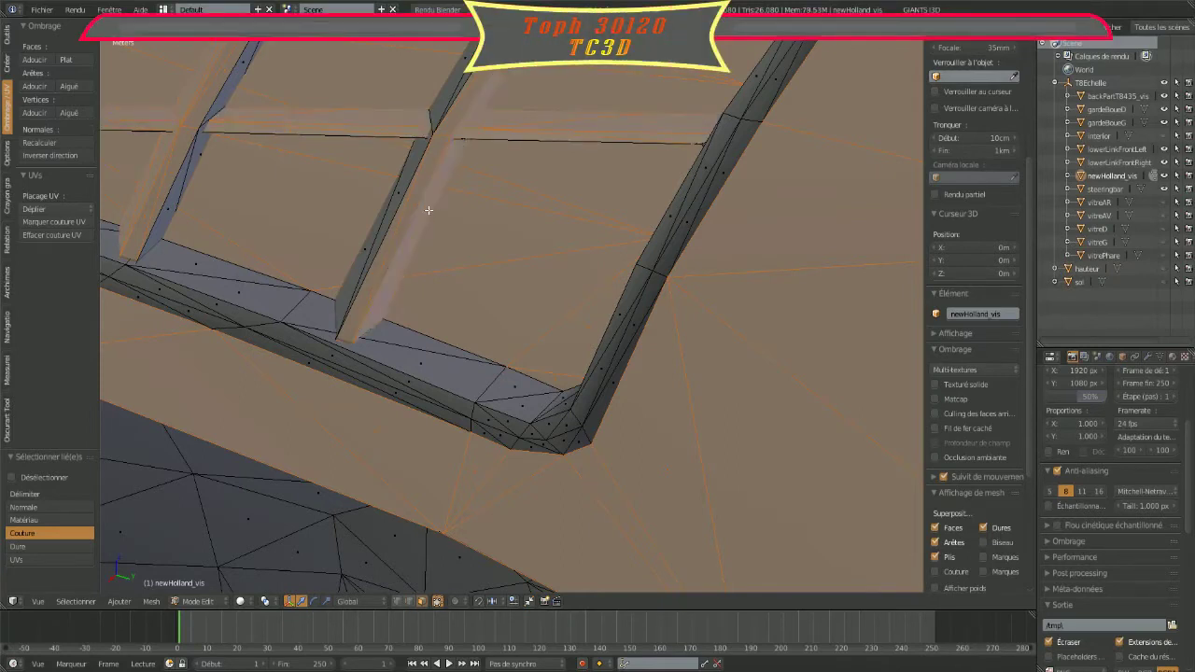
{"action": "right_click", "coordinate": [408, 361], "text": "alt"}
{"action": "right_click", "coordinate": [345, 295], "text": "alt"}
{"action": "key", "text": "h"}
{"action": "right_click", "coordinate": [172, 209], "text": "alt"}
{"action": "key", "text": "h"}
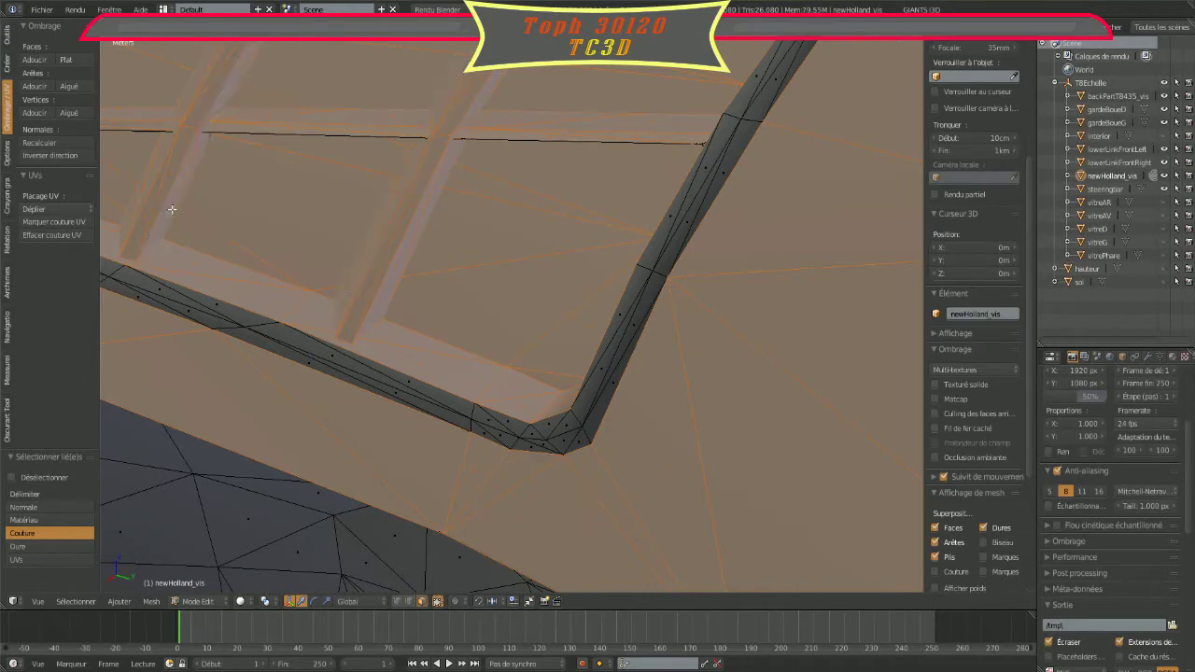
Step: Add the grille frame band loop to the selection and hide the vertical grille strip
{"action": "right_click", "coordinate": [166, 293], "text": "alt"}
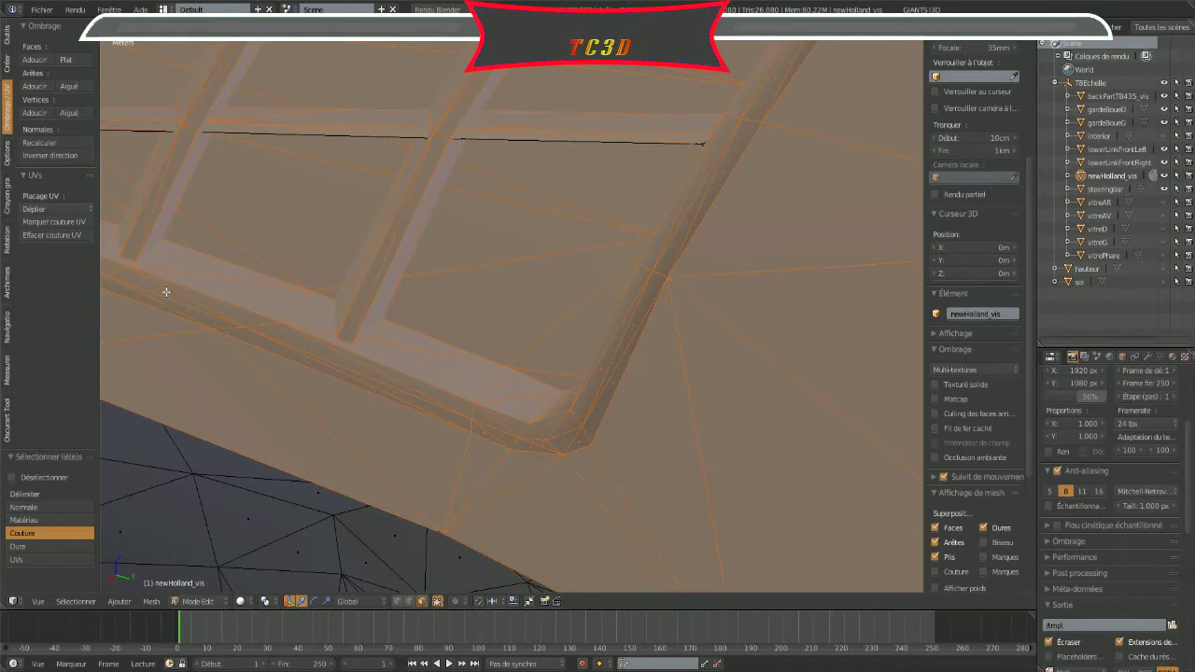
{"action": "middle_click_drag", "start_coordinate": [167, 292], "coordinate": [789, 262]}
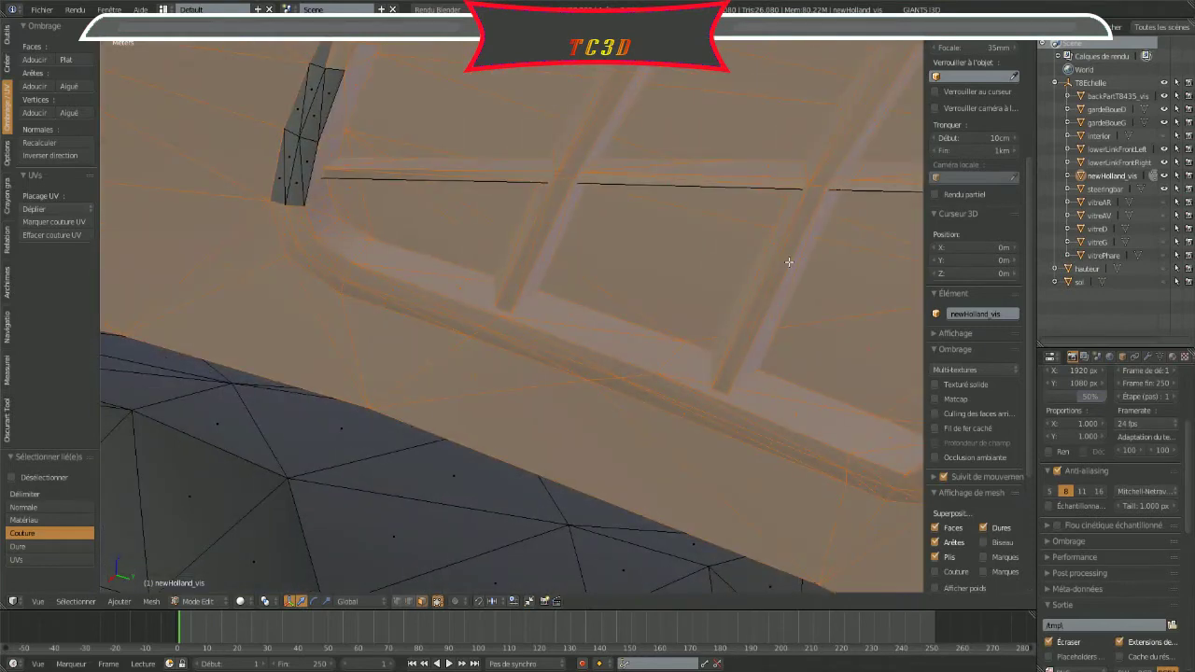
{"action": "right_click", "coordinate": [303, 139], "text": "alt"}
{"action": "key", "text": "h"}
{"action": "scroll", "coordinate": [303, 139], "scroll_direction": "down", "scroll_amount": 3}
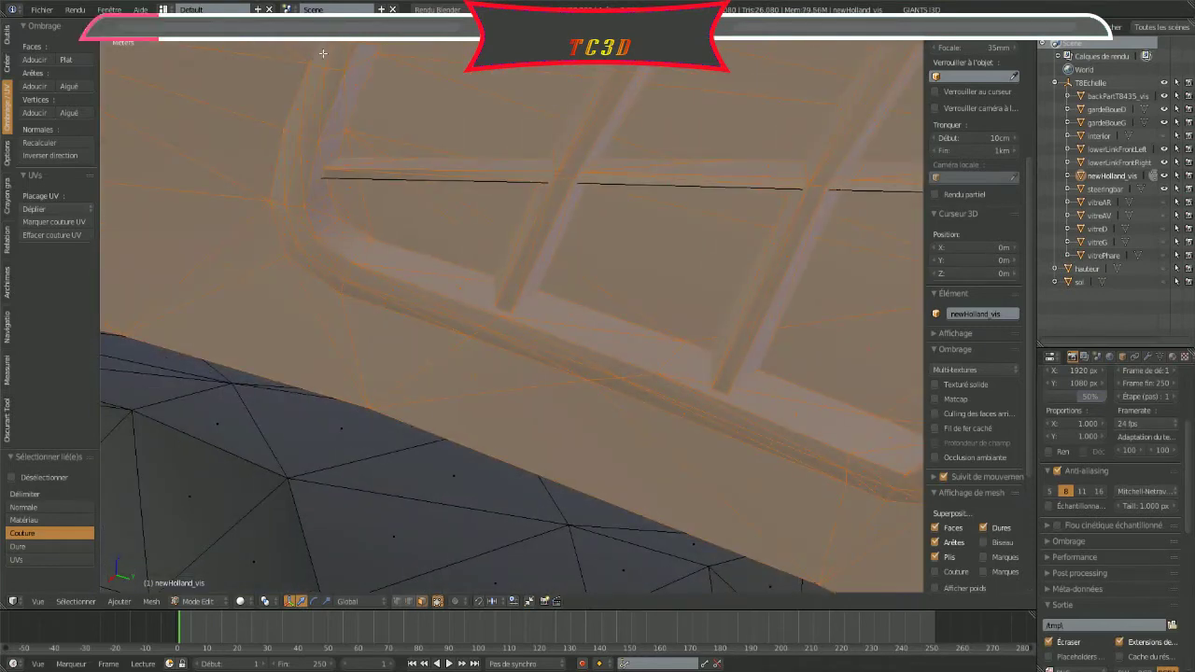
{"action": "middle_click_drag", "start_coordinate": [304, 139], "coordinate": [655, 183]}
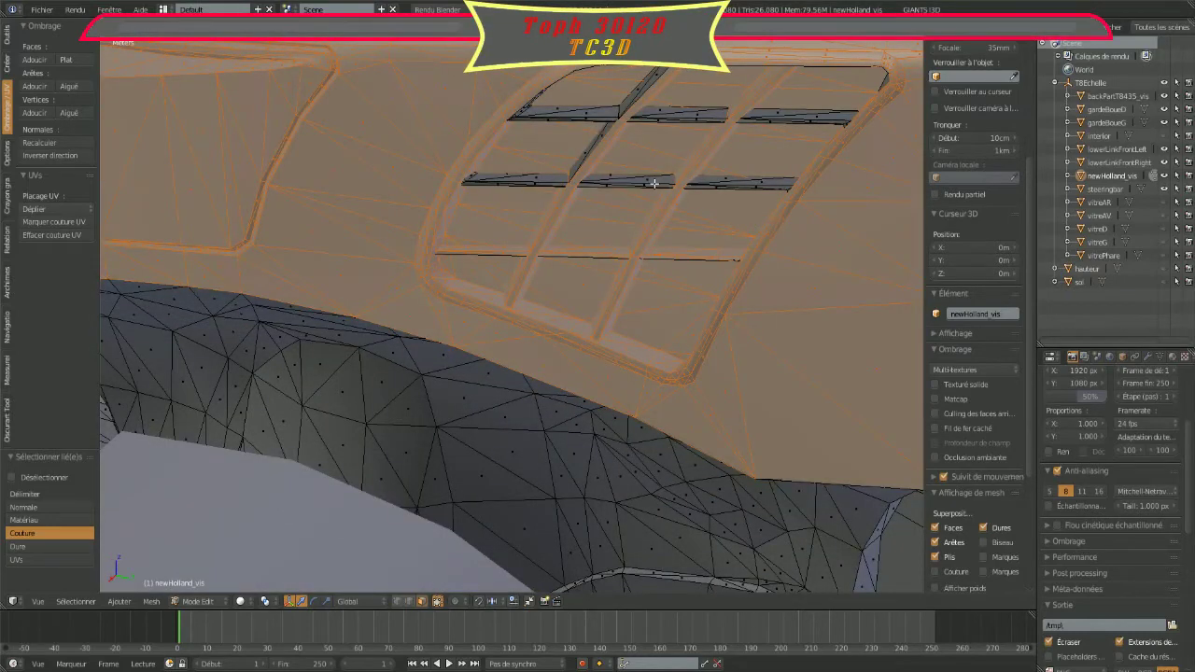
Step: Add the middle and top rows of dark grille slats and the vertical slat
{"action": "right_click", "coordinate": [651, 179], "text": "alt"}
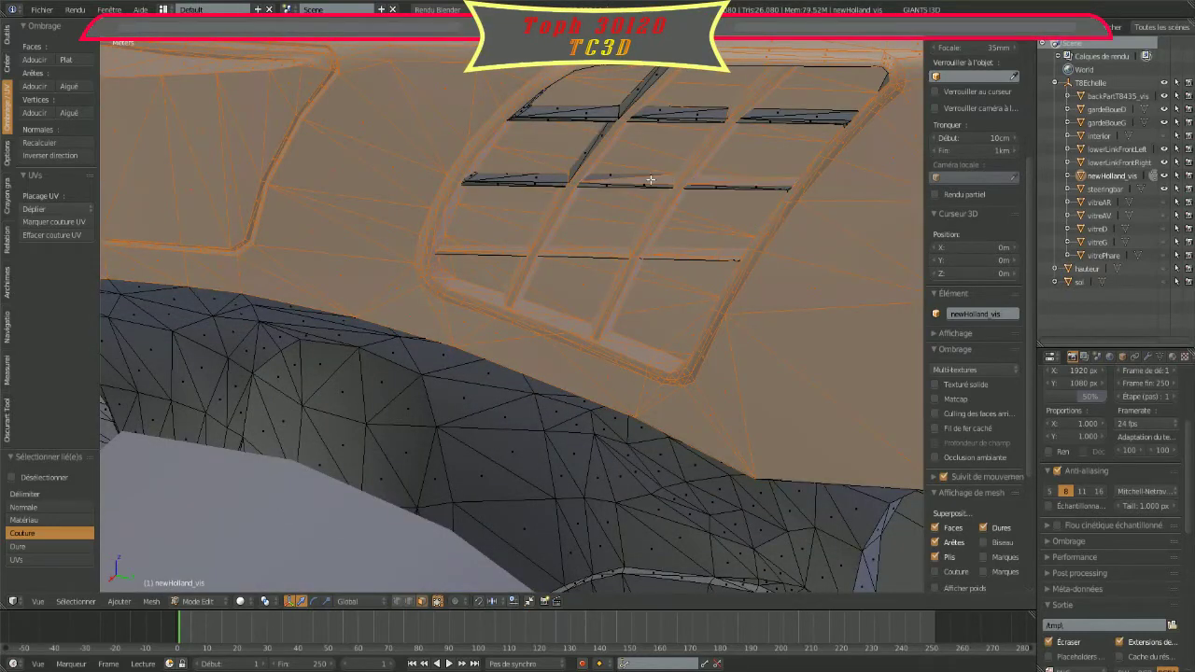
{"action": "right_click", "coordinate": [541, 177], "text": "alt+shift"}
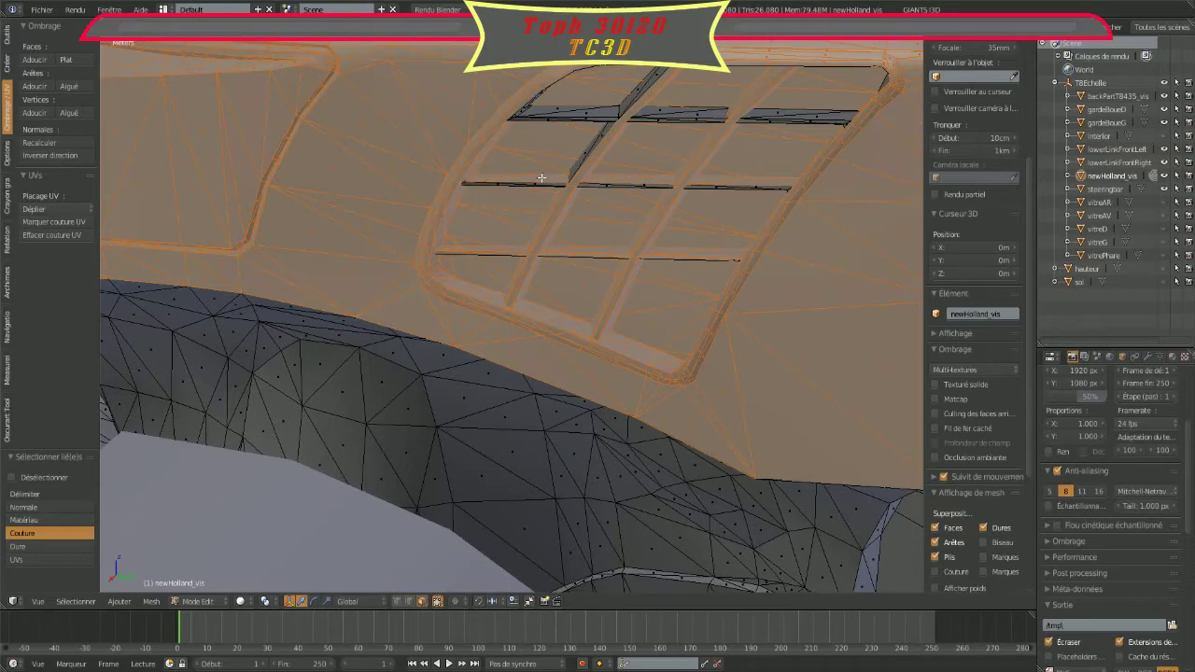
{"action": "right_click", "coordinate": [562, 115], "text": "alt+shift"}
{"action": "right_click", "coordinate": [650, 85], "text": "alt+shift"}
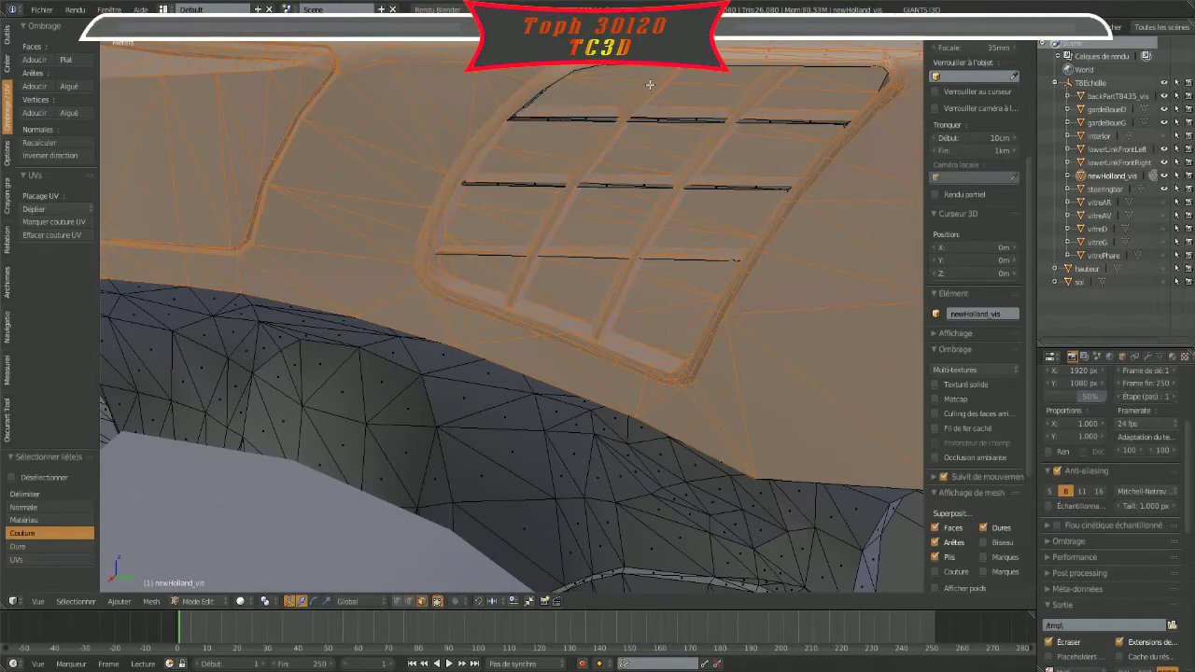
Step: Add the upper, middle, lower-left and remaining grille bar edge loops
{"action": "mouse_move", "coordinate": [827, 162]}
{"action": "middle_mouse_down"}
{"action": "mouse_move", "coordinate": [918, 152]}
{"action": "mouse_move", "coordinate": [484, 301]}
{"action": "mouse_move", "coordinate": [470, 325]}
{"action": "middle_mouse_up"}
{"action": "scroll", "coordinate": [598, 222], "scroll_direction": "up", "scroll_amount": 5}
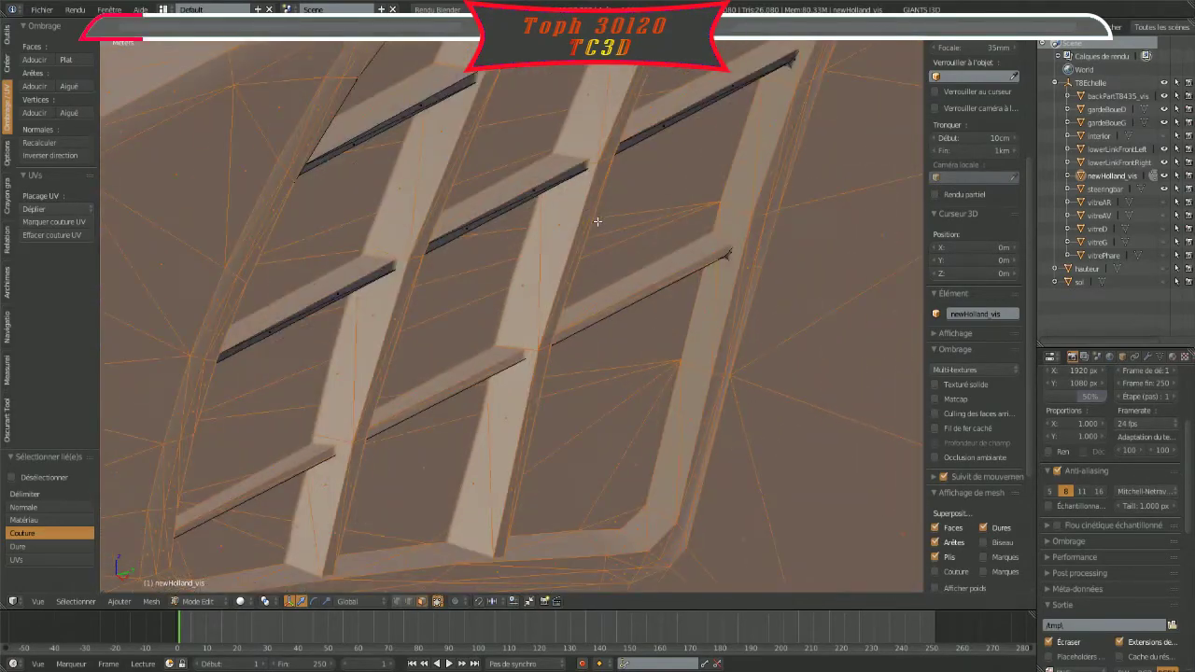
{"action": "right_click", "coordinate": [541, 190]}
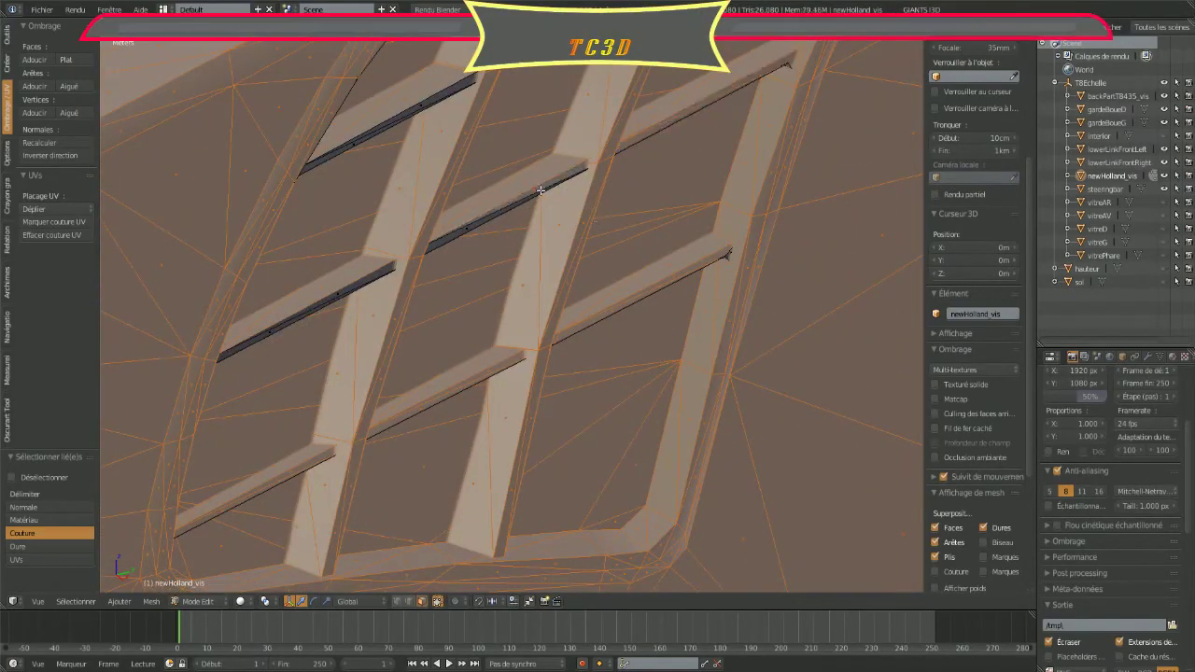
{"action": "right_click", "coordinate": [464, 232]}
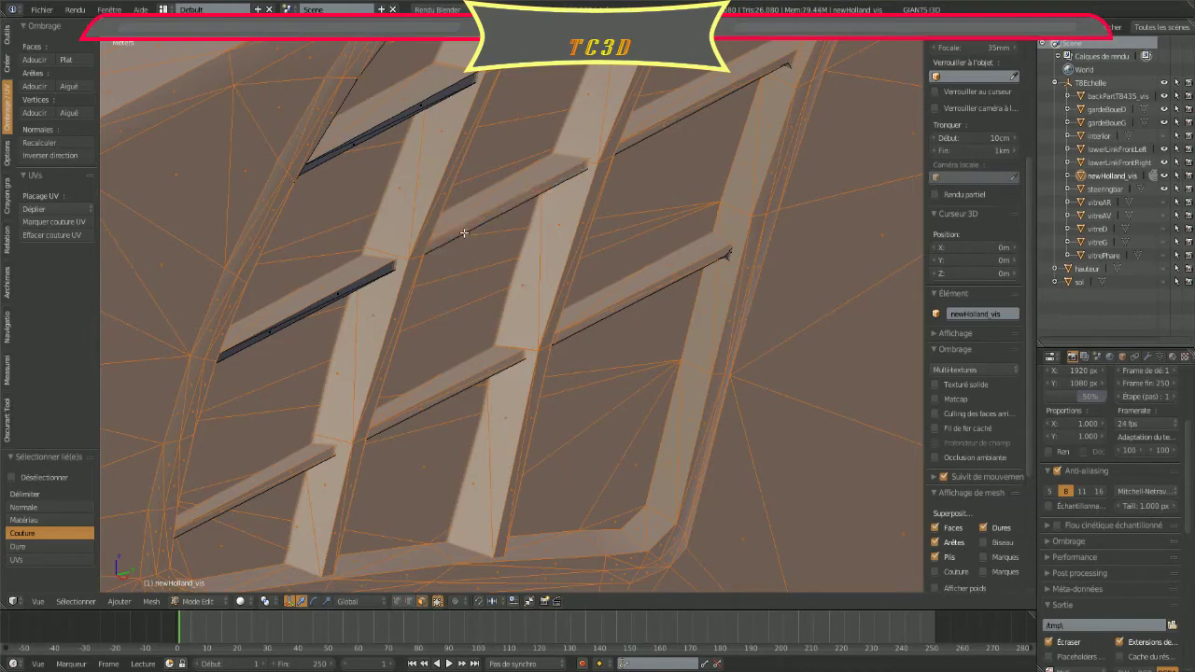
{"action": "right_click", "coordinate": [328, 299]}
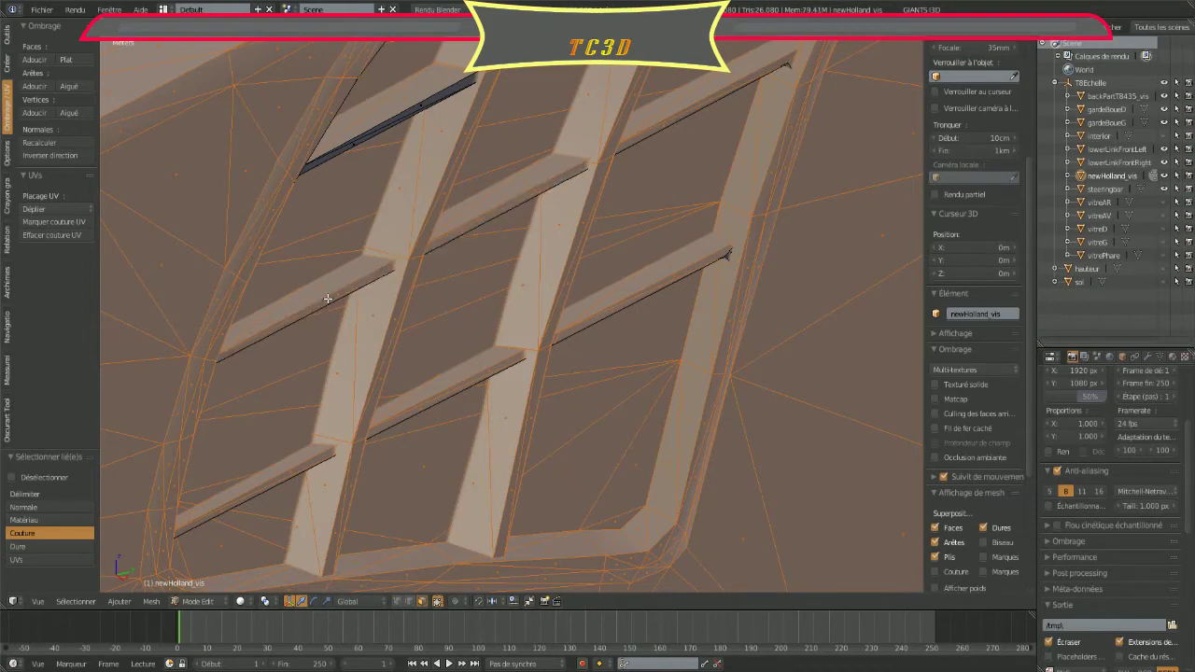
{"action": "right_click", "coordinate": [355, 140]}
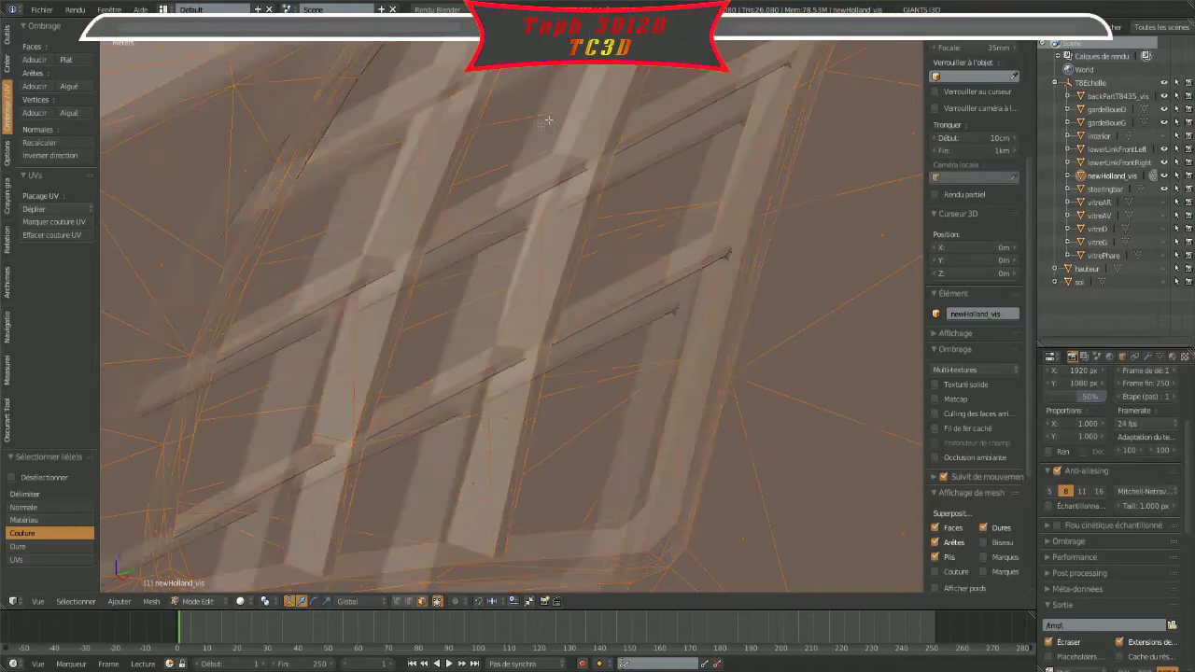
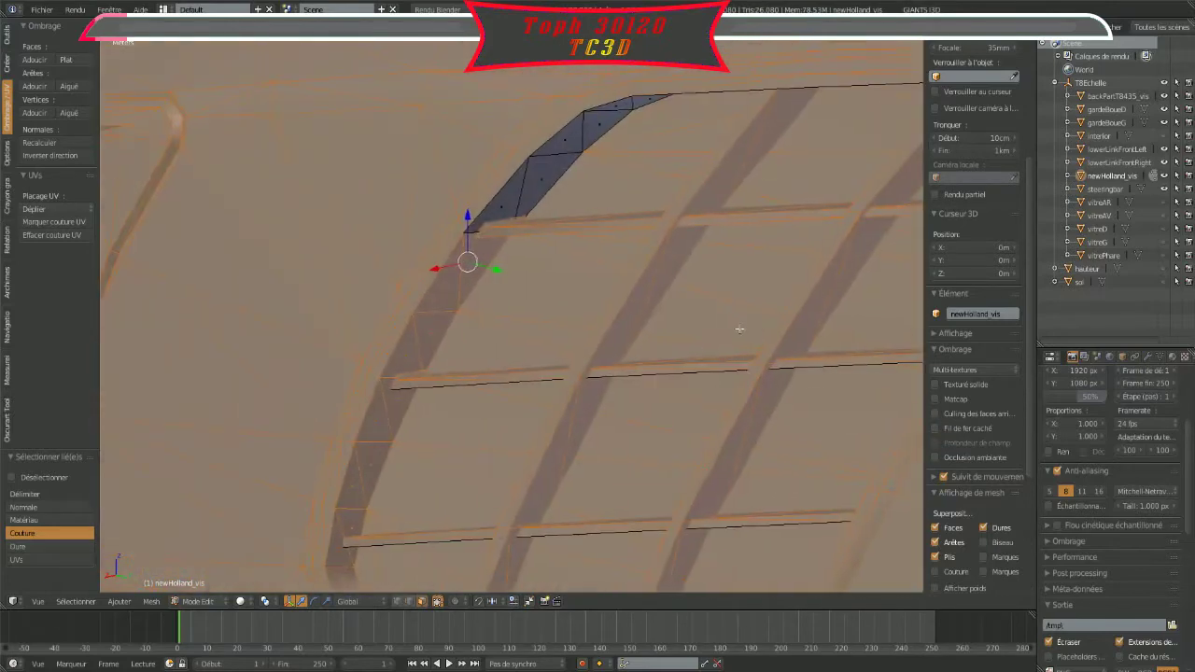
Step: Hide the dark faces above the grille
{"action": "middle_click_drag", "start_coordinate": [739, 329], "coordinate": [730, 324], "text": "shift"}
{"action": "key", "text": "h"}
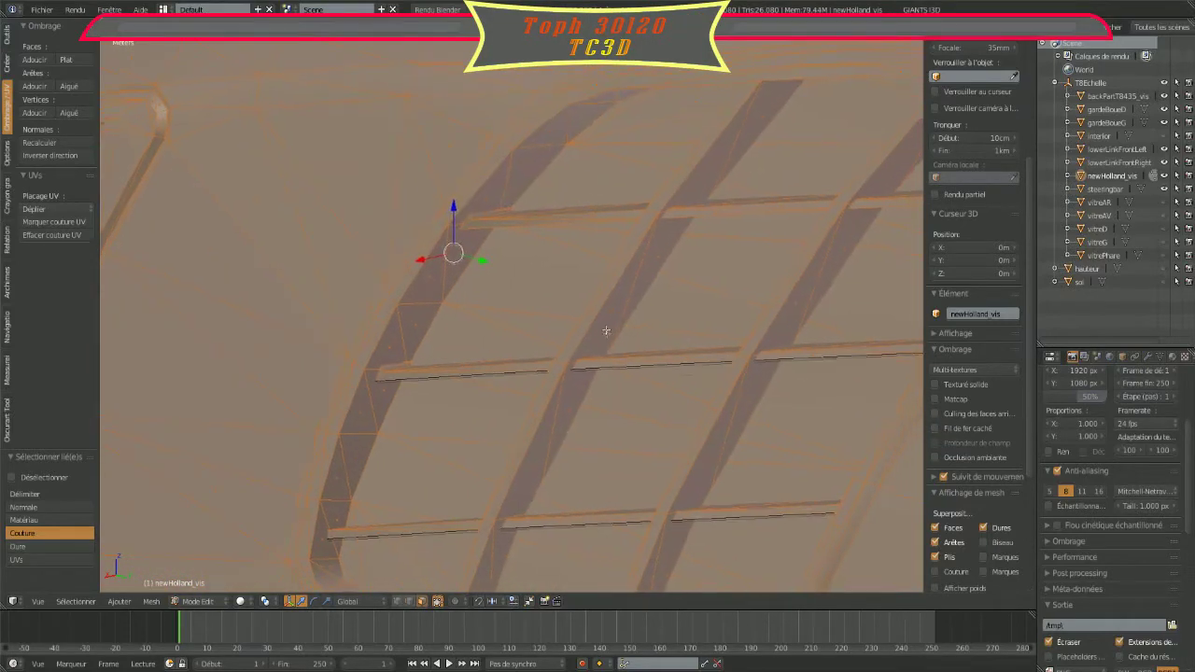
{"action": "mouse_move", "coordinate": [577, 132]}
{"action": "middle_mouse_down"}
{"action": "mouse_move", "coordinate": [657, 215]}
{"action": "mouse_move", "coordinate": [661, 193]}
{"action": "mouse_move", "coordinate": [315, 427]}
{"action": "mouse_move", "coordinate": [261, 507]}
{"action": "middle_mouse_up"}
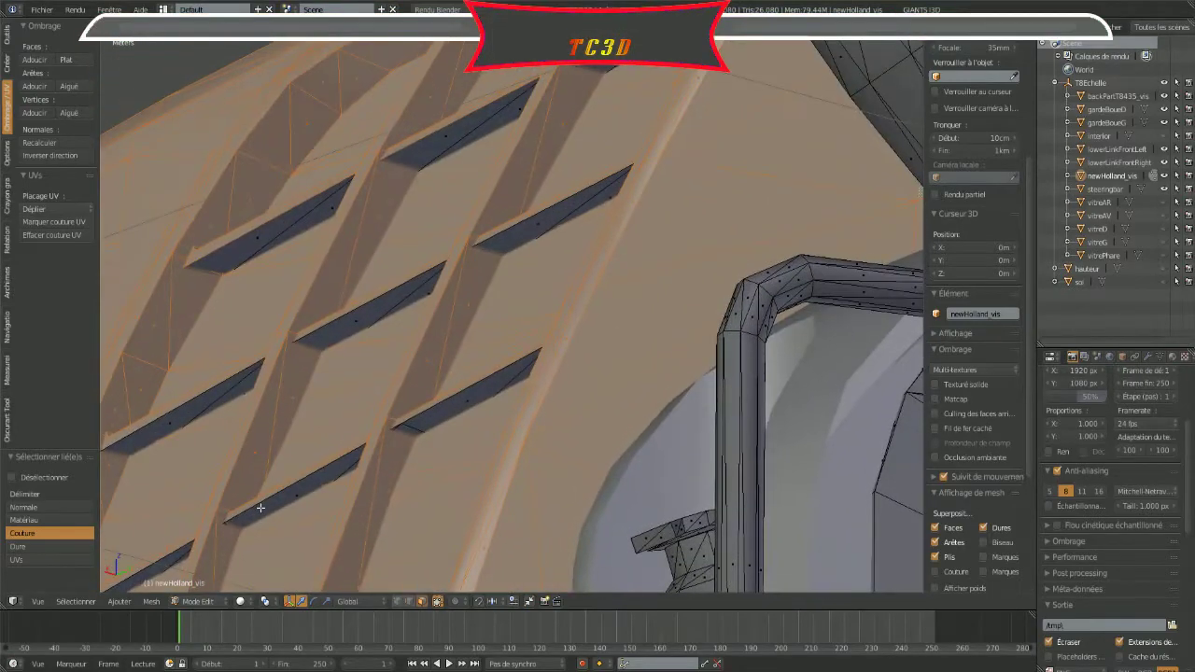
Step: Add the upper-left, middle and lower grille slat faces to the selection with Select Linked
{"action": "key", "text": "l"}
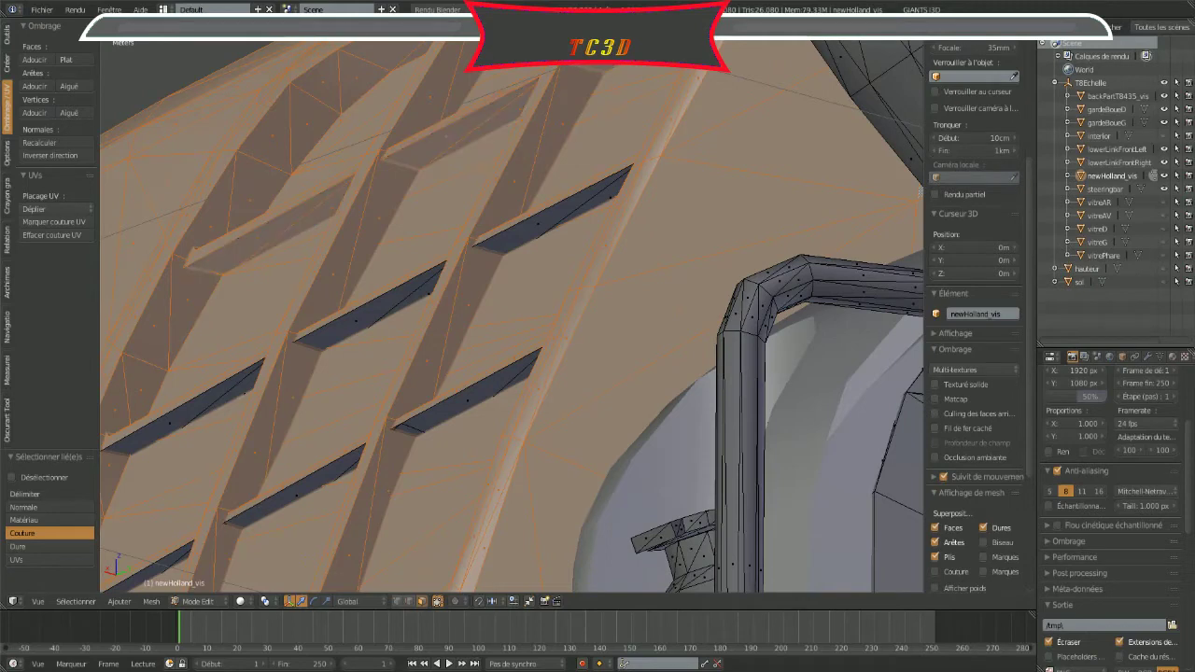
{"action": "key", "text": "l"}
{"action": "key", "text": "l"}
{"action": "key", "text": "l"}
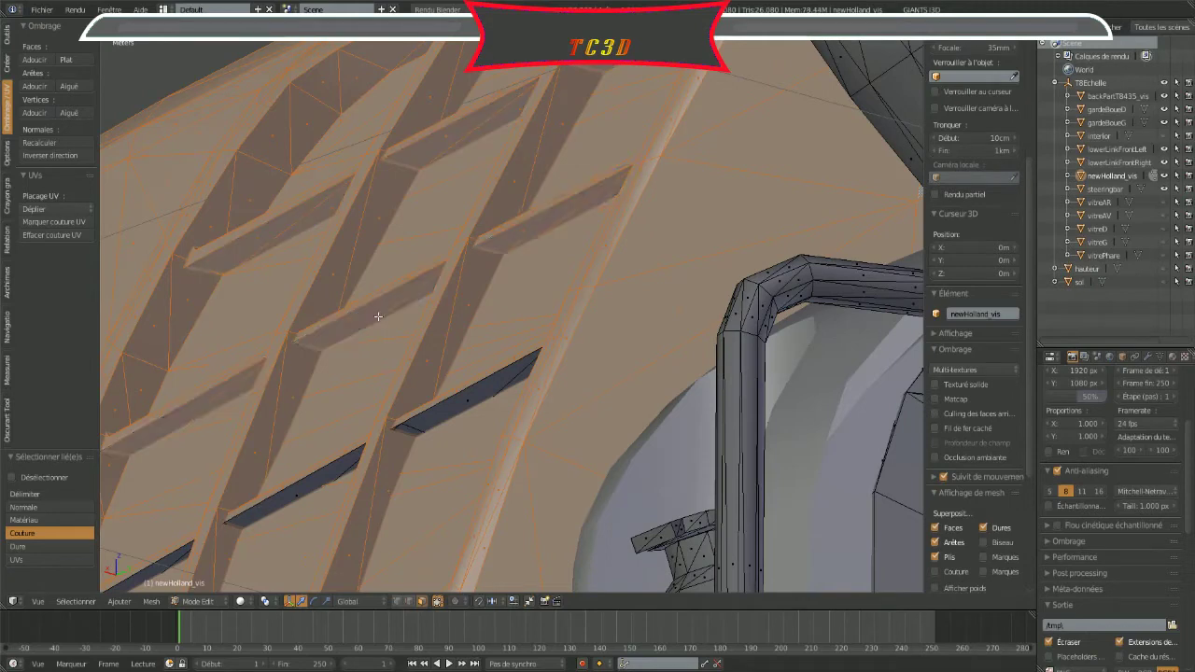
{"action": "key", "text": "l"}
{"action": "mouse_move", "coordinate": [471, 395]}
{"action": "middle_mouse_down"}
{"action": "mouse_move", "coordinate": [507, 182]}
{"action": "mouse_move", "coordinate": [759, 221]}
{"action": "mouse_move", "coordinate": [713, 209]}
{"action": "mouse_move", "coordinate": [514, 405]}
{"action": "mouse_move", "coordinate": [547, 374]}
{"action": "mouse_move", "coordinate": [566, 322]}
{"action": "mouse_move", "coordinate": [543, 333]}
{"action": "middle_mouse_up"}
Step: Fill the unselected hole beside the slatted grille so its faces join the hood selection
{"action": "key", "text": "f"}
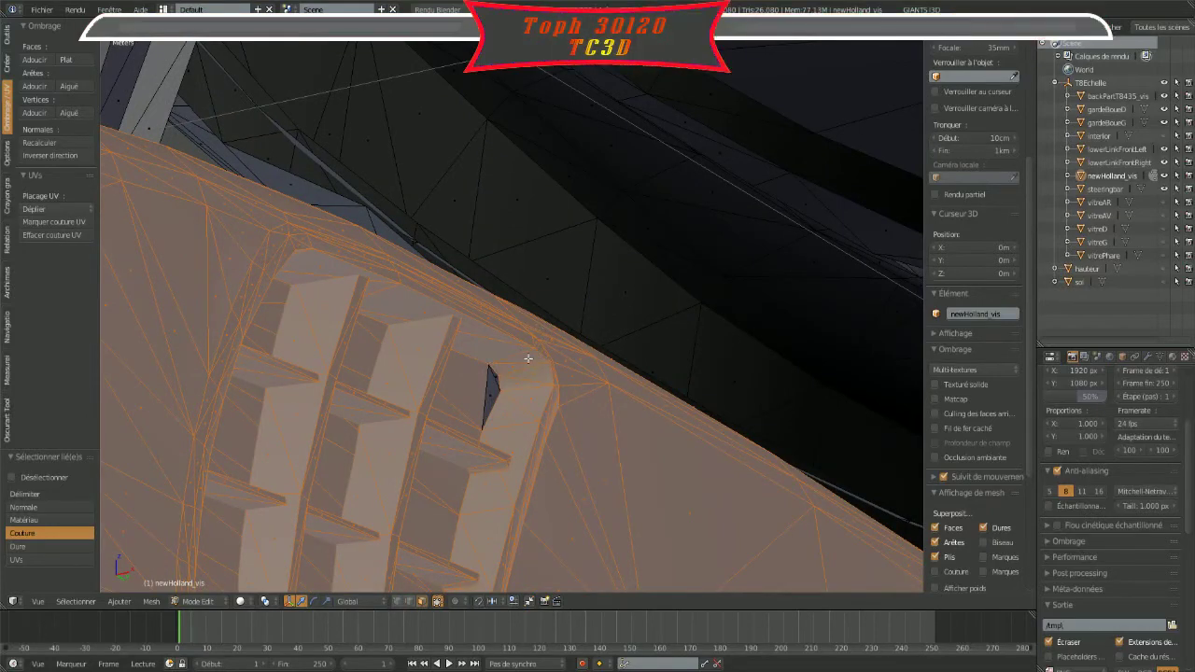
{"action": "key", "text": "f"}
{"action": "scroll", "coordinate": [495, 386], "scroll_direction": "up", "scroll_amount": 2}
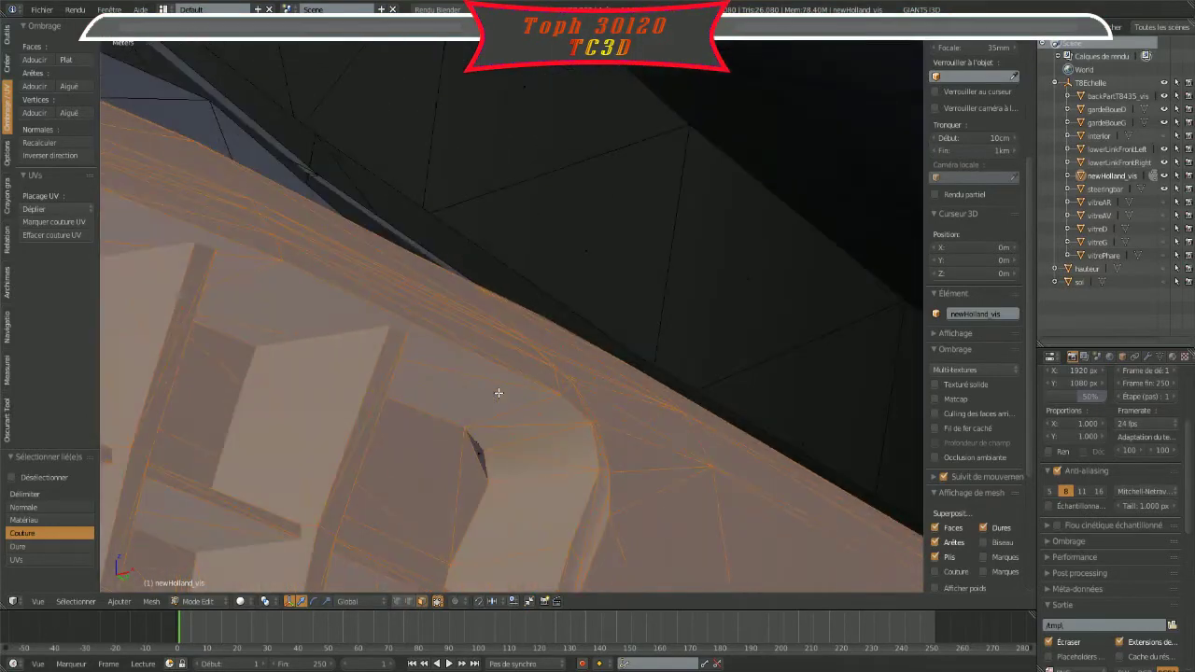
{"action": "scroll", "coordinate": [498, 393], "scroll_direction": "up", "scroll_amount": 2}
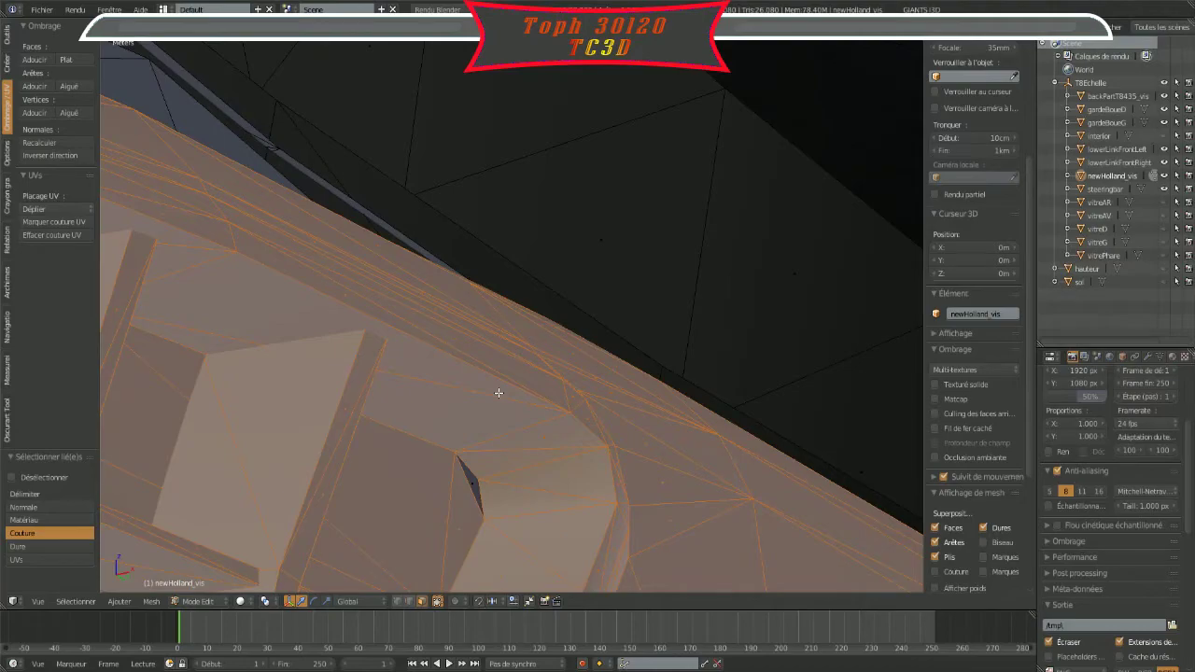
{"action": "scroll", "coordinate": [498, 393], "scroll_direction": "down", "scroll_amount": 4}
{"action": "mouse_move", "coordinate": [486, 448]}
{"action": "middle_mouse_down"}
{"action": "mouse_move", "coordinate": [568, 401]}
{"action": "mouse_move", "coordinate": [616, 485]}
{"action": "middle_mouse_up"}
{"action": "scroll", "coordinate": [571, 425], "scroll_direction": "up", "scroll_amount": 2}
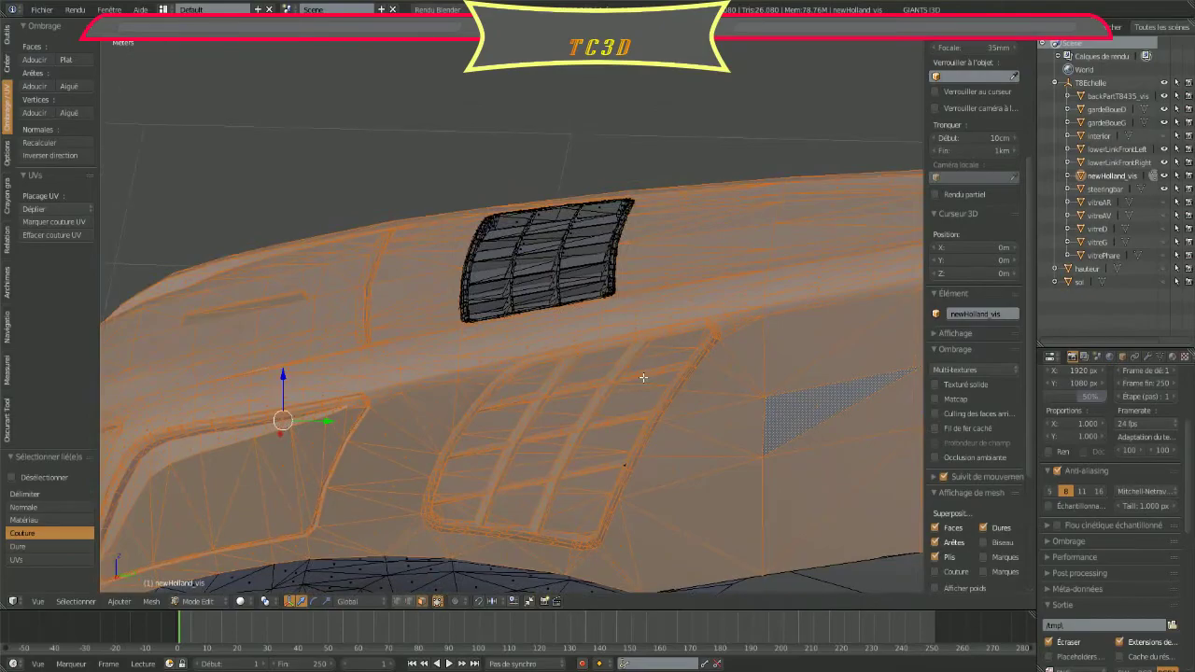
{"action": "mouse_move", "coordinate": [522, 392]}
{"action": "middle_mouse_down"}
{"action": "mouse_move", "coordinate": [465, 330]}
{"action": "mouse_move", "coordinate": [466, 302]}
{"action": "mouse_move", "coordinate": [639, 377]}
{"action": "middle_mouse_up"}
Step: Add the window-frame band loops, corner faces, and upper and right band to the selection
{"action": "scroll", "coordinate": [639, 376], "scroll_direction": "up", "scroll_amount": 3}
{"action": "scroll", "coordinate": [649, 373], "scroll_direction": "up", "scroll_amount": 2}
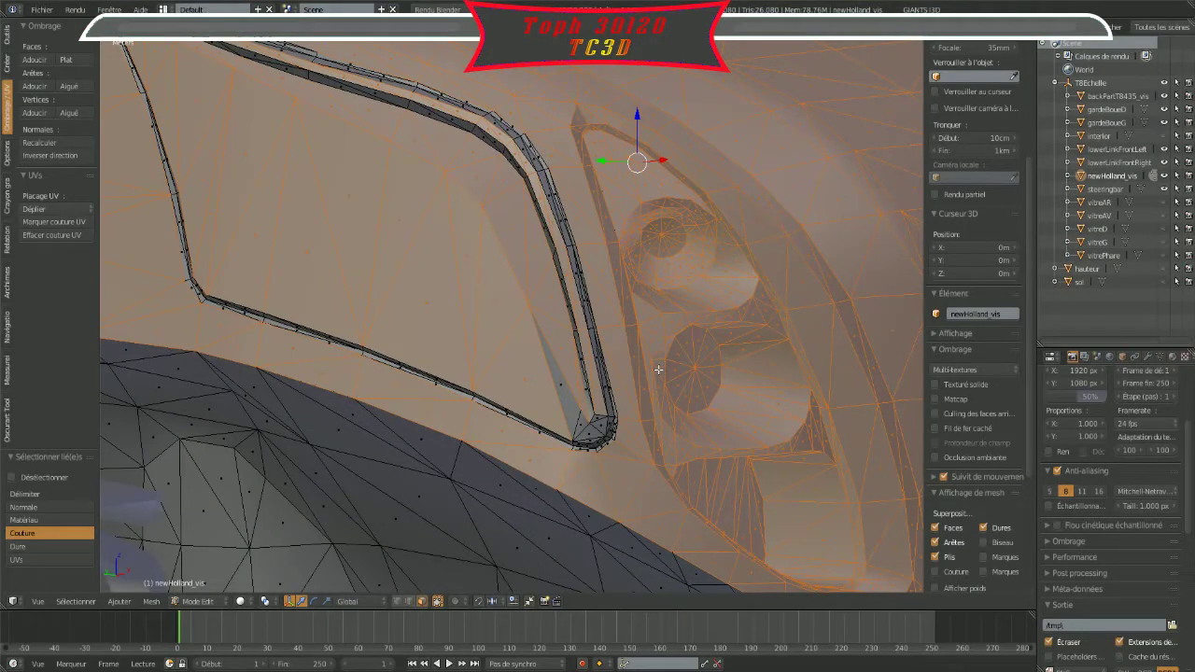
{"action": "right_click", "coordinate": [604, 390], "text": "alt"}
{"action": "right_click", "coordinate": [610, 389], "text": "alt"}
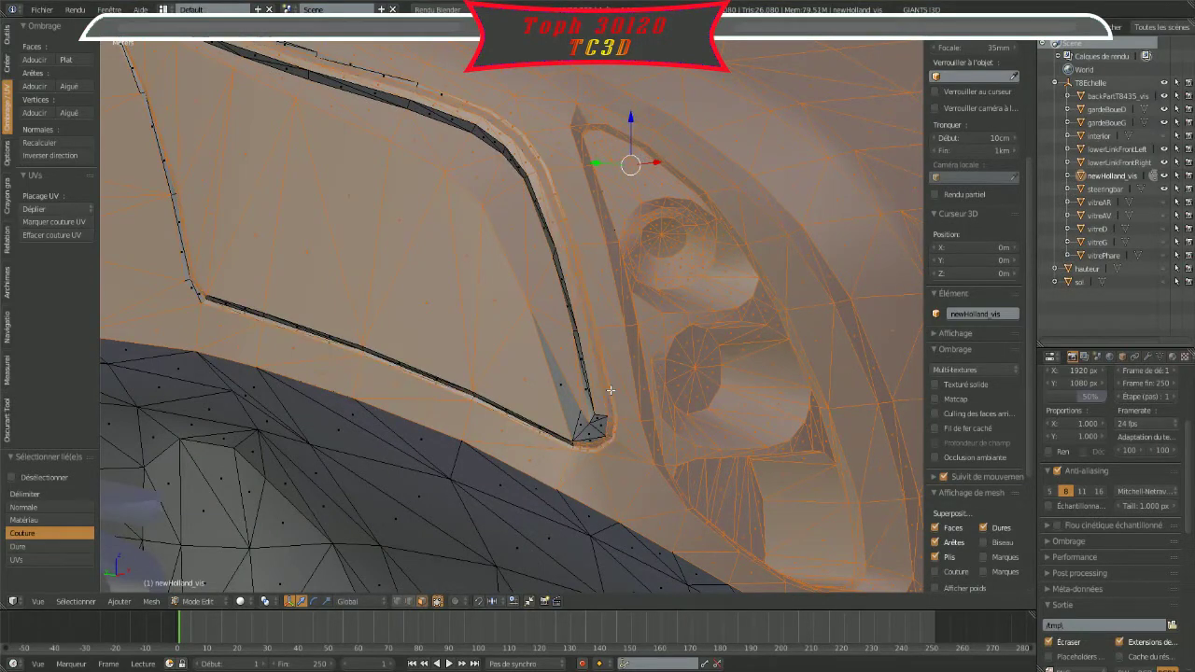
{"action": "right_click", "coordinate": [590, 430], "text": "shift"}
{"action": "right_click", "coordinate": [582, 420], "text": "alt+shift"}
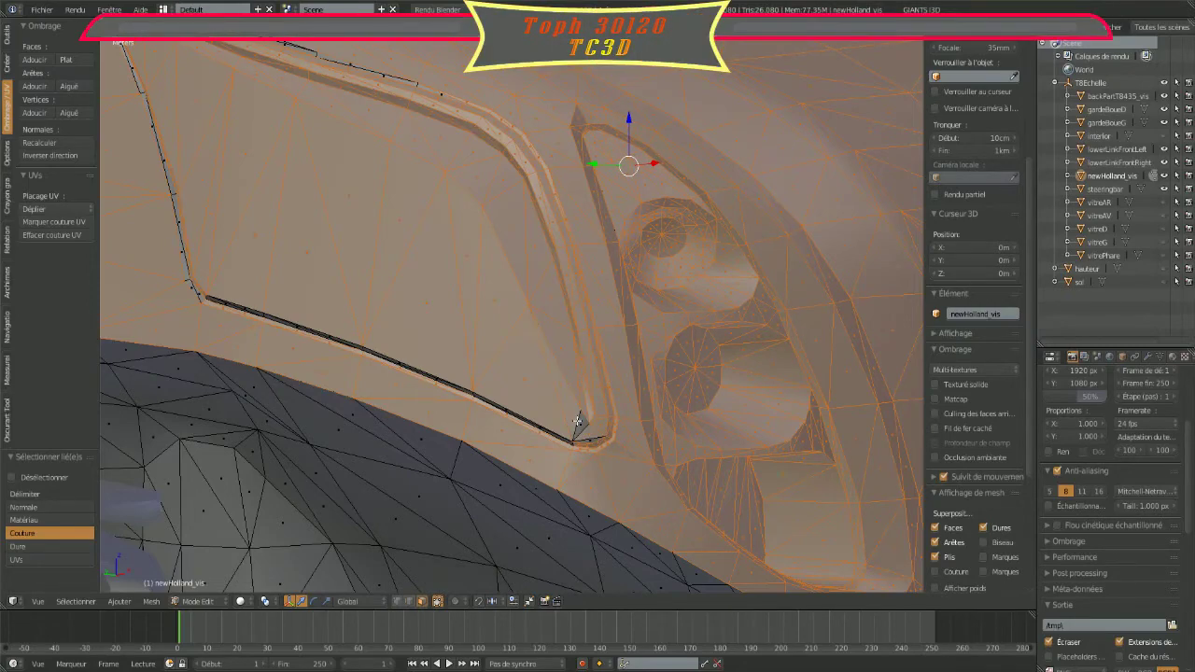
Step: Add the full horizontal seam edge below the window frame to the selection
{"action": "middle_click_drag", "start_coordinate": [582, 427], "coordinate": [589, 272], "text": "ctrl"}
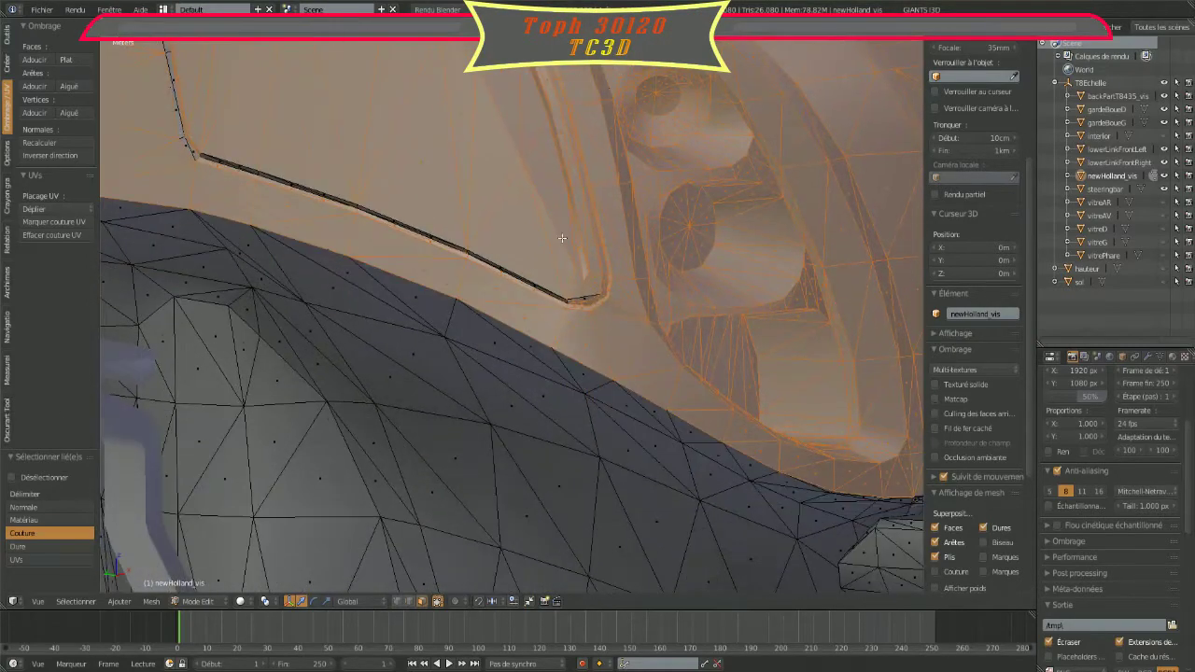
{"action": "scroll", "coordinate": [589, 273], "scroll_direction": "down", "scroll_amount": 3}
{"action": "scroll", "coordinate": [523, 270], "scroll_direction": "down", "scroll_amount": 4}
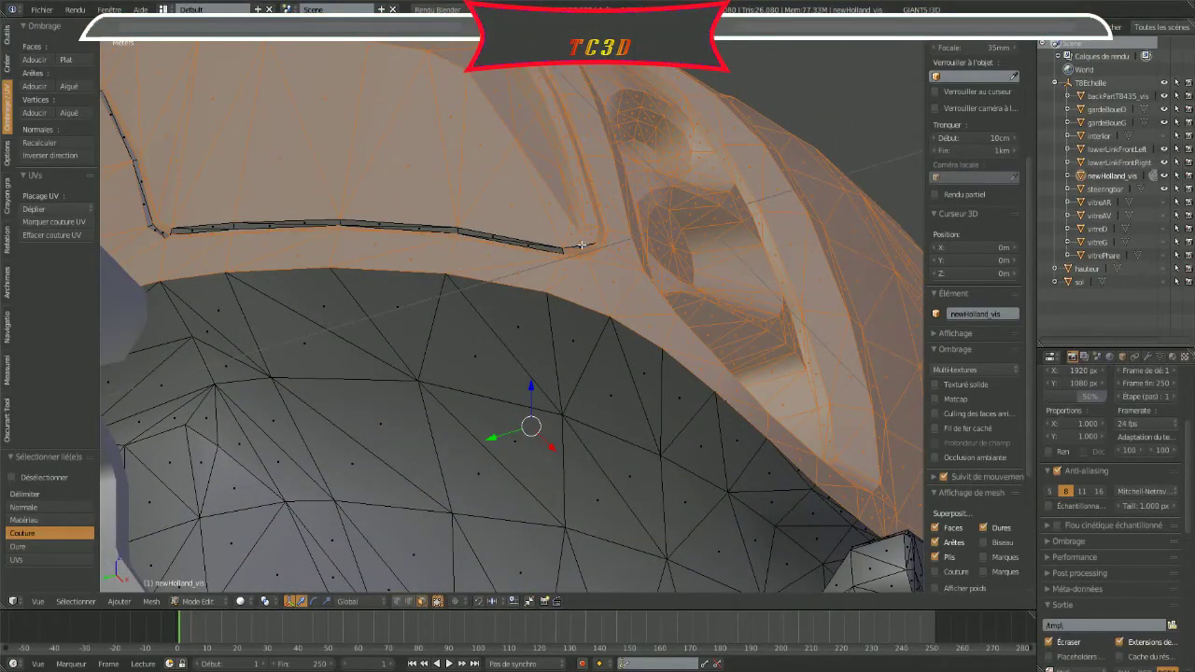
{"action": "right_click", "coordinate": [552, 250]}
{"action": "left_click", "coordinate": [170, 232], "text": "ctrl"}
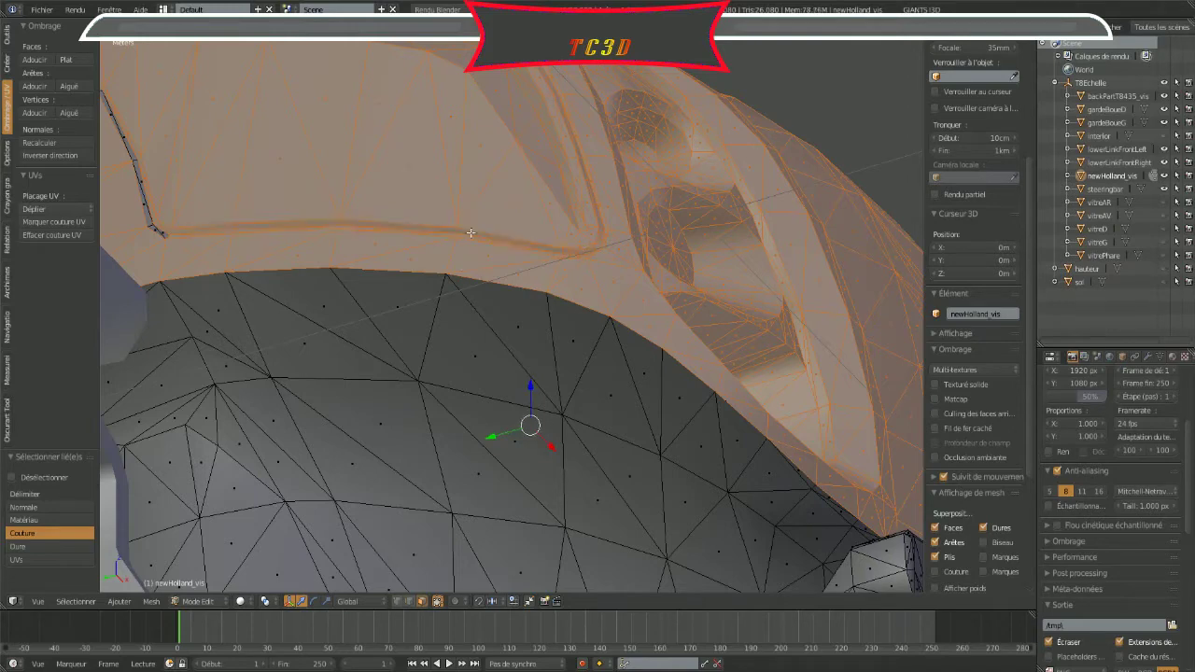
{"action": "mouse_move", "coordinate": [256, 231]}
{"action": "middle_mouse_down"}
{"action": "mouse_move", "coordinate": [331, 257]}
{"action": "mouse_move", "coordinate": [178, 221]}
{"action": "mouse_move", "coordinate": [497, 152]}
{"action": "middle_mouse_up"}
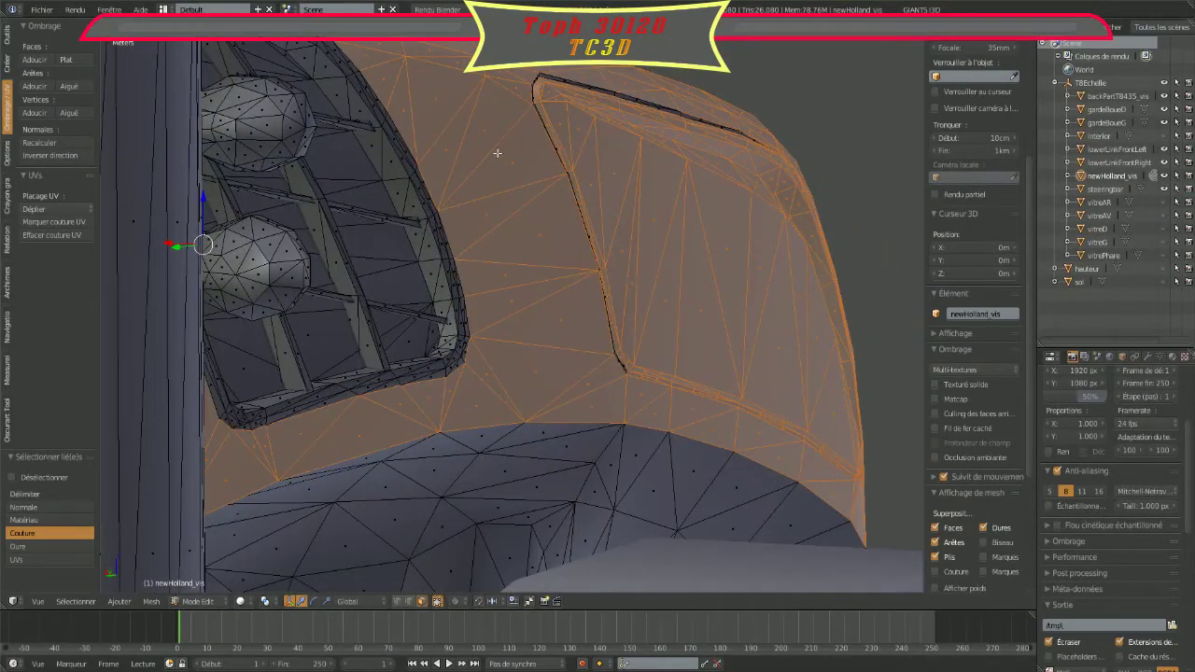
Step: Select the linked seam strip on the right side of the hood
{"action": "scroll", "coordinate": [634, 368], "scroll_direction": "up", "scroll_amount": 4}
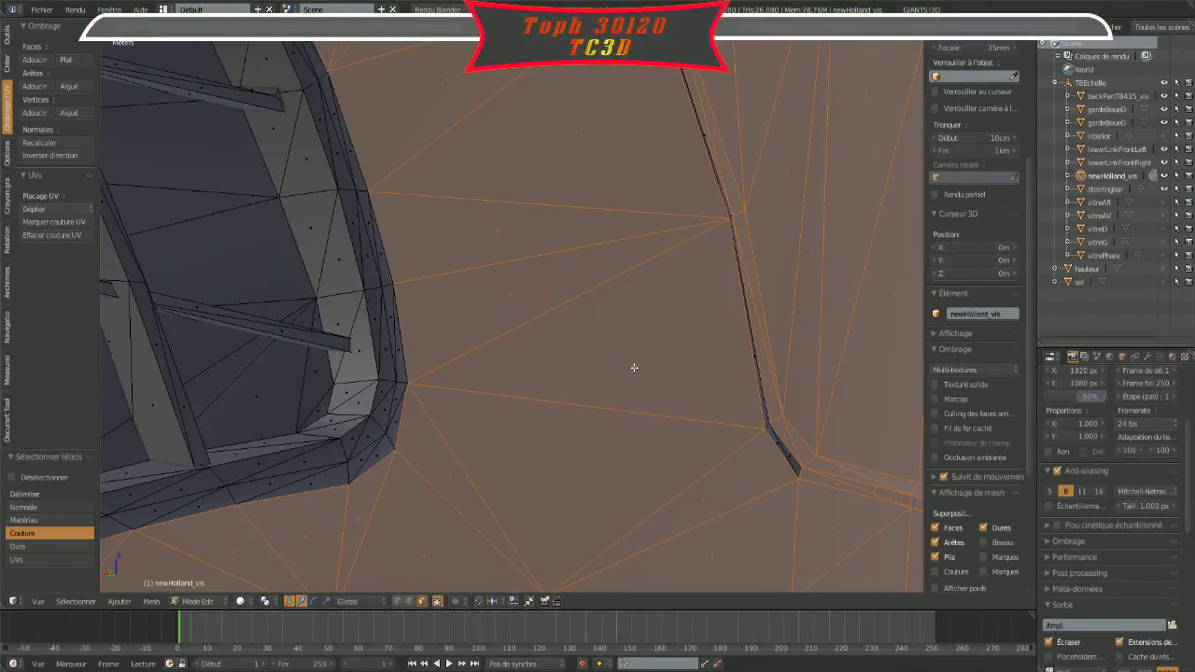
{"action": "key", "text": "l"}
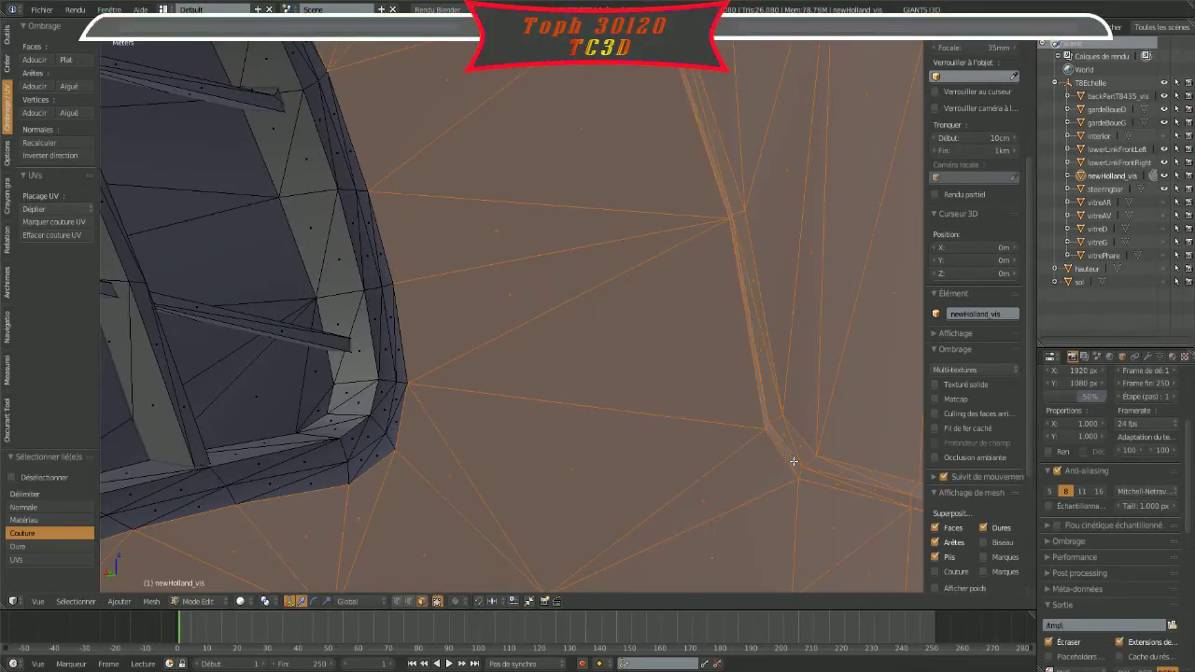
{"action": "mouse_move", "coordinate": [794, 462]}
{"action": "middle_mouse_down"}
{"action": "mouse_move", "coordinate": [757, 259]}
{"action": "mouse_move", "coordinate": [649, 297]}
{"action": "middle_mouse_up"}
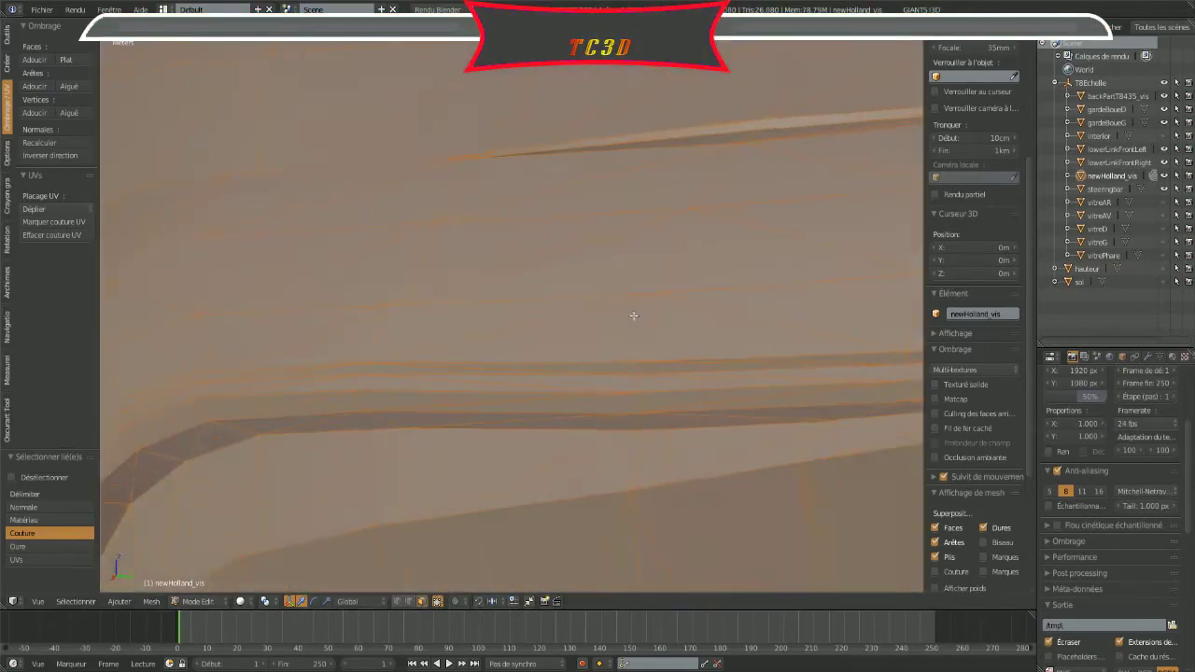
{"action": "middle_click_drag", "start_coordinate": [632, 317], "coordinate": [558, 318]}
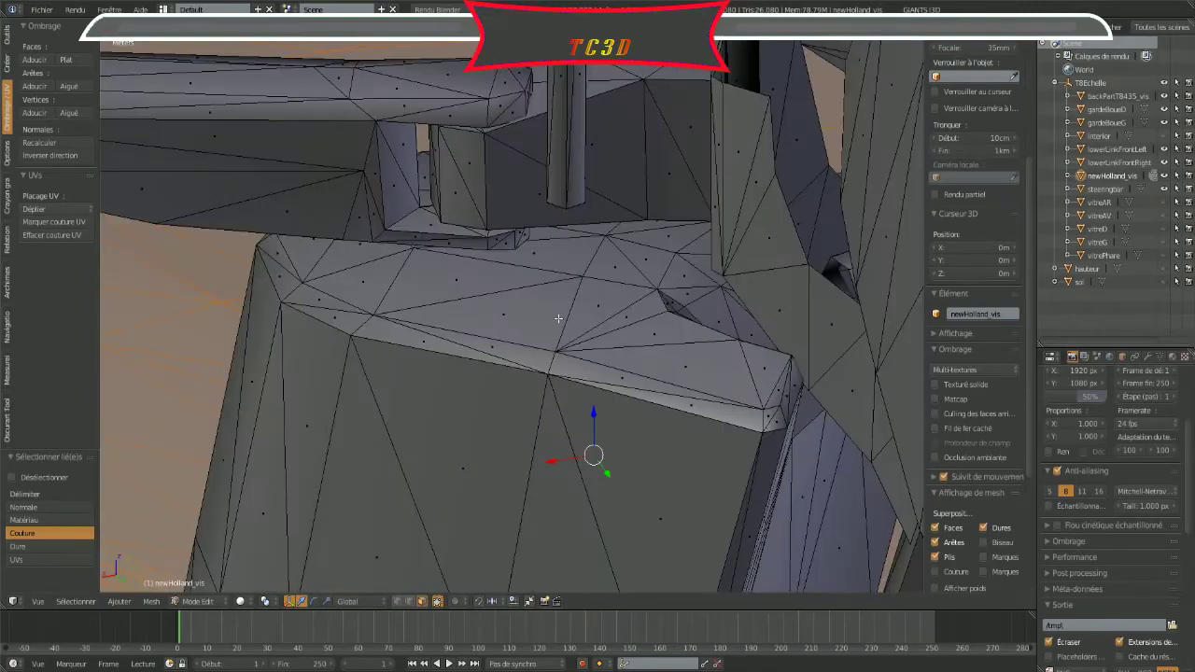
{"action": "scroll", "coordinate": [558, 319], "scroll_direction": "down", "scroll_amount": 4}
{"action": "scroll", "coordinate": [588, 280], "scroll_direction": "down", "scroll_amount": 4}
{"action": "scroll", "coordinate": [616, 252], "scroll_direction": "down", "scroll_amount": 3}
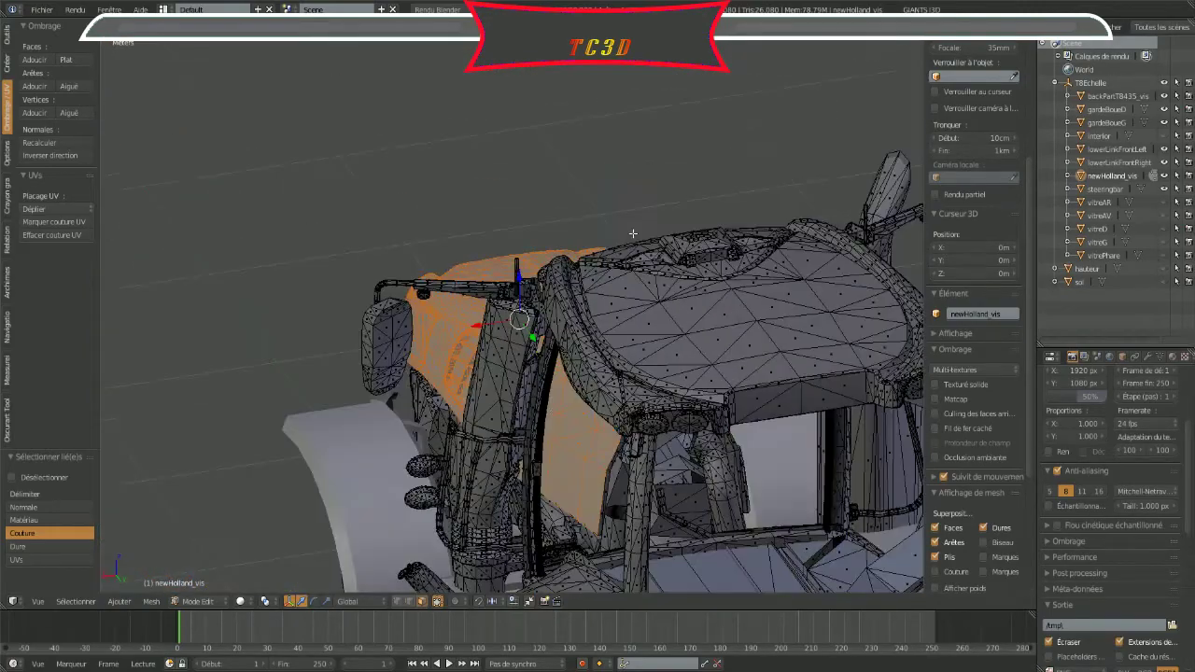
{"action": "middle_click_drag", "start_coordinate": [633, 234], "coordinate": [588, 393]}
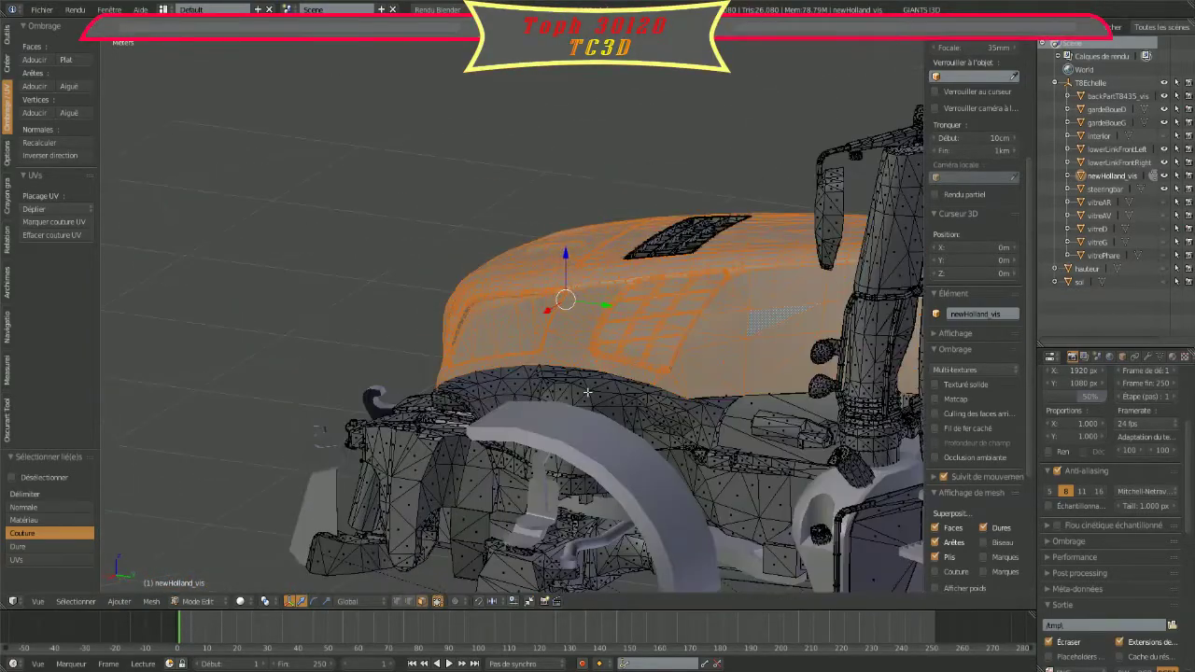
{"action": "scroll", "coordinate": [587, 392], "scroll_direction": "up", "scroll_amount": 4}
{"action": "scroll", "coordinate": [587, 392], "scroll_direction": "up", "scroll_amount": 3}
{"action": "mouse_move", "coordinate": [587, 392]}
{"action": "middle_mouse_down"}
{"action": "mouse_move", "coordinate": [308, 382]}
{"action": "mouse_move", "coordinate": [616, 415]}
{"action": "mouse_move", "coordinate": [352, 464]}
{"action": "middle_mouse_up"}
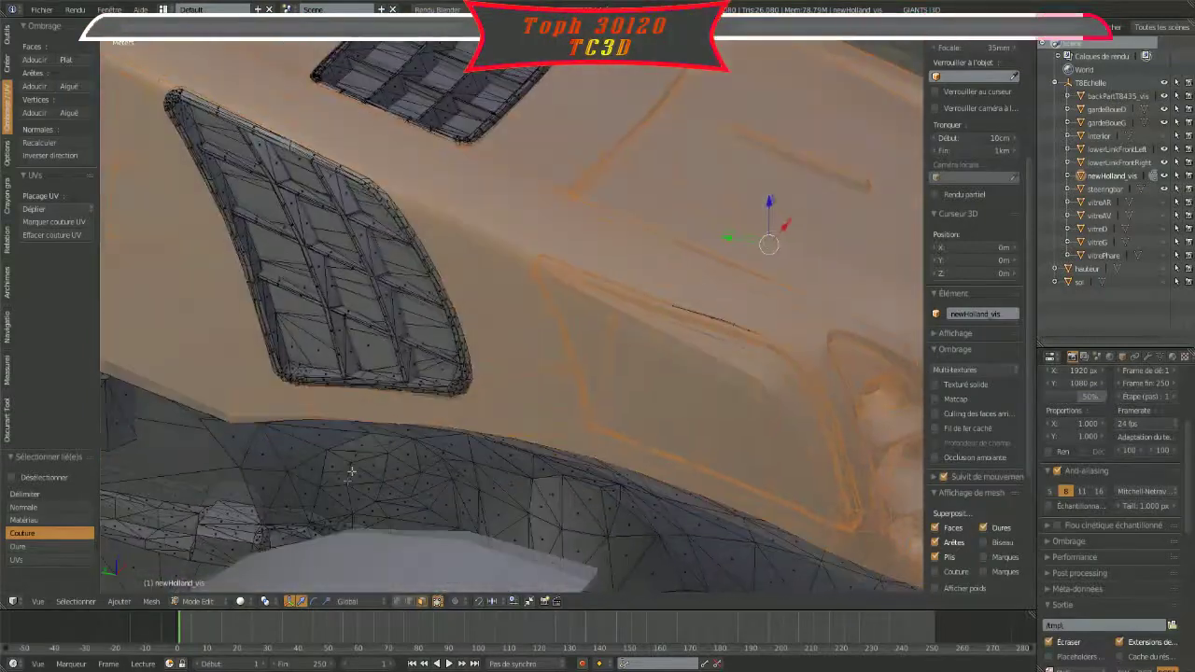
{"action": "middle_click_drag", "start_coordinate": [401, 560], "coordinate": [496, 405]}
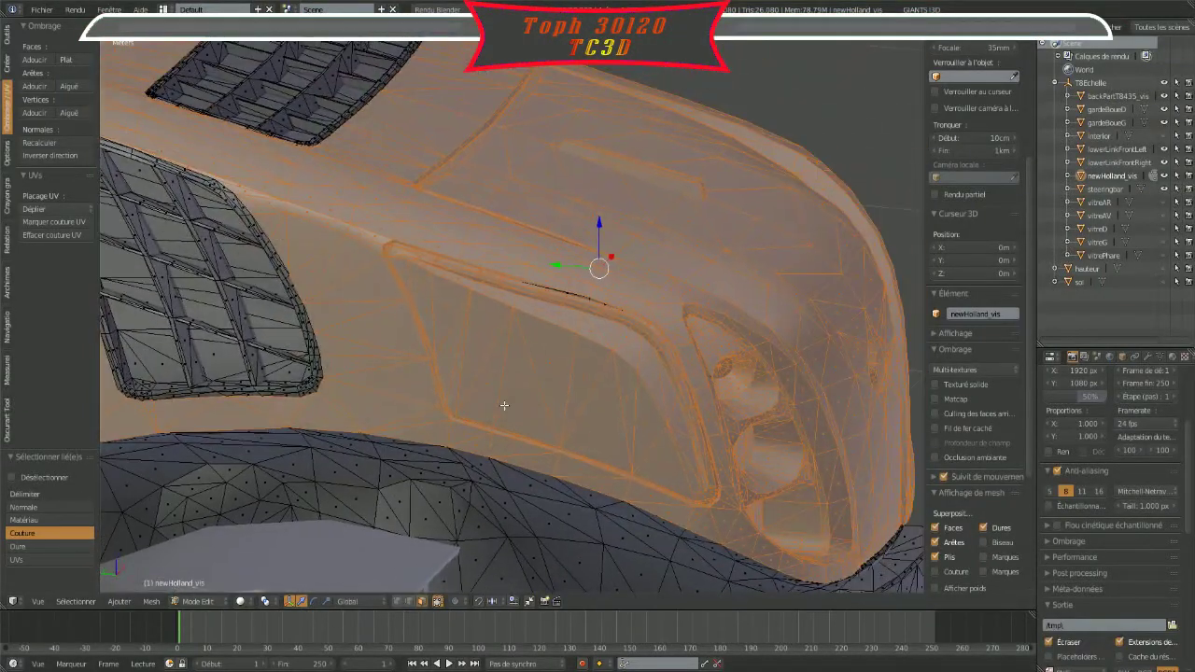
{"action": "scroll", "coordinate": [614, 365], "scroll_direction": "up", "scroll_amount": 3}
{"action": "scroll", "coordinate": [650, 331], "scroll_direction": "up", "scroll_amount": 3}
{"action": "middle_click_drag", "start_coordinate": [649, 331], "coordinate": [293, 405]}
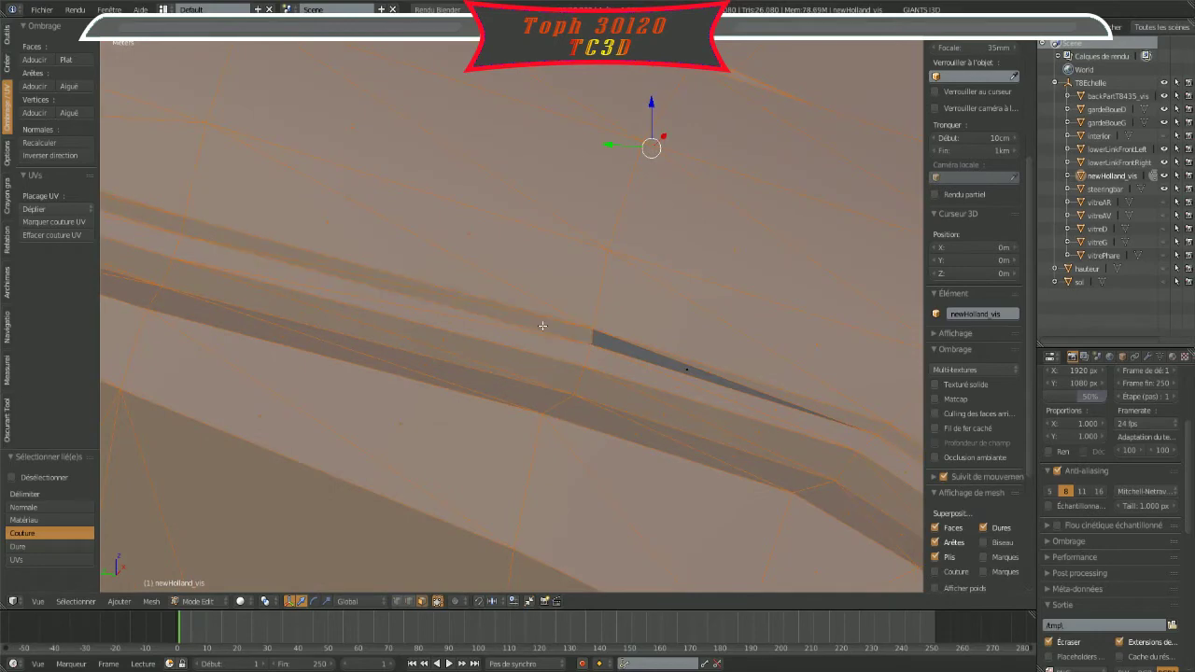
{"action": "middle_click_drag", "start_coordinate": [610, 345], "coordinate": [640, 435]}
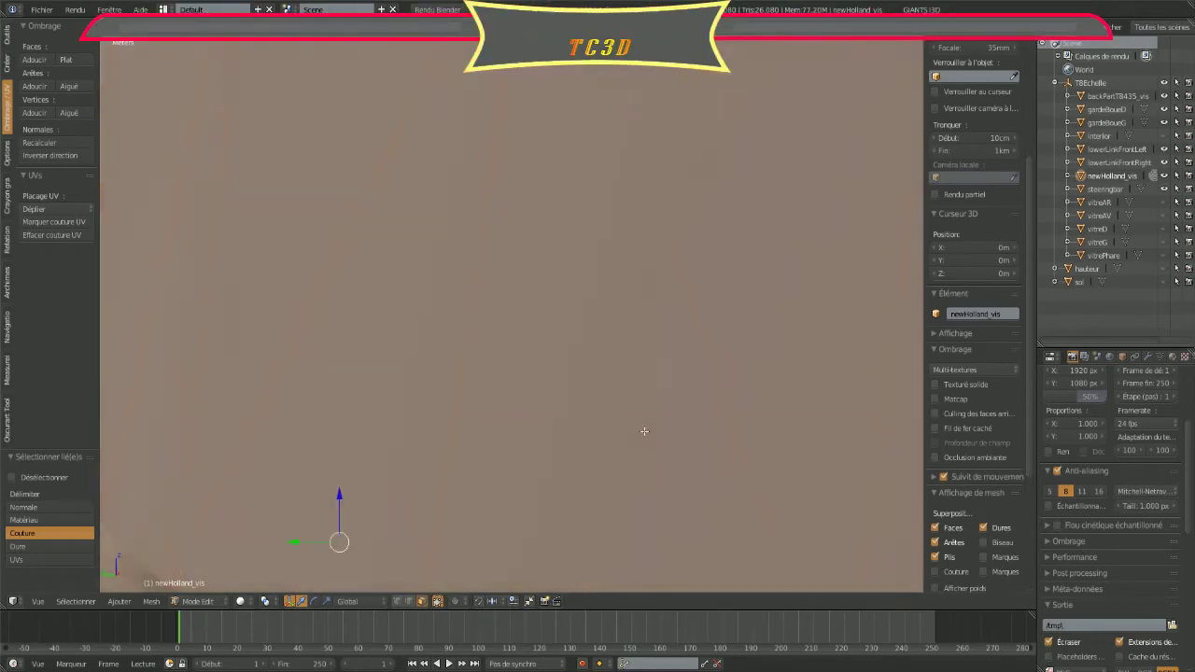
{"action": "scroll", "coordinate": [643, 288], "scroll_direction": "down", "scroll_amount": 3}
{"action": "scroll", "coordinate": [632, 298], "scroll_direction": "down", "scroll_amount": 1}
{"action": "mouse_move", "coordinate": [632, 299]}
{"action": "middle_mouse_down"}
{"action": "mouse_move", "coordinate": [539, 331]}
{"action": "mouse_move", "coordinate": [430, 324]}
{"action": "mouse_move", "coordinate": [451, 331]}
{"action": "mouse_move", "coordinate": [482, 270]}
{"action": "middle_mouse_up"}
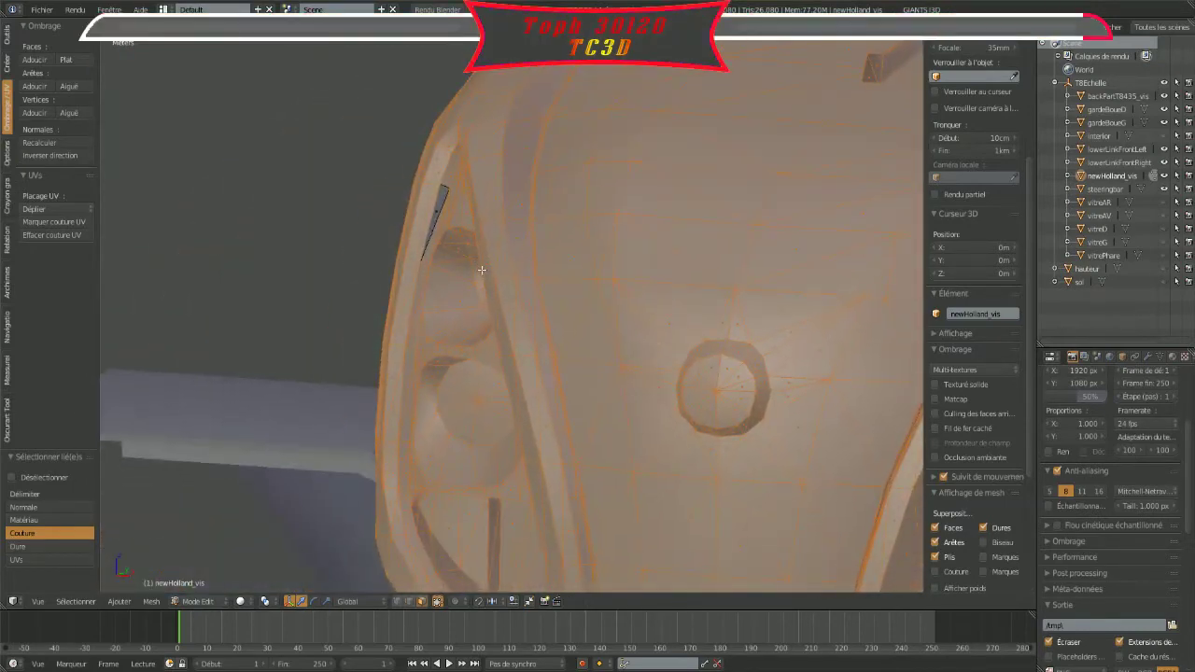
{"action": "mouse_move", "coordinate": [482, 270]}
{"action": "middle_mouse_down"}
{"action": "mouse_move", "coordinate": [512, 246]}
{"action": "mouse_move", "coordinate": [496, 224]}
{"action": "mouse_move", "coordinate": [533, 209]}
{"action": "mouse_move", "coordinate": [562, 314]}
{"action": "mouse_move", "coordinate": [498, 336]}
{"action": "mouse_move", "coordinate": [523, 218]}
{"action": "mouse_move", "coordinate": [719, 387]}
{"action": "mouse_move", "coordinate": [656, 370]}
{"action": "mouse_move", "coordinate": [678, 361]}
{"action": "mouse_move", "coordinate": [640, 323]}
{"action": "middle_mouse_up"}
Step: Add the window panel's rim loops and its vertical strips to the selection
{"action": "right_click", "coordinate": [640, 323], "text": "alt"}
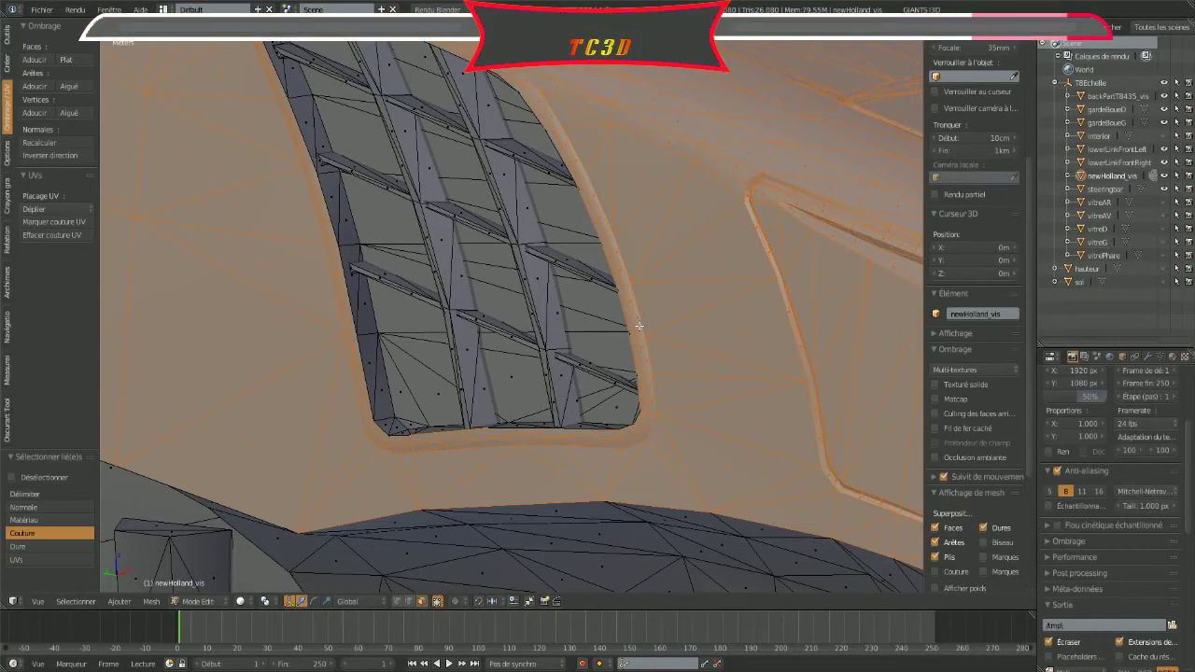
{"action": "right_click", "coordinate": [605, 427], "text": "alt+shift"}
{"action": "right_click", "coordinate": [475, 403], "text": "alt+shift"}
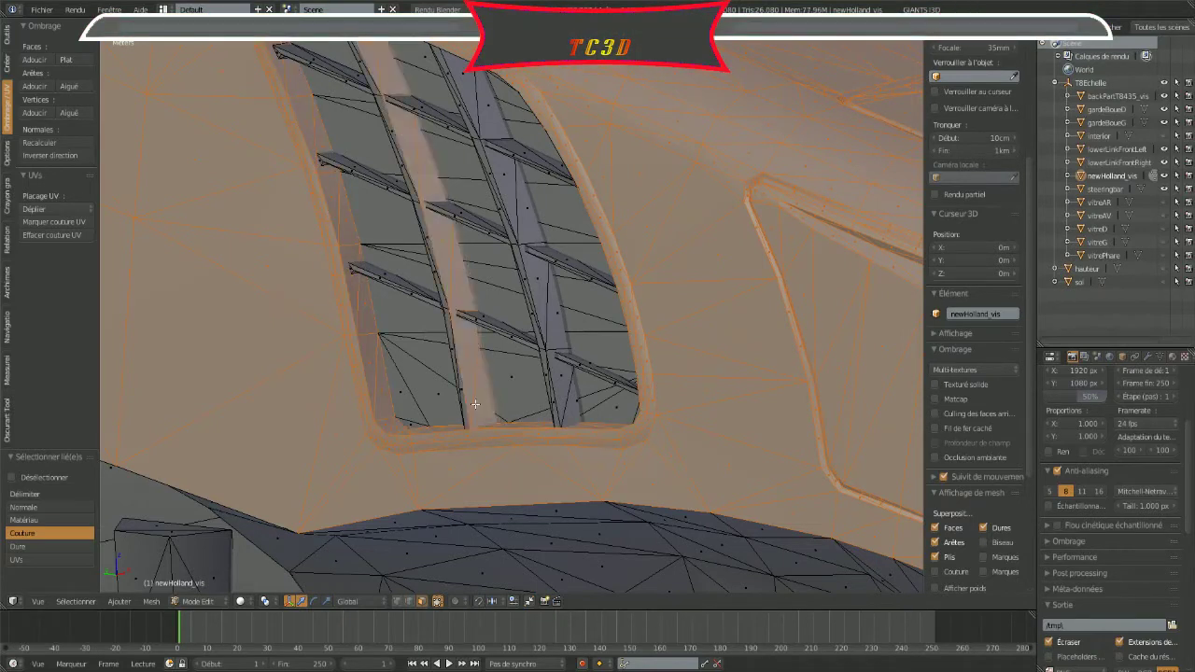
{"action": "right_click", "coordinate": [571, 400], "text": "alt+shift"}
{"action": "right_click", "coordinate": [553, 407], "text": "alt+shift"}
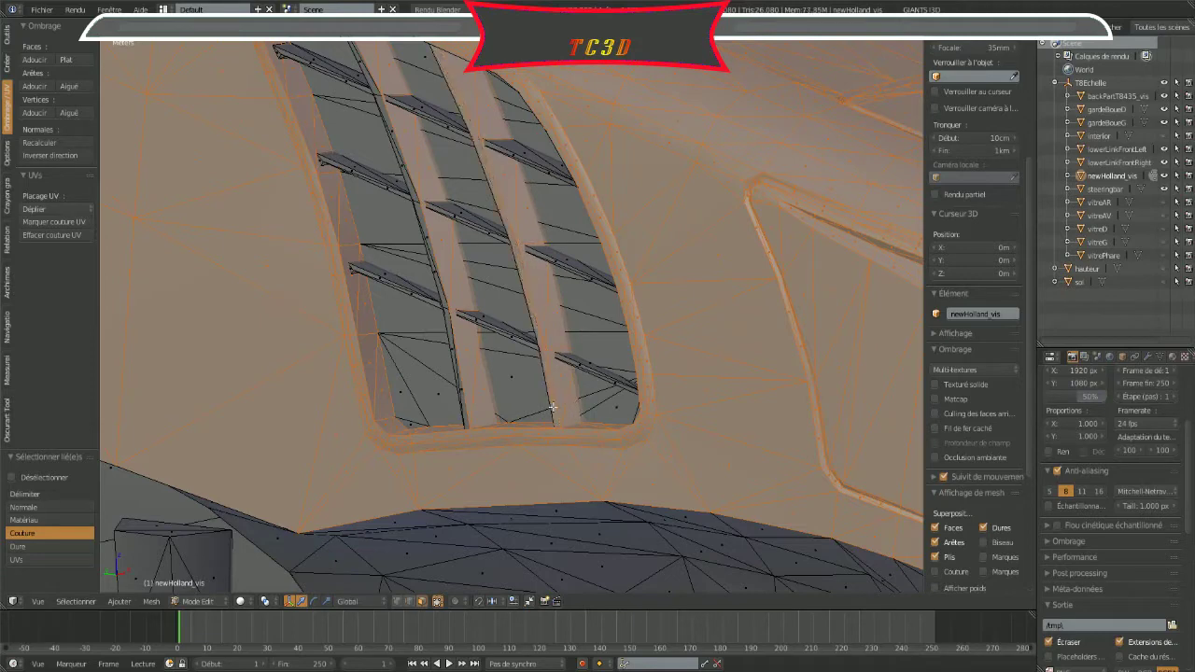
{"action": "right_click", "coordinate": [462, 393], "text": "alt+shift"}
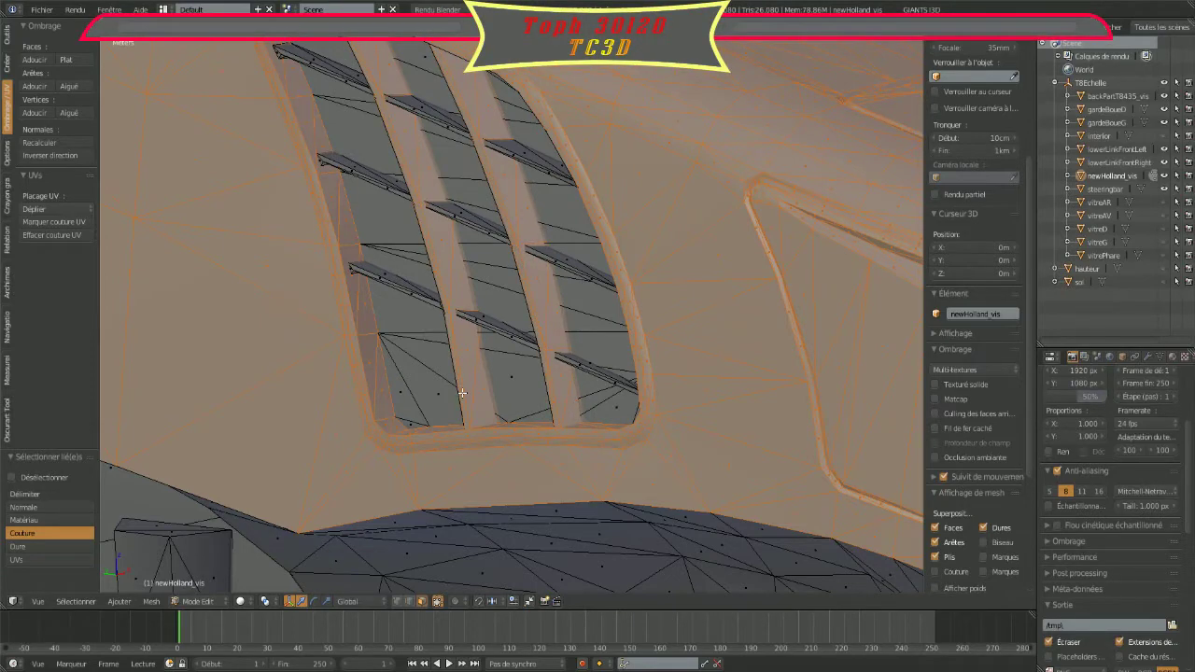
Step: Add the edge loops of the horizontal grille slats, including the upper slat's long edge
{"action": "right_click", "coordinate": [427, 299], "text": "alt+shift"}
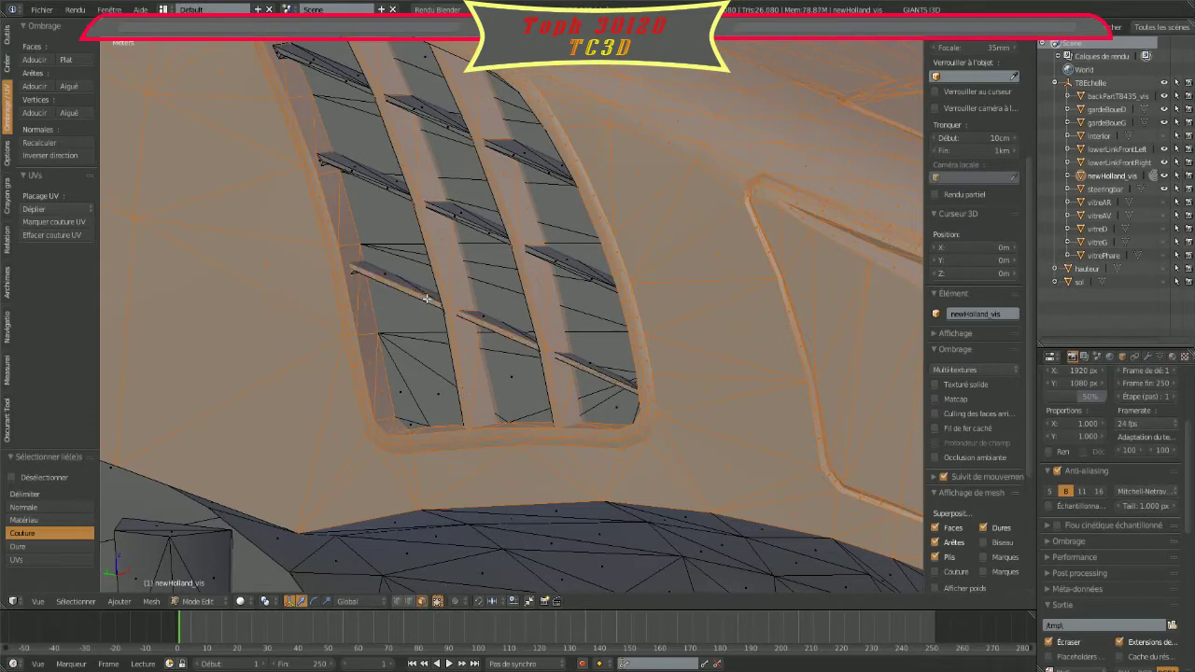
{"action": "right_click", "coordinate": [422, 293], "text": "alt+shift"}
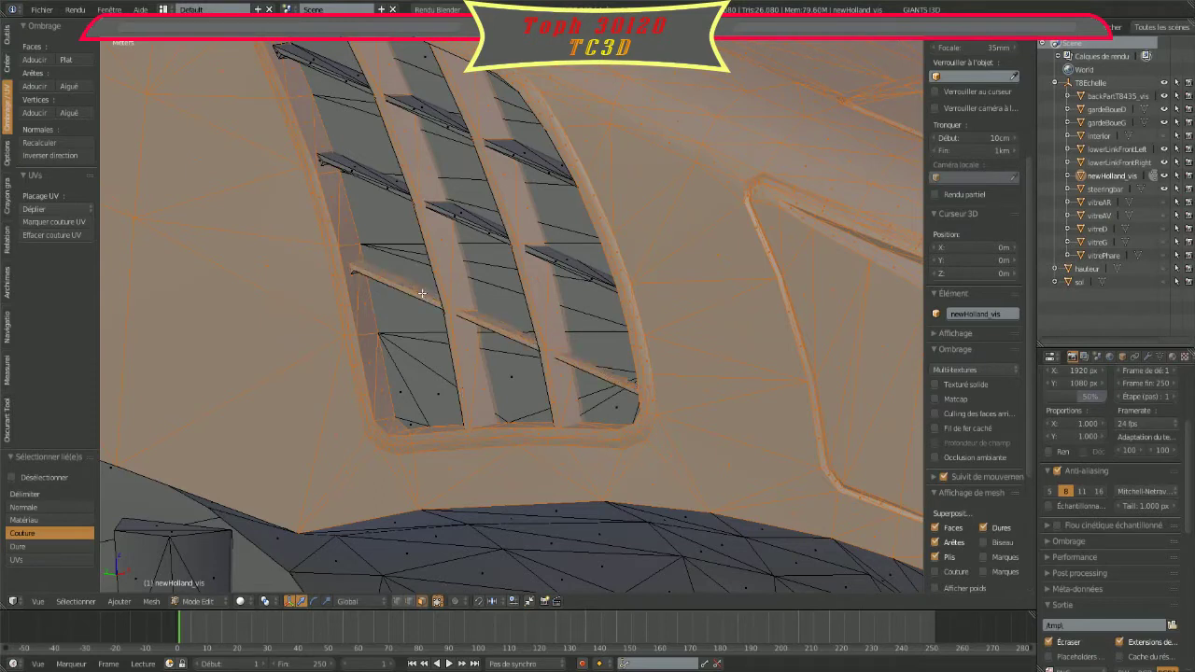
{"action": "right_click", "coordinate": [458, 218], "text": "alt+shift"}
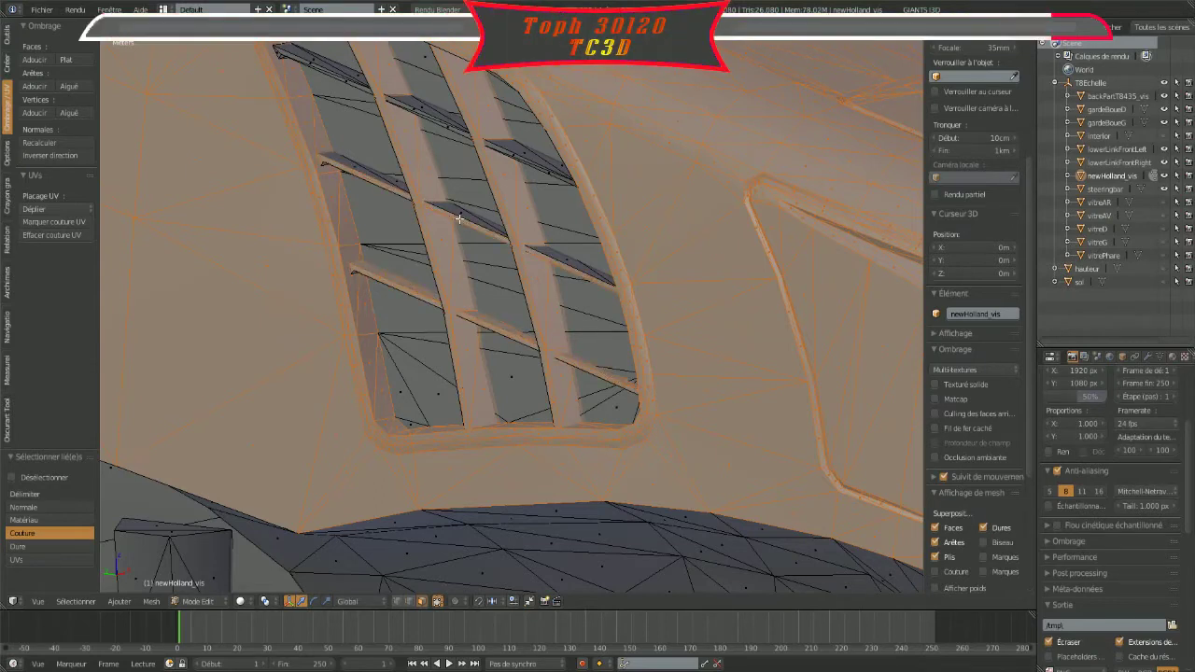
{"action": "right_click", "coordinate": [472, 218], "text": "alt+shift"}
{"action": "right_click", "coordinate": [536, 160], "text": "alt+shift"}
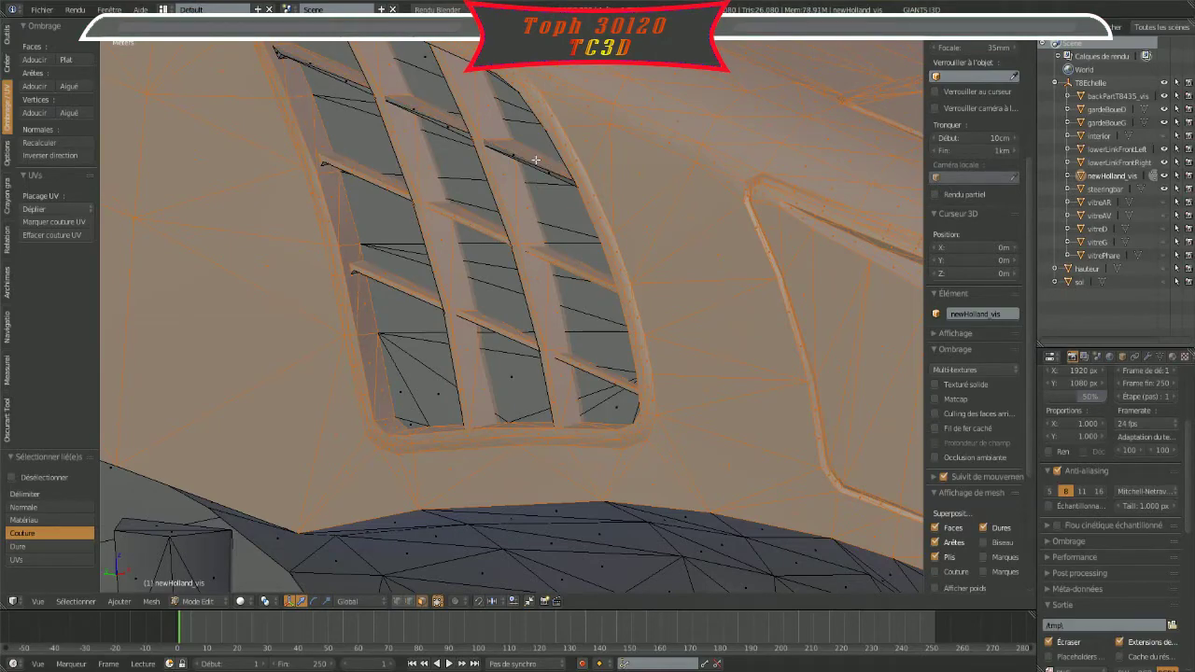
{"action": "right_click", "coordinate": [534, 166], "text": "alt+shift"}
{"action": "mouse_move", "coordinate": [534, 166]}
{"action": "middle_mouse_down"}
{"action": "mouse_move", "coordinate": [507, 280]}
{"action": "mouse_move", "coordinate": [547, 277]}
{"action": "mouse_move", "coordinate": [461, 347]}
{"action": "mouse_move", "coordinate": [450, 372]}
{"action": "middle_mouse_up"}
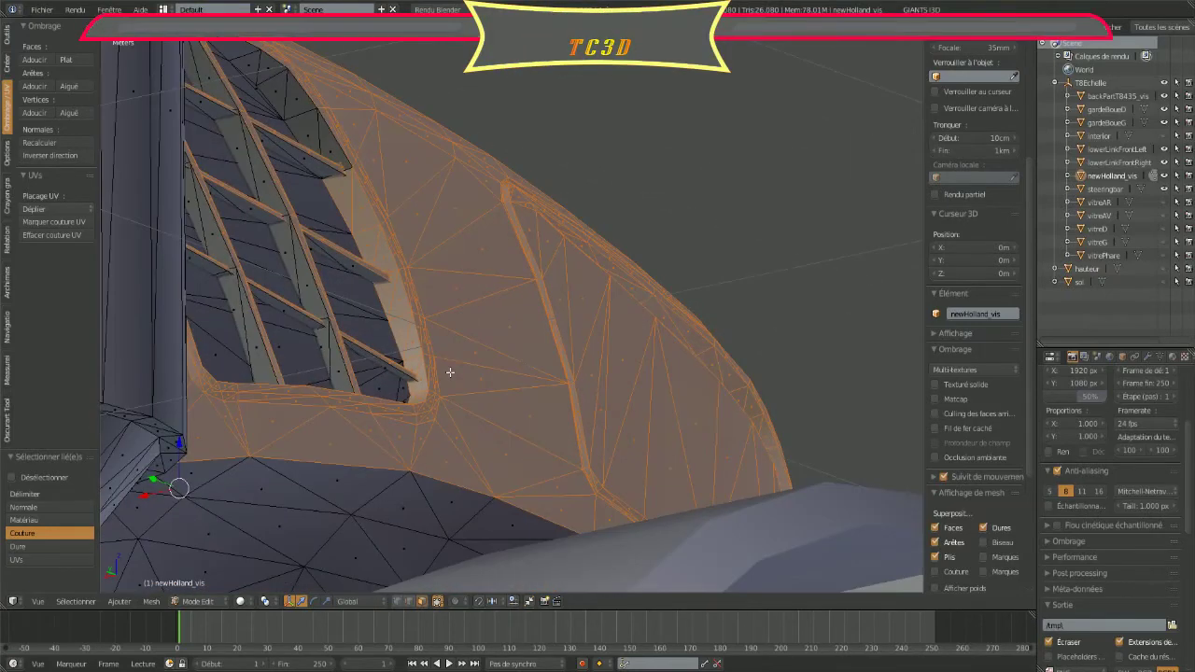
Step: Select the linked slat faces, including the left column and the remaining slats, with Select Linked
{"action": "key", "text": "l"}
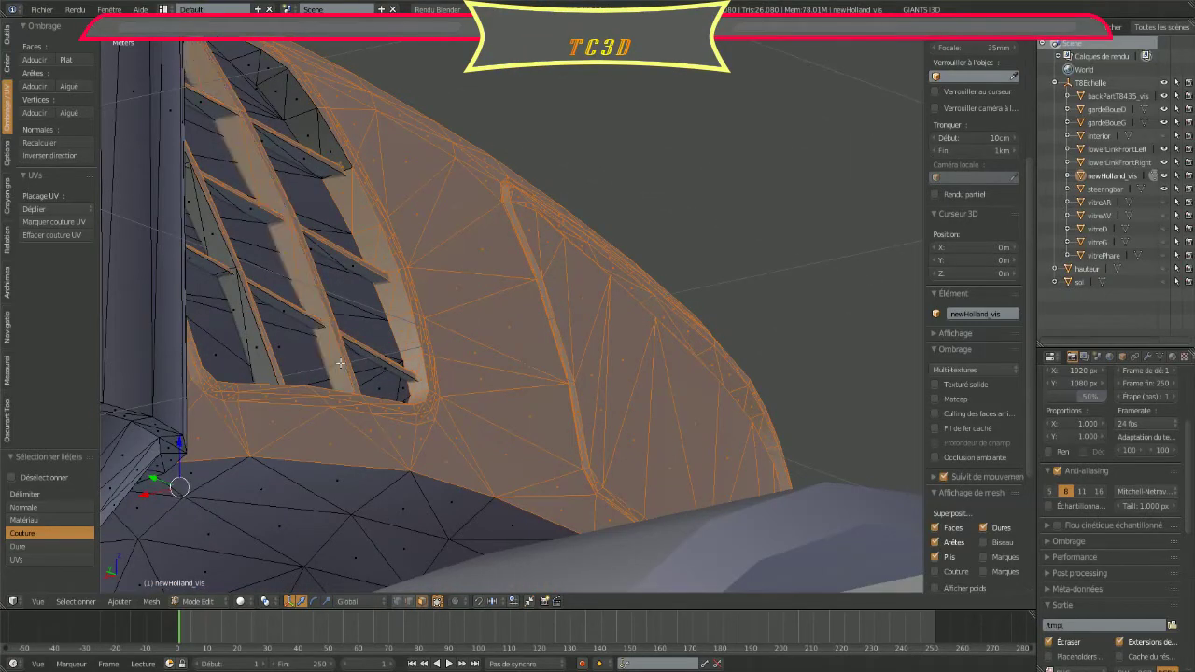
{"action": "key", "text": "l"}
{"action": "key", "text": "l"}
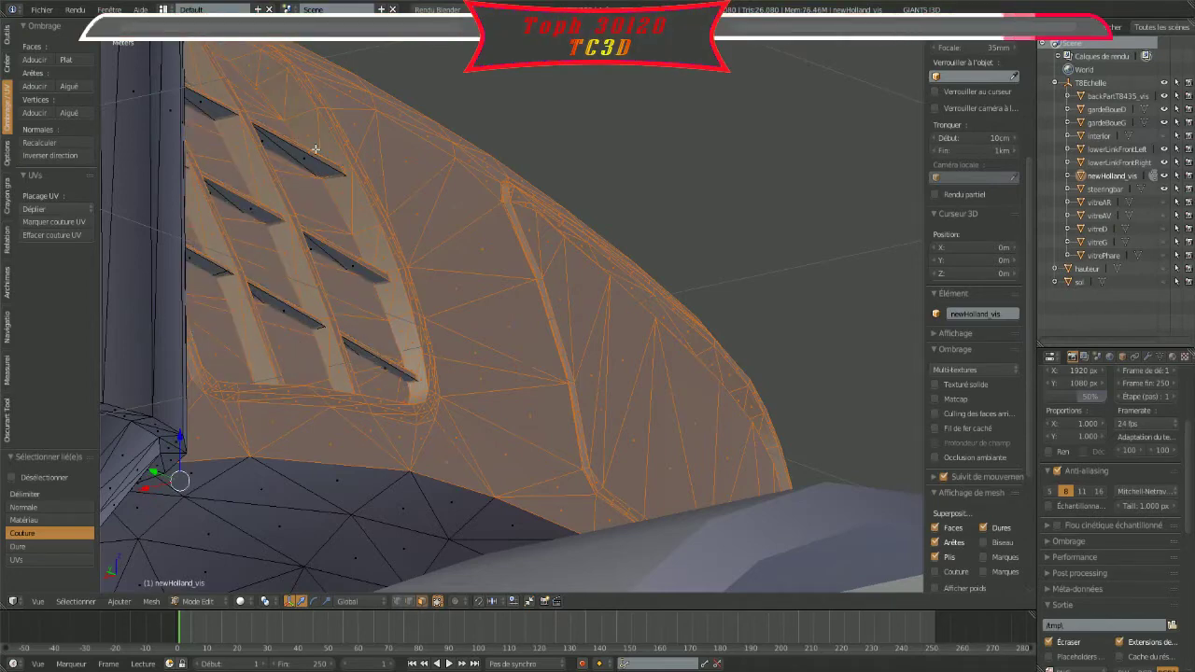
{"action": "middle_click_drag", "start_coordinate": [301, 346], "coordinate": [327, 222]}
{"action": "scroll", "coordinate": [229, 224], "scroll_direction": "up", "scroll_amount": 3}
{"action": "mouse_move", "coordinate": [229, 224]}
{"action": "middle_mouse_down"}
{"action": "mouse_move", "coordinate": [224, 233]}
{"action": "mouse_move", "coordinate": [227, 203]}
{"action": "mouse_move", "coordinate": [312, 190]}
{"action": "middle_mouse_up"}
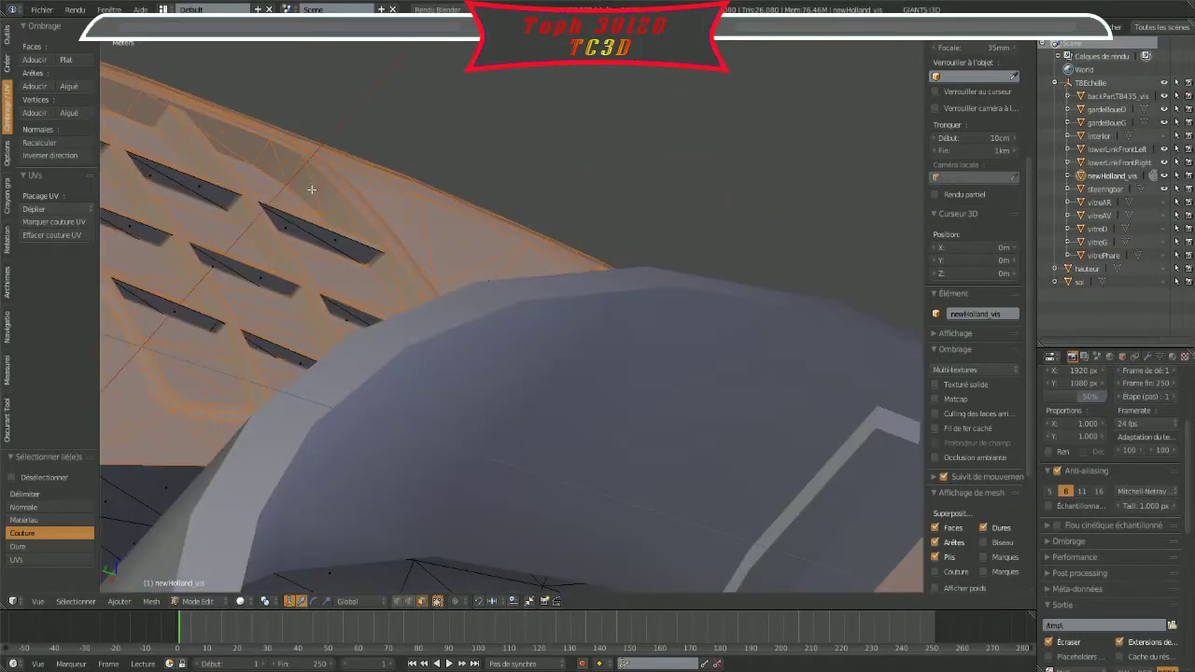
{"action": "key", "text": "l"}
{"action": "key", "text": "l"}
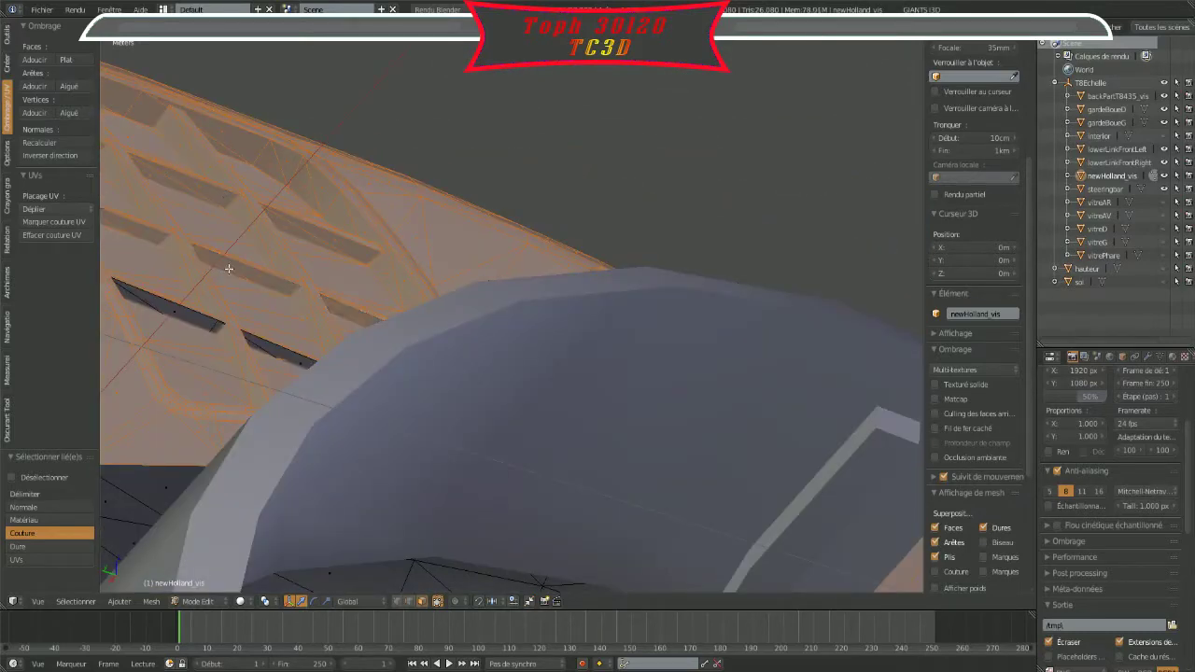
{"action": "key", "text": "l"}
{"action": "mouse_move", "coordinate": [195, 320]}
{"action": "middle_mouse_down"}
{"action": "mouse_move", "coordinate": [453, 249]}
{"action": "mouse_move", "coordinate": [355, 299]}
{"action": "mouse_move", "coordinate": [400, 339]}
{"action": "mouse_move", "coordinate": [492, 299]}
{"action": "mouse_move", "coordinate": [526, 261]}
{"action": "mouse_move", "coordinate": [381, 277]}
{"action": "mouse_move", "coordinate": [695, 219]}
{"action": "mouse_move", "coordinate": [427, 400]}
{"action": "mouse_move", "coordinate": [489, 351]}
{"action": "mouse_move", "coordinate": [448, 280]}
{"action": "middle_mouse_up"}
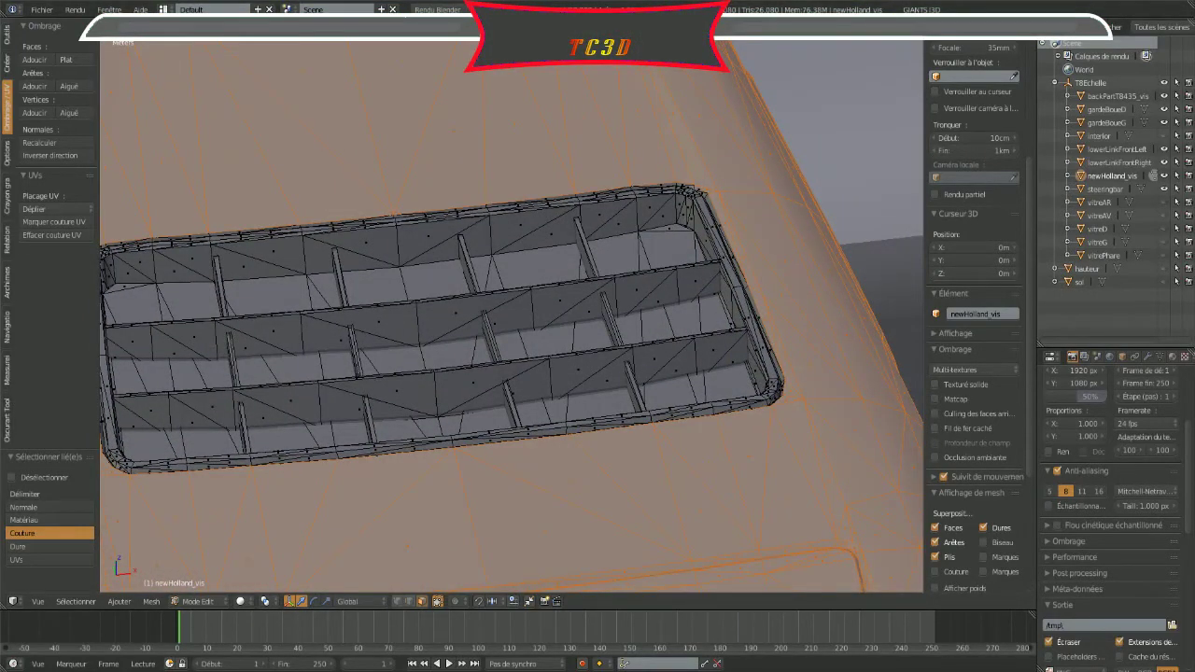
Step: Select the top grille's bottom rim loop and the linked faces of its bottom, middle and top rows
{"action": "right_click", "coordinate": [478, 441], "text": "alt"}
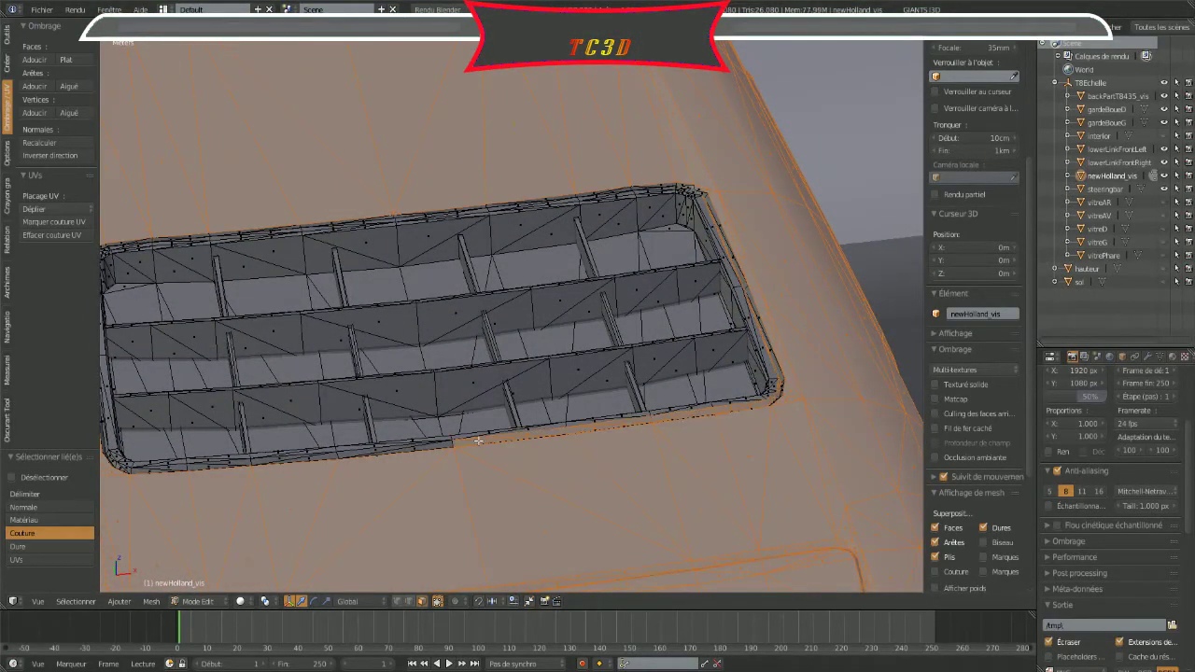
{"action": "right_click", "coordinate": [425, 449], "text": "alt+shift"}
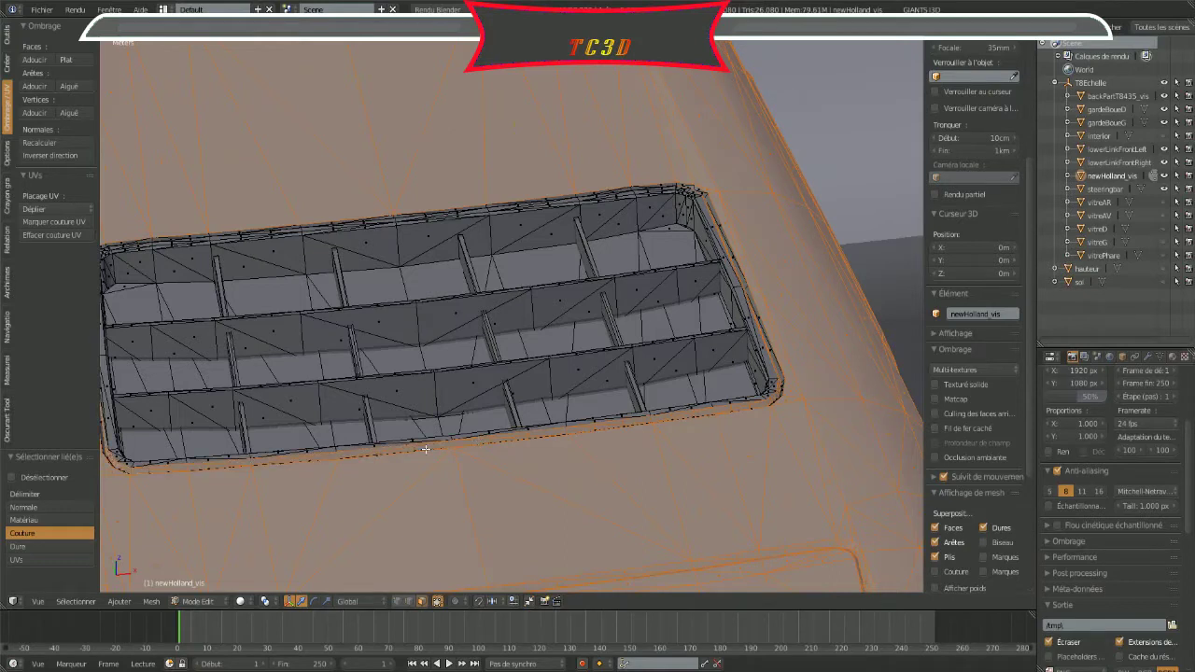
{"action": "key", "text": "l"}
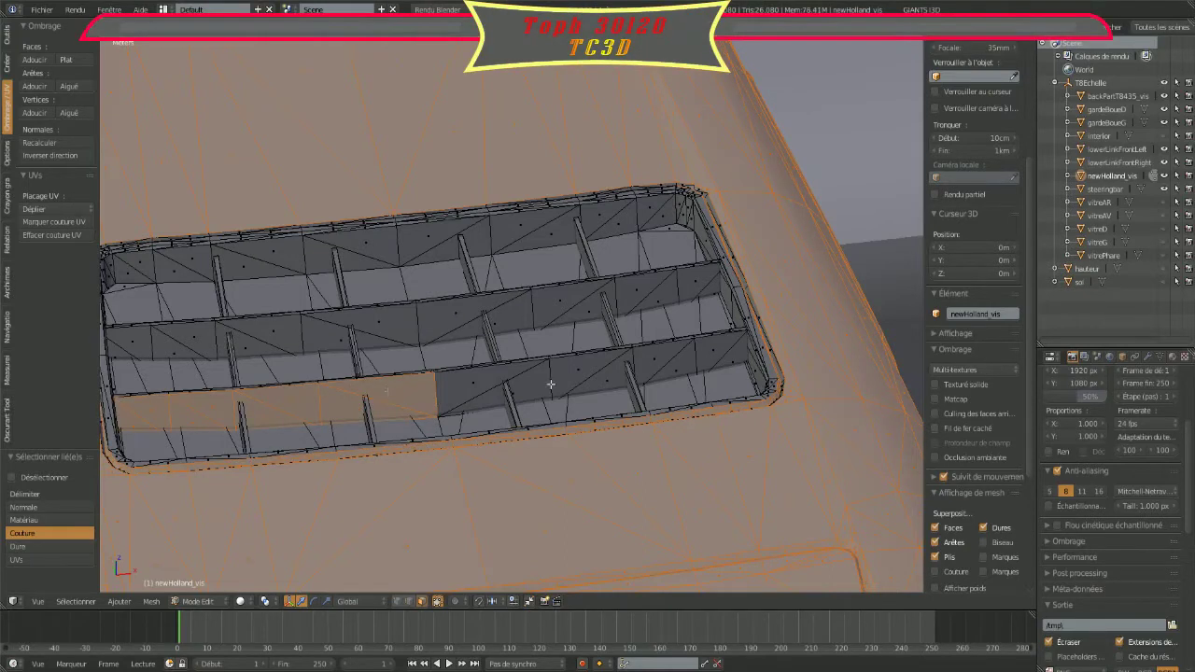
{"action": "key", "text": "l"}
{"action": "key", "text": "l"}
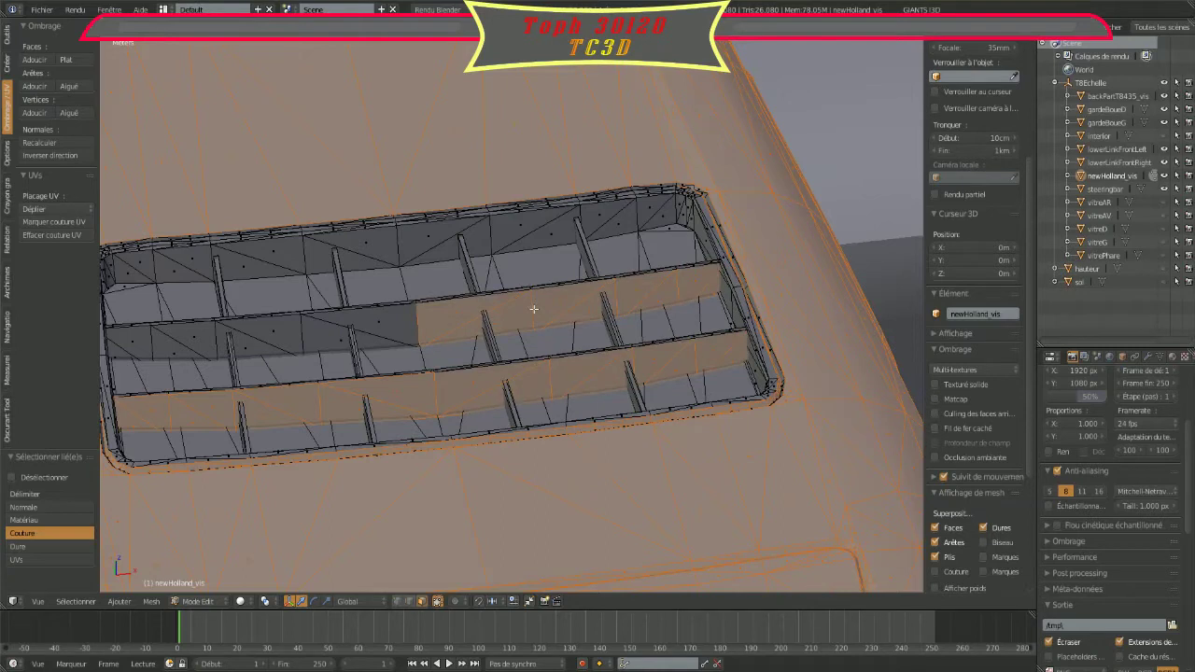
{"action": "key", "text": "l"}
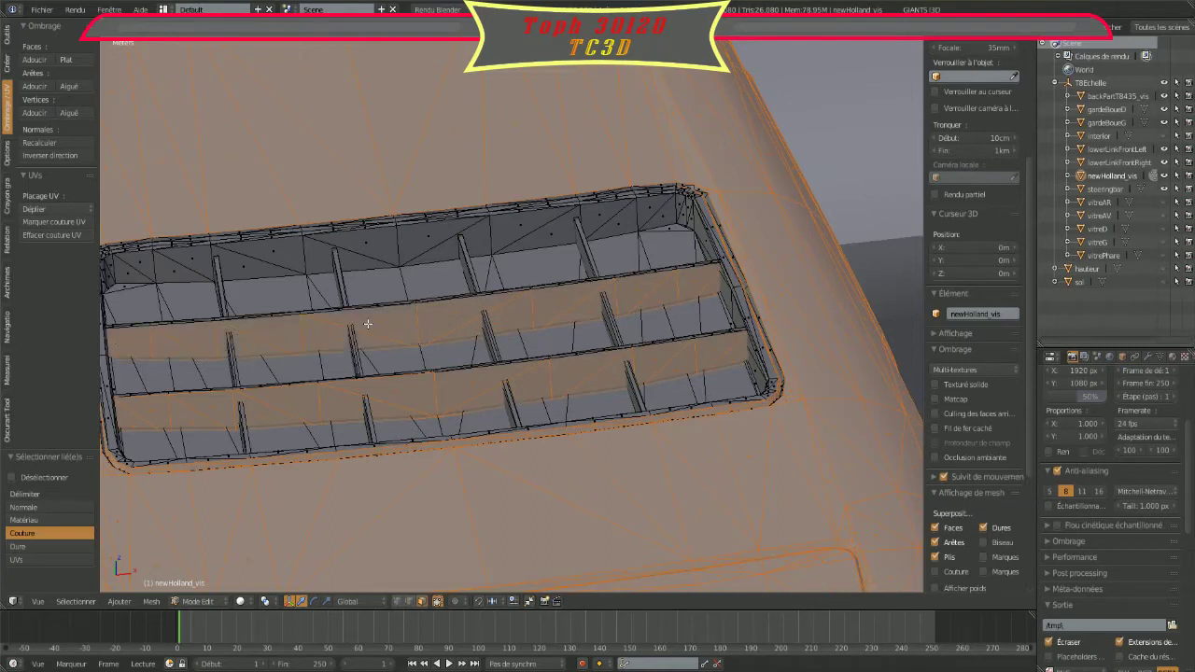
{"action": "key", "text": "l"}
{"action": "key", "text": "l"}
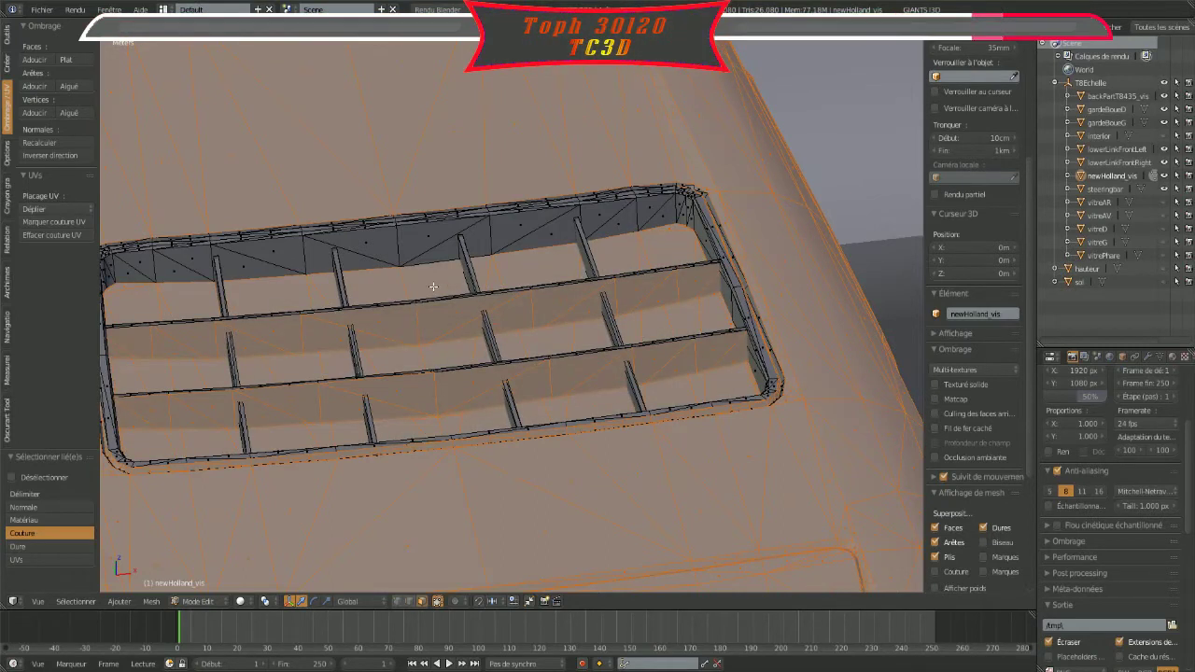
{"action": "key", "text": "l"}
{"action": "key", "text": "l"}
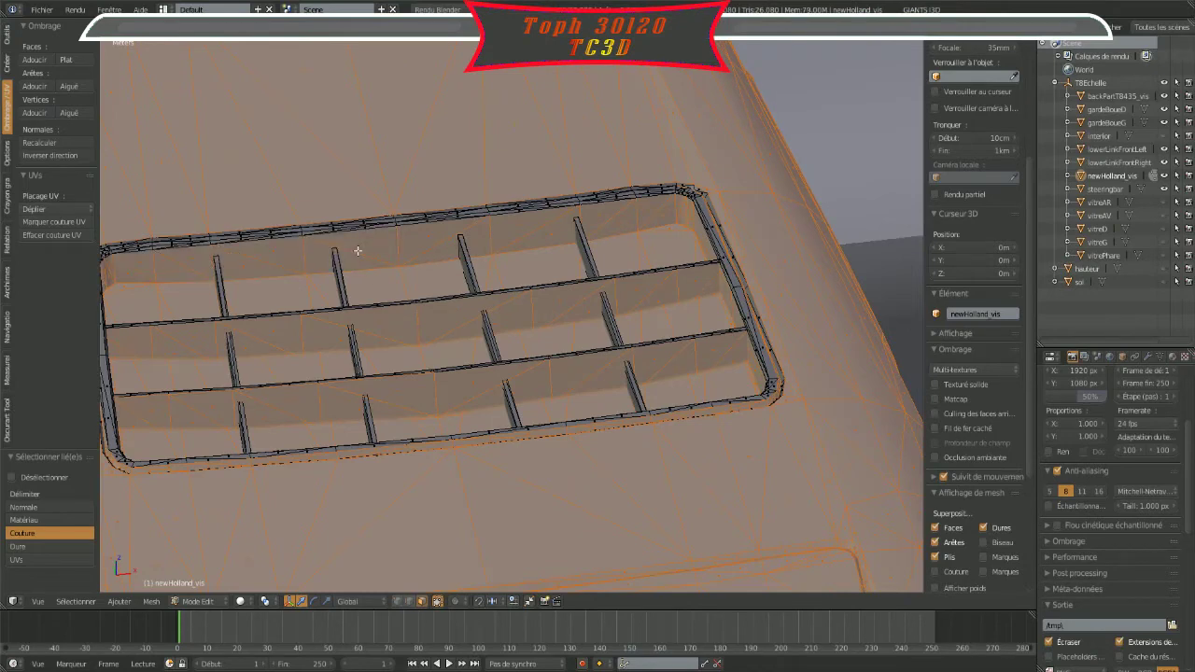
Step: Add the grille's right, upper-left and lower rim sections with the inner walls
{"action": "key", "text": "l"}
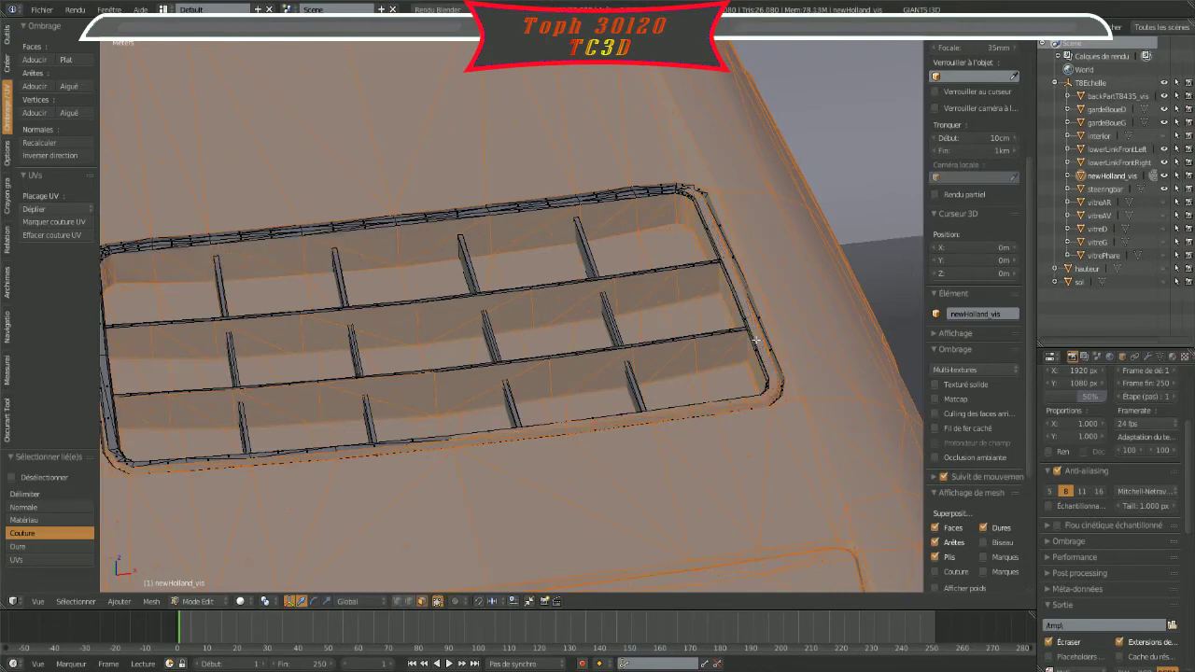
{"action": "key", "text": "l"}
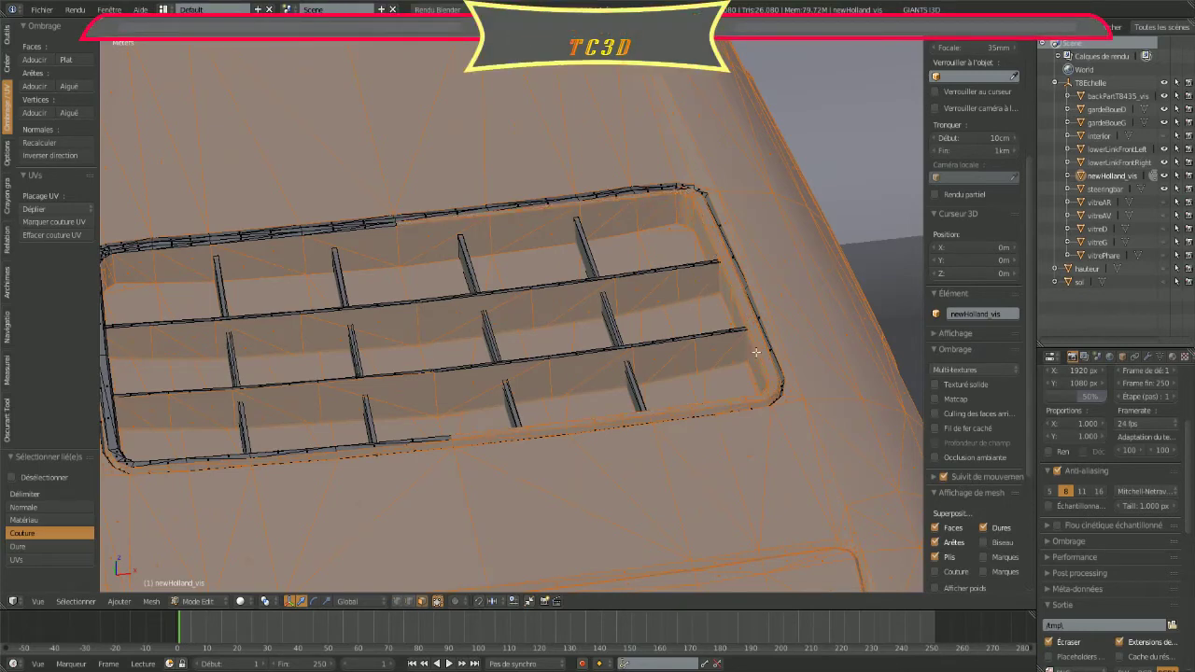
{"action": "key", "text": "l"}
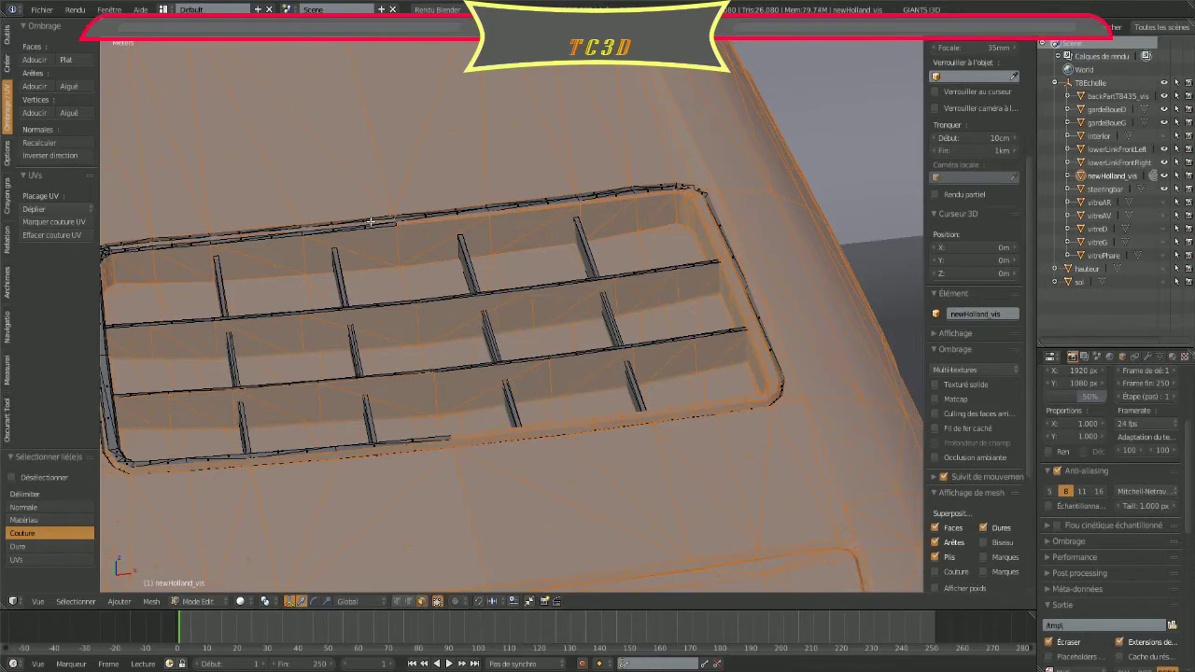
{"action": "key", "text": "l"}
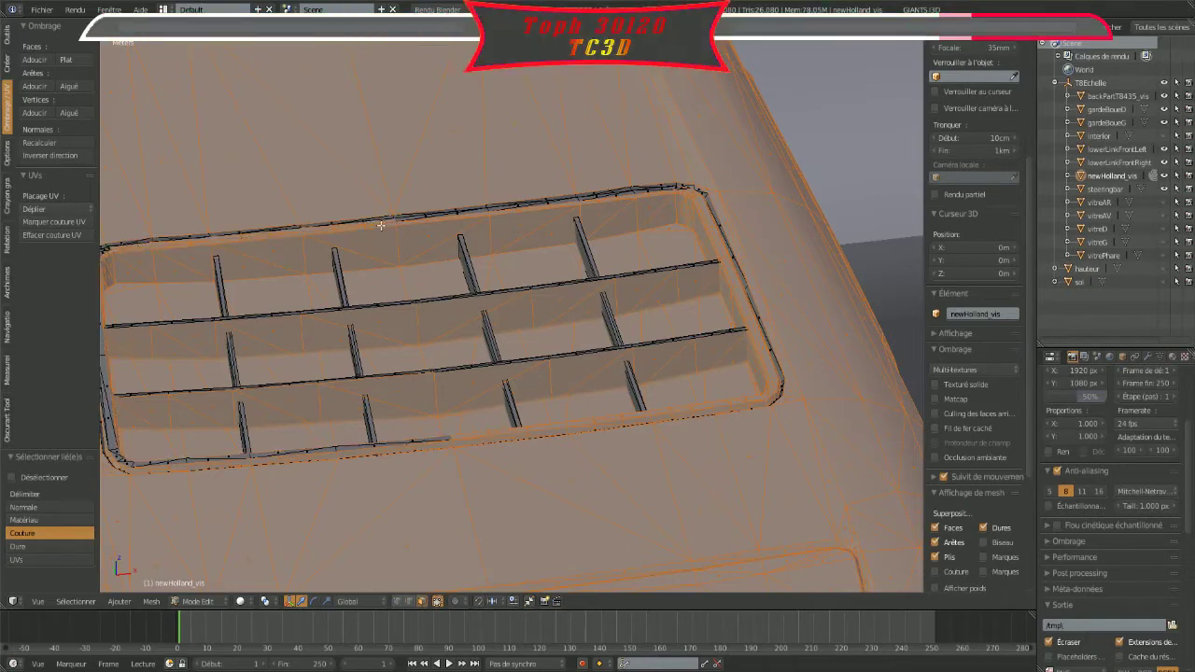
{"action": "key", "text": "l"}
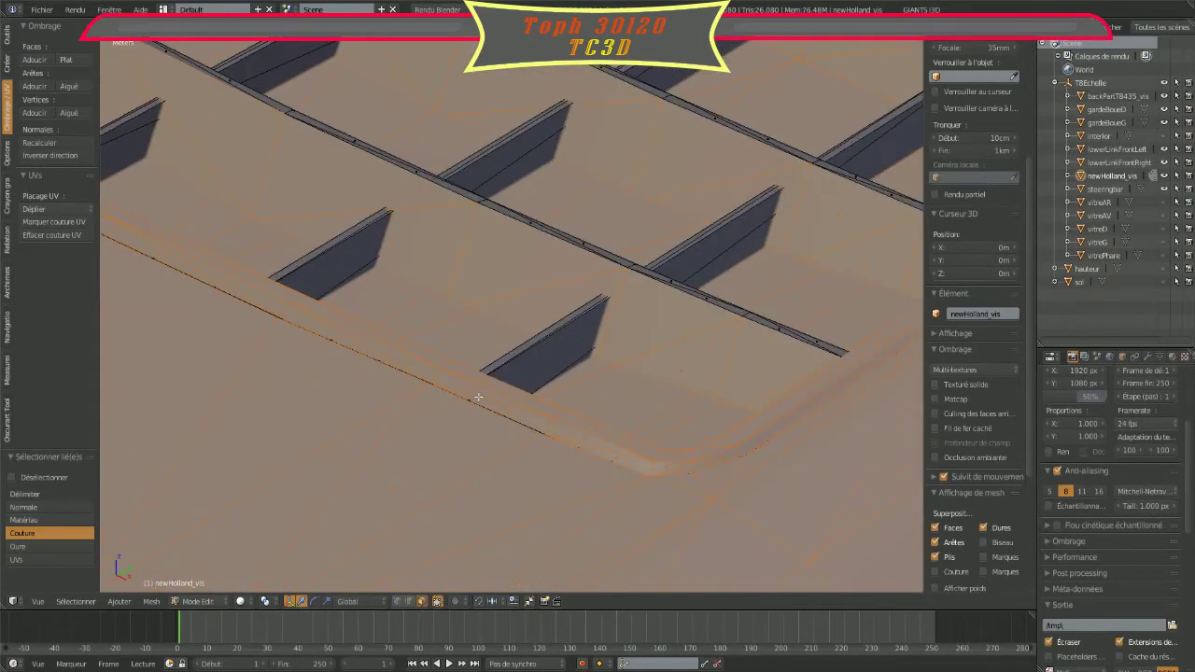
Step: Zoom in close and add the seam edge running beside the grille fin to the selection
{"action": "scroll", "coordinate": [478, 396], "scroll_direction": "up", "scroll_amount": 2}
{"action": "scroll", "coordinate": [471, 394], "scroll_direction": "up", "scroll_amount": 2}
{"action": "scroll", "coordinate": [467, 393], "scroll_direction": "up", "scroll_amount": 1}
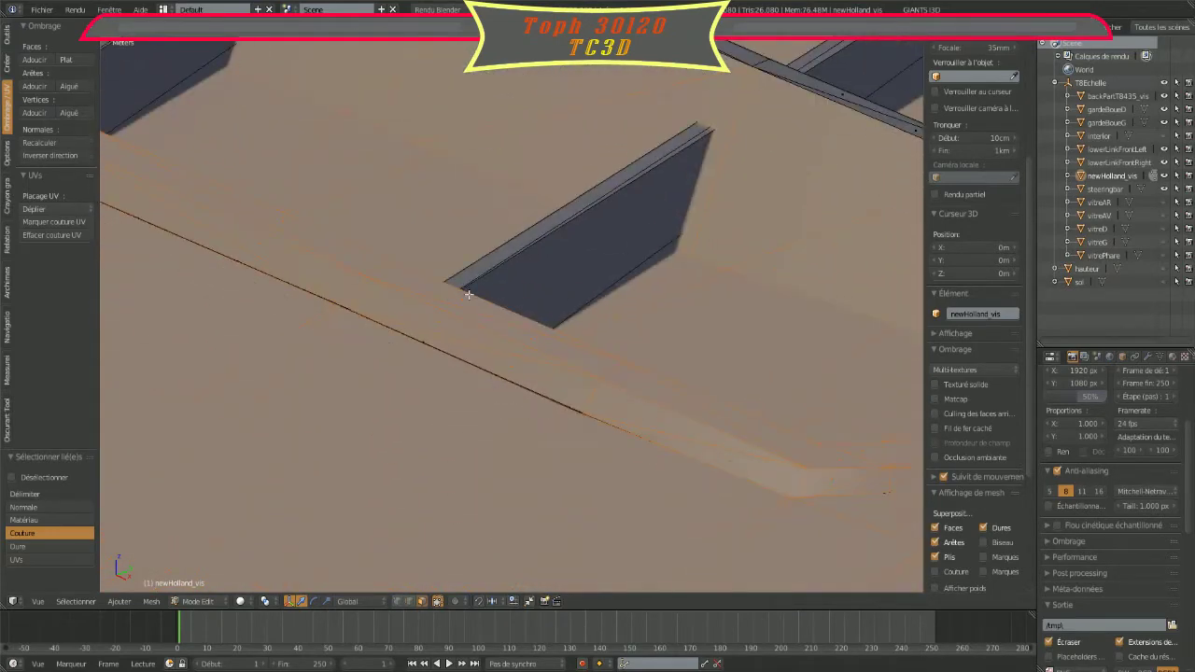
{"action": "scroll", "coordinate": [460, 389], "scroll_direction": "up", "scroll_amount": 1}
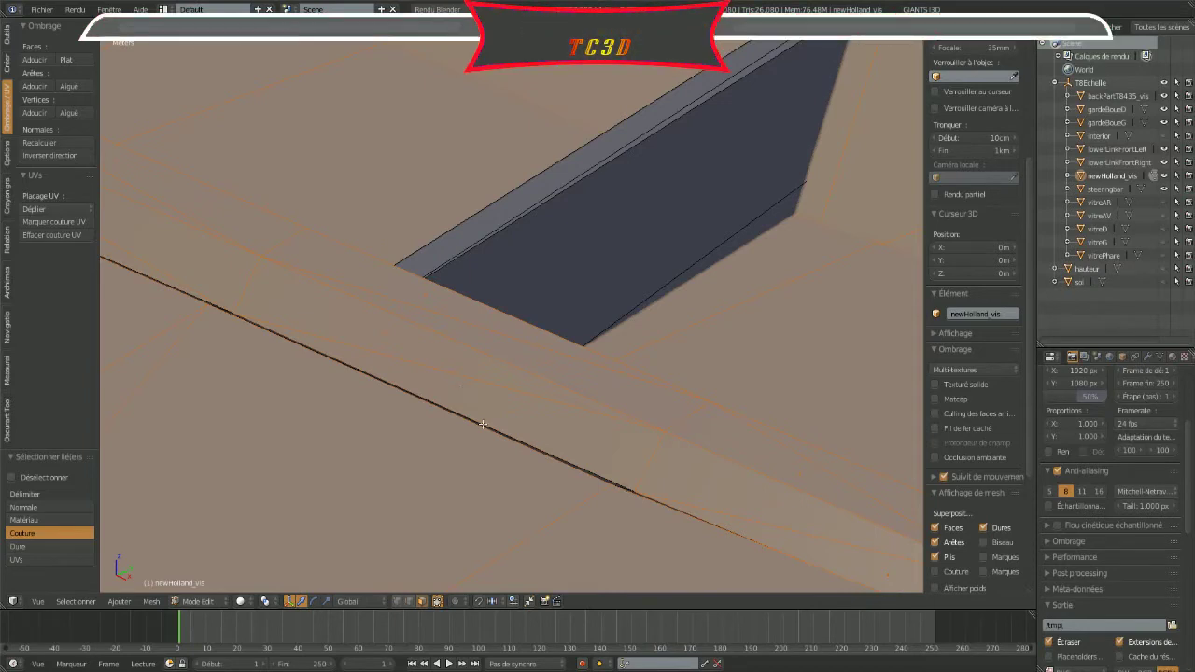
{"action": "right_click", "coordinate": [483, 425]}
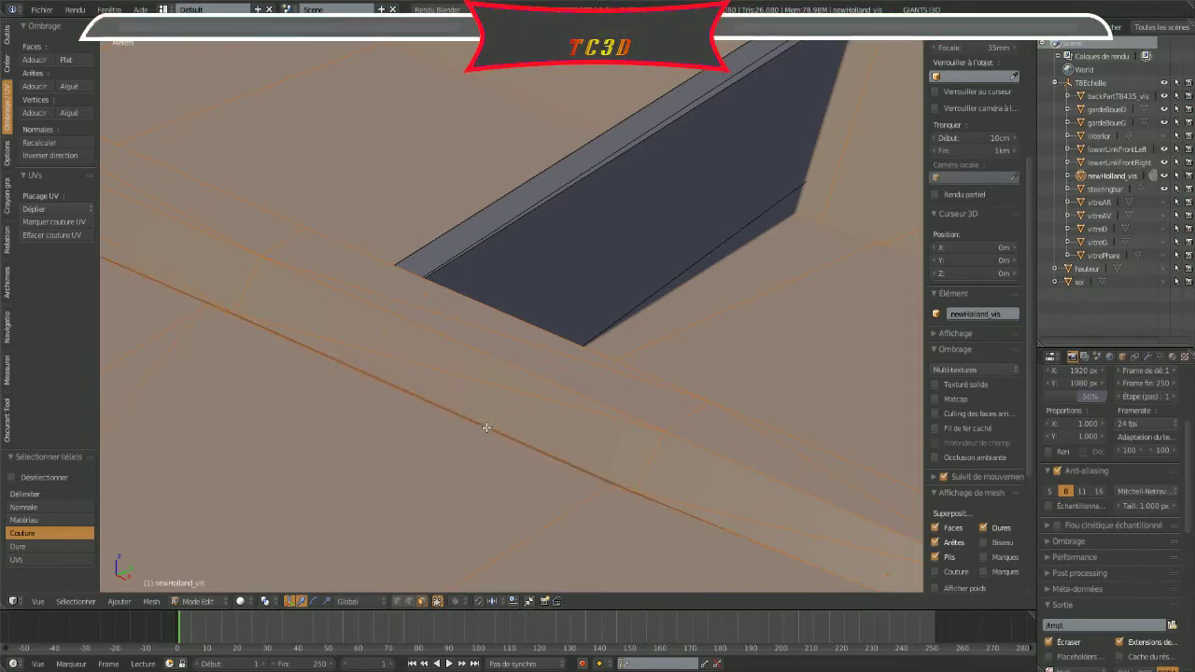
{"action": "scroll", "coordinate": [486, 428], "scroll_direction": "up", "scroll_amount": 2}
{"action": "scroll", "coordinate": [608, 432], "scroll_direction": "up", "scroll_amount": 2}
{"action": "scroll", "coordinate": [616, 280], "scroll_direction": "up", "scroll_amount": 1}
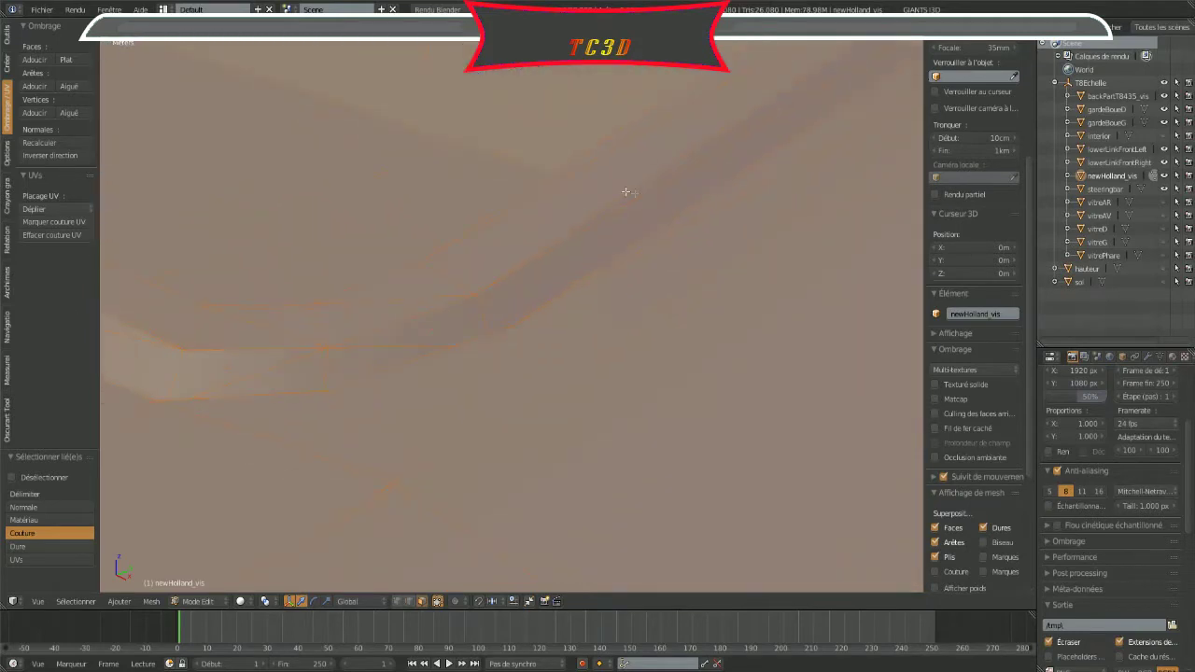
{"action": "scroll", "coordinate": [626, 192], "scroll_direction": "up", "scroll_amount": 1}
{"action": "scroll", "coordinate": [533, 258], "scroll_direction": "down", "scroll_amount": 2}
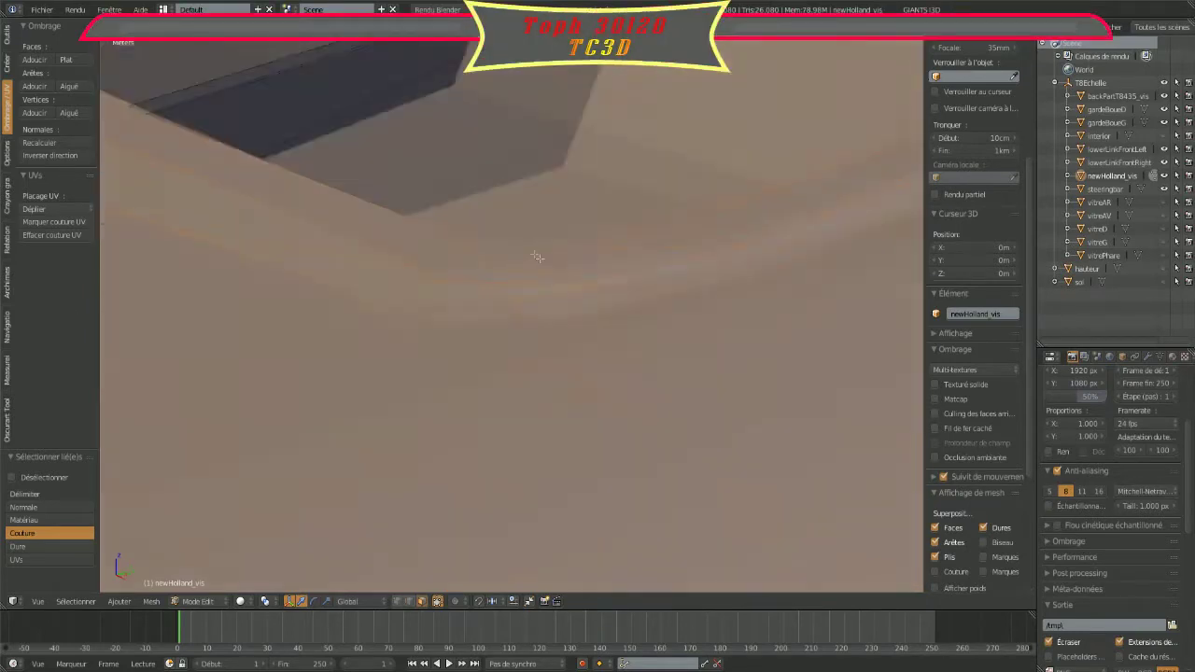
{"action": "scroll", "coordinate": [509, 236], "scroll_direction": "down", "scroll_amount": 2}
{"action": "mouse_move", "coordinate": [509, 236]}
{"action": "middle_mouse_down"}
{"action": "mouse_move", "coordinate": [507, 249]}
{"action": "mouse_move", "coordinate": [472, 243]}
{"action": "mouse_move", "coordinate": [467, 293]}
{"action": "mouse_move", "coordinate": [541, 336]}
{"action": "mouse_move", "coordinate": [551, 321]}
{"action": "mouse_move", "coordinate": [755, 296]}
{"action": "mouse_move", "coordinate": [288, 507]}
{"action": "mouse_move", "coordinate": [681, 300]}
{"action": "mouse_move", "coordinate": [634, 202]}
{"action": "mouse_move", "coordinate": [566, 264]}
{"action": "middle_mouse_up"}
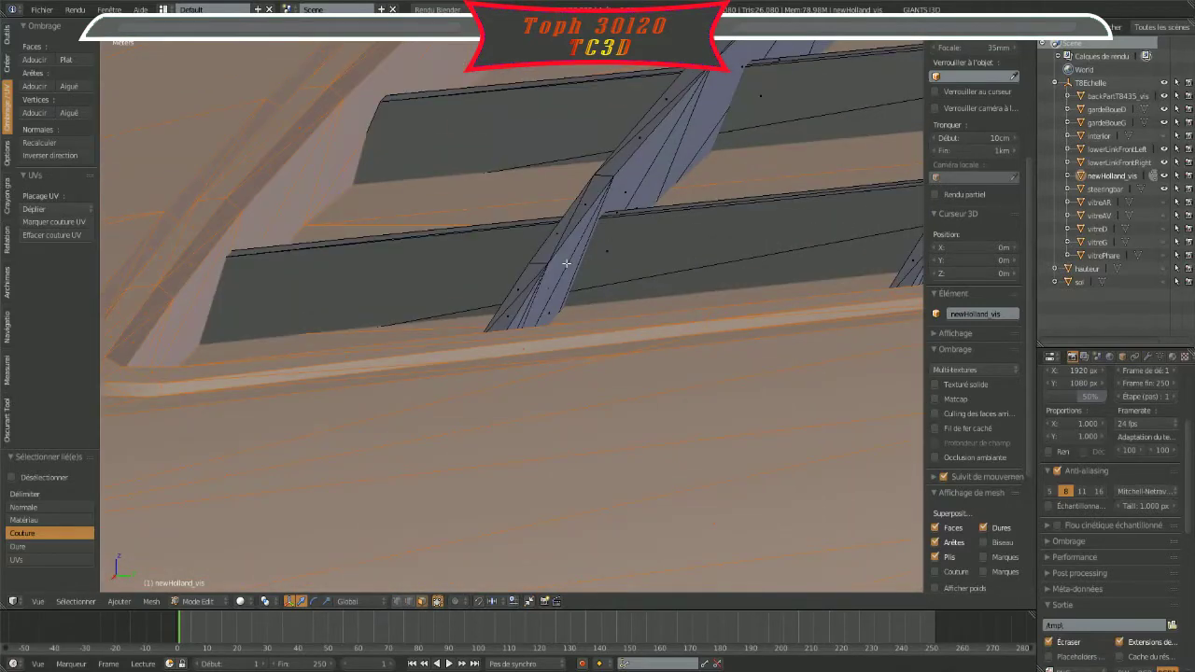
Step: Add the lower and upper grille bars and both diagonal strips to the selection
{"action": "right_click", "coordinate": [641, 258]}
{"action": "right_click", "coordinate": [608, 107]}
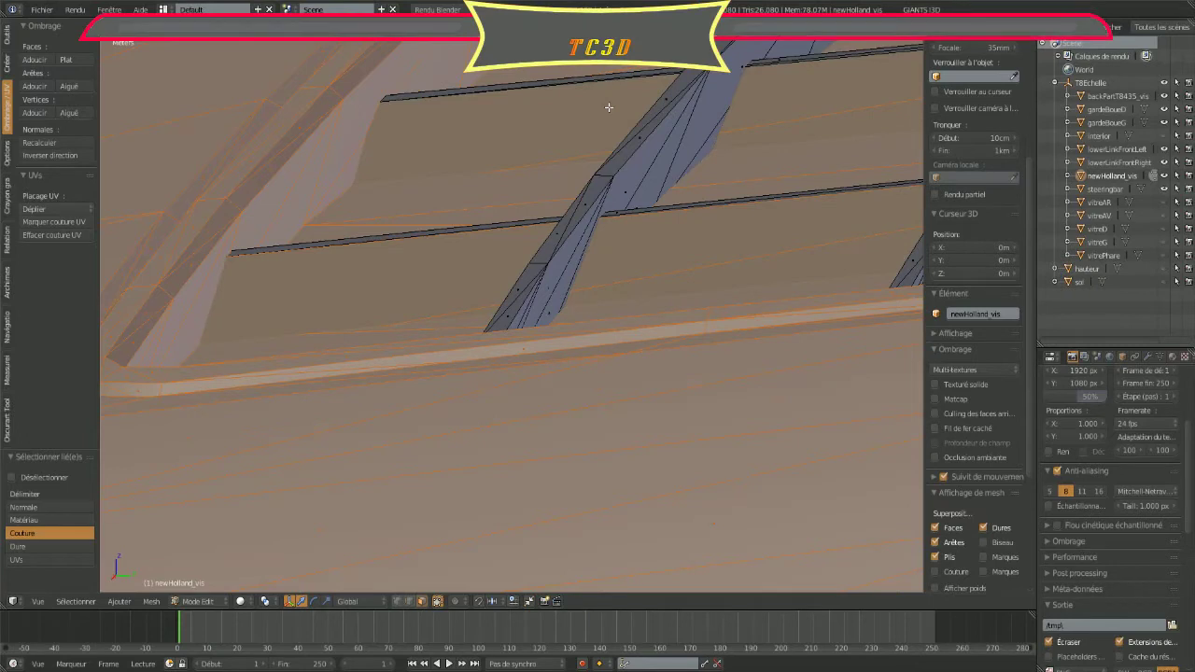
{"action": "right_click", "coordinate": [581, 210]}
{"action": "key", "text": "h"}
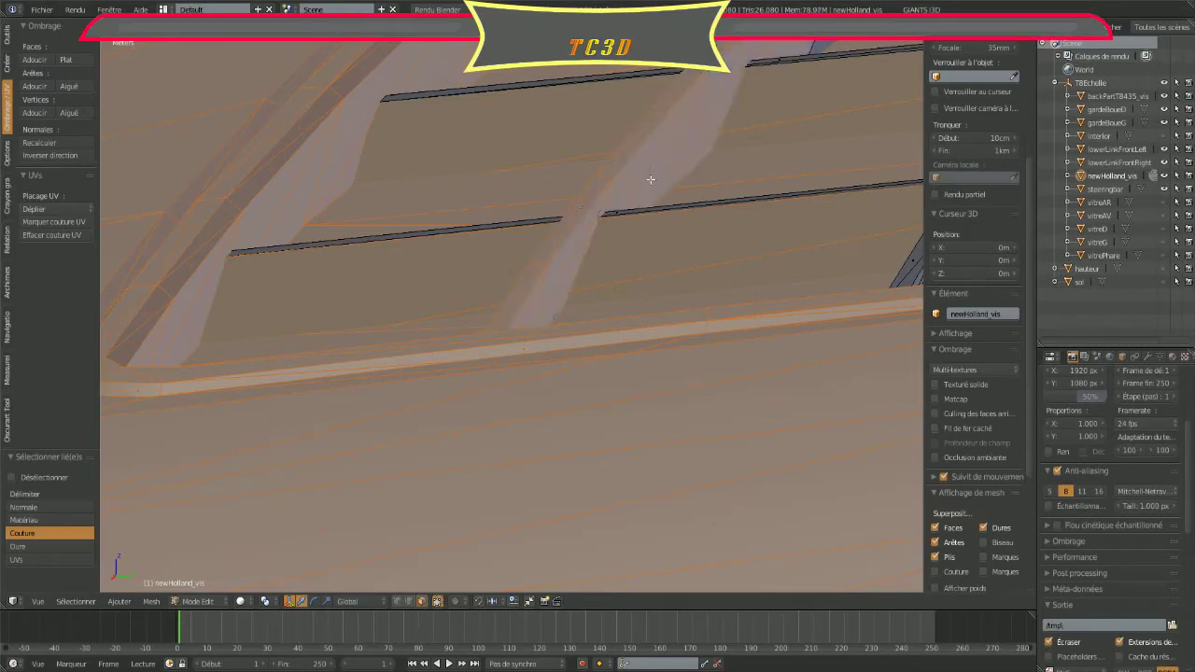
{"action": "mouse_move", "coordinate": [651, 179]}
{"action": "middle_mouse_down"}
{"action": "mouse_move", "coordinate": [565, 233]}
{"action": "mouse_move", "coordinate": [484, 237]}
{"action": "middle_mouse_up"}
{"action": "right_click", "coordinate": [605, 234]}
{"action": "key", "text": "h"}
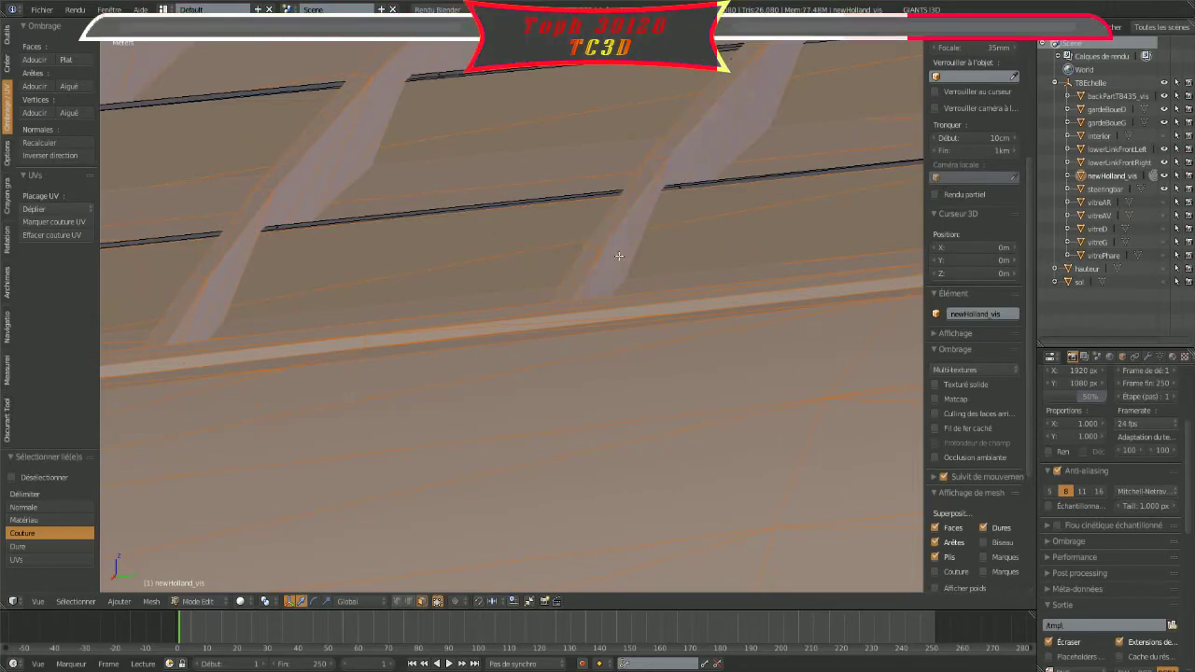
{"action": "middle_click_drag", "start_coordinate": [619, 256], "coordinate": [504, 378]}
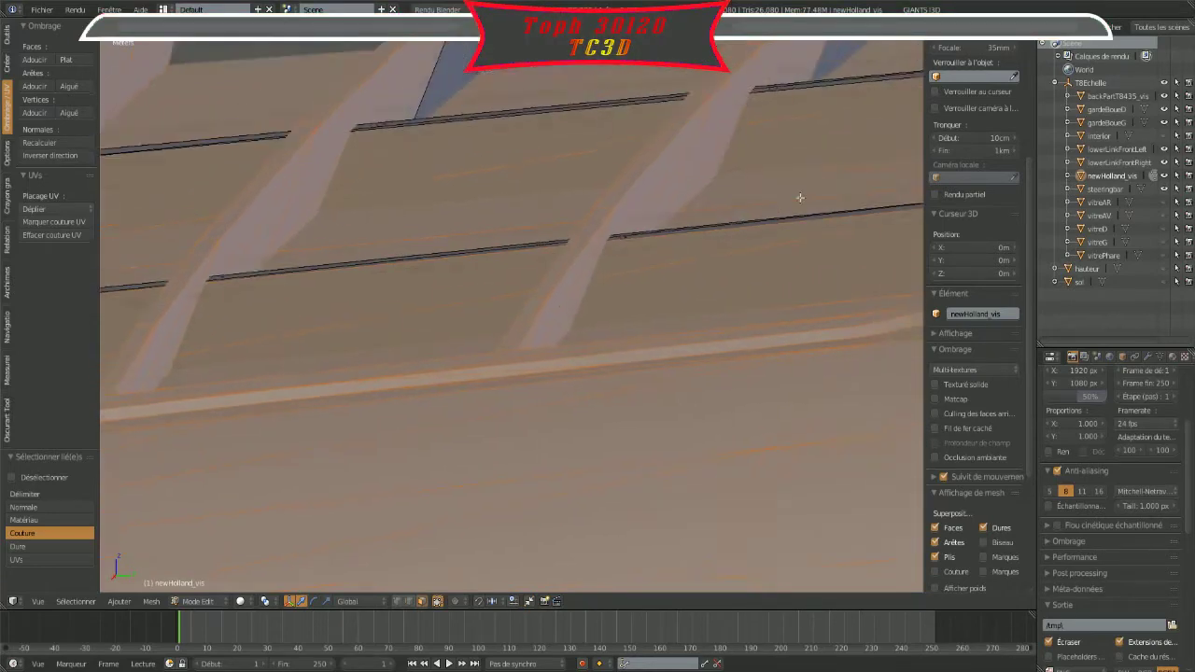
{"action": "scroll", "coordinate": [504, 378], "scroll_direction": "down", "scroll_amount": 4}
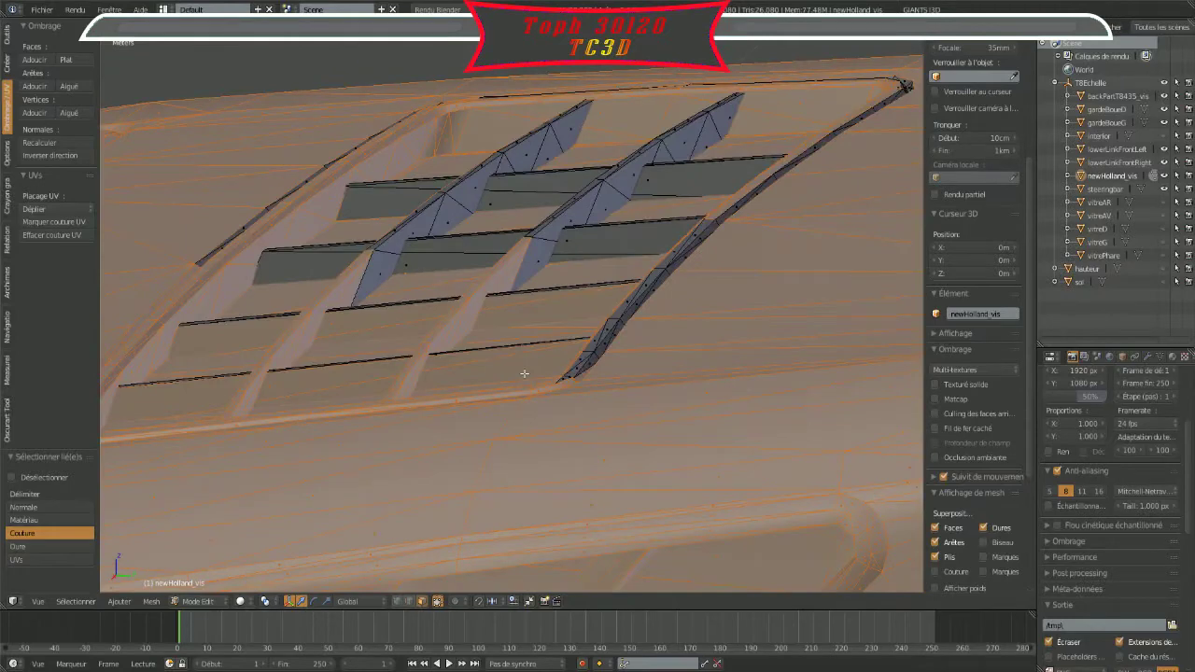
Step: Add the left grille strip, the upper and lower bands, and the middle, right and central diagonal strips
{"action": "right_click", "coordinate": [389, 258]}
{"action": "key", "text": "h"}
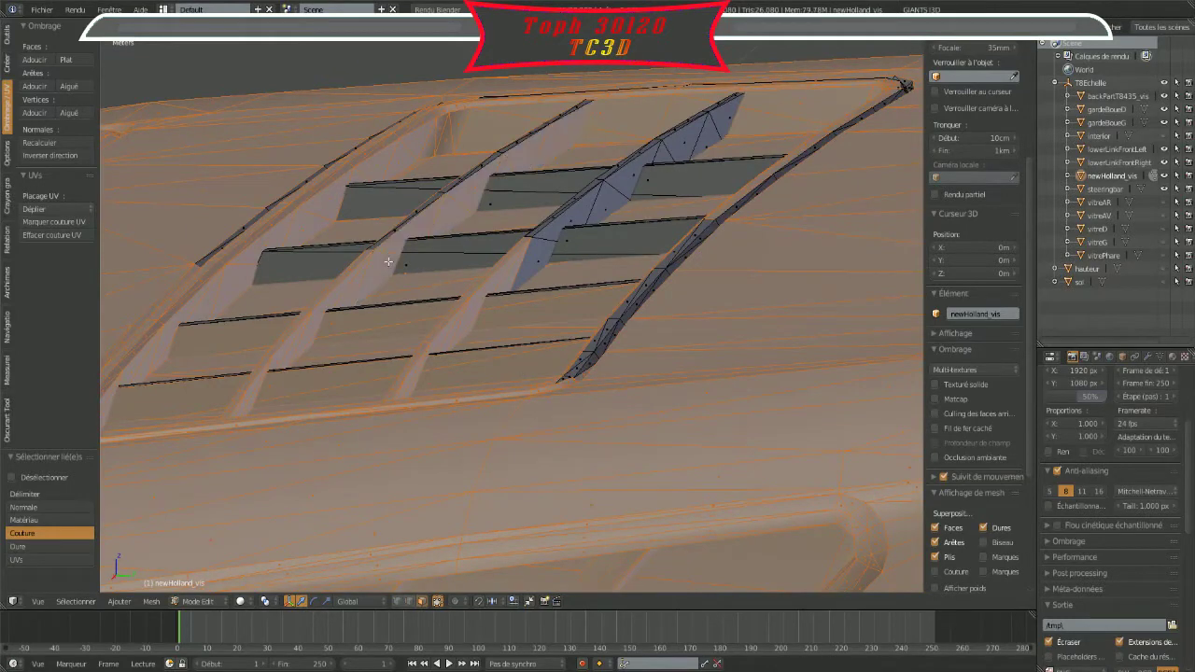
{"action": "right_click", "coordinate": [501, 192]}
{"action": "key", "text": "h"}
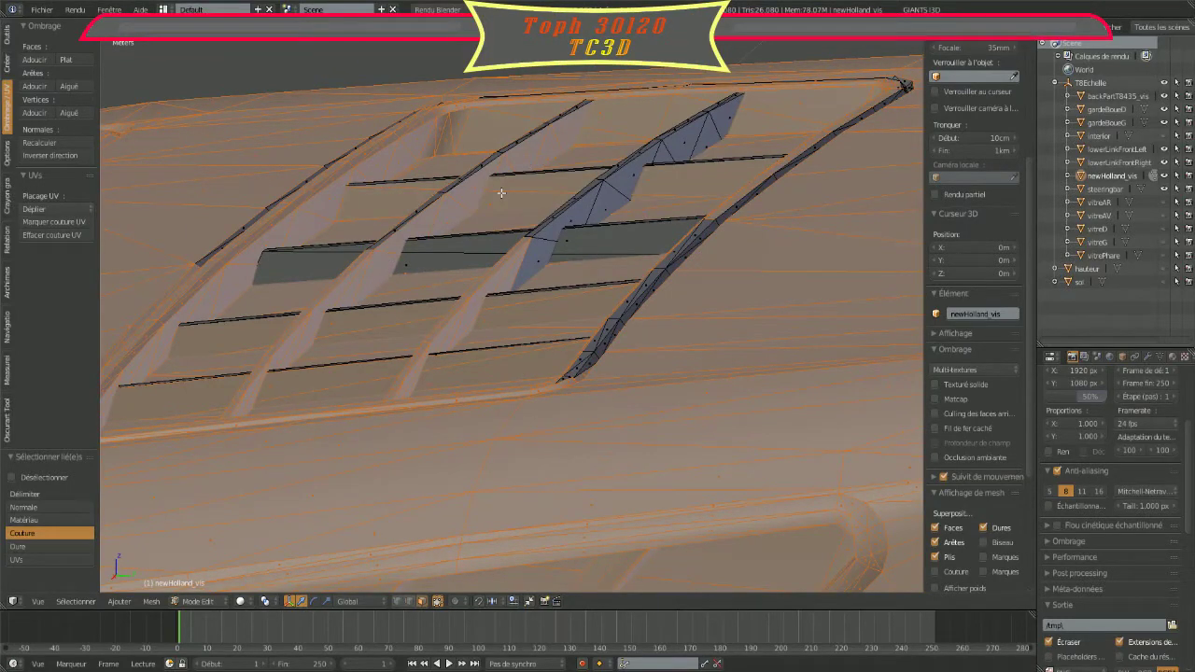
{"action": "right_click", "coordinate": [480, 249]}
{"action": "key", "text": "h"}
{"action": "right_click", "coordinate": [480, 249]}
{"action": "key", "text": "h"}
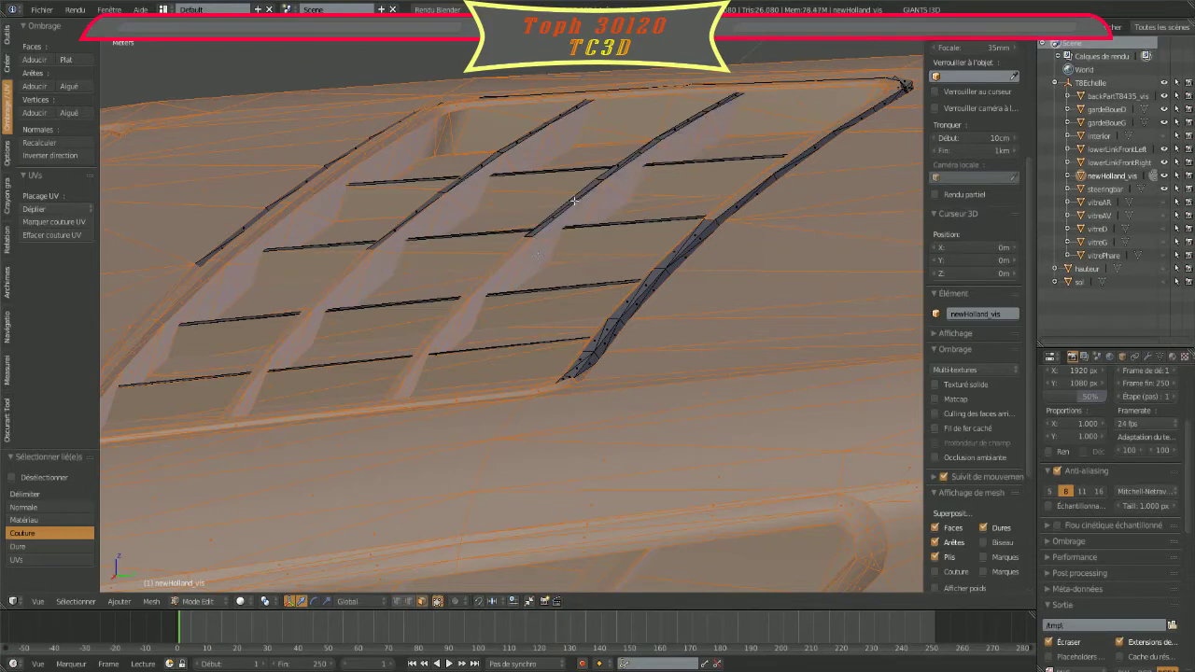
{"action": "right_click", "coordinate": [574, 200]}
{"action": "key", "text": "h"}
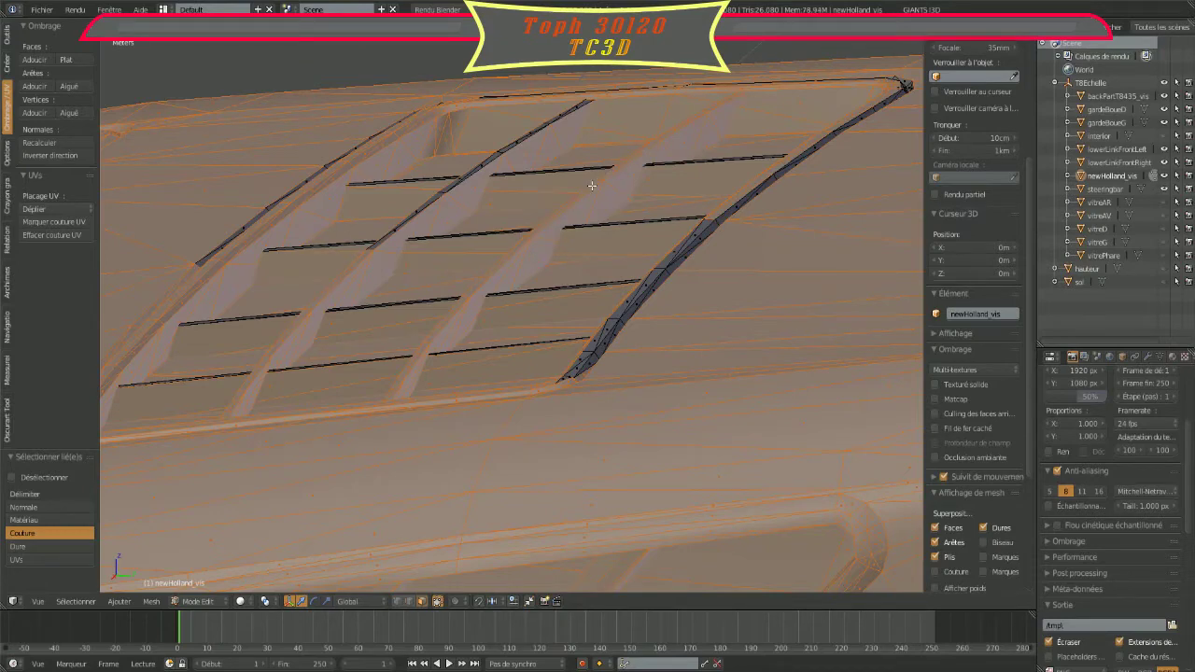
{"action": "right_click", "coordinate": [503, 151]}
{"action": "key", "text": "h"}
Step: Add the lower part of the right strip and the two small leftover strip fragments
{"action": "right_click", "coordinate": [629, 283]}
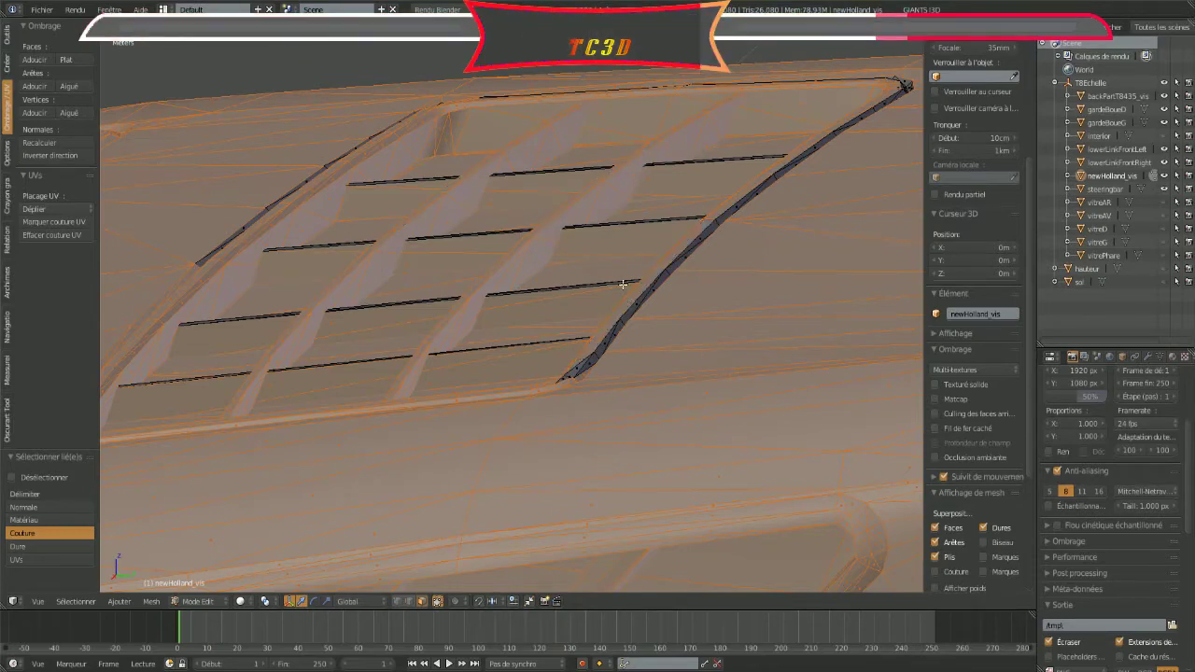
{"action": "key", "text": "h"}
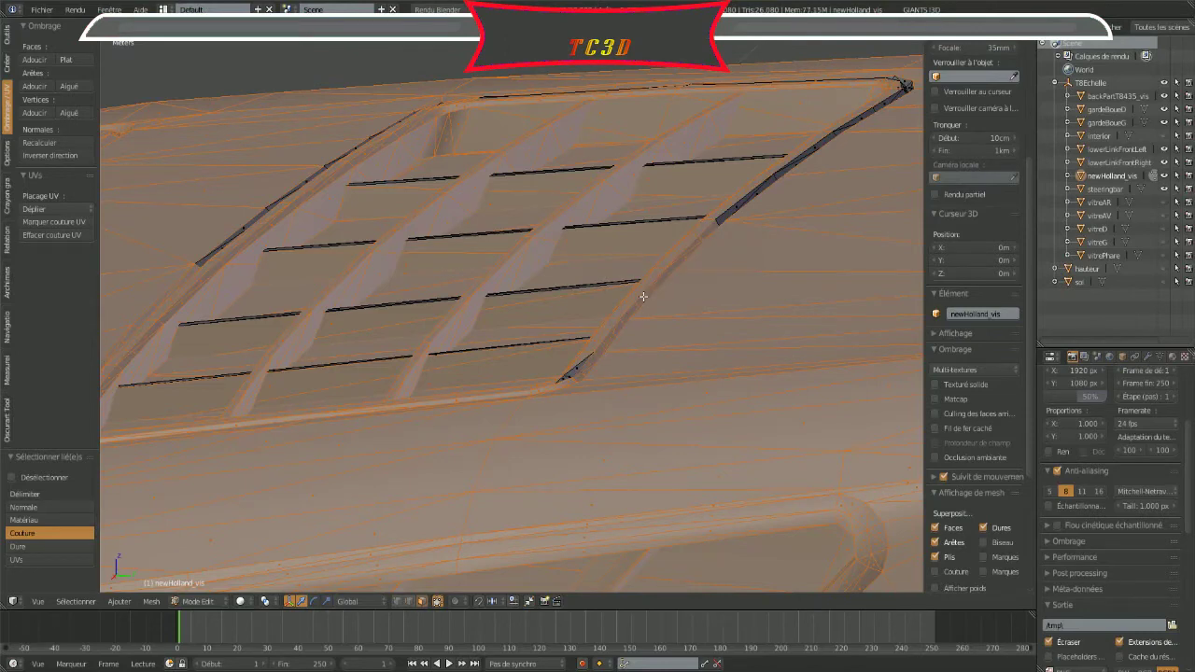
{"action": "right_click", "coordinate": [572, 372]}
{"action": "key", "text": "h"}
{"action": "right_click", "coordinate": [564, 377]}
{"action": "key", "text": "h"}
{"action": "scroll", "coordinate": [564, 377], "scroll_direction": "up", "scroll_amount": 2}
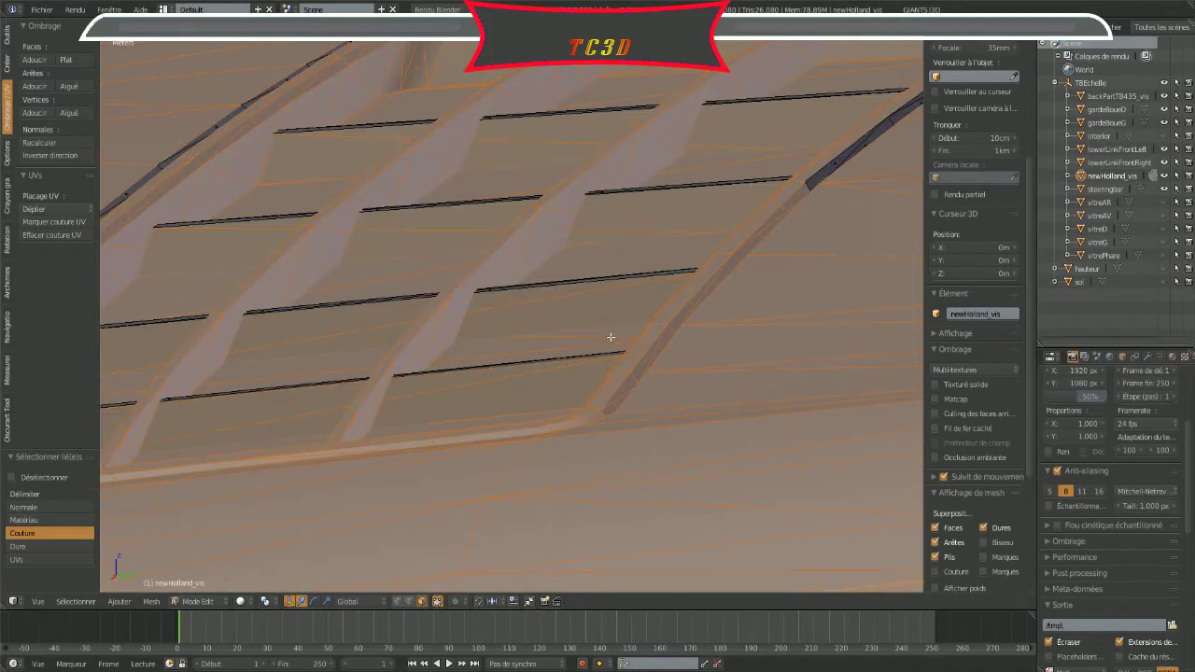
{"action": "scroll", "coordinate": [616, 336], "scroll_direction": "up", "scroll_amount": 2}
{"action": "scroll", "coordinate": [626, 334], "scroll_direction": "up", "scroll_amount": 2}
{"action": "scroll", "coordinate": [688, 339], "scroll_direction": "up", "scroll_amount": 1}
{"action": "scroll", "coordinate": [695, 343], "scroll_direction": "down", "scroll_amount": 2}
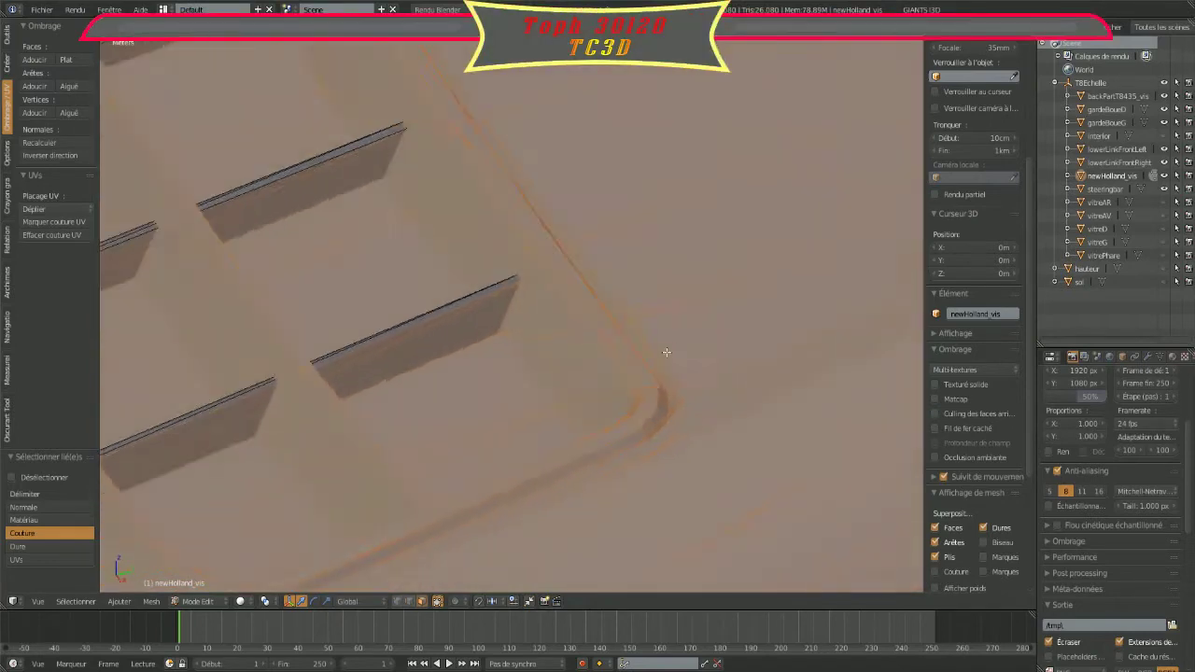
{"action": "scroll", "coordinate": [666, 355], "scroll_direction": "down", "scroll_amount": 2}
{"action": "scroll", "coordinate": [622, 336], "scroll_direction": "down", "scroll_amount": 1}
{"action": "middle_click_drag", "start_coordinate": [627, 347], "coordinate": [598, 308]}
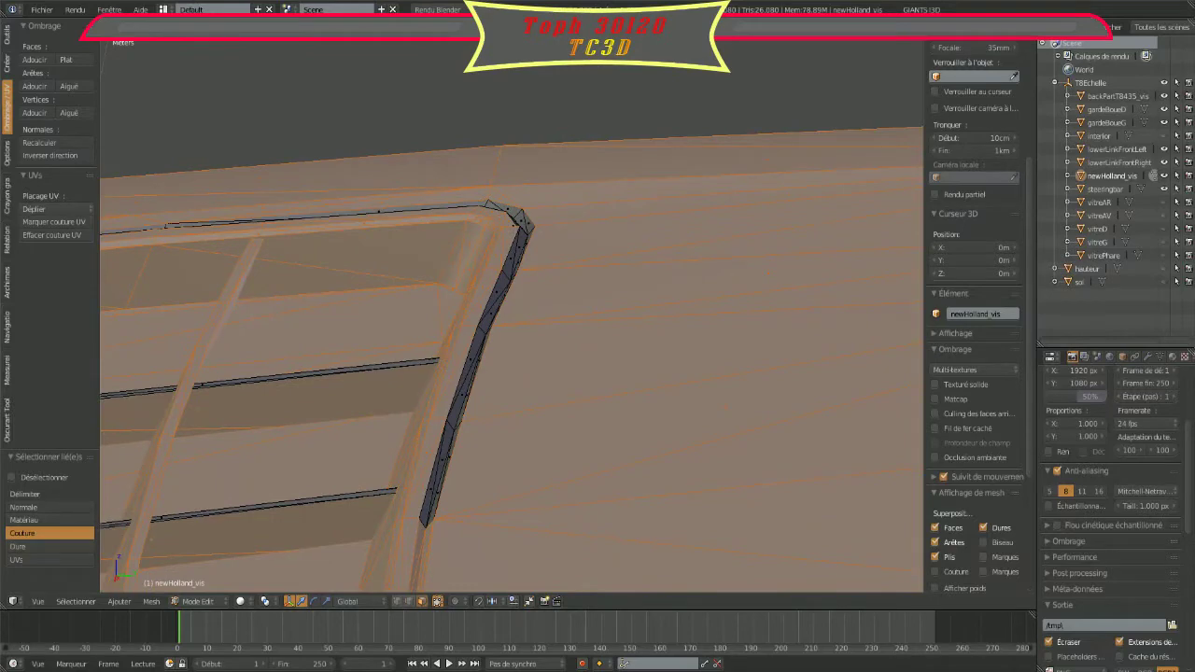
Step: Select everything linked to a vertex at the hood's top corner
{"action": "key", "text": "a"}
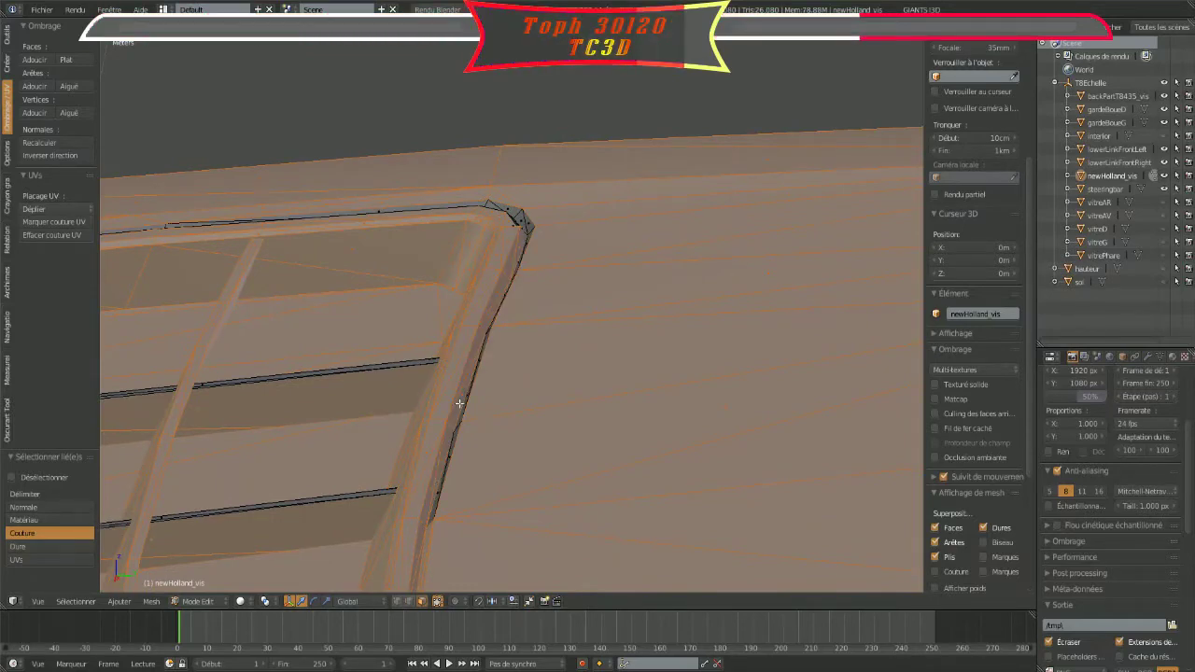
{"action": "right_click", "coordinate": [528, 224]}
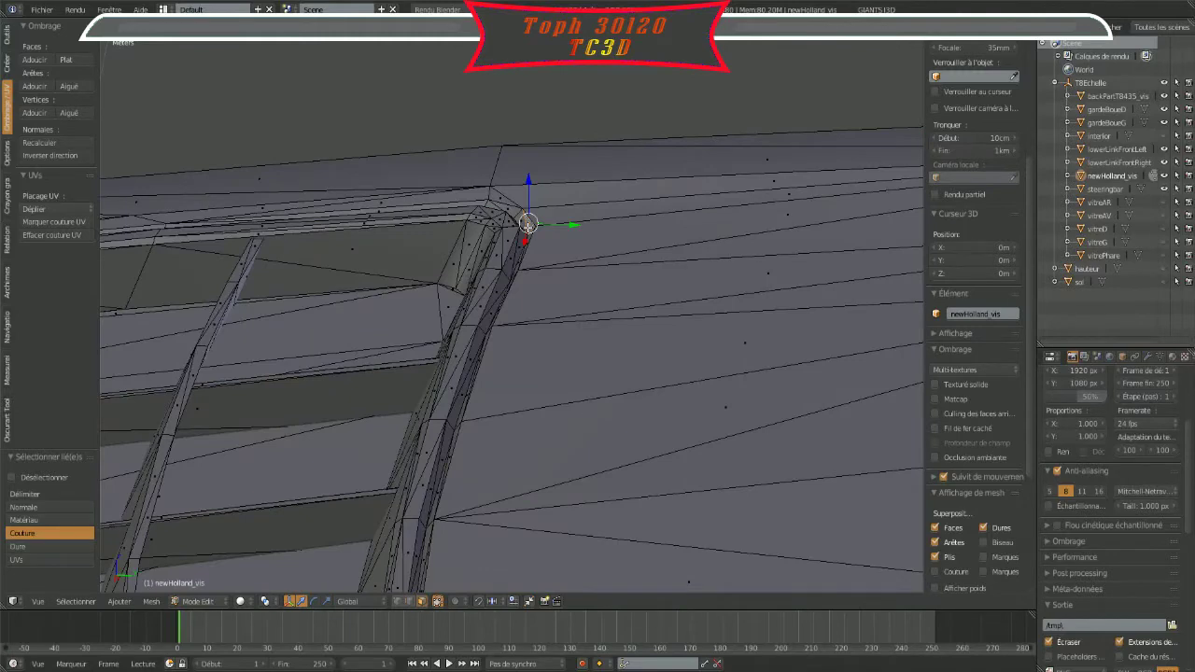
{"action": "key", "text": "a"}
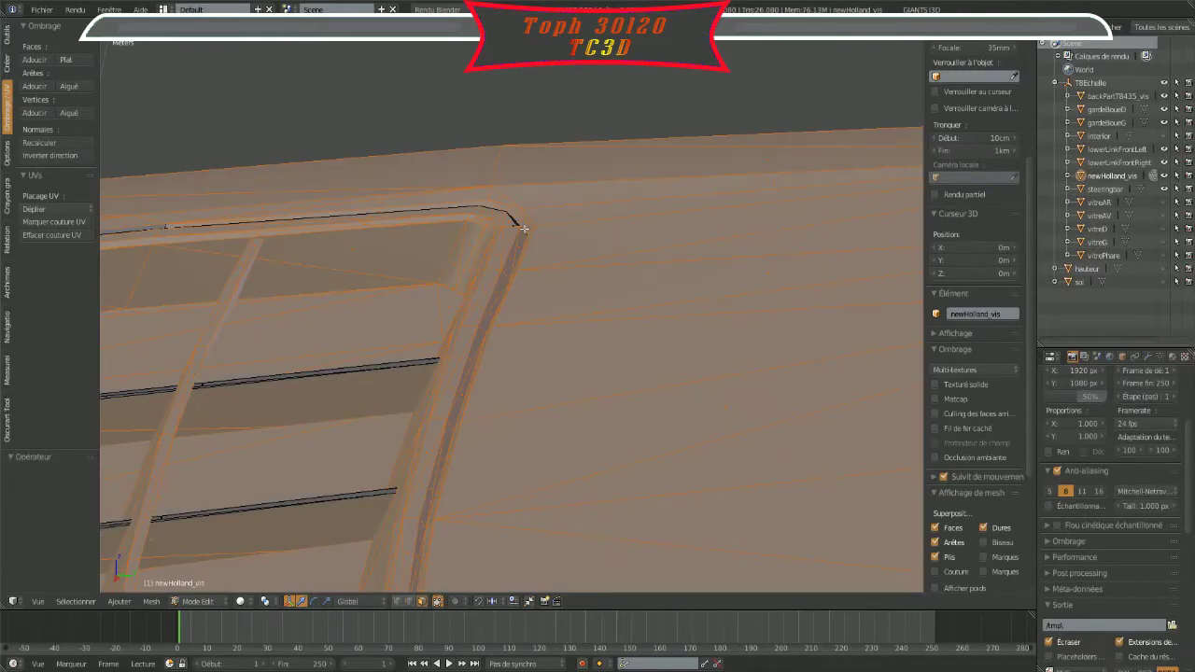
{"action": "middle_click_drag", "start_coordinate": [525, 228], "coordinate": [427, 398]}
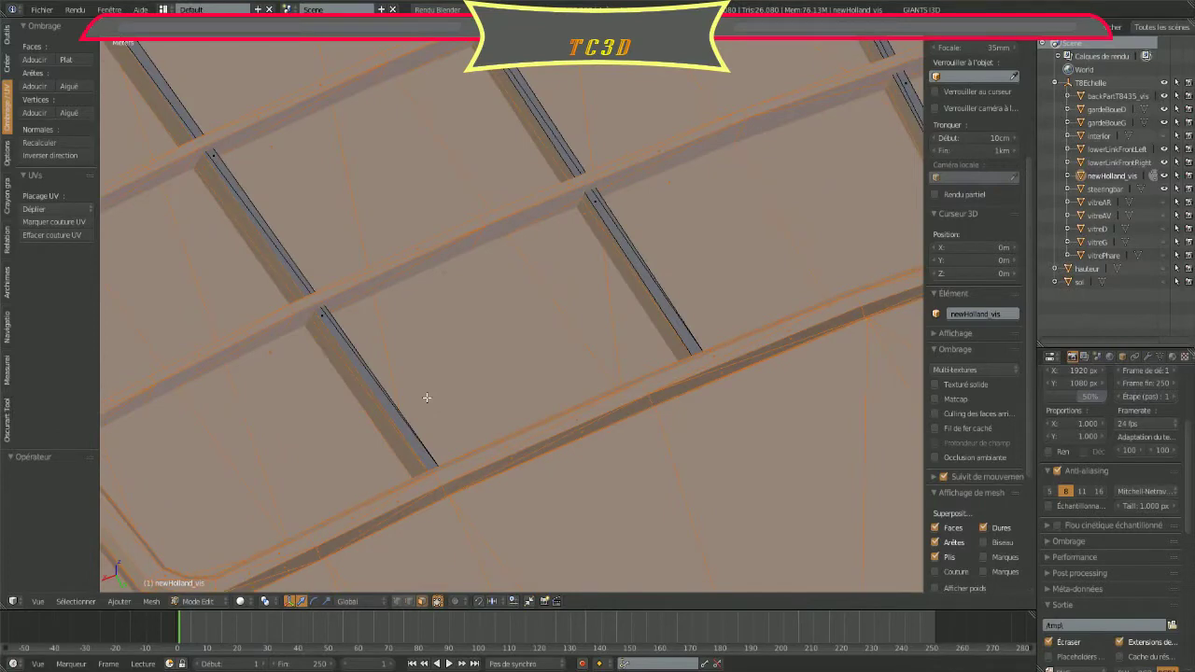
Step: Add the linked grille bar pieces, including the two right-hand bars, to the selection
{"action": "key", "text": "l"}
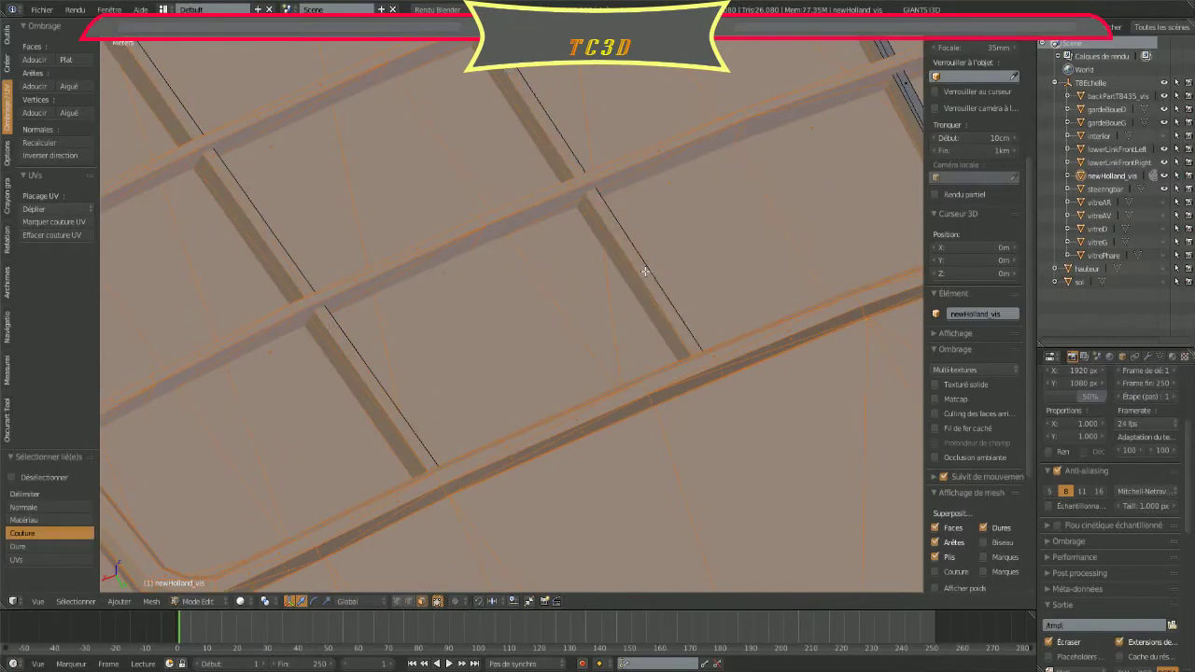
{"action": "middle_click_drag", "start_coordinate": [653, 267], "coordinate": [343, 584]}
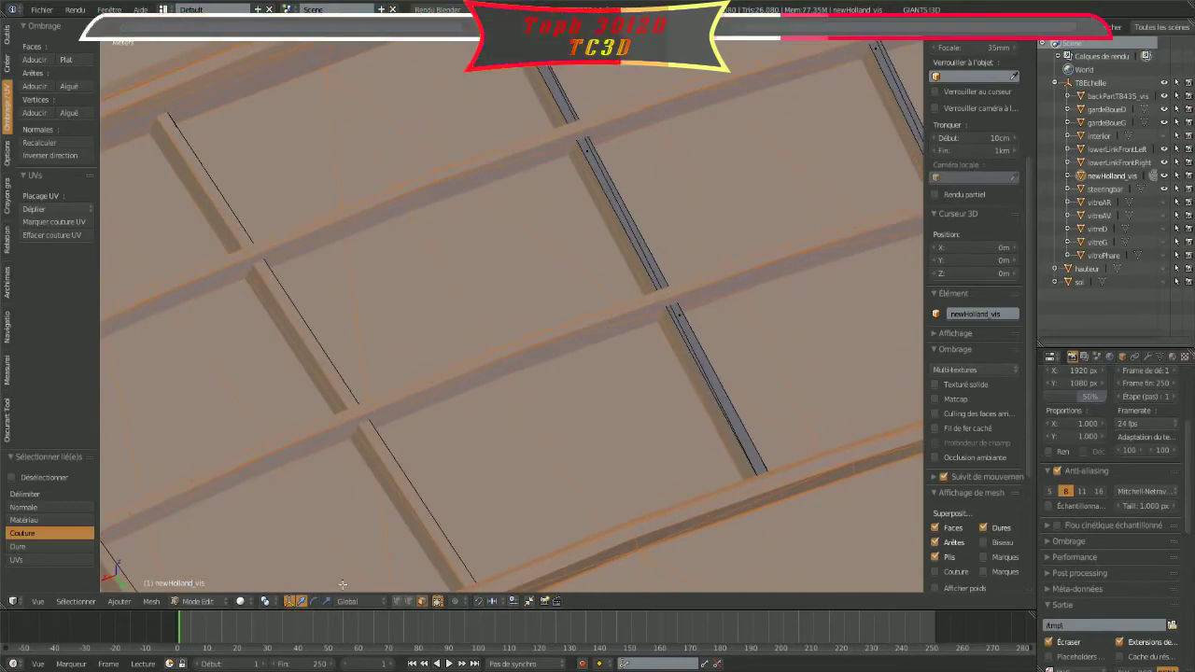
{"action": "key", "text": "a"}
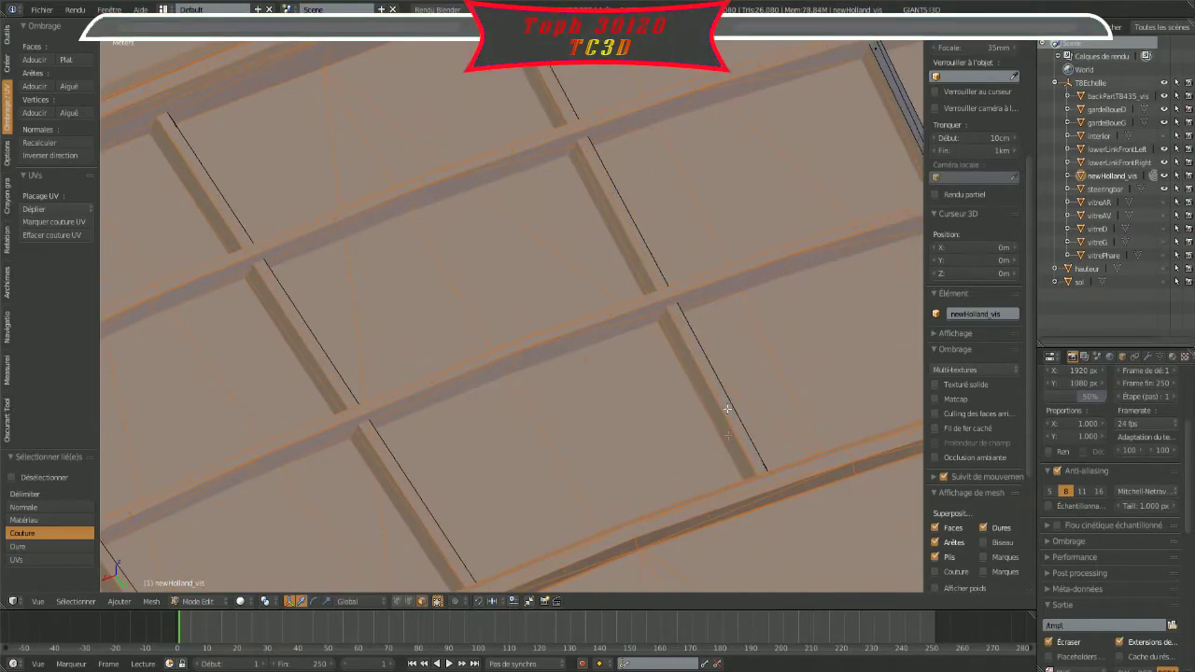
{"action": "middle_click_drag", "start_coordinate": [727, 408], "coordinate": [599, 404]}
{"action": "middle_click_drag", "start_coordinate": [591, 489], "coordinate": [614, 503]}
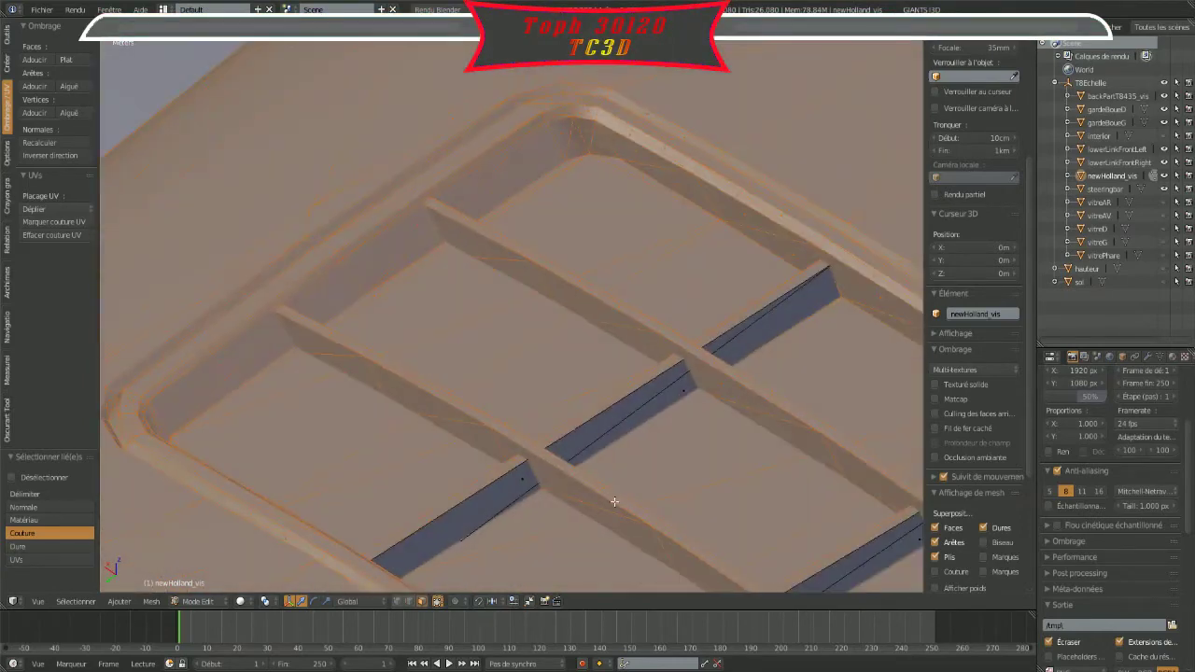
Step: Add the gap strips between the grille bars, out to the frame corner, to the selection
{"action": "key", "text": "alt+h"}
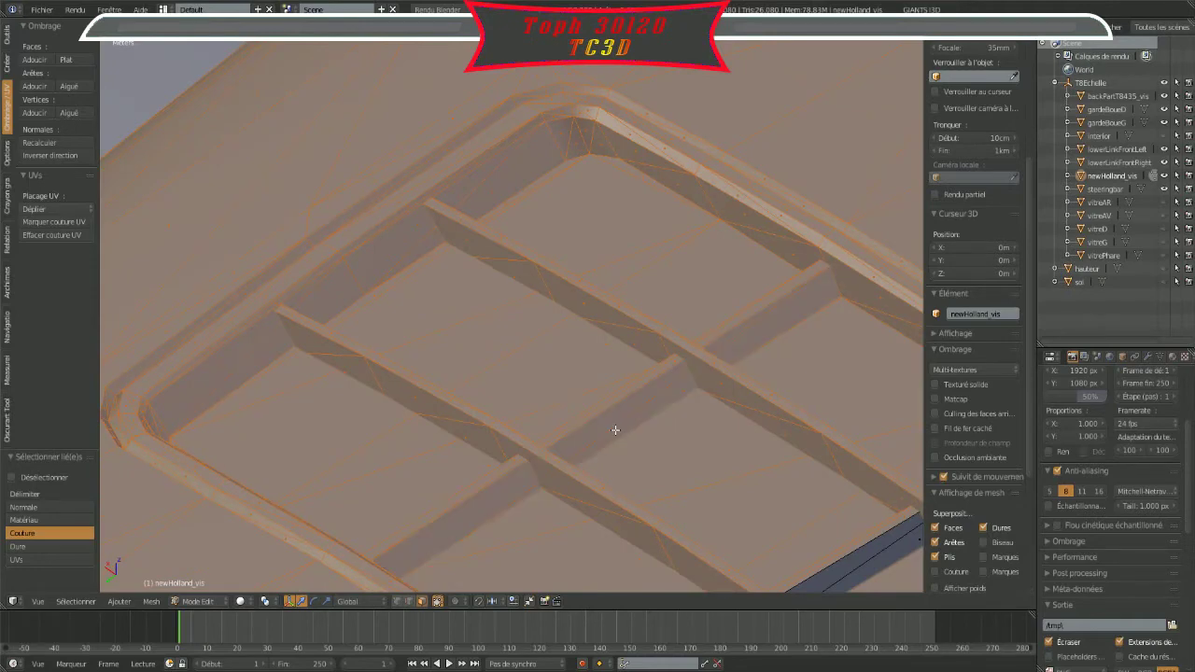
{"action": "mouse_move", "coordinate": [615, 431]}
{"action": "middle_mouse_down"}
{"action": "mouse_move", "coordinate": [589, 302]}
{"action": "mouse_move", "coordinate": [304, 98]}
{"action": "middle_mouse_up"}
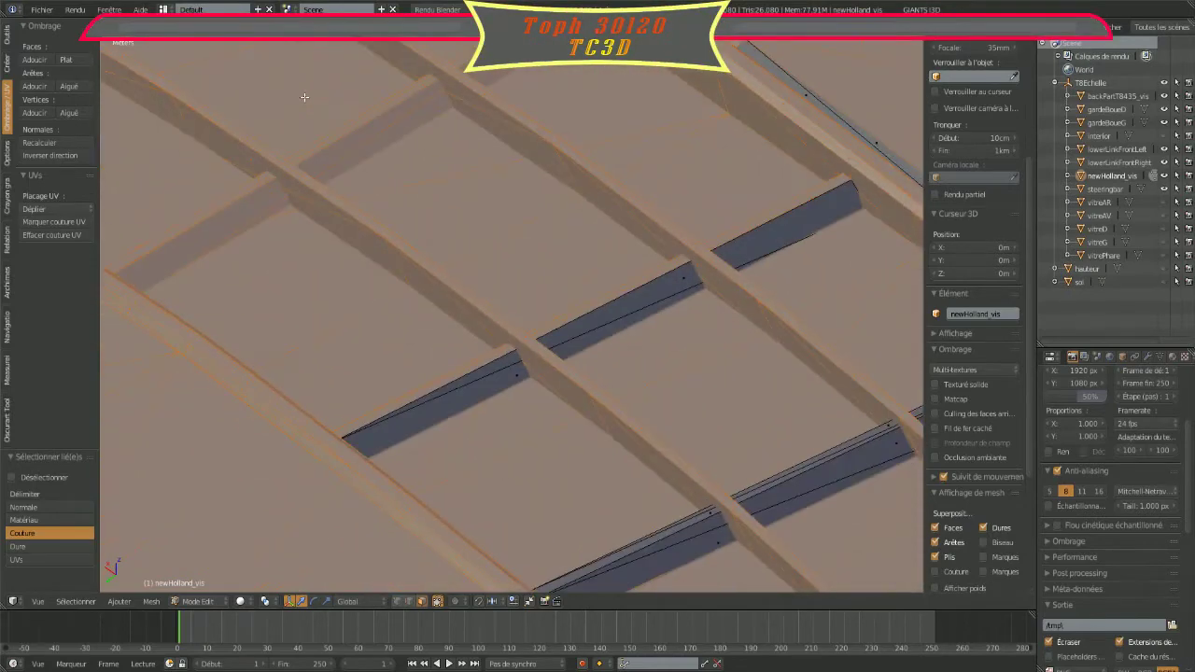
{"action": "key", "text": "alt+h"}
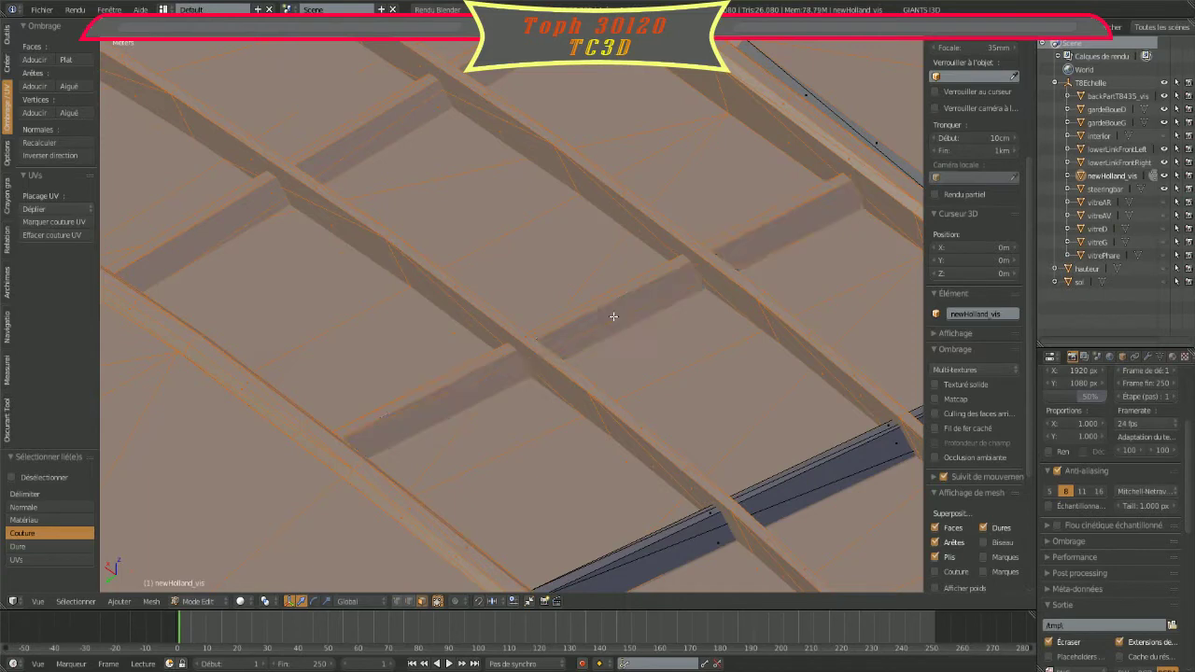
{"action": "key", "text": "alt+h"}
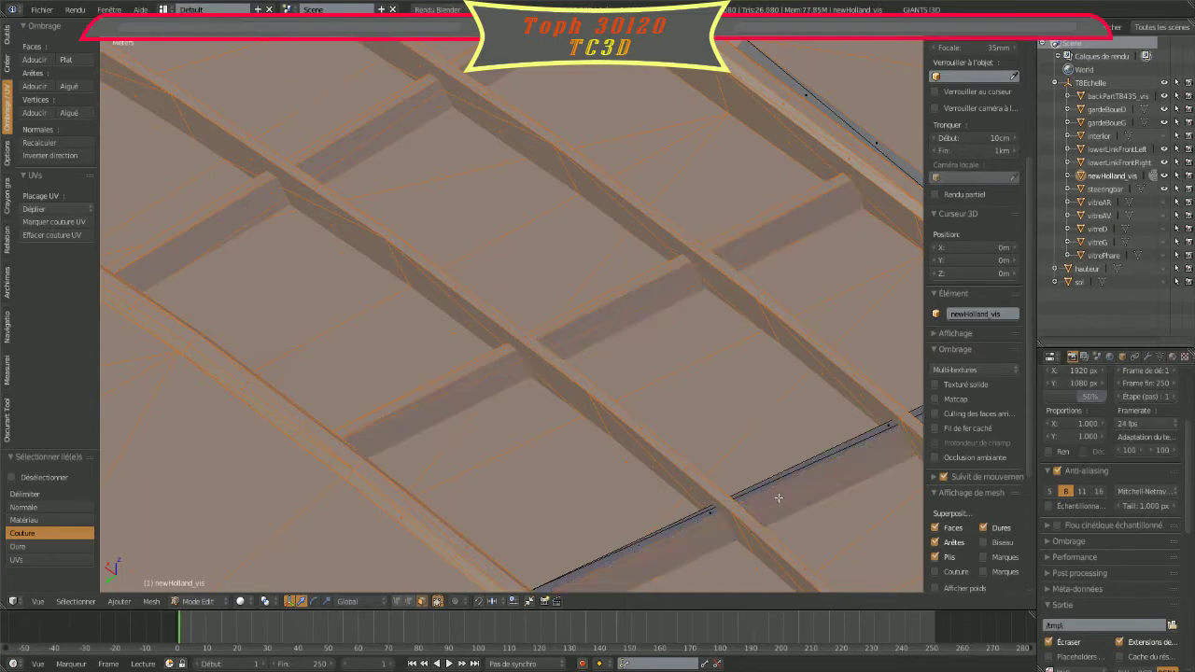
{"action": "key", "text": "alt+h"}
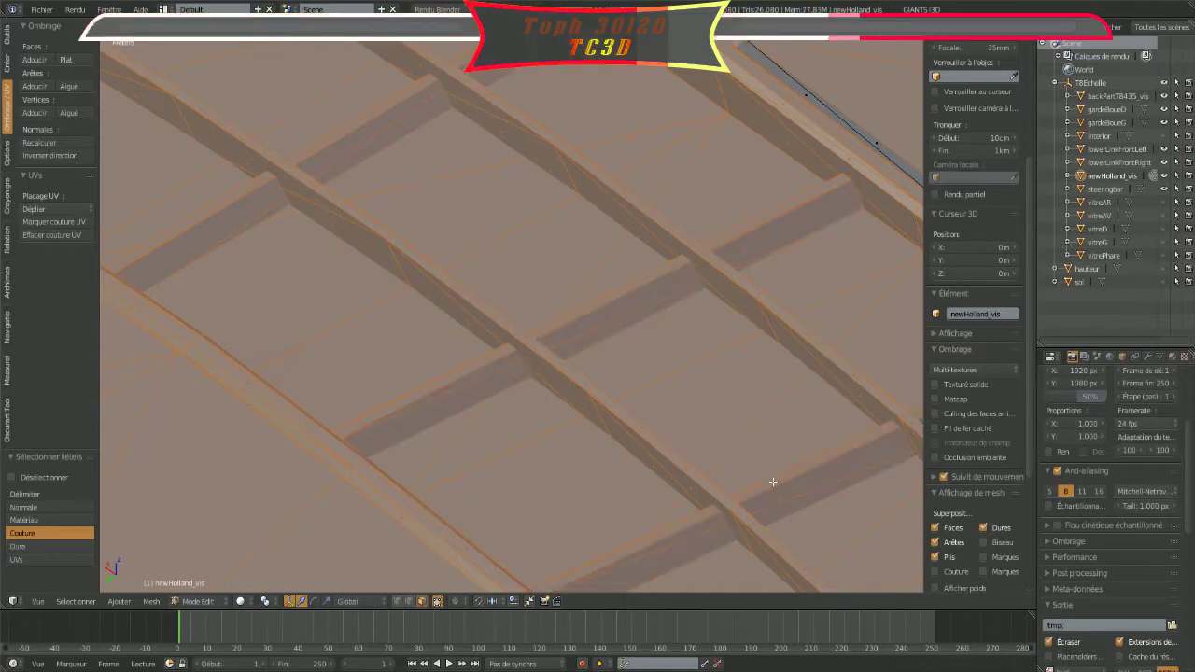
{"action": "middle_click_drag", "start_coordinate": [773, 482], "coordinate": [602, 176]}
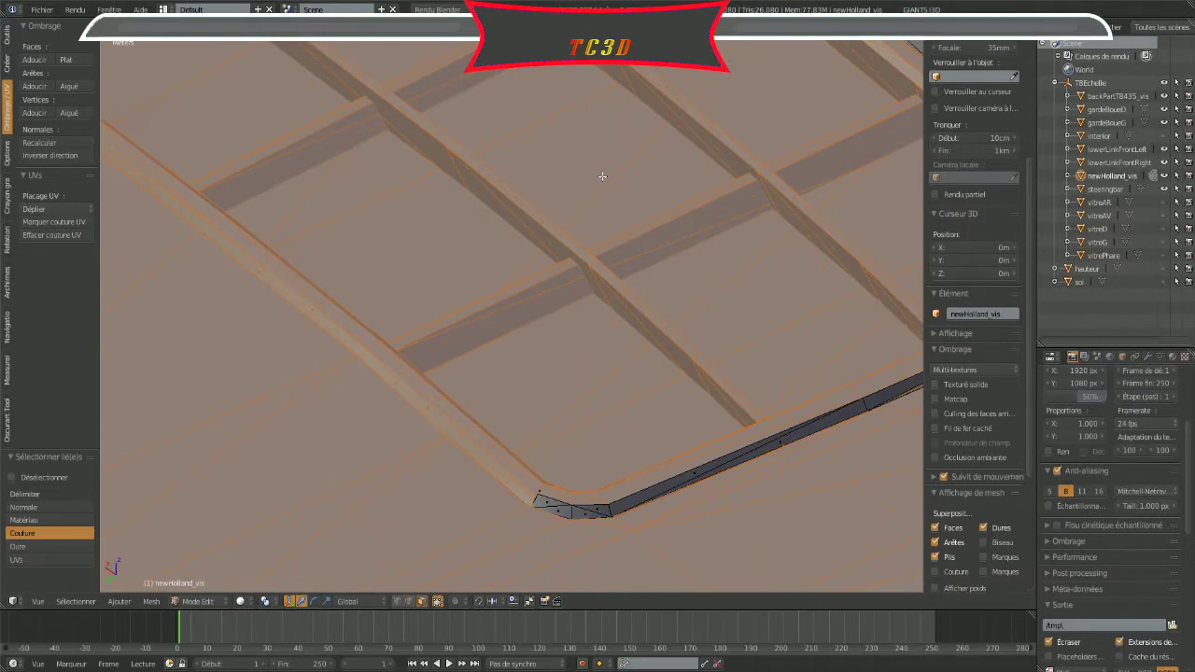
{"action": "key", "text": "alt+h"}
{"action": "mouse_move", "coordinate": [580, 514]}
{"action": "middle_mouse_down"}
{"action": "mouse_move", "coordinate": [501, 514]}
{"action": "mouse_move", "coordinate": [515, 475]}
{"action": "mouse_move", "coordinate": [498, 469]}
{"action": "mouse_move", "coordinate": [533, 467]}
{"action": "mouse_move", "coordinate": [523, 493]}
{"action": "mouse_move", "coordinate": [553, 502]}
{"action": "middle_mouse_up"}
{"action": "scroll", "coordinate": [592, 496], "scroll_direction": "down", "scroll_amount": 5}
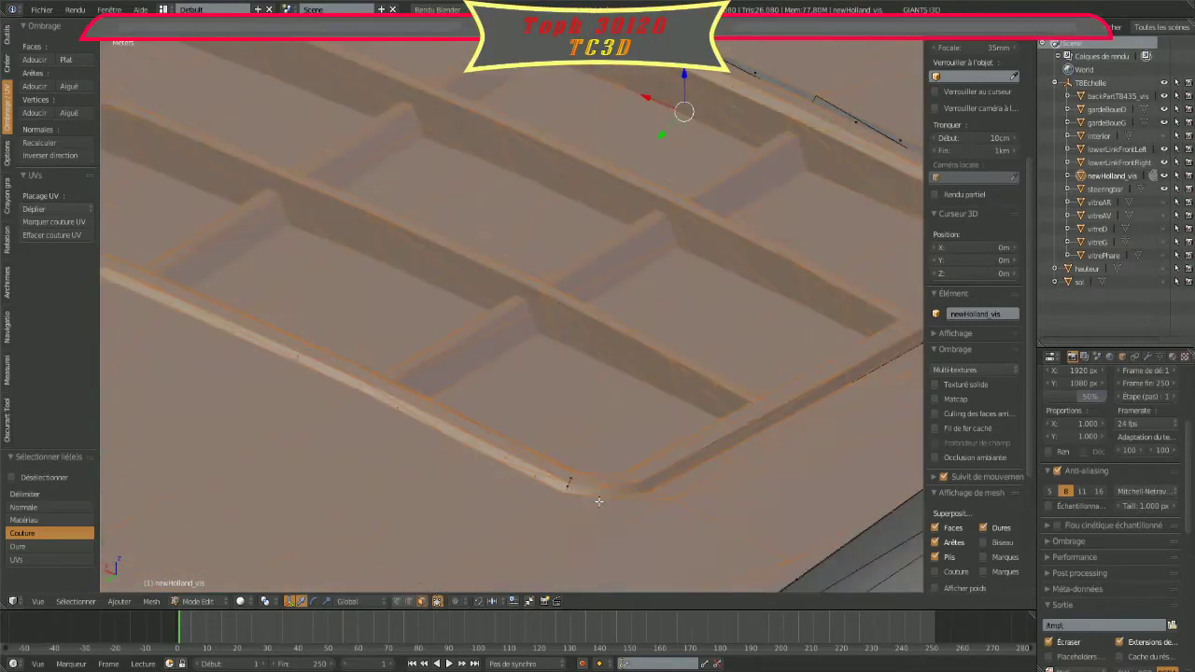
Step: Zoom in on the rounded grille frame corner and deselect the strip along the frame edge
{"action": "scroll", "coordinate": [592, 495], "scroll_direction": "up", "scroll_amount": 3}
{"action": "scroll", "coordinate": [592, 514], "scroll_direction": "up", "scroll_amount": 3}
{"action": "middle_click_drag", "start_coordinate": [590, 517], "coordinate": [475, 211]}
{"action": "scroll", "coordinate": [461, 435], "scroll_direction": "up", "scroll_amount": 3}
{"action": "scroll", "coordinate": [509, 469], "scroll_direction": "up", "scroll_amount": 2}
{"action": "mouse_move", "coordinate": [508, 469]}
{"action": "middle_mouse_down"}
{"action": "mouse_move", "coordinate": [526, 395]}
{"action": "mouse_move", "coordinate": [507, 224]}
{"action": "mouse_move", "coordinate": [437, 420]}
{"action": "middle_mouse_up"}
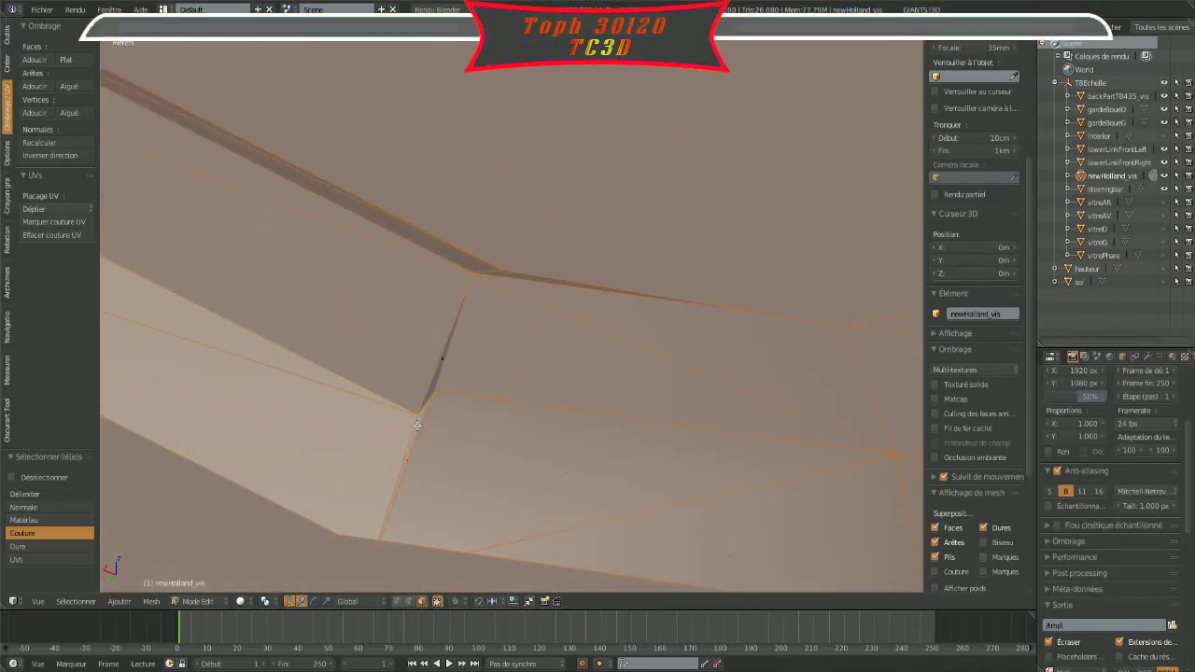
{"action": "mouse_move", "coordinate": [432, 386]}
{"action": "middle_mouse_down"}
{"action": "mouse_move", "coordinate": [433, 417]}
{"action": "mouse_move", "coordinate": [619, 326]}
{"action": "mouse_move", "coordinate": [539, 346]}
{"action": "mouse_move", "coordinate": [450, 324]}
{"action": "middle_mouse_up"}
{"action": "scroll", "coordinate": [432, 417], "scroll_direction": "up", "scroll_amount": 1}
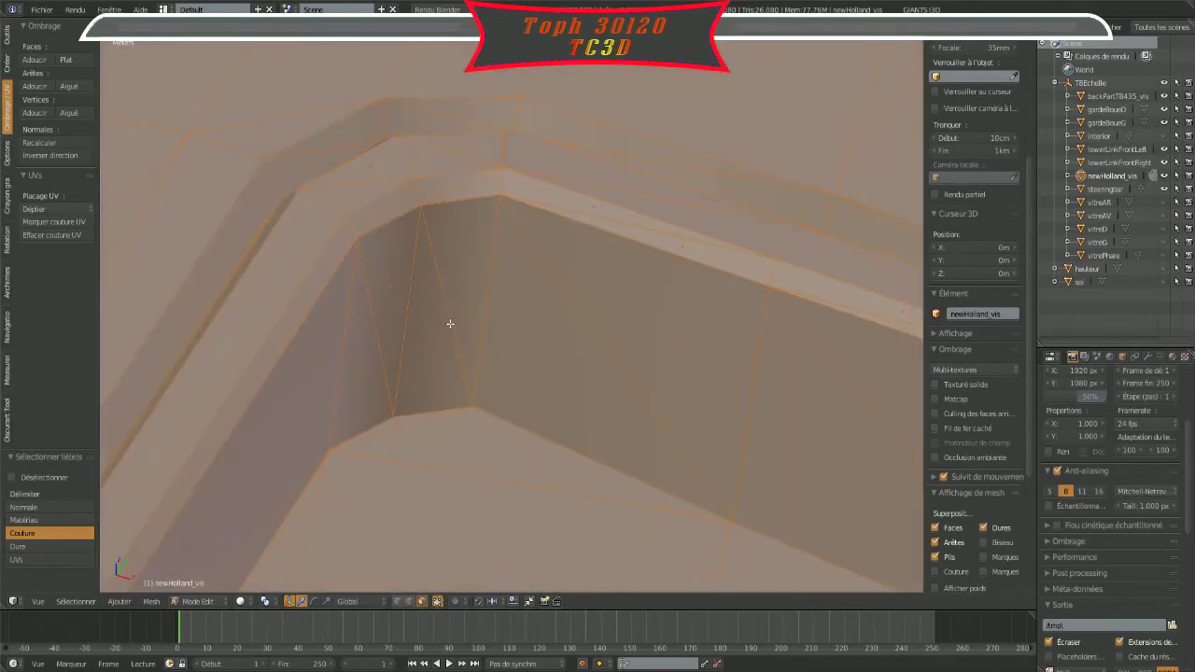
{"action": "scroll", "coordinate": [479, 361], "scroll_direction": "down", "scroll_amount": 3}
{"action": "scroll", "coordinate": [480, 360], "scroll_direction": "down", "scroll_amount": 2}
{"action": "scroll", "coordinate": [553, 255], "scroll_direction": "up", "scroll_amount": 3}
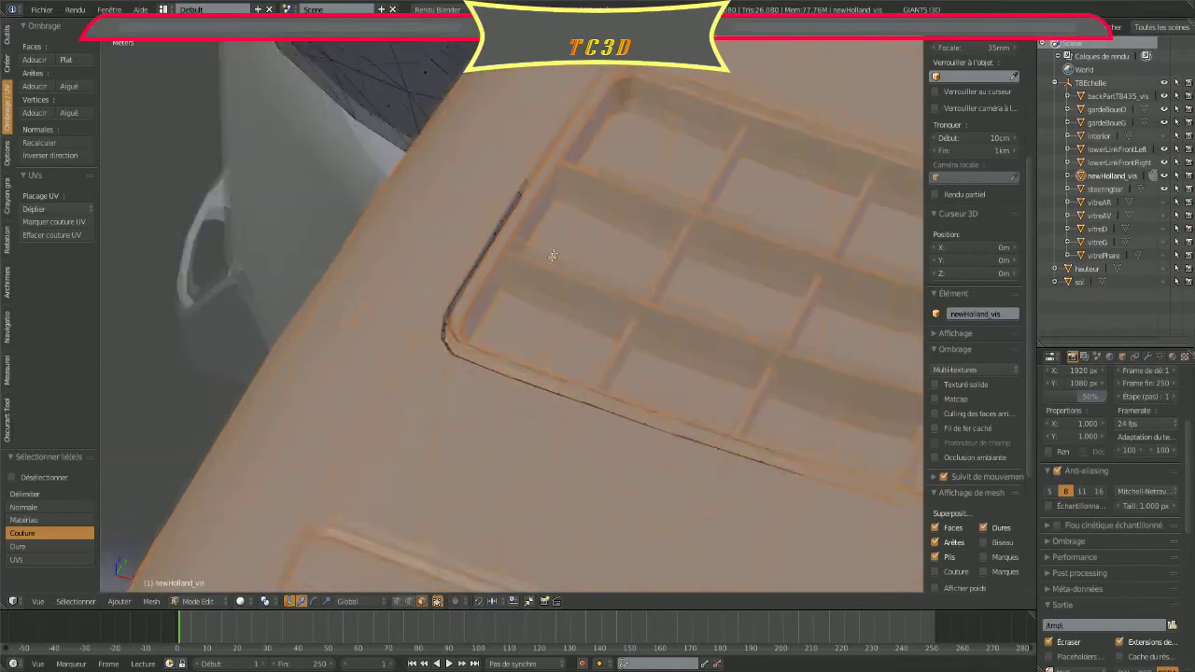
{"action": "scroll", "coordinate": [552, 255], "scroll_direction": "up", "scroll_amount": 1}
{"action": "scroll", "coordinate": [427, 341], "scroll_direction": "up", "scroll_amount": 2}
{"action": "scroll", "coordinate": [427, 341], "scroll_direction": "up", "scroll_amount": 2}
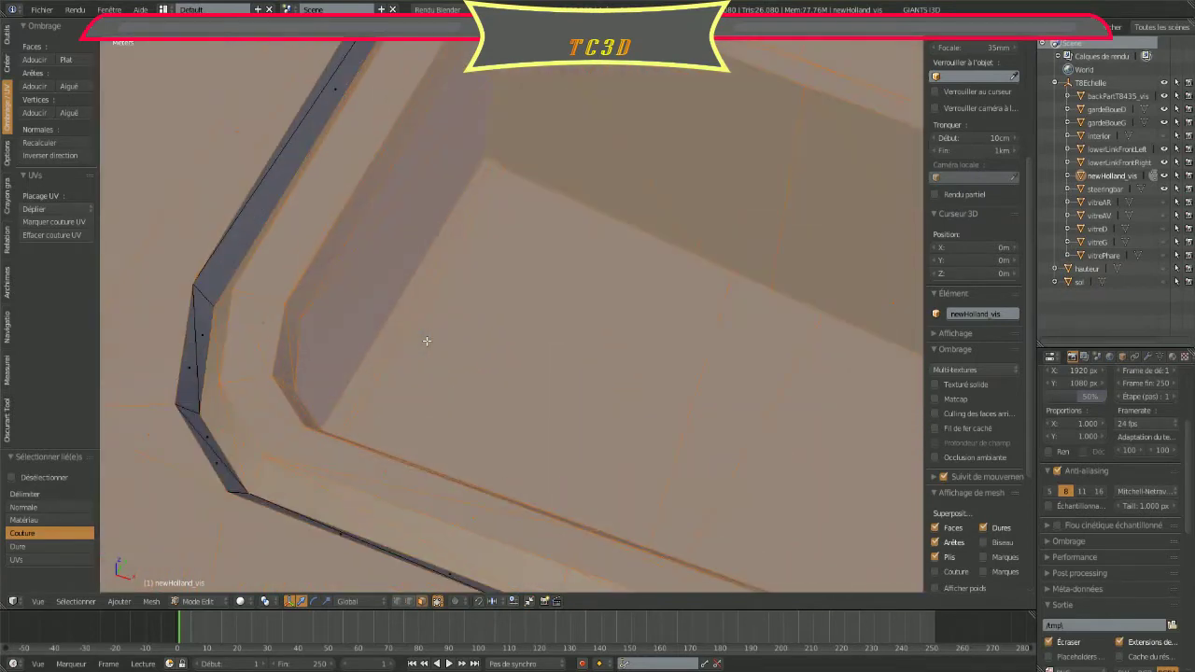
{"action": "right_click", "coordinate": [245, 229]}
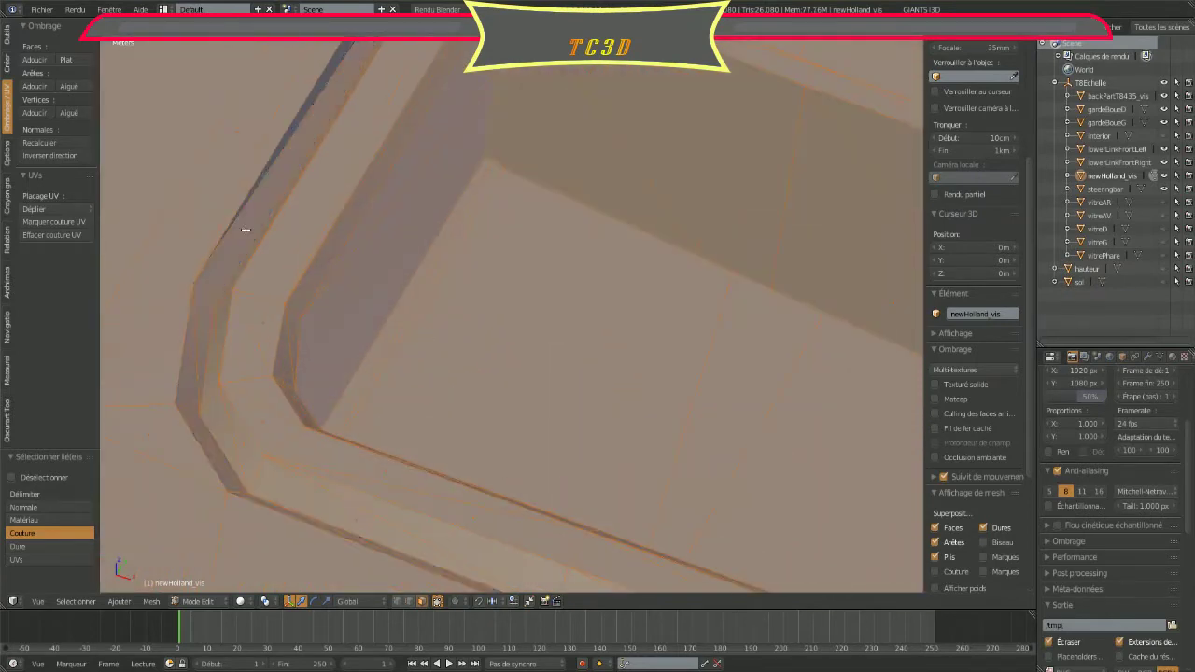
Step: Add the strip along the grille frame's rim to the hood selection
{"action": "middle_click_drag", "start_coordinate": [246, 229], "coordinate": [172, 479]}
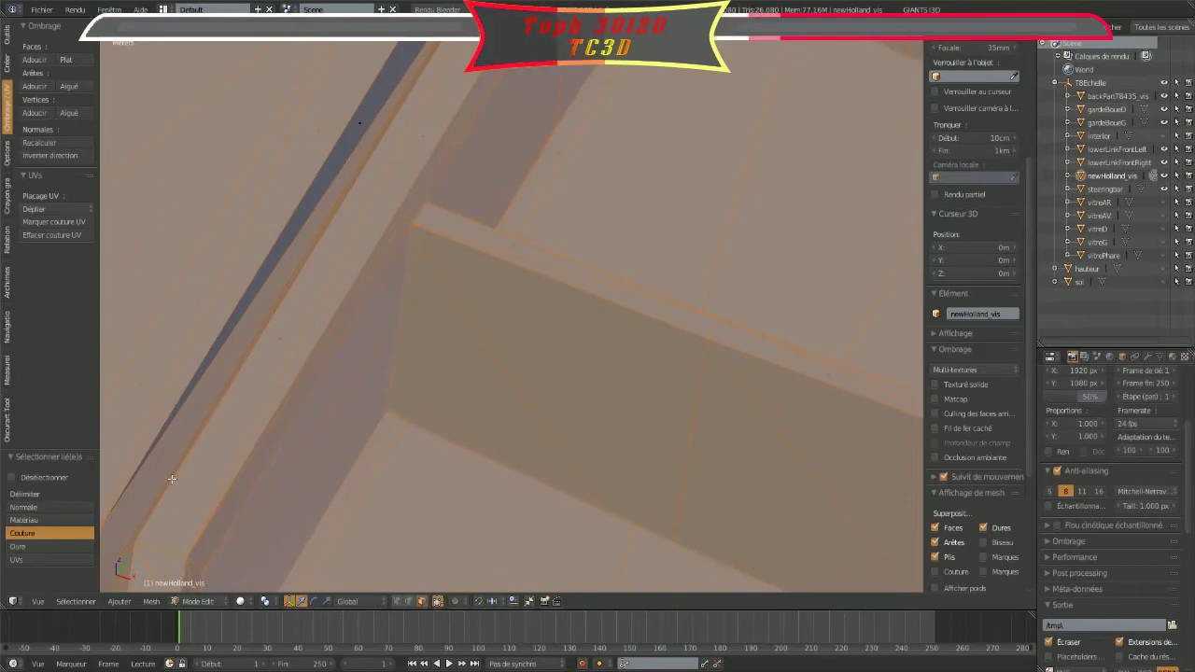
{"action": "right_click", "coordinate": [328, 163]}
{"action": "scroll", "coordinate": [333, 178], "scroll_direction": "down", "scroll_amount": 3}
{"action": "mouse_move", "coordinate": [607, 245]}
{"action": "middle_mouse_down"}
{"action": "mouse_move", "coordinate": [460, 256]}
{"action": "mouse_move", "coordinate": [776, 107]}
{"action": "mouse_move", "coordinate": [805, 75]}
{"action": "mouse_move", "coordinate": [574, 410]}
{"action": "mouse_move", "coordinate": [603, 432]}
{"action": "mouse_move", "coordinate": [552, 400]}
{"action": "mouse_move", "coordinate": [400, 411]}
{"action": "mouse_move", "coordinate": [394, 400]}
{"action": "mouse_move", "coordinate": [443, 342]}
{"action": "mouse_move", "coordinate": [564, 568]}
{"action": "mouse_move", "coordinate": [427, 547]}
{"action": "mouse_move", "coordinate": [574, 453]}
{"action": "mouse_move", "coordinate": [652, 492]}
{"action": "mouse_move", "coordinate": [608, 440]}
{"action": "mouse_move", "coordinate": [616, 432]}
{"action": "mouse_move", "coordinate": [594, 385]}
{"action": "middle_mouse_up"}
{"action": "scroll", "coordinate": [595, 384], "scroll_direction": "down", "scroll_amount": 5}
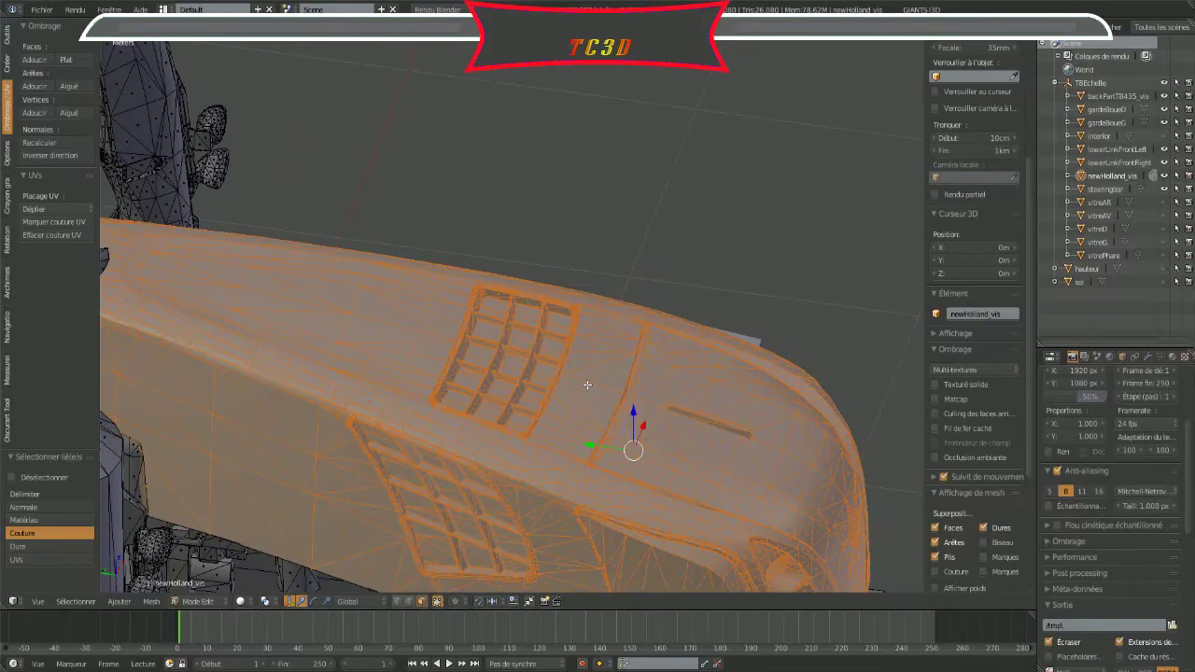
{"action": "mouse_move", "coordinate": [413, 501]}
{"action": "middle_mouse_down"}
{"action": "mouse_move", "coordinate": [576, 469]}
{"action": "mouse_move", "coordinate": [565, 421]}
{"action": "middle_mouse_up"}
{"action": "scroll", "coordinate": [564, 421], "scroll_direction": "down", "scroll_amount": 1}
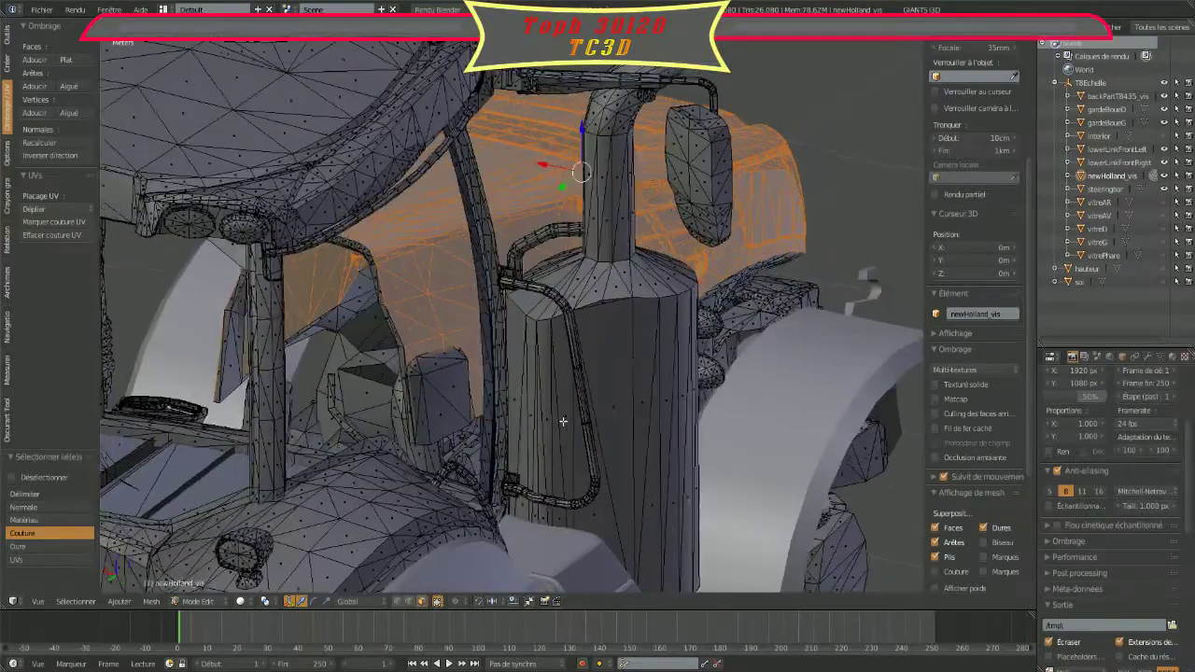
{"action": "scroll", "coordinate": [567, 422], "scroll_direction": "up", "scroll_amount": 1}
Step: Select the connected hood face region on the cab with Select Linked
{"action": "middle_click_drag", "start_coordinate": [567, 422], "coordinate": [522, 397]}
{"action": "scroll", "coordinate": [509, 390], "scroll_direction": "up", "scroll_amount": 3}
{"action": "scroll", "coordinate": [498, 385], "scroll_direction": "up", "scroll_amount": 2}
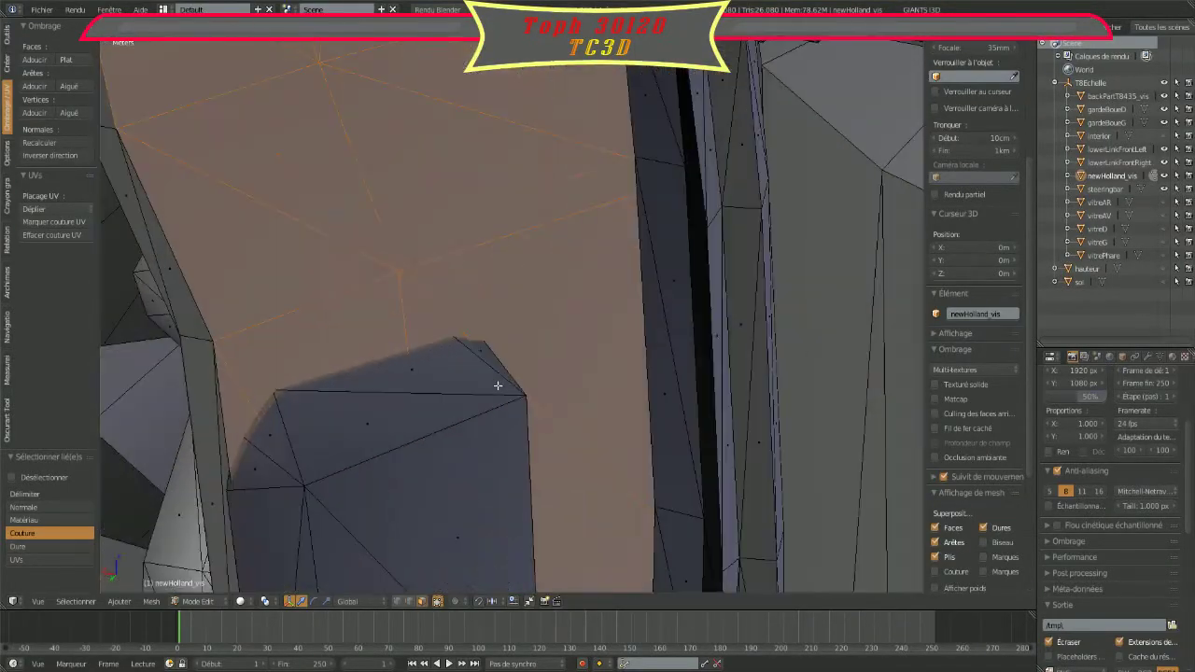
{"action": "scroll", "coordinate": [498, 385], "scroll_direction": "down", "scroll_amount": 2}
{"action": "scroll", "coordinate": [507, 374], "scroll_direction": "down", "scroll_amount": 2}
{"action": "scroll", "coordinate": [506, 373], "scroll_direction": "up", "scroll_amount": 4}
{"action": "scroll", "coordinate": [506, 374], "scroll_direction": "up", "scroll_amount": 1}
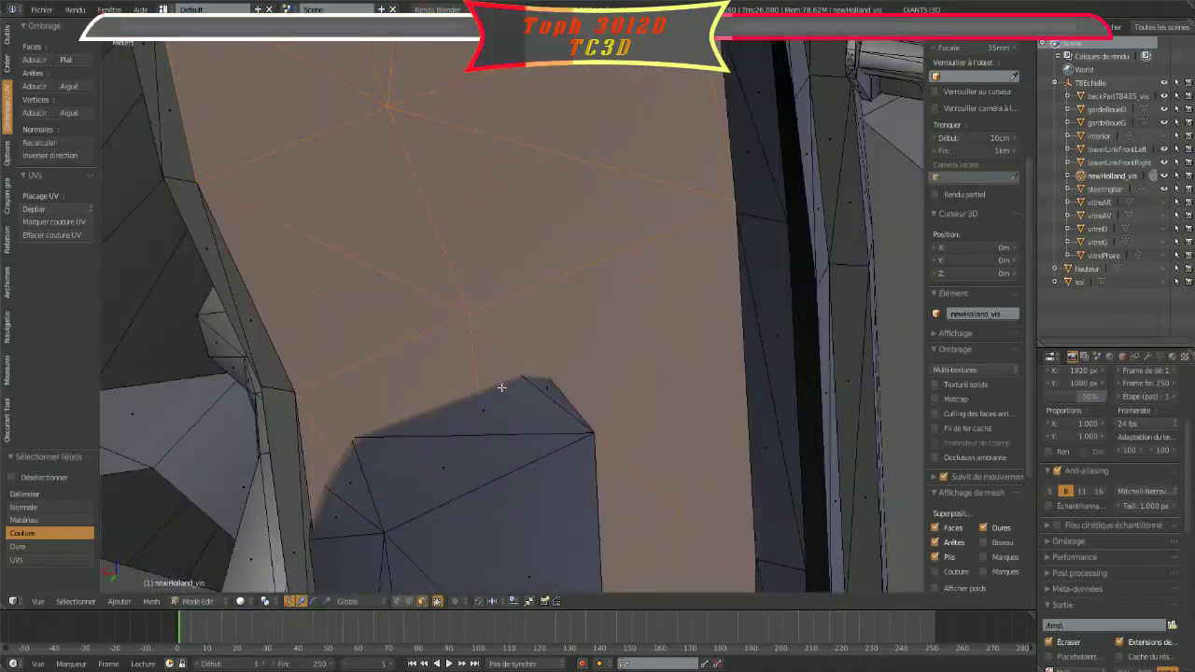
{"action": "middle_click_drag", "start_coordinate": [501, 386], "coordinate": [475, 88], "text": "shift"}
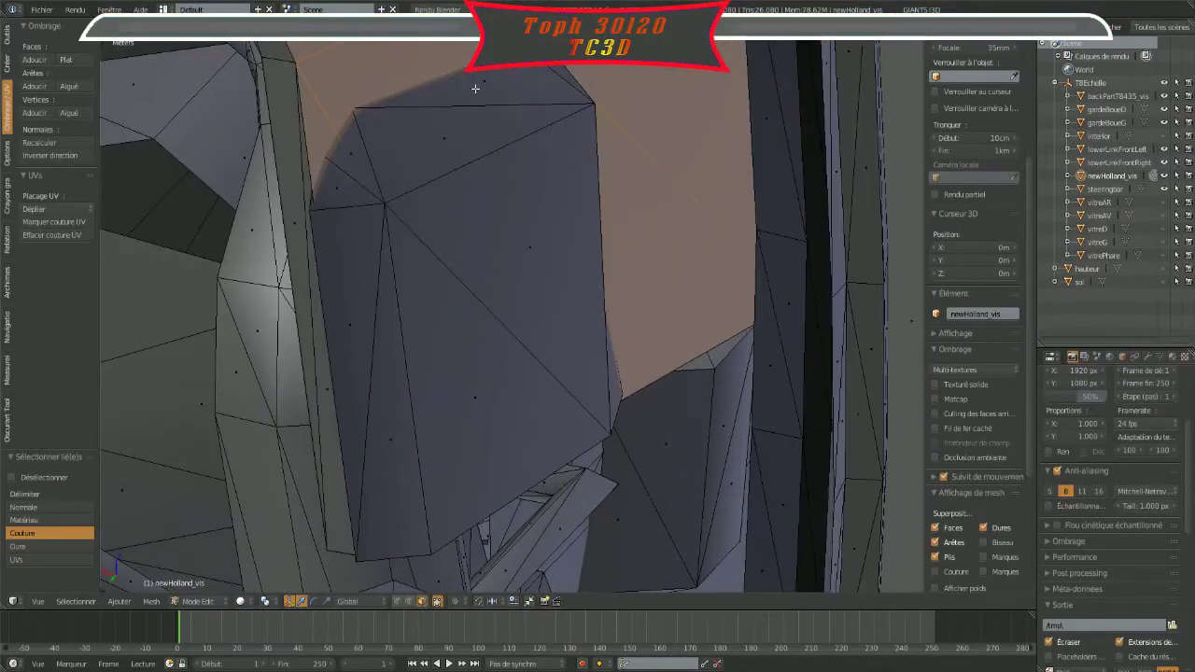
{"action": "key", "text": "l"}
Step: Shift-add the cone-shaped face, the long upper face strip and the thin dark strip
{"action": "mouse_move", "coordinate": [463, 269]}
{"action": "middle_mouse_down"}
{"action": "mouse_move", "coordinate": [547, 346]}
{"action": "mouse_move", "coordinate": [473, 345]}
{"action": "mouse_move", "coordinate": [794, 382]}
{"action": "mouse_move", "coordinate": [899, 427]}
{"action": "middle_mouse_up"}
{"action": "mouse_move", "coordinate": [458, 339]}
{"action": "middle_mouse_down"}
{"action": "mouse_move", "coordinate": [398, 301]}
{"action": "mouse_move", "coordinate": [579, 336]}
{"action": "mouse_move", "coordinate": [911, 93]}
{"action": "mouse_move", "coordinate": [921, 102]}
{"action": "middle_mouse_up"}
{"action": "right_click", "coordinate": [166, 346]}
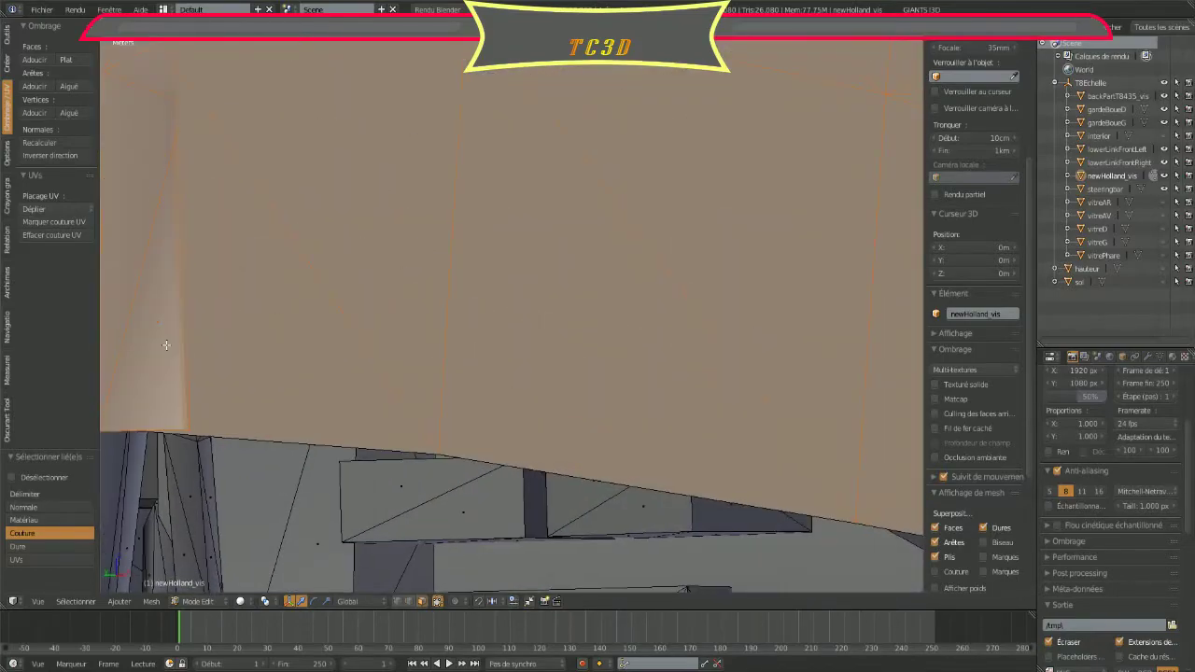
{"action": "mouse_move", "coordinate": [166, 345]}
{"action": "middle_mouse_down"}
{"action": "mouse_move", "coordinate": [363, 289]}
{"action": "mouse_move", "coordinate": [258, 222]}
{"action": "mouse_move", "coordinate": [239, 183]}
{"action": "mouse_move", "coordinate": [570, 267]}
{"action": "mouse_move", "coordinate": [349, 565]}
{"action": "middle_mouse_up"}
{"action": "mouse_move", "coordinate": [468, 477]}
{"action": "middle_mouse_down"}
{"action": "mouse_move", "coordinate": [485, 475]}
{"action": "mouse_move", "coordinate": [536, 421]}
{"action": "mouse_move", "coordinate": [623, 436]}
{"action": "mouse_move", "coordinate": [630, 467]}
{"action": "mouse_move", "coordinate": [604, 210]}
{"action": "mouse_move", "coordinate": [570, 270]}
{"action": "mouse_move", "coordinate": [569, 258]}
{"action": "mouse_move", "coordinate": [667, 403]}
{"action": "middle_mouse_up"}
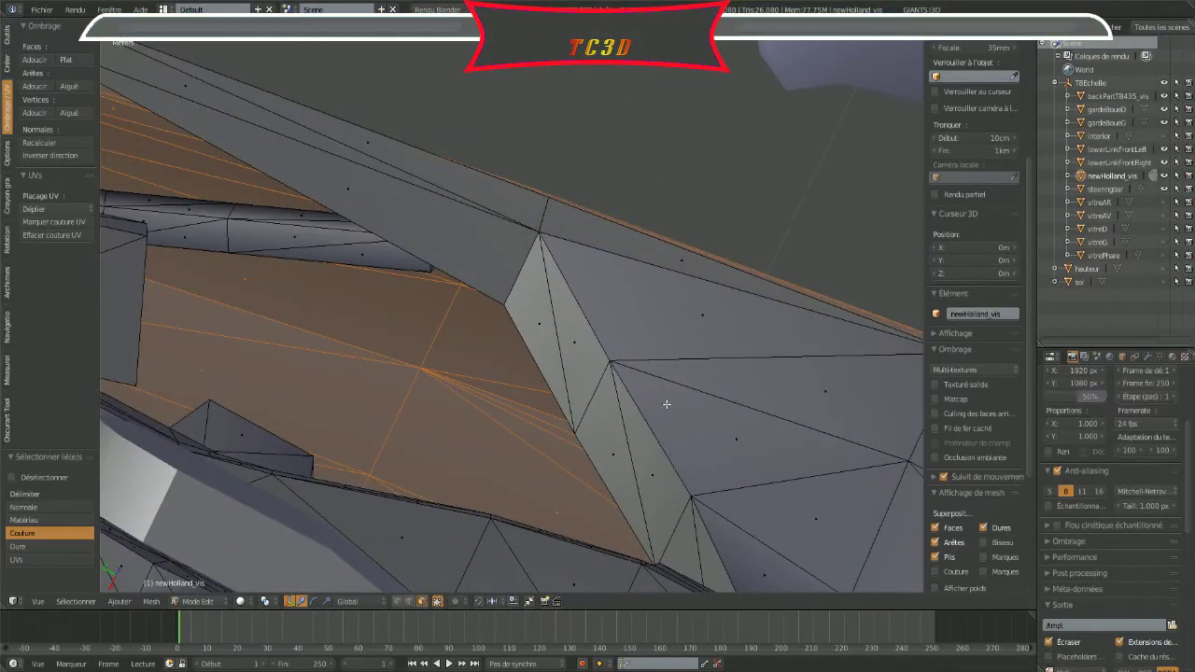
{"action": "right_click", "coordinate": [511, 201], "text": "shift"}
{"action": "mouse_move", "coordinate": [510, 202]}
{"action": "middle_mouse_down"}
{"action": "mouse_move", "coordinate": [599, 268]}
{"action": "mouse_move", "coordinate": [482, 341]}
{"action": "mouse_move", "coordinate": [392, 326]}
{"action": "mouse_move", "coordinate": [564, 320]}
{"action": "mouse_move", "coordinate": [530, 316]}
{"action": "middle_mouse_up"}
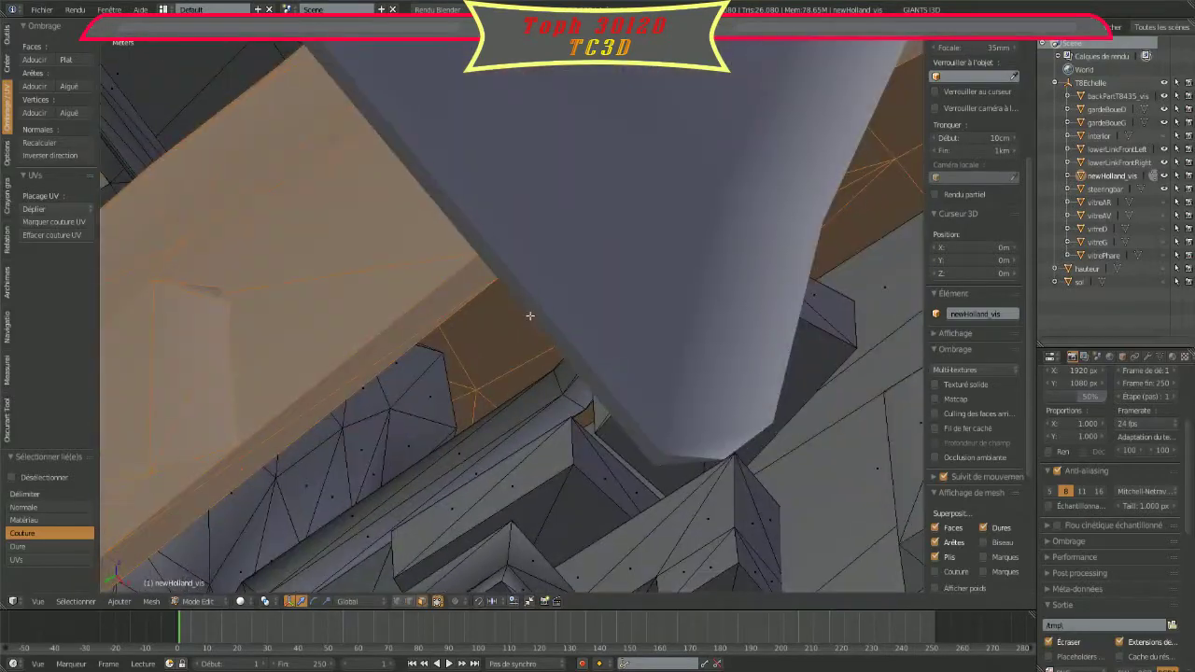
{"action": "mouse_move", "coordinate": [478, 354]}
{"action": "middle_mouse_down"}
{"action": "mouse_move", "coordinate": [526, 334]}
{"action": "mouse_move", "coordinate": [347, 320]}
{"action": "mouse_move", "coordinate": [320, 419]}
{"action": "mouse_move", "coordinate": [301, 382]}
{"action": "mouse_move", "coordinate": [267, 395]}
{"action": "mouse_move", "coordinate": [320, 395]}
{"action": "mouse_move", "coordinate": [507, 312]}
{"action": "mouse_move", "coordinate": [473, 303]}
{"action": "mouse_move", "coordinate": [312, 347]}
{"action": "mouse_move", "coordinate": [720, 344]}
{"action": "mouse_move", "coordinate": [739, 333]}
{"action": "mouse_move", "coordinate": [700, 264]}
{"action": "mouse_move", "coordinate": [735, 128]}
{"action": "middle_mouse_up"}
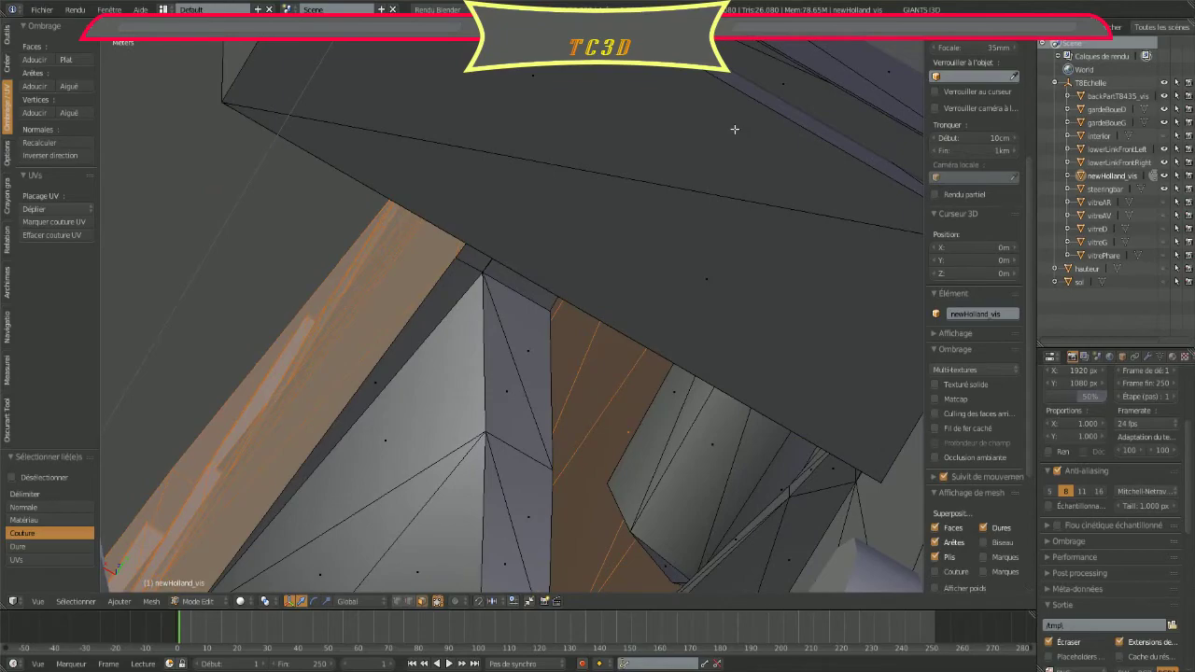
{"action": "right_click", "coordinate": [409, 333]}
{"action": "mouse_move", "coordinate": [409, 333]}
{"action": "middle_mouse_down"}
{"action": "mouse_move", "coordinate": [547, 270]}
{"action": "mouse_move", "coordinate": [619, 267]}
{"action": "mouse_move", "coordinate": [499, 346]}
{"action": "mouse_move", "coordinate": [492, 393]}
{"action": "mouse_move", "coordinate": [475, 407]}
{"action": "middle_mouse_up"}
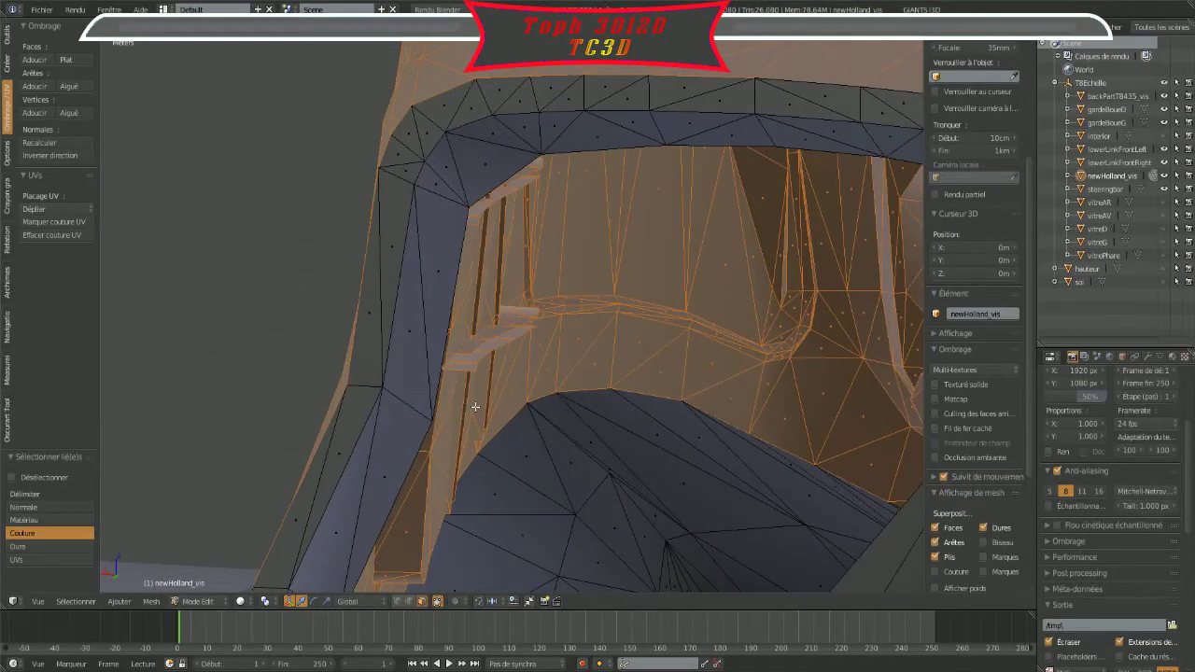
Step: Add the arch bands, the block's upper part and the vertical strip beside the arch
{"action": "key", "text": "l"}
{"action": "key", "text": "l"}
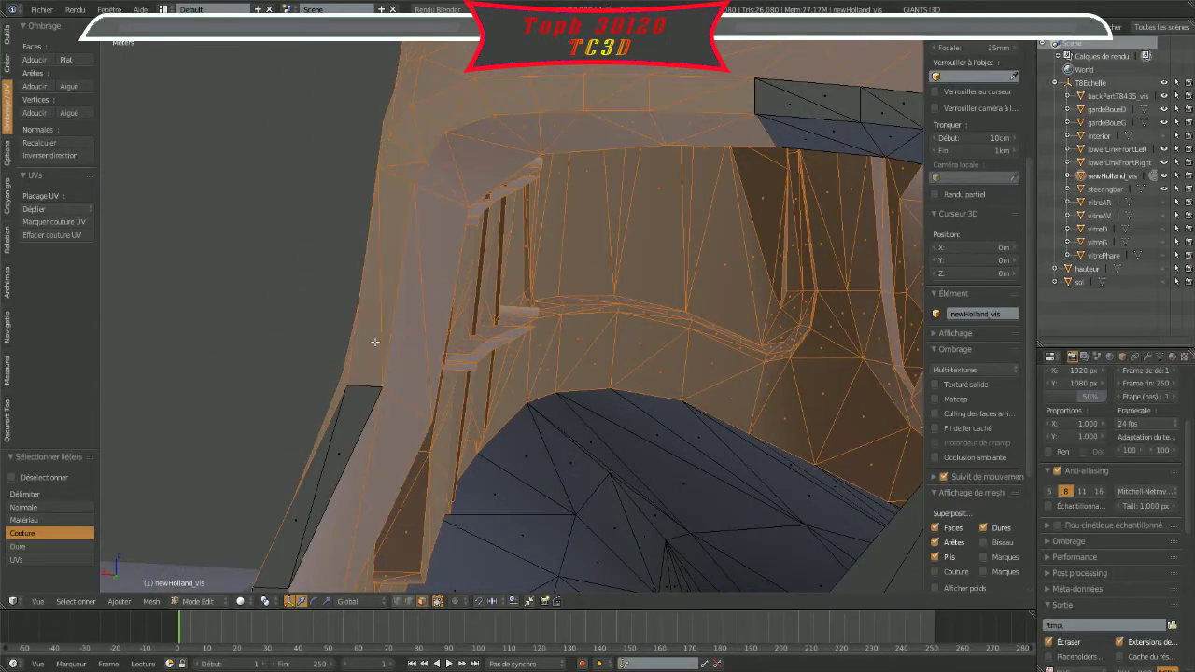
{"action": "key", "text": "l"}
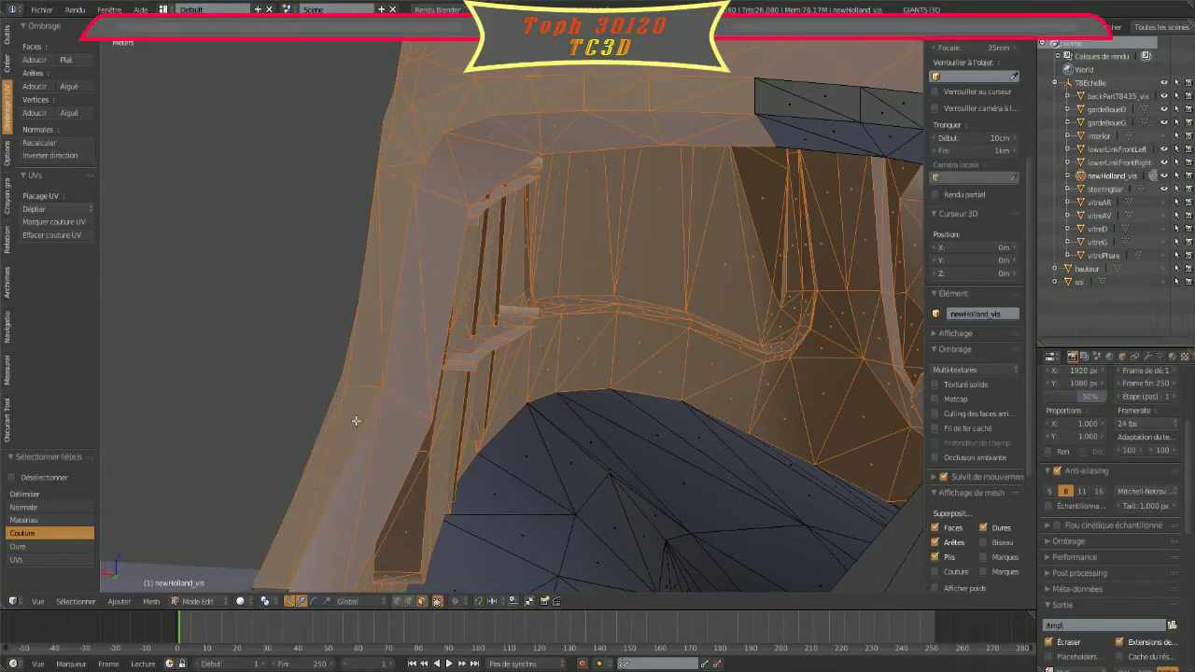
{"action": "key", "text": "l"}
{"action": "key", "text": "l"}
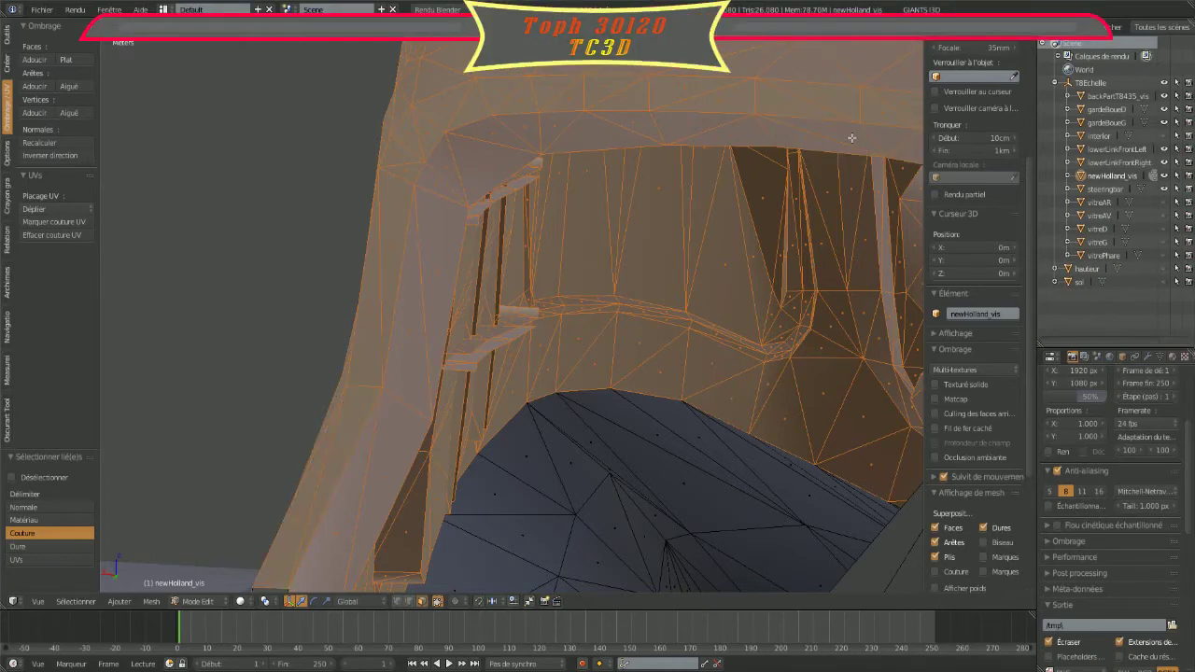
{"action": "scroll", "coordinate": [754, 258], "scroll_direction": "down", "scroll_amount": 3}
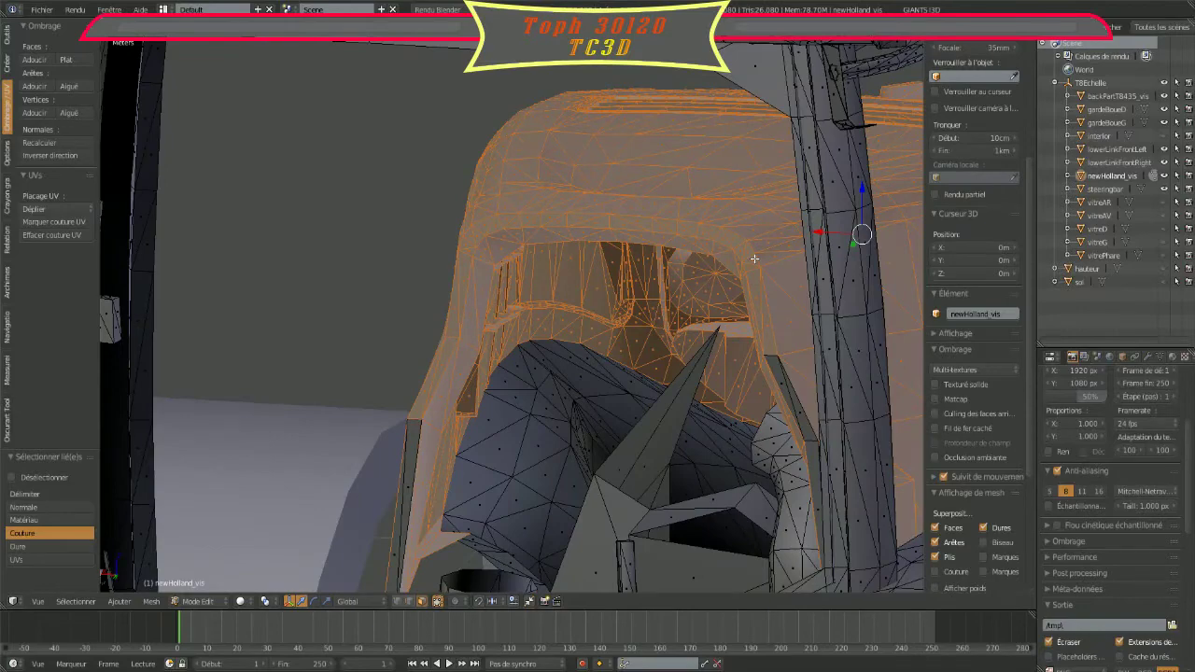
{"action": "middle_click_drag", "start_coordinate": [754, 258], "coordinate": [591, 195]}
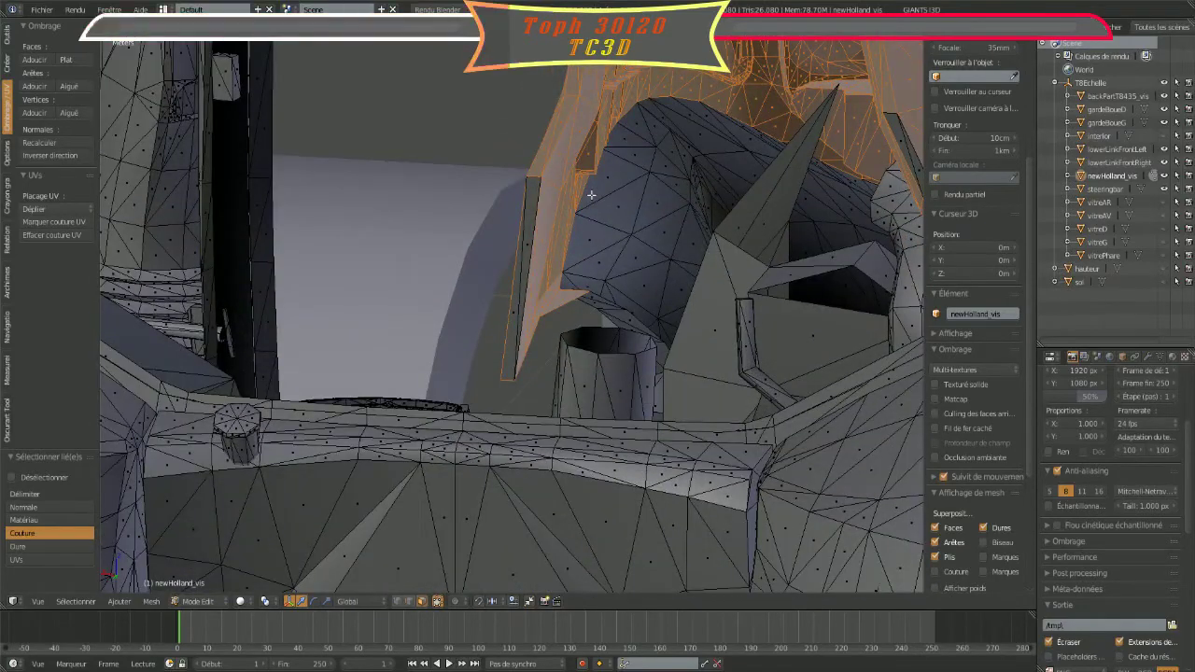
{"action": "key", "text": "l"}
{"action": "mouse_move", "coordinate": [525, 269]}
{"action": "middle_mouse_down"}
{"action": "mouse_move", "coordinate": [654, 228]}
{"action": "mouse_move", "coordinate": [760, 217]}
{"action": "mouse_move", "coordinate": [712, 181]}
{"action": "mouse_move", "coordinate": [731, 192]}
{"action": "mouse_move", "coordinate": [708, 198]}
{"action": "mouse_move", "coordinate": [752, 194]}
{"action": "mouse_move", "coordinate": [691, 214]}
{"action": "mouse_move", "coordinate": [668, 205]}
{"action": "middle_mouse_up"}
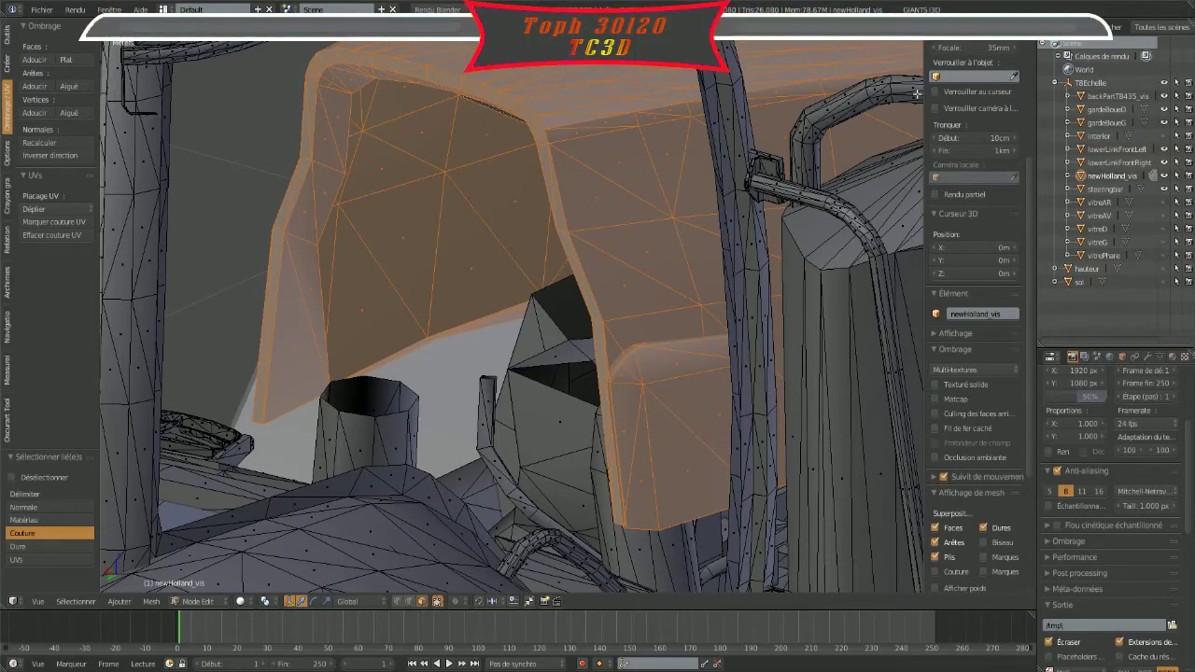
{"action": "middle_click_drag", "start_coordinate": [916, 94], "coordinate": [651, 109]}
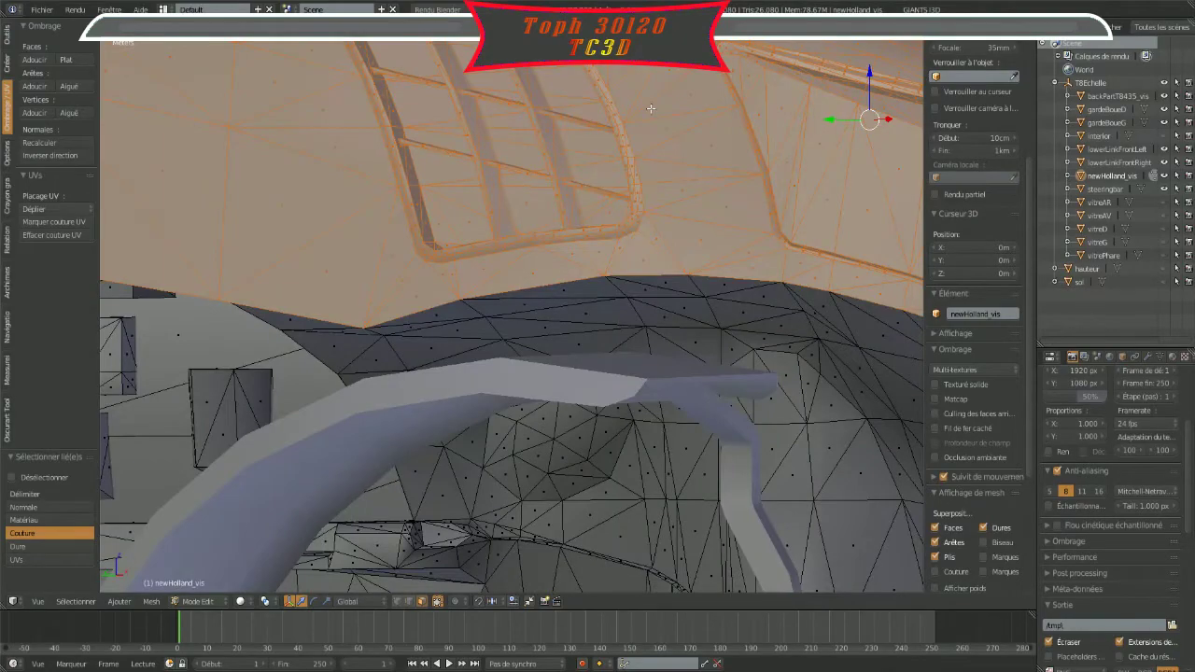
{"action": "scroll", "coordinate": [651, 108], "scroll_direction": "up", "scroll_amount": 3}
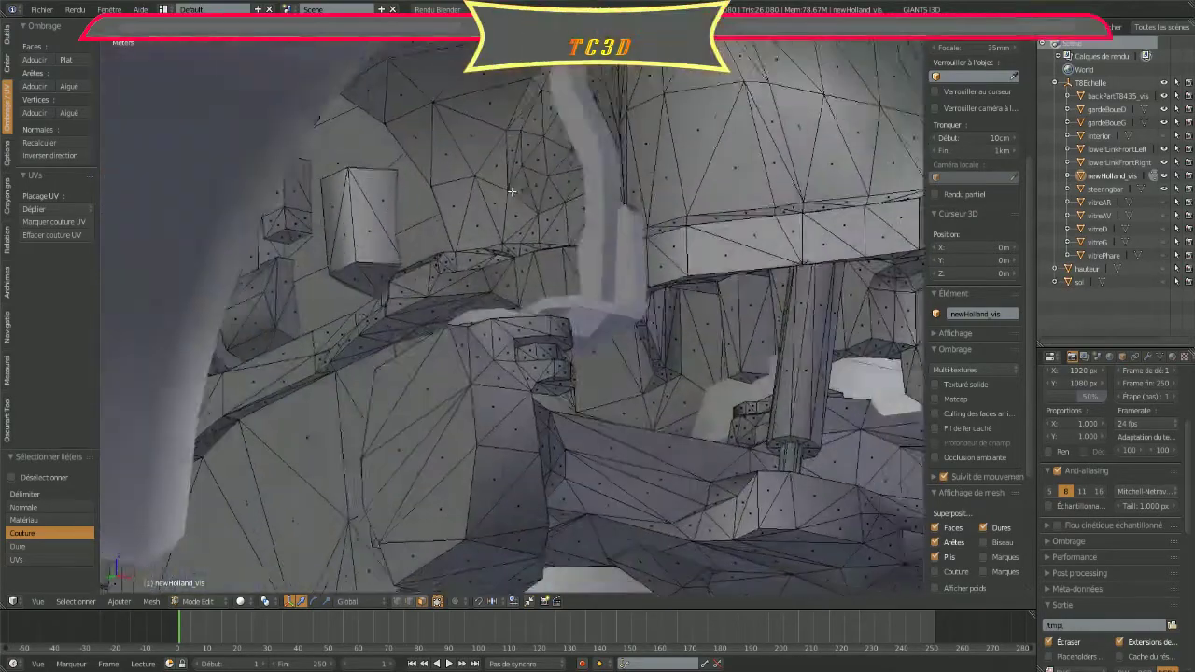
{"action": "scroll", "coordinate": [501, 184], "scroll_direction": "up", "scroll_amount": 3}
{"action": "mouse_move", "coordinate": [501, 185]}
{"action": "middle_mouse_down"}
{"action": "mouse_move", "coordinate": [196, 356]}
{"action": "mouse_move", "coordinate": [813, 249]}
{"action": "mouse_move", "coordinate": [792, 174]}
{"action": "mouse_move", "coordinate": [853, 128]}
{"action": "mouse_move", "coordinate": [769, 123]}
{"action": "mouse_move", "coordinate": [260, 554]}
{"action": "middle_mouse_up"}
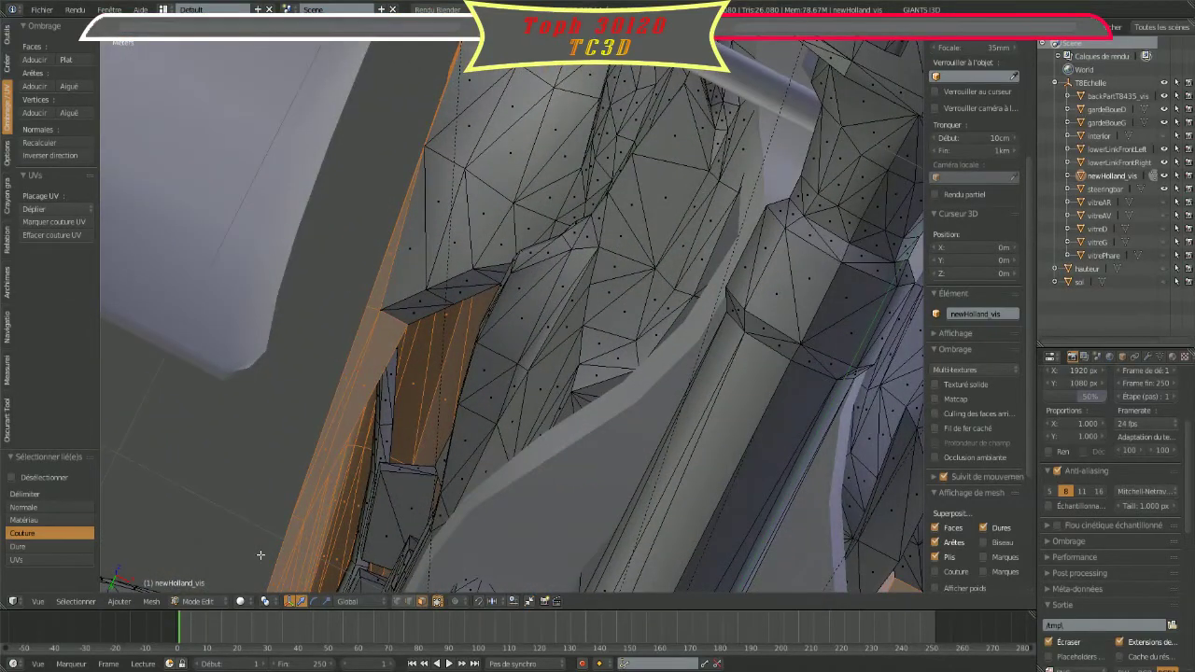
{"action": "mouse_move", "coordinate": [261, 555]}
{"action": "middle_mouse_down"}
{"action": "mouse_move", "coordinate": [727, 304]}
{"action": "mouse_move", "coordinate": [640, 303]}
{"action": "mouse_move", "coordinate": [622, 291]}
{"action": "middle_mouse_up"}
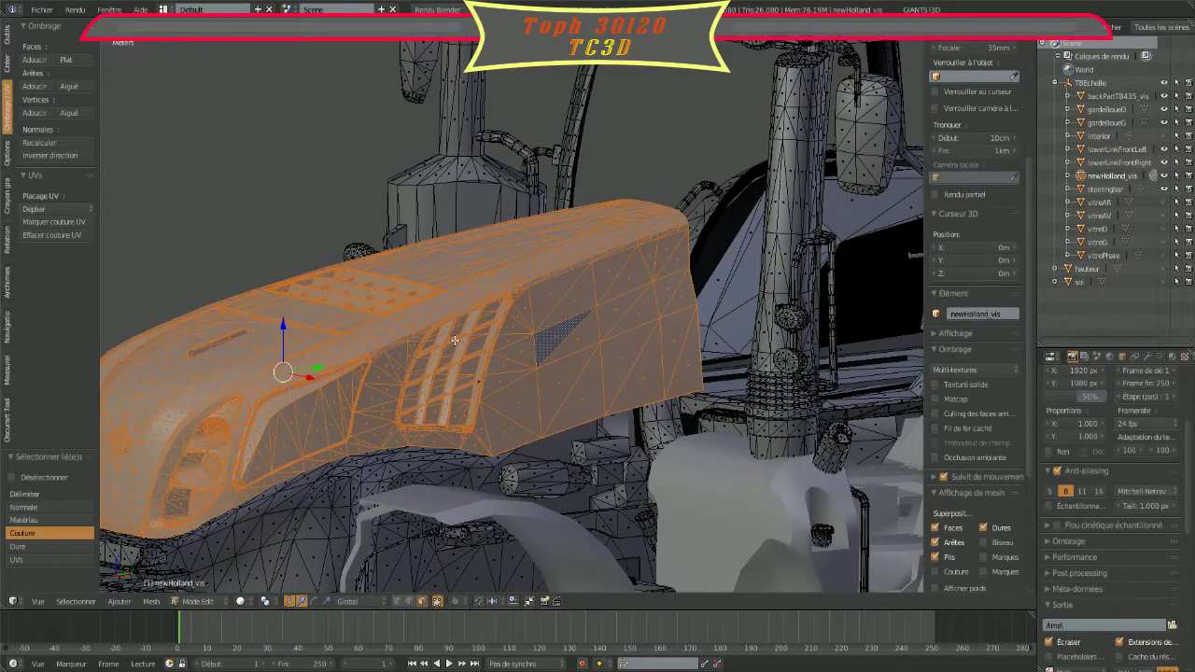
Step: Test-lift the hood faces 65.535 cm along Z, inspect from below, then undo
{"action": "key", "text": "g"}
{"action": "key", "text": "z"}
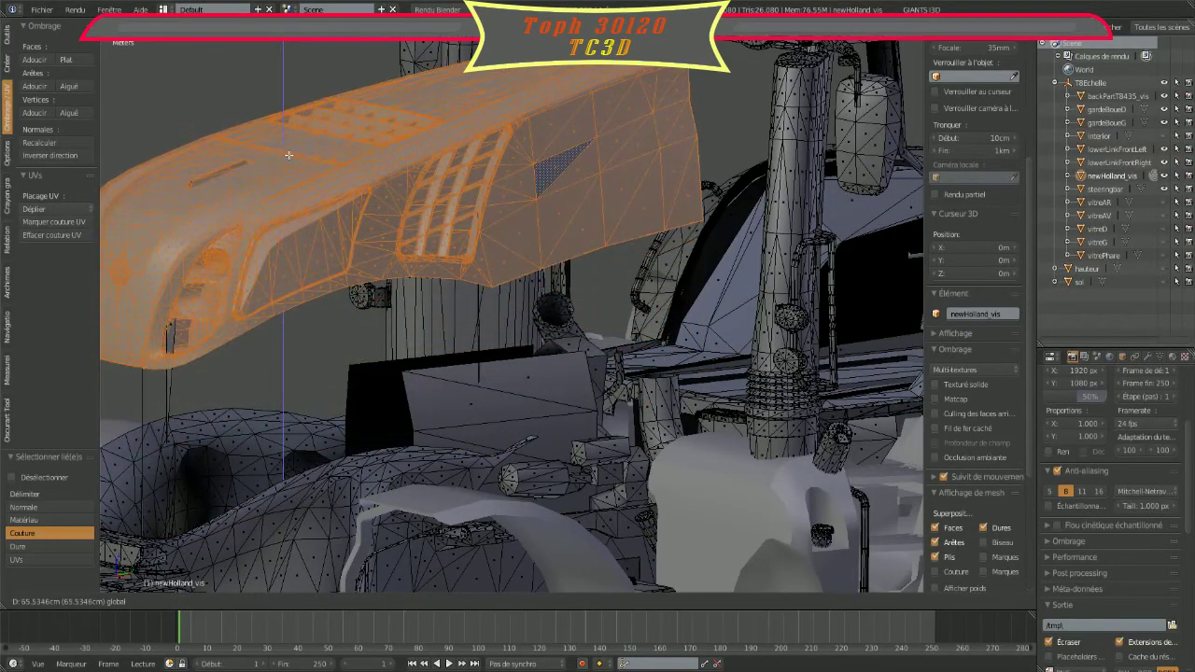
{"action": "left_click", "coordinate": [289, 155]}
{"action": "mouse_move", "coordinate": [289, 155]}
{"action": "middle_mouse_down"}
{"action": "mouse_move", "coordinate": [569, 262]}
{"action": "mouse_move", "coordinate": [513, 257]}
{"action": "middle_mouse_up"}
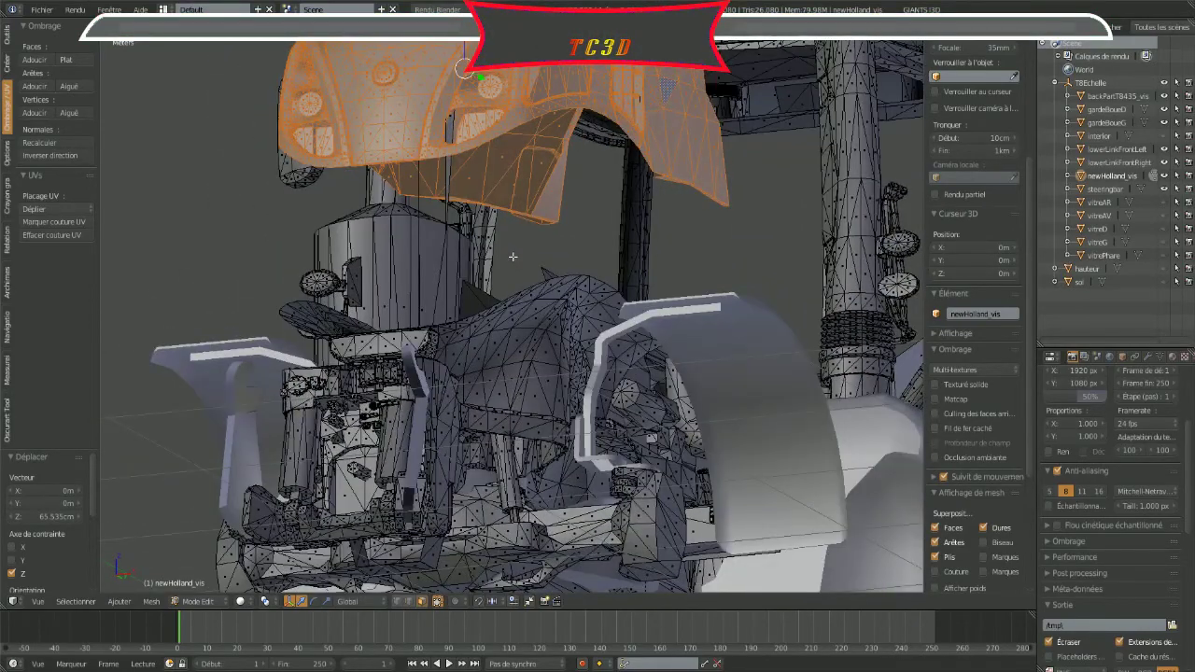
{"action": "mouse_move", "coordinate": [513, 257]}
{"action": "middle_mouse_down"}
{"action": "mouse_move", "coordinate": [493, 234]}
{"action": "mouse_move", "coordinate": [552, 244]}
{"action": "mouse_move", "coordinate": [538, 299]}
{"action": "middle_mouse_up"}
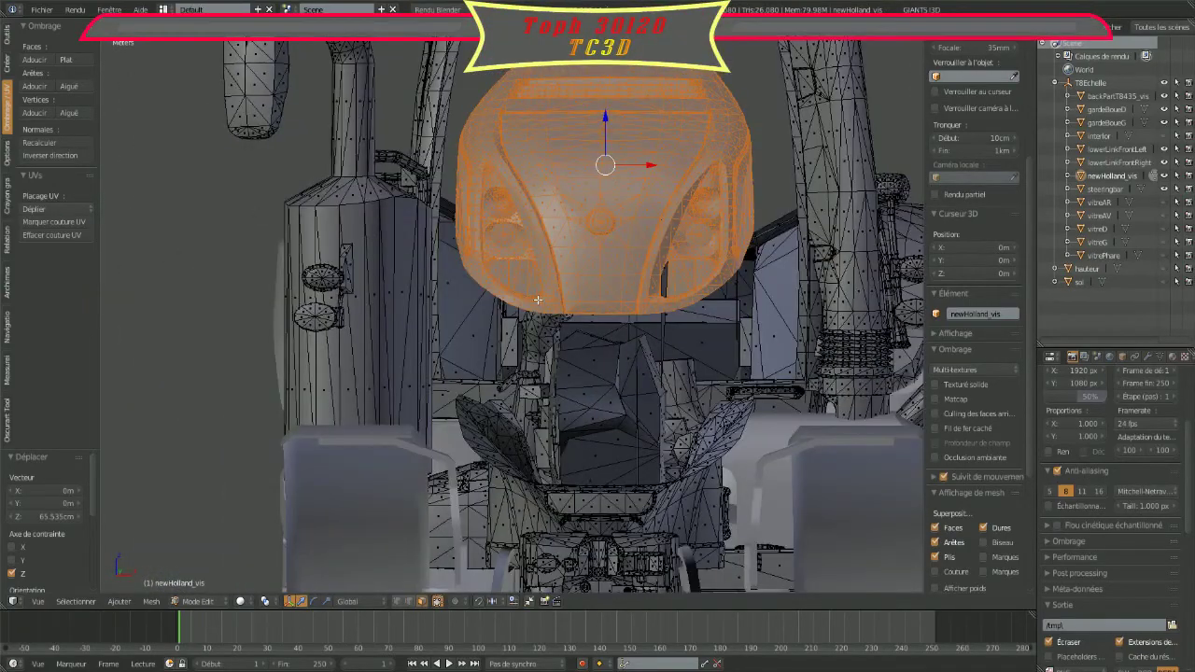
{"action": "key", "text": "ctrl+z"}
Step: Lift the hood faces a smaller 6.583 cm along Z and view them from underneath
{"action": "scroll", "coordinate": [537, 299], "scroll_direction": "up", "scroll_amount": 5}
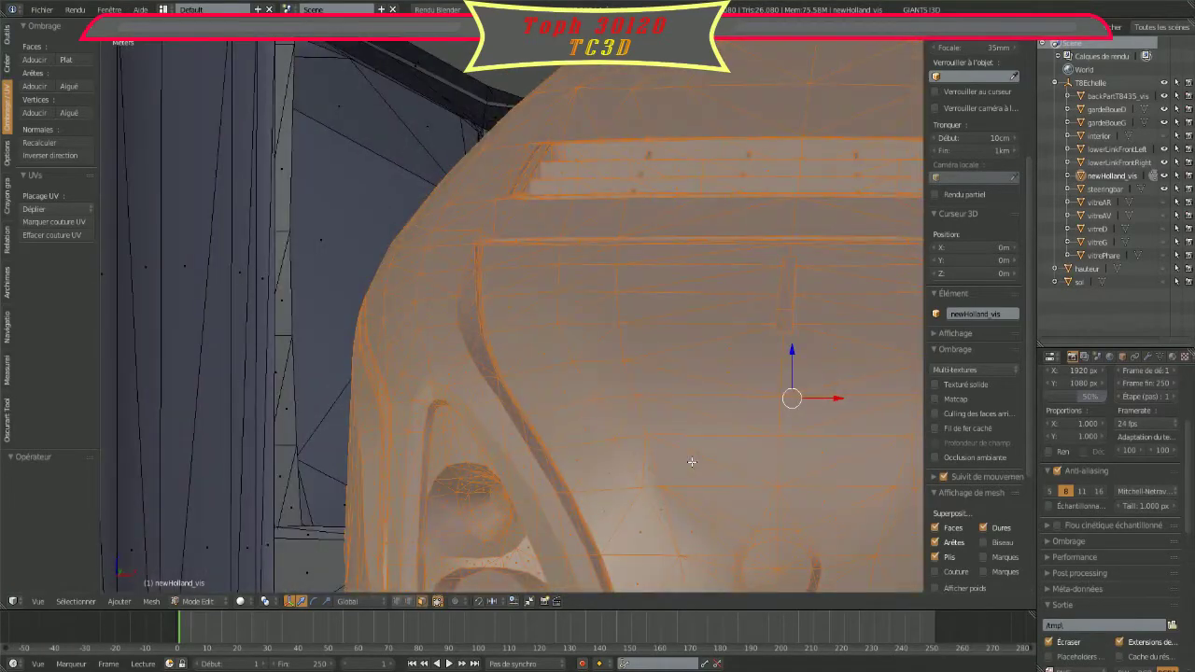
{"action": "mouse_move", "coordinate": [692, 461]}
{"action": "middle_mouse_down"}
{"action": "mouse_move", "coordinate": [367, 330]}
{"action": "mouse_move", "coordinate": [635, 489]}
{"action": "mouse_move", "coordinate": [642, 347]}
{"action": "mouse_move", "coordinate": [827, 513]}
{"action": "mouse_move", "coordinate": [585, 189]}
{"action": "mouse_move", "coordinate": [430, 246]}
{"action": "mouse_move", "coordinate": [333, 229]}
{"action": "mouse_move", "coordinate": [873, 584]}
{"action": "mouse_move", "coordinate": [614, 352]}
{"action": "mouse_move", "coordinate": [560, 326]}
{"action": "mouse_move", "coordinate": [346, 305]}
{"action": "mouse_move", "coordinate": [448, 280]}
{"action": "mouse_move", "coordinate": [600, 414]}
{"action": "mouse_move", "coordinate": [710, 224]}
{"action": "mouse_move", "coordinate": [743, 213]}
{"action": "mouse_move", "coordinate": [725, 179]}
{"action": "mouse_move", "coordinate": [747, 149]}
{"action": "mouse_move", "coordinate": [770, 159]}
{"action": "middle_mouse_up"}
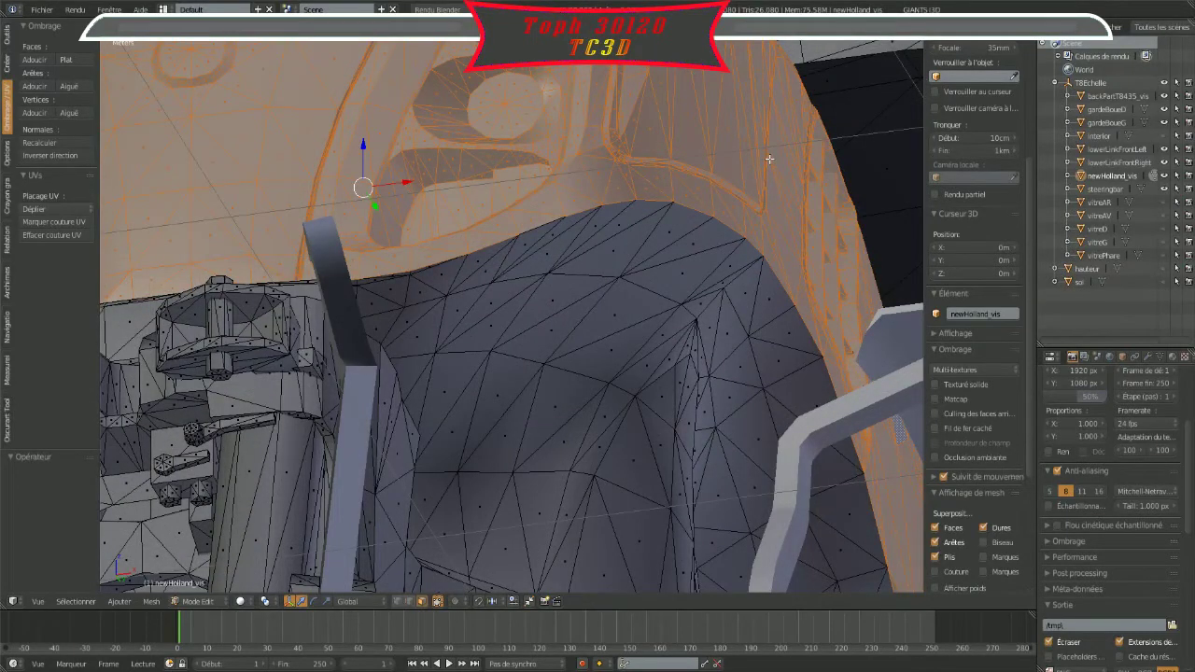
{"action": "left_click", "coordinate": [374, 102]}
{"action": "mouse_move", "coordinate": [373, 102]}
{"action": "middle_mouse_down"}
{"action": "mouse_move", "coordinate": [401, 187]}
{"action": "mouse_move", "coordinate": [386, 205]}
{"action": "mouse_move", "coordinate": [200, 209]}
{"action": "mouse_move", "coordinate": [113, 190]}
{"action": "mouse_move", "coordinate": [200, 227]}
{"action": "mouse_move", "coordinate": [280, 187]}
{"action": "mouse_move", "coordinate": [381, 173]}
{"action": "mouse_move", "coordinate": [432, 181]}
{"action": "mouse_move", "coordinate": [425, 196]}
{"action": "mouse_move", "coordinate": [367, 201]}
{"action": "middle_mouse_up"}
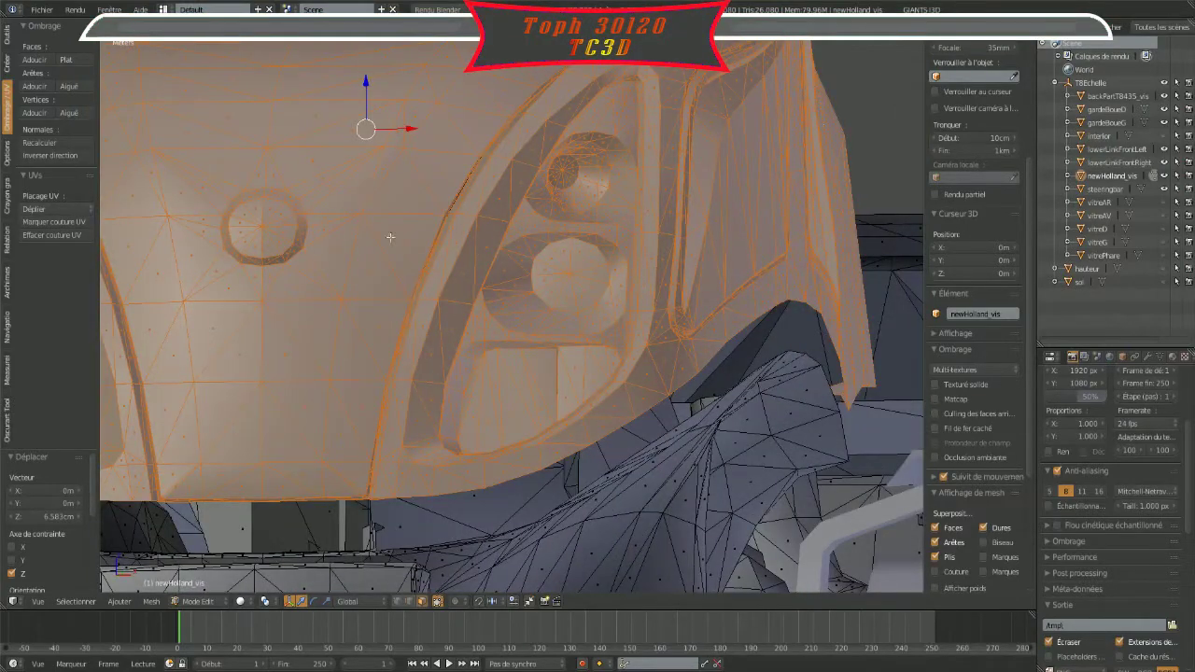
Step: Undo the 6.583 cm lift, returning the hood to its original position
{"action": "scroll", "coordinate": [390, 237], "scroll_direction": "up", "scroll_amount": 2}
{"action": "scroll", "coordinate": [387, 234], "scroll_direction": "up", "scroll_amount": 2}
{"action": "scroll", "coordinate": [385, 224], "scroll_direction": "up", "scroll_amount": 2}
{"action": "scroll", "coordinate": [374, 289], "scroll_direction": "up", "scroll_amount": 2}
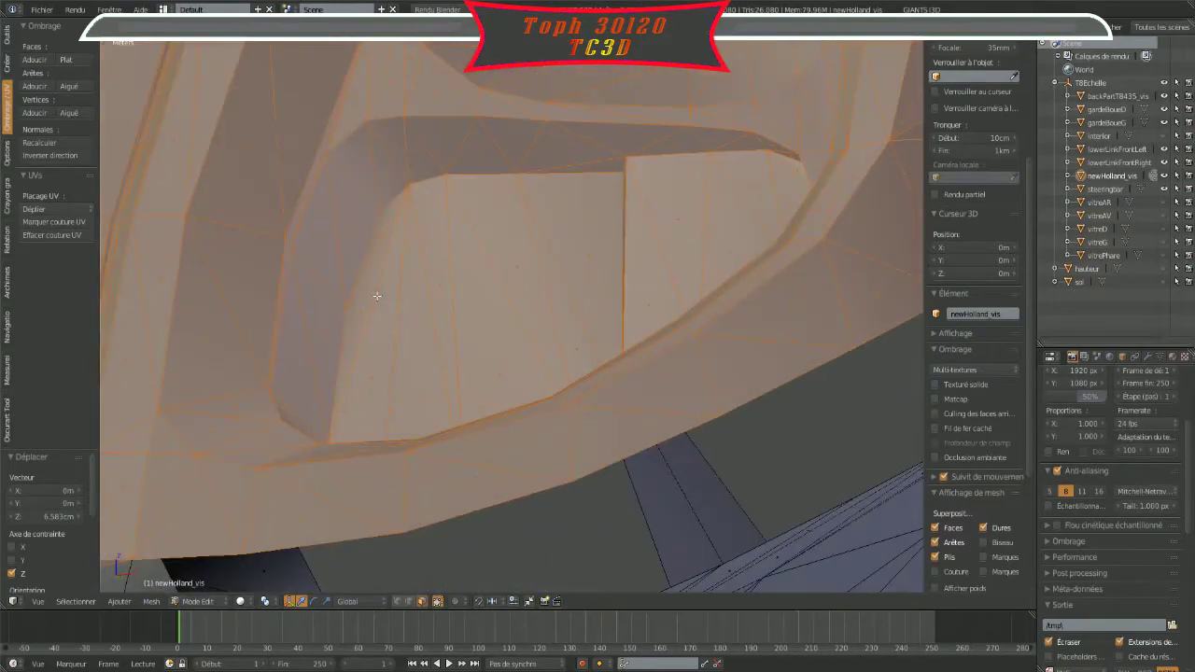
{"action": "scroll", "coordinate": [377, 296], "scroll_direction": "up", "scroll_amount": 3}
{"action": "mouse_move", "coordinate": [379, 264]}
{"action": "middle_mouse_down"}
{"action": "mouse_move", "coordinate": [253, 246]}
{"action": "mouse_move", "coordinate": [193, 337]}
{"action": "mouse_move", "coordinate": [591, 272]}
{"action": "mouse_move", "coordinate": [585, 119]}
{"action": "mouse_move", "coordinate": [610, 253]}
{"action": "mouse_move", "coordinate": [636, 265]}
{"action": "middle_mouse_up"}
{"action": "scroll", "coordinate": [377, 299], "scroll_direction": "up", "scroll_amount": 2}
{"action": "scroll", "coordinate": [541, 277], "scroll_direction": "up", "scroll_amount": 2}
{"action": "scroll", "coordinate": [590, 272], "scroll_direction": "down", "scroll_amount": 2}
{"action": "scroll", "coordinate": [568, 269], "scroll_direction": "up", "scroll_amount": 2}
{"action": "scroll", "coordinate": [569, 269], "scroll_direction": "up", "scroll_amount": 1}
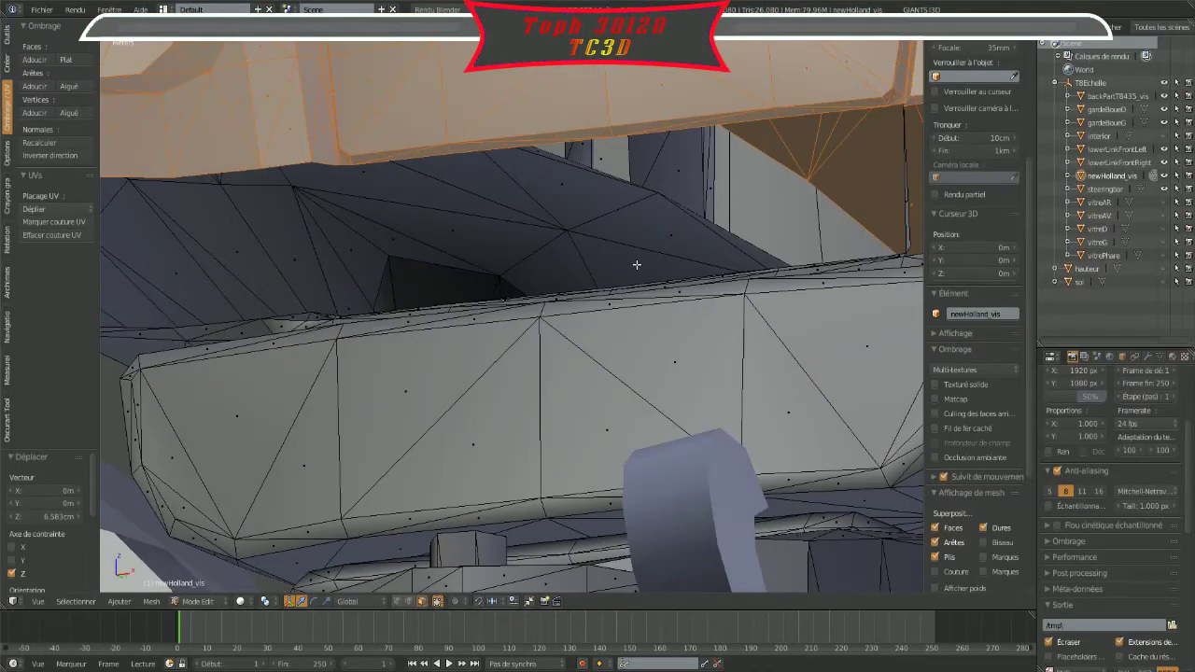
{"action": "key", "text": "alt+h"}
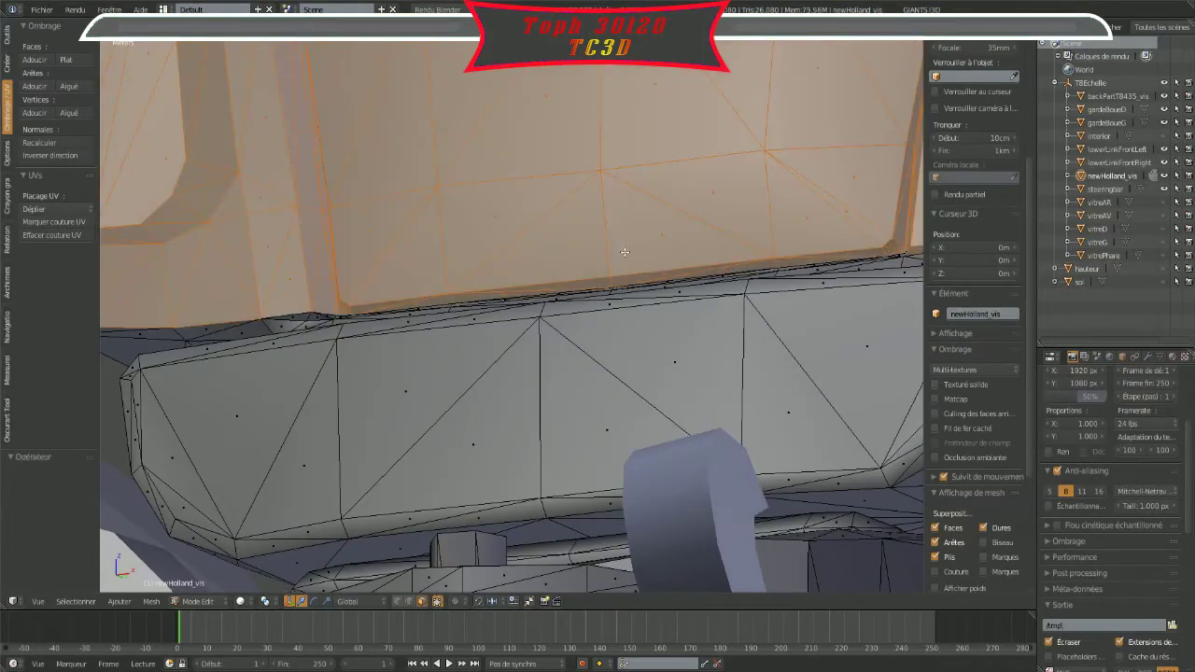
Step: Add the hood's linked lower-edge faces and the thin face strip to the selection
{"action": "middle_click_drag", "start_coordinate": [624, 252], "coordinate": [517, 338]}
{"action": "scroll", "coordinate": [518, 338], "scroll_direction": "up", "scroll_amount": 2}
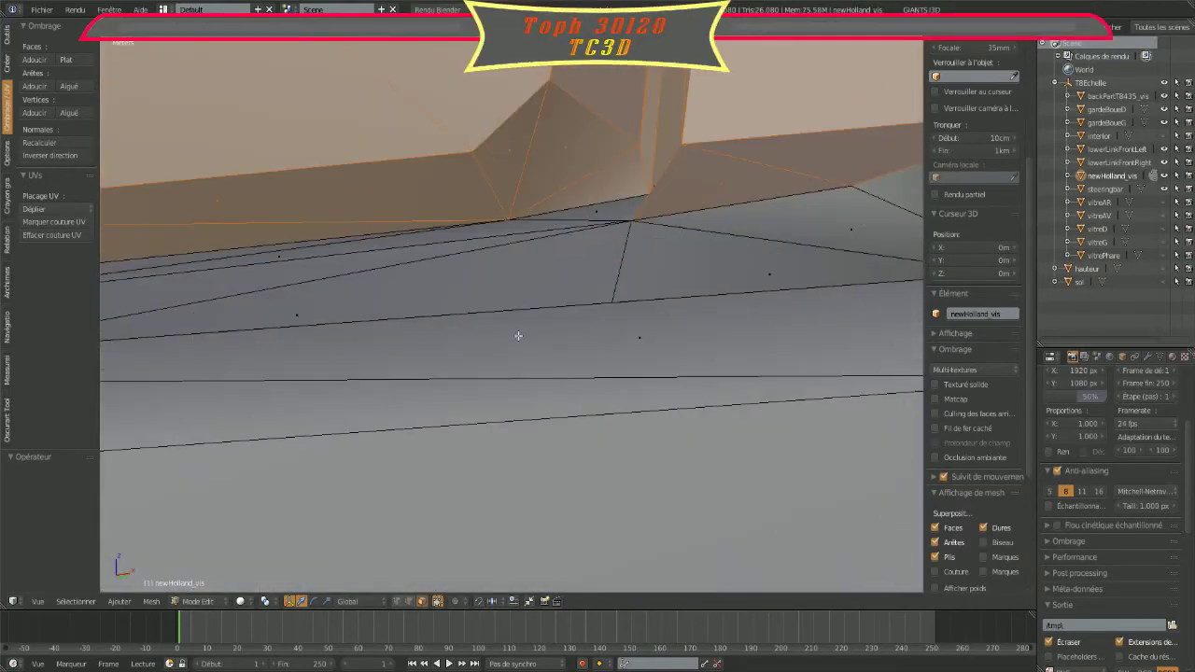
{"action": "key", "text": "l"}
{"action": "scroll", "coordinate": [587, 213], "scroll_direction": "down", "scroll_amount": 2}
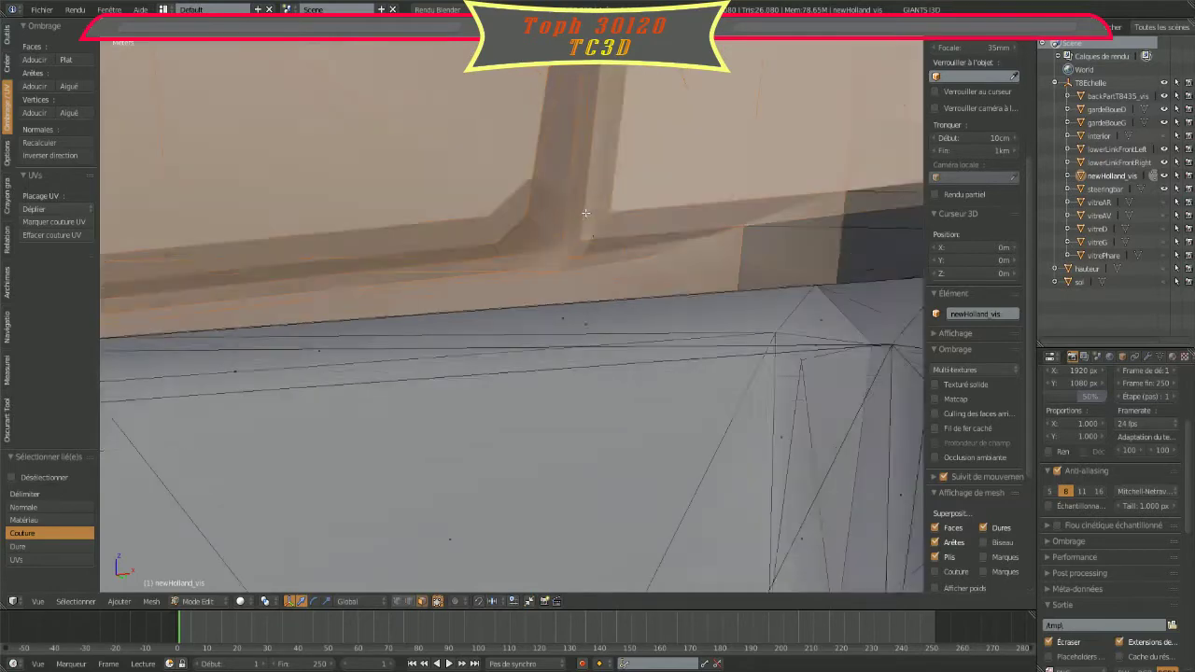
{"action": "scroll", "coordinate": [584, 214], "scroll_direction": "down", "scroll_amount": 2}
{"action": "scroll", "coordinate": [584, 216], "scroll_direction": "down", "scroll_amount": 2}
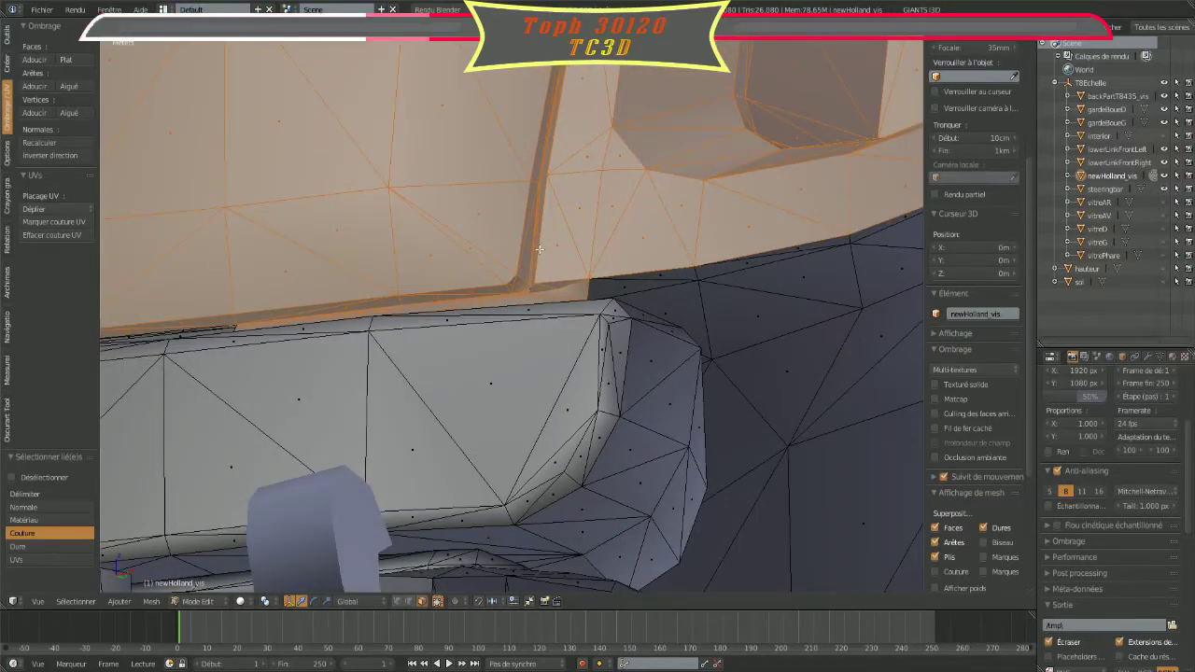
{"action": "mouse_move", "coordinate": [540, 249]}
{"action": "middle_mouse_down"}
{"action": "mouse_move", "coordinate": [631, 300]}
{"action": "mouse_move", "coordinate": [687, 299]}
{"action": "middle_mouse_up"}
{"action": "scroll", "coordinate": [687, 299], "scroll_direction": "up", "scroll_amount": 1}
{"action": "scroll", "coordinate": [644, 303], "scroll_direction": "up", "scroll_amount": 1}
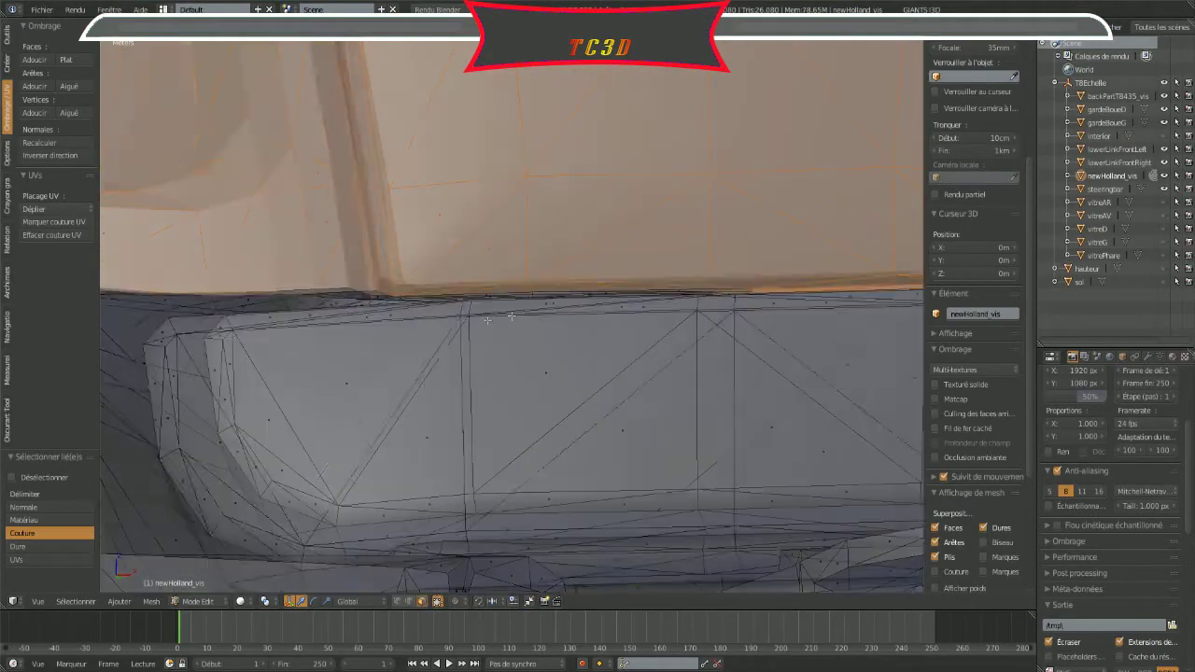
{"action": "scroll", "coordinate": [597, 308], "scroll_direction": "up", "scroll_amount": 2}
{"action": "scroll", "coordinate": [512, 316], "scroll_direction": "up", "scroll_amount": 1}
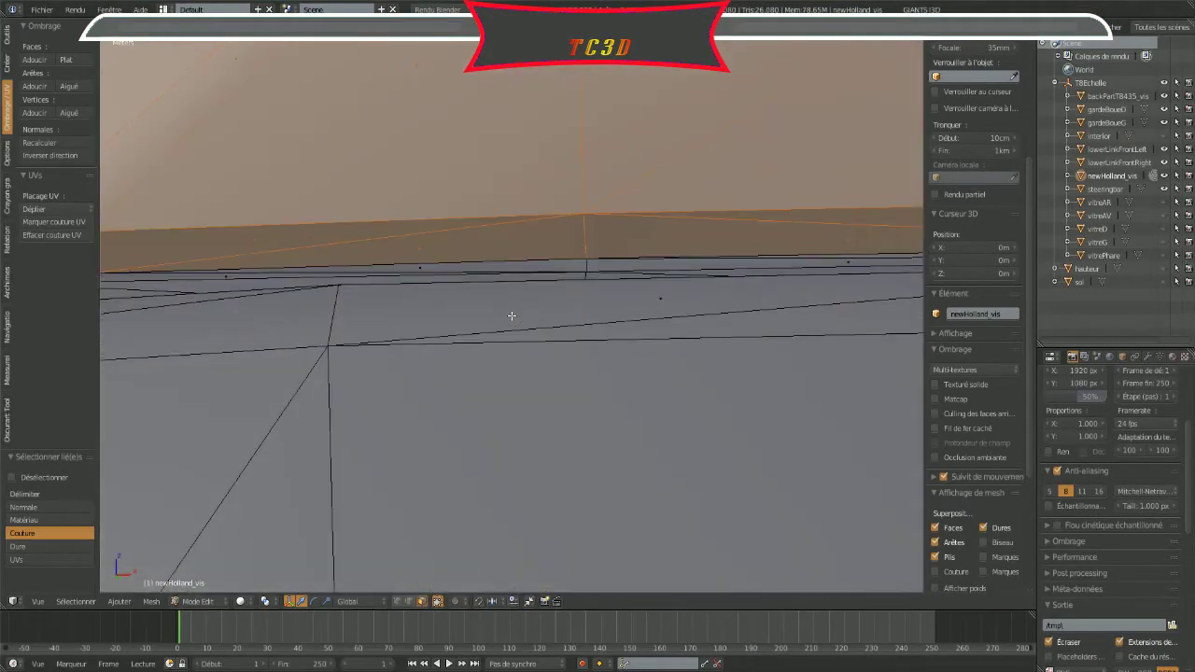
{"action": "right_click", "coordinate": [560, 265], "text": "shift"}
{"action": "scroll", "coordinate": [560, 266], "scroll_direction": "down", "scroll_amount": 2}
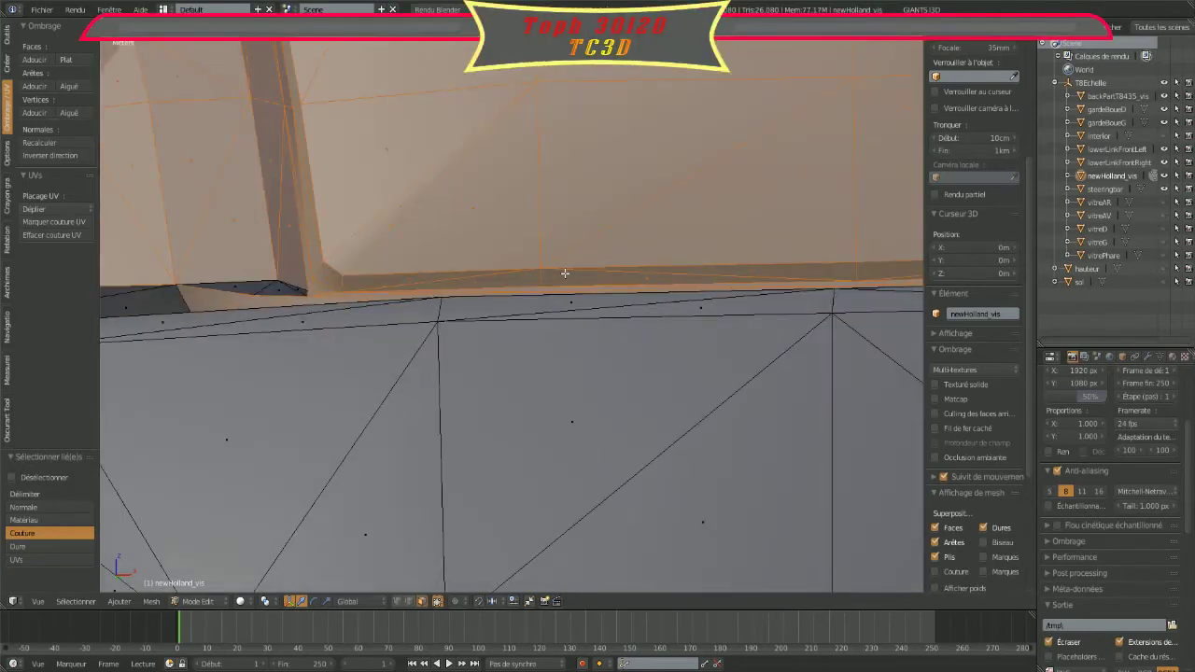
{"action": "mouse_move", "coordinate": [564, 272]}
{"action": "middle_mouse_down"}
{"action": "mouse_move", "coordinate": [427, 294]}
{"action": "mouse_move", "coordinate": [482, 295]}
{"action": "mouse_move", "coordinate": [470, 291]}
{"action": "middle_mouse_up"}
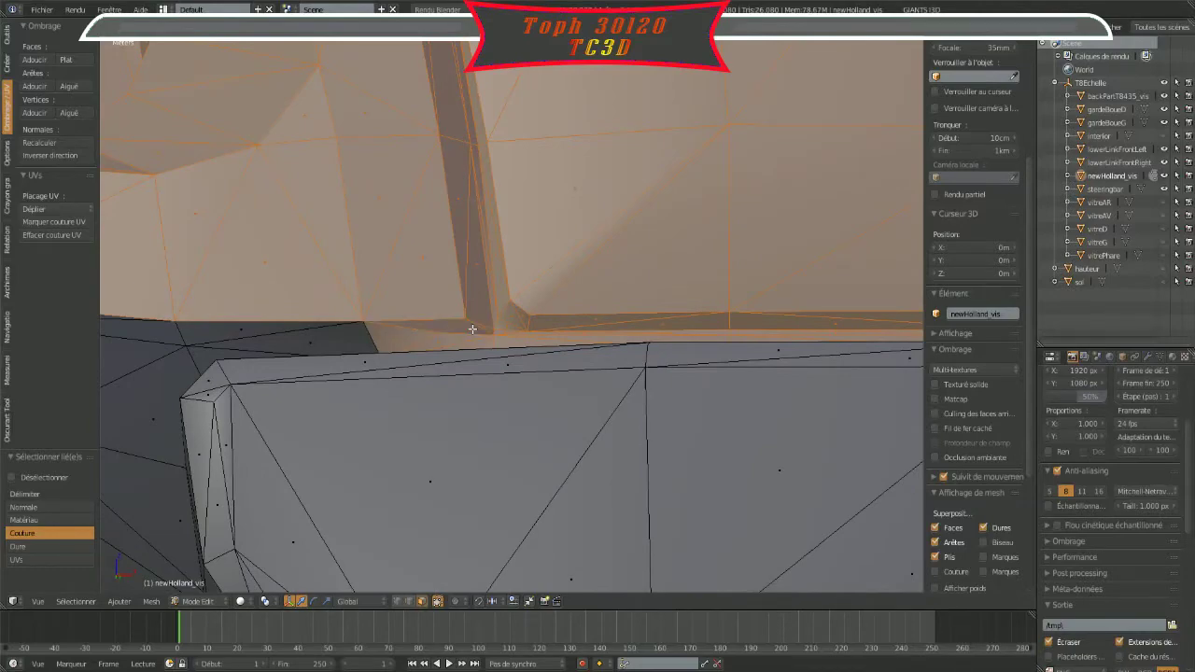
{"action": "scroll", "coordinate": [472, 328], "scroll_direction": "down", "scroll_amount": 2}
{"action": "scroll", "coordinate": [472, 328], "scroll_direction": "down", "scroll_amount": 2}
{"action": "scroll", "coordinate": [519, 307], "scroll_direction": "down", "scroll_amount": 1}
{"action": "scroll", "coordinate": [519, 306], "scroll_direction": "down", "scroll_amount": 2}
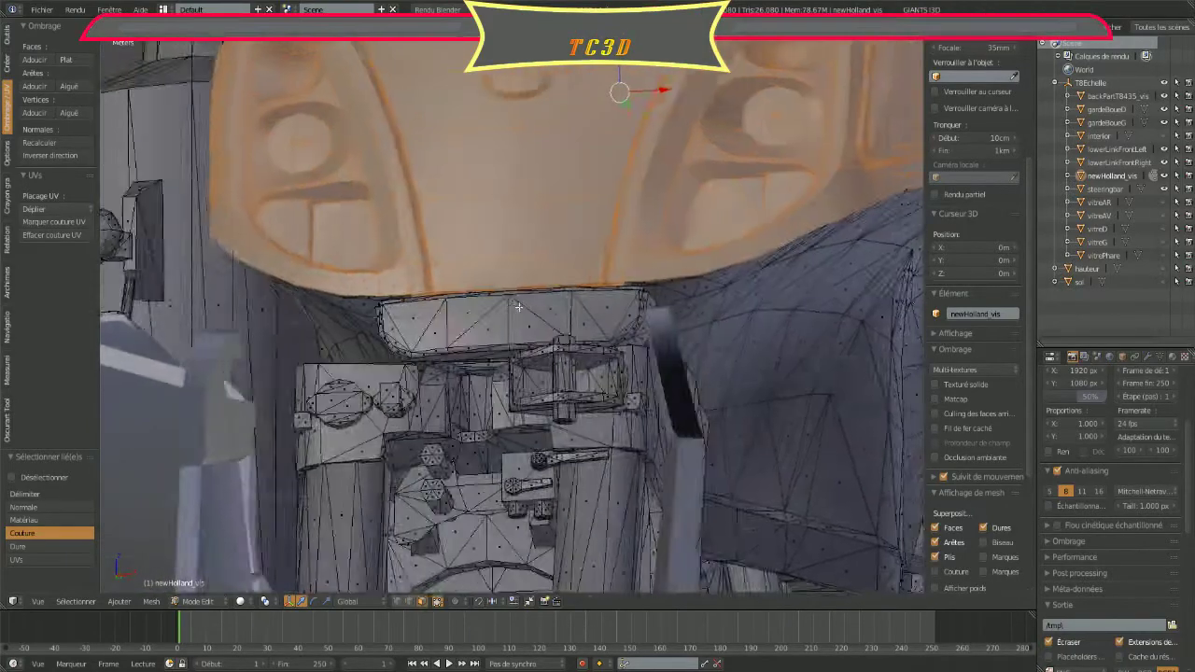
{"action": "scroll", "coordinate": [519, 307], "scroll_direction": "up", "scroll_amount": 2}
{"action": "scroll", "coordinate": [528, 306], "scroll_direction": "up", "scroll_amount": 2}
{"action": "scroll", "coordinate": [537, 307], "scroll_direction": "up", "scroll_amount": 2}
{"action": "scroll", "coordinate": [546, 308], "scroll_direction": "up", "scroll_amount": 2}
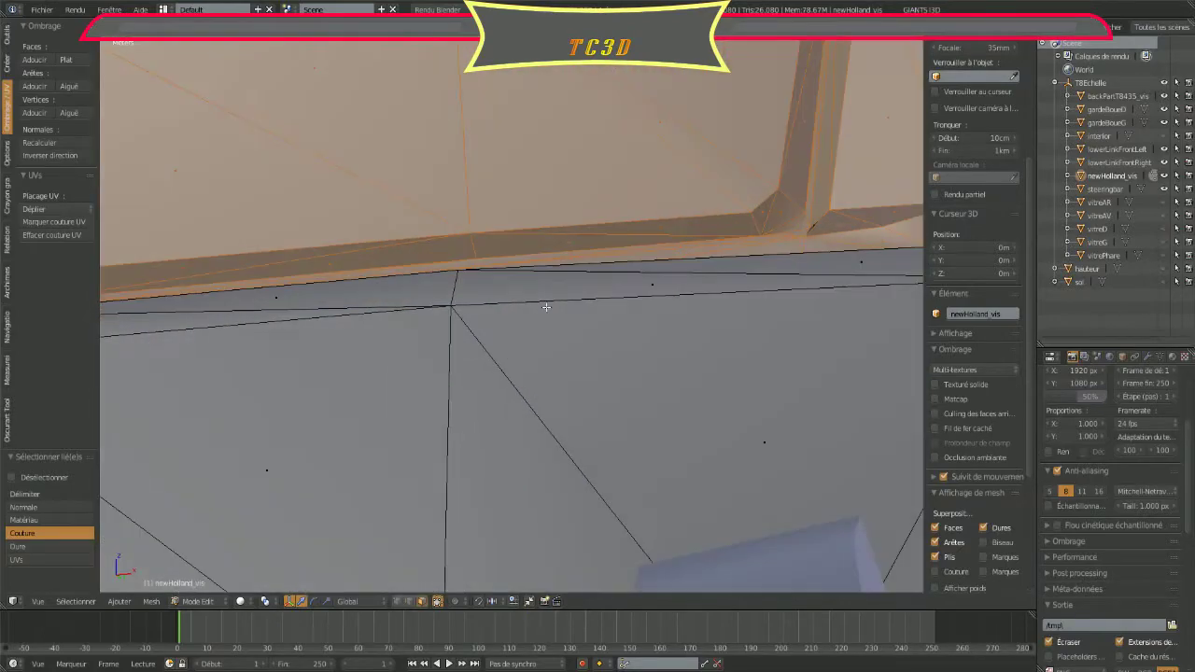
{"action": "mouse_move", "coordinate": [616, 290]}
{"action": "middle_mouse_down"}
{"action": "mouse_move", "coordinate": [862, 270]}
{"action": "mouse_move", "coordinate": [329, 366]}
{"action": "mouse_move", "coordinate": [619, 326]}
{"action": "mouse_move", "coordinate": [278, 452]}
{"action": "middle_mouse_up"}
{"action": "scroll", "coordinate": [619, 324], "scroll_direction": "up", "scroll_amount": 2}
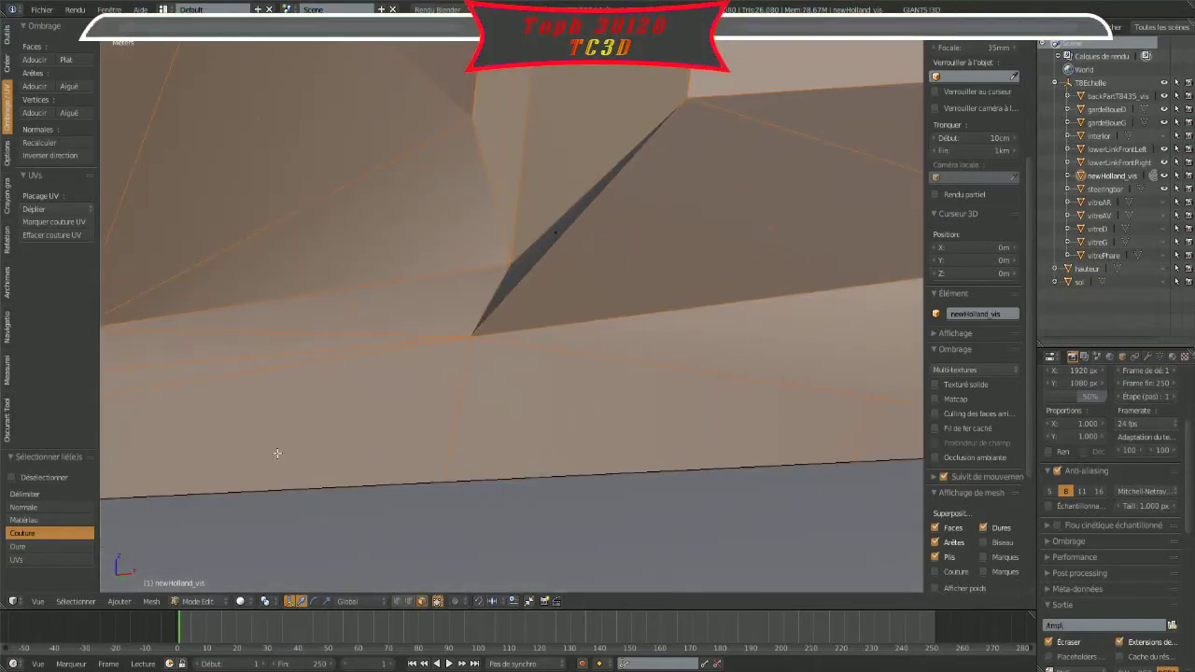
{"action": "scroll", "coordinate": [531, 254], "scroll_direction": "down", "scroll_amount": 1}
{"action": "scroll", "coordinate": [532, 254], "scroll_direction": "down", "scroll_amount": 2}
{"action": "scroll", "coordinate": [534, 254], "scroll_direction": "down", "scroll_amount": 2}
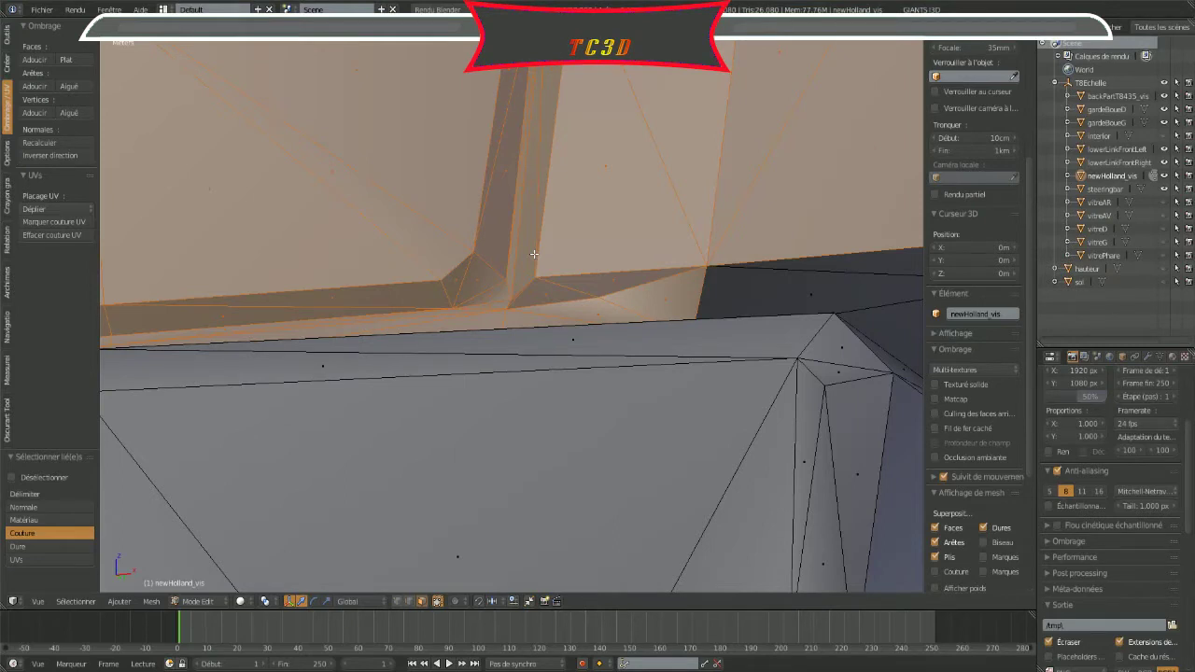
{"action": "mouse_move", "coordinate": [534, 254]}
{"action": "middle_mouse_down"}
{"action": "mouse_move", "coordinate": [708, 227]}
{"action": "mouse_move", "coordinate": [672, 267]}
{"action": "mouse_move", "coordinate": [565, 323]}
{"action": "middle_mouse_up"}
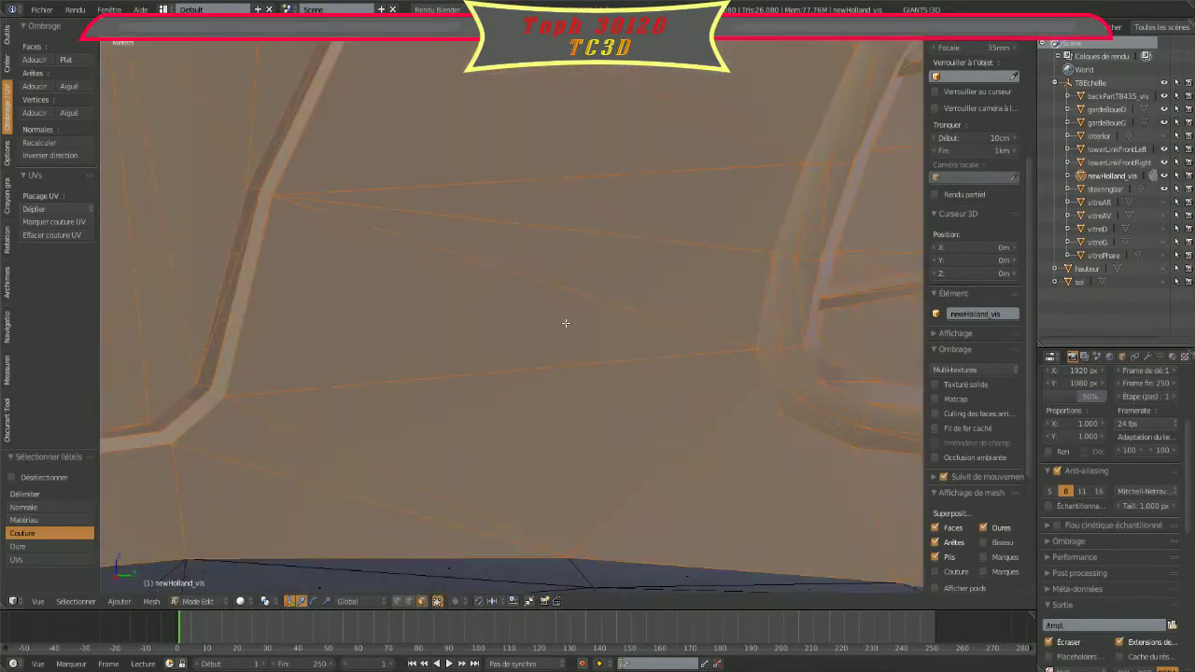
{"action": "mouse_move", "coordinate": [566, 323]}
{"action": "middle_mouse_down"}
{"action": "mouse_move", "coordinate": [513, 330]}
{"action": "mouse_move", "coordinate": [592, 272]}
{"action": "mouse_move", "coordinate": [547, 270]}
{"action": "mouse_move", "coordinate": [673, 264]}
{"action": "mouse_move", "coordinate": [641, 251]}
{"action": "mouse_move", "coordinate": [112, 382]}
{"action": "mouse_move", "coordinate": [414, 291]}
{"action": "mouse_move", "coordinate": [407, 284]}
{"action": "middle_mouse_up"}
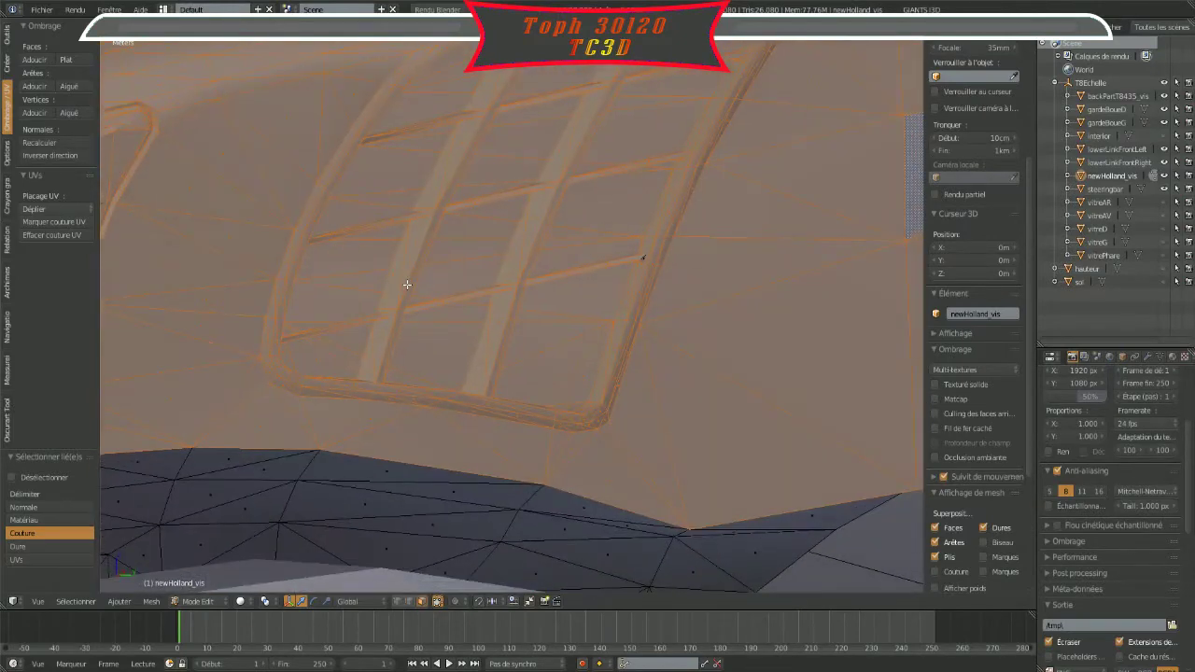
{"action": "scroll", "coordinate": [407, 284], "scroll_direction": "up", "scroll_amount": 3}
{"action": "scroll", "coordinate": [569, 314], "scroll_direction": "up", "scroll_amount": 2}
{"action": "scroll", "coordinate": [584, 302], "scroll_direction": "up", "scroll_amount": 2}
{"action": "scroll", "coordinate": [827, 379], "scroll_direction": "up", "scroll_amount": 2}
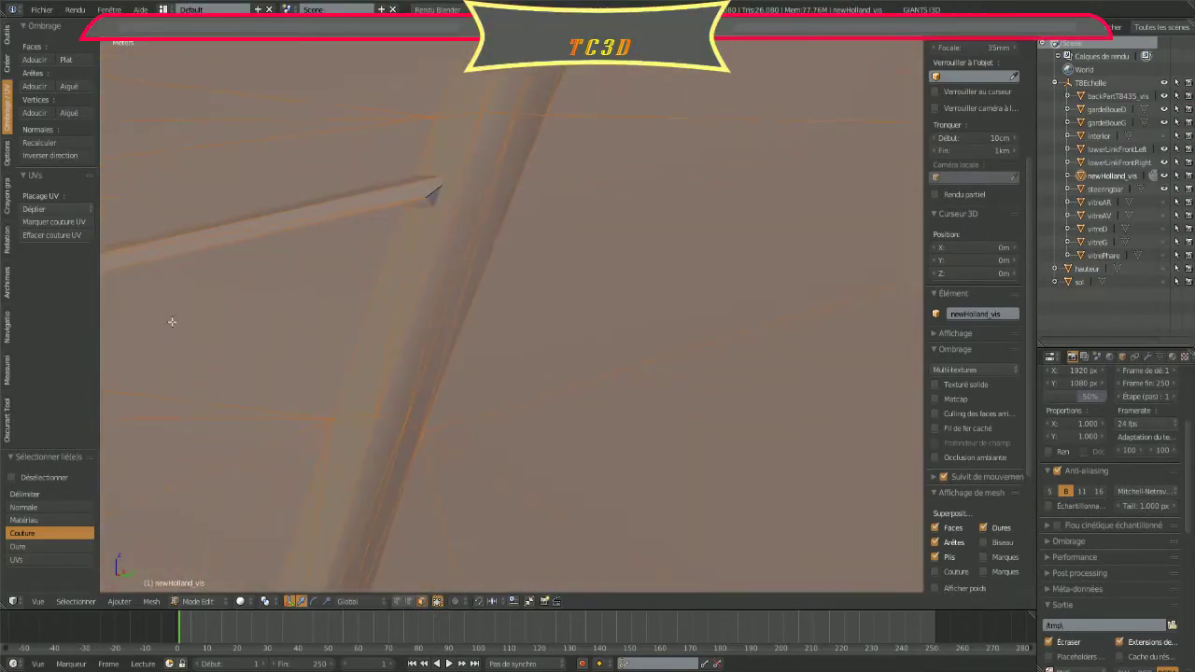
{"action": "scroll", "coordinate": [458, 272], "scroll_direction": "up", "scroll_amount": 2}
{"action": "scroll", "coordinate": [459, 272], "scroll_direction": "up", "scroll_amount": 1}
{"action": "mouse_move", "coordinate": [458, 271]}
{"action": "middle_mouse_down"}
{"action": "mouse_move", "coordinate": [440, 380]}
{"action": "mouse_move", "coordinate": [438, 333]}
{"action": "middle_mouse_up"}
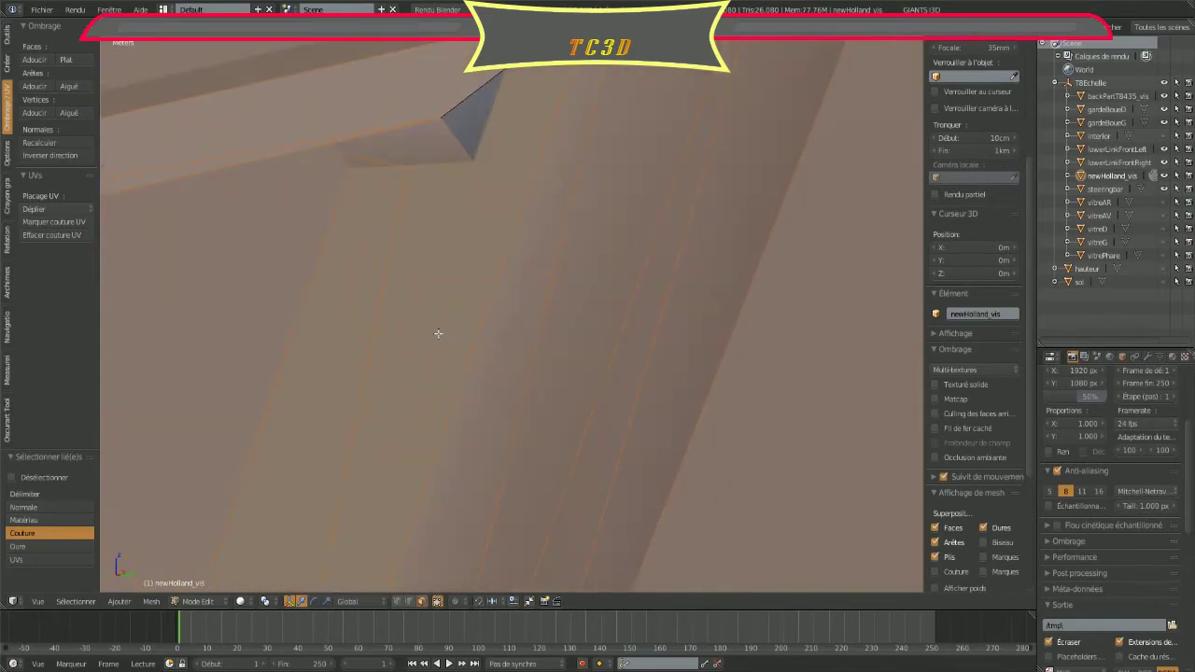
{"action": "mouse_move", "coordinate": [477, 126]}
{"action": "middle_mouse_down"}
{"action": "mouse_move", "coordinate": [418, 255]}
{"action": "mouse_move", "coordinate": [519, 262]}
{"action": "middle_mouse_up"}
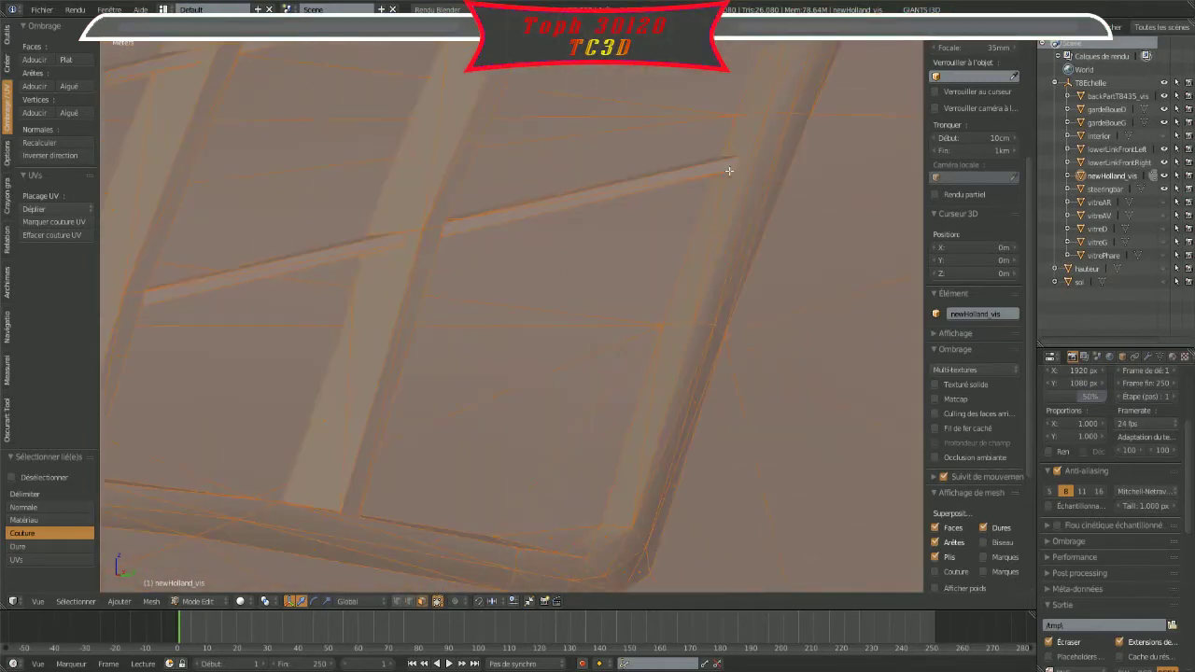
{"action": "scroll", "coordinate": [526, 356], "scroll_direction": "down", "scroll_amount": 3}
{"action": "scroll", "coordinate": [526, 356], "scroll_direction": "down", "scroll_amount": 2}
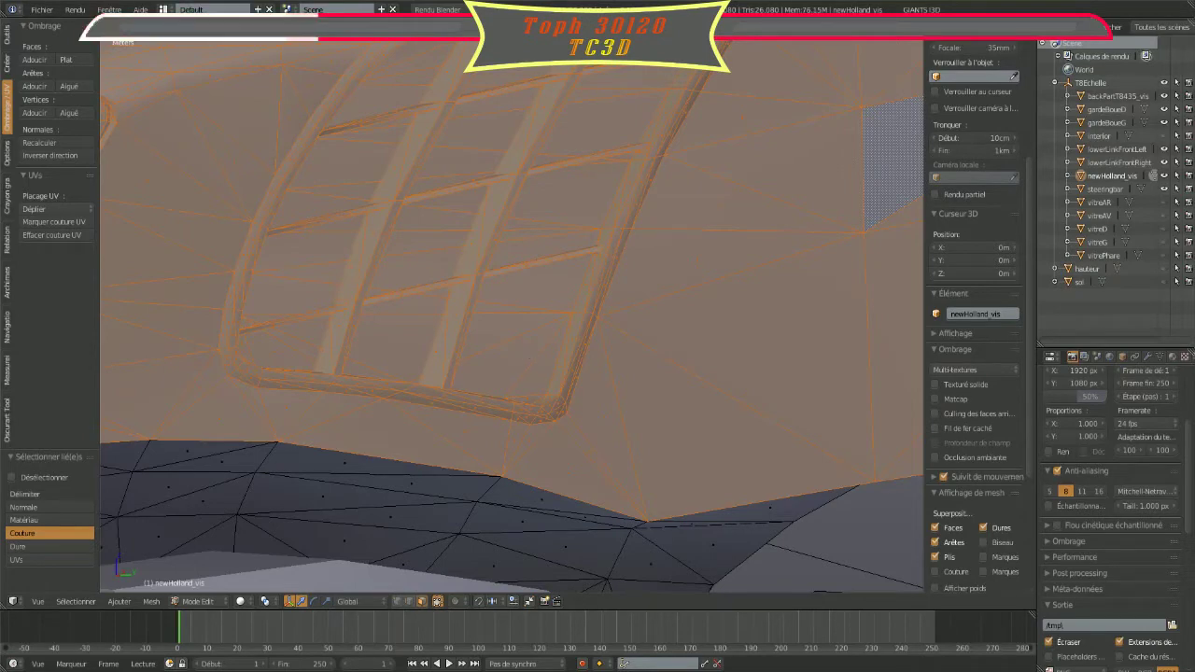
{"action": "scroll", "coordinate": [483, 272], "scroll_direction": "down", "scroll_amount": 6}
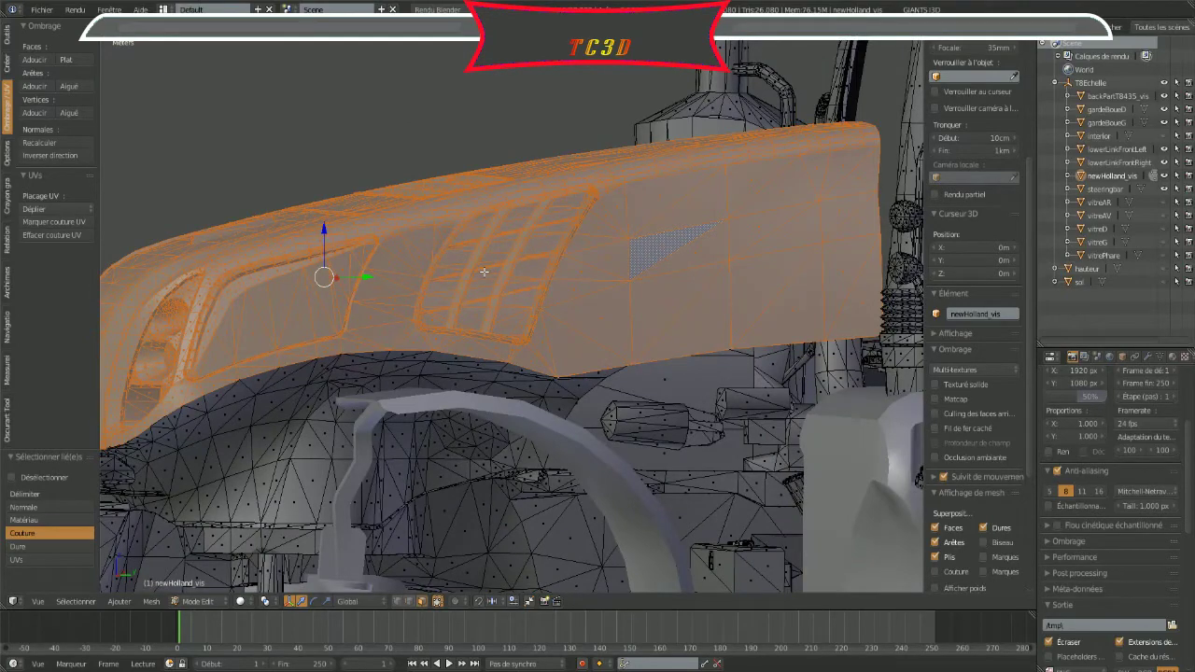
{"action": "key", "text": "g"}
{"action": "key", "text": "z"}
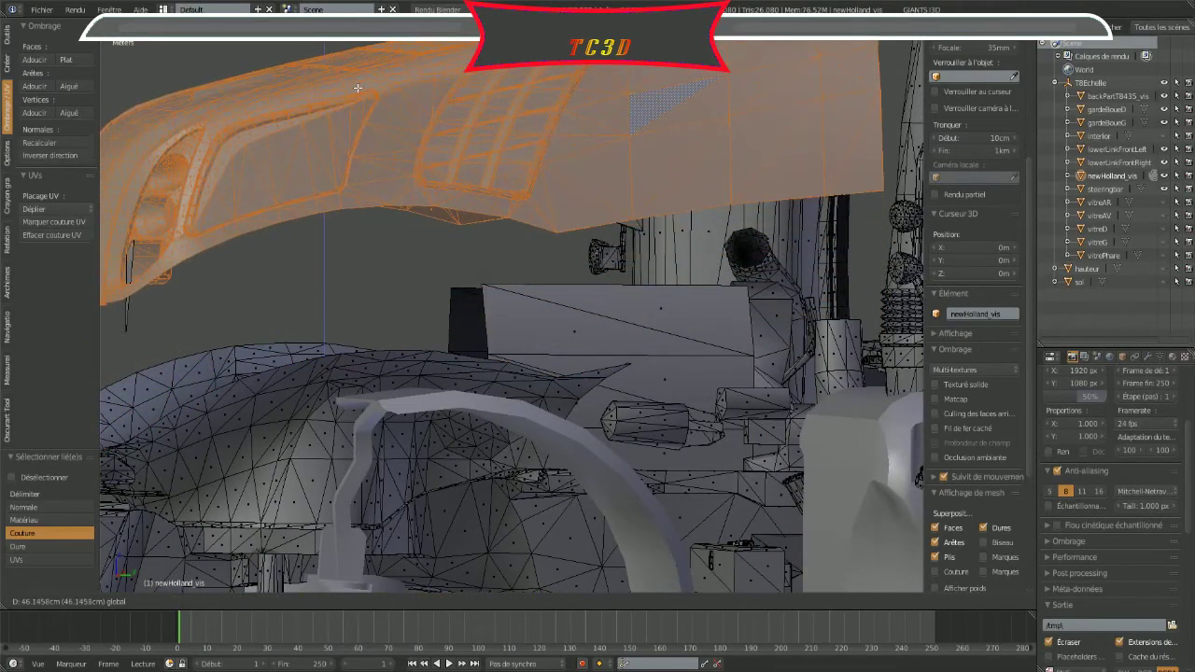
{"action": "scroll", "coordinate": [358, 98], "scroll_direction": "down", "scroll_amount": 3}
{"action": "scroll", "coordinate": [441, 204], "scroll_direction": "up", "scroll_amount": 4}
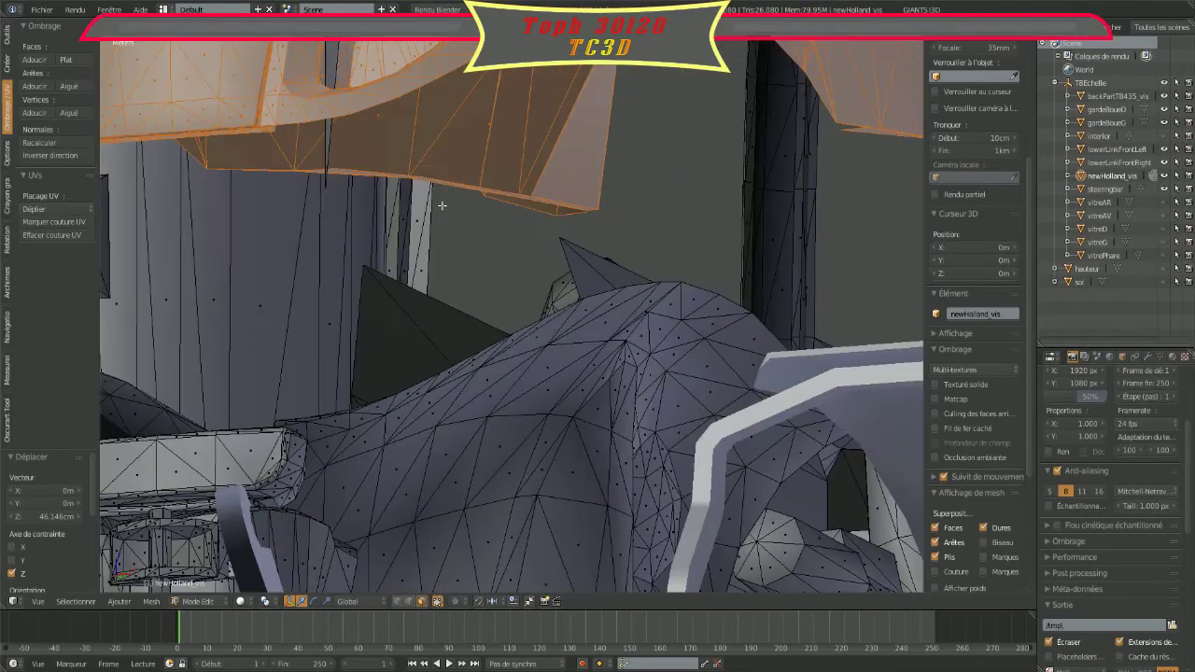
{"action": "scroll", "coordinate": [442, 204], "scroll_direction": "up", "scroll_amount": 1}
{"action": "mouse_move", "coordinate": [416, 160]}
{"action": "middle_mouse_down"}
{"action": "mouse_move", "coordinate": [609, 476]}
{"action": "mouse_move", "coordinate": [554, 336]}
{"action": "mouse_move", "coordinate": [534, 318]}
{"action": "mouse_move", "coordinate": [544, 320]}
{"action": "middle_mouse_up"}
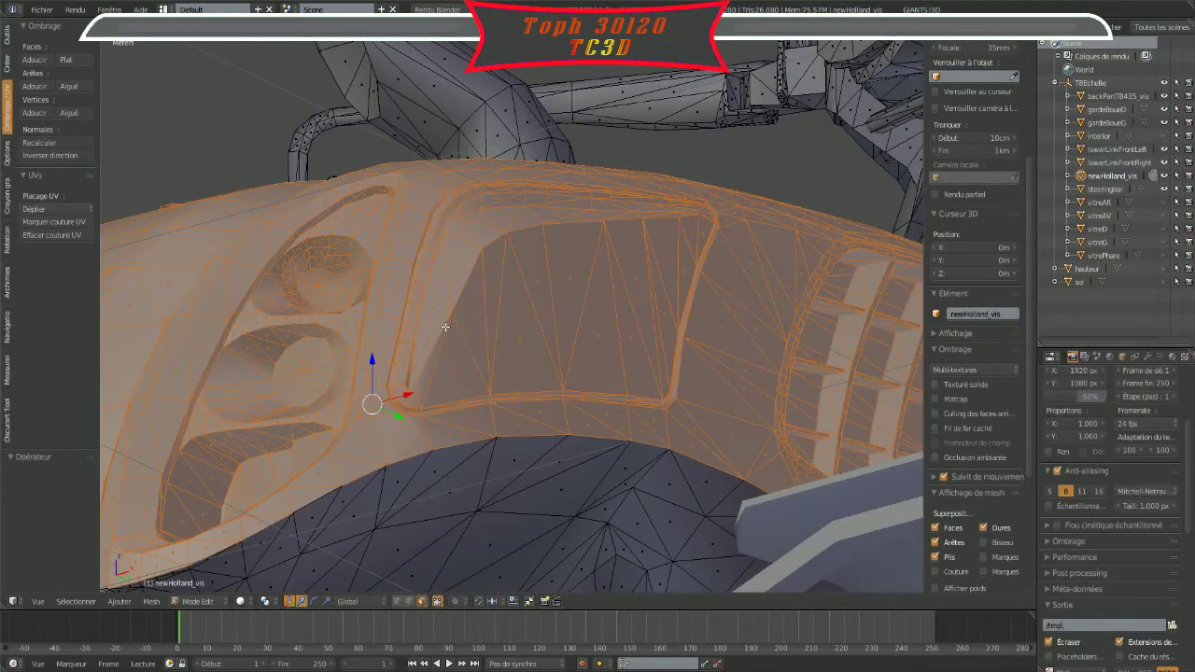
{"action": "middle_click_drag", "start_coordinate": [445, 326], "coordinate": [373, 320]}
{"action": "scroll", "coordinate": [349, 389], "scroll_direction": "up", "scroll_amount": 2}
{"action": "scroll", "coordinate": [347, 380], "scroll_direction": "up", "scroll_amount": 2}
{"action": "mouse_move", "coordinate": [347, 380]}
{"action": "middle_mouse_down"}
{"action": "mouse_move", "coordinate": [684, 146]}
{"action": "mouse_move", "coordinate": [533, 195]}
{"action": "middle_mouse_up"}
{"action": "scroll", "coordinate": [539, 206], "scroll_direction": "down", "scroll_amount": 2}
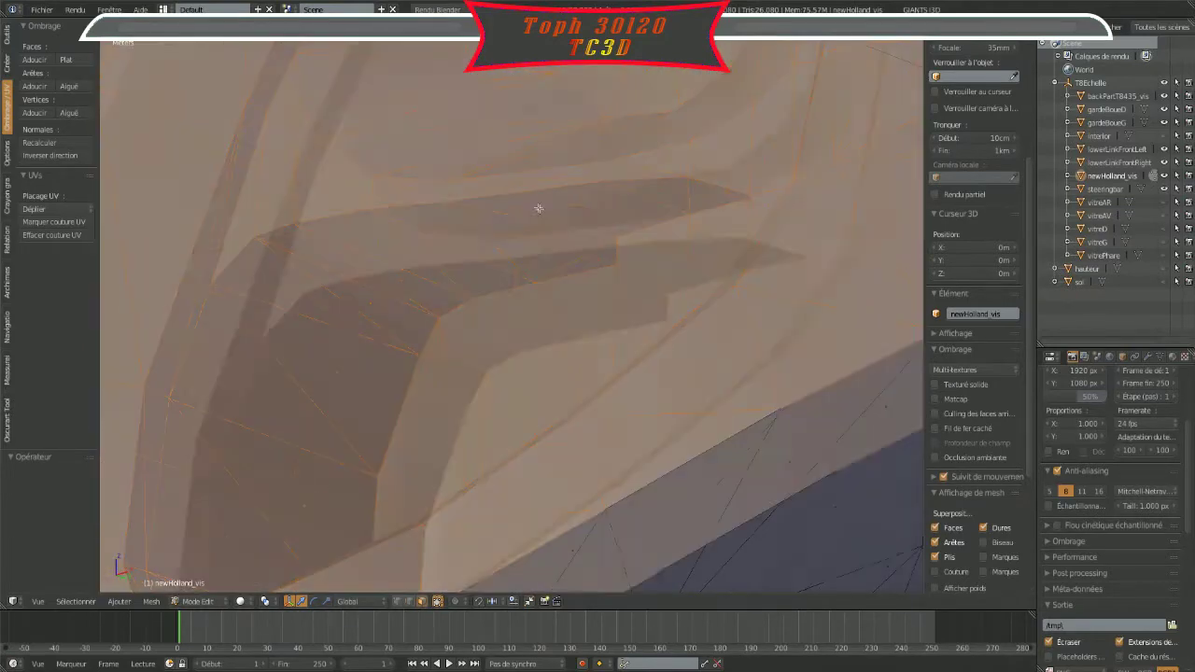
{"action": "mouse_move", "coordinate": [381, 267]}
{"action": "middle_mouse_down"}
{"action": "mouse_move", "coordinate": [632, 152]}
{"action": "mouse_move", "coordinate": [445, 286]}
{"action": "middle_mouse_up"}
{"action": "scroll", "coordinate": [517, 312], "scroll_direction": "up", "scroll_amount": 3}
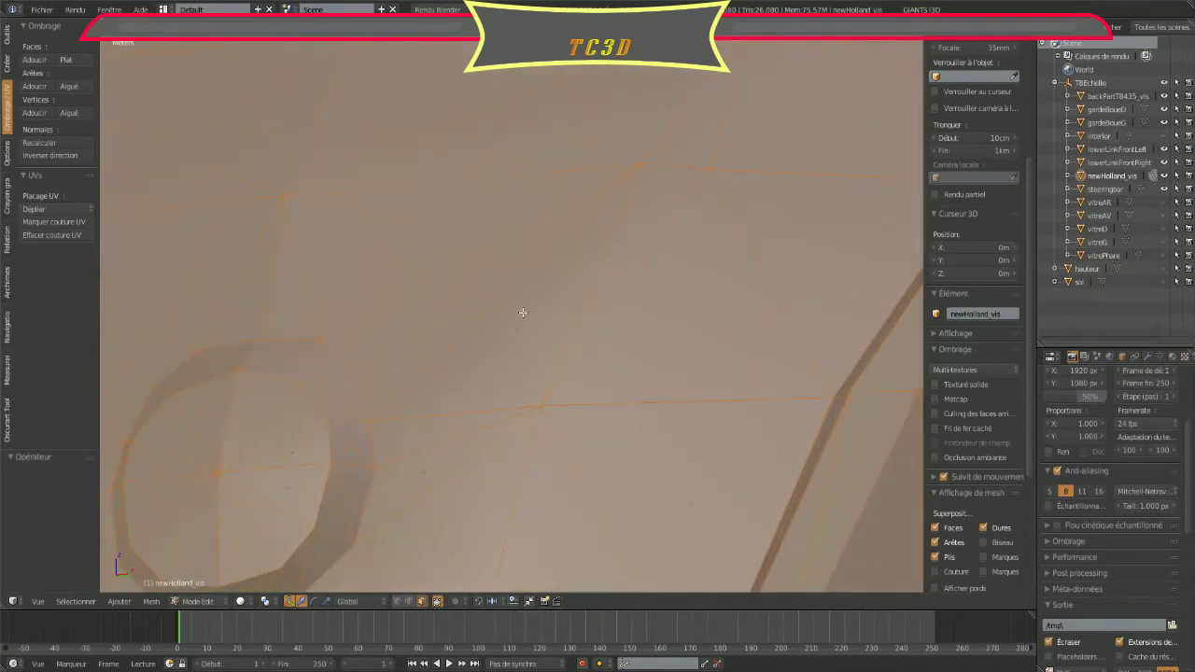
{"action": "mouse_move", "coordinate": [523, 314]}
{"action": "middle_mouse_down"}
{"action": "mouse_move", "coordinate": [658, 297]}
{"action": "mouse_move", "coordinate": [411, 508]}
{"action": "mouse_move", "coordinate": [302, 106]}
{"action": "middle_mouse_up"}
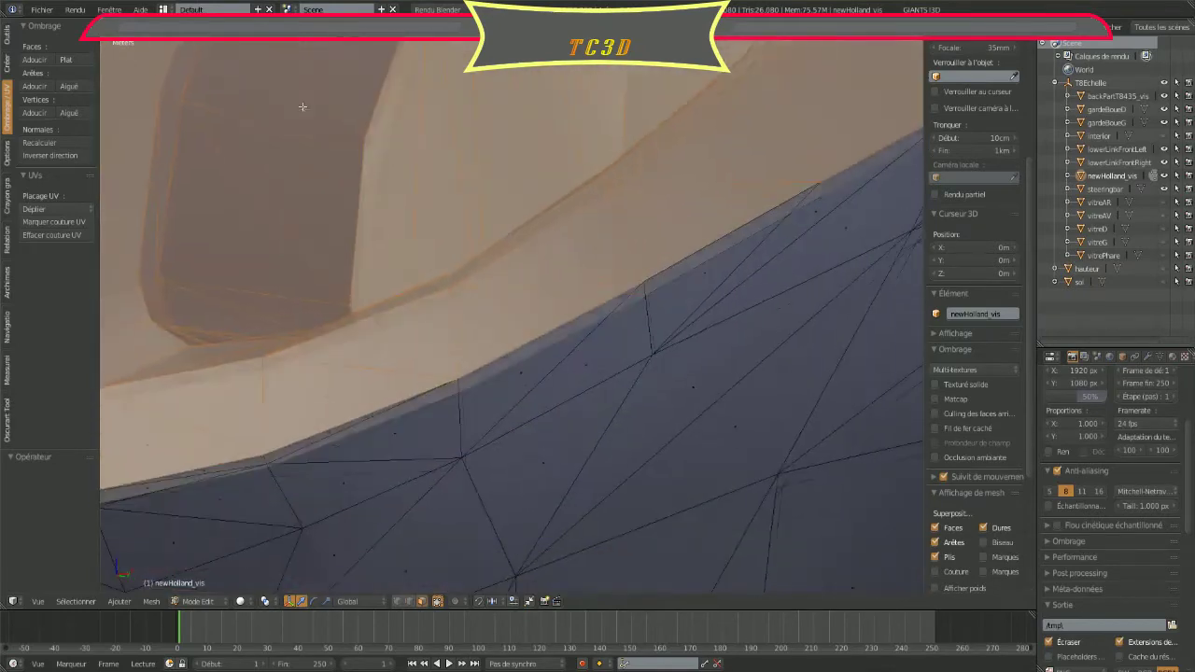
{"action": "scroll", "coordinate": [346, 157], "scroll_direction": "up", "scroll_amount": 3}
{"action": "scroll", "coordinate": [346, 158], "scroll_direction": "down", "scroll_amount": 3}
{"action": "mouse_move", "coordinate": [701, 221]}
{"action": "middle_mouse_down"}
{"action": "mouse_move", "coordinate": [683, 333]}
{"action": "mouse_move", "coordinate": [378, 165]}
{"action": "mouse_move", "coordinate": [348, 205]}
{"action": "middle_mouse_up"}
{"action": "scroll", "coordinate": [378, 166], "scroll_direction": "up", "scroll_amount": 2}
{"action": "scroll", "coordinate": [472, 256], "scroll_direction": "up", "scroll_amount": 2}
{"action": "scroll", "coordinate": [471, 256], "scroll_direction": "up", "scroll_amount": 1}
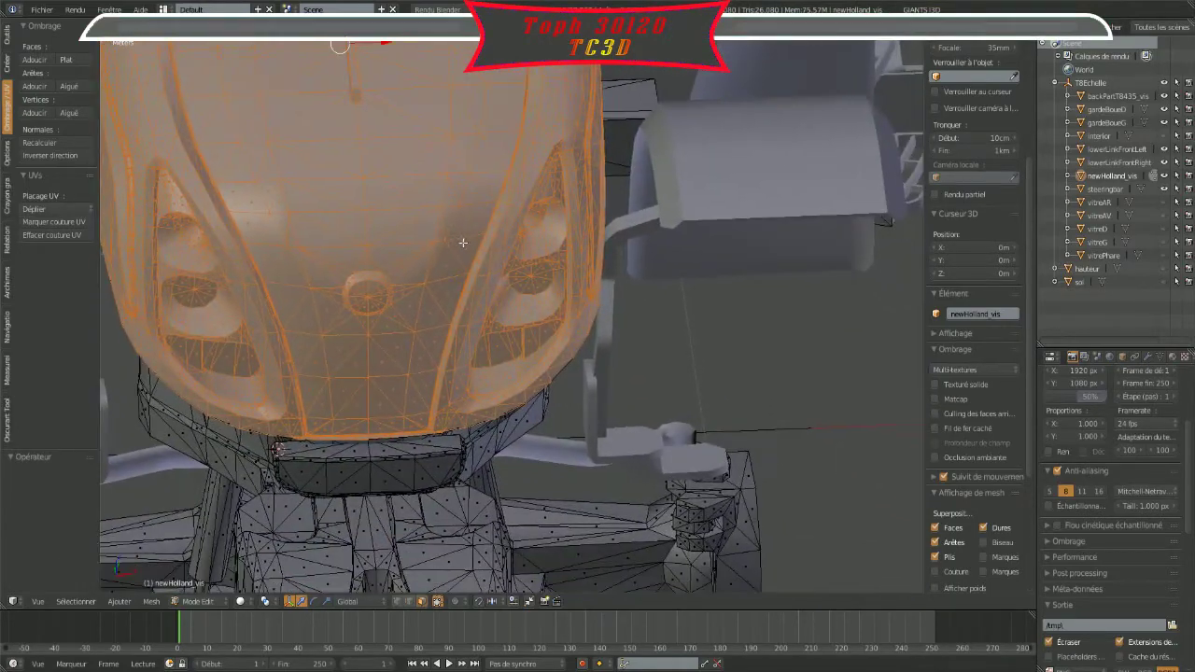
{"action": "scroll", "coordinate": [462, 374], "scroll_direction": "up", "scroll_amount": 3}
{"action": "middle_click_drag", "start_coordinate": [445, 418], "coordinate": [568, 305]}
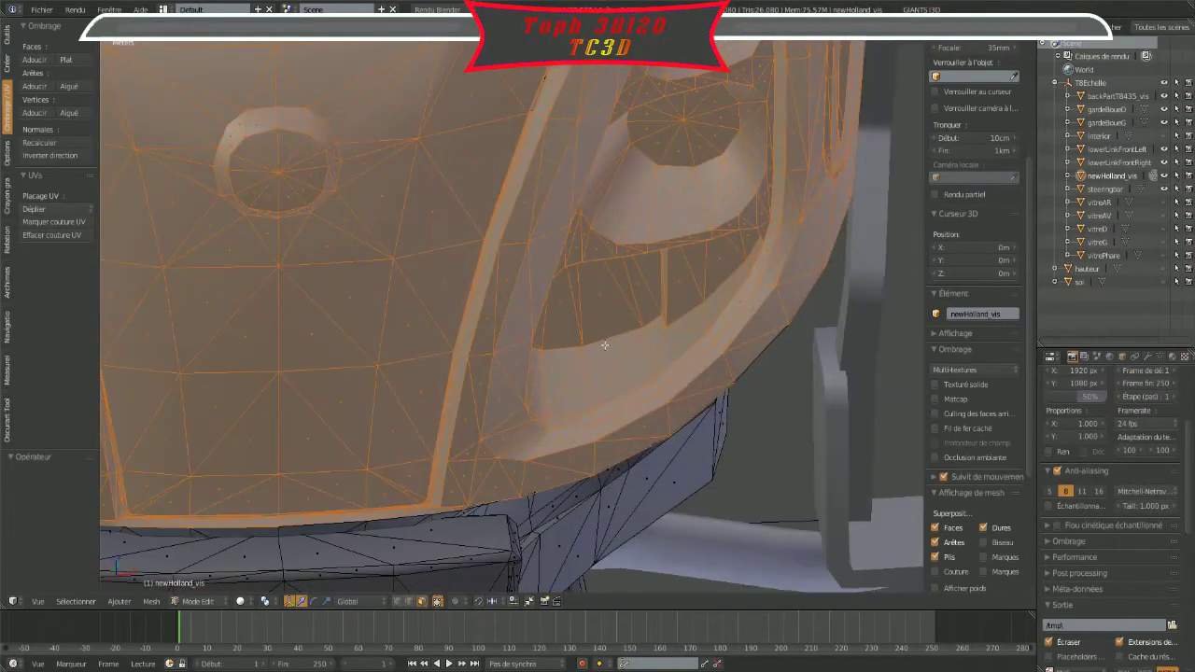
{"action": "scroll", "coordinate": [605, 345], "scroll_direction": "down", "scroll_amount": 3, "text": "ctrl"}
{"action": "scroll", "coordinate": [608, 326], "scroll_direction": "down", "scroll_amount": 2, "text": "ctrl"}
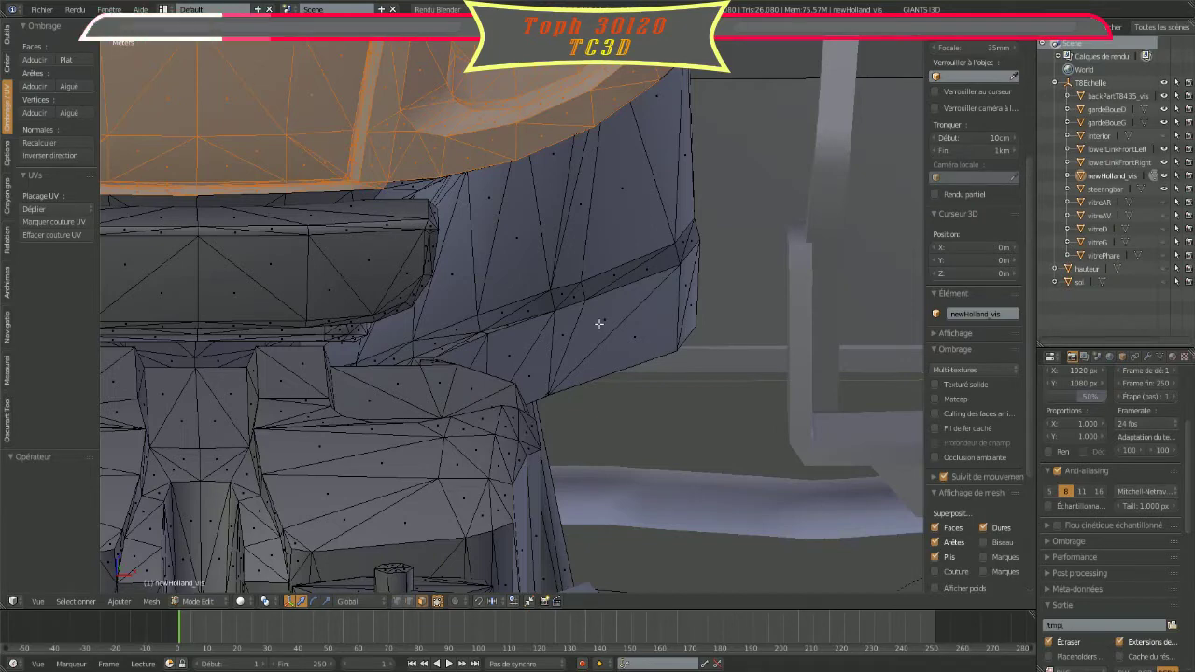
{"action": "scroll", "coordinate": [599, 323], "scroll_direction": "up", "scroll_amount": 2}
{"action": "scroll", "coordinate": [600, 323], "scroll_direction": "up", "scroll_amount": 2}
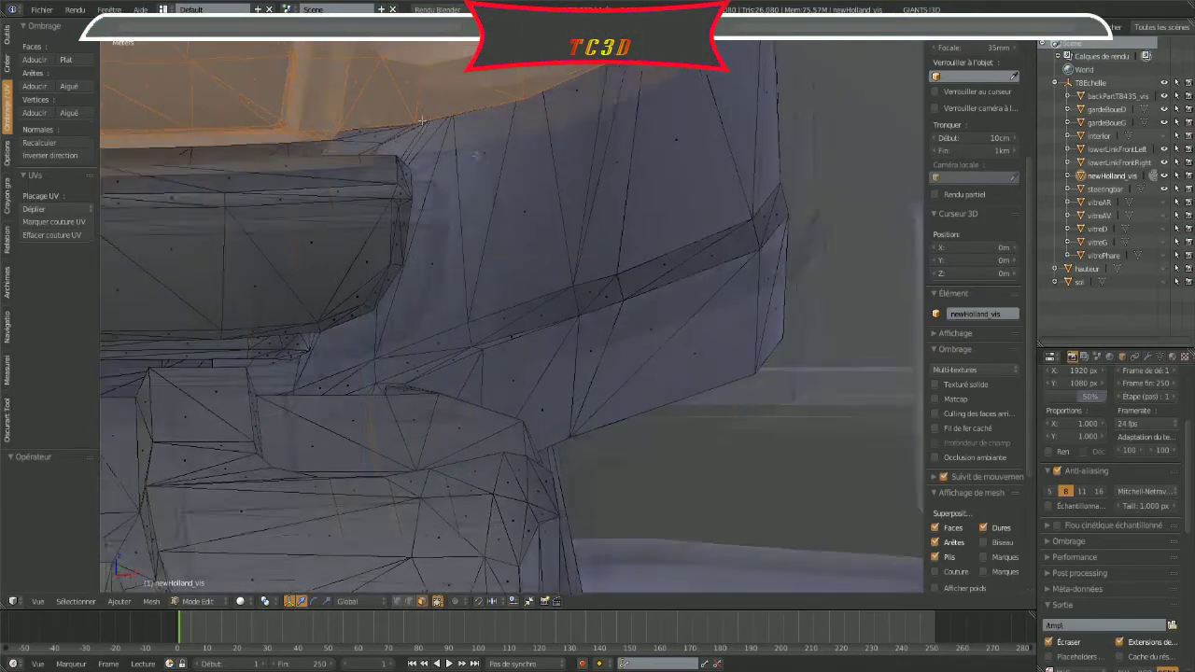
{"action": "scroll", "coordinate": [373, 402], "scroll_direction": "up", "scroll_amount": 3}
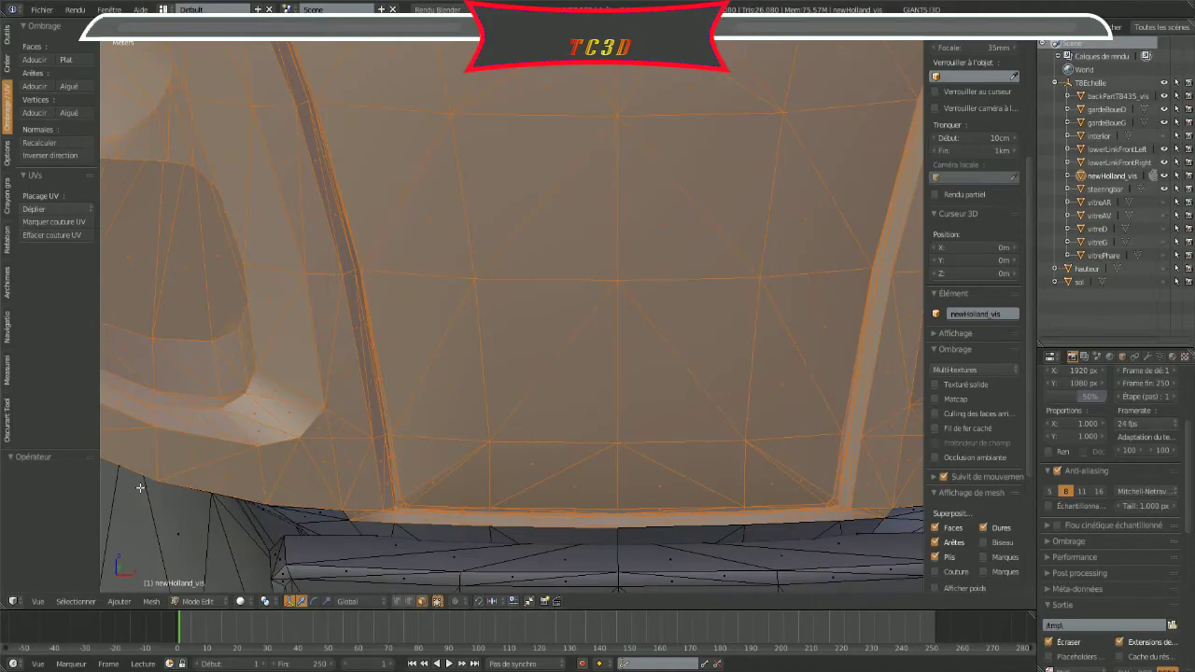
{"action": "scroll", "coordinate": [641, 382], "scroll_direction": "up", "scroll_amount": 2}
{"action": "scroll", "coordinate": [632, 382], "scroll_direction": "up", "scroll_amount": 2}
{"action": "scroll", "coordinate": [648, 368], "scroll_direction": "up", "scroll_amount": 2}
{"action": "scroll", "coordinate": [680, 357], "scroll_direction": "up", "scroll_amount": 2}
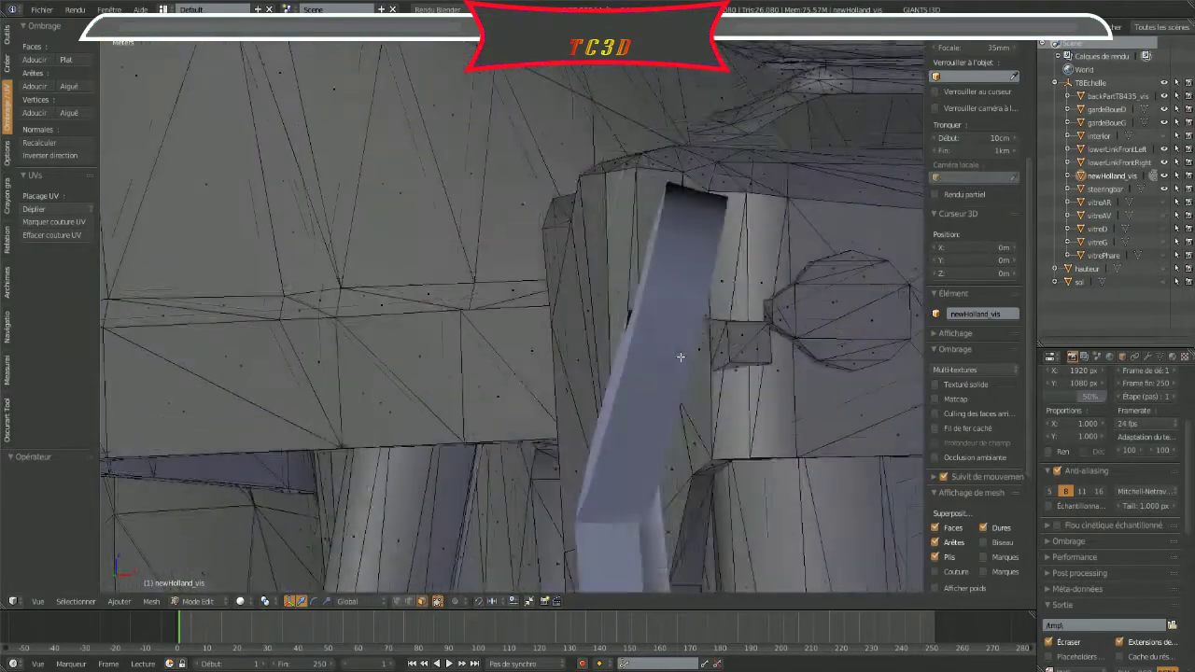
{"action": "scroll", "coordinate": [681, 357], "scroll_direction": "up", "scroll_amount": 2}
{"action": "scroll", "coordinate": [683, 360], "scroll_direction": "up", "scroll_amount": 2}
{"action": "scroll", "coordinate": [683, 362], "scroll_direction": "up", "scroll_amount": 1}
{"action": "scroll", "coordinate": [682, 368], "scroll_direction": "up", "scroll_amount": 2}
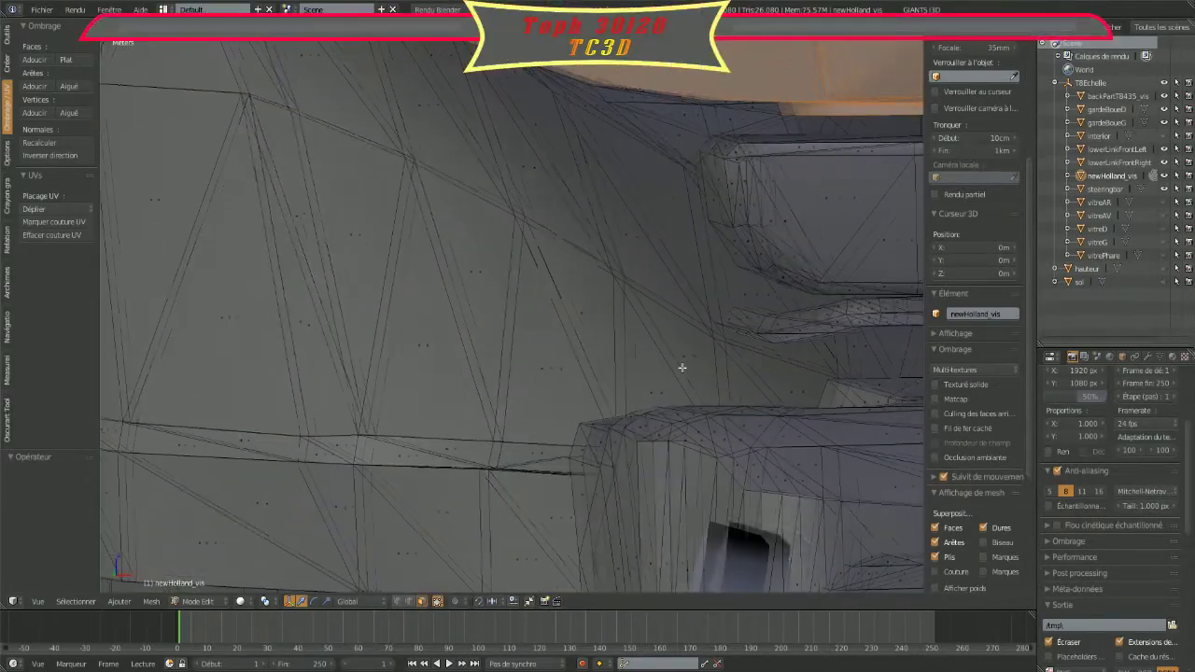
{"action": "scroll", "coordinate": [681, 367], "scroll_direction": "down", "scroll_amount": 2}
{"action": "scroll", "coordinate": [675, 365], "scroll_direction": "down", "scroll_amount": 2}
{"action": "scroll", "coordinate": [654, 373], "scroll_direction": "down", "scroll_amount": 2}
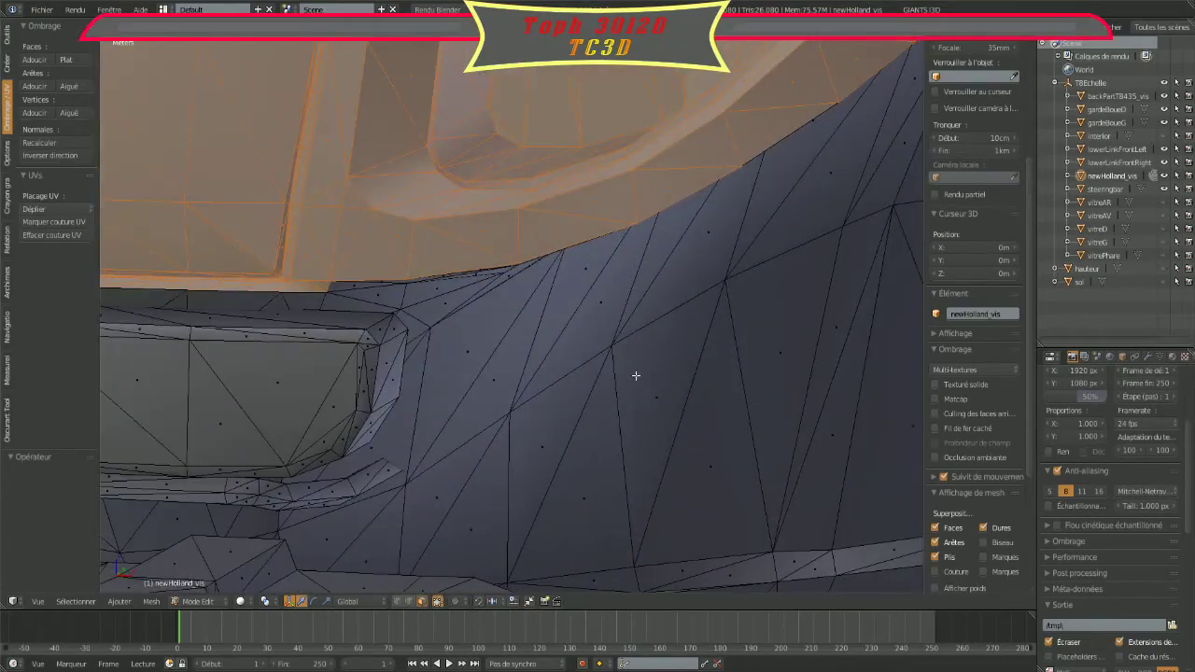
{"action": "scroll", "coordinate": [636, 376], "scroll_direction": "up", "scroll_amount": 1}
{"action": "scroll", "coordinate": [613, 350], "scroll_direction": "up", "scroll_amount": 2}
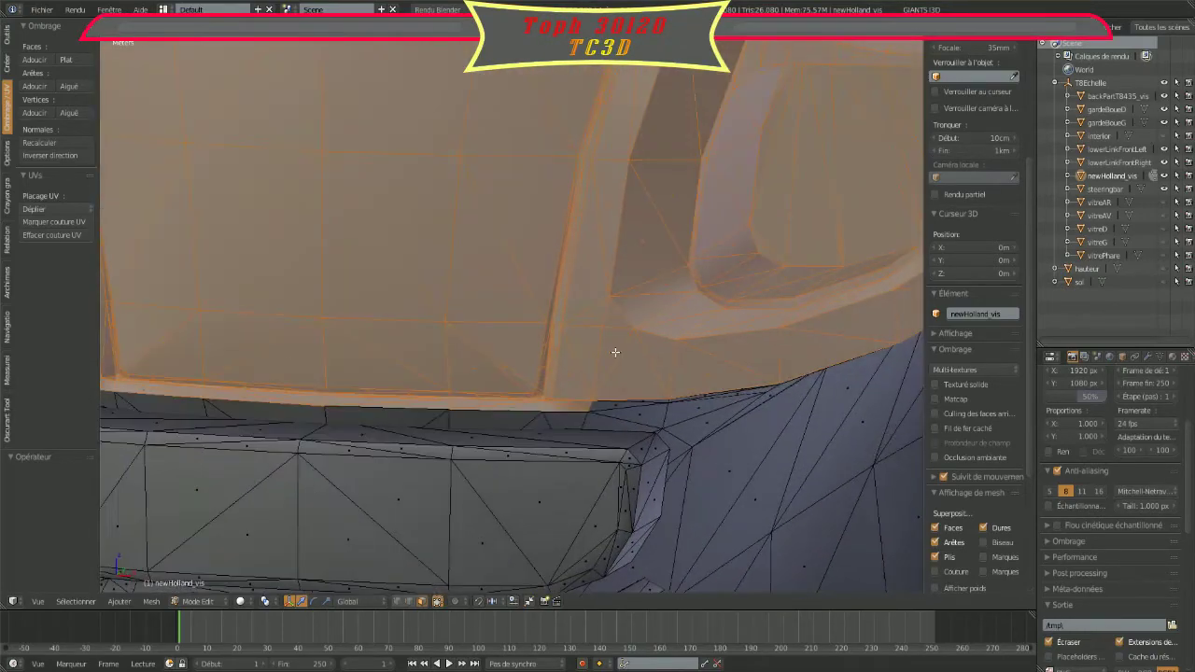
{"action": "scroll", "coordinate": [560, 346], "scroll_direction": "up", "scroll_amount": 2}
{"action": "scroll", "coordinate": [576, 352], "scroll_direction": "up", "scroll_amount": 2}
{"action": "scroll", "coordinate": [576, 352], "scroll_direction": "up", "scroll_amount": 2}
{"action": "scroll", "coordinate": [551, 355], "scroll_direction": "up", "scroll_amount": 2}
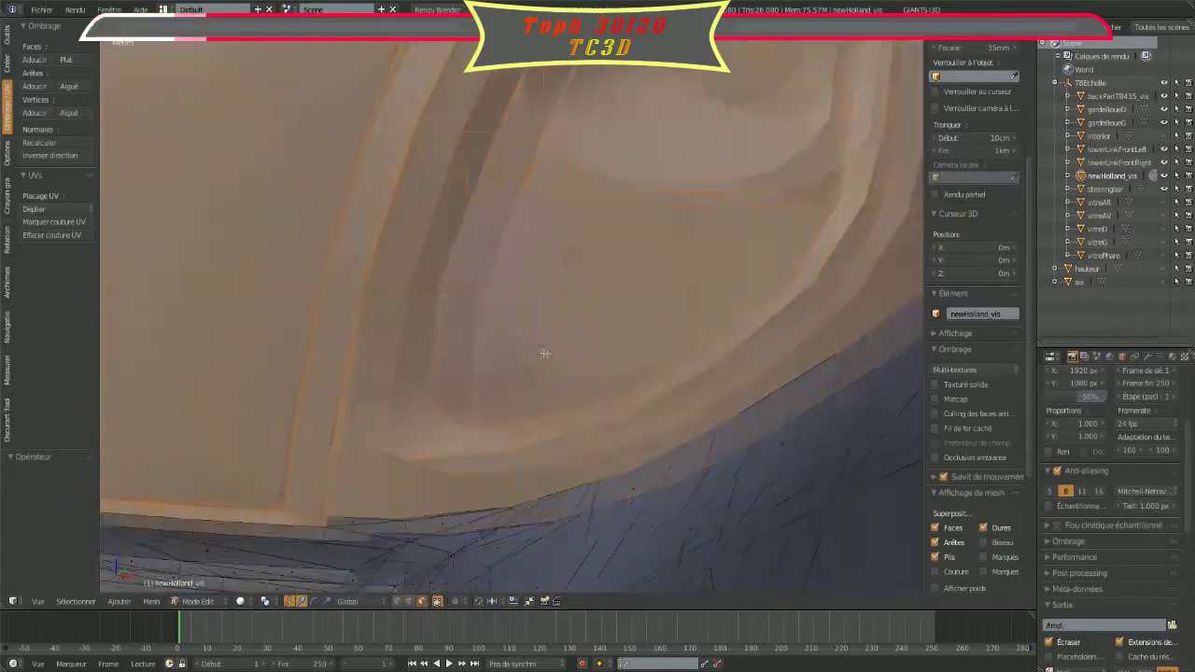
{"action": "scroll", "coordinate": [538, 353], "scroll_direction": "up", "scroll_amount": 2}
{"action": "scroll", "coordinate": [538, 352], "scroll_direction": "up", "scroll_amount": 2}
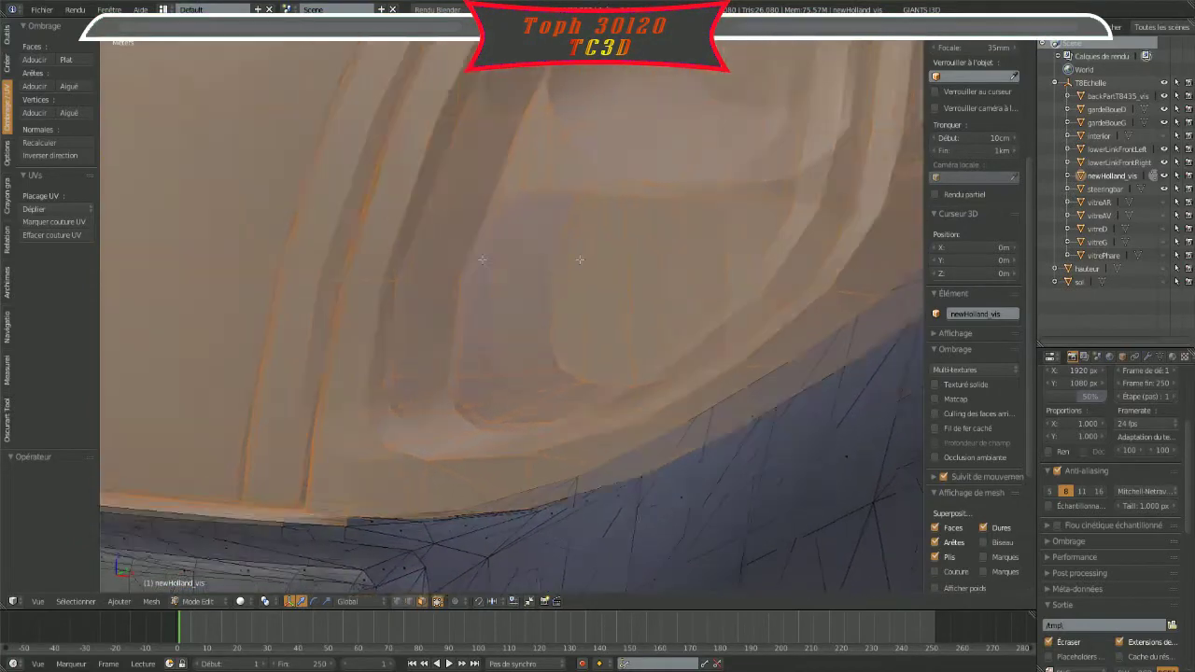
{"action": "scroll", "coordinate": [551, 373], "scroll_direction": "up", "scroll_amount": 2}
{"action": "scroll", "coordinate": [567, 395], "scroll_direction": "up", "scroll_amount": 2}
{"action": "scroll", "coordinate": [464, 544], "scroll_direction": "up", "scroll_amount": 2}
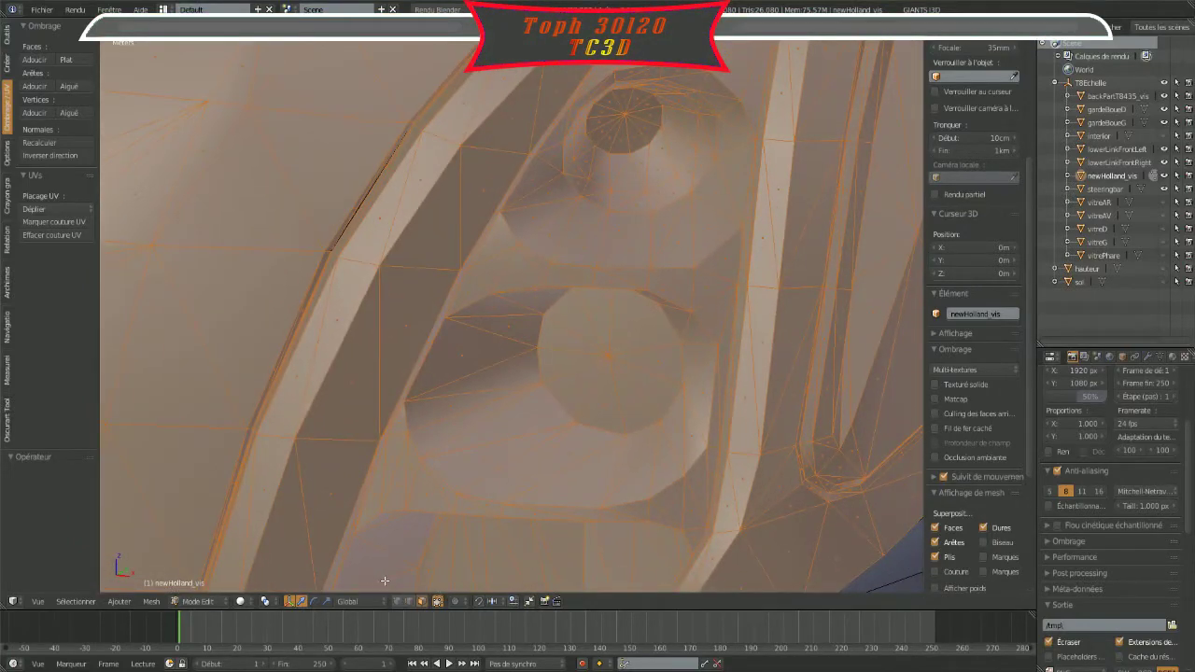
{"action": "scroll", "coordinate": [392, 448], "scroll_direction": "up", "scroll_amount": 2}
{"action": "scroll", "coordinate": [394, 374], "scroll_direction": "up", "scroll_amount": 2}
{"action": "scroll", "coordinate": [394, 374], "scroll_direction": "up", "scroll_amount": 2}
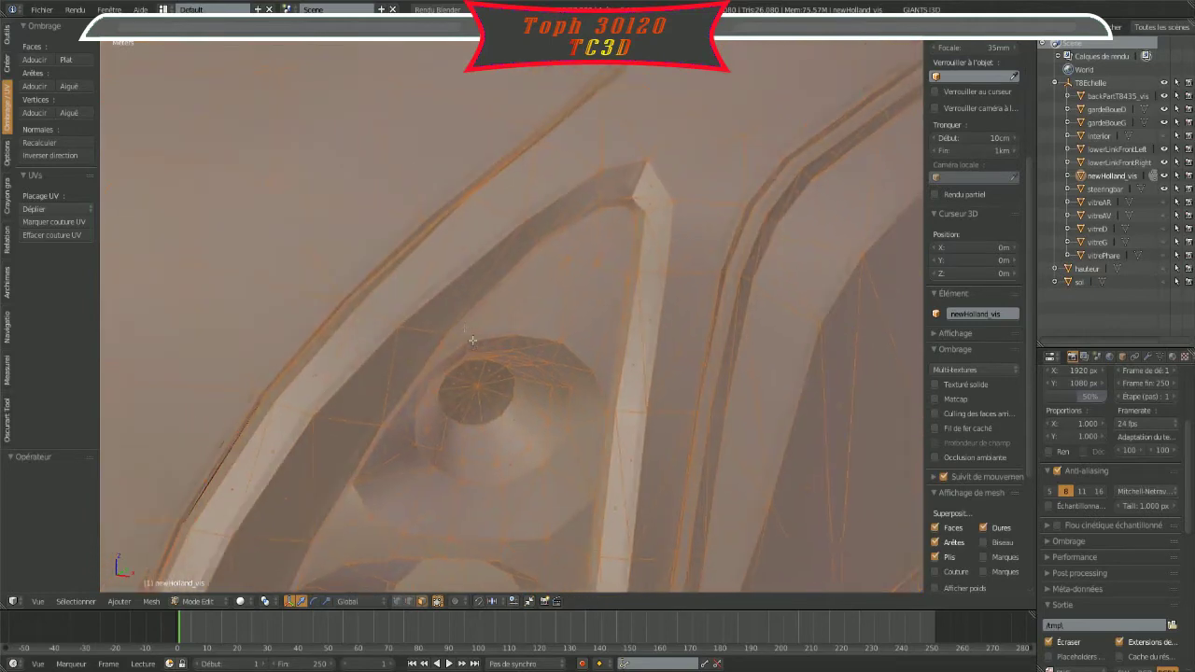
{"action": "scroll", "coordinate": [420, 392], "scroll_direction": "up", "scroll_amount": 2}
{"action": "scroll", "coordinate": [457, 409], "scroll_direction": "up", "scroll_amount": 2}
Step: Orbit around the headlight interior and the selected hood to inspect the unselected body
{"action": "mouse_move", "coordinate": [461, 412]}
{"action": "middle_mouse_down"}
{"action": "mouse_move", "coordinate": [486, 459]}
{"action": "mouse_move", "coordinate": [520, 464]}
{"action": "mouse_move", "coordinate": [339, 157]}
{"action": "mouse_move", "coordinate": [216, 80]}
{"action": "middle_mouse_up"}
{"action": "mouse_move", "coordinate": [404, 342]}
{"action": "middle_mouse_down"}
{"action": "mouse_move", "coordinate": [685, 358]}
{"action": "mouse_move", "coordinate": [616, 261]}
{"action": "middle_mouse_up"}
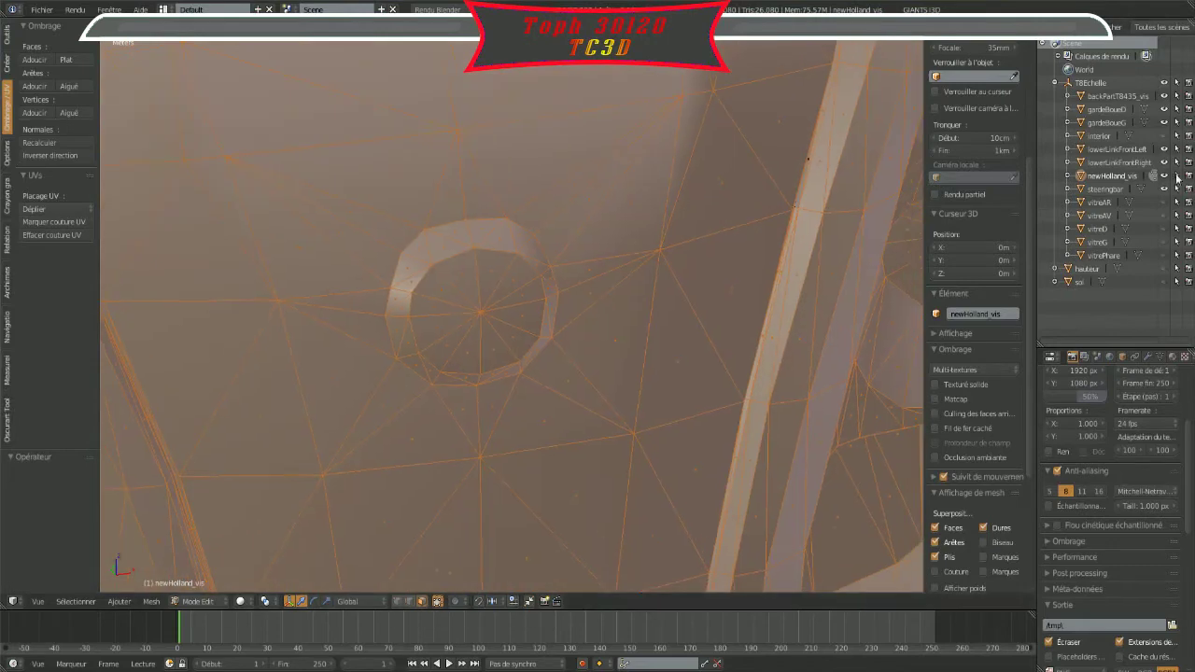
{"action": "mouse_move", "coordinate": [903, 300]}
{"action": "middle_mouse_down"}
{"action": "mouse_move", "coordinate": [488, 409]}
{"action": "mouse_move", "coordinate": [632, 206]}
{"action": "mouse_move", "coordinate": [560, 208]}
{"action": "mouse_move", "coordinate": [453, 538]}
{"action": "mouse_move", "coordinate": [547, 331]}
{"action": "mouse_move", "coordinate": [401, 133]}
{"action": "middle_mouse_up"}
{"action": "mouse_move", "coordinate": [447, 235]}
{"action": "middle_mouse_down"}
{"action": "mouse_move", "coordinate": [440, 221]}
{"action": "mouse_move", "coordinate": [439, 240]}
{"action": "mouse_move", "coordinate": [413, 256]}
{"action": "mouse_move", "coordinate": [640, 176]}
{"action": "mouse_move", "coordinate": [603, 218]}
{"action": "mouse_move", "coordinate": [635, 230]}
{"action": "mouse_move", "coordinate": [592, 197]}
{"action": "mouse_move", "coordinate": [629, 152]}
{"action": "mouse_move", "coordinate": [632, 171]}
{"action": "mouse_move", "coordinate": [525, 181]}
{"action": "middle_mouse_up"}
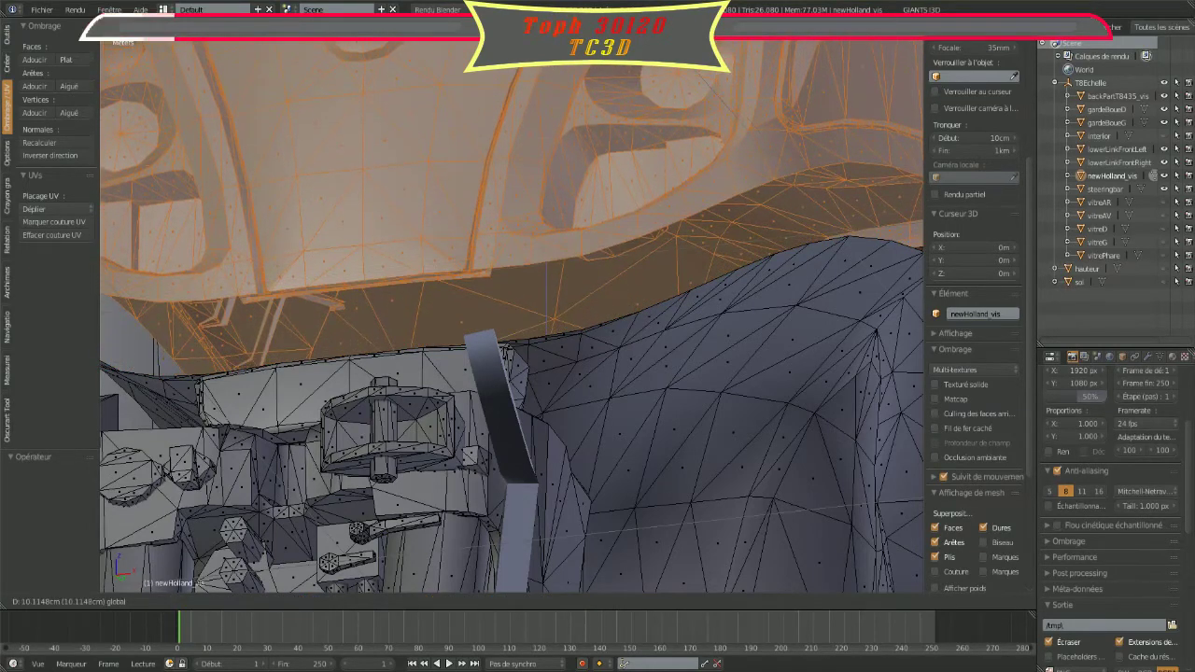
{"action": "mouse_move", "coordinate": [546, 105]}
{"action": "middle_mouse_down"}
{"action": "mouse_move", "coordinate": [565, 117]}
{"action": "mouse_move", "coordinate": [547, 133]}
{"action": "mouse_move", "coordinate": [535, 122]}
{"action": "mouse_move", "coordinate": [561, 84]}
{"action": "mouse_move", "coordinate": [664, 90]}
{"action": "mouse_move", "coordinate": [713, 133]}
{"action": "mouse_move", "coordinate": [769, 121]}
{"action": "mouse_move", "coordinate": [540, 119]}
{"action": "mouse_move", "coordinate": [487, 147]}
{"action": "mouse_move", "coordinate": [621, 171]}
{"action": "mouse_move", "coordinate": [511, 374]}
{"action": "middle_mouse_up"}
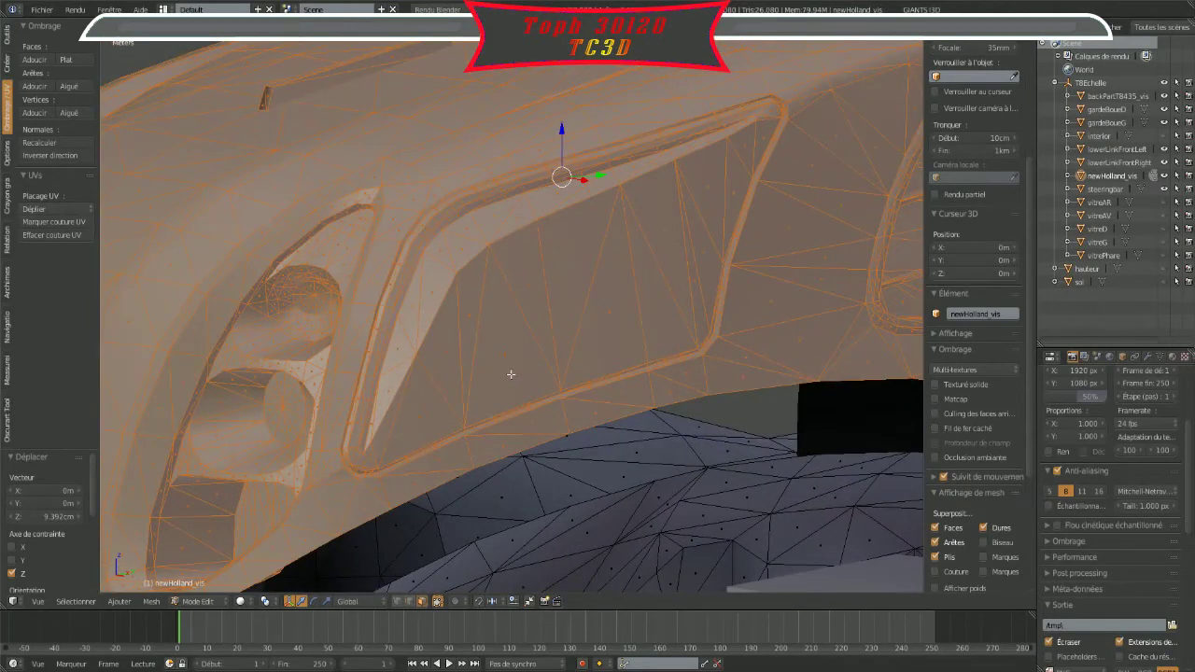
Step: Undo the trial lift and raise the hood shell 18.436 cm along Z
{"action": "key", "text": "KP_8"}
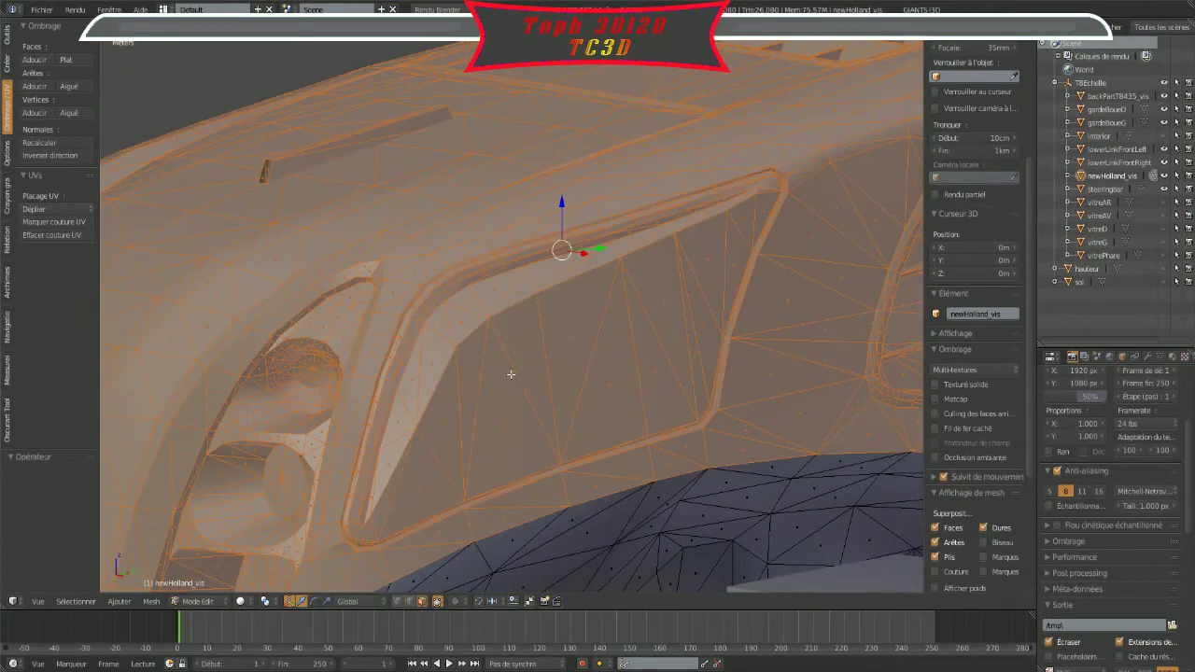
{"action": "key", "text": "g"}
{"action": "key", "text": "z"}
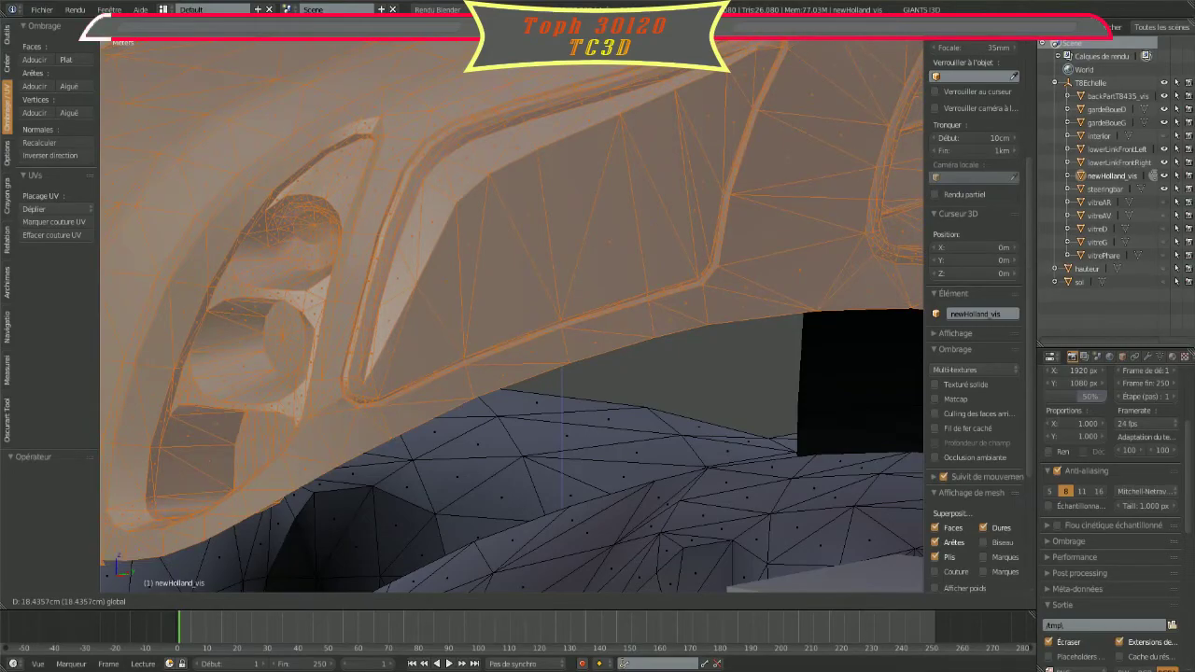
{"action": "key", "text": "Return"}
Step: Inspect the chassis faces under the raised hood, then undo to put it back
{"action": "mouse_move", "coordinate": [560, 280]}
{"action": "middle_mouse_down"}
{"action": "mouse_move", "coordinate": [479, 111]}
{"action": "mouse_move", "coordinate": [374, 159]}
{"action": "middle_mouse_up"}
{"action": "scroll", "coordinate": [272, 213], "scroll_direction": "up", "scroll_amount": 5}
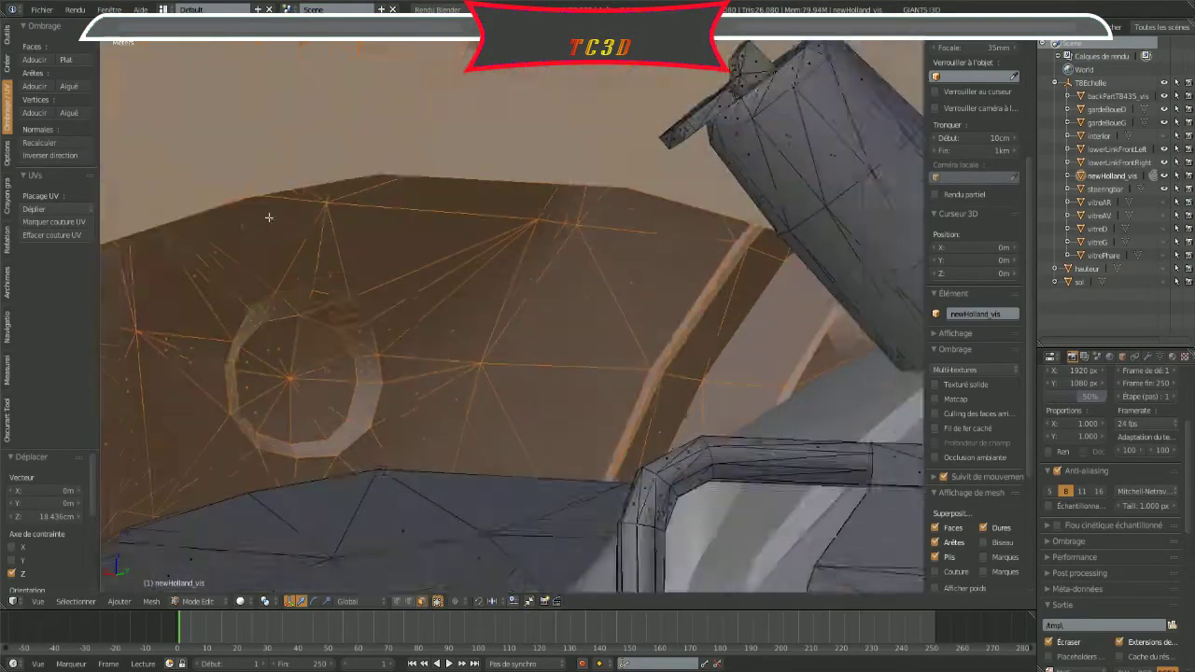
{"action": "scroll", "coordinate": [285, 194], "scroll_direction": "down", "scroll_amount": 2}
{"action": "mouse_move", "coordinate": [285, 192]}
{"action": "middle_mouse_down"}
{"action": "mouse_move", "coordinate": [913, 100]}
{"action": "mouse_move", "coordinate": [579, 218]}
{"action": "mouse_move", "coordinate": [663, 207]}
{"action": "mouse_move", "coordinate": [597, 232]}
{"action": "mouse_move", "coordinate": [563, 221]}
{"action": "mouse_move", "coordinate": [667, 267]}
{"action": "mouse_move", "coordinate": [707, 267]}
{"action": "mouse_move", "coordinate": [629, 270]}
{"action": "mouse_move", "coordinate": [622, 220]}
{"action": "mouse_move", "coordinate": [662, 200]}
{"action": "mouse_move", "coordinate": [800, 203]}
{"action": "mouse_move", "coordinate": [435, 239]}
{"action": "middle_mouse_up"}
{"action": "scroll", "coordinate": [464, 171], "scroll_direction": "down", "scroll_amount": 2}
{"action": "scroll", "coordinate": [485, 252], "scroll_direction": "up", "scroll_amount": 3}
{"action": "scroll", "coordinate": [537, 264], "scroll_direction": "up", "scroll_amount": 3}
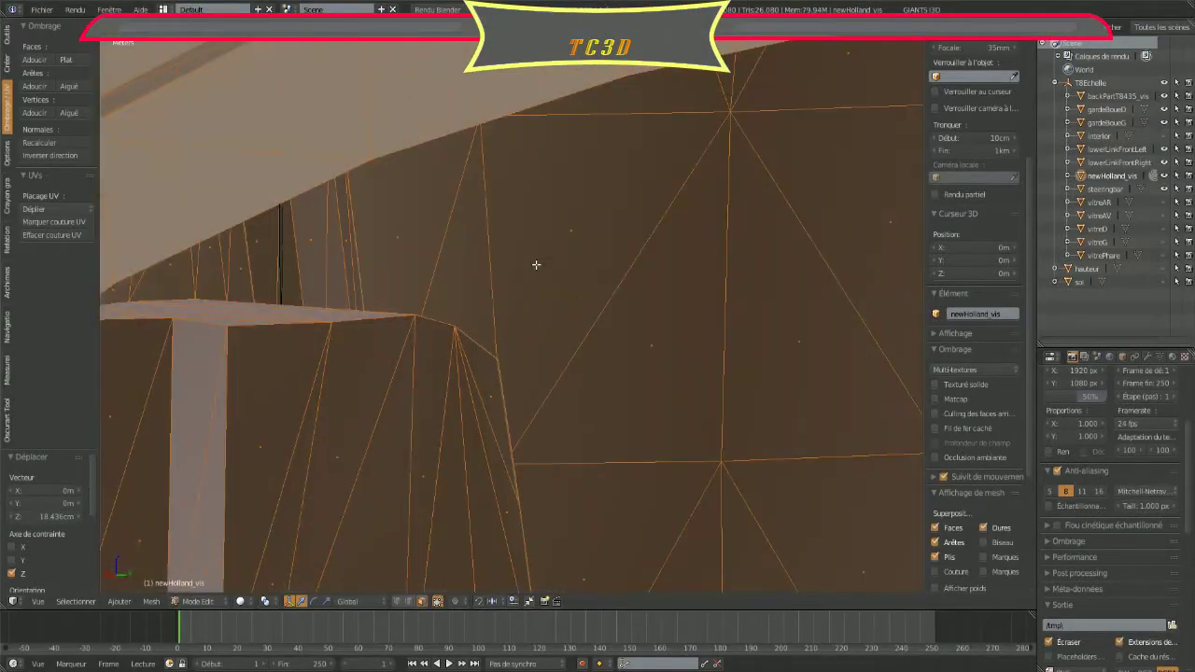
{"action": "scroll", "coordinate": [551, 255], "scroll_direction": "up", "scroll_amount": 2}
{"action": "scroll", "coordinate": [567, 248], "scroll_direction": "up", "scroll_amount": 2}
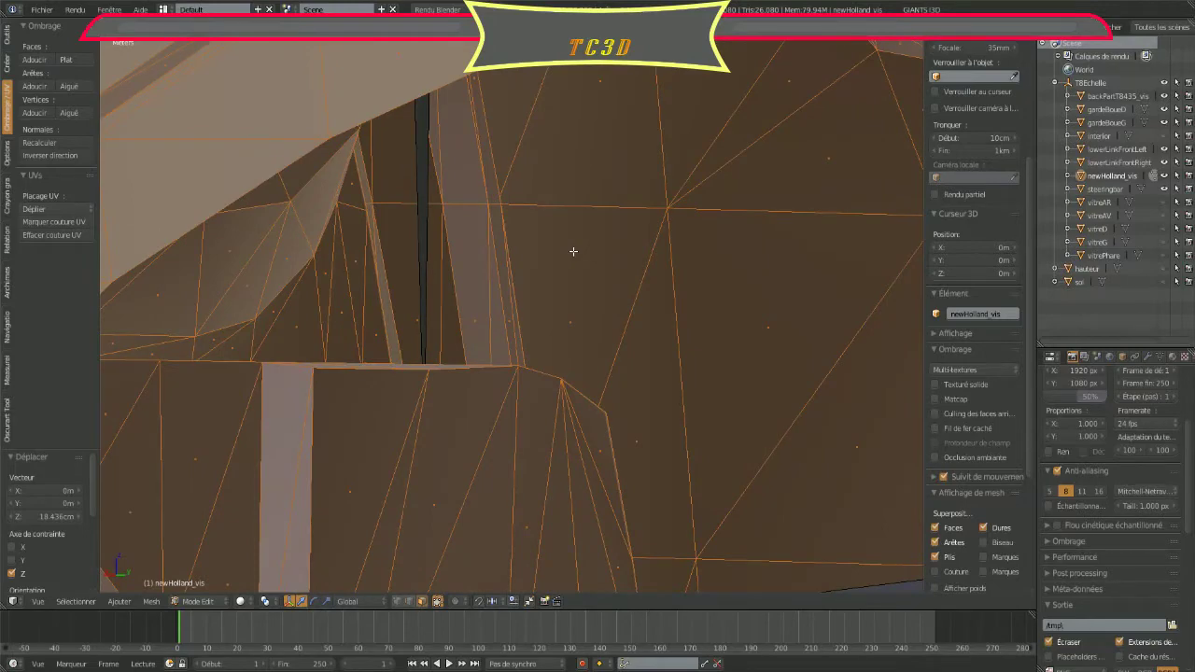
{"action": "mouse_move", "coordinate": [573, 251]}
{"action": "middle_mouse_down"}
{"action": "mouse_move", "coordinate": [536, 155]}
{"action": "mouse_move", "coordinate": [638, 160]}
{"action": "middle_mouse_up"}
{"action": "scroll", "coordinate": [637, 161], "scroll_direction": "down", "scroll_amount": 5}
{"action": "scroll", "coordinate": [528, 274], "scroll_direction": "down", "scroll_amount": 3}
{"action": "key", "text": "ctrl+z"}
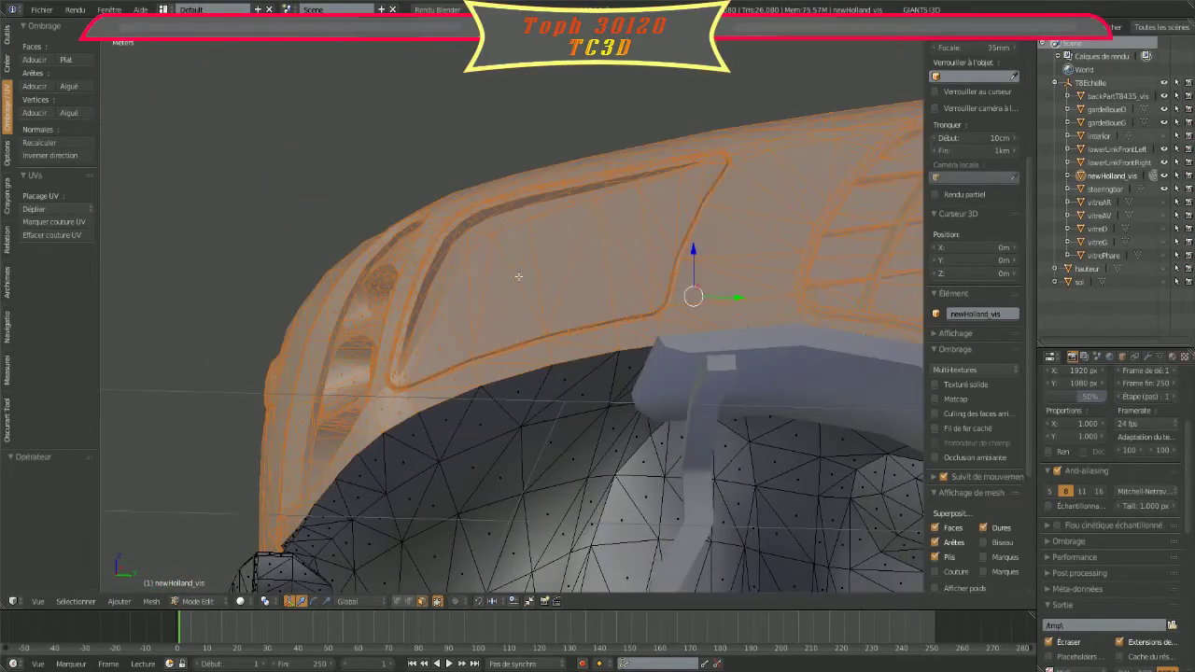
Step: Zoom in on the front headlight and the seam band beside it
{"action": "middle_click_drag", "start_coordinate": [518, 276], "coordinate": [467, 308]}
{"action": "scroll", "coordinate": [420, 327], "scroll_direction": "up", "scroll_amount": 2}
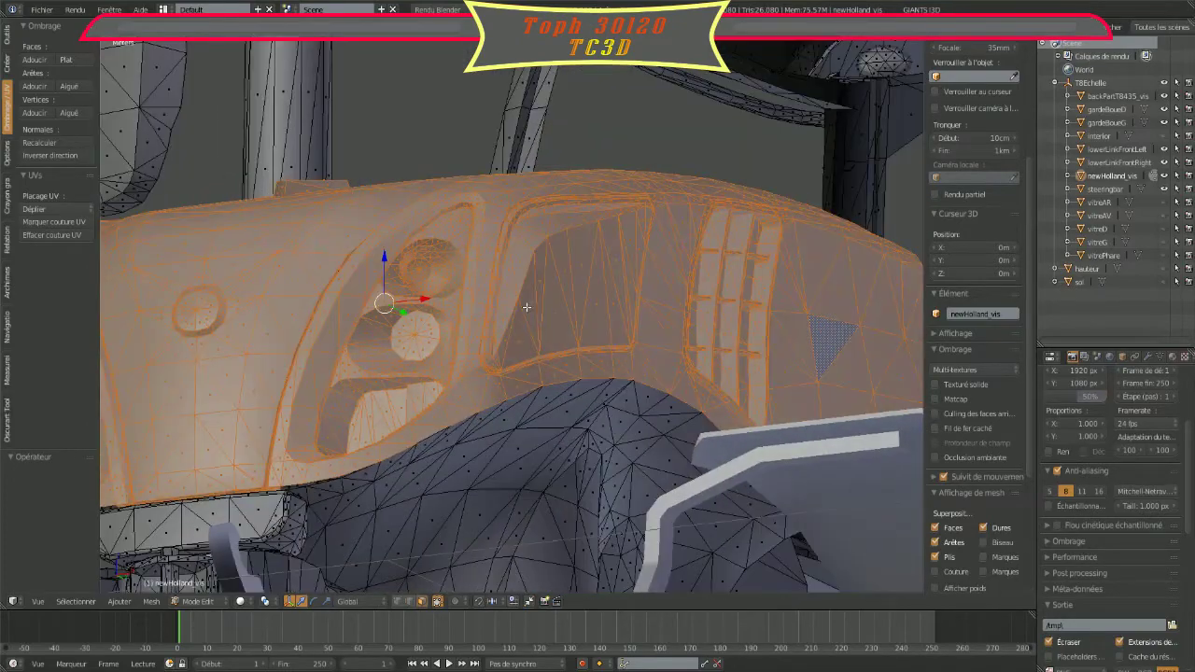
{"action": "scroll", "coordinate": [274, 362], "scroll_direction": "up", "scroll_amount": 4}
{"action": "scroll", "coordinate": [274, 361], "scroll_direction": "up", "scroll_amount": 3}
{"action": "mouse_move", "coordinate": [274, 362]}
{"action": "middle_mouse_down", "text": "shift"}
{"action": "mouse_move", "coordinate": [790, 356]}
{"action": "mouse_move", "coordinate": [813, 374]}
{"action": "middle_mouse_up", "text": "shift"}
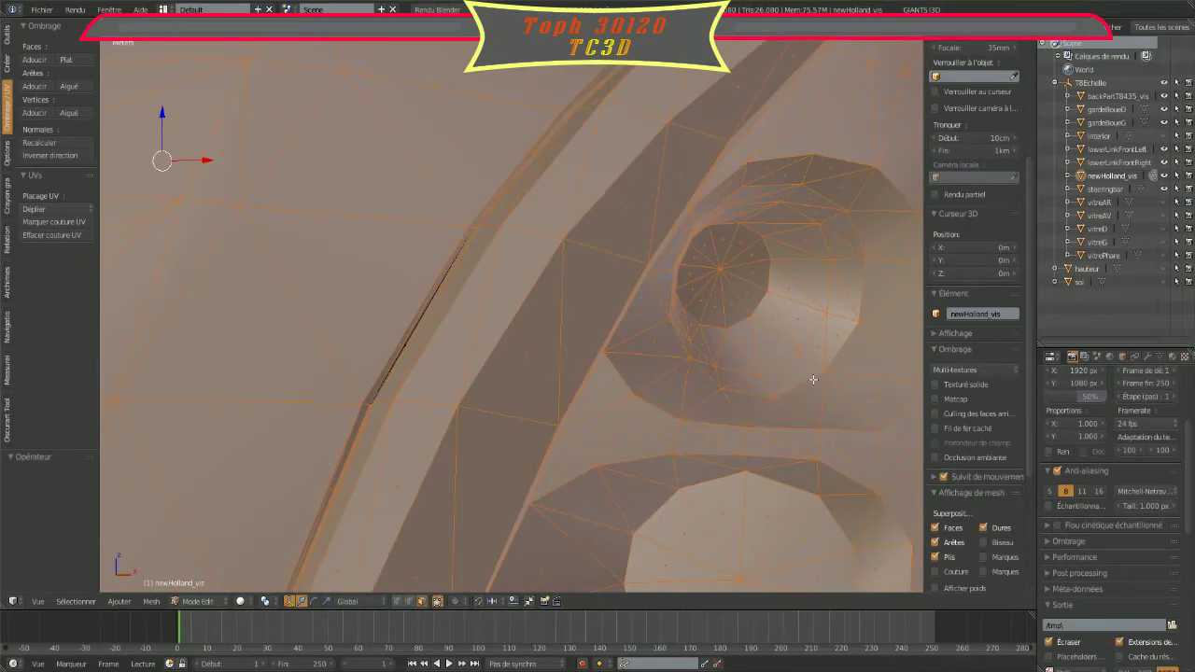
{"action": "scroll", "coordinate": [413, 258], "scroll_direction": "up", "scroll_amount": 3}
{"action": "scroll", "coordinate": [426, 255], "scroll_direction": "up", "scroll_amount": 2}
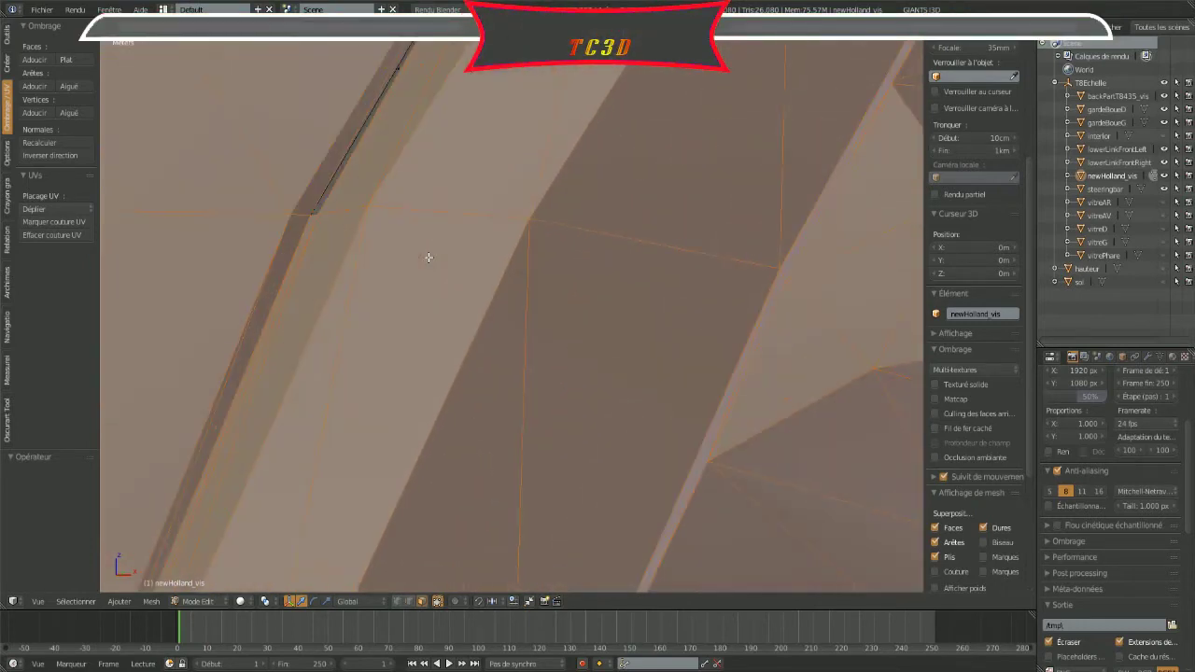
{"action": "middle_click_drag", "start_coordinate": [427, 256], "coordinate": [511, 324], "text": "shift"}
{"action": "scroll", "coordinate": [511, 325], "scroll_direction": "up", "scroll_amount": 2}
{"action": "scroll", "coordinate": [477, 304], "scroll_direction": "up", "scroll_amount": 2}
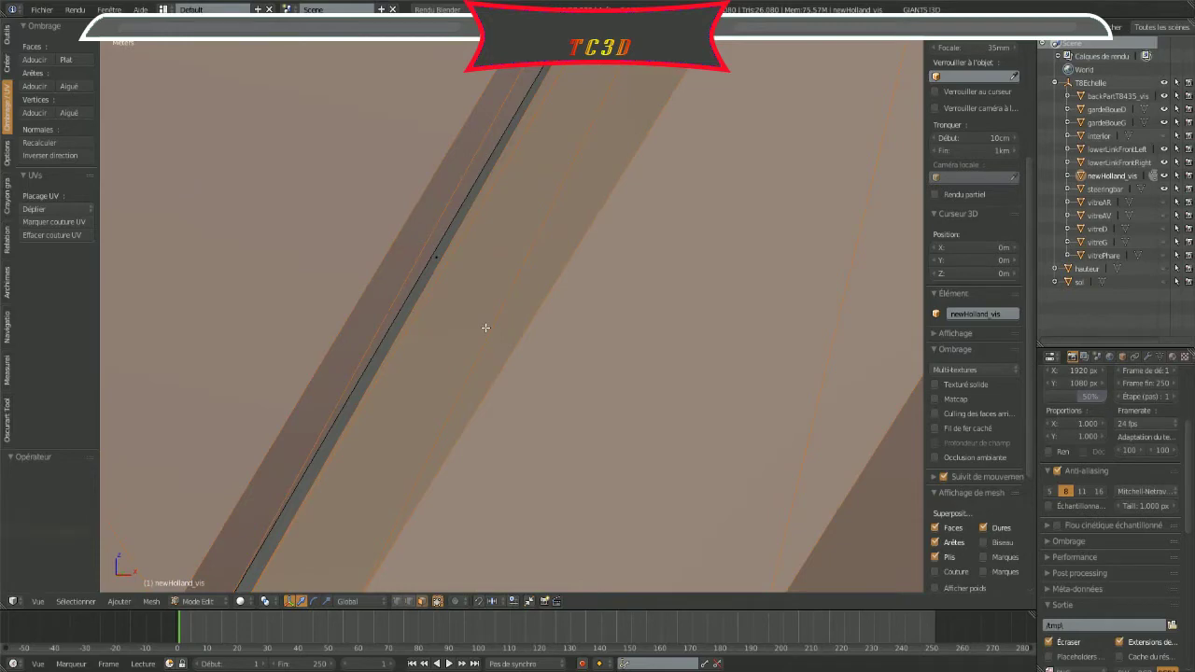
{"action": "scroll", "coordinate": [492, 280], "scroll_direction": "down", "scroll_amount": 2}
{"action": "scroll", "coordinate": [488, 286], "scroll_direction": "down", "scroll_amount": 4}
{"action": "scroll", "coordinate": [486, 283], "scroll_direction": "down", "scroll_amount": 3}
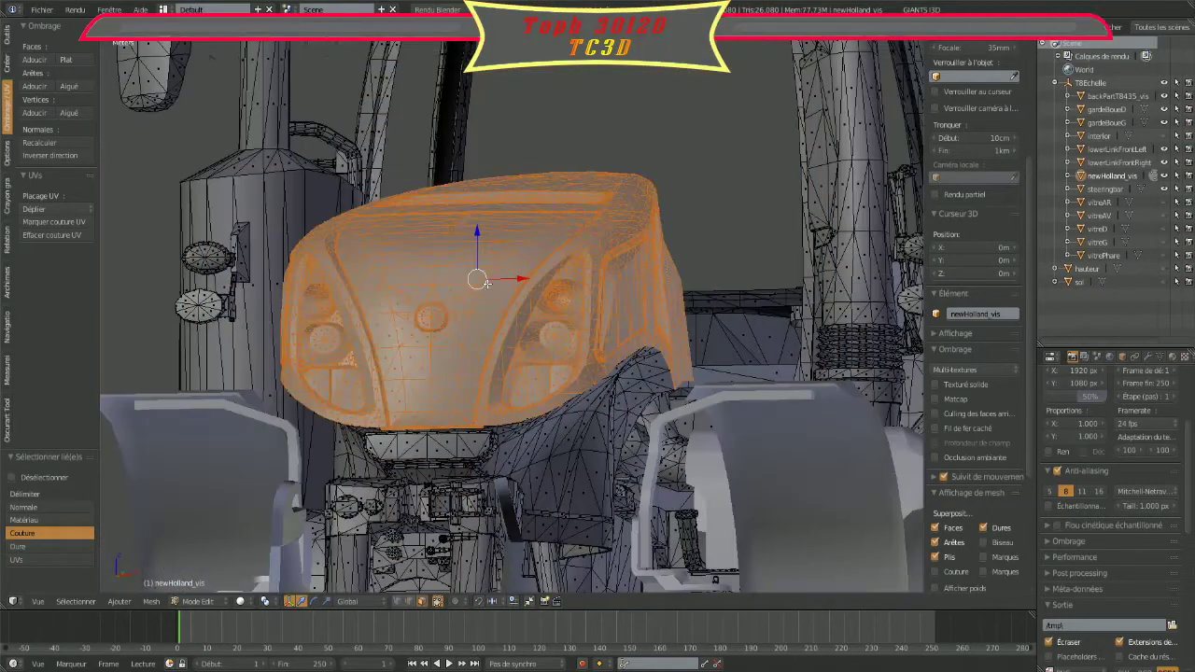
Step: Lift the hood shell 44.787 cm along Z and check that its edges clear the body
{"action": "key", "text": "g"}
{"action": "key", "text": "z"}
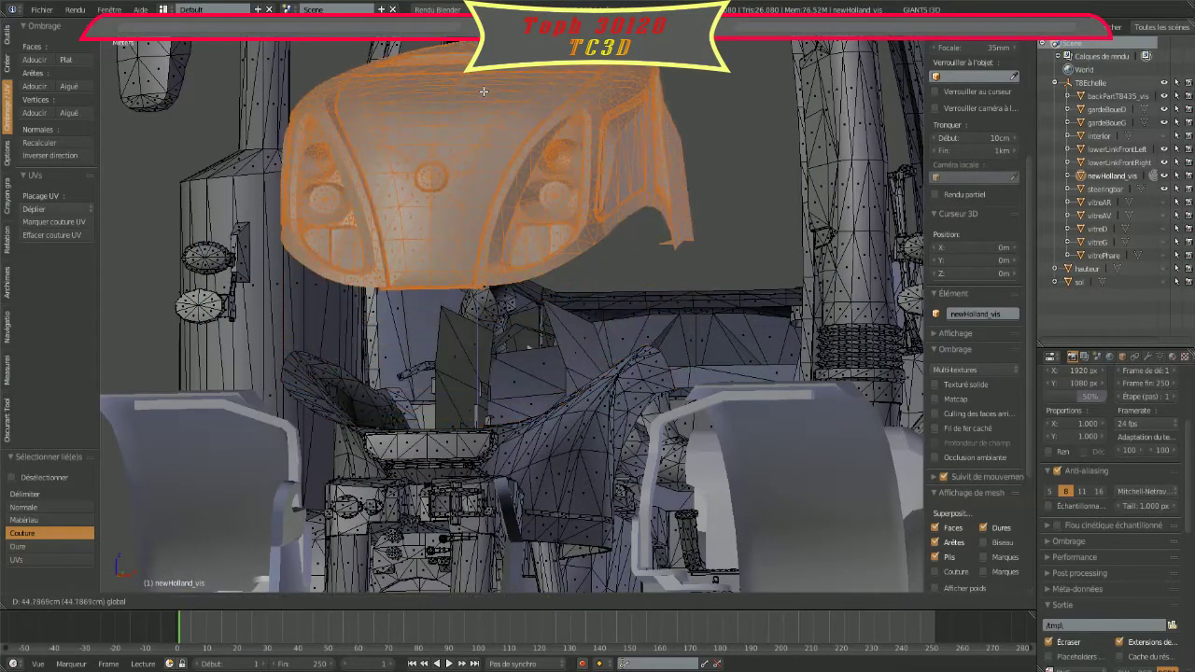
{"action": "mouse_move", "coordinate": [482, 91]}
{"action": "middle_mouse_down"}
{"action": "mouse_move", "coordinate": [323, 263]}
{"action": "mouse_move", "coordinate": [656, 305]}
{"action": "mouse_move", "coordinate": [771, 286]}
{"action": "mouse_move", "coordinate": [781, 296]}
{"action": "mouse_move", "coordinate": [635, 302]}
{"action": "mouse_move", "coordinate": [533, 272]}
{"action": "mouse_move", "coordinate": [288, 331]}
{"action": "mouse_move", "coordinate": [197, 295]}
{"action": "middle_mouse_up"}
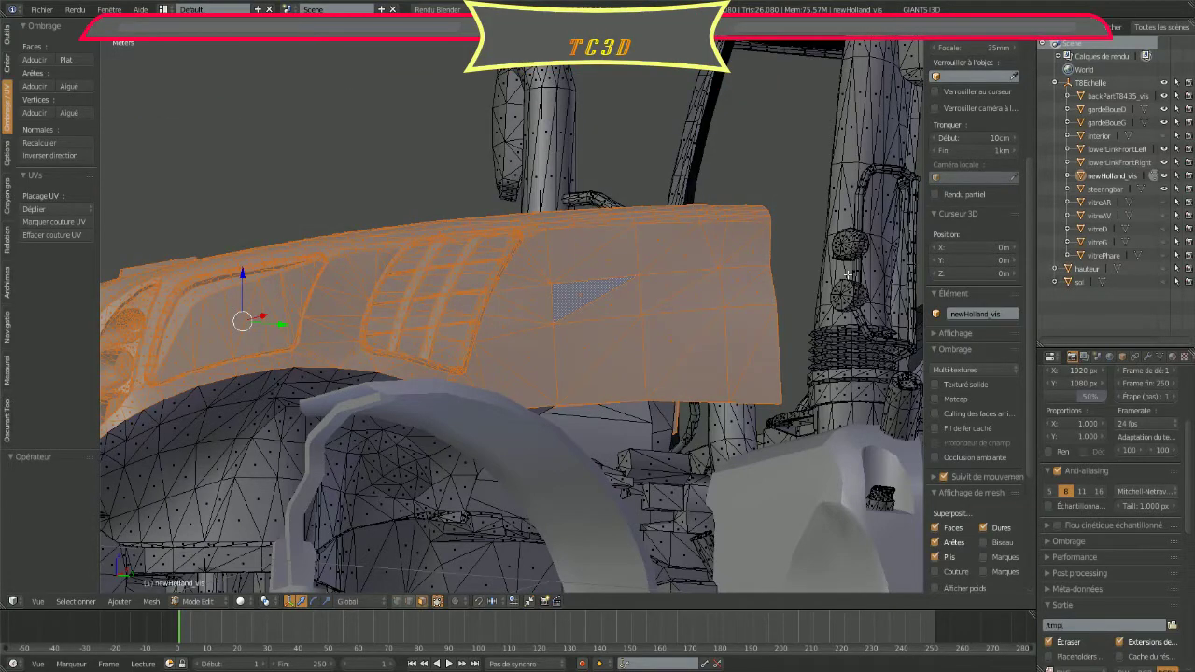
Step: Separate the selected hood faces by selection and rename the new newHolland_vis.001 object to 'capot'
{"action": "key", "text": "p"}
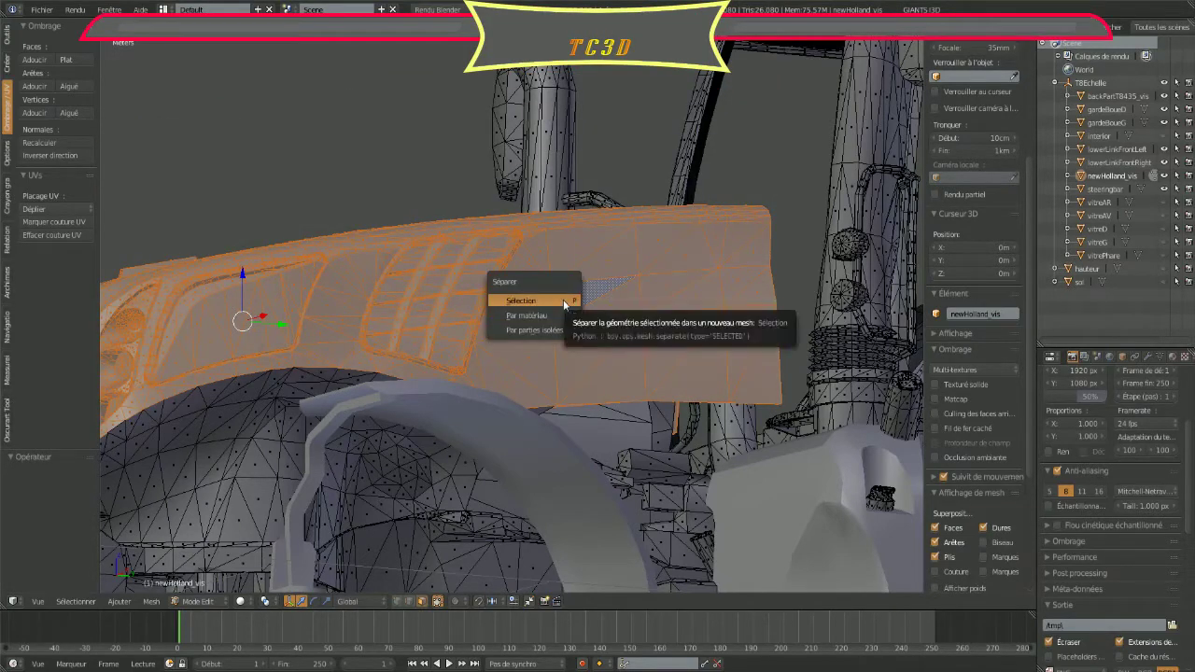
{"action": "left_click", "coordinate": [564, 304]}
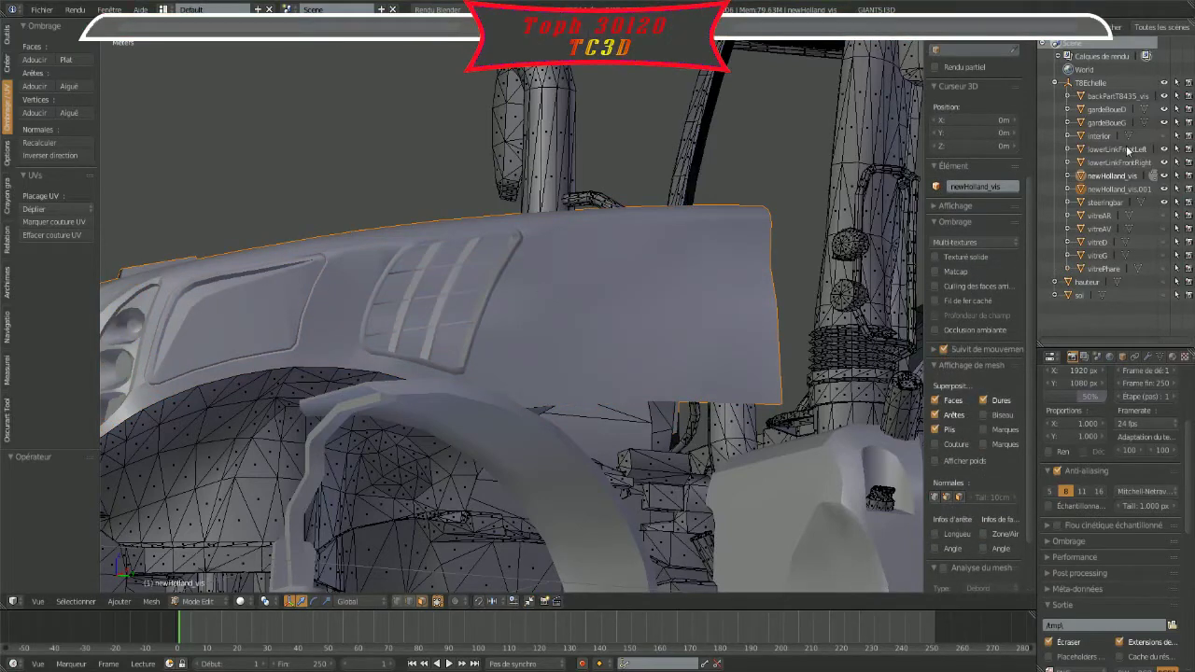
{"action": "double_click", "coordinate": [1117, 189]}
{"action": "type", "text": "capot"}
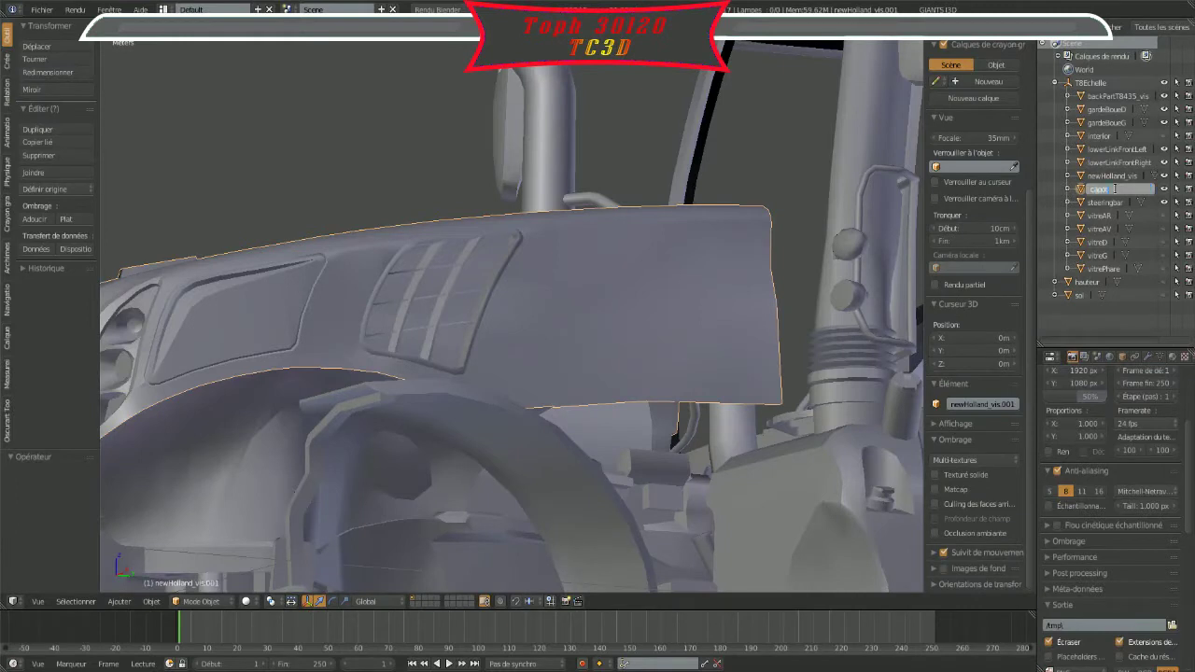
{"action": "key", "text": "Return"}
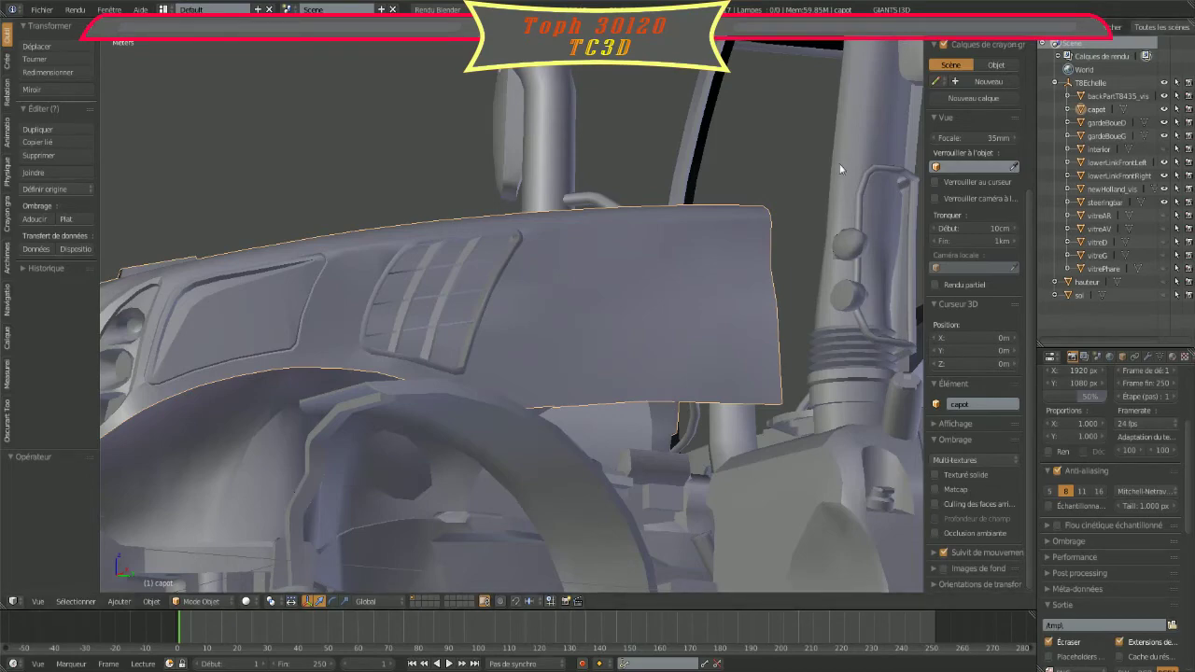
Step: Orbit and zoom around the tractor to a front view showing the capot
{"action": "scroll", "coordinate": [582, 287], "scroll_direction": "down", "scroll_amount": 8}
{"action": "middle_click_drag", "start_coordinate": [582, 288], "coordinate": [563, 345]}
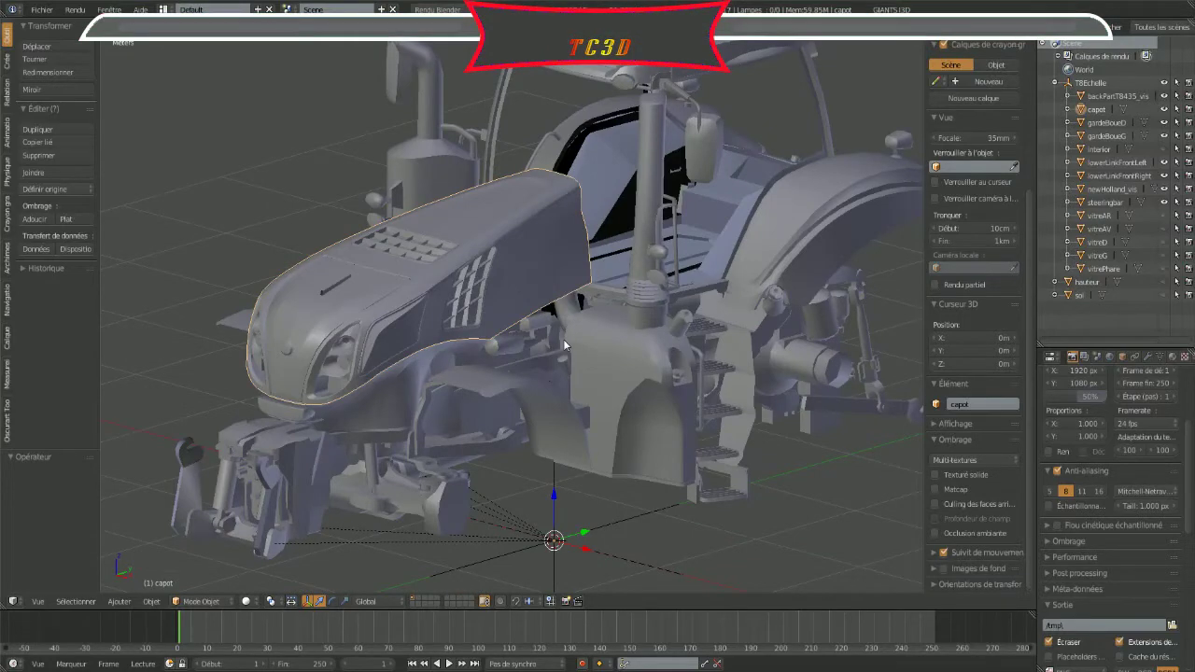
{"action": "mouse_move", "coordinate": [564, 345]}
{"action": "middle_mouse_down"}
{"action": "mouse_move", "coordinate": [418, 316]}
{"action": "mouse_move", "coordinate": [538, 313]}
{"action": "mouse_move", "coordinate": [542, 324]}
{"action": "middle_mouse_up"}
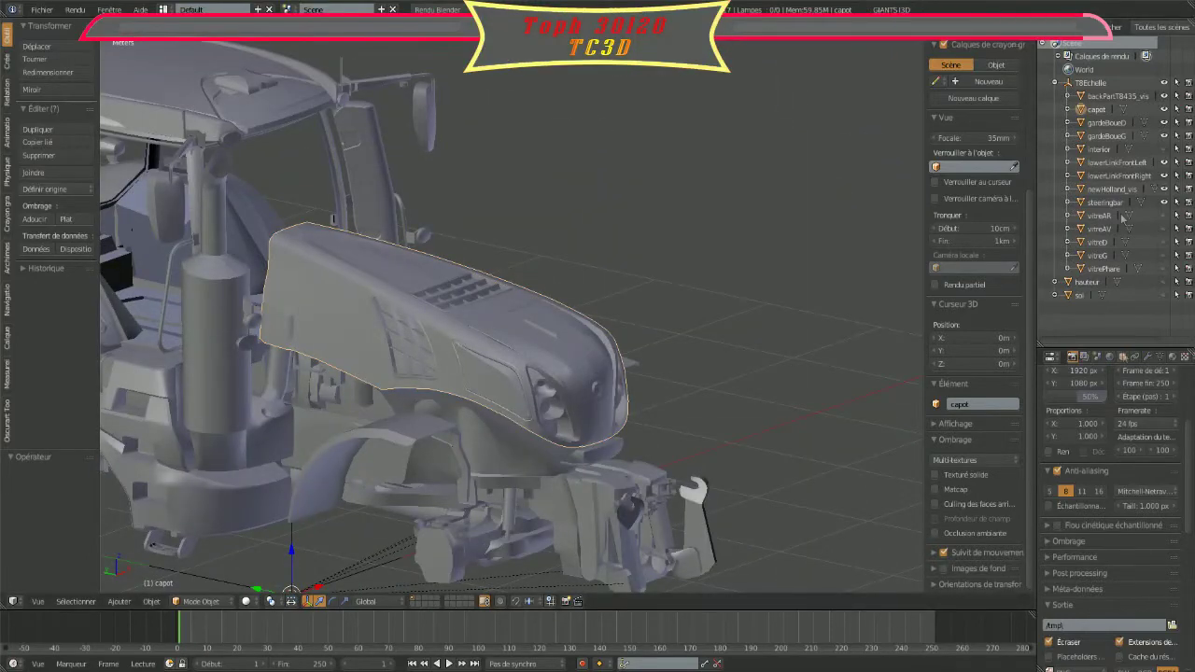
{"action": "mouse_move", "coordinate": [918, 379]}
{"action": "middle_mouse_down"}
{"action": "mouse_move", "coordinate": [652, 251]}
{"action": "mouse_move", "coordinate": [604, 271]}
{"action": "middle_mouse_up"}
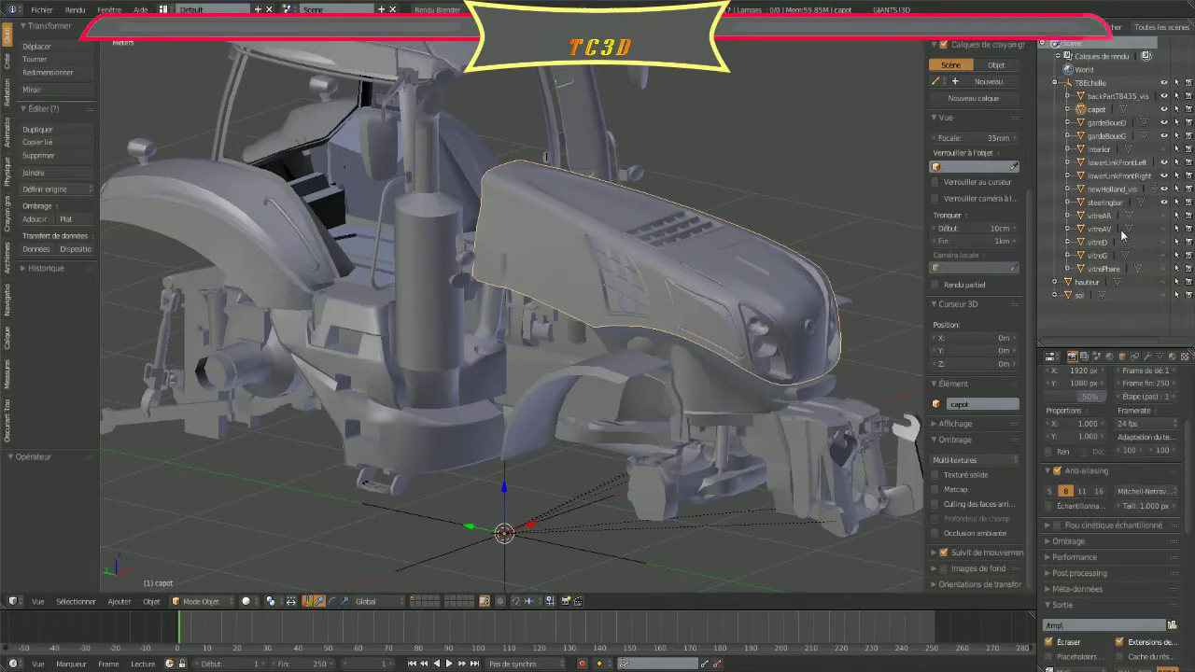
Step: Make the vitrePhare headlight glass active, switch to front view, and toggle its Outliner restriction
{"action": "left_click", "coordinate": [1108, 269]}
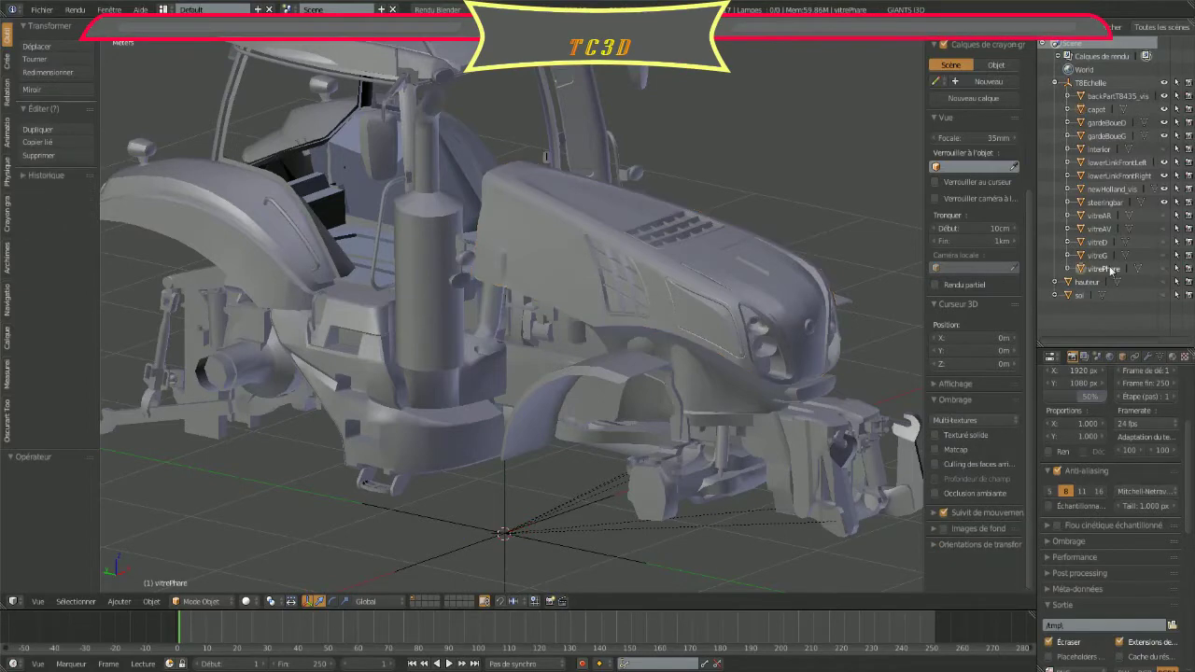
{"action": "left_click", "coordinate": [1145, 272]}
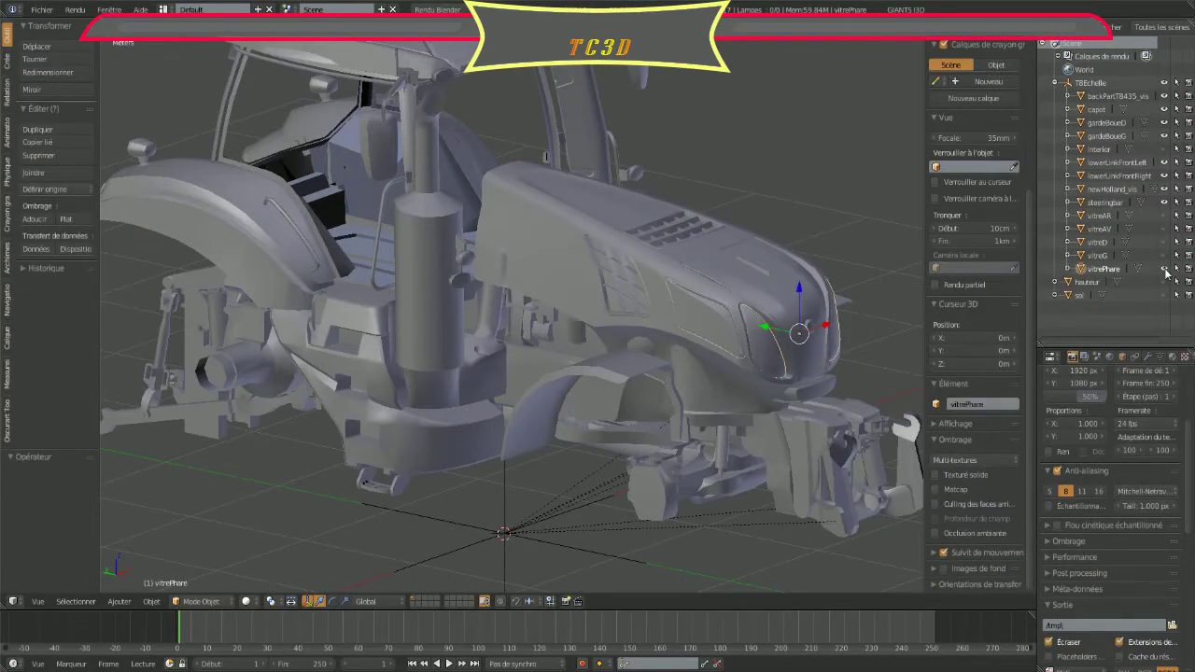
{"action": "key", "text": "KP_1"}
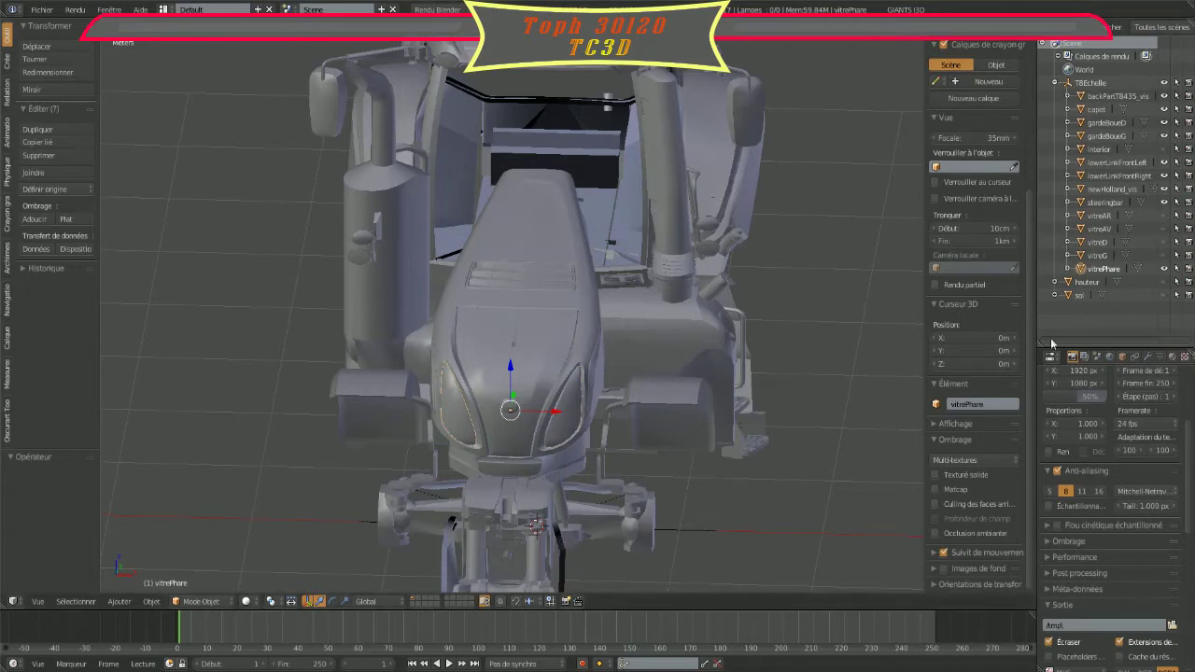
{"action": "left_click", "coordinate": [1172, 270]}
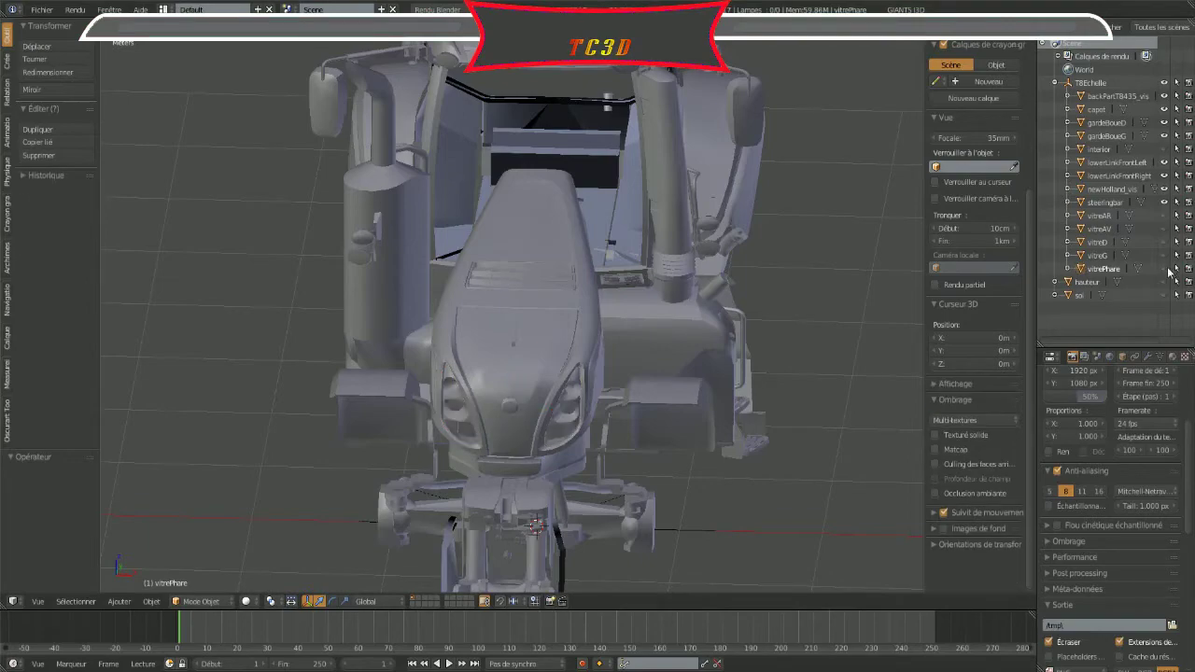
Step: Orbit the tractor through three-quarter, side and front-side views to inspect the seated capot
{"action": "mouse_move", "coordinate": [858, 380]}
{"action": "middle_mouse_down"}
{"action": "mouse_move", "coordinate": [681, 423]}
{"action": "mouse_move", "coordinate": [728, 288]}
{"action": "mouse_move", "coordinate": [768, 288]}
{"action": "mouse_move", "coordinate": [464, 329]}
{"action": "mouse_move", "coordinate": [392, 249]}
{"action": "mouse_move", "coordinate": [664, 418]}
{"action": "mouse_move", "coordinate": [716, 373]}
{"action": "mouse_move", "coordinate": [353, 497]}
{"action": "mouse_move", "coordinate": [479, 417]}
{"action": "middle_mouse_up"}
{"action": "scroll", "coordinate": [548, 297], "scroll_direction": "up", "scroll_amount": 2}
{"action": "scroll", "coordinate": [437, 295], "scroll_direction": "up", "scroll_amount": 2}
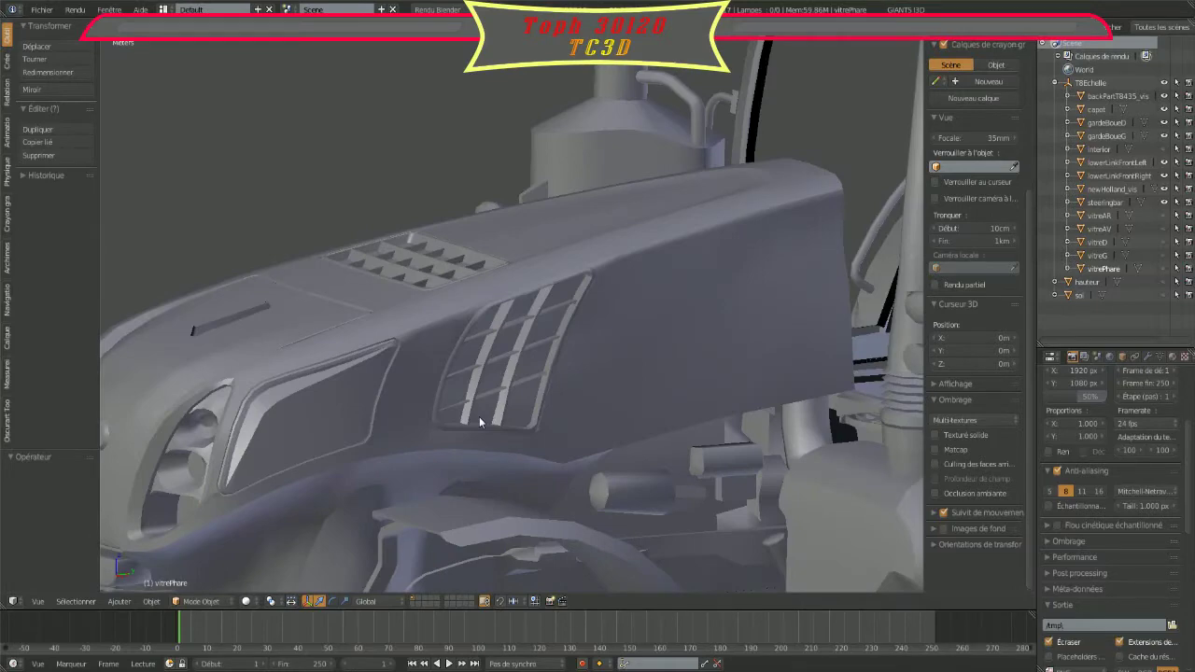
{"action": "mouse_move", "coordinate": [479, 417]}
{"action": "middle_mouse_down"}
{"action": "mouse_move", "coordinate": [673, 377]}
{"action": "mouse_move", "coordinate": [619, 395]}
{"action": "mouse_move", "coordinate": [751, 389]}
{"action": "mouse_move", "coordinate": [532, 390]}
{"action": "middle_mouse_up"}
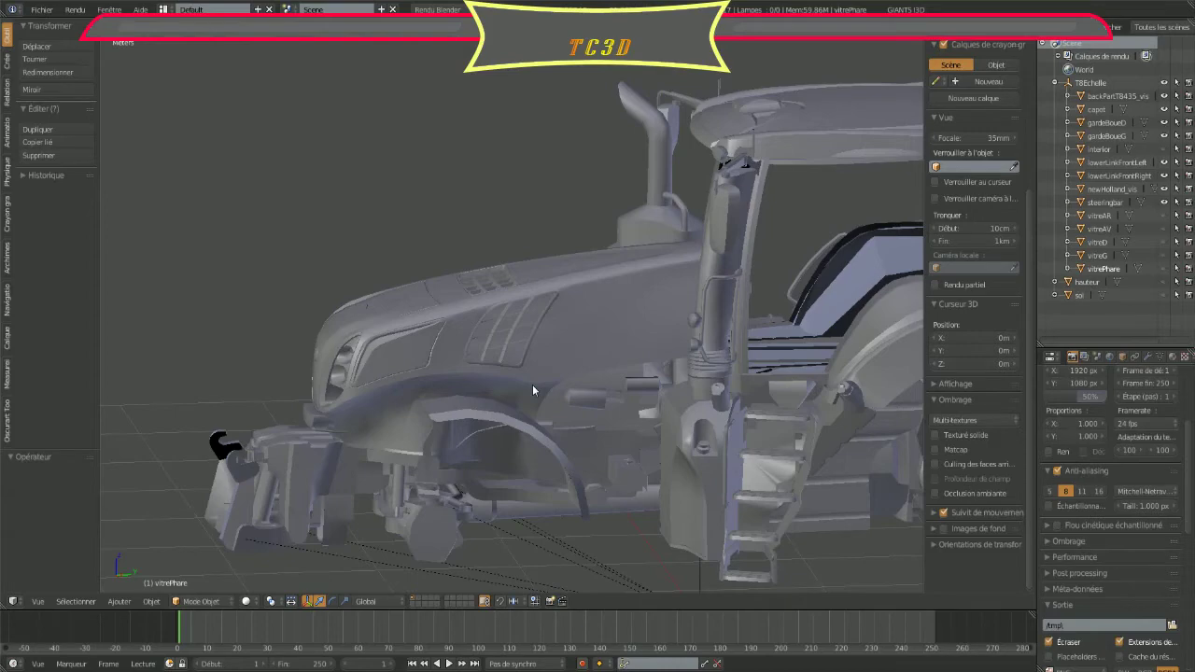
{"action": "mouse_move", "coordinate": [532, 385]}
{"action": "middle_mouse_down"}
{"action": "mouse_move", "coordinate": [737, 400]}
{"action": "mouse_move", "coordinate": [607, 243]}
{"action": "middle_mouse_up"}
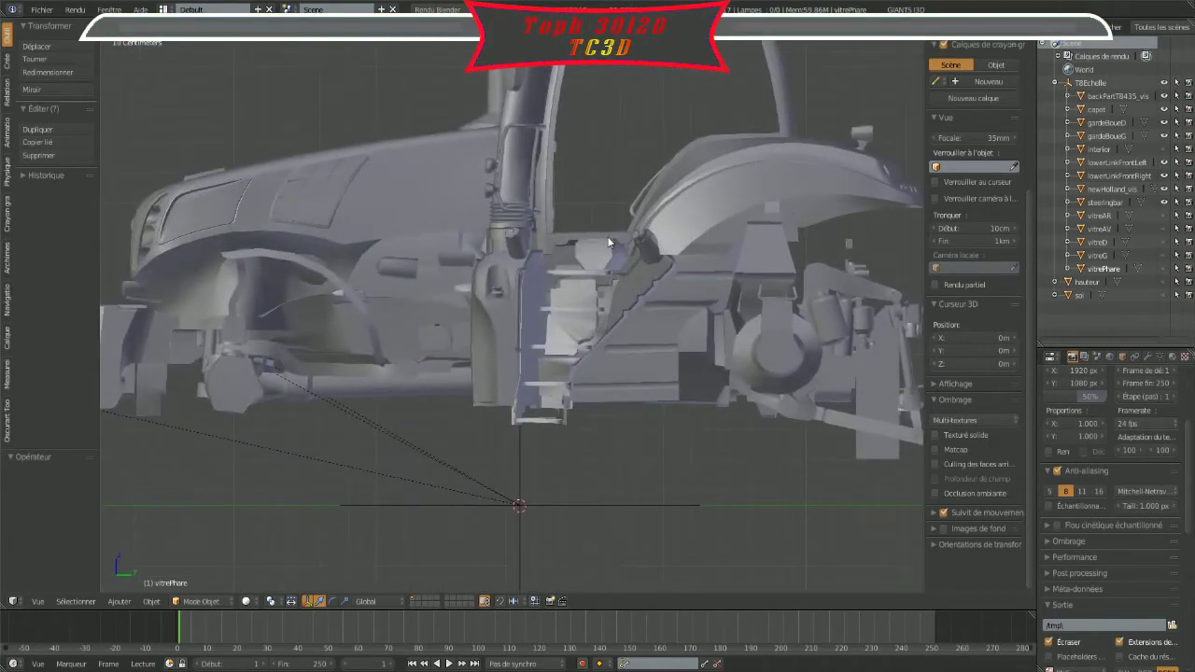
{"action": "scroll", "coordinate": [603, 246], "scroll_direction": "down", "scroll_amount": 3}
{"action": "middle_click_drag", "start_coordinate": [595, 251], "coordinate": [568, 337]}
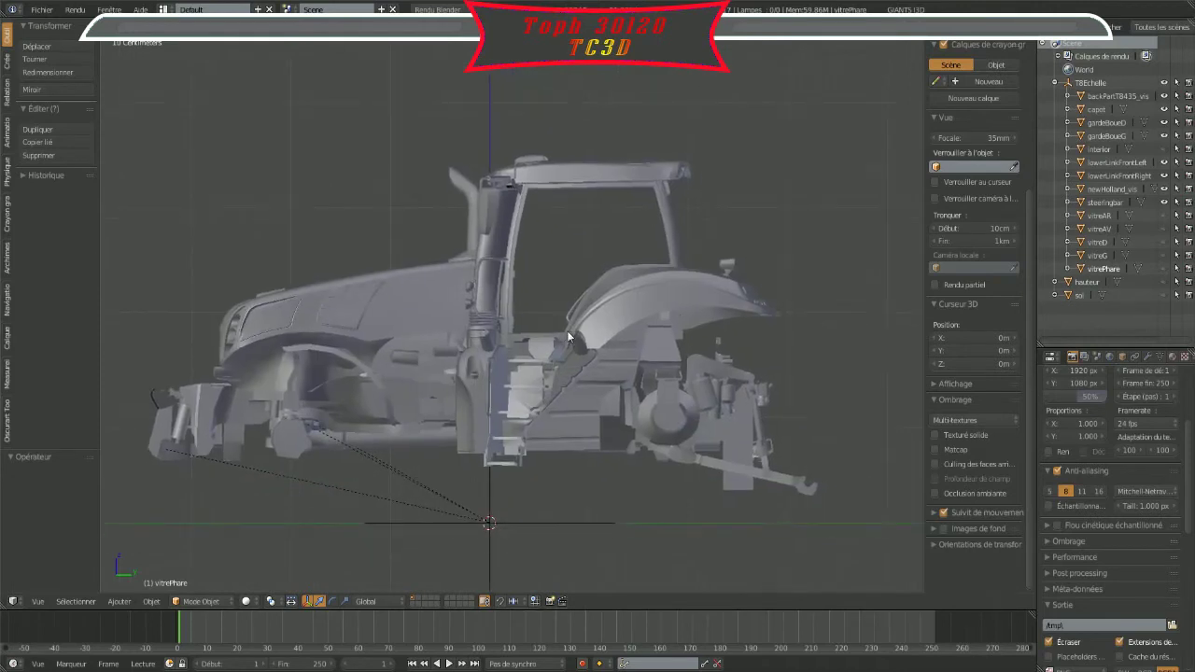